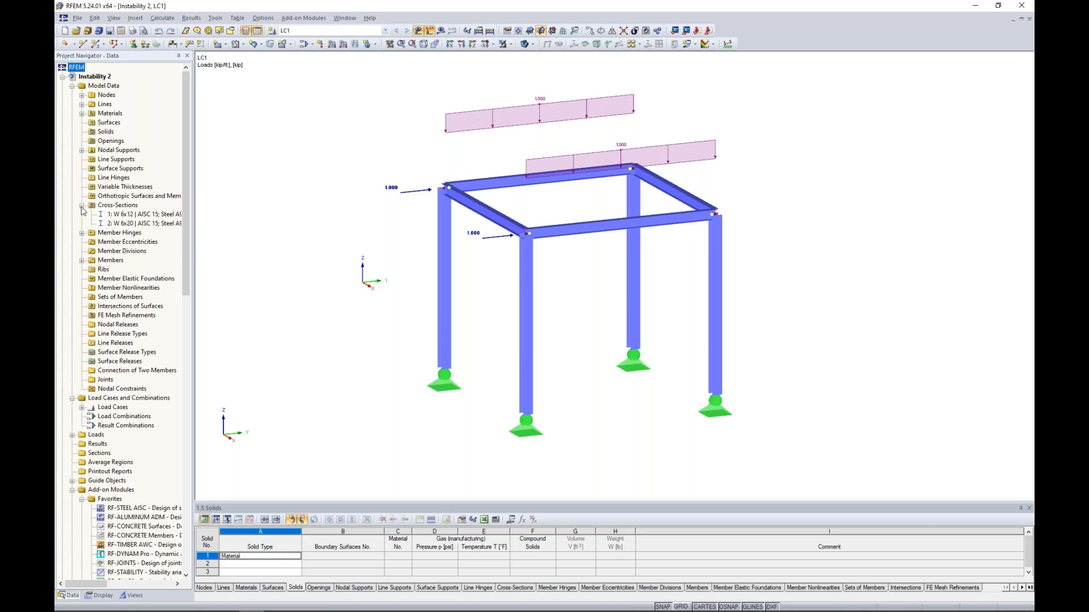
# Highlight the members assigned to the W 6x12 cross-section and those assigned to the W 6x20 cross-section
pyautogui.click(122, 218)
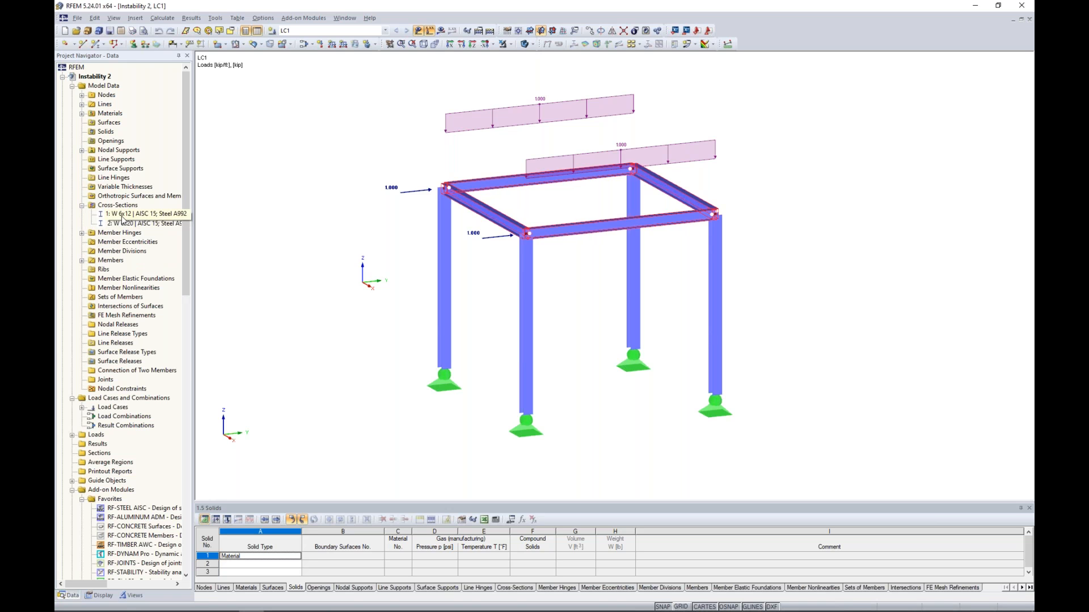
pyautogui.click(117, 225)
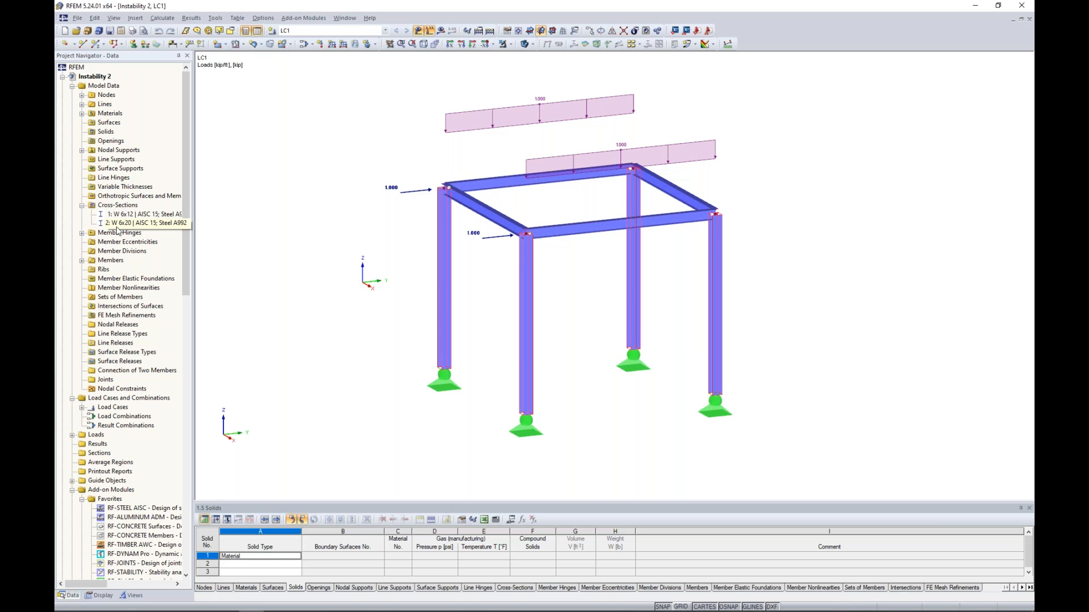
pyautogui.click(118, 227)
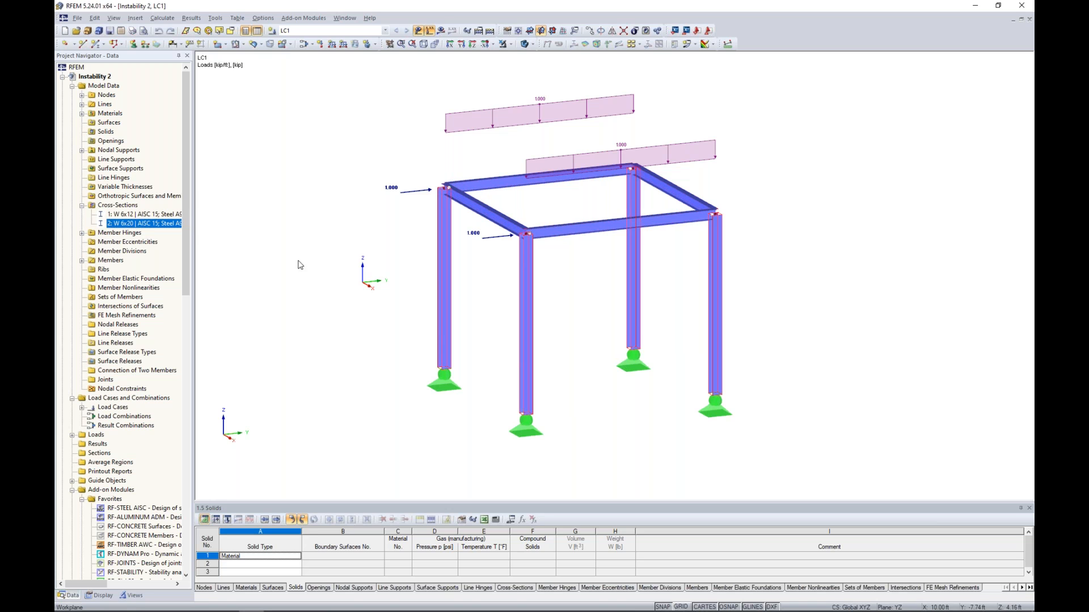
# Inspect the support conditions defined for the nodal support at a column base, leaving its settings as they are
pyautogui.doubleClick(445, 385)
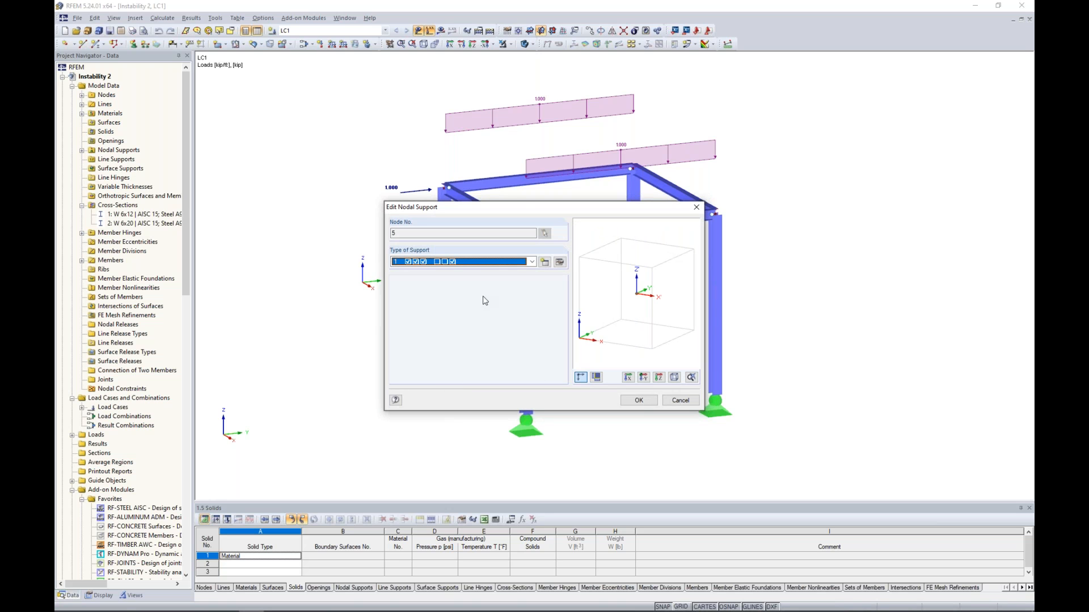
pyautogui.click(559, 263)
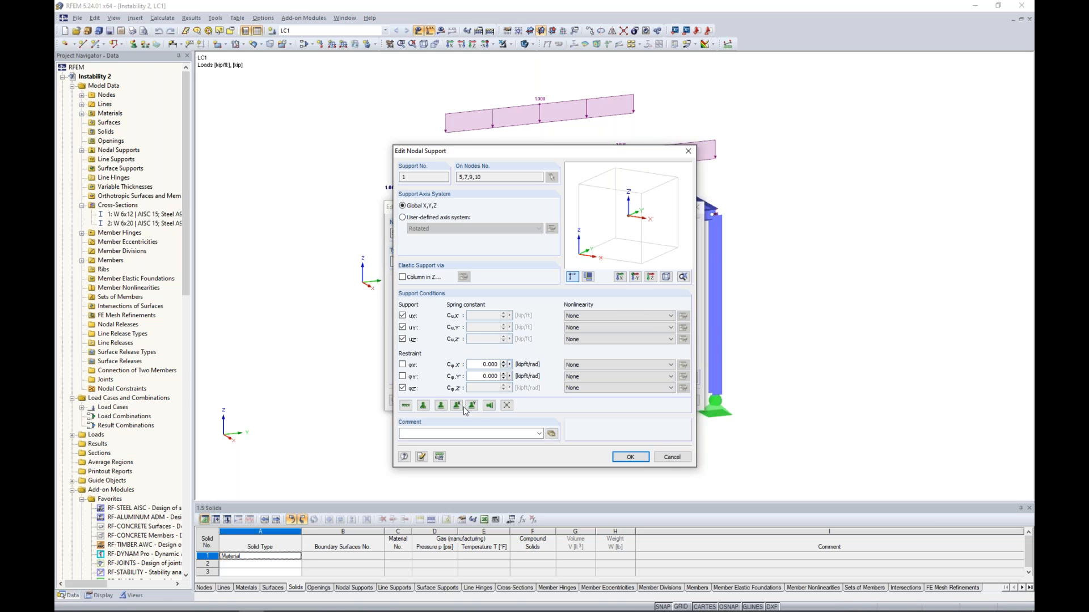
pyautogui.click(672, 457)
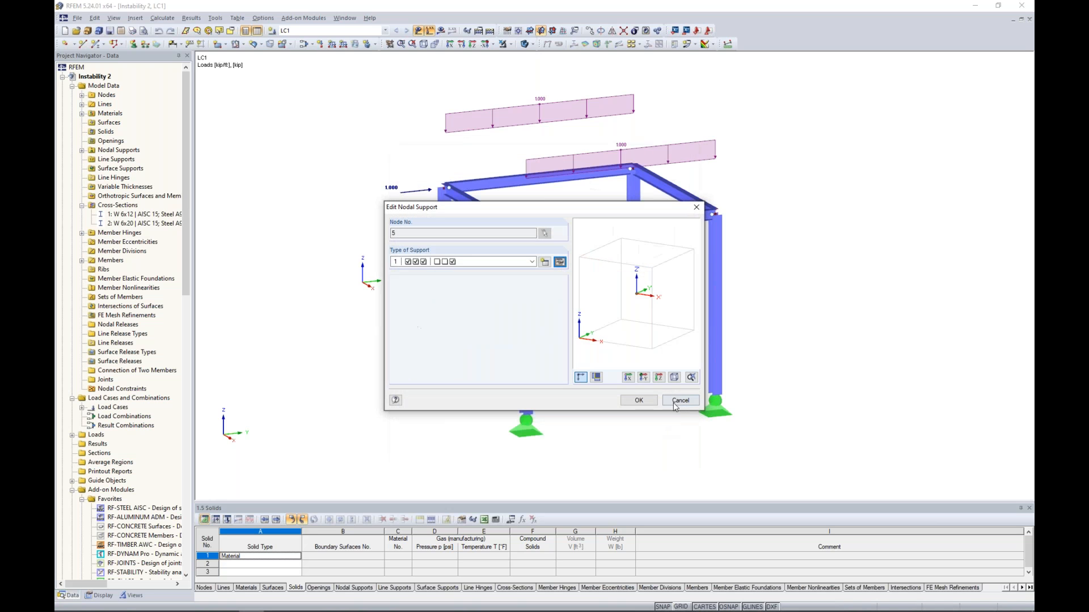
pyautogui.click(675, 403)
# Inspect the member start hinge definition of the two W 6x12 beams running parallel to the Y axis
pyautogui.click(578, 234)
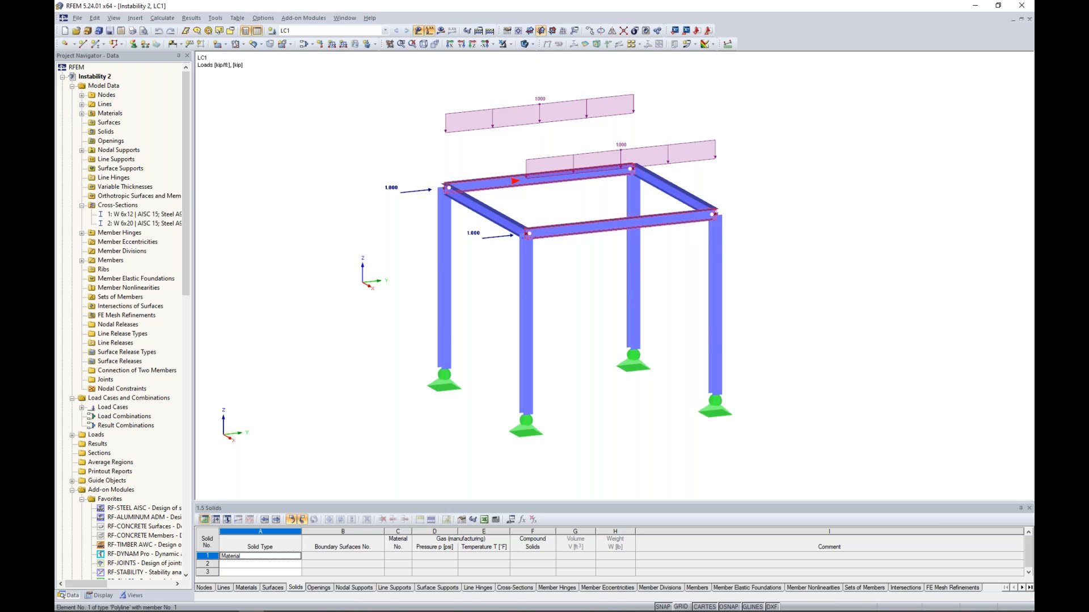
pyautogui.doubleClick(584, 173)
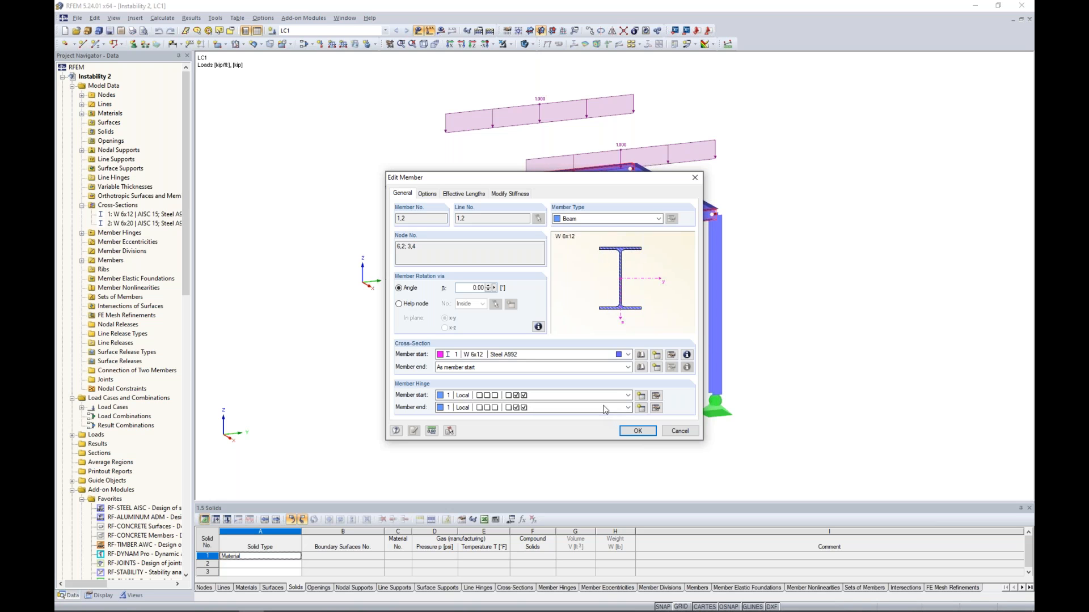
pyautogui.click(656, 396)
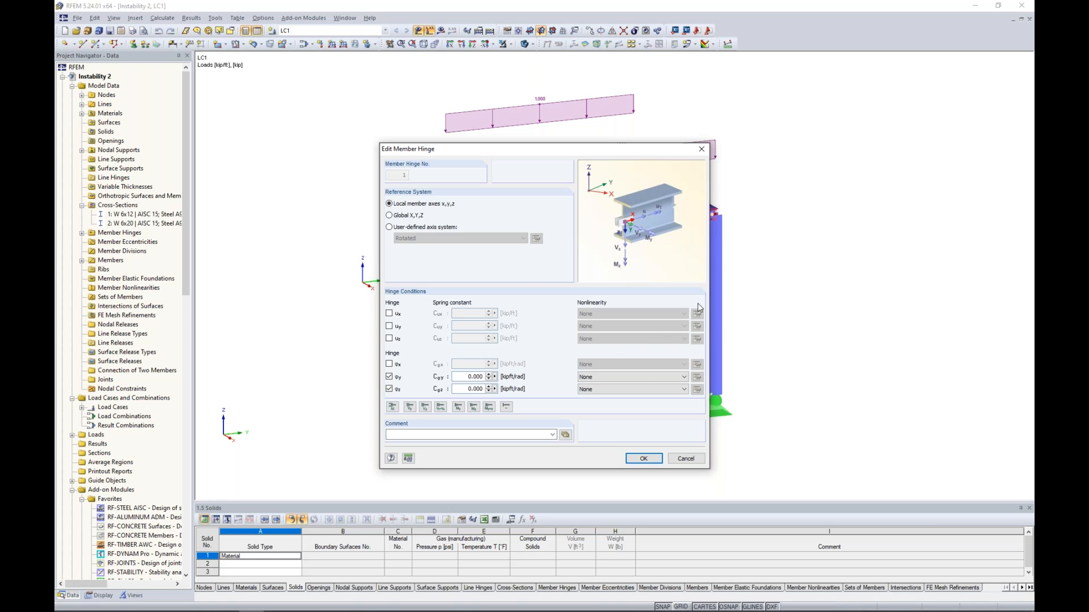
pyautogui.click(683, 458)
pyautogui.click(682, 425)
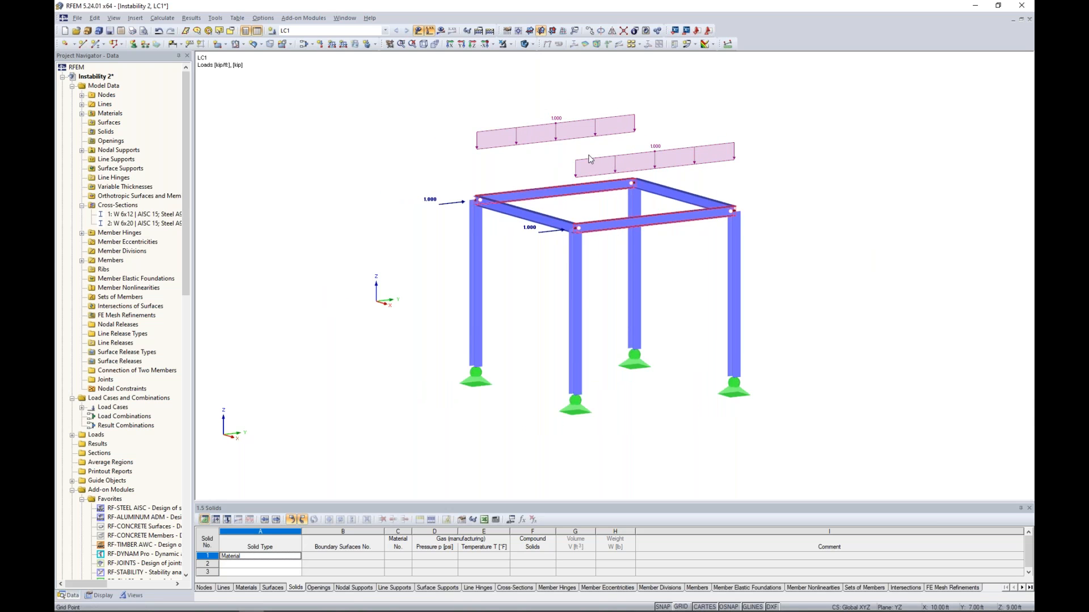
# Run the LC1 calculation and review the calculation message together with the location marked on the model
pyautogui.keyDown('ctrl'); pyautogui.moveTo(565, 295); pyautogui.dragTo(513, 294, button='middle'); pyautogui.keyUp('ctrl')
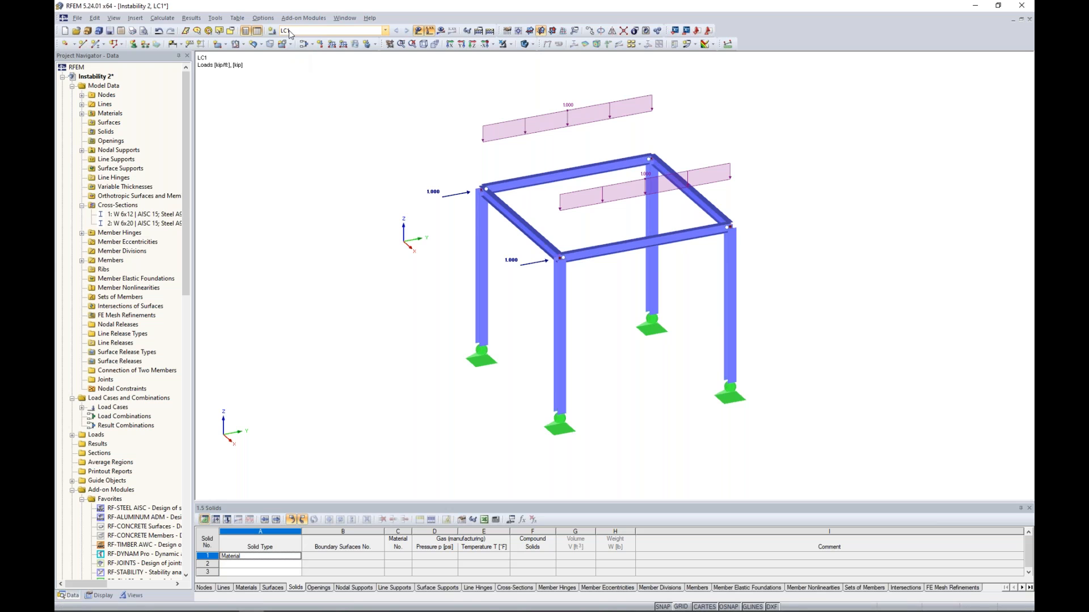
pyautogui.click(441, 30)
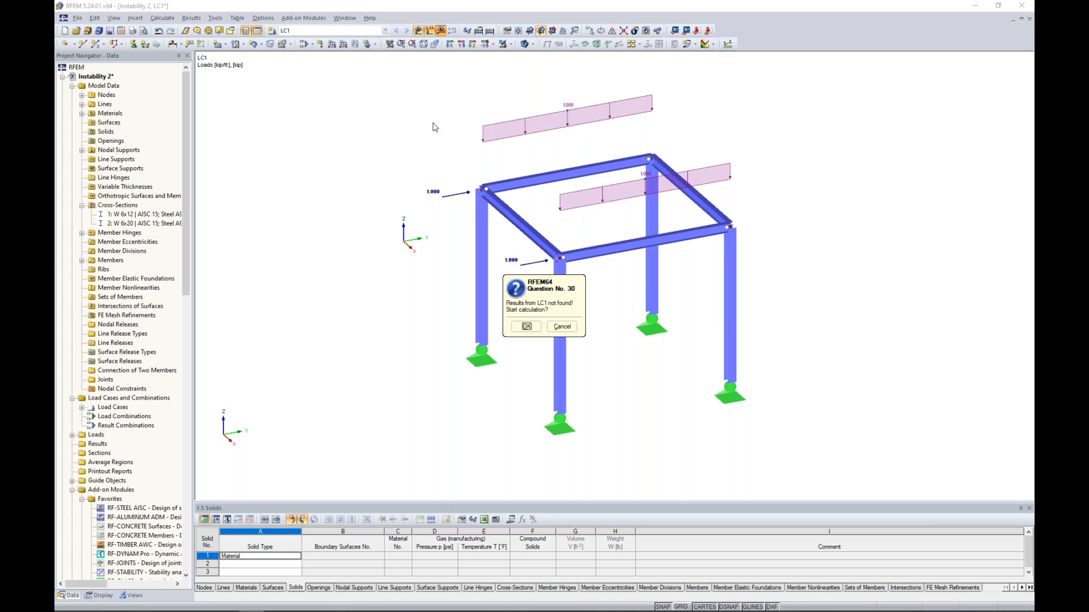
pyautogui.click(526, 326)
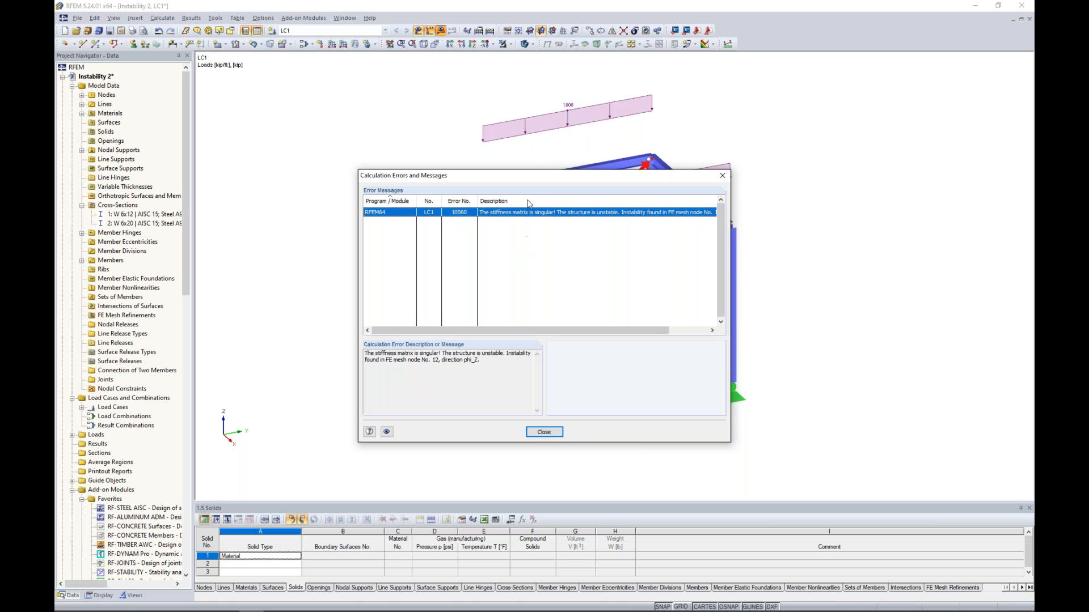
pyautogui.moveTo(538, 174); pyautogui.dragTo(579, 276)
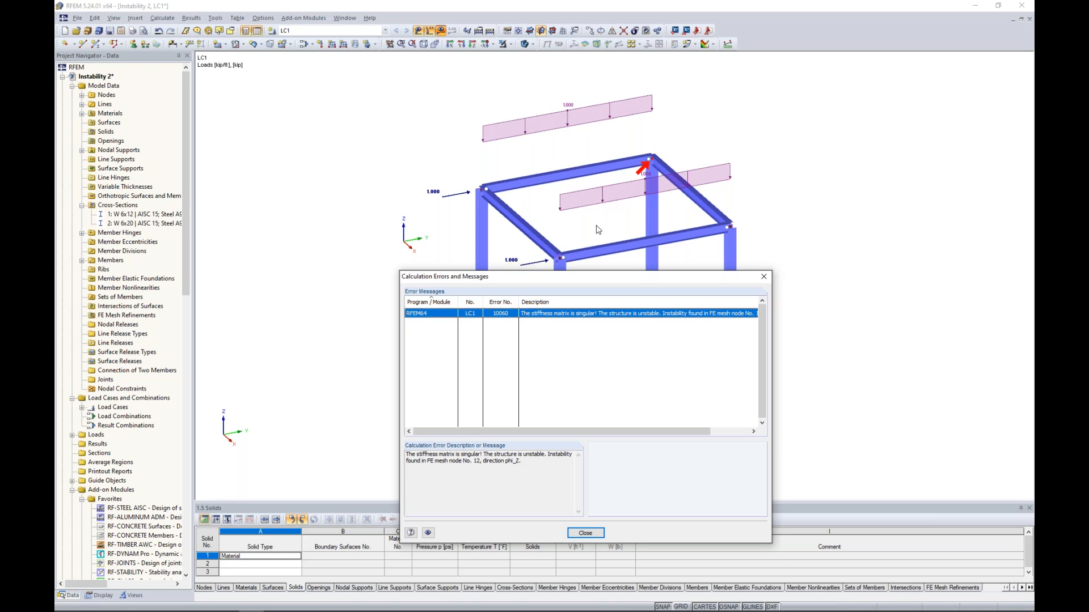
pyautogui.moveTo(618, 275); pyautogui.dragTo(633, 185)
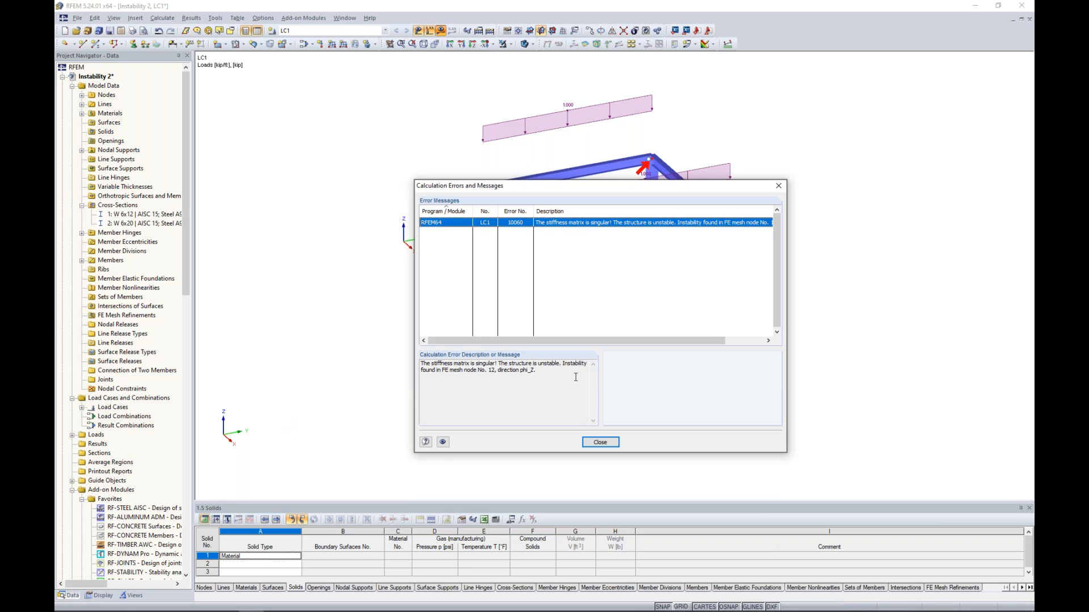
pyautogui.click(600, 442)
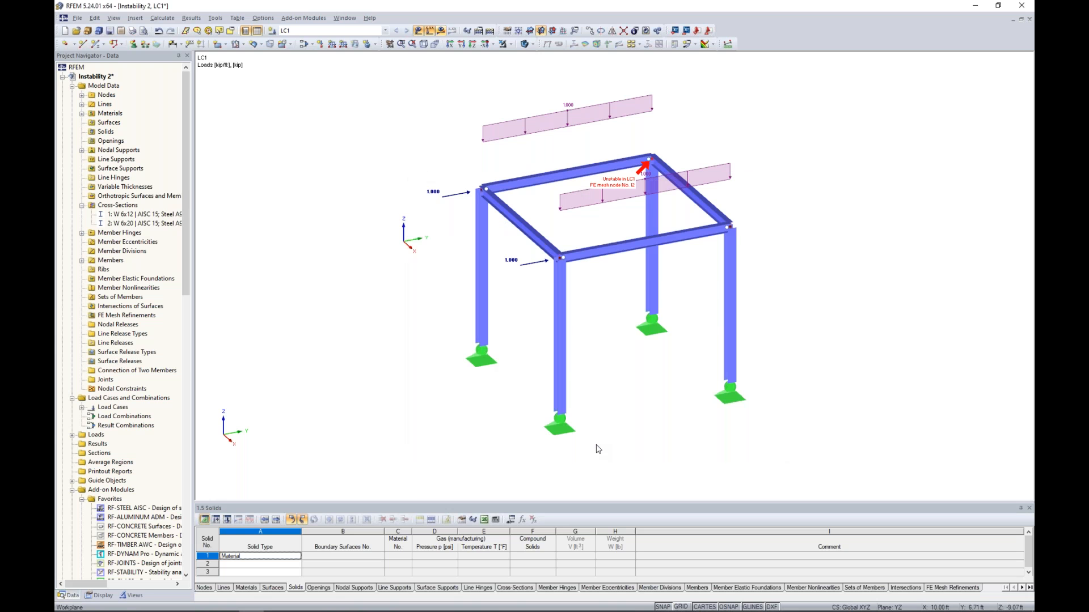
# Hide the loads and run the model check for identical nodes
pyautogui.keyDown('ctrl'); pyautogui.moveTo(638, 402); pyautogui.dragTo(588, 377, button='middle'); pyautogui.keyUp('ctrl')
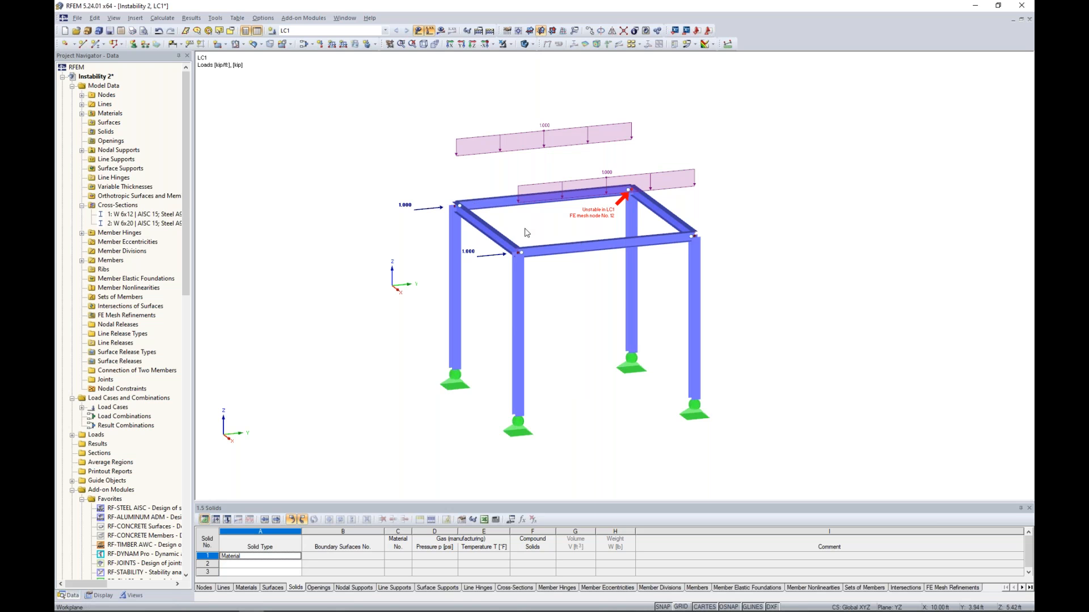
pyautogui.click(429, 30)
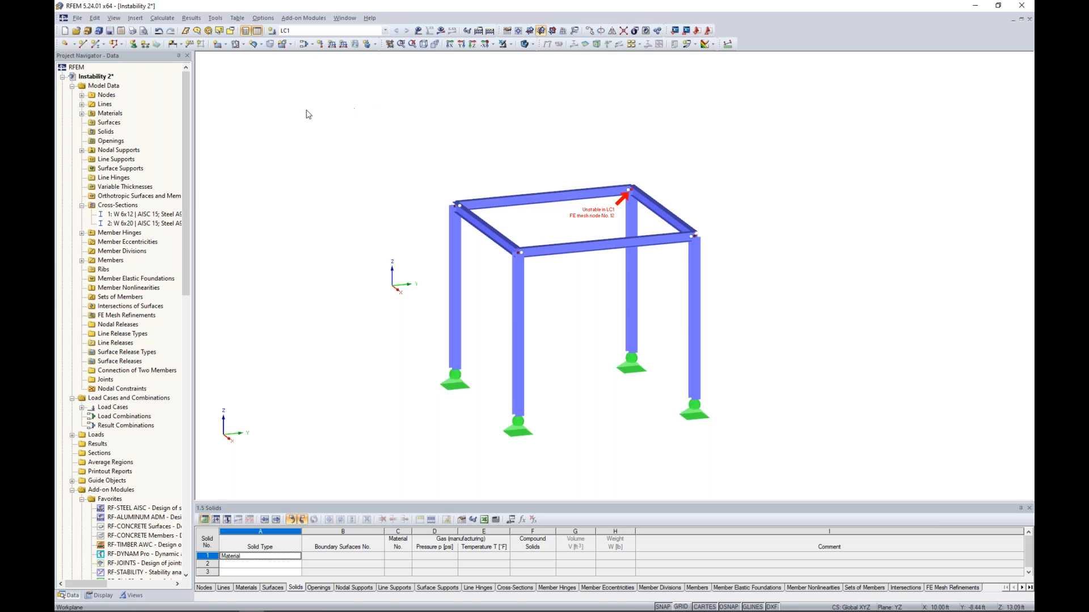
pyautogui.click(215, 18)
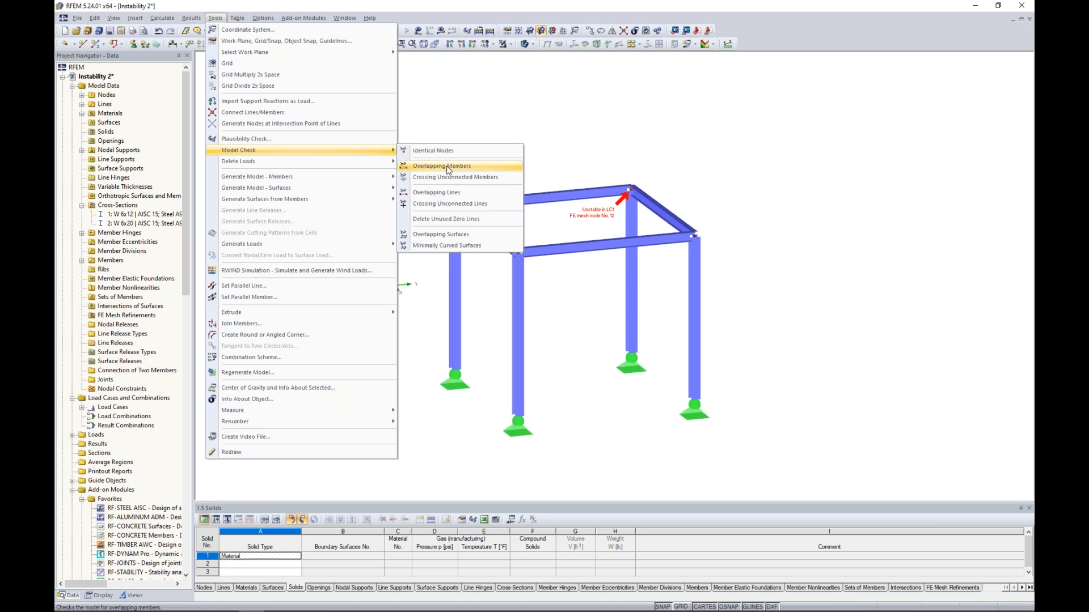
pyautogui.click(452, 151)
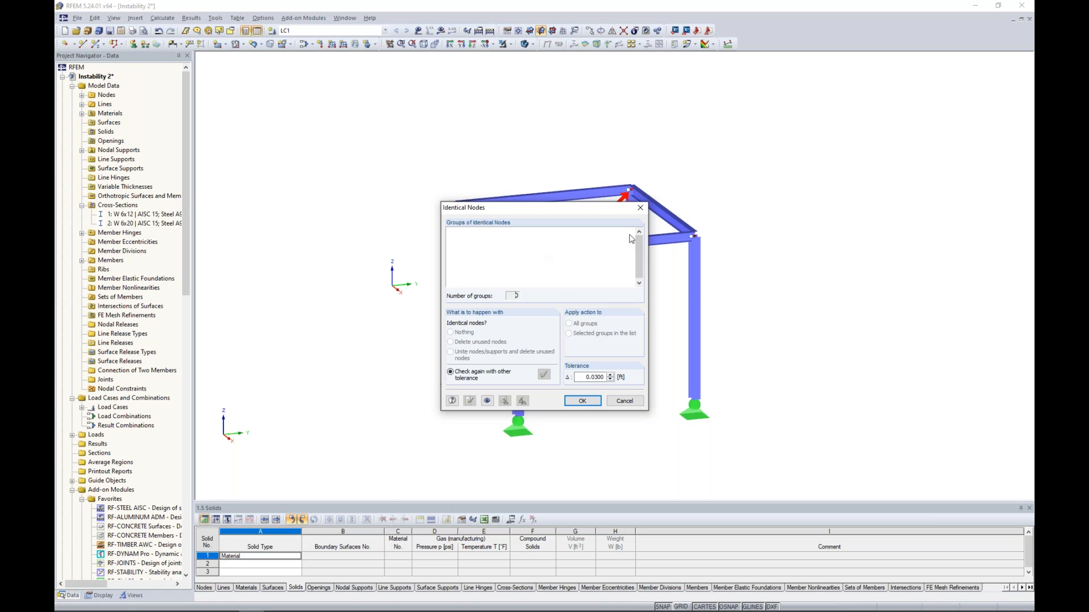
pyautogui.click(640, 210)
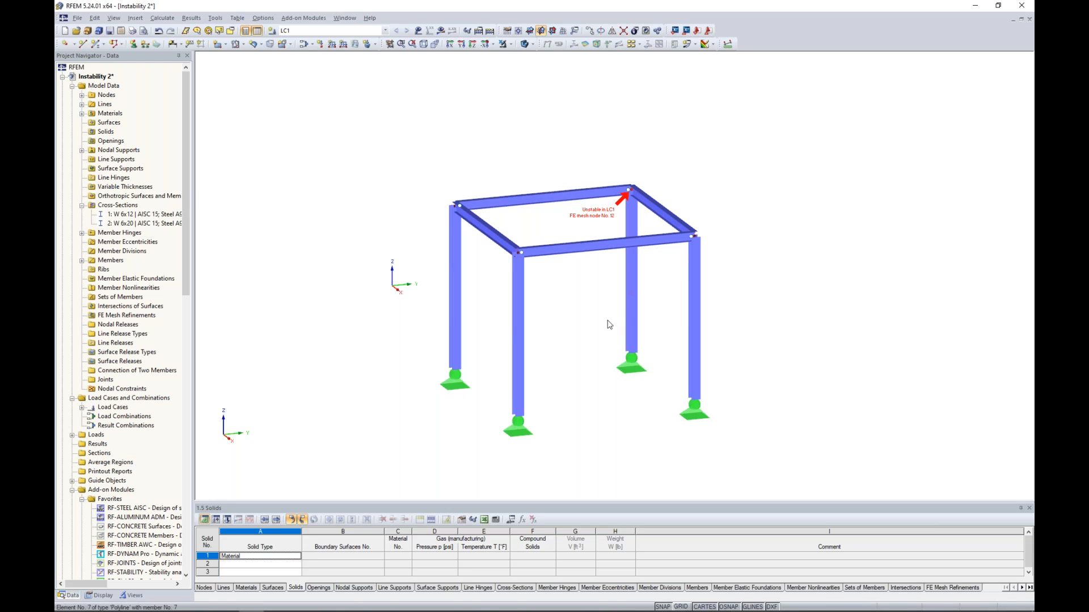
# Open the RF-STABILITY module and try to calculate the stability analysis with axial forces imported from LC1
pyautogui.moveTo(575, 314); pyautogui.dragTo(570, 264, button='middle')
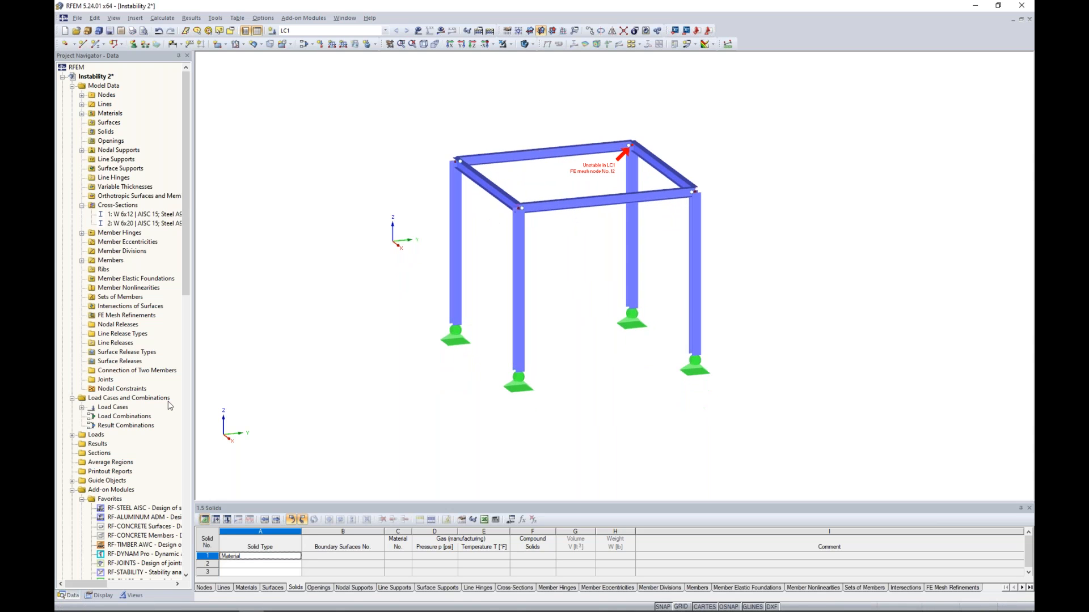
pyautogui.scroll(-4, 169, 406)
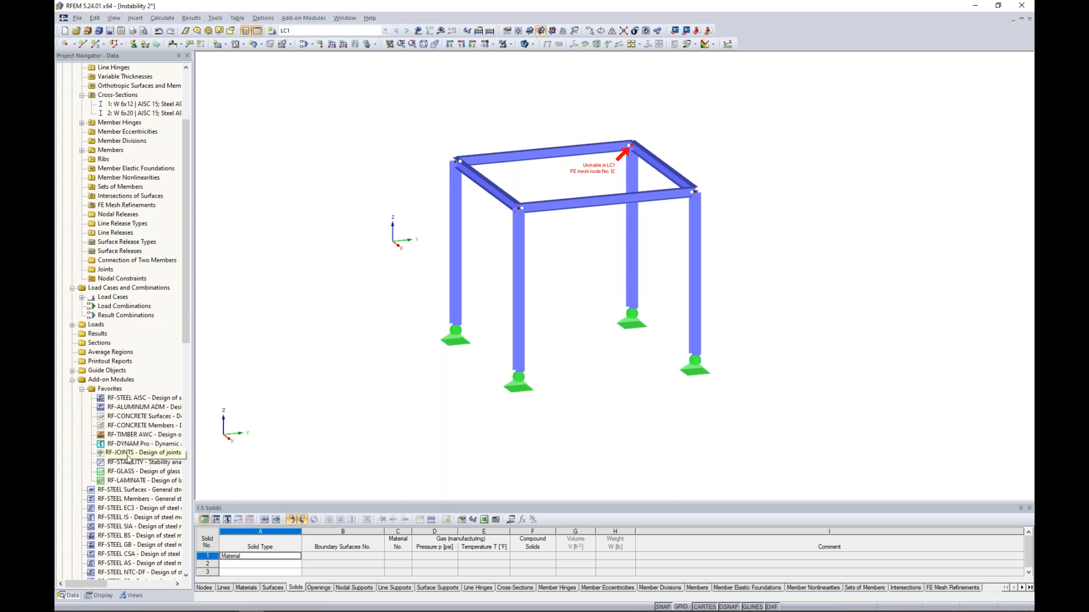
pyautogui.doubleClick(125, 463)
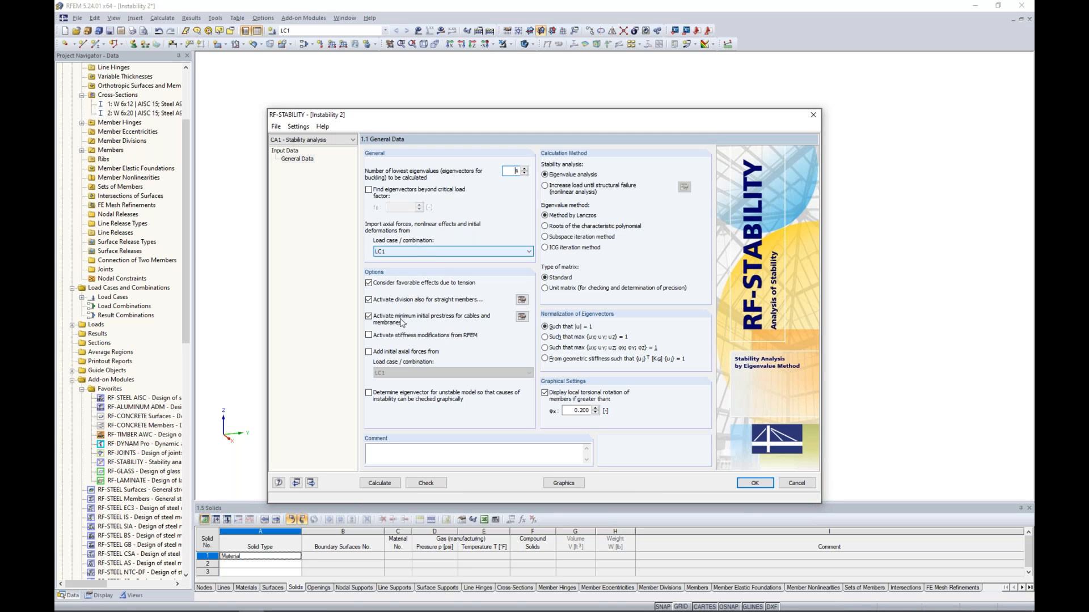
pyautogui.click(381, 483)
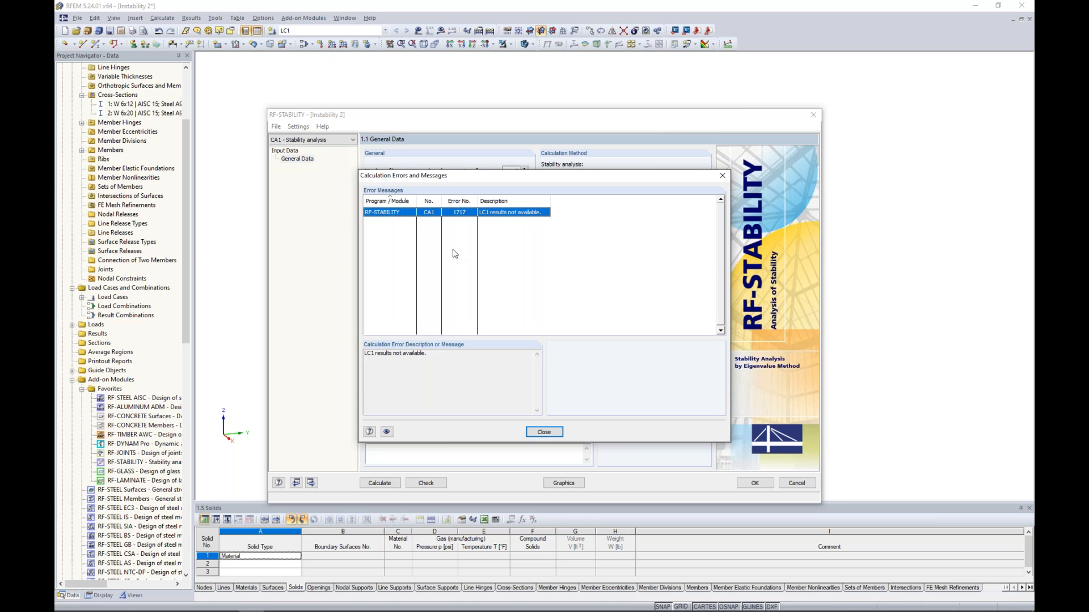
pyautogui.click(722, 176)
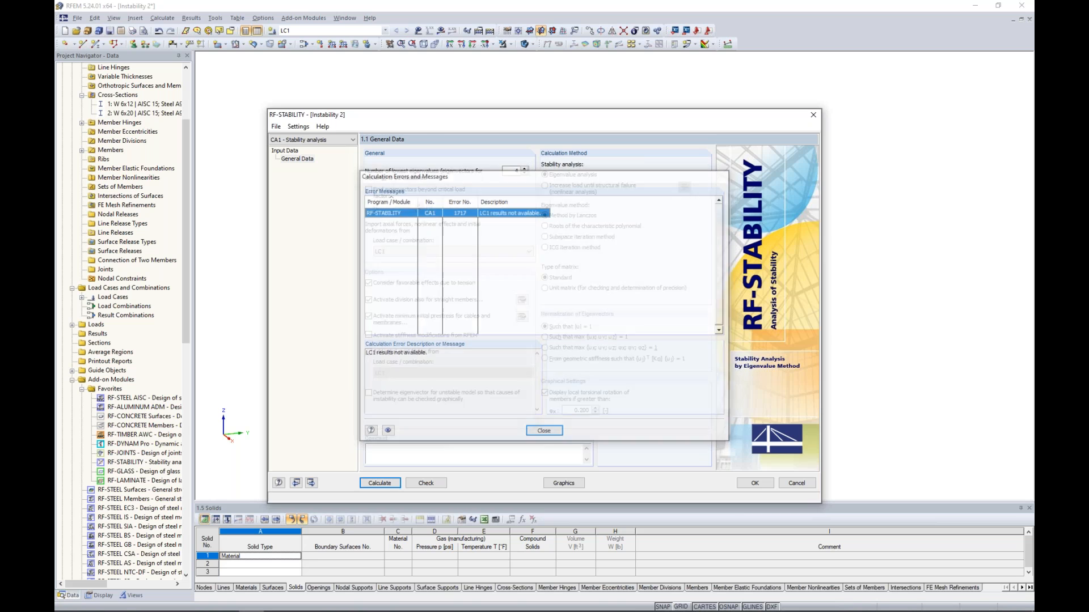
# Calculate the stability analysis with eigenvector determination for an unstable model activated, and display the eigenvector on the model
pyautogui.click(369, 393)
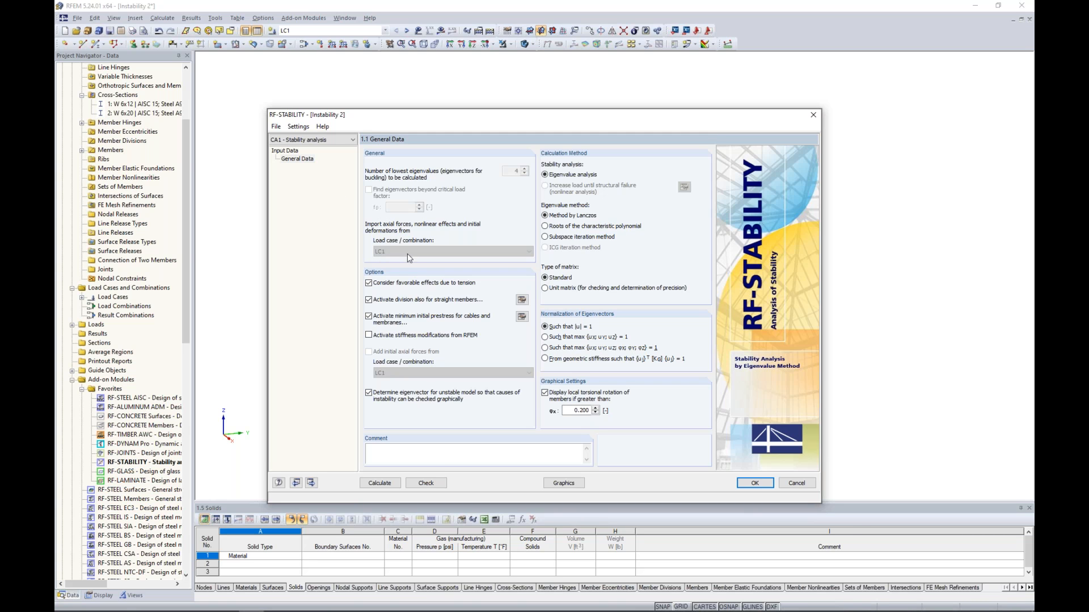
pyautogui.click(379, 484)
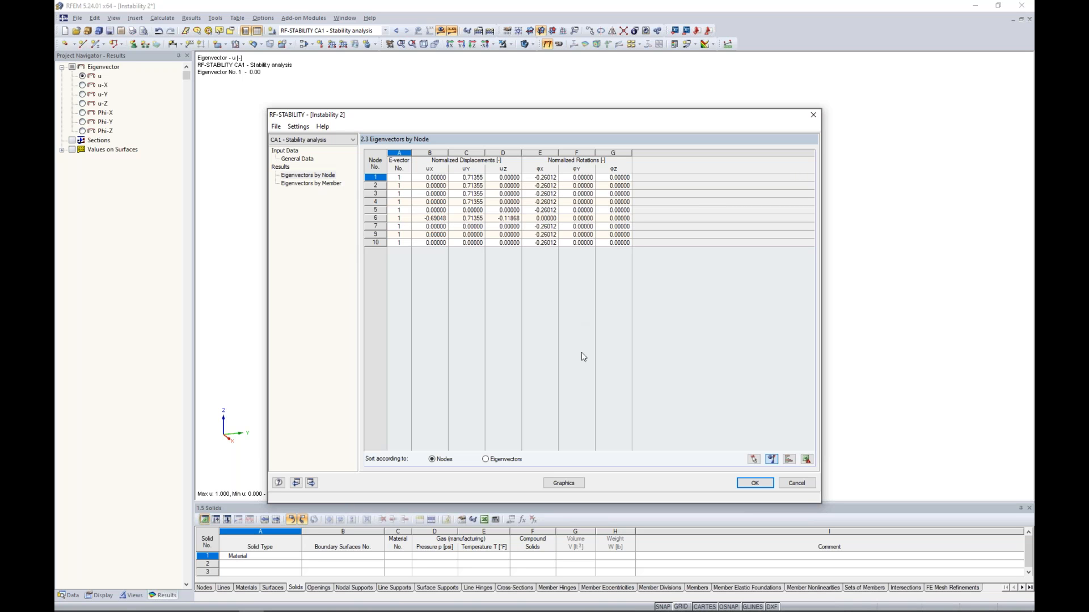
pyautogui.click(563, 483)
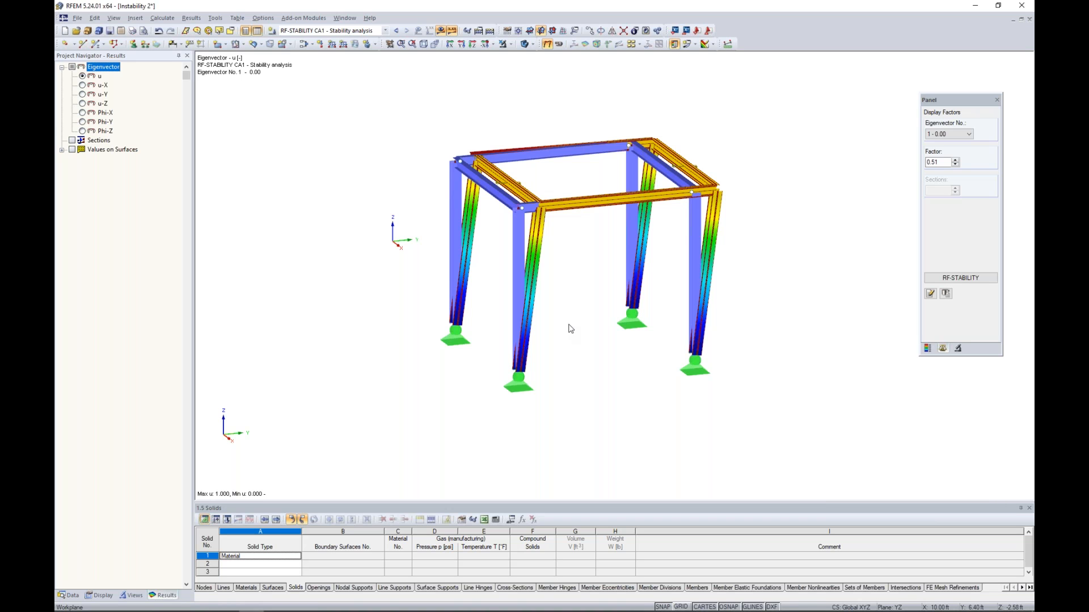
# Show the undeformed frame as wireframe lines and examine the deformed eigenvector shape from the opposite side
pyautogui.keyDown('ctrl'); pyautogui.moveTo(576, 333); pyautogui.dragTo(554, 320, button='middle'); pyautogui.keyUp('ctrl')
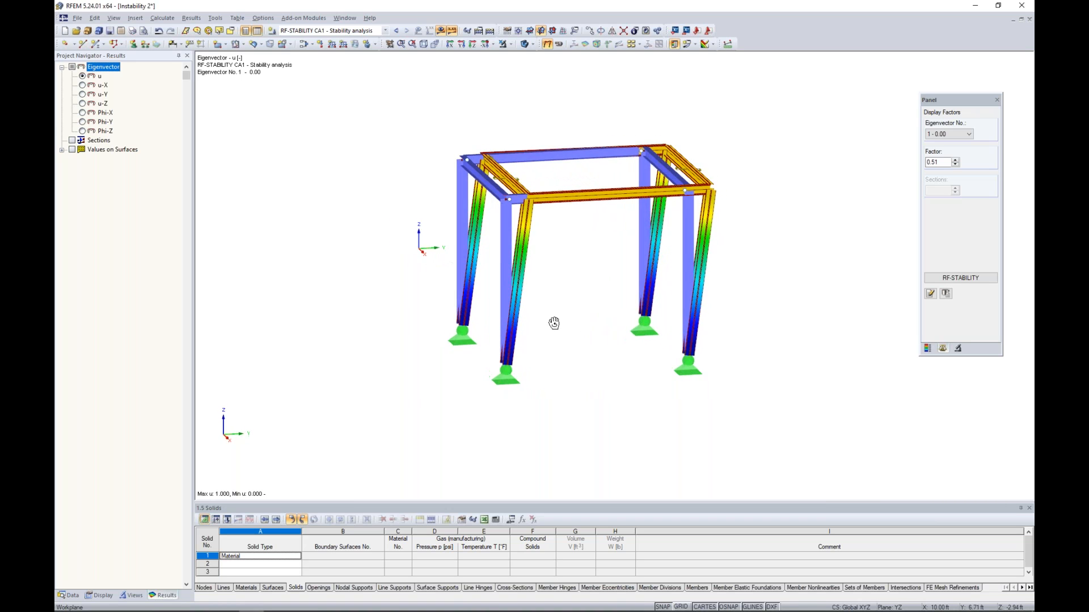
pyautogui.click(526, 43)
pyautogui.click(526, 44)
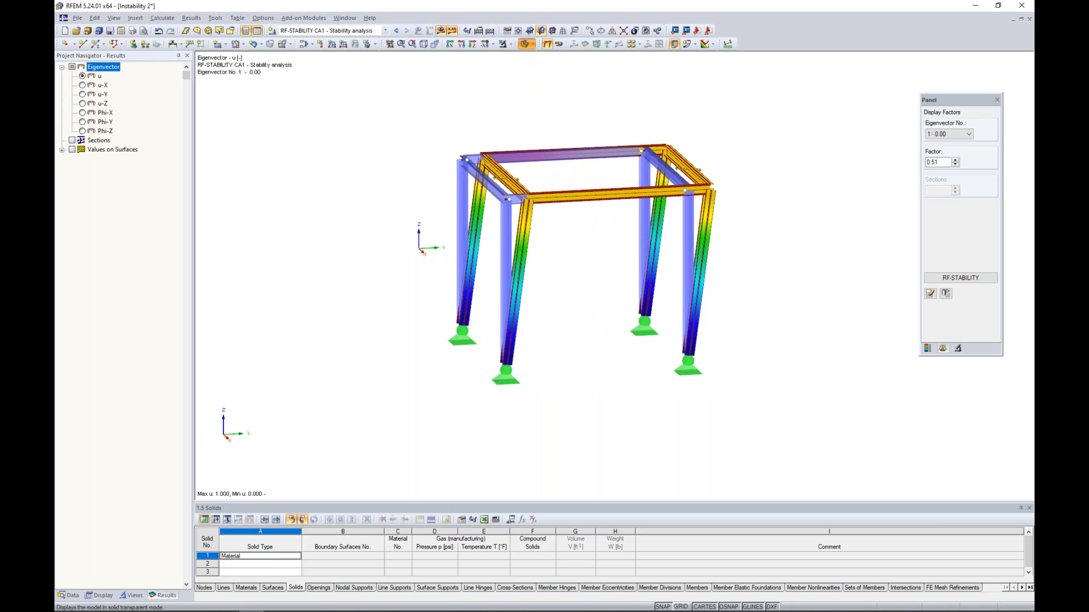
pyautogui.keyDown('ctrl'); pyautogui.moveTo(412, 235); pyautogui.dragTo(731, 256, button='middle'); pyautogui.keyUp('ctrl')
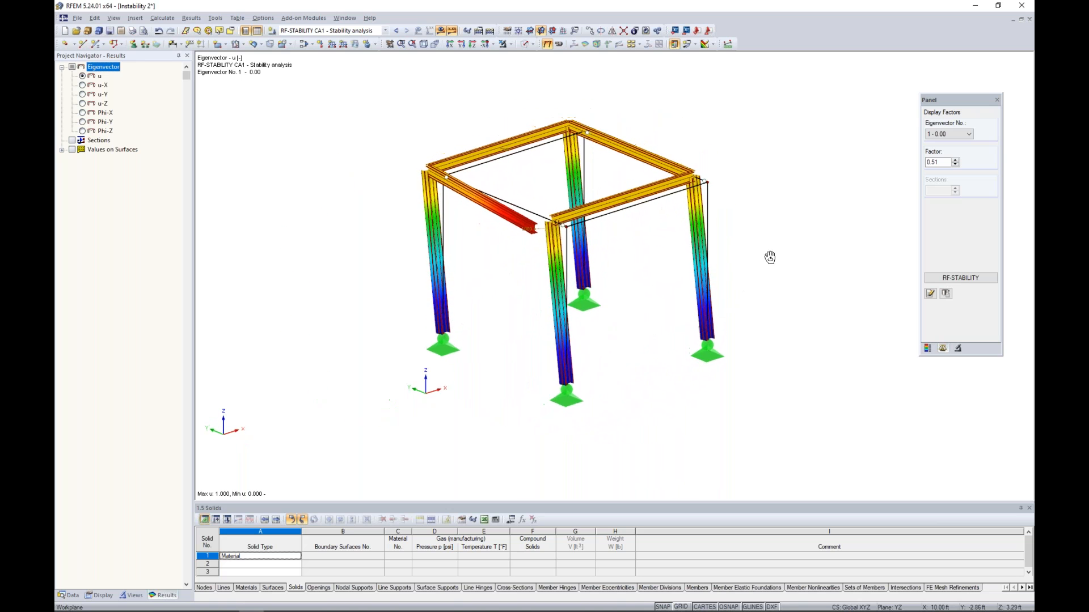
# Play the animation of the eigenvector deformation near the separating beam end, and stop it
pyautogui.scroll(4, 562, 233)
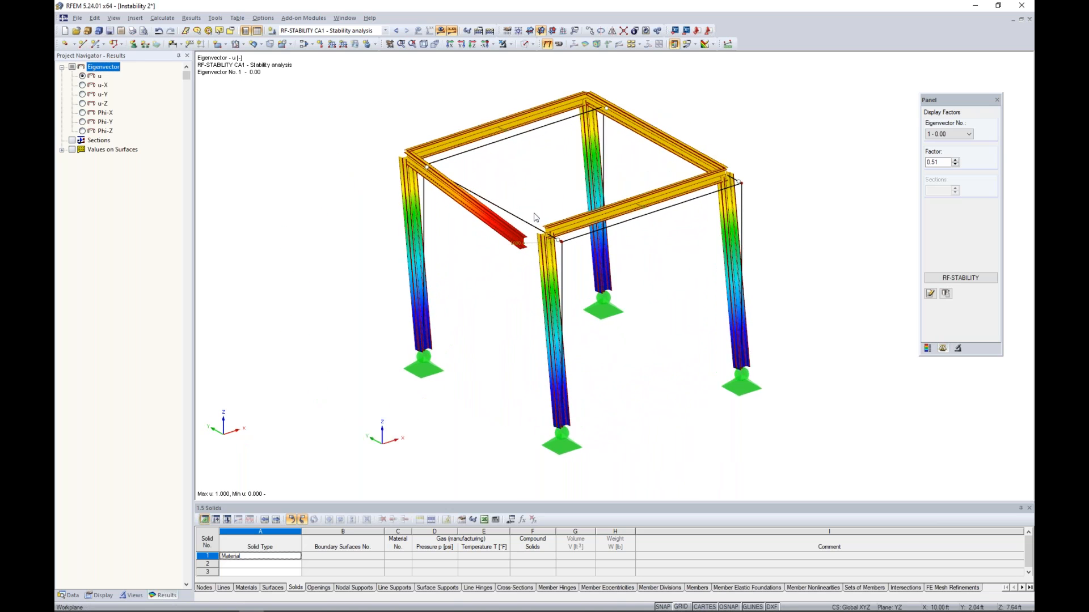
pyautogui.click(559, 44)
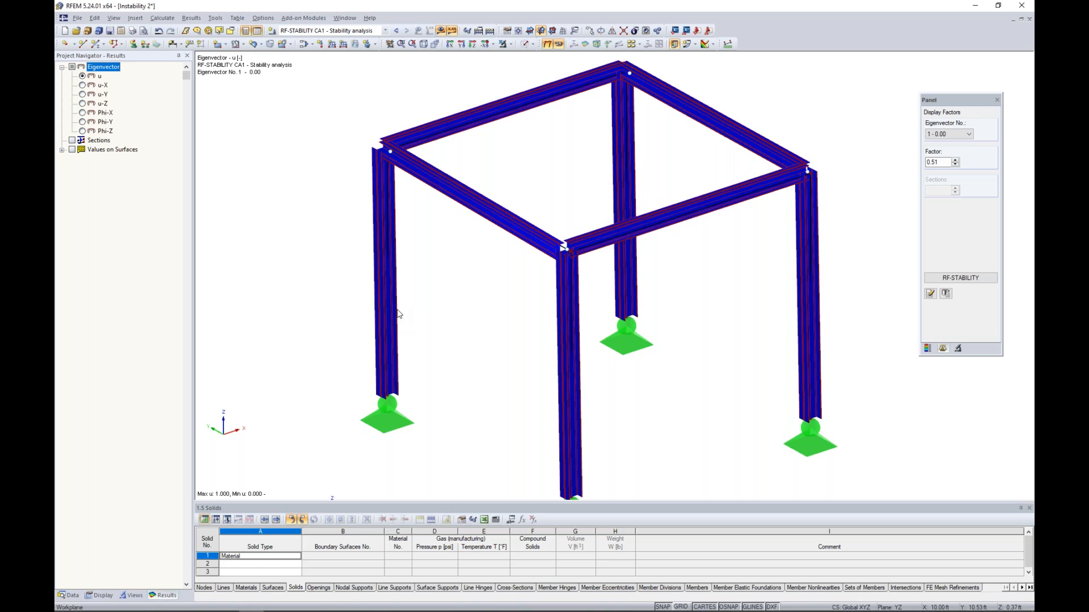
pyautogui.click(558, 44)
# Turn off the stability results and inspect the wireframe corner joint at the detached beam end up close
pyautogui.keyDown('ctrl'); pyautogui.moveTo(752, 249); pyautogui.dragTo(250, 233, button='middle'); pyautogui.keyUp('ctrl')
pyautogui.click(441, 30)
pyautogui.moveTo(512, 147); pyautogui.dragTo(631, 204, button='middle')
pyautogui.scroll(4, 513, 190)
pyautogui.scroll(3, 513, 192)
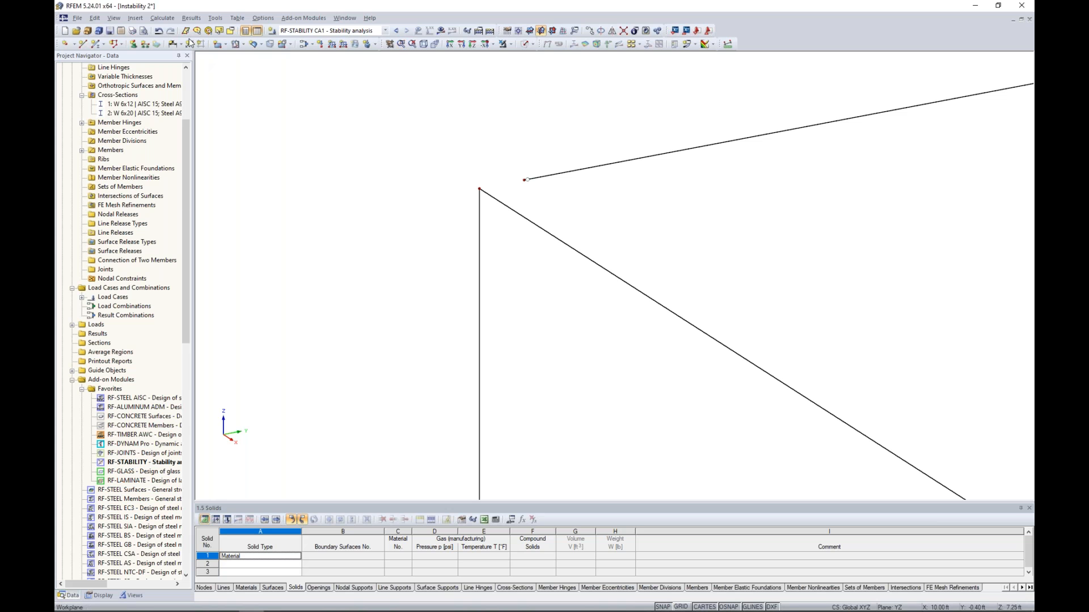
# Check the full-precision value of the FE mesh setting for the maximum node-to-line integration distance, leaving the settings unchanged
pyautogui.click(163, 19)
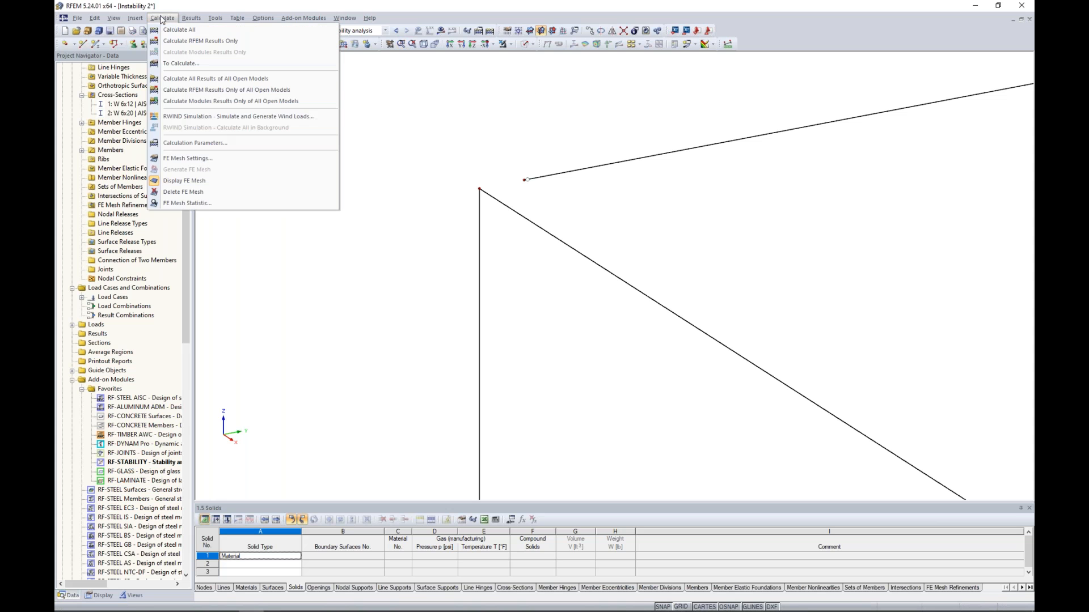
pyautogui.click(187, 158)
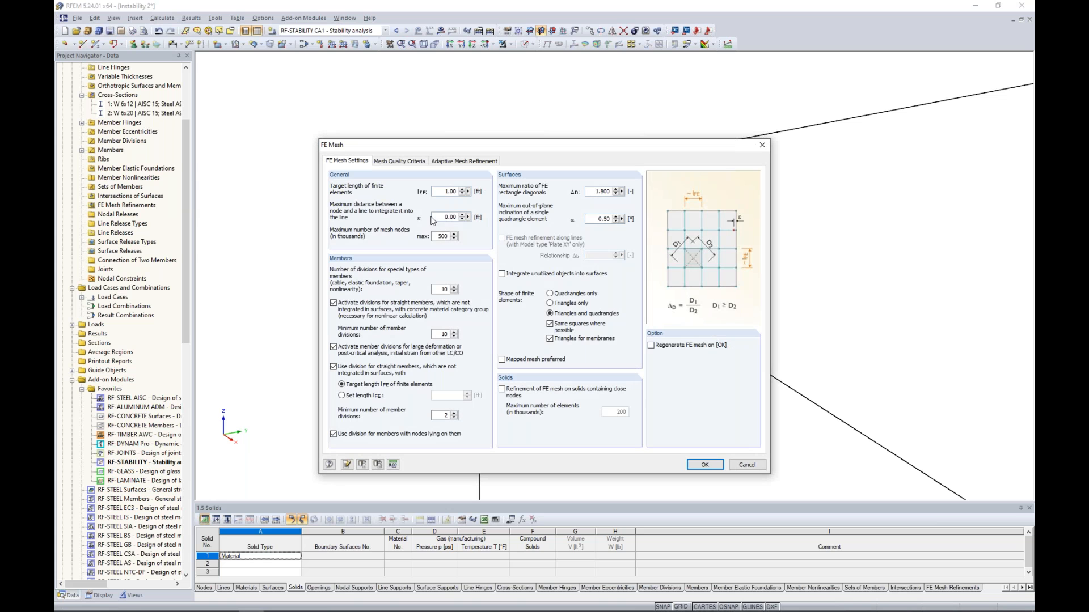
pyautogui.click(438, 217)
pyautogui.click(469, 217)
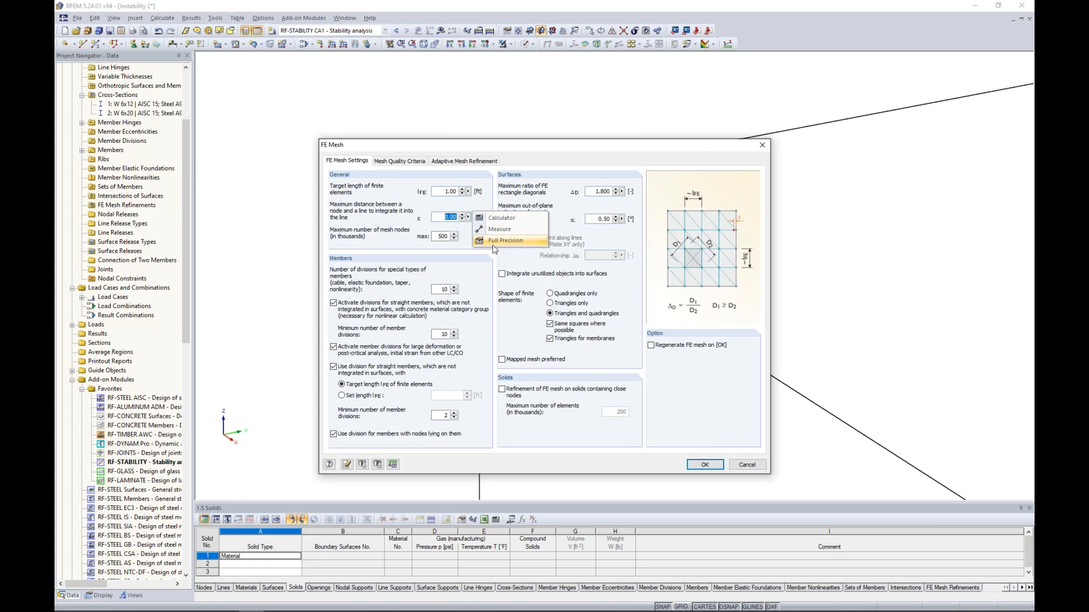
pyautogui.click(493, 245)
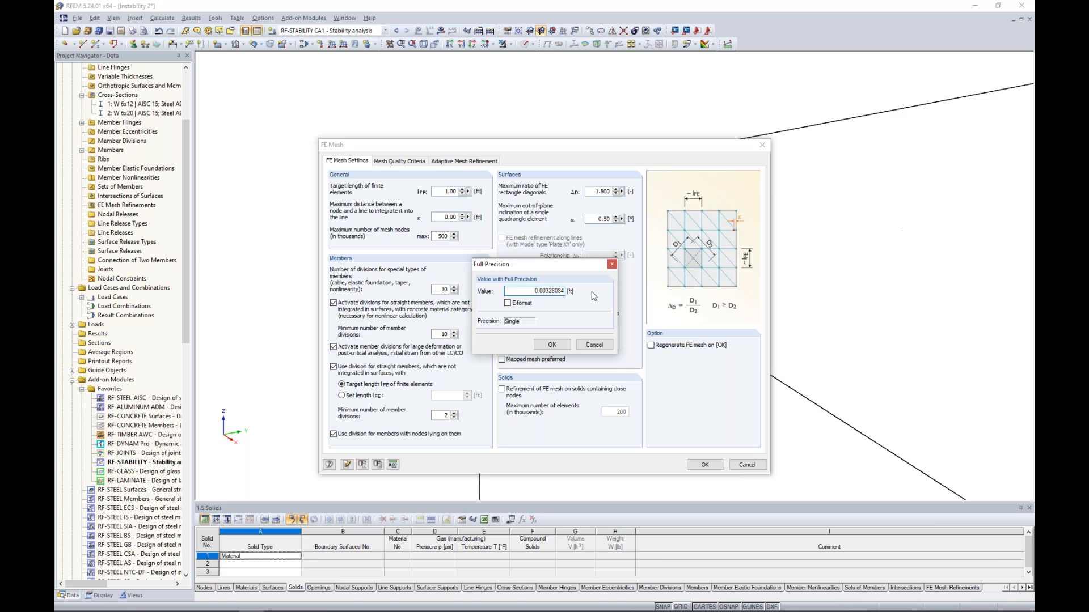
pyautogui.click(599, 346)
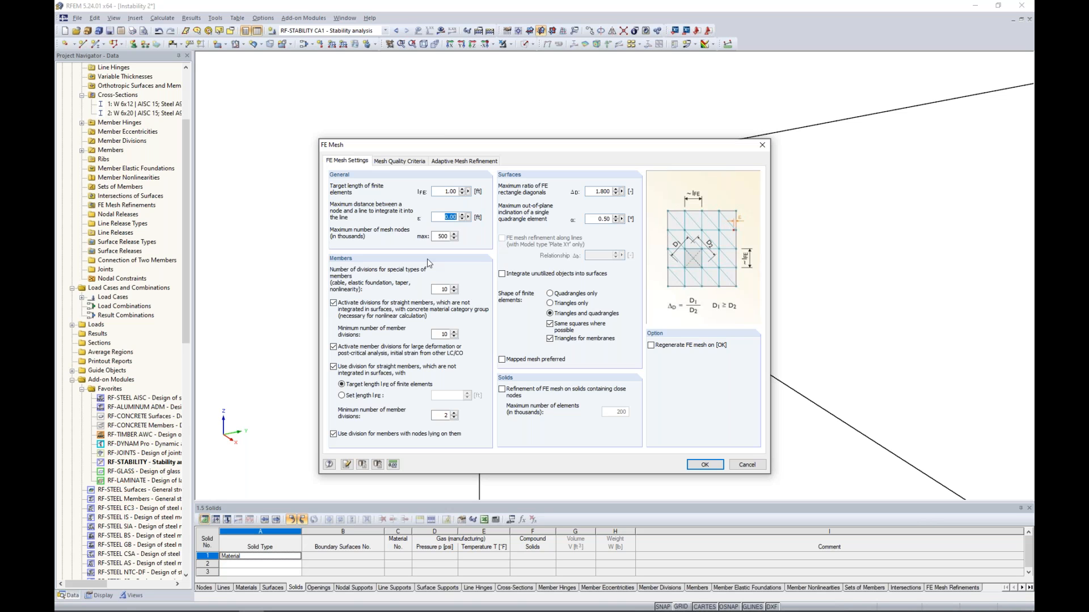
pyautogui.click(747, 465)
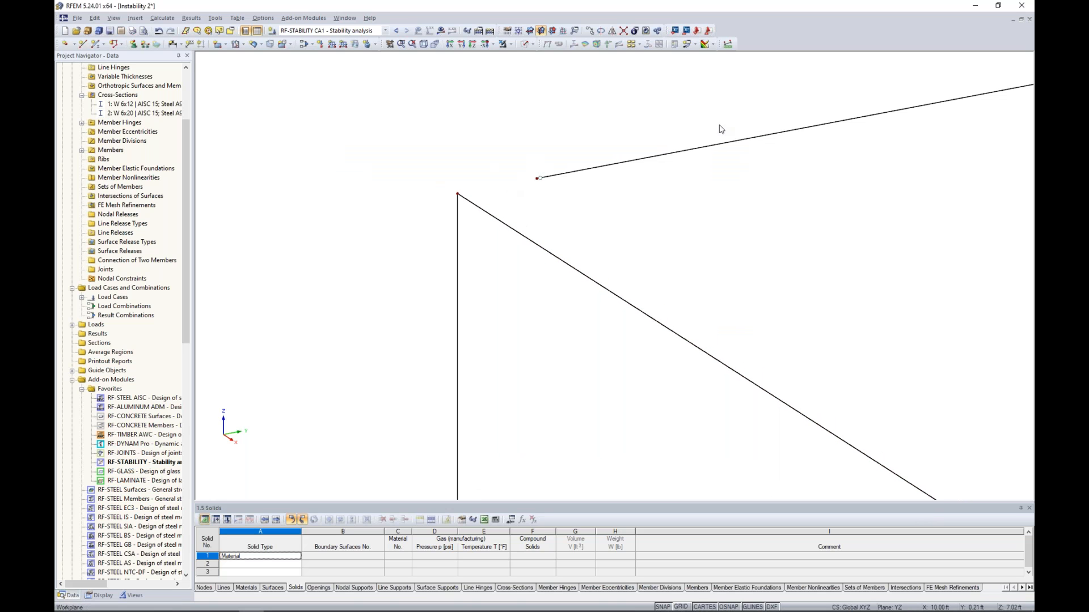
# Move the detached beam end node onto the column top node to close the corner joint, and restore the solid rendering of the frame
pyautogui.click(728, 44)
pyautogui.moveTo(537, 178); pyautogui.dragTo(458, 194)
pyautogui.scroll(-2, 643, 218)
pyautogui.scroll(-6, 643, 219)
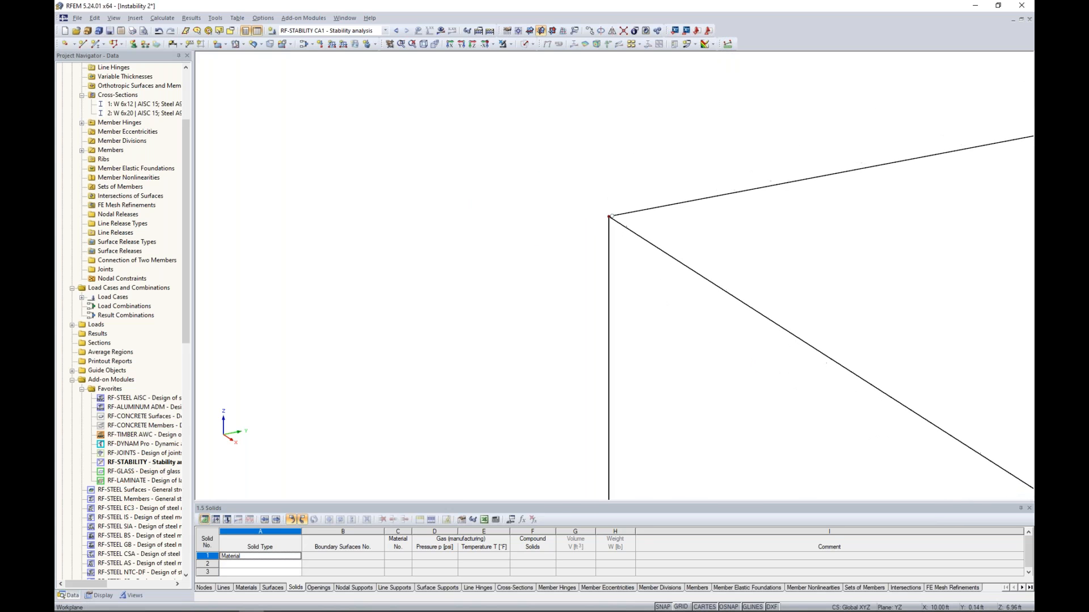
pyautogui.moveTo(644, 232); pyautogui.dragTo(466, 262, button='middle')
pyautogui.click(521, 44)
pyautogui.scroll(4, 505, 273)
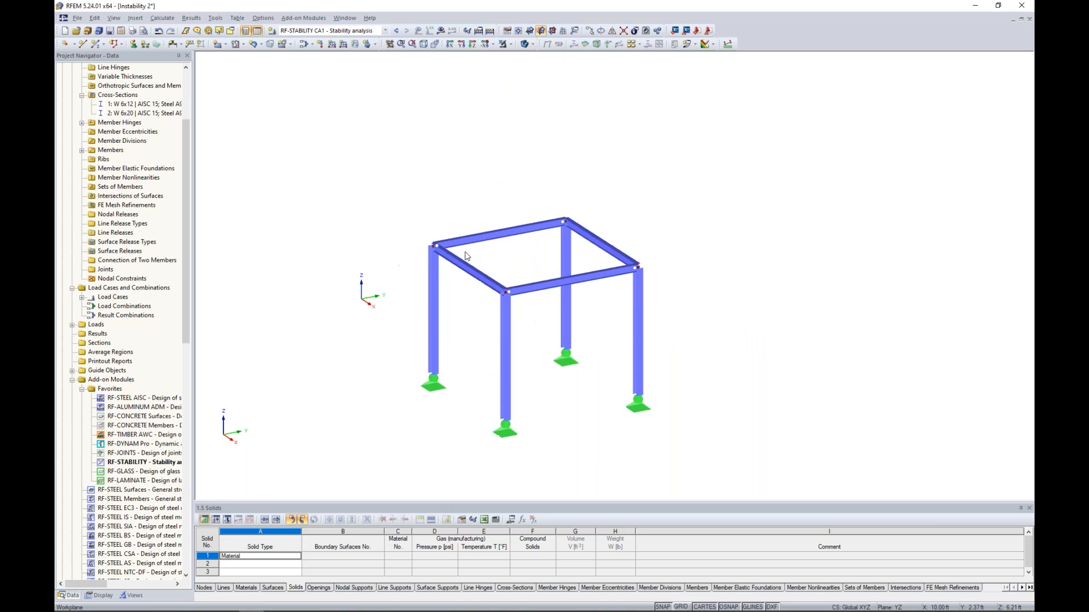
# Switch to load case LC1 and calculate its results for the corrected frame
pyautogui.click(385, 31)
pyautogui.click(375, 46)
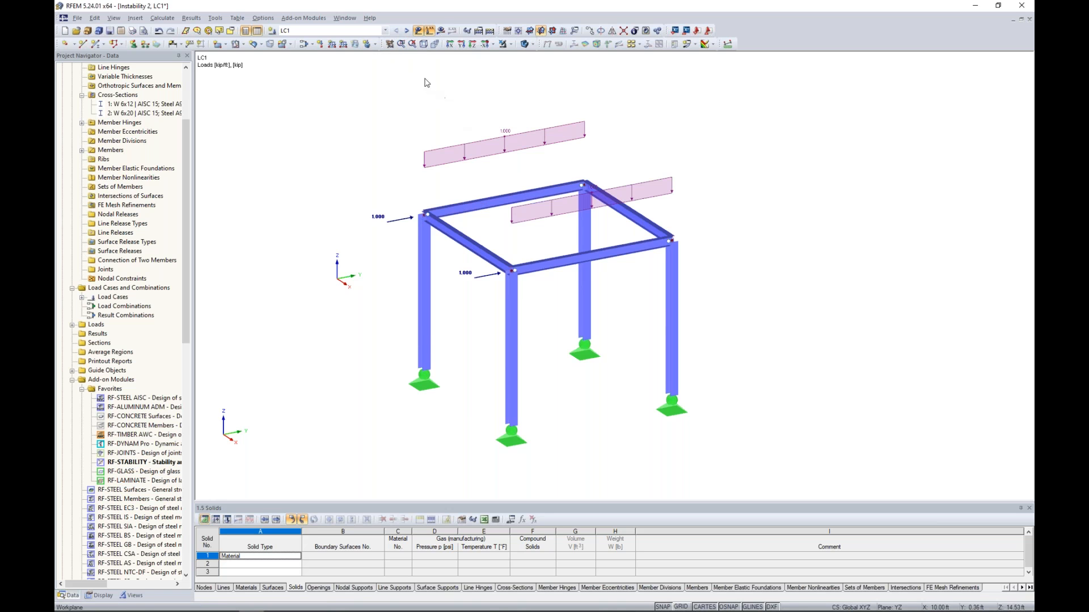
pyautogui.click(440, 31)
pyautogui.click(526, 327)
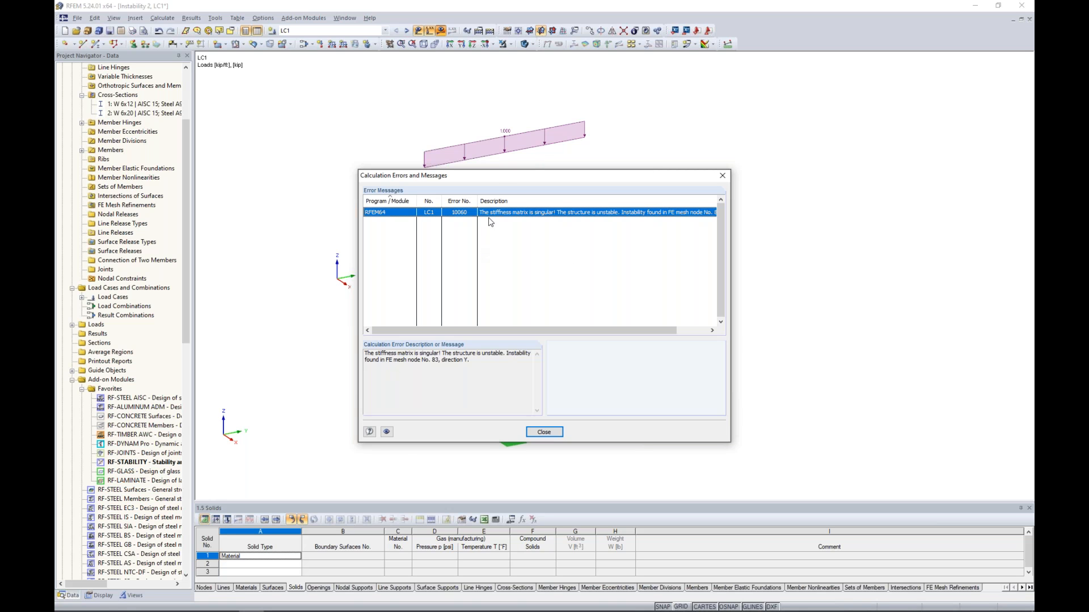
# Read the LC1 calculation error and examine the flagged location on the frame, then close the message
pyautogui.moveTo(493, 177); pyautogui.dragTo(785, 192)
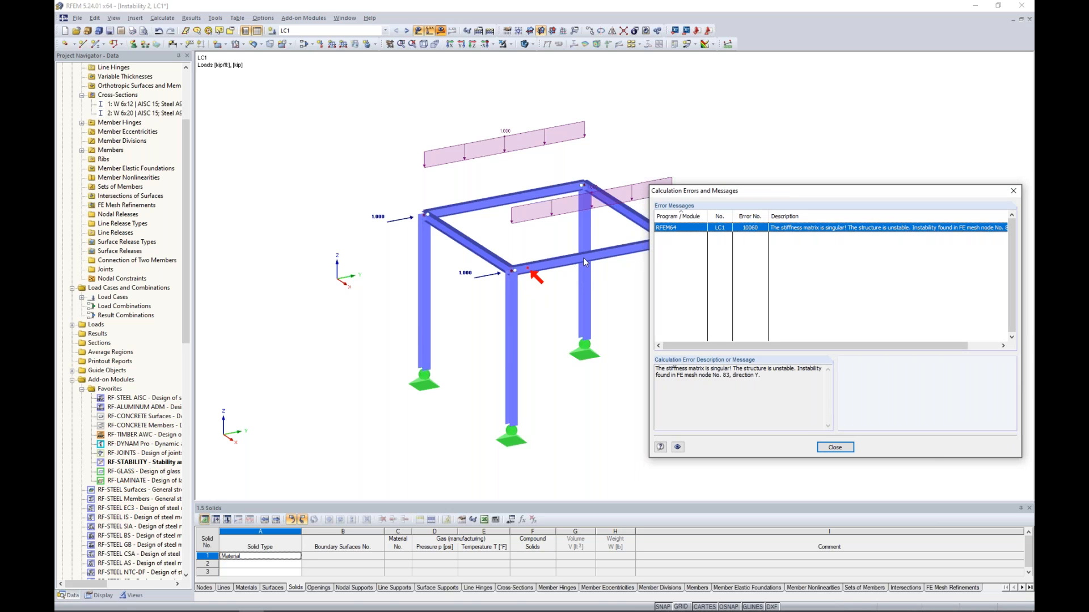
pyautogui.moveTo(752, 193); pyautogui.dragTo(616, 161)
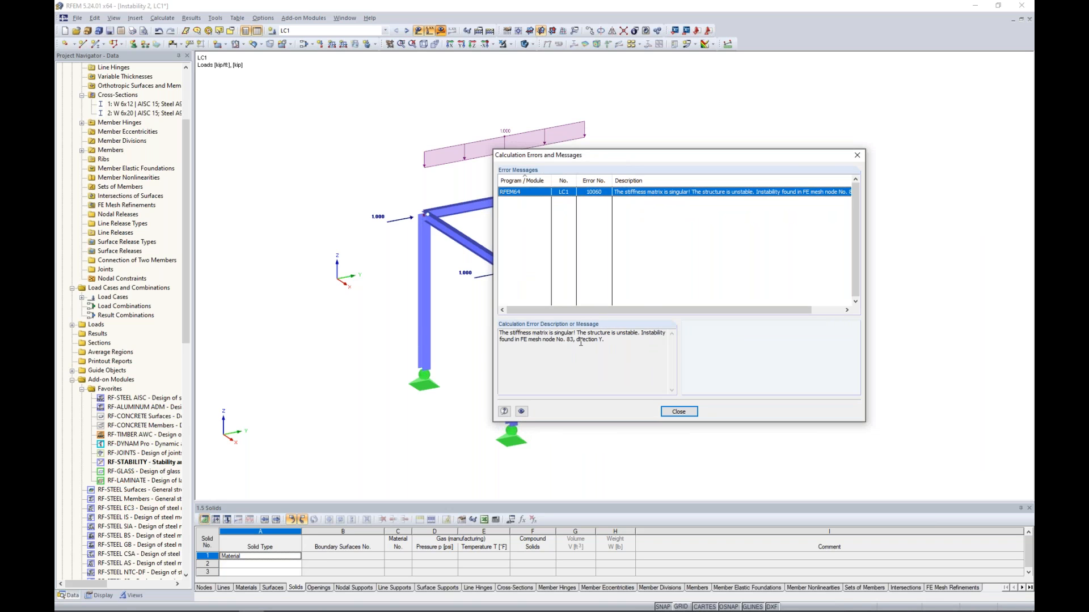
pyautogui.moveTo(577, 342); pyautogui.dragTo(591, 341)
pyautogui.click(608, 342)
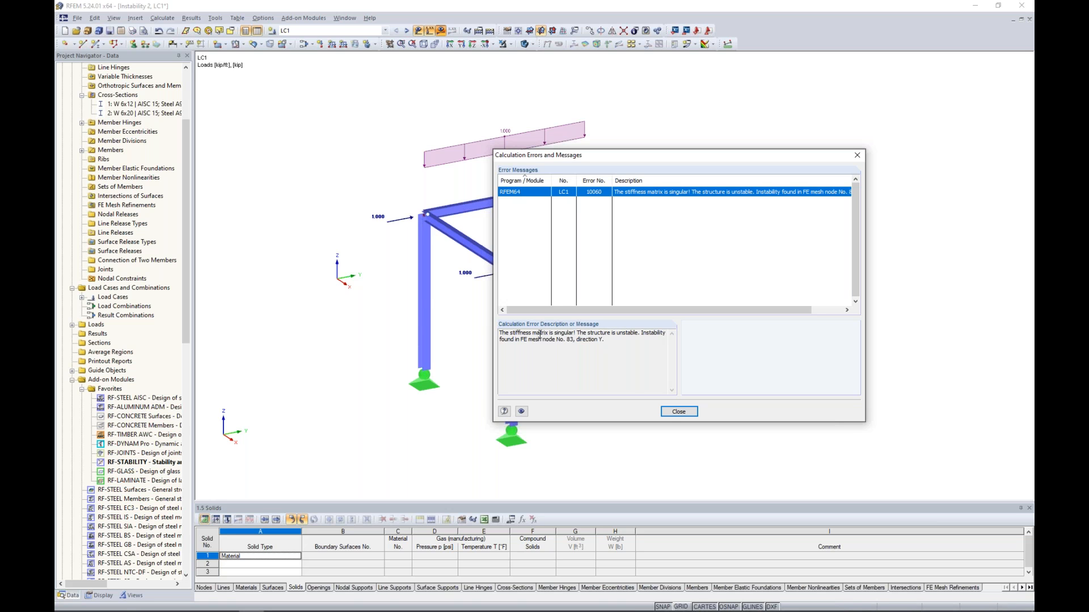
pyautogui.click(665, 412)
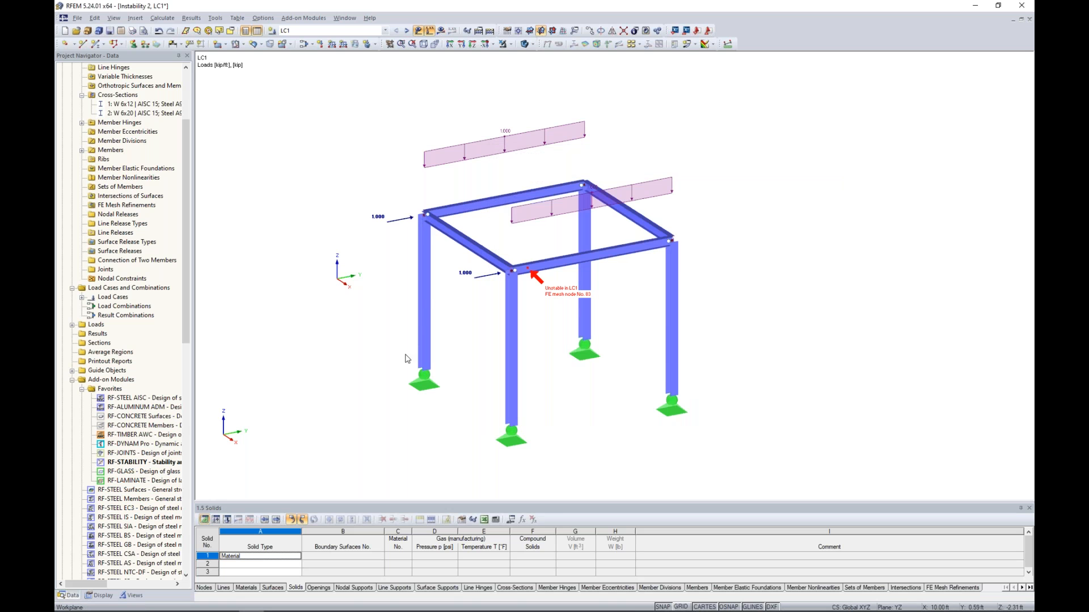
# Hide the LC1 loads, rerun the RF-STABILITY analysis, and display its eigenvector on the model
pyautogui.click(418, 30)
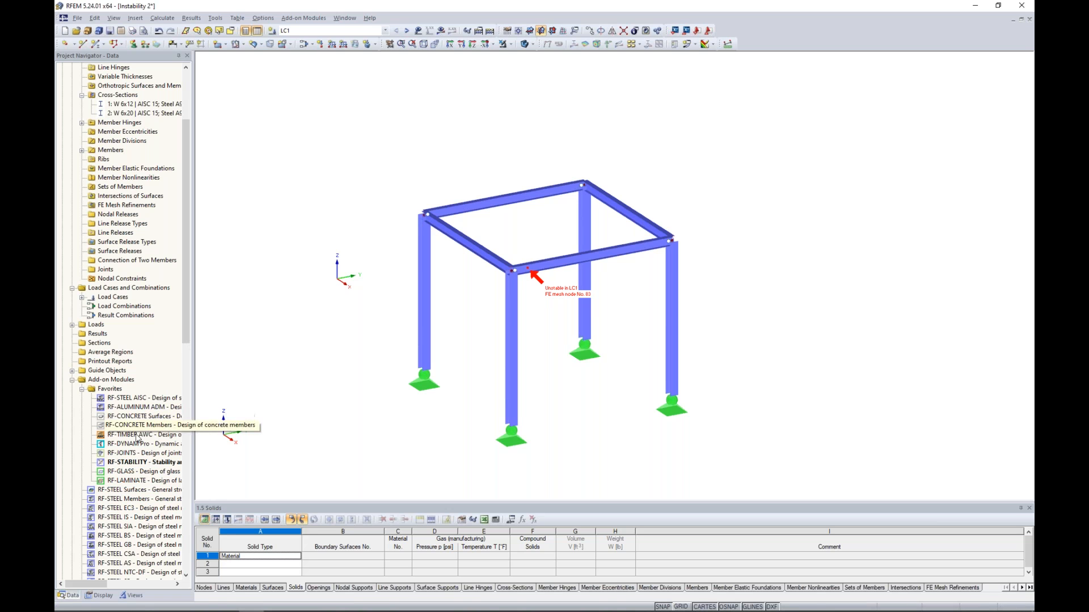
pyautogui.doubleClick(142, 462)
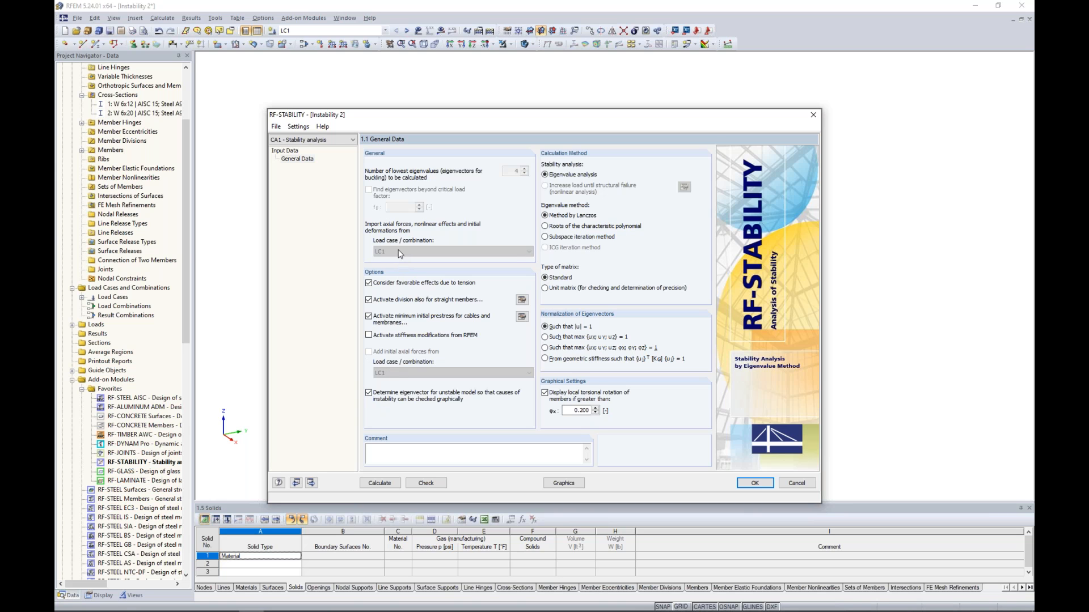
pyautogui.click(379, 483)
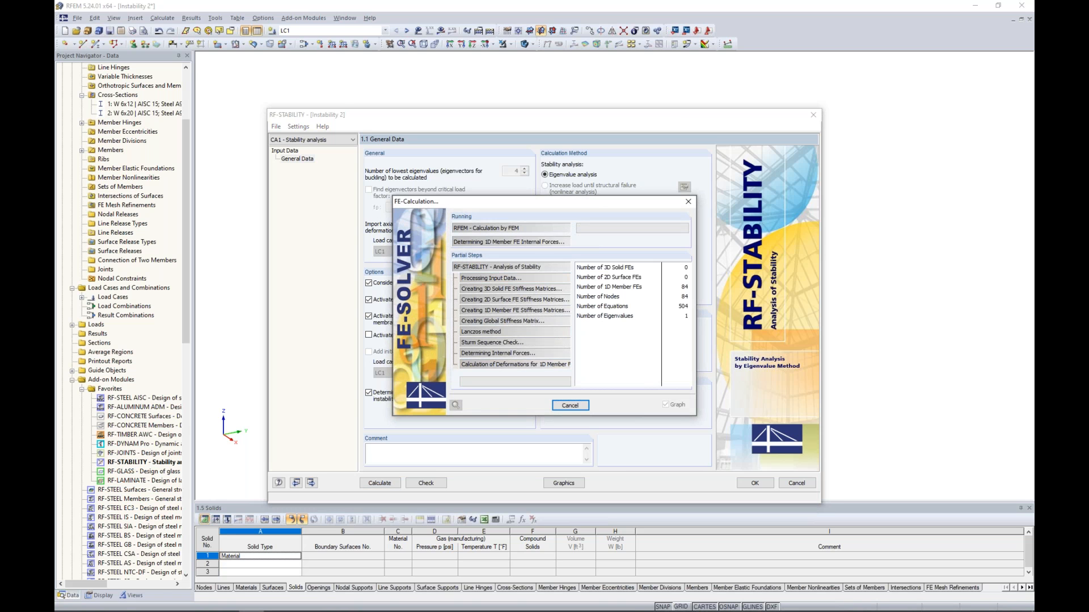
pyautogui.click(555, 486)
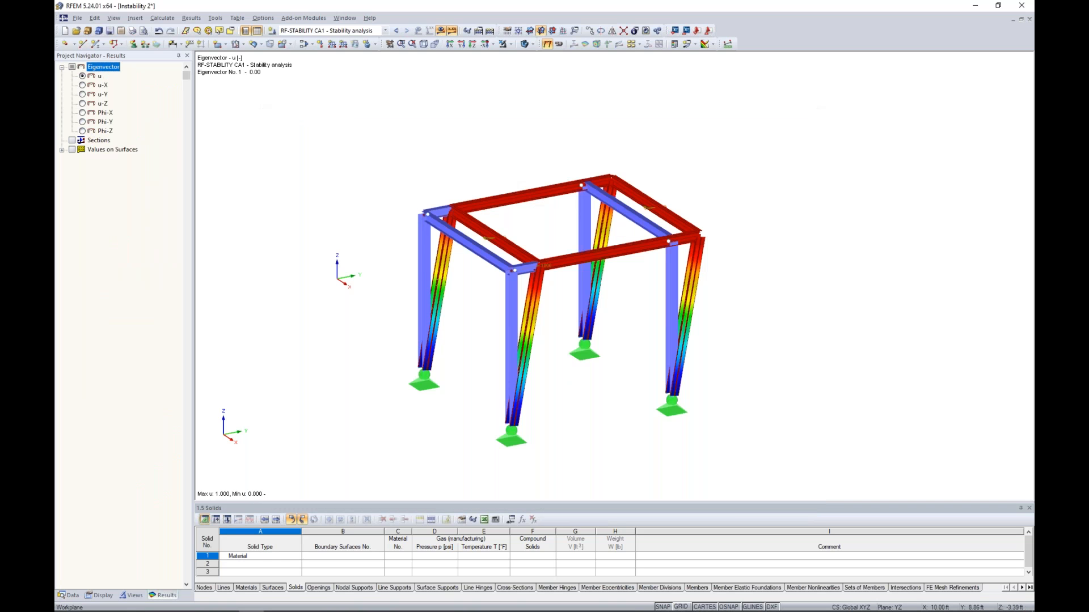
# Examine the frame's sway in the eigenvector shape with display factors 1.51 and 0.51, and turn off the stability results
pyautogui.keyDown('ctrl'); pyautogui.moveTo(635, 403); pyautogui.dragTo(605, 393, button='middle'); pyautogui.keyUp('ctrl')
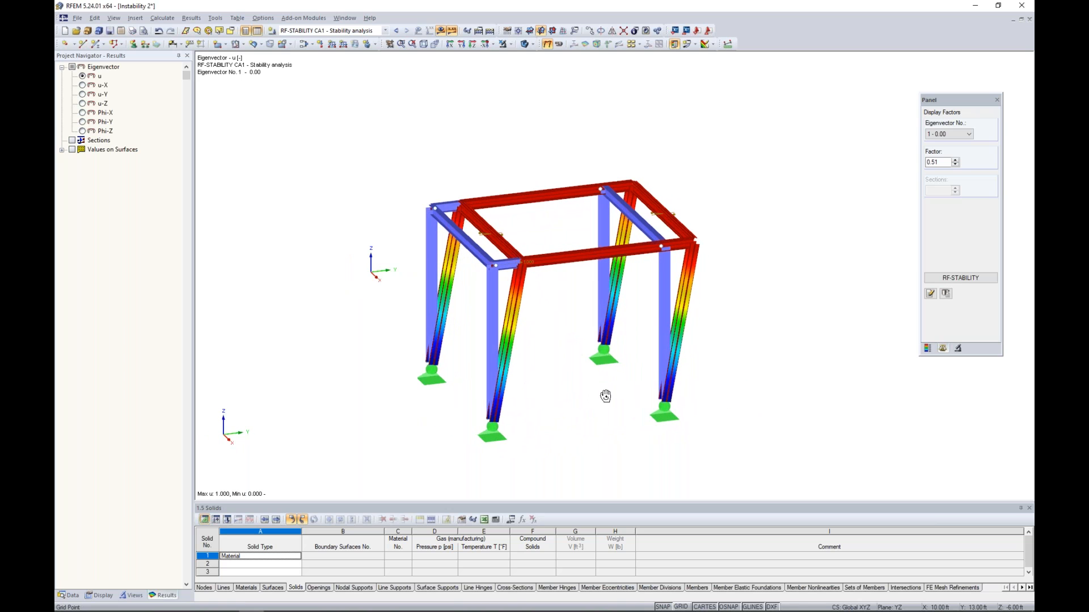
pyautogui.scroll(1, 554, 448)
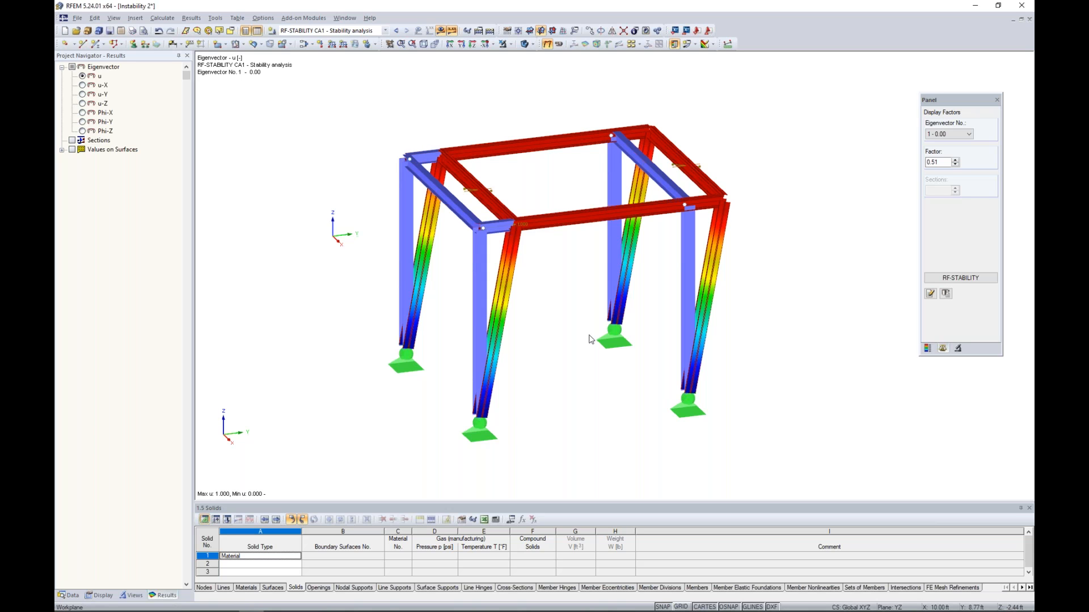
pyautogui.click(956, 161)
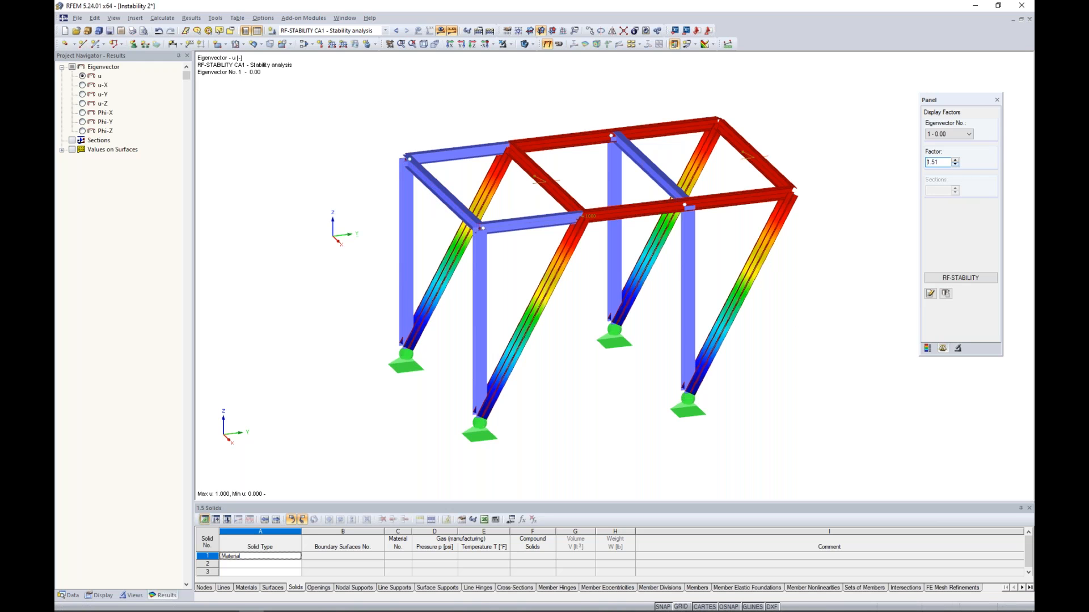
pyautogui.click(955, 165)
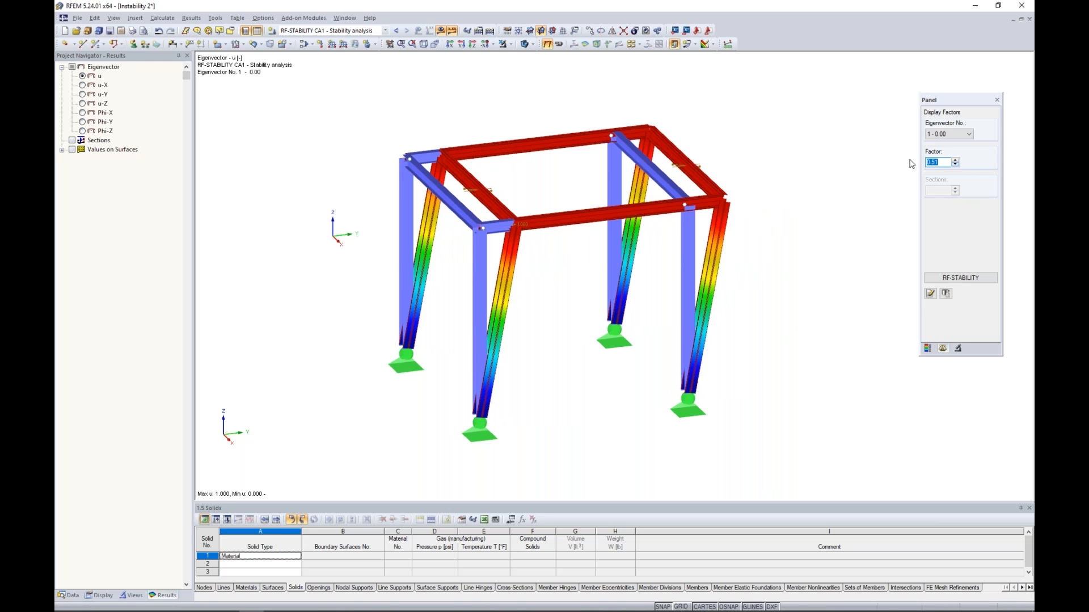
pyautogui.click(440, 31)
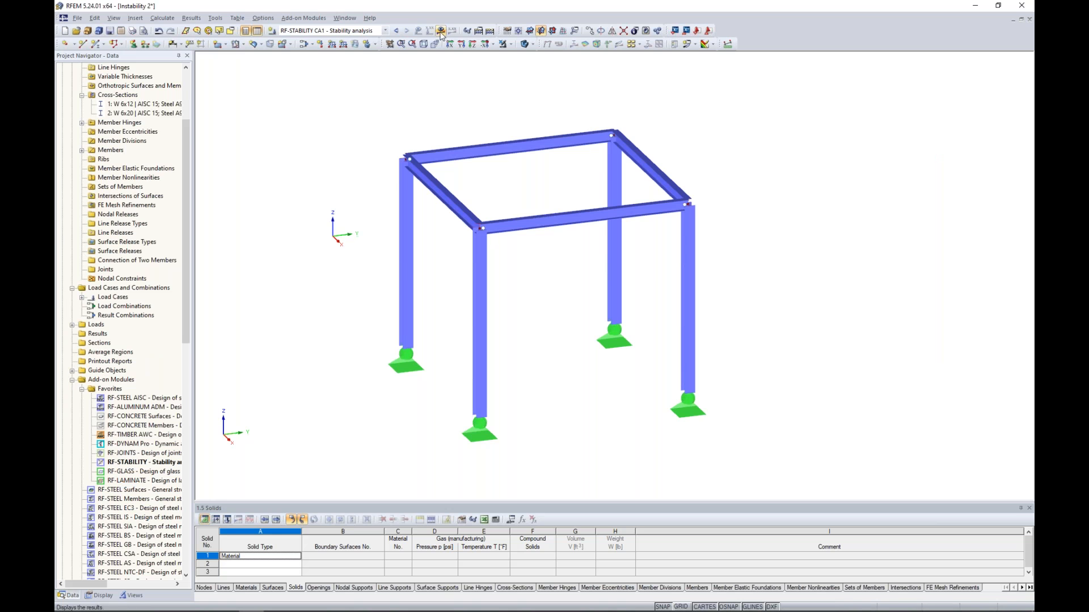
# Start a new member and select the rolled angle L 3-1/2x3-1/2x3/8 from AISC 15 as its cross-section
pyautogui.click(95, 48)
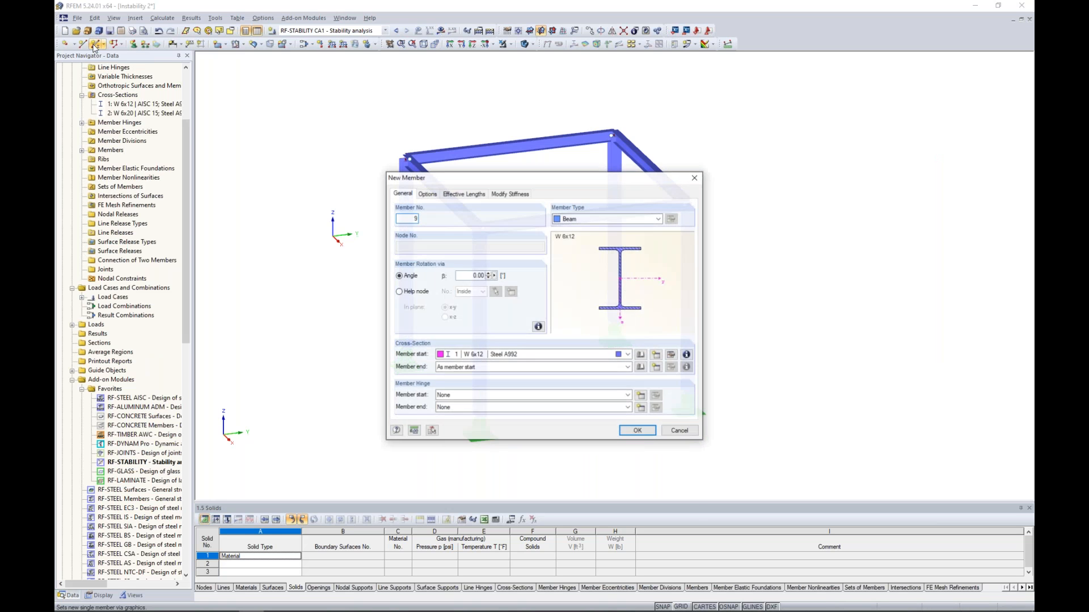
pyautogui.click(643, 355)
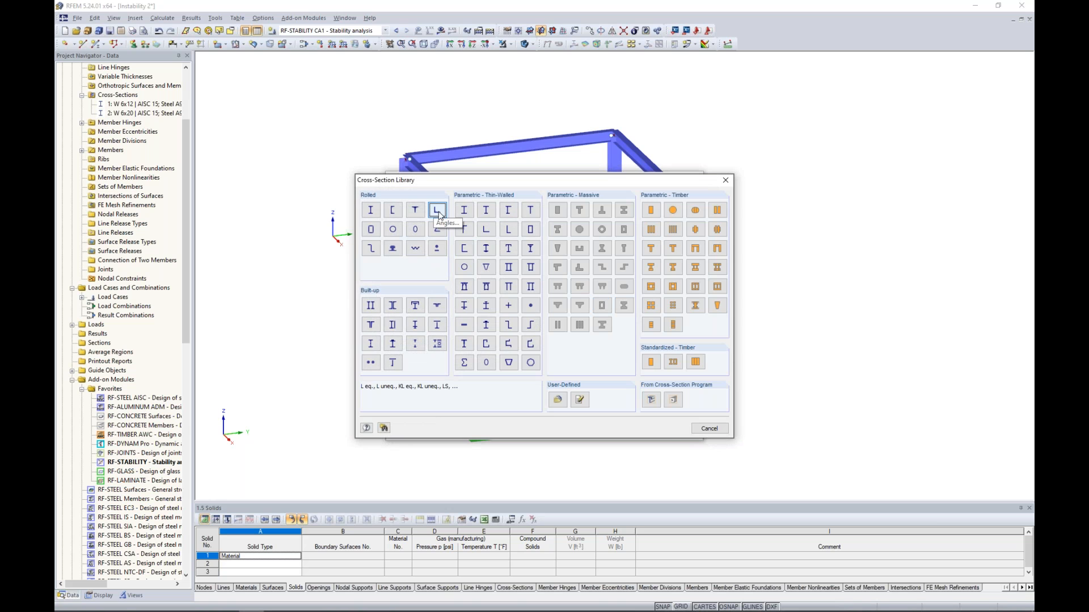
pyautogui.press('Escape')
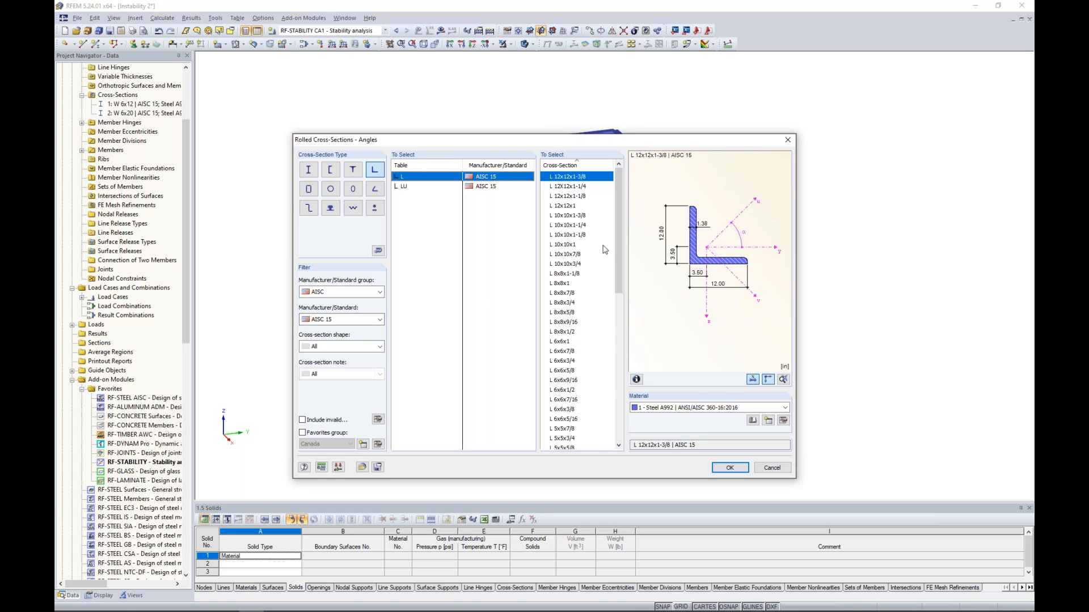
pyautogui.moveTo(618, 252); pyautogui.dragTo(615, 358)
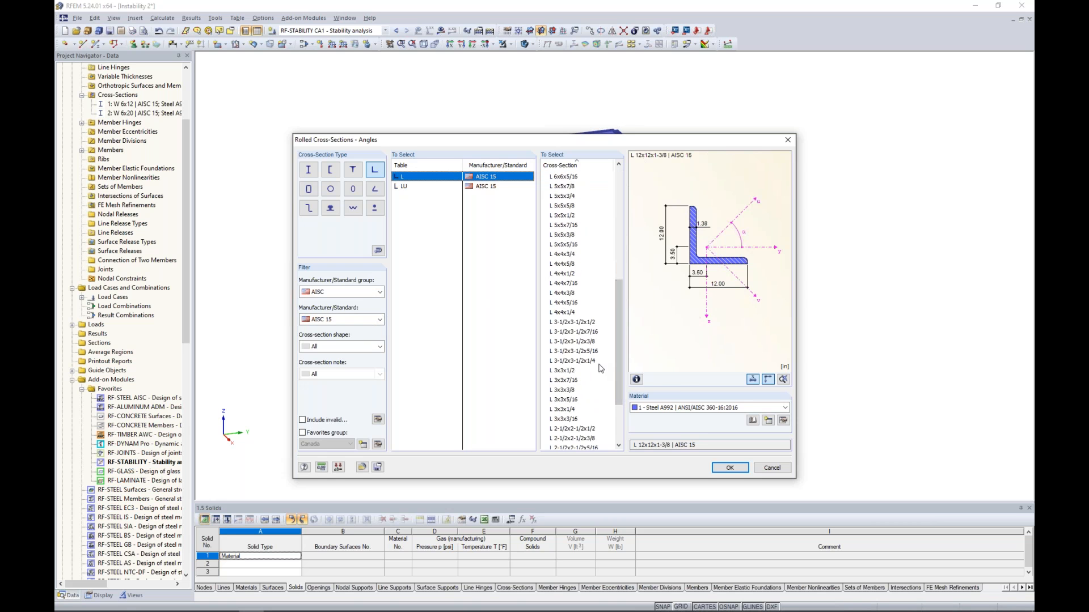
pyautogui.click(586, 342)
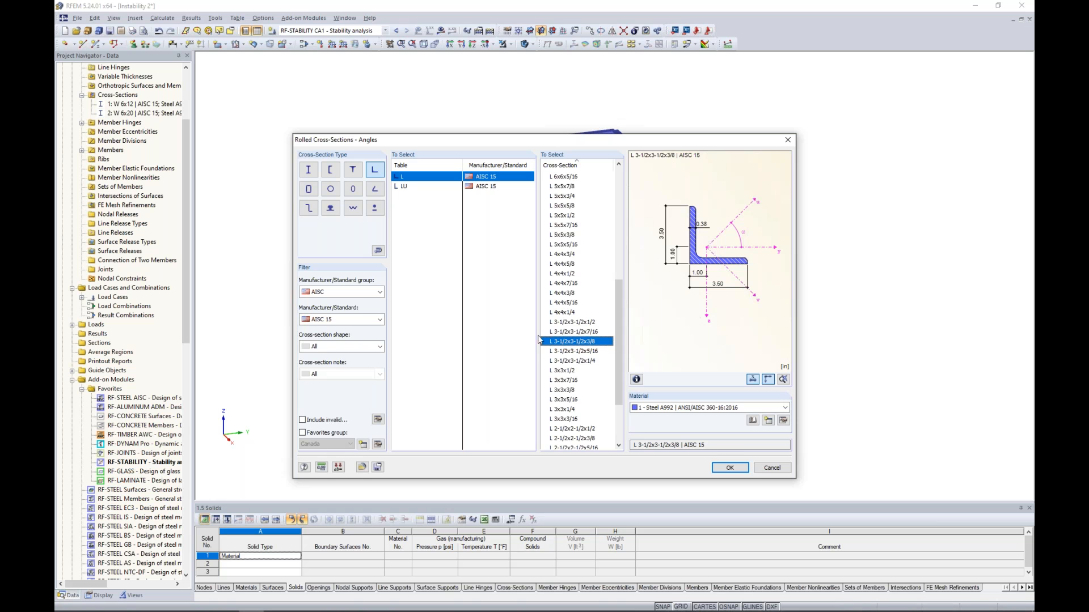
# Assign Steel A36 from the ANSI/AISC 360-16:2016 material library to the angle section and accept the cross-section
pyautogui.click(752, 421)
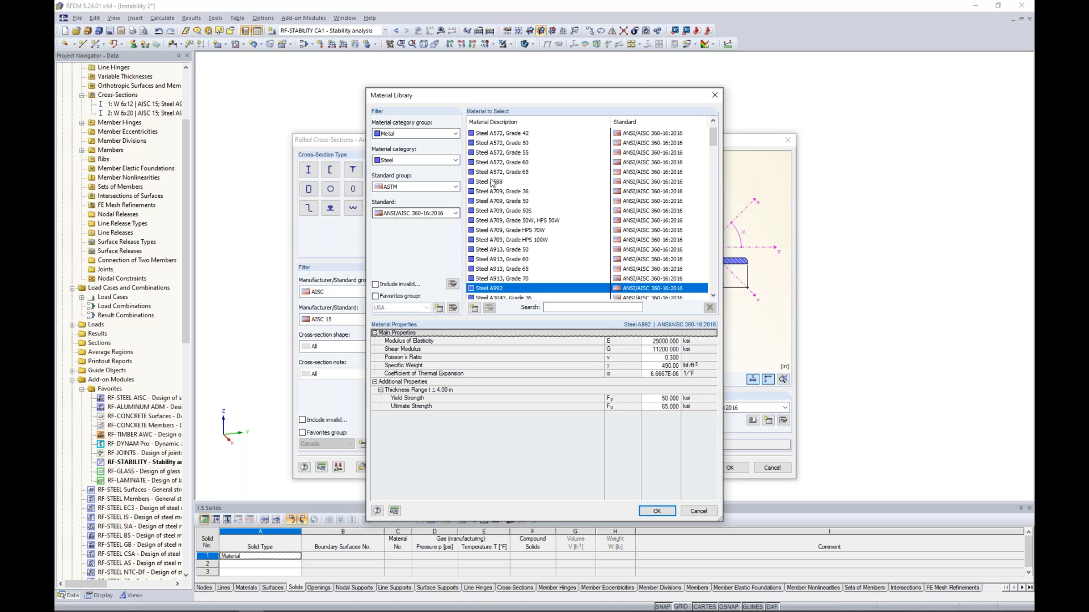
pyautogui.scroll(1, 524, 194)
pyautogui.click(496, 134)
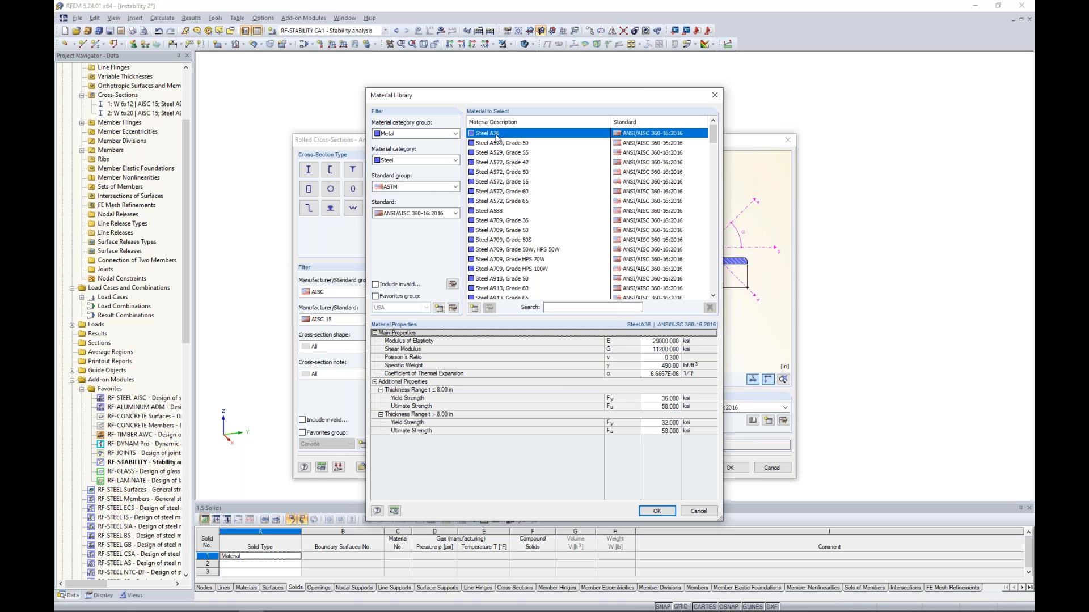
pyautogui.click(656, 511)
pyautogui.click(730, 468)
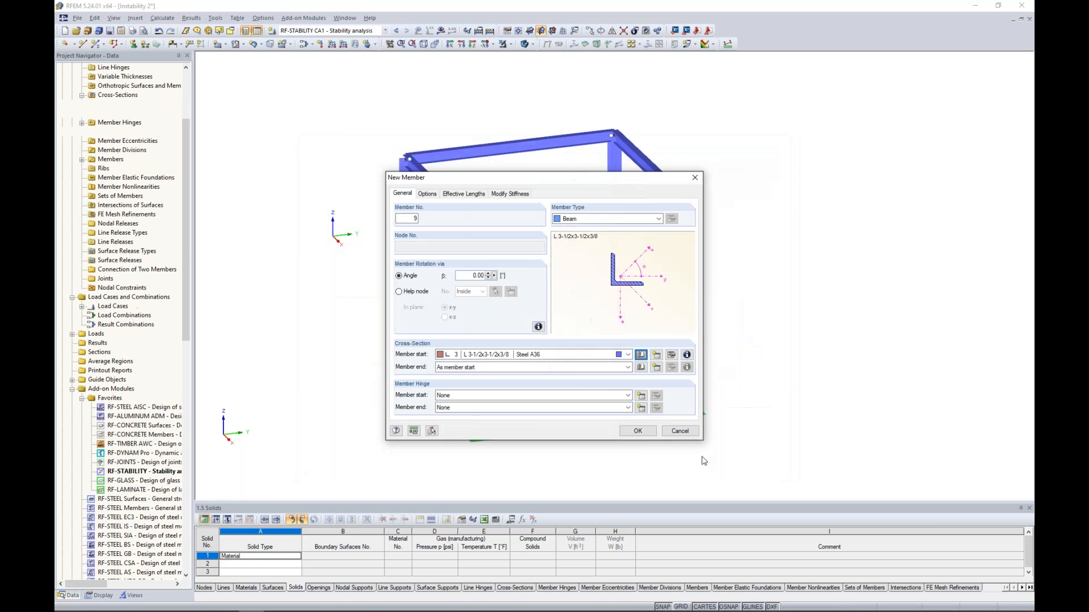
# Set the new member's type to Tension, keeping the L 3-1/2x3-1/2x3/8 section, and accept the member settings
pyautogui.click(612, 220)
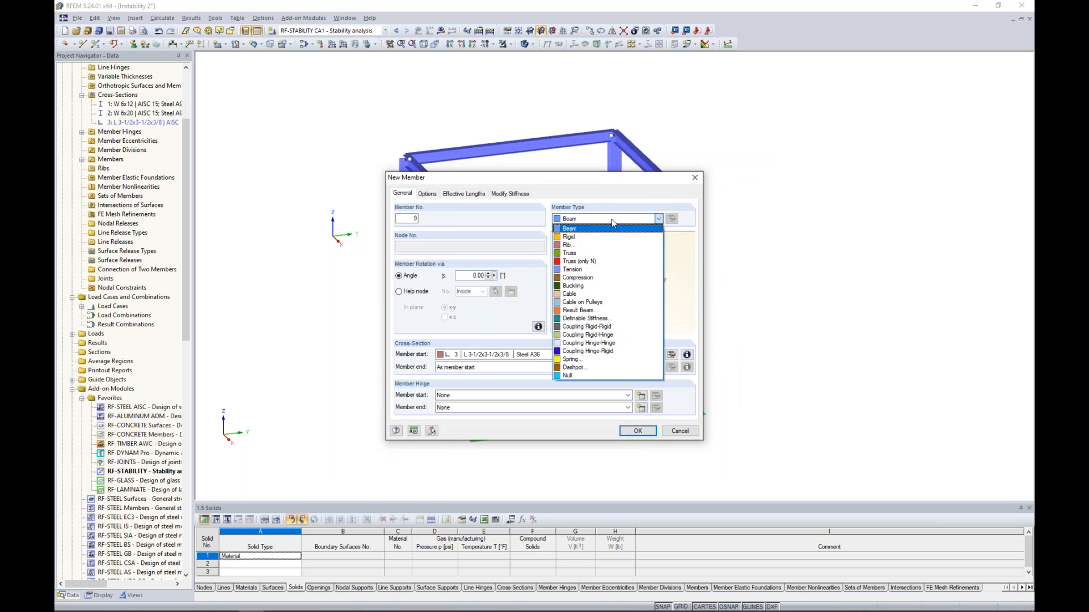
pyautogui.click(599, 270)
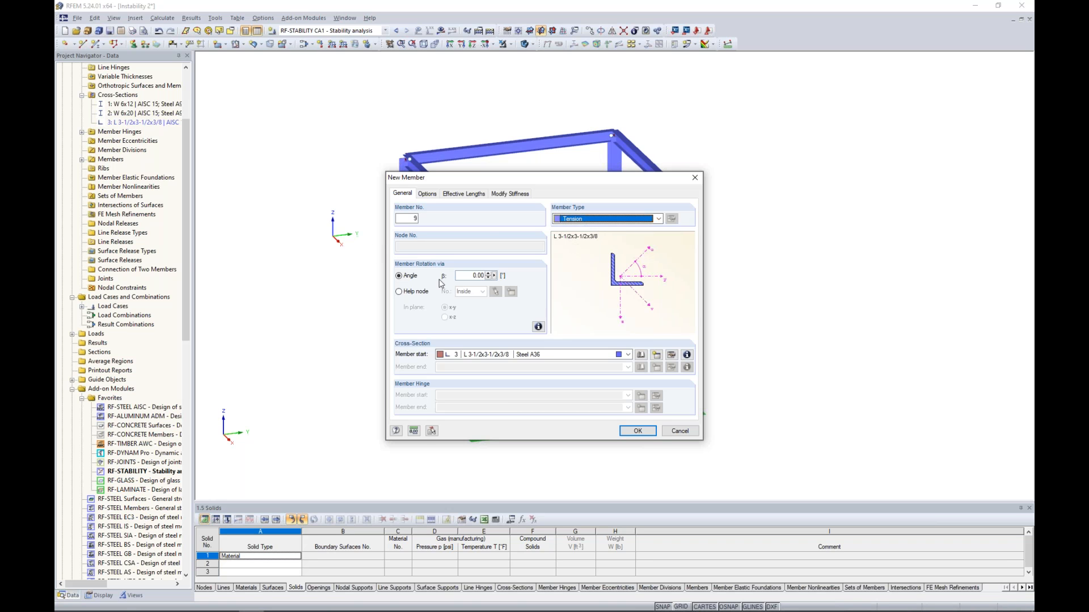
pyautogui.click(638, 432)
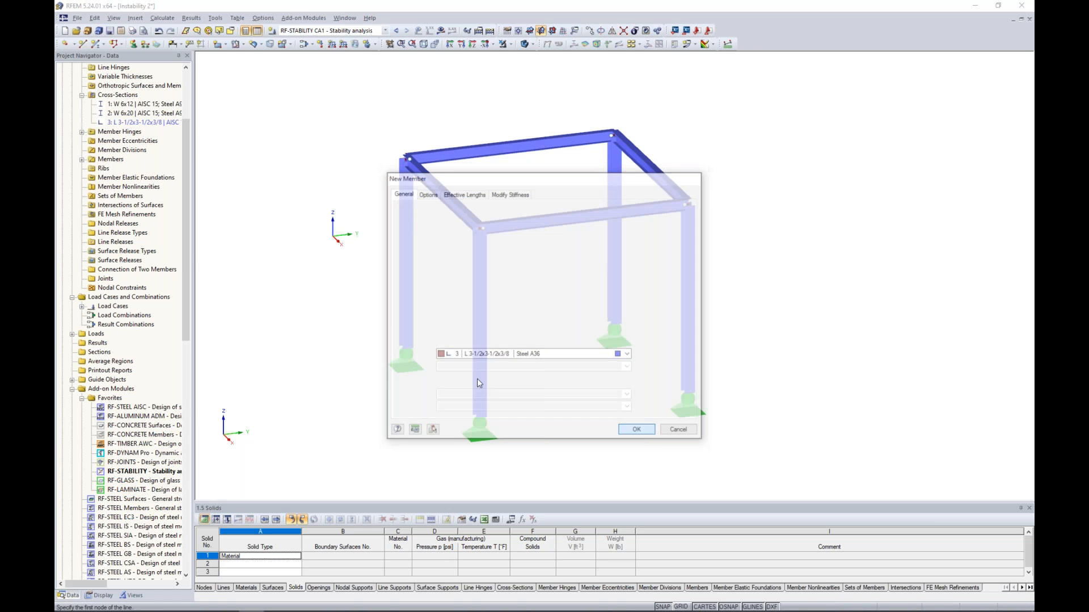
# Add parallel diagonal tension braces in the front and back frames, each from the left column's base to the right column's top
pyautogui.click(480, 417)
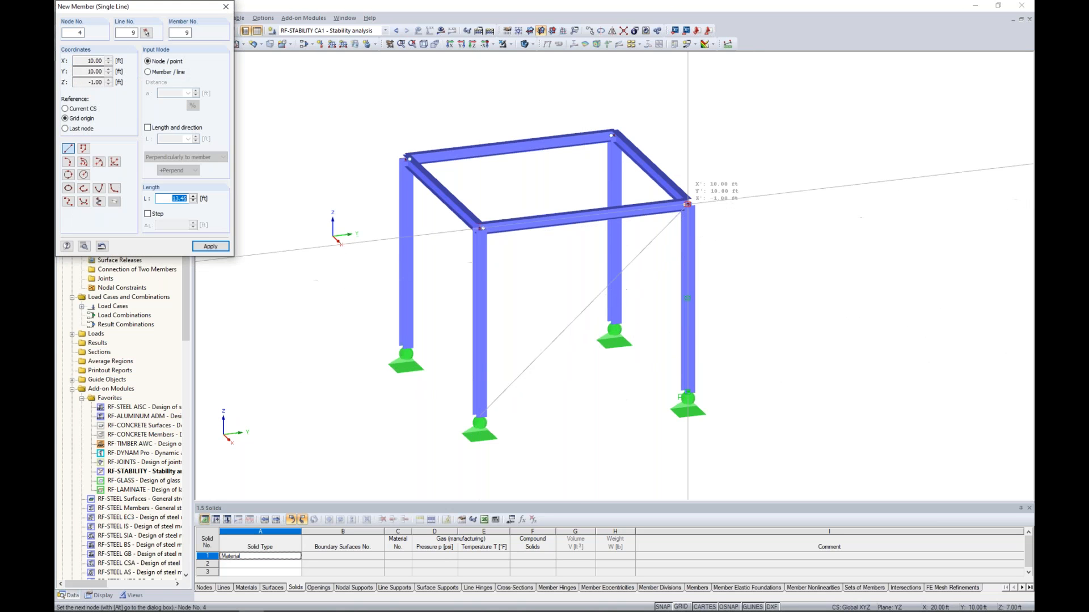
pyautogui.click(687, 203)
pyautogui.click(407, 346)
pyautogui.click(614, 135)
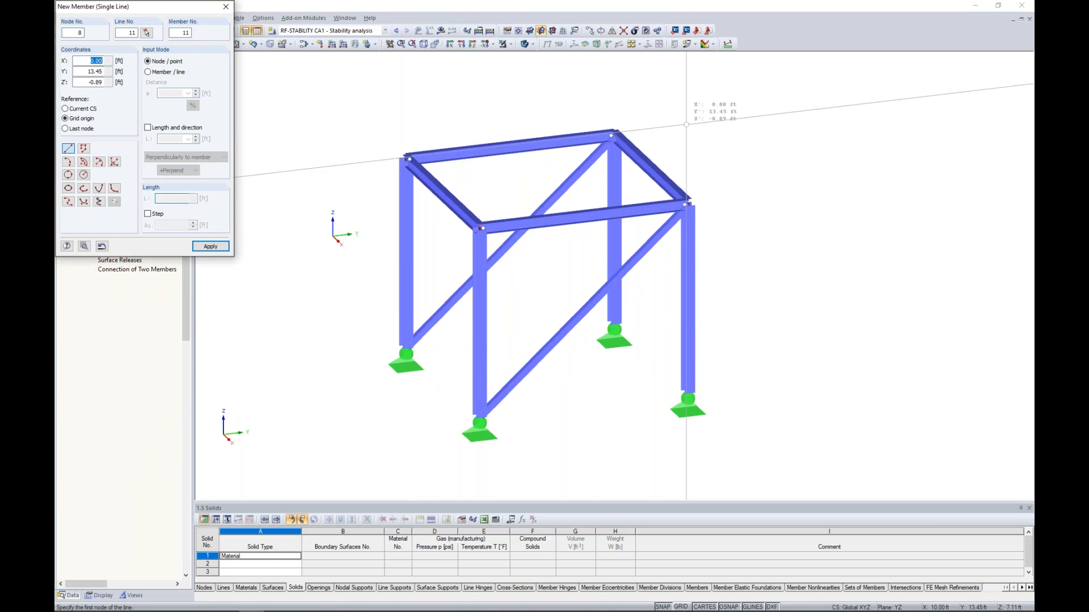
pyautogui.press('Escape')
# Switch to load case LC1 and calculate its results for the braced frame
pyautogui.click(377, 30)
pyautogui.click(340, 39)
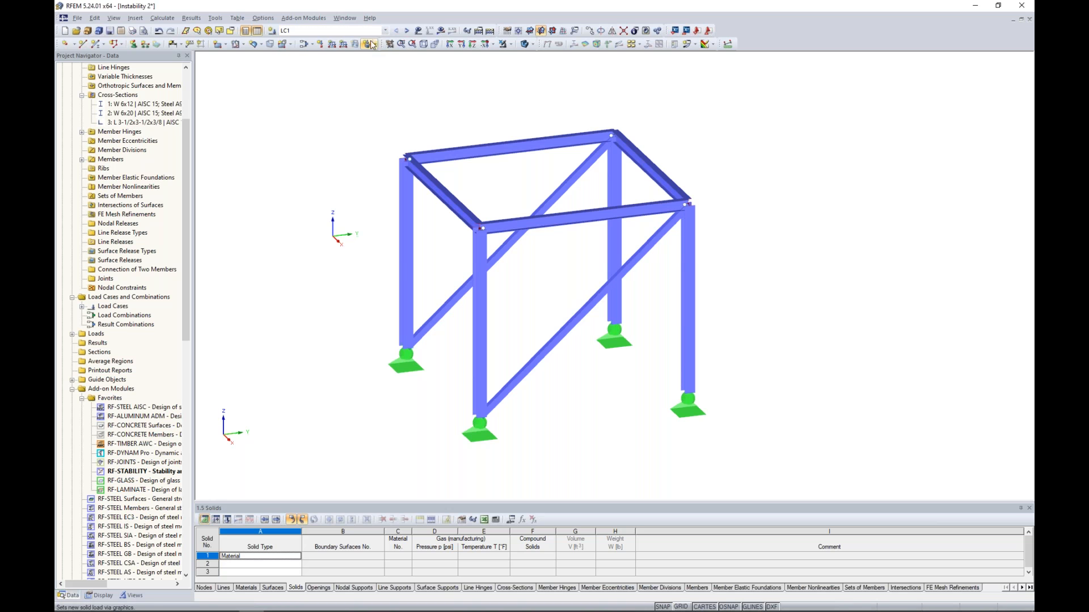
pyautogui.click(440, 30)
pyautogui.click(525, 326)
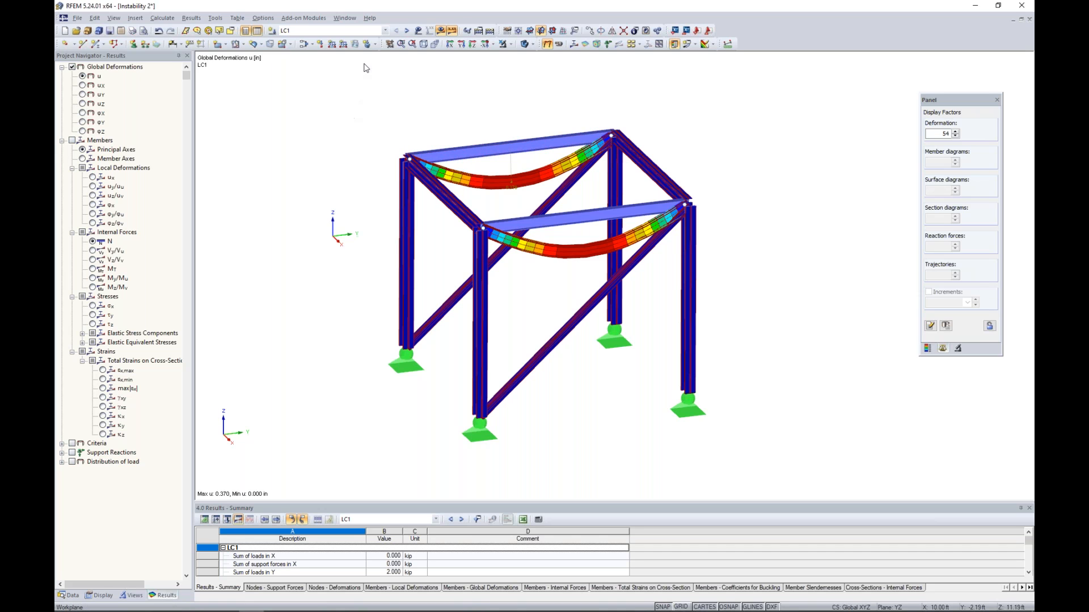
# Switch to the open Instability 3 model and bring its arched frame into closer view
pyautogui.click(344, 17)
pyautogui.click(380, 159)
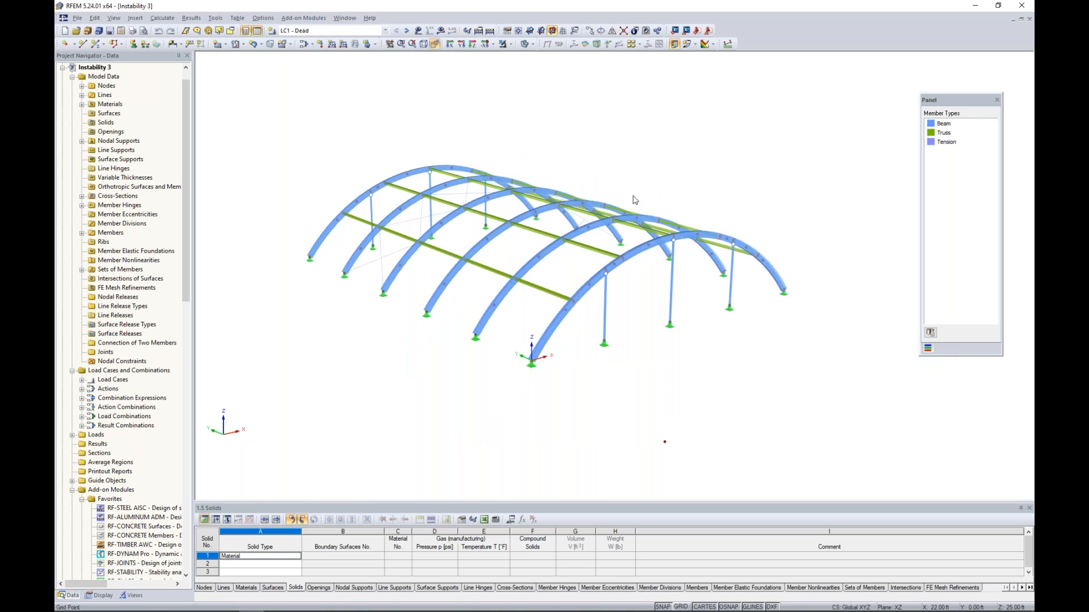
pyautogui.scroll(1, 635, 200)
pyautogui.moveTo(634, 200); pyautogui.dragTo(645, 197, button='middle')
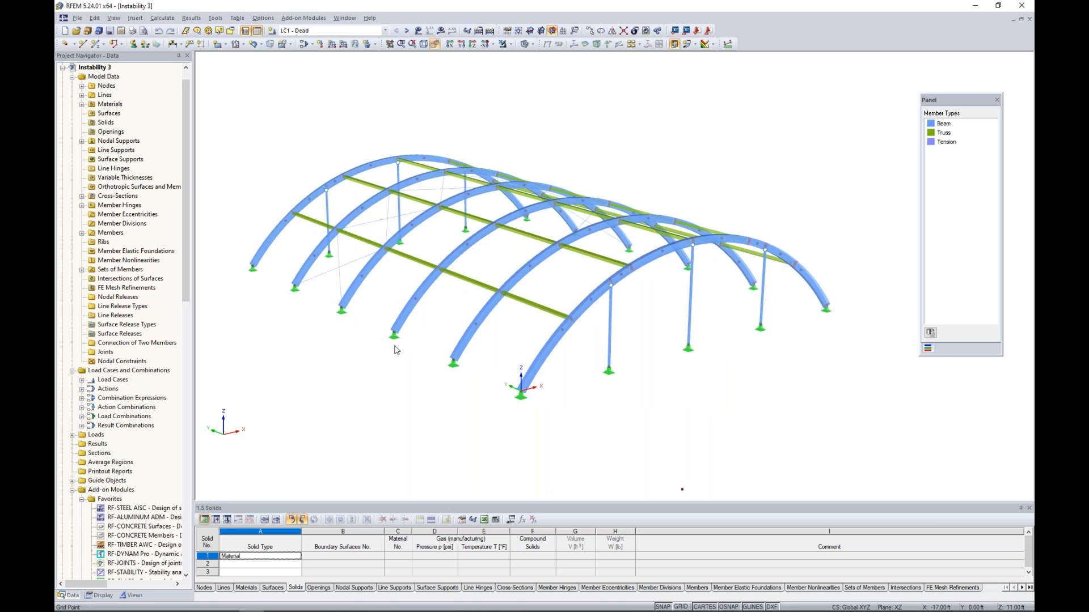
# View the arched frame in standard colors, and return the graphics coloring to member type
pyautogui.click(99, 596)
pyautogui.scroll(-12, 124, 457)
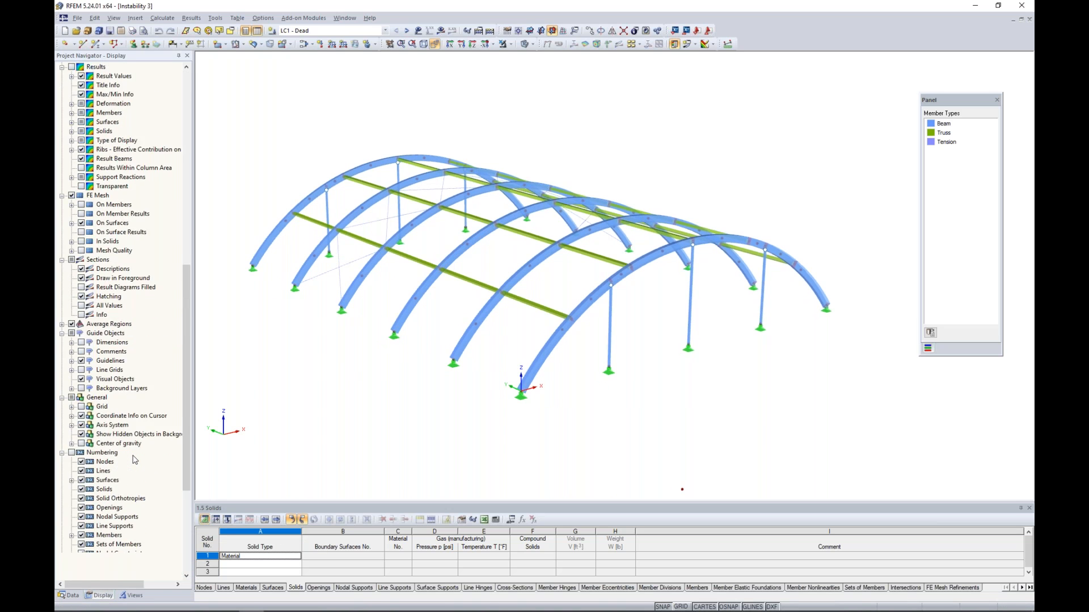
pyautogui.click(81, 407)
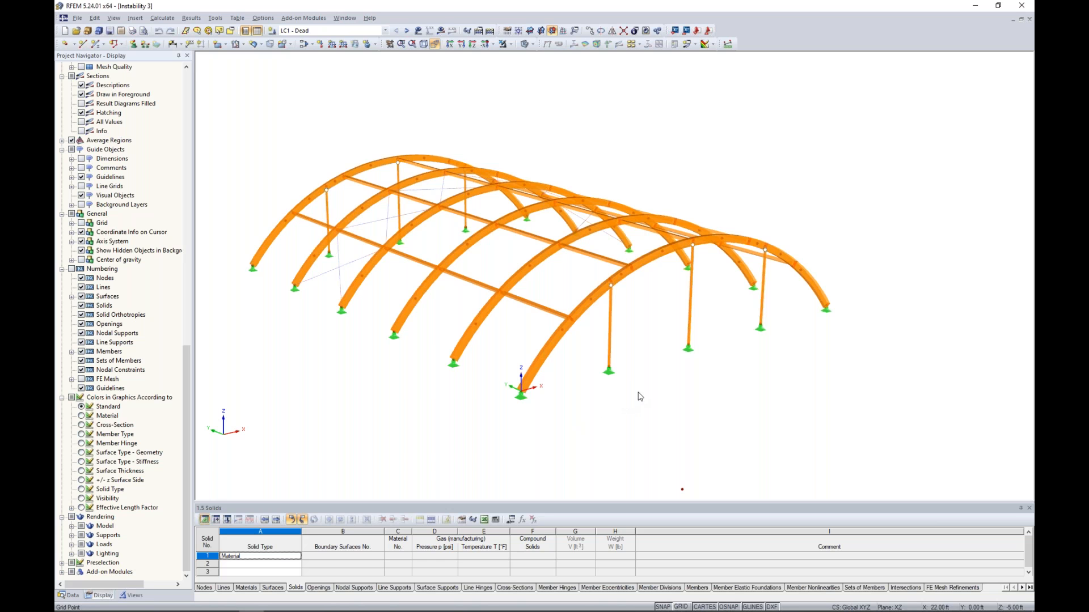
pyautogui.moveTo(668, 405); pyautogui.dragTo(719, 411, button='middle')
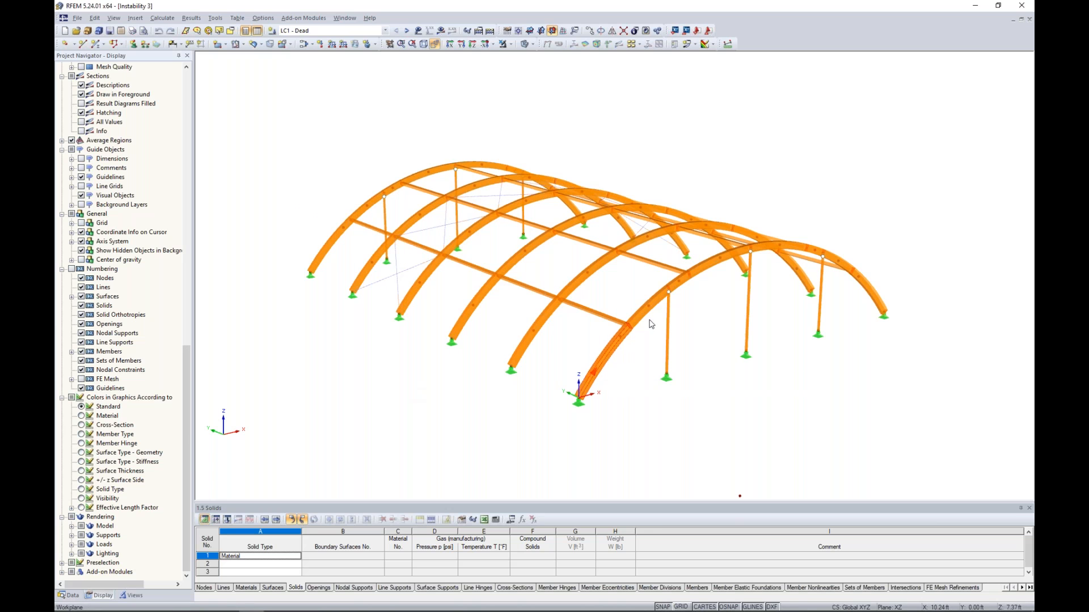
pyautogui.click(81, 435)
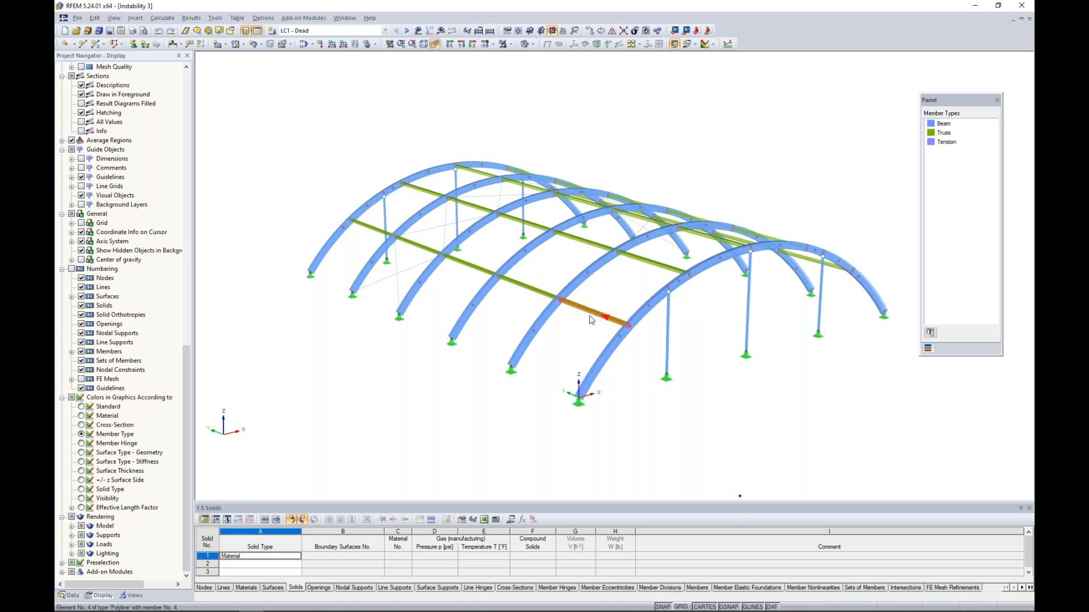
# Inspect the properties of the lowest diagonal tension rod between the second and third arches, and close them without changes
pyautogui.keyDown('ctrl'); pyautogui.moveTo(566, 321); pyautogui.dragTo(604, 338, button='middle'); pyautogui.keyUp('ctrl')
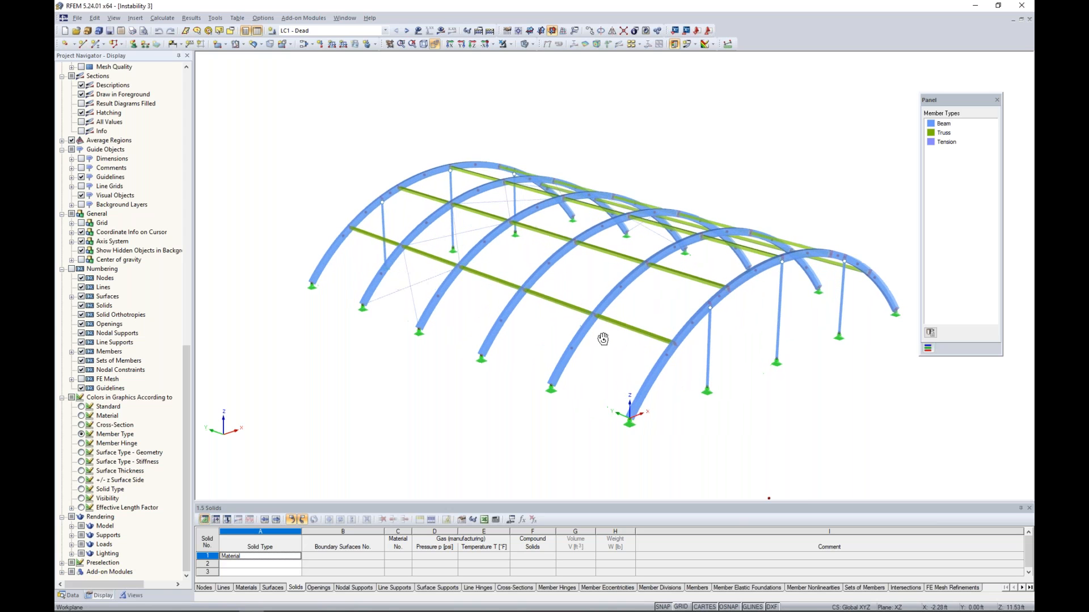
pyautogui.doubleClick(418, 284)
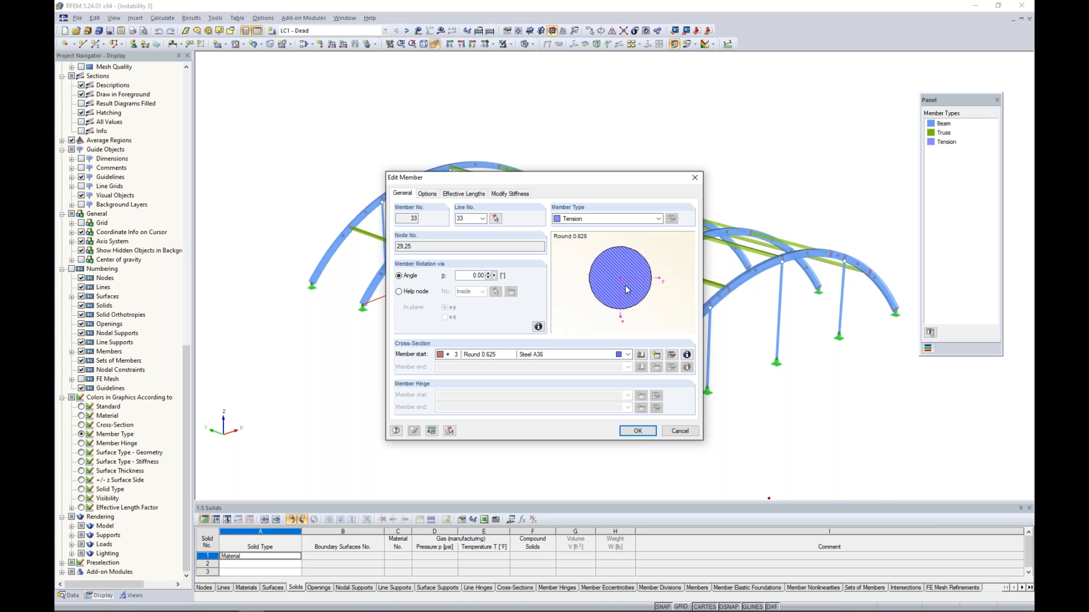
pyautogui.click(684, 431)
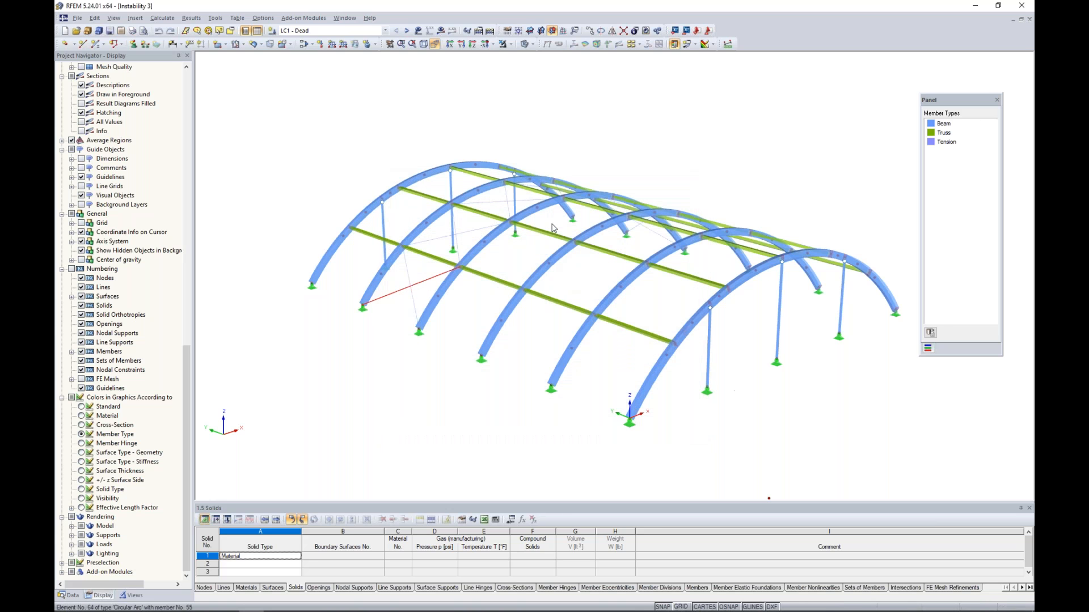
pyautogui.click(708, 347)
# Display the LC1 Dead loads on the arched frame and examine them from several angles
pyautogui.scroll(-2, 777, 361)
pyautogui.keyDown('ctrl'); pyautogui.moveTo(797, 386); pyautogui.dragTo(739, 366, button='middle'); pyautogui.keyUp('ctrl')
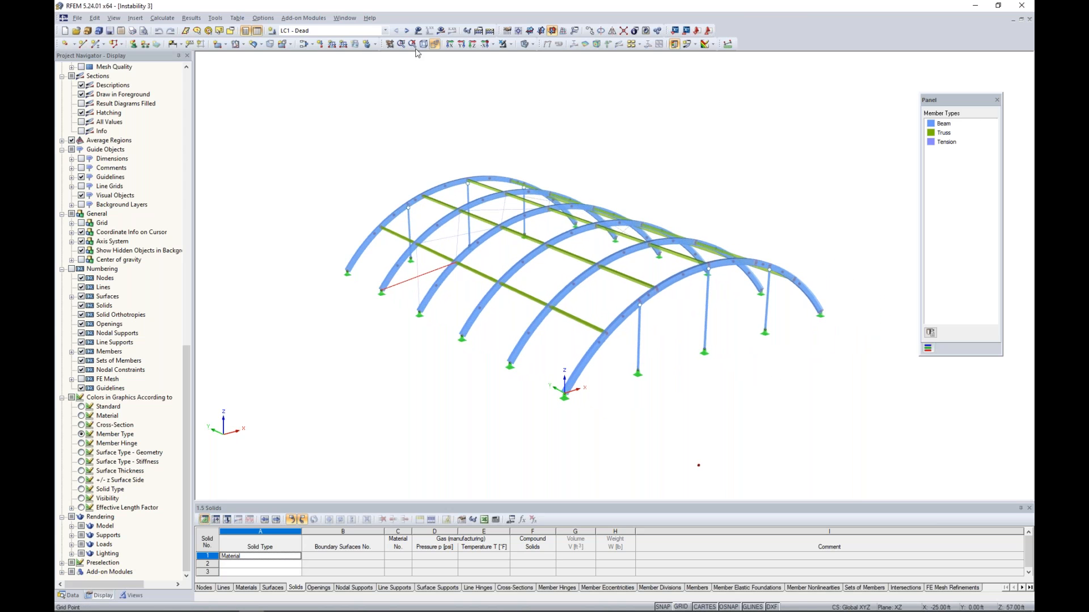
pyautogui.click(417, 31)
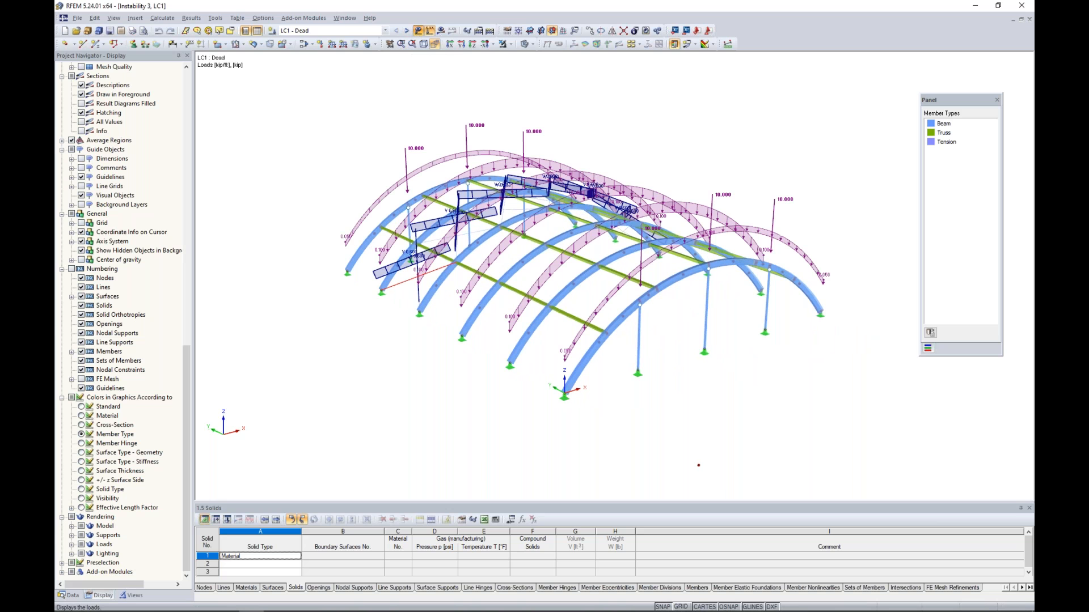
pyautogui.keyDown('ctrl'); pyautogui.moveTo(595, 143); pyautogui.dragTo(731, 136, button='middle'); pyautogui.keyUp('ctrl')
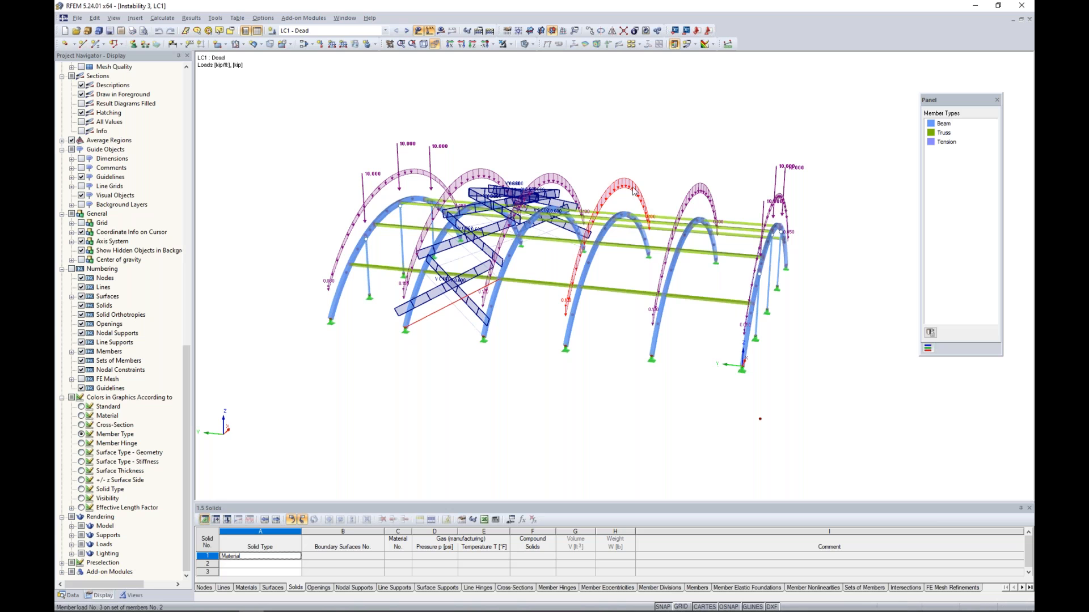
pyautogui.keyDown('ctrl'); pyautogui.moveTo(656, 155); pyautogui.dragTo(570, 161, button='middle'); pyautogui.keyUp('ctrl')
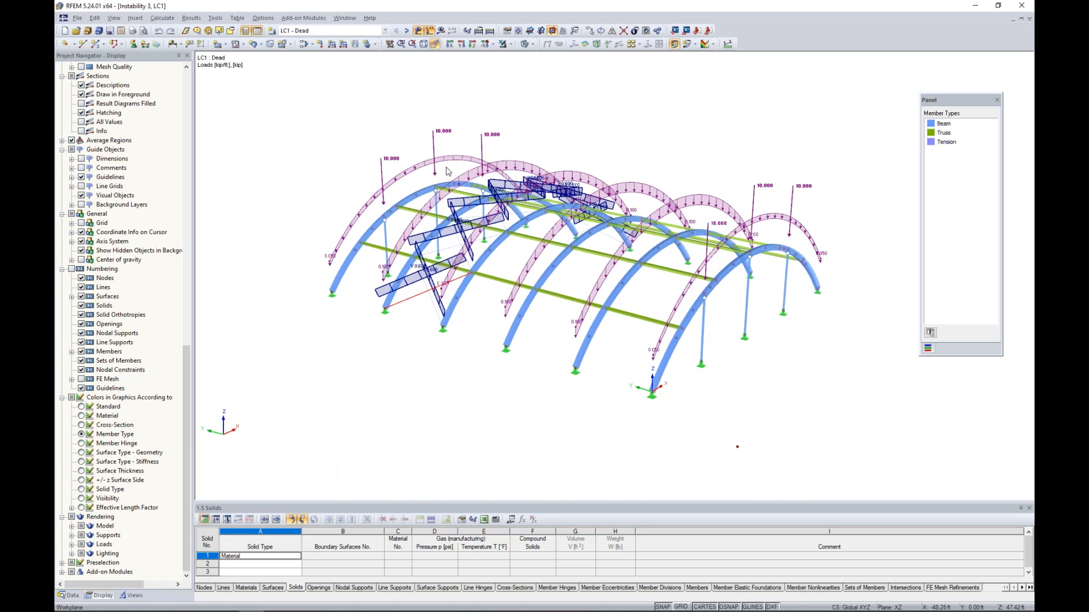
pyautogui.keyDown('ctrl'); pyautogui.moveTo(605, 138); pyautogui.dragTo(689, 176, button='middle'); pyautogui.keyUp('ctrl')
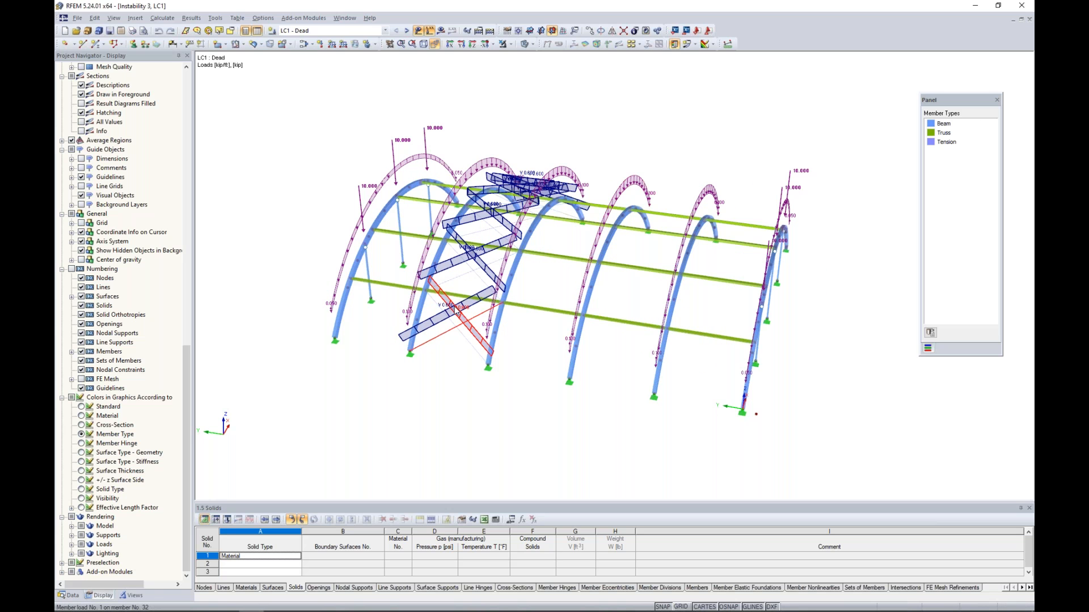
pyautogui.keyDown('ctrl'); pyautogui.moveTo(543, 412); pyautogui.dragTo(422, 407, button='middle'); pyautogui.keyUp('ctrl')
# Examine the balanced snow loads of LC2 and the unbalanced snow loads of LC3 on the arches
pyautogui.click(406, 30)
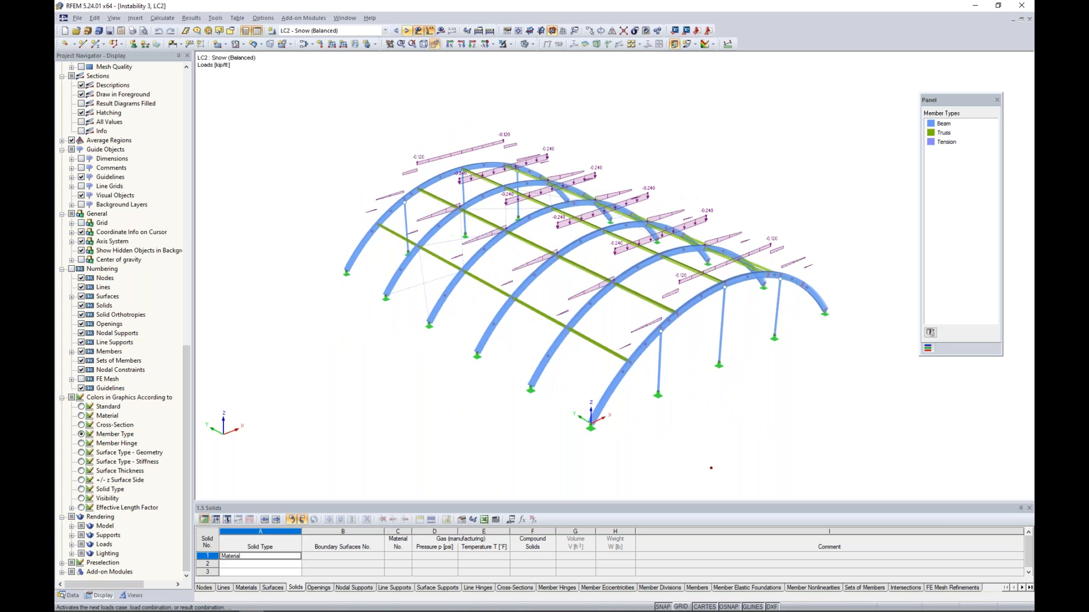
pyautogui.keyDown('ctrl'); pyautogui.moveTo(774, 168); pyautogui.dragTo(742, 156, button='middle'); pyautogui.keyUp('ctrl')
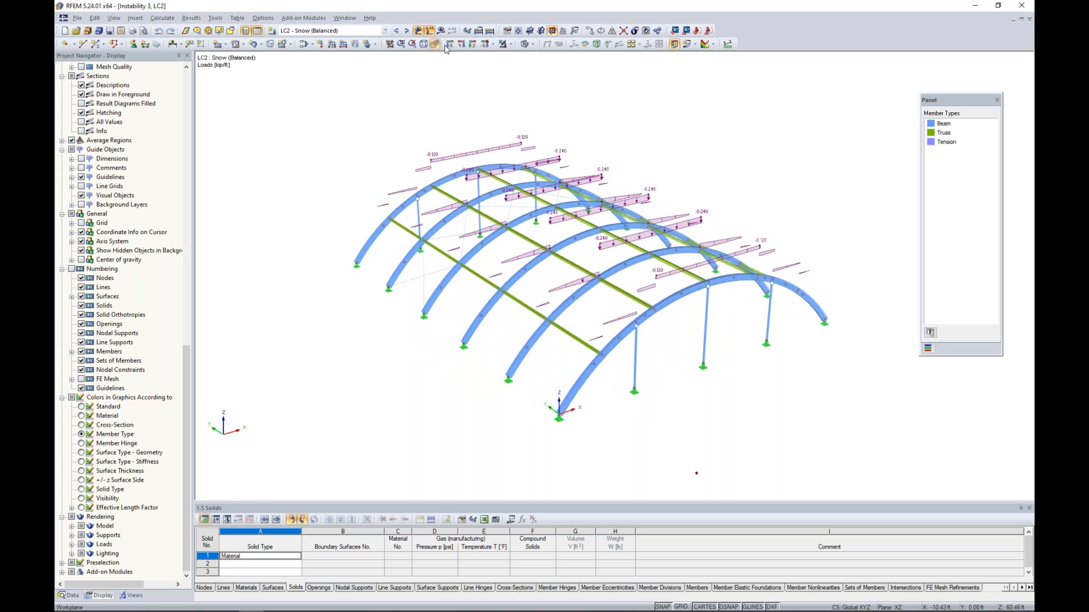
pyautogui.click(407, 31)
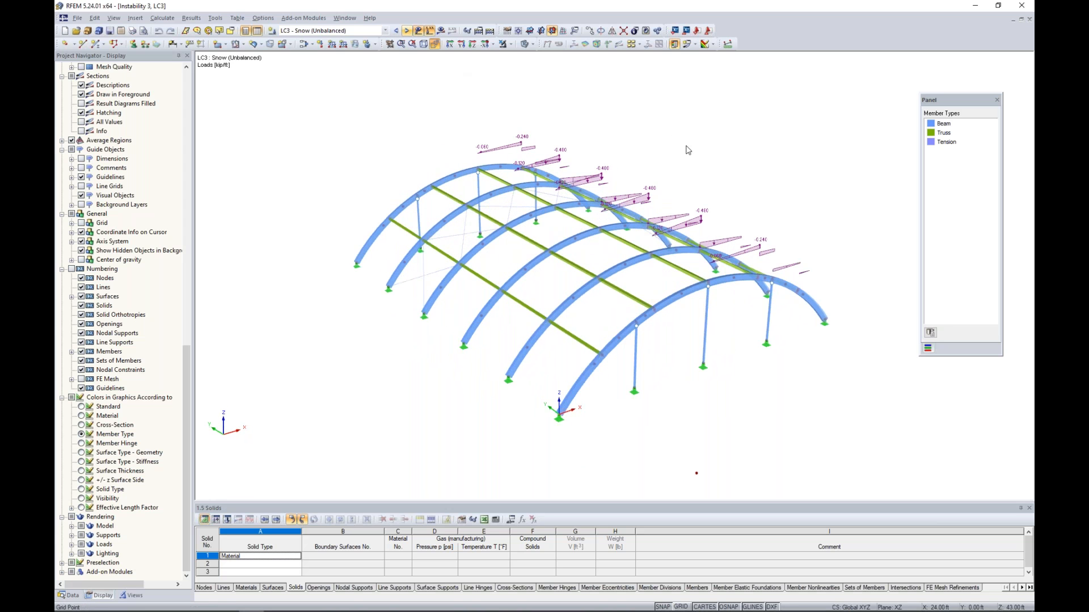
pyautogui.moveTo(724, 190)
pyautogui.keyDown('ctrl'); pyautogui.mouseDown(button='middle')
pyautogui.moveTo(618, 134)
pyautogui.moveTo(718, 174)
pyautogui.mouseUp(button='middle'); pyautogui.keyUp('ctrl')
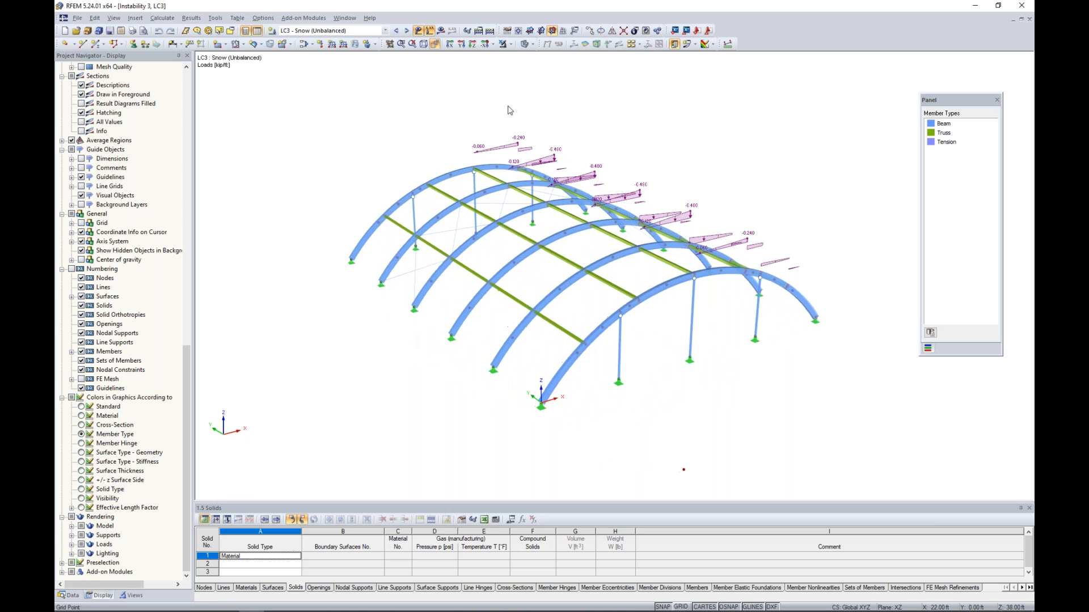
# Switch to load combination CO2 (1.2D + 0.5S1), hide its loads, and run its calculation
pyautogui.click(407, 31)
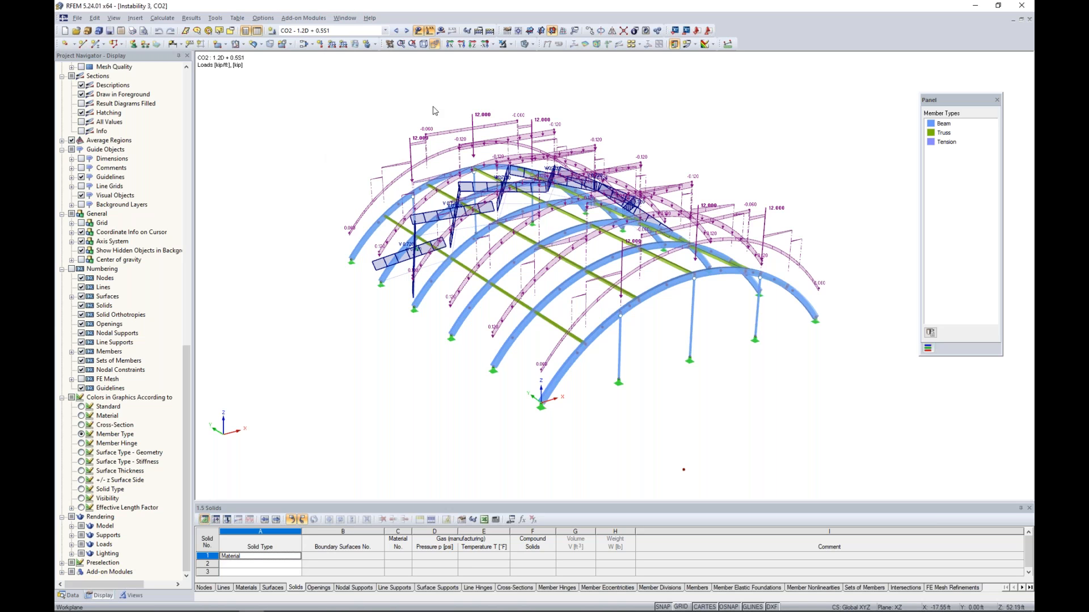
pyautogui.click(418, 31)
pyautogui.click(441, 30)
pyautogui.click(525, 326)
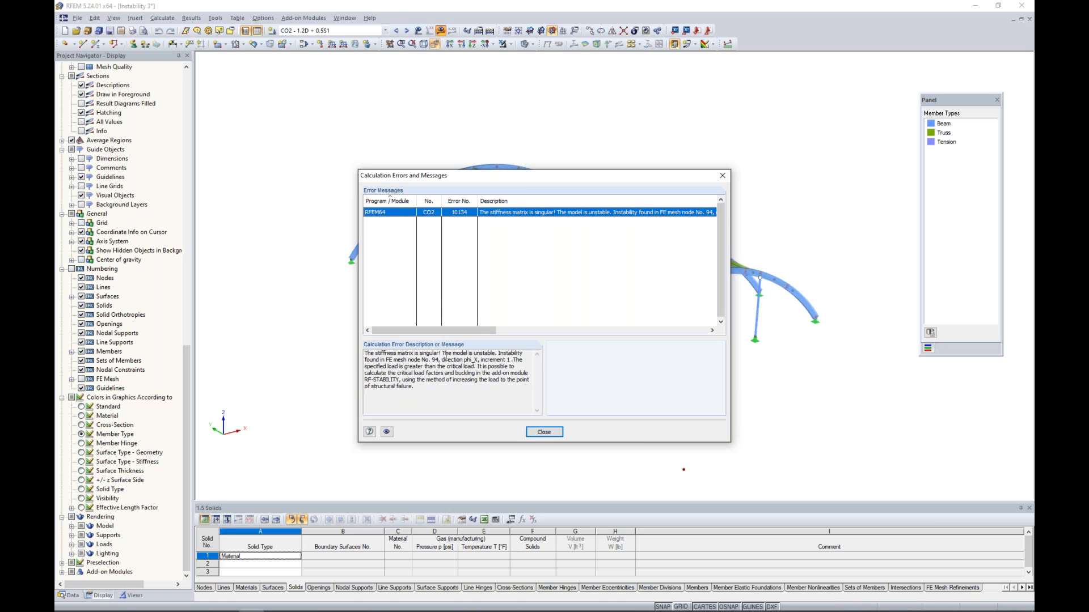
# Read the CO2 calculation error description, check the location marked on the model, and close the message
pyautogui.moveTo(522, 177); pyautogui.dragTo(549, 376)
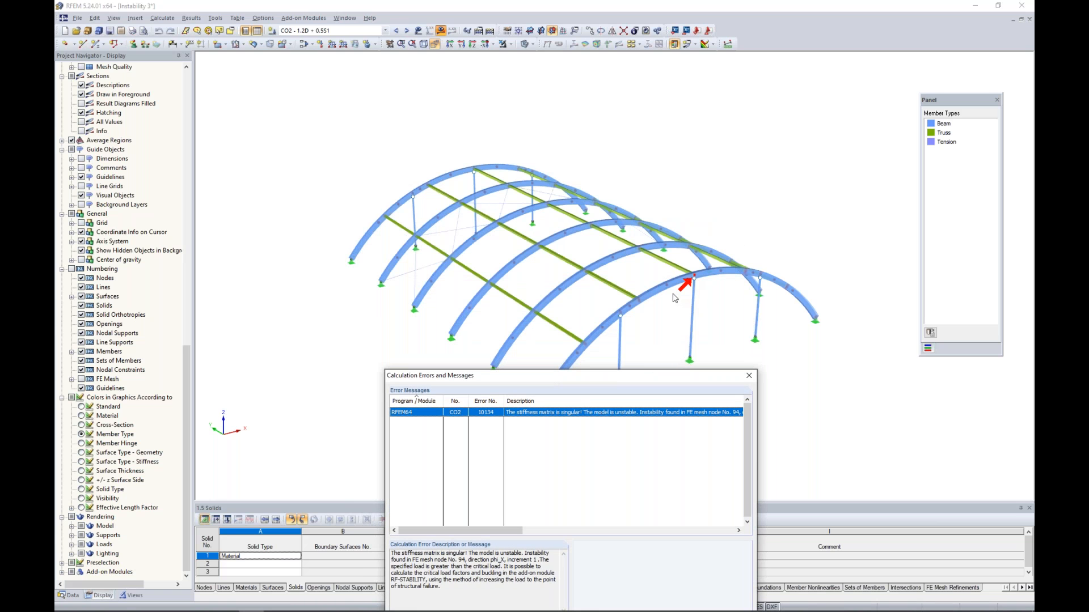
pyautogui.moveTo(635, 377); pyautogui.dragTo(631, 187)
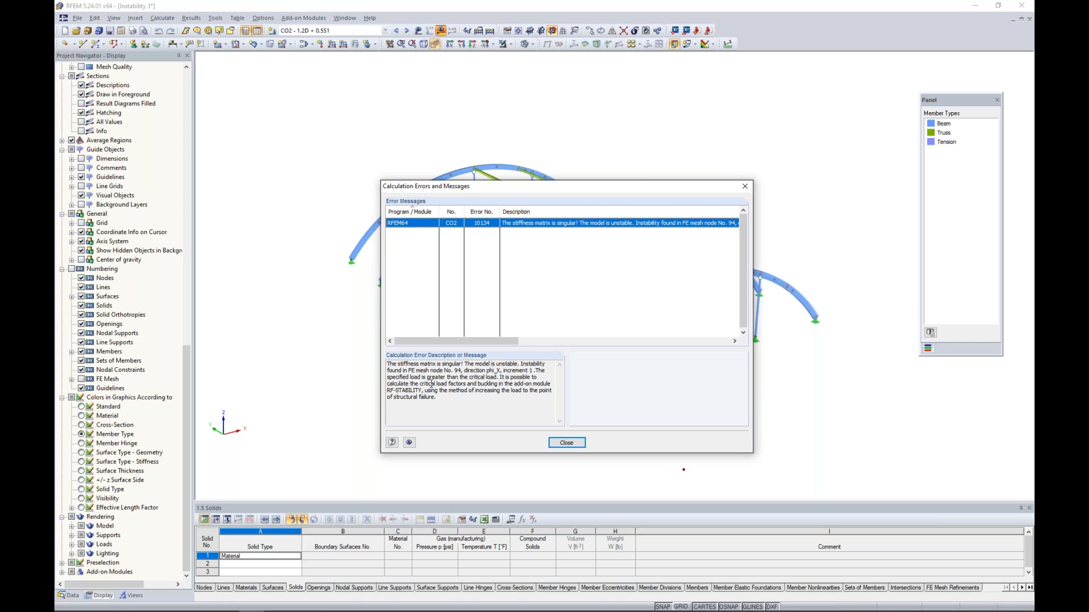
pyautogui.moveTo(388, 375); pyautogui.dragTo(494, 374)
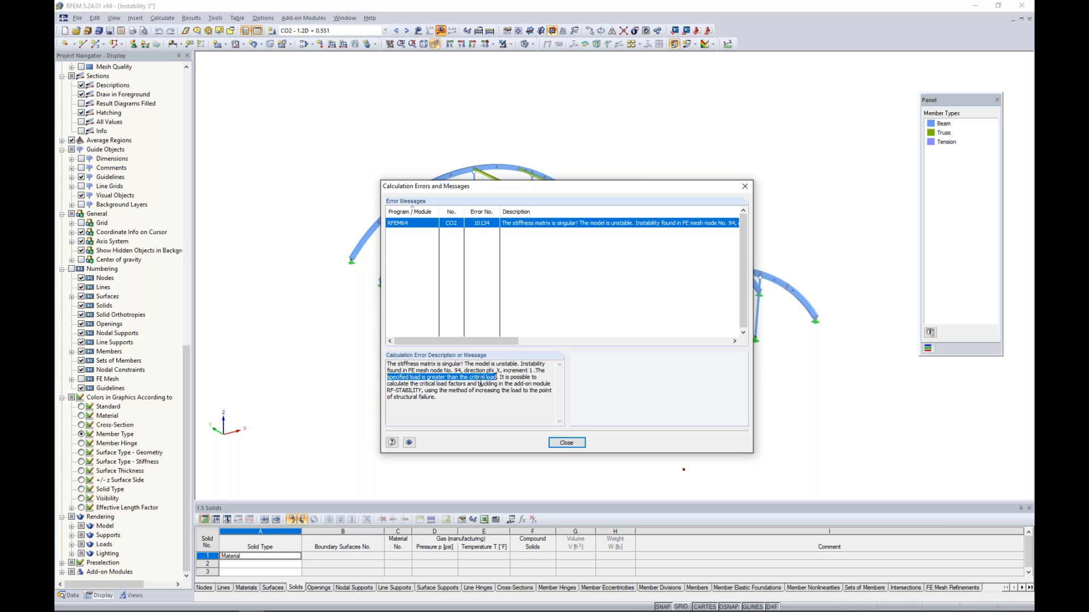
pyautogui.click(567, 443)
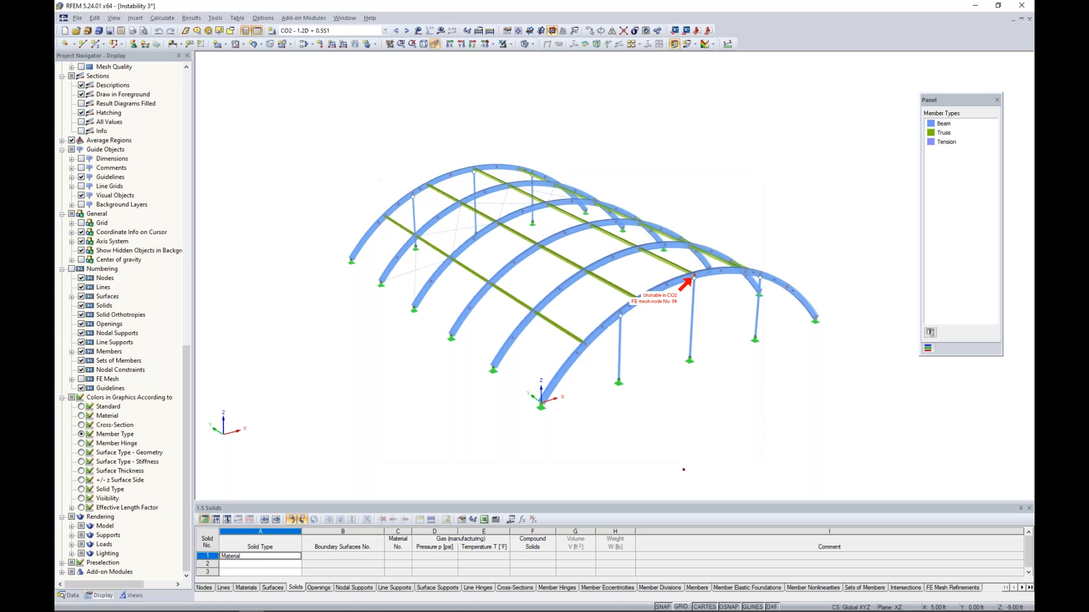
# Change the analysis method of load combination CO2 to geometrically linear analysis and accept the load combination settings
pyautogui.click(304, 45)
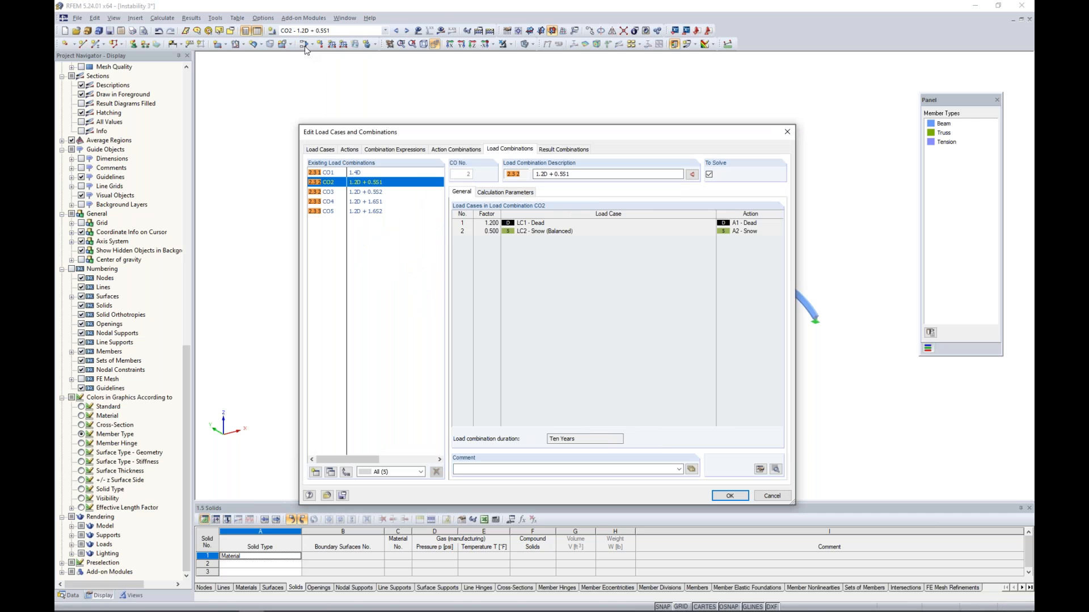
pyautogui.click(487, 194)
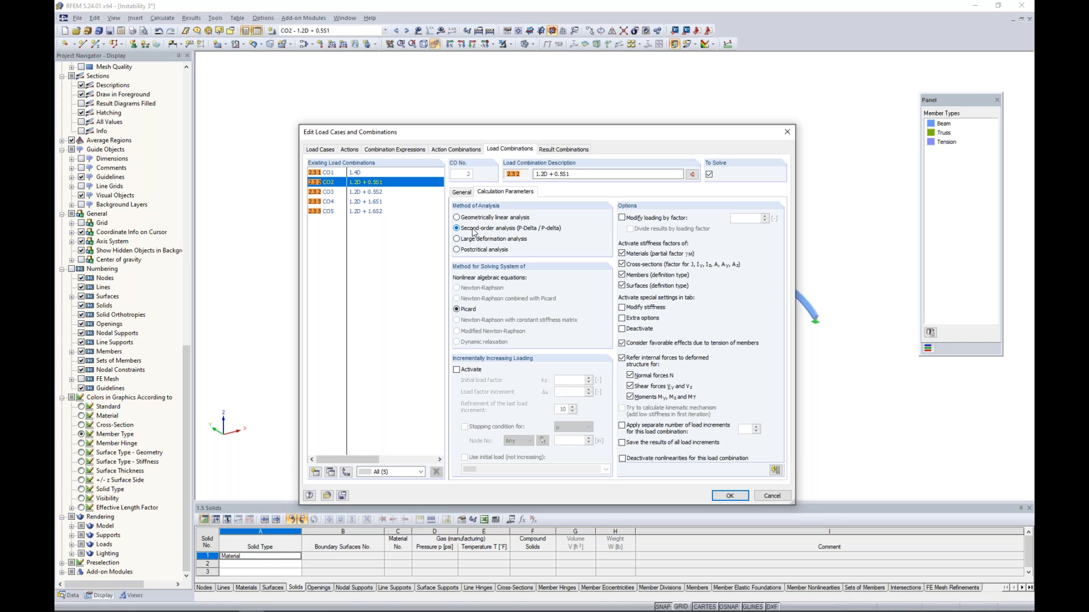
pyautogui.click(474, 218)
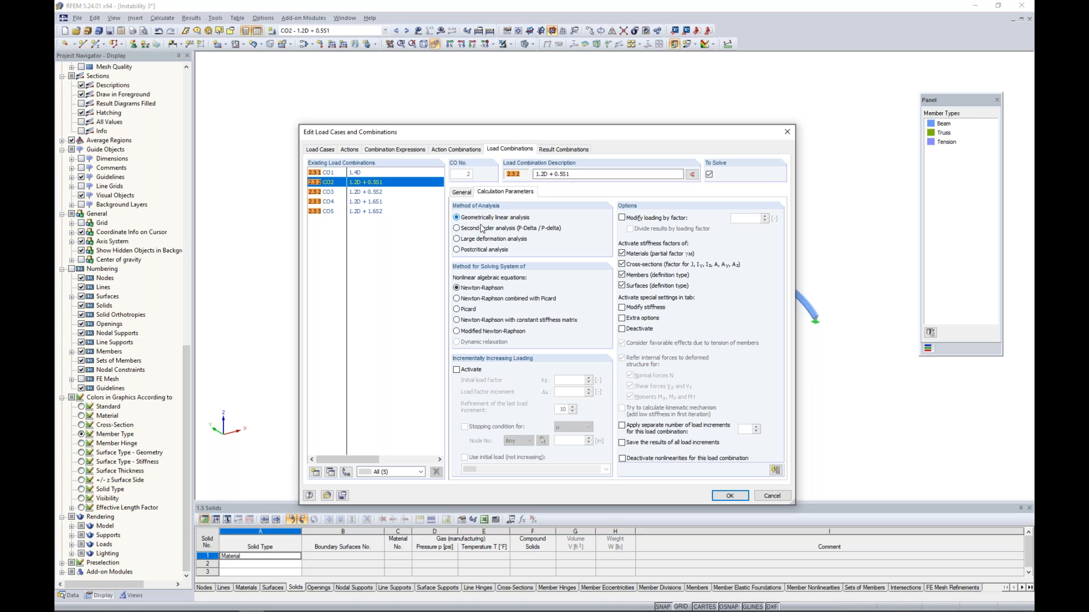
pyautogui.click(730, 496)
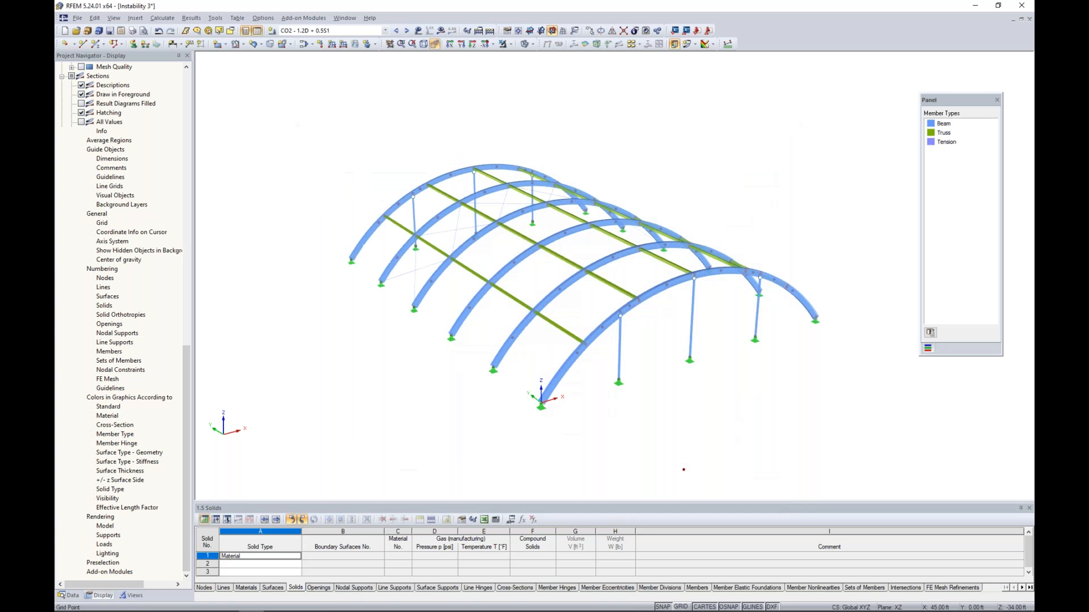
# Calculate load combination CO2 and reduce the deformation display factor of its results to 26.25
pyautogui.click(440, 30)
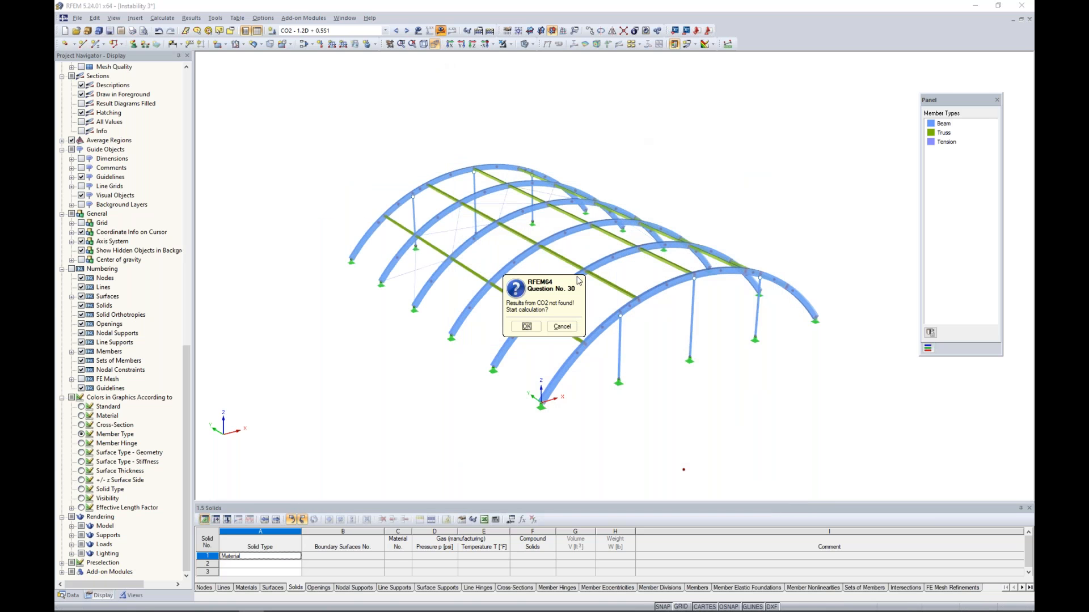
pyautogui.click(526, 327)
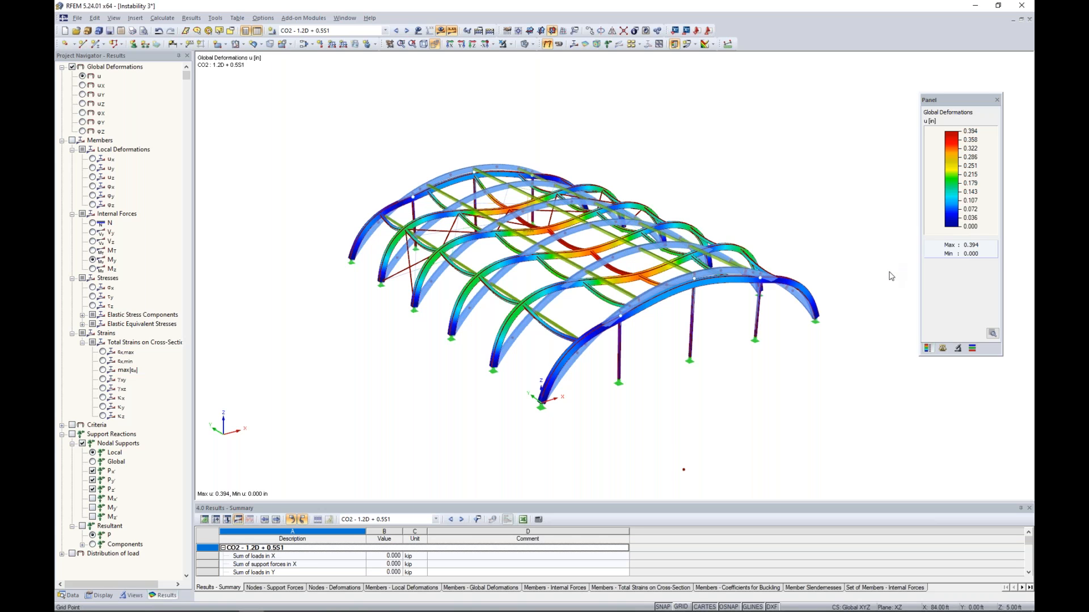
pyautogui.click(943, 350)
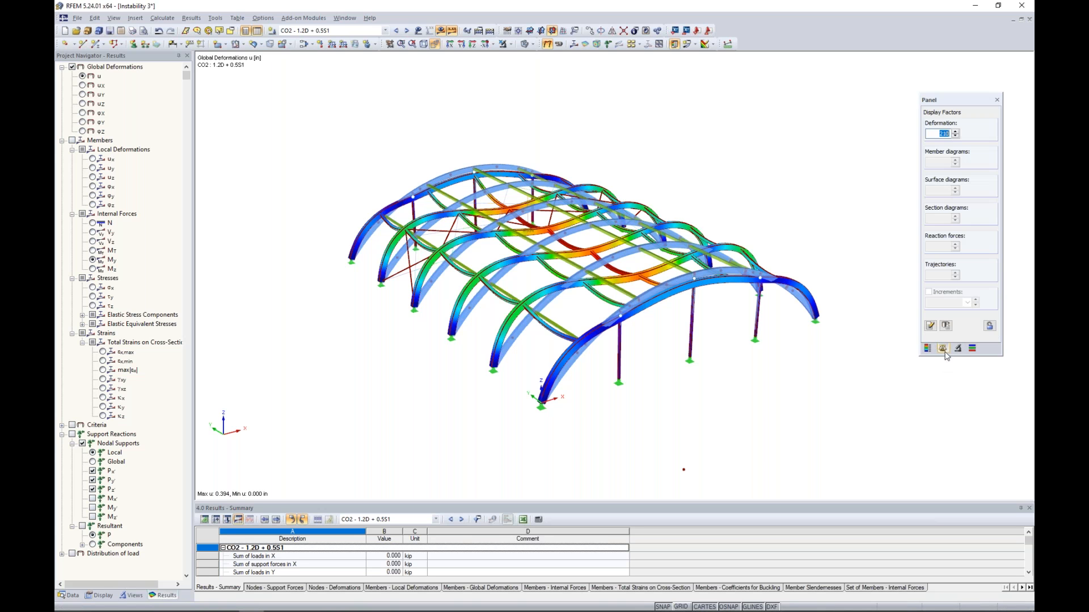
pyautogui.click(955, 136)
pyautogui.click(955, 136)
pyautogui.click(955, 136)
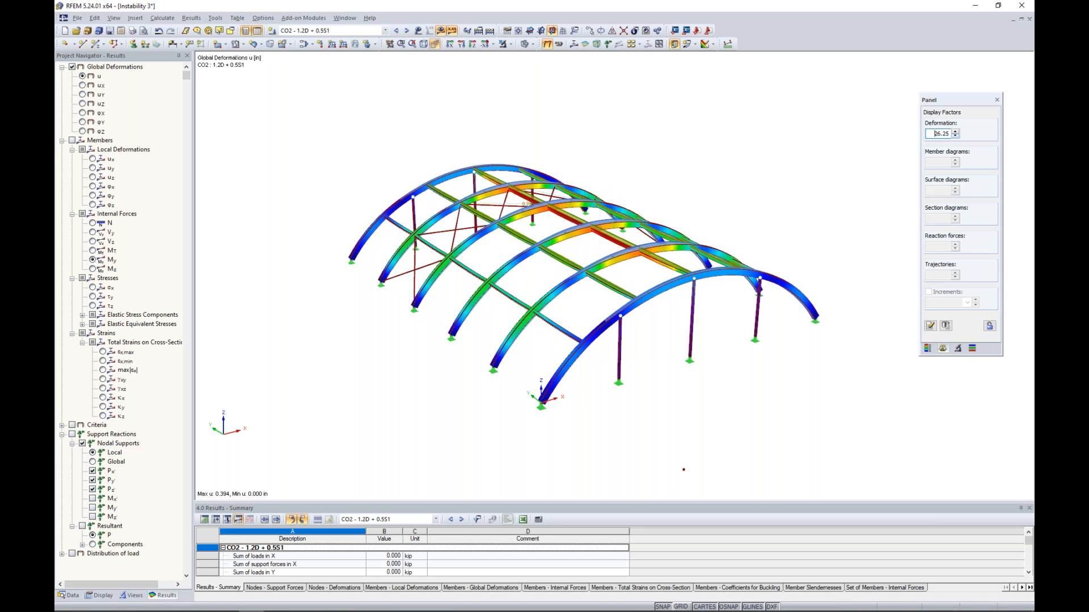
pyautogui.click(928, 348)
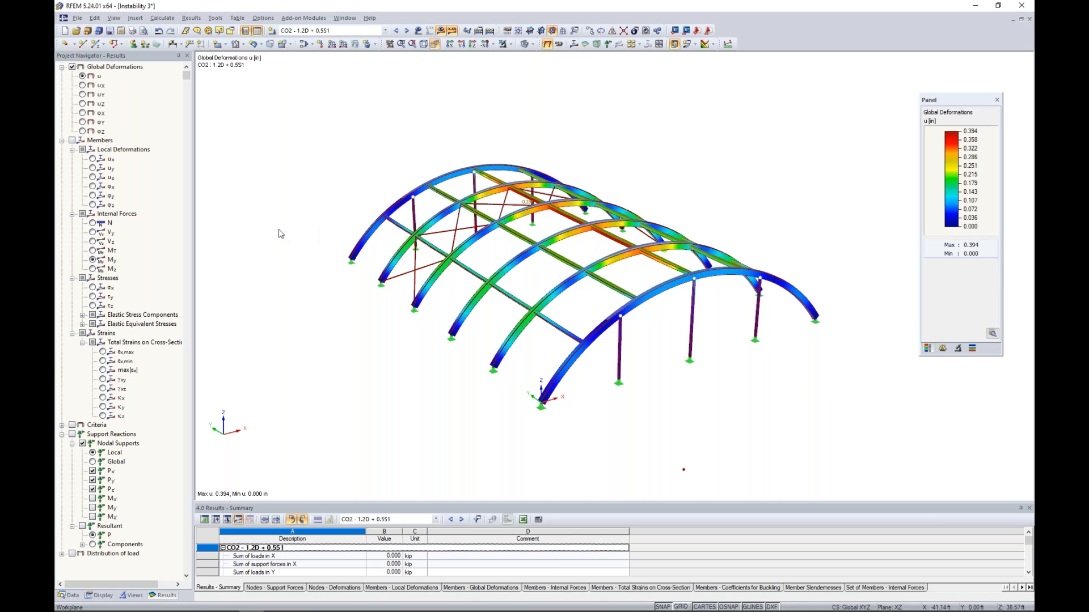
# Open the RF-STABILITY add-on module, import axial forces from CO2 - 1.2D + 0.5S1, and run the stability calculation
pyautogui.click(70, 596)
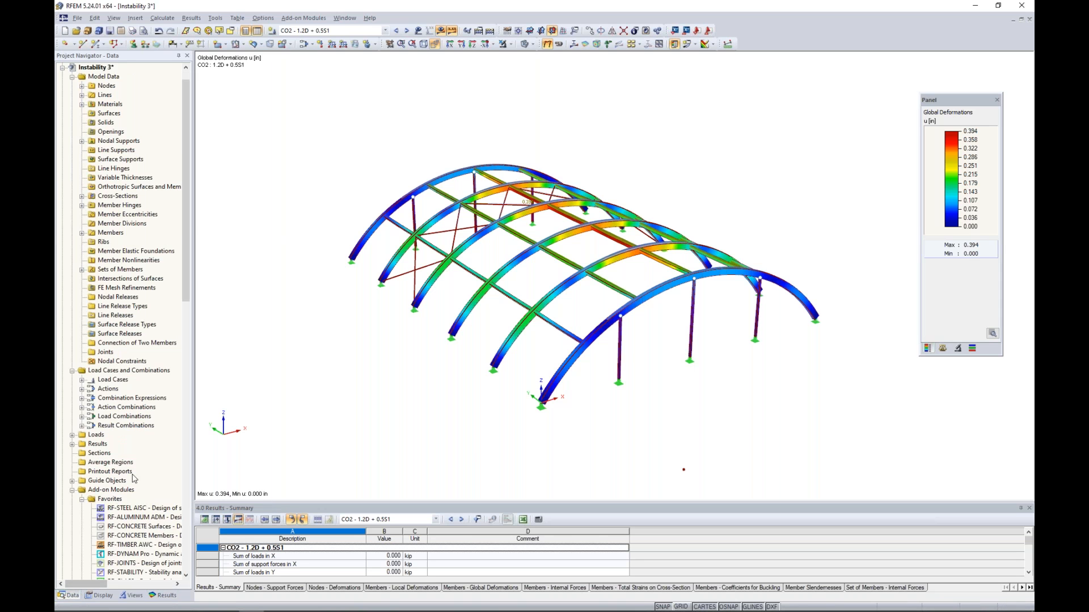
pyautogui.scroll(-5, 135, 458)
pyautogui.doubleClick(137, 438)
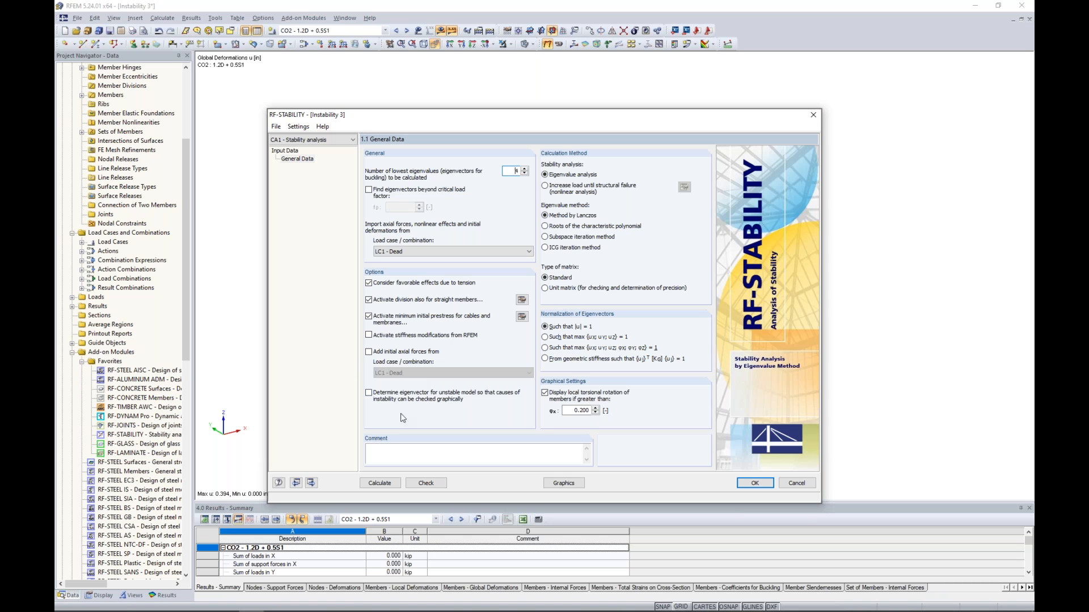
pyautogui.click(411, 252)
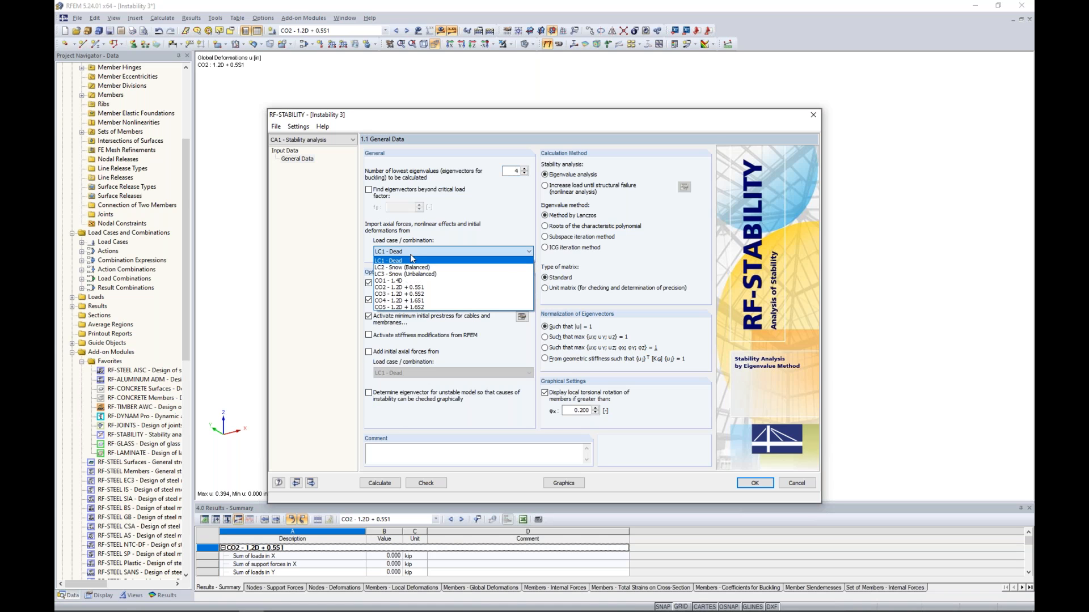
pyautogui.click(407, 288)
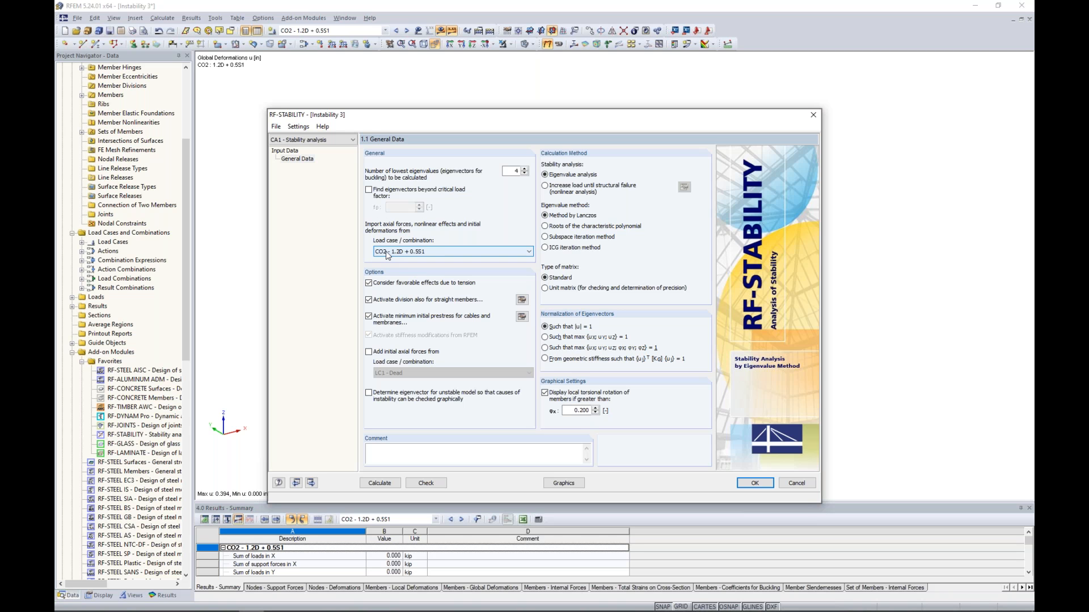
pyautogui.click(381, 484)
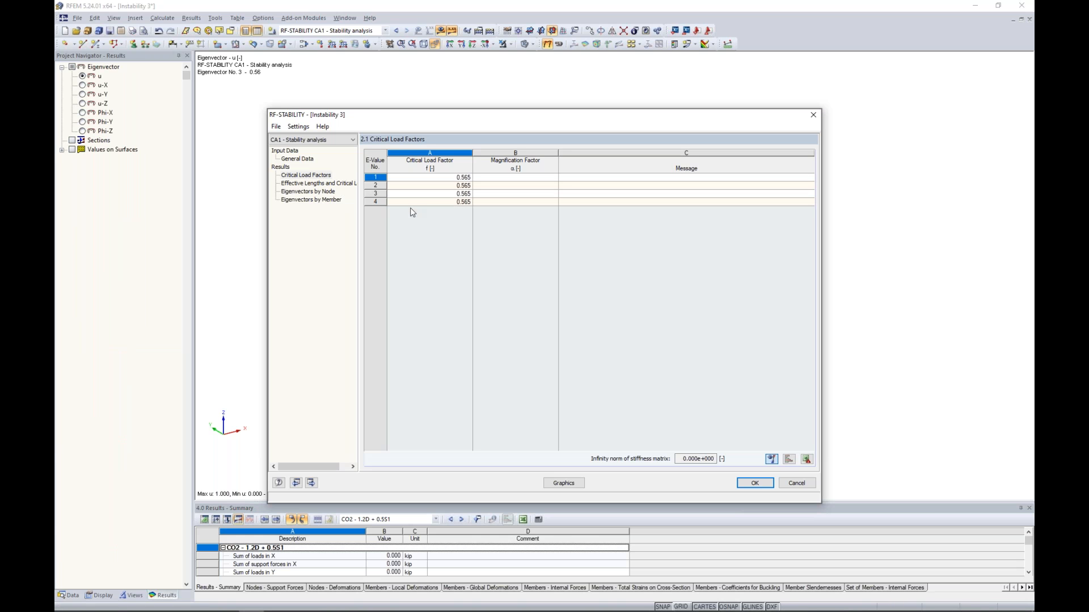
# Examine the critical load factors and the buckling shapes of eigenvalues 1, 2 and 3 on the model
pyautogui.moveTo(483, 129); pyautogui.dragTo(486, 383)
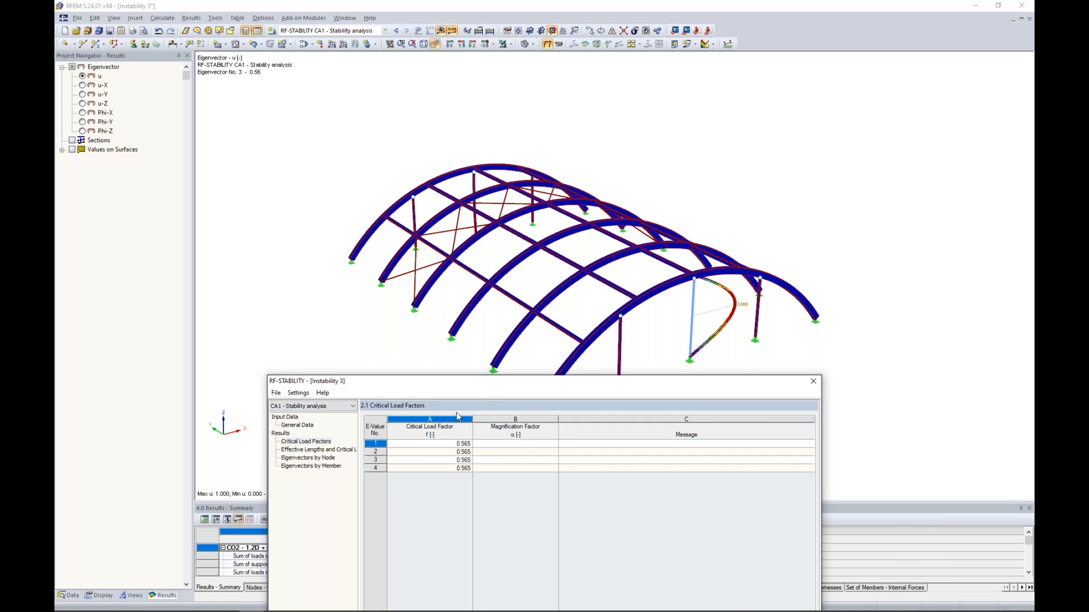
pyautogui.click(432, 446)
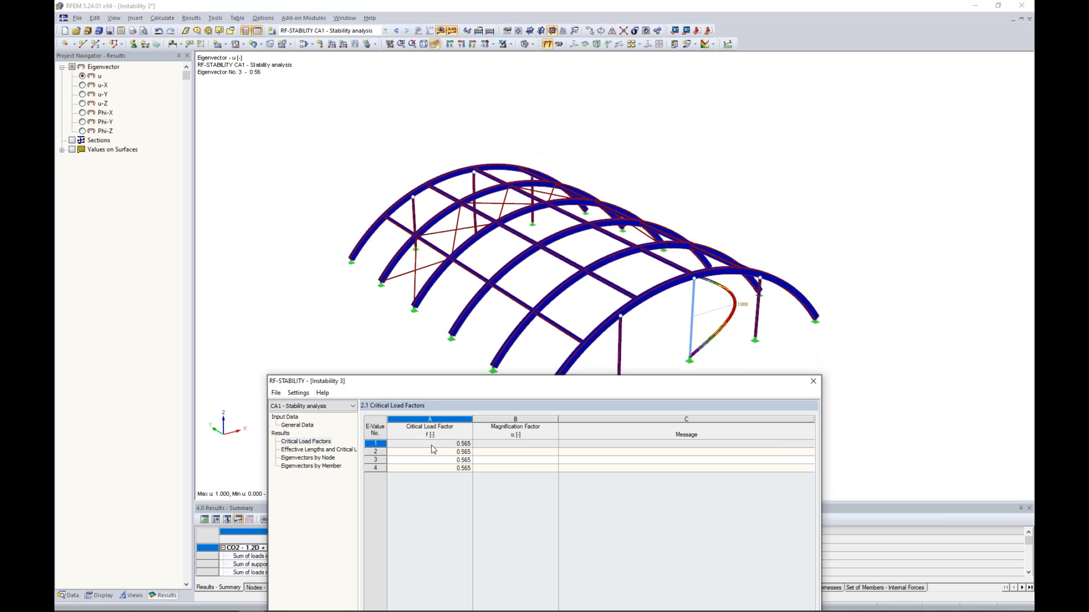
pyautogui.click(432, 451)
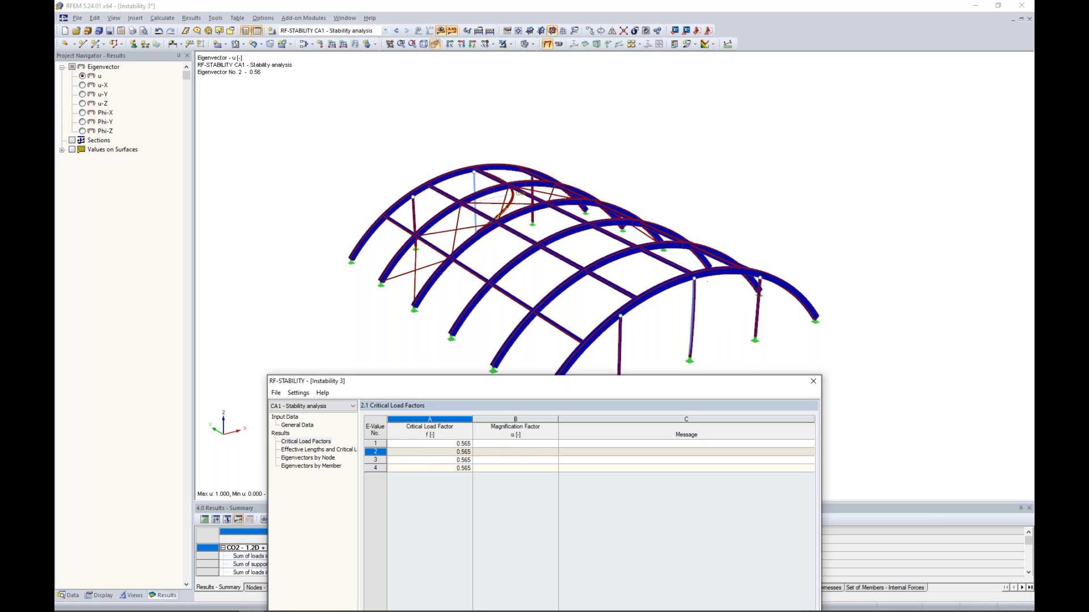
pyautogui.press('Down')
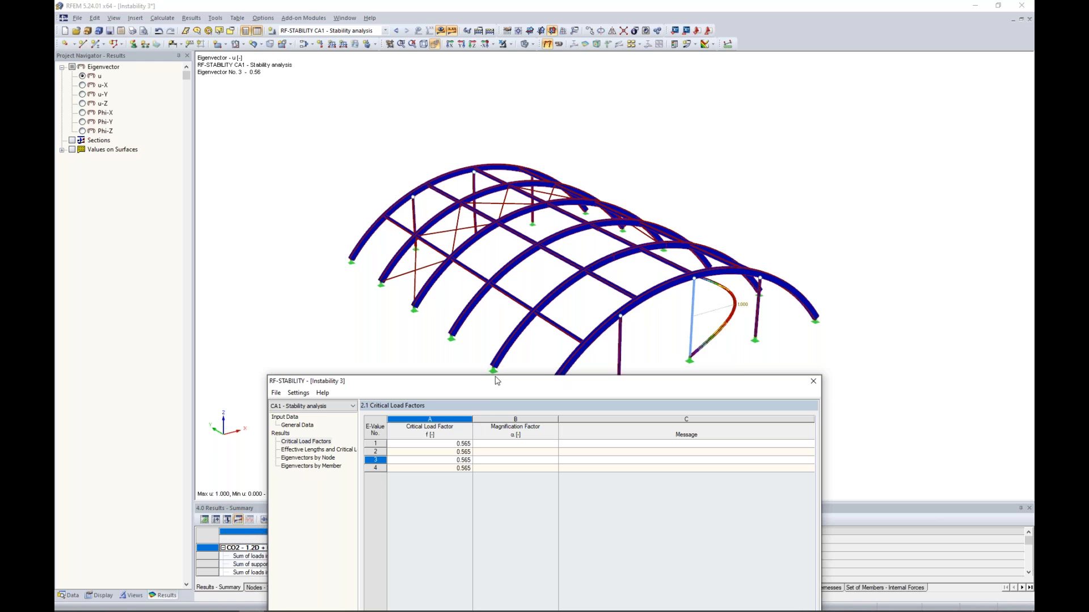
pyautogui.moveTo(502, 380); pyautogui.dragTo(527, 278)
pyautogui.moveTo(540, 130); pyautogui.dragTo(545, 98)
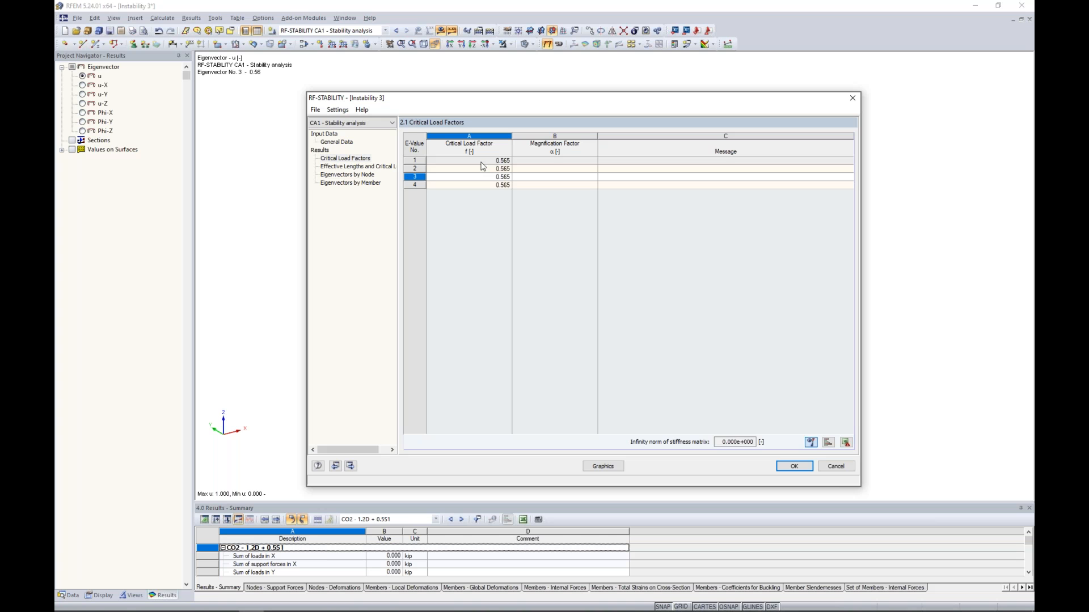
# Review the stability analysis general data and critical load factors alongside the buckled end column
pyautogui.click(341, 142)
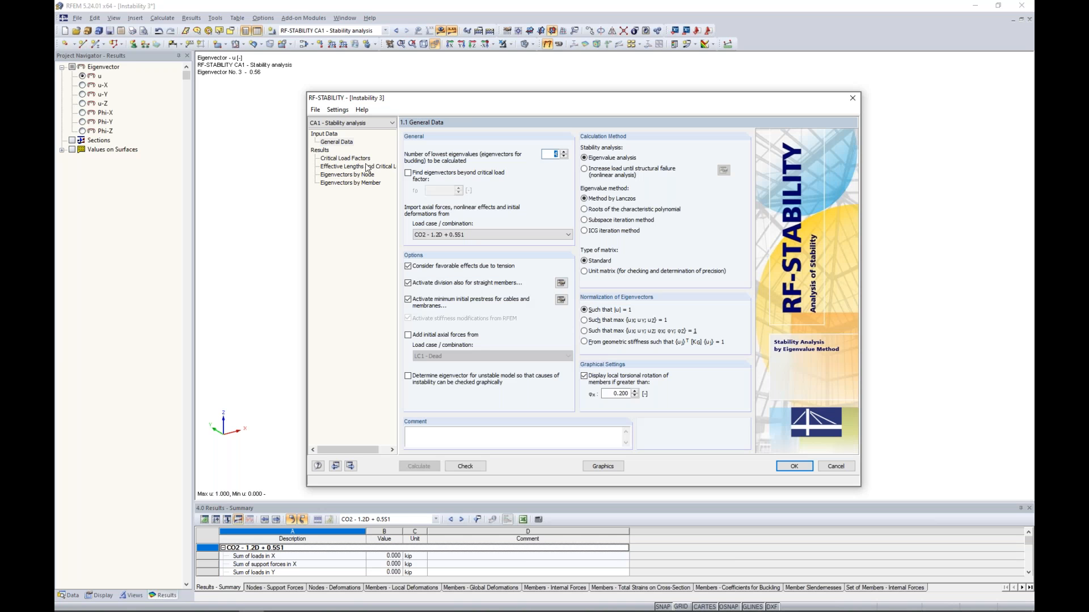
pyautogui.moveTo(486, 104); pyautogui.dragTo(425, 409)
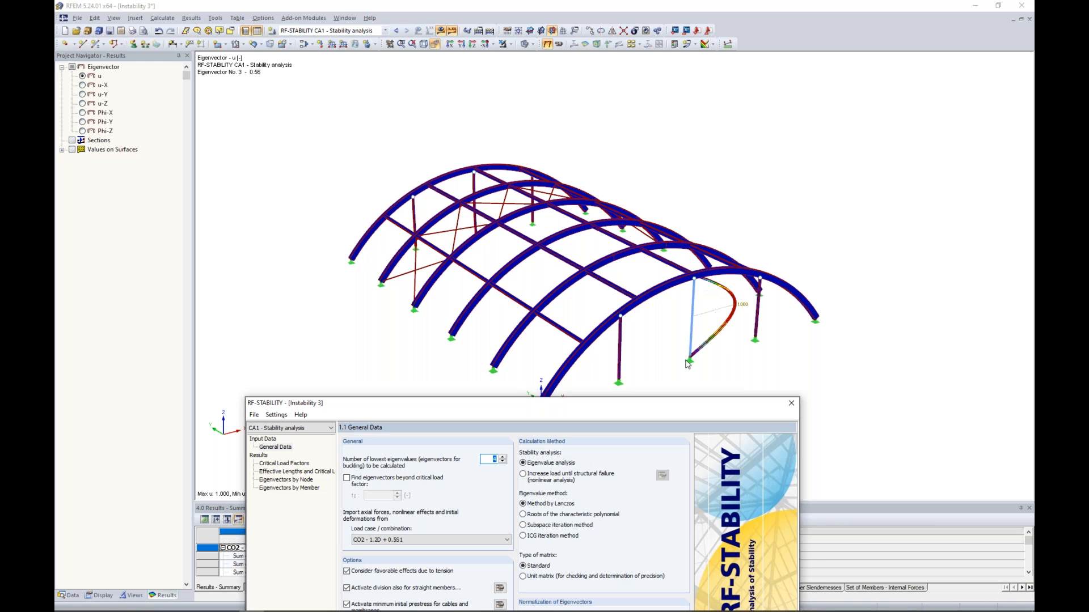
pyautogui.moveTo(652, 402); pyautogui.dragTo(687, 344)
pyautogui.moveTo(697, 272); pyautogui.dragTo(701, 83)
pyautogui.click(346, 143)
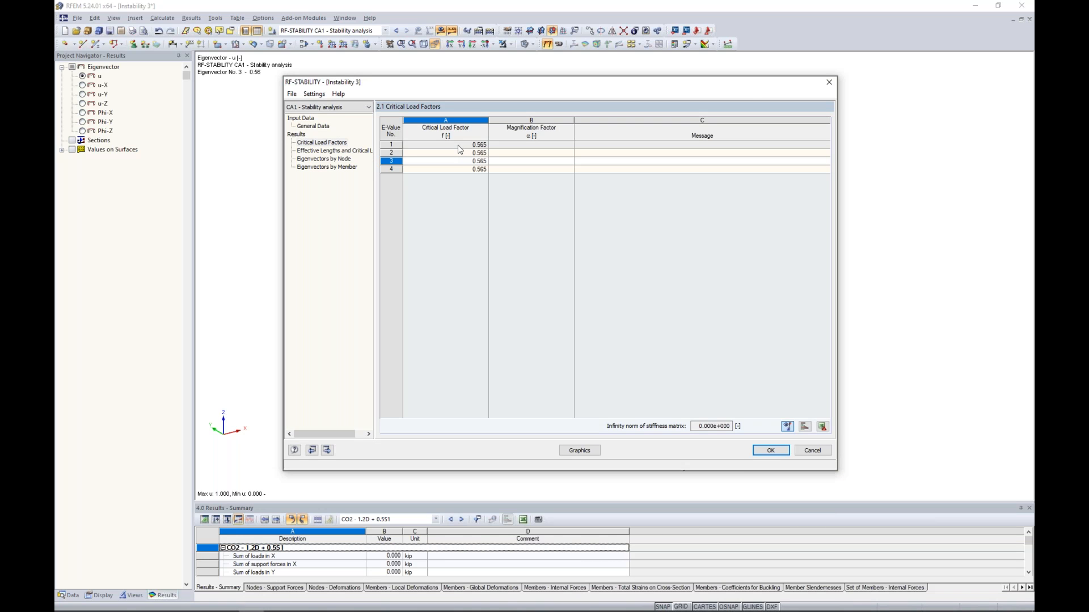
pyautogui.click(325, 127)
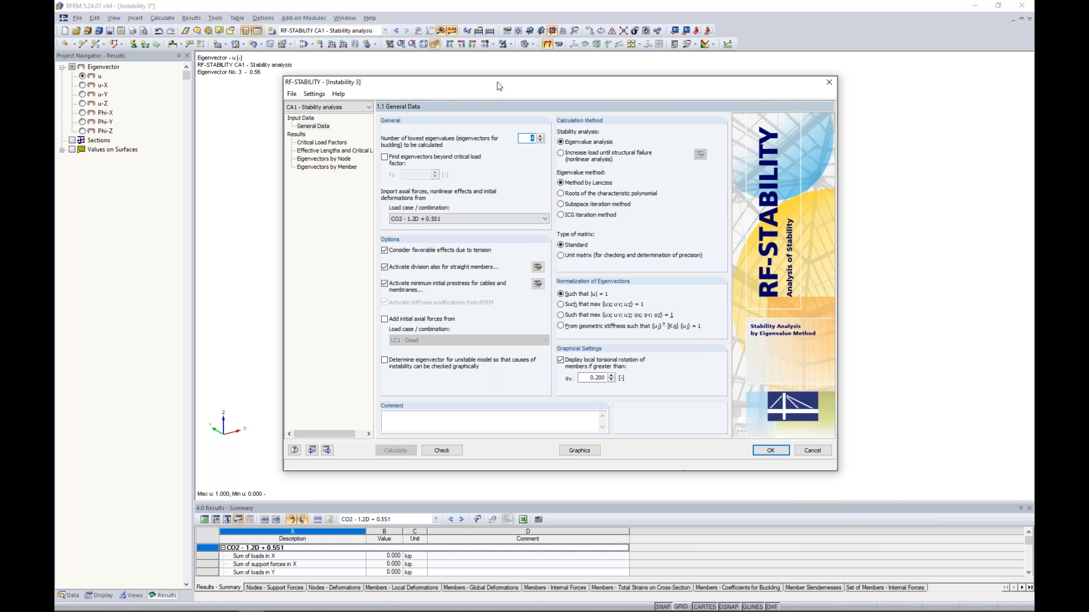
pyautogui.moveTo(500, 86); pyautogui.dragTo(502, 138)
pyautogui.moveTo(502, 179); pyautogui.dragTo(508, 86)
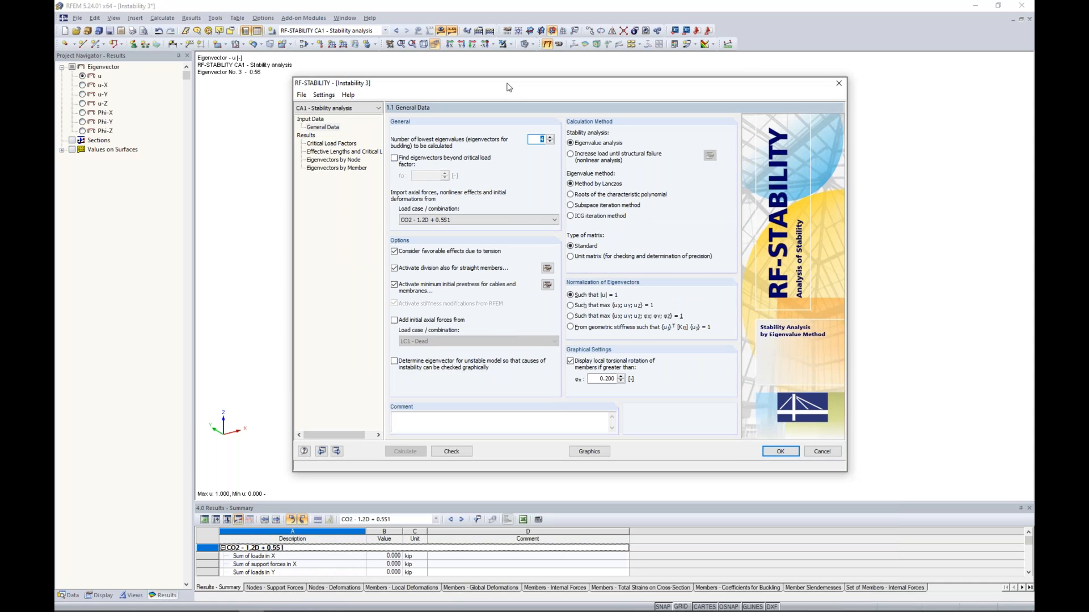
# Show the stability results graphically and compare the mode shapes of eigenvectors 1, 2 and 3 on the arched structure
pyautogui.click(598, 450)
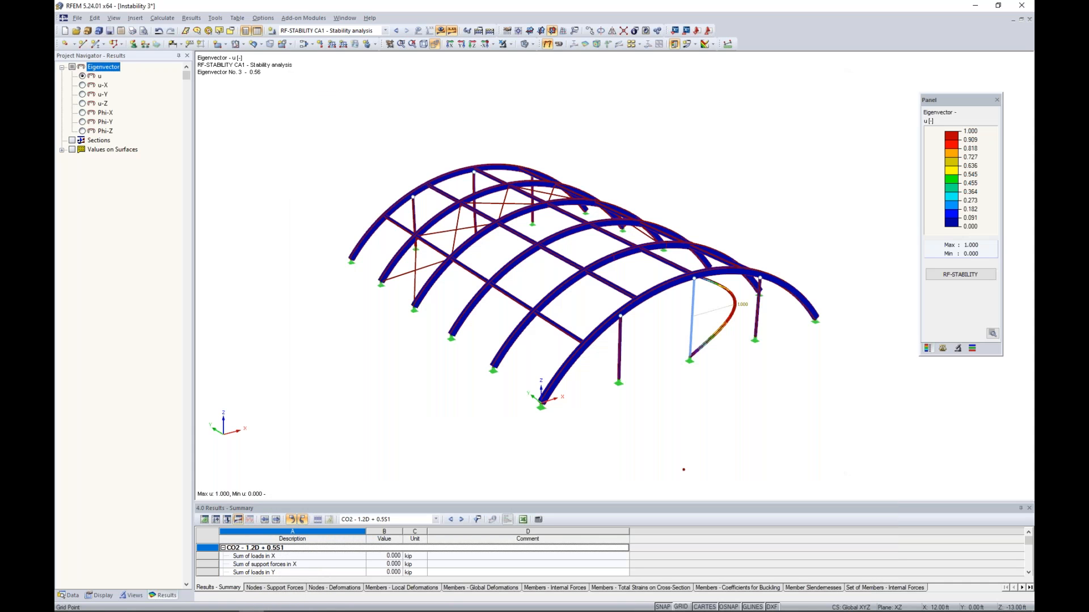
pyautogui.click(957, 348)
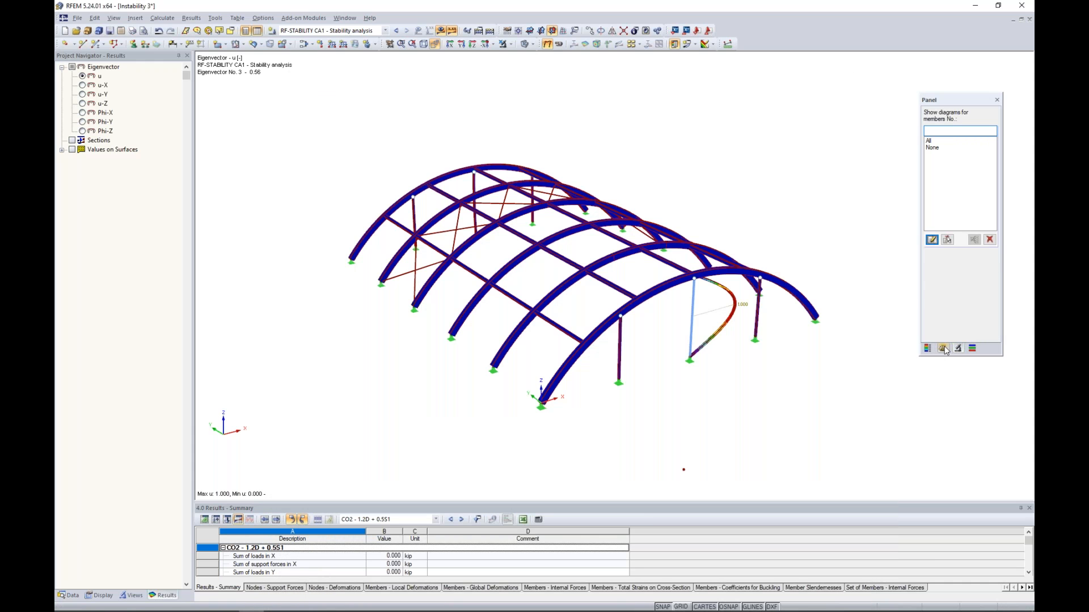
pyautogui.click(942, 349)
pyautogui.click(969, 134)
pyautogui.click(946, 142)
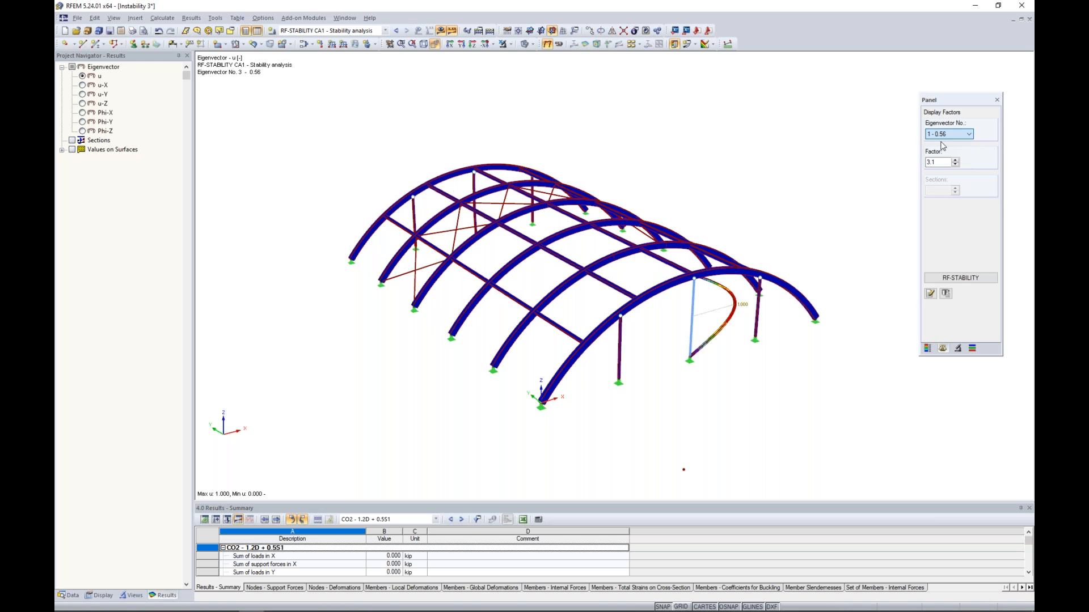
pyautogui.keyDown('ctrl'); pyautogui.moveTo(739, 389); pyautogui.dragTo(712, 383, button='middle'); pyautogui.keyUp('ctrl')
pyautogui.click(964, 135)
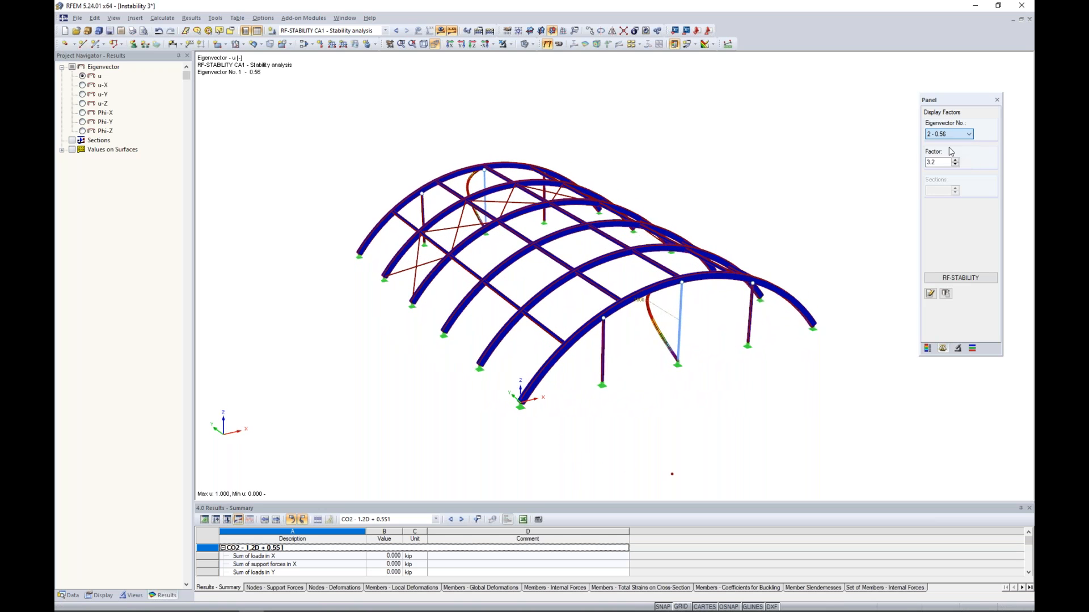
pyautogui.click(949, 151)
pyautogui.click(964, 135)
pyautogui.click(946, 159)
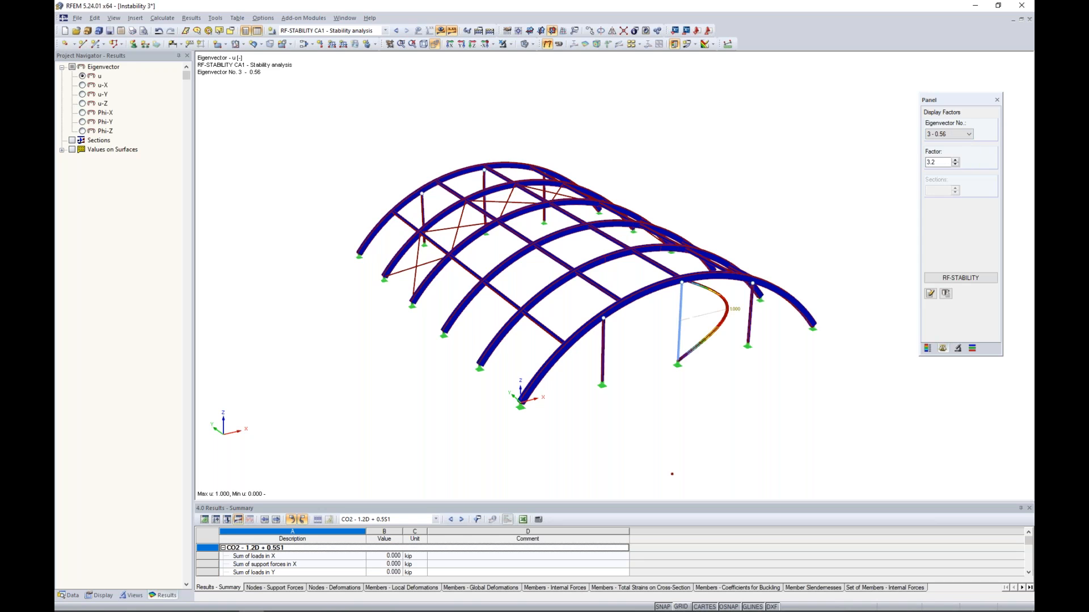
# Change the end columns' T-Rectangle 3.5/3.5 cross-section to a 5 by 5 in timber rectangle and accept deleting the results
pyautogui.click(66, 596)
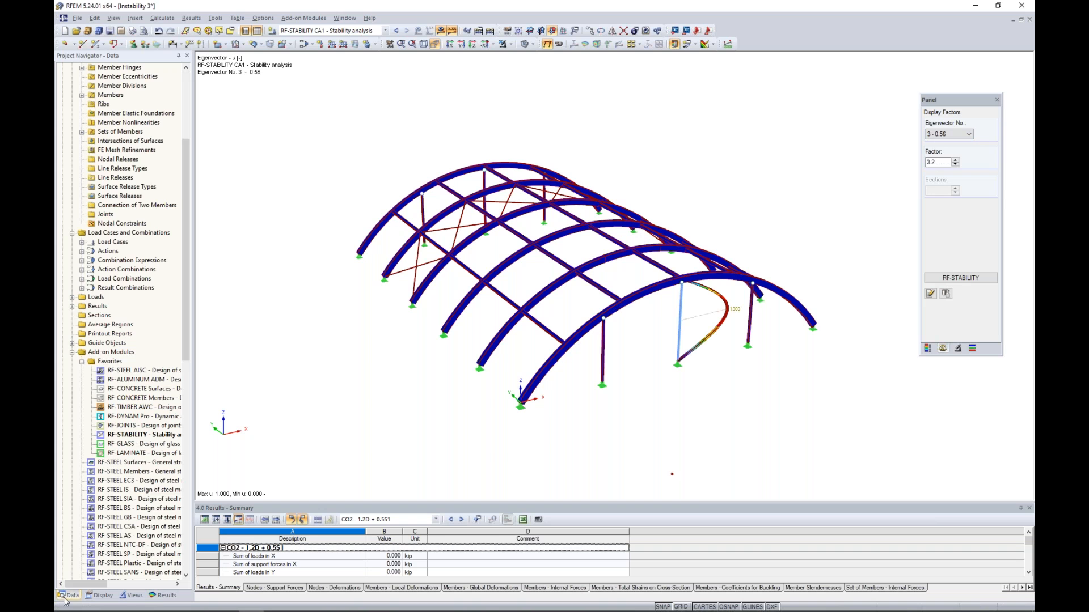
pyautogui.scroll(6, 140, 258)
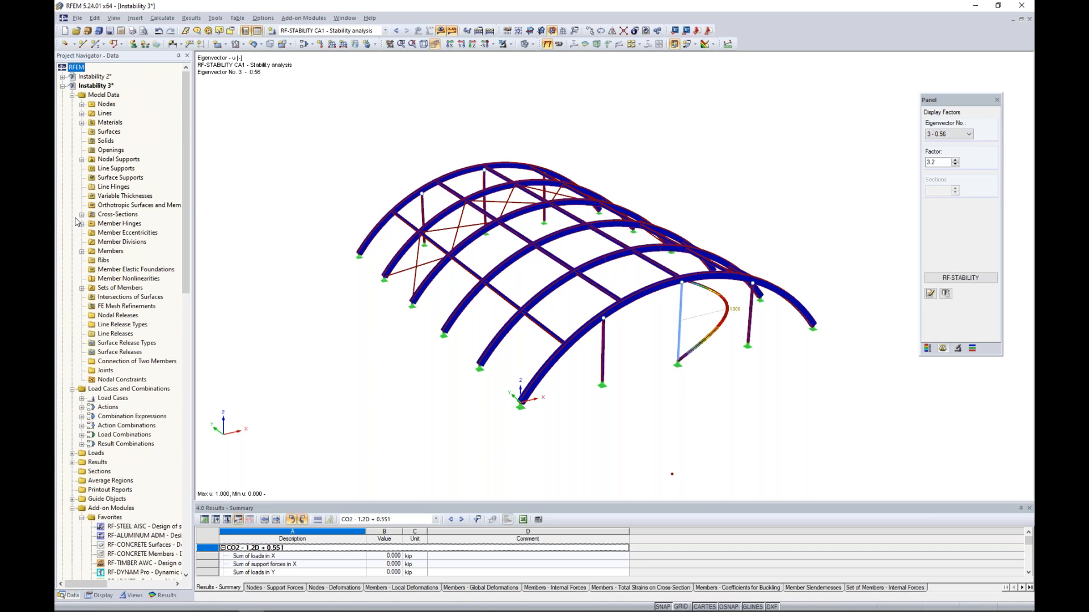
pyautogui.click(82, 215)
pyautogui.click(122, 253)
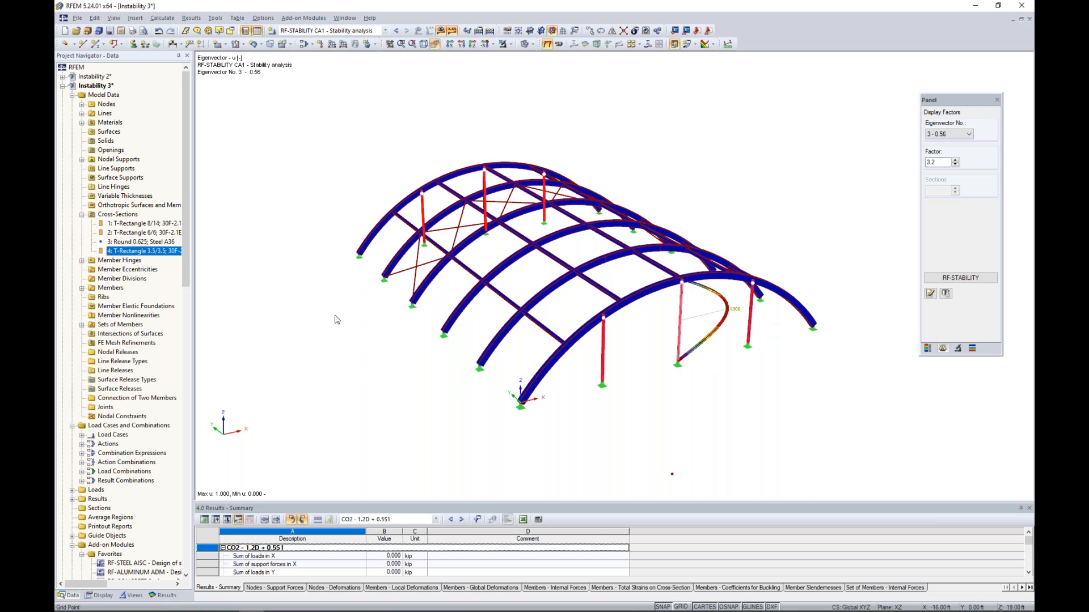
pyautogui.doubleClick(166, 252)
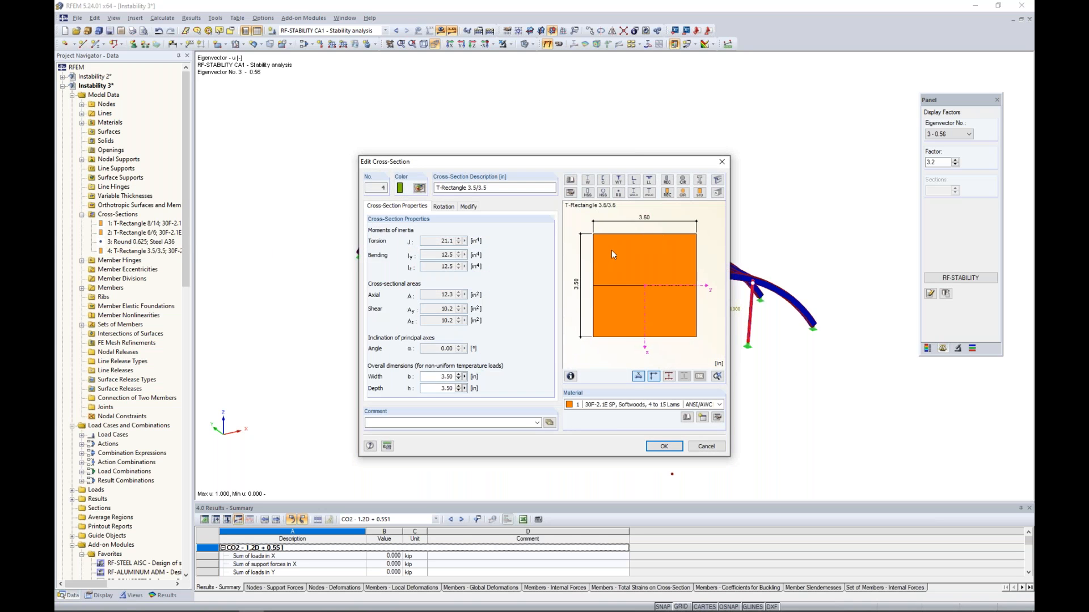
pyautogui.click(570, 192)
pyautogui.write('50')
pyautogui.press('Tab')
pyautogui.write('5')
pyautogui.press('Tab')
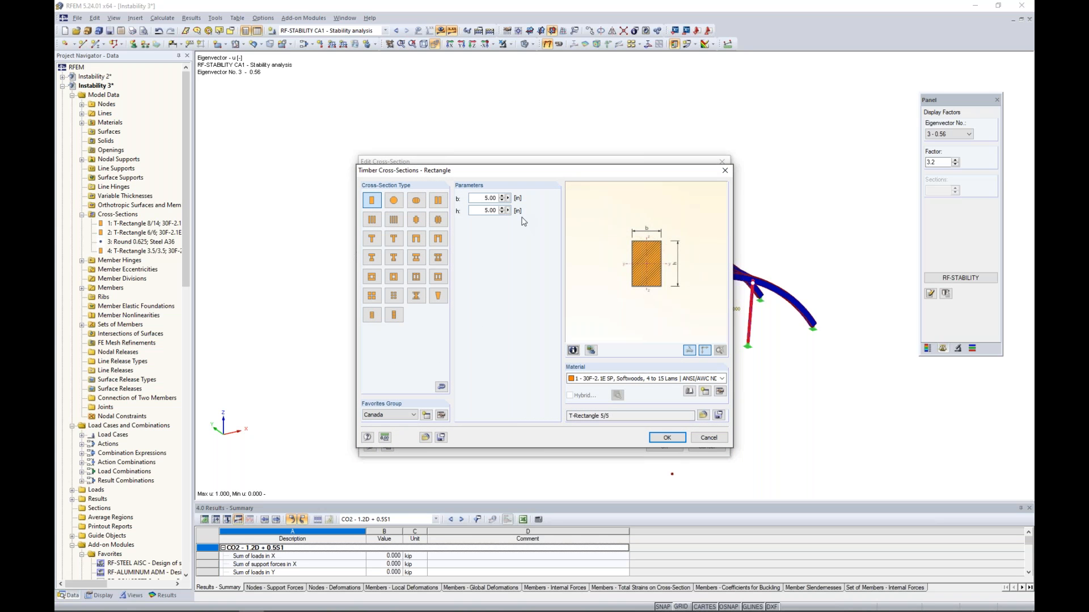
pyautogui.click(667, 438)
pyautogui.click(665, 446)
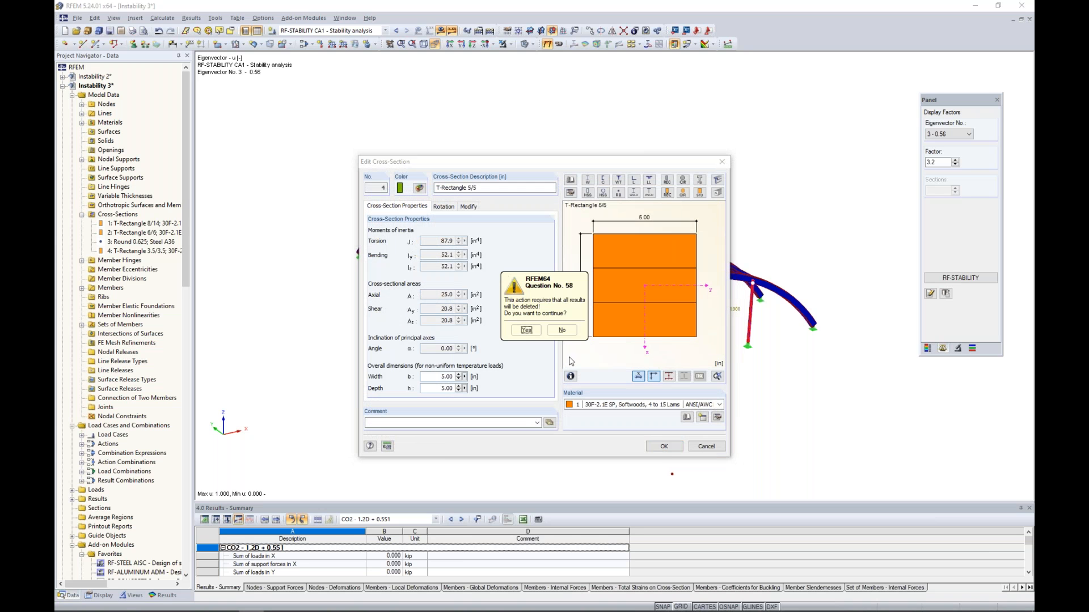
pyautogui.keyDown('ctrl'); pyautogui.moveTo(658, 363); pyautogui.dragTo(625, 360, button='middle'); pyautogui.keyUp('ctrl')
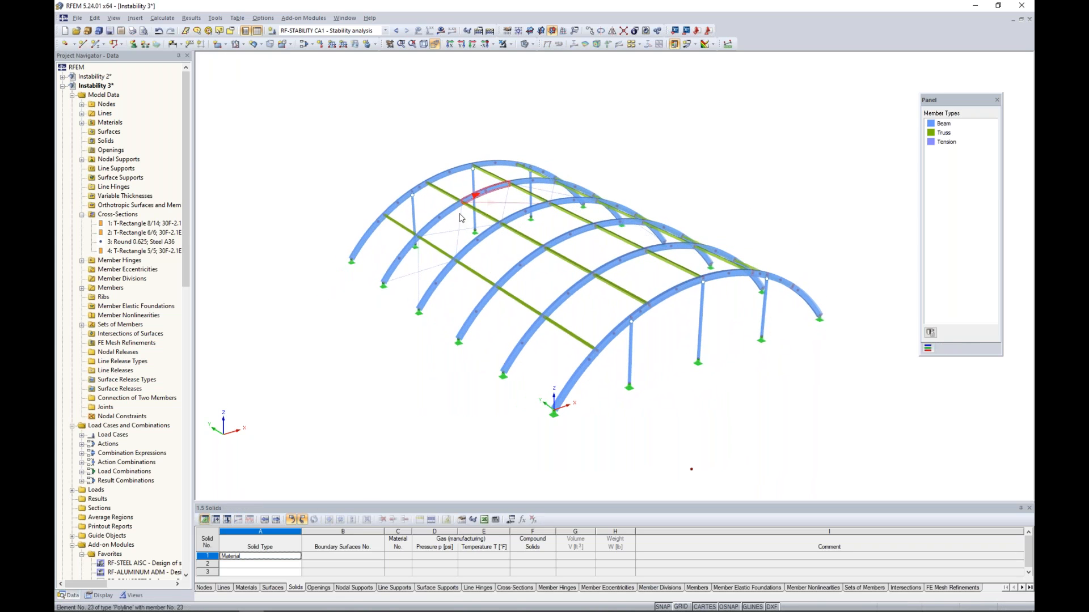
# Set load combination CO2 (1.2D + 0.5S1) to second-order analysis (P-Delta / P-delta) in its calculation parameters
pyautogui.click(303, 44)
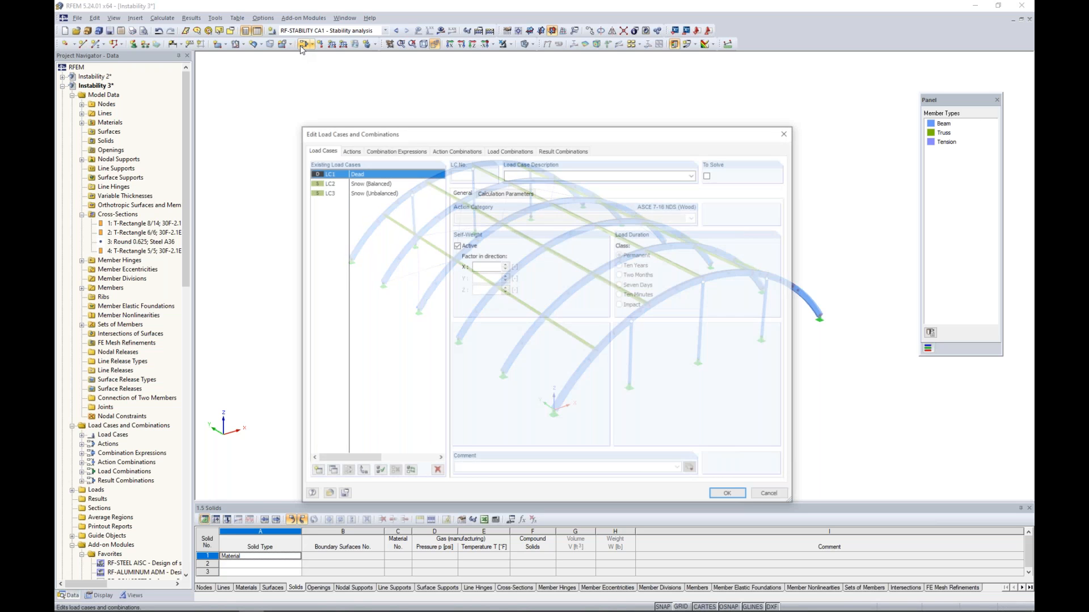
pyautogui.click(513, 150)
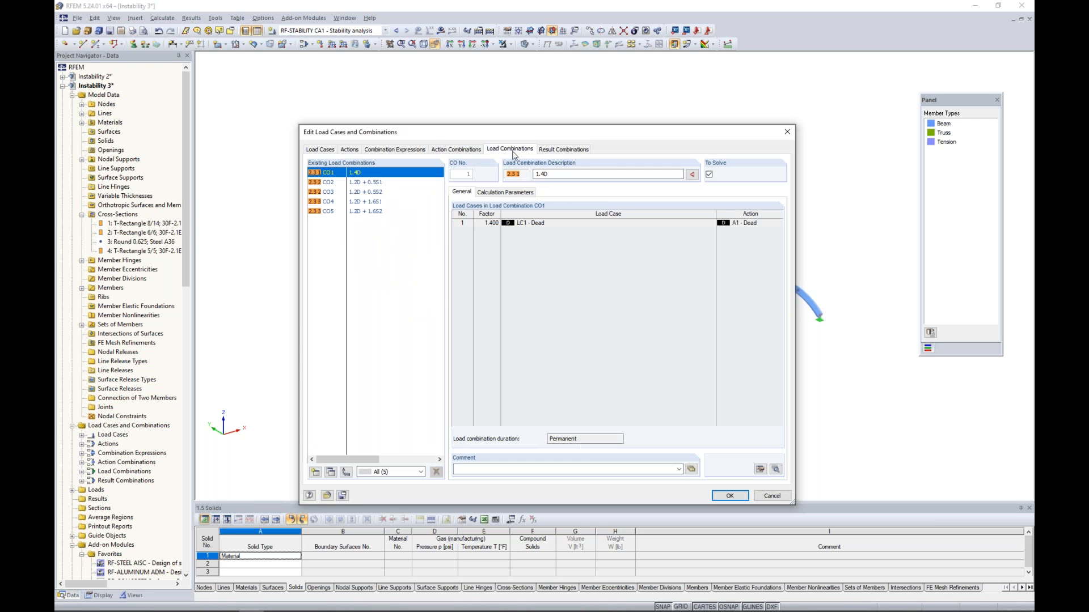
pyautogui.click(369, 182)
pyautogui.click(491, 194)
pyautogui.click(457, 228)
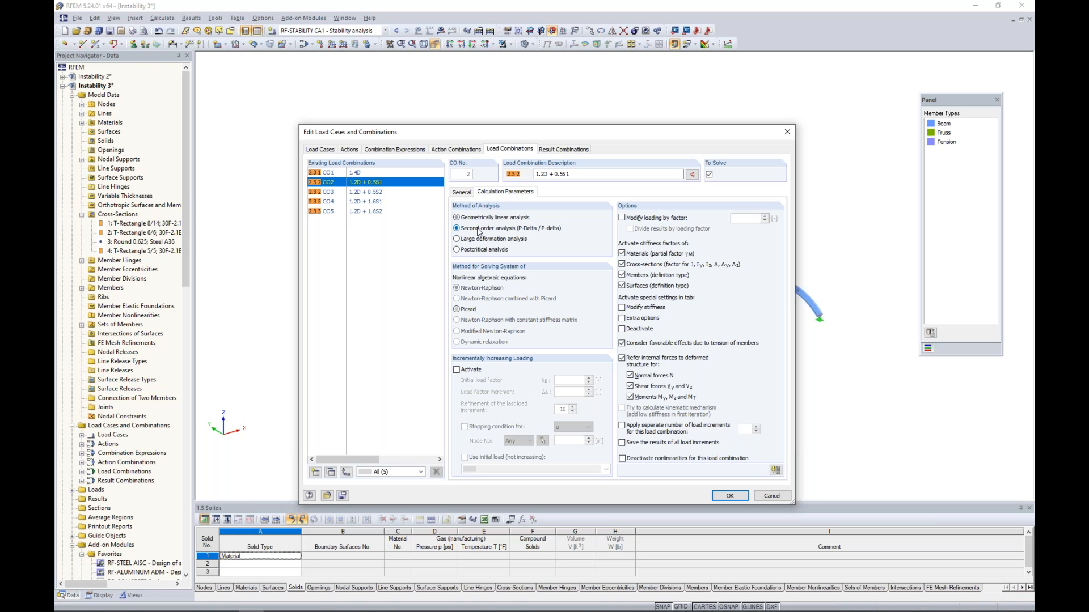
pyautogui.click(736, 498)
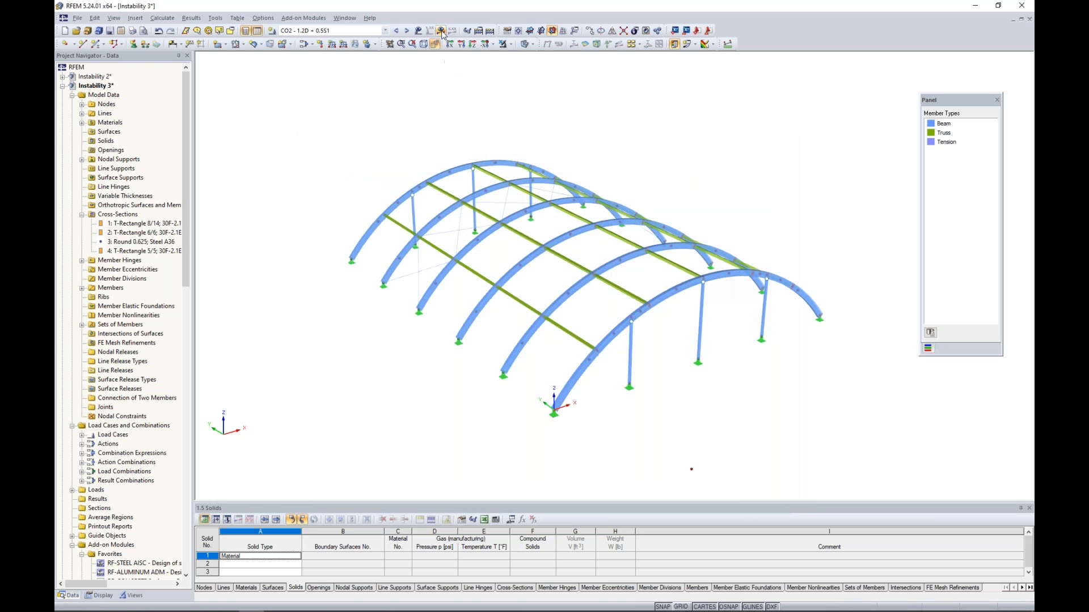
# Calculate load combination CO2 and display the colour scale for its global deformations
pyautogui.click(441, 33)
pyautogui.click(528, 330)
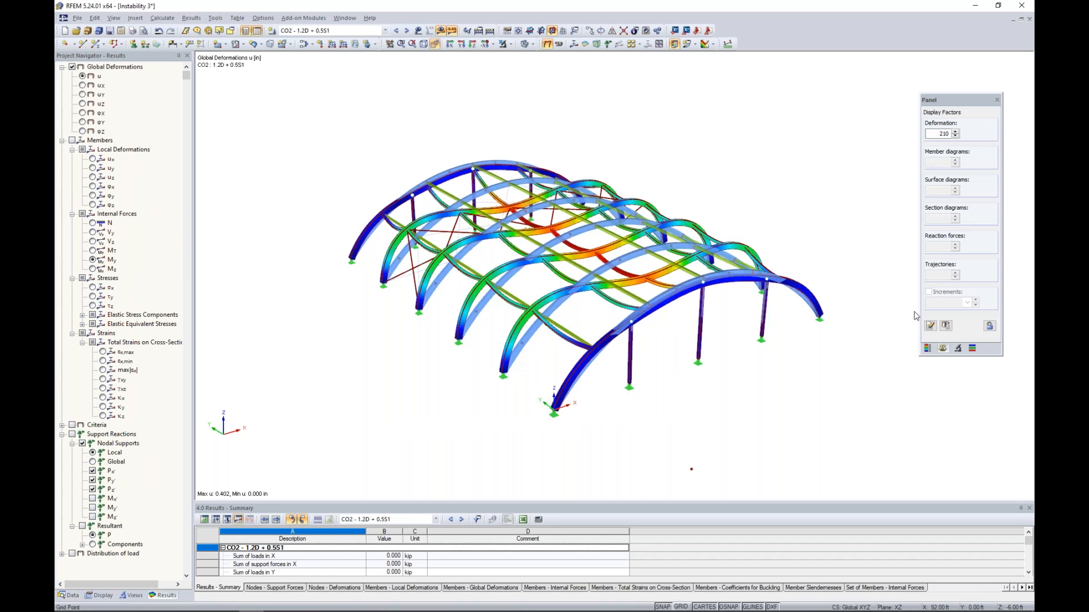
pyautogui.click(928, 348)
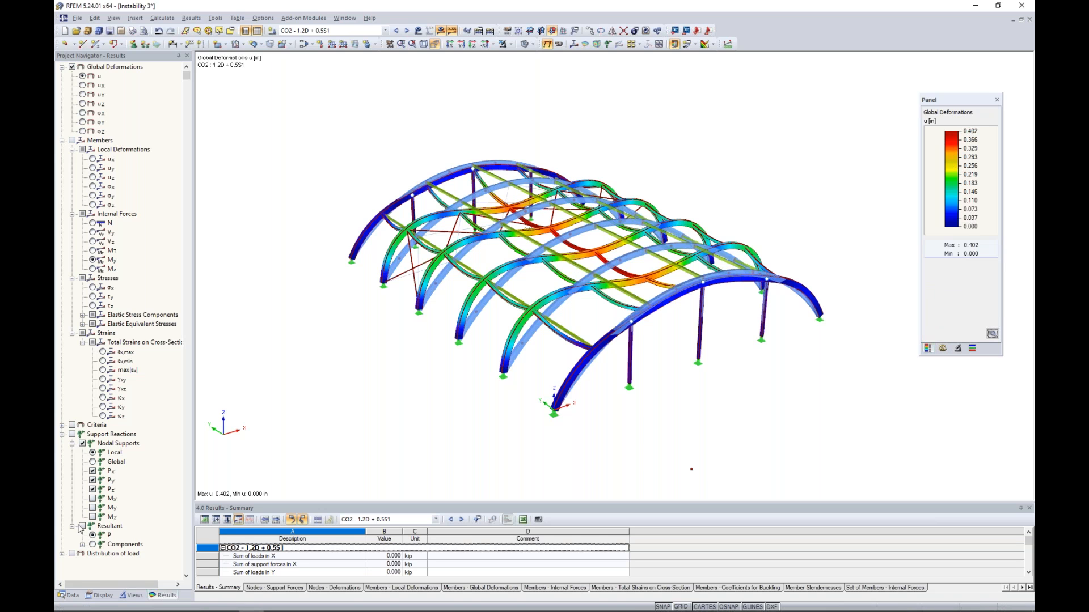
# Open the RF-STABILITY stability analysis and calculate it for load combination CO2
pyautogui.click(69, 595)
pyautogui.scroll(-2, 111, 437)
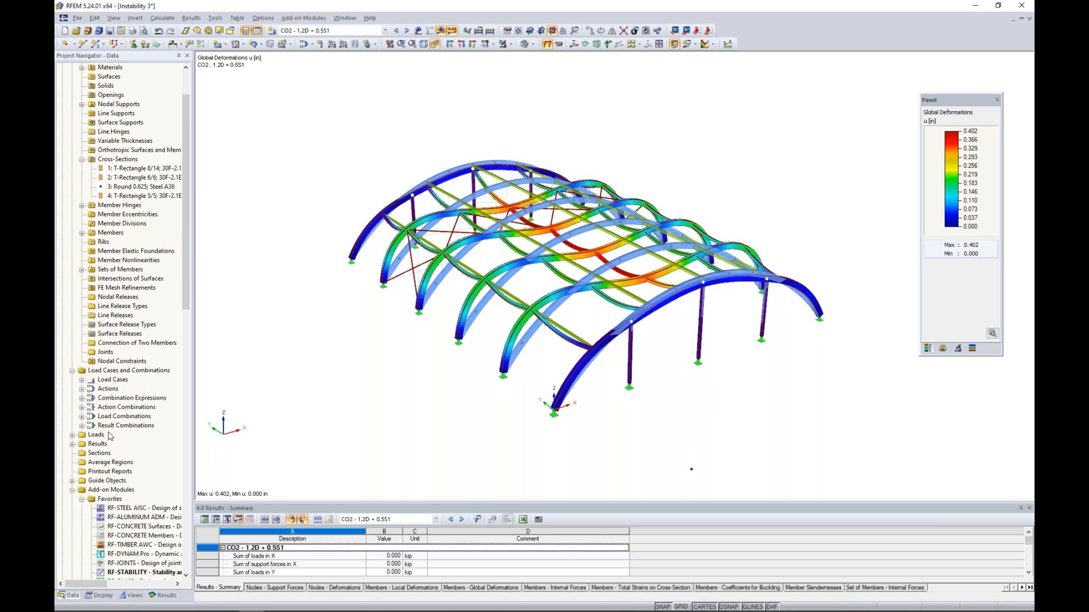
pyautogui.scroll(-3, 111, 436)
pyautogui.doubleClick(144, 493)
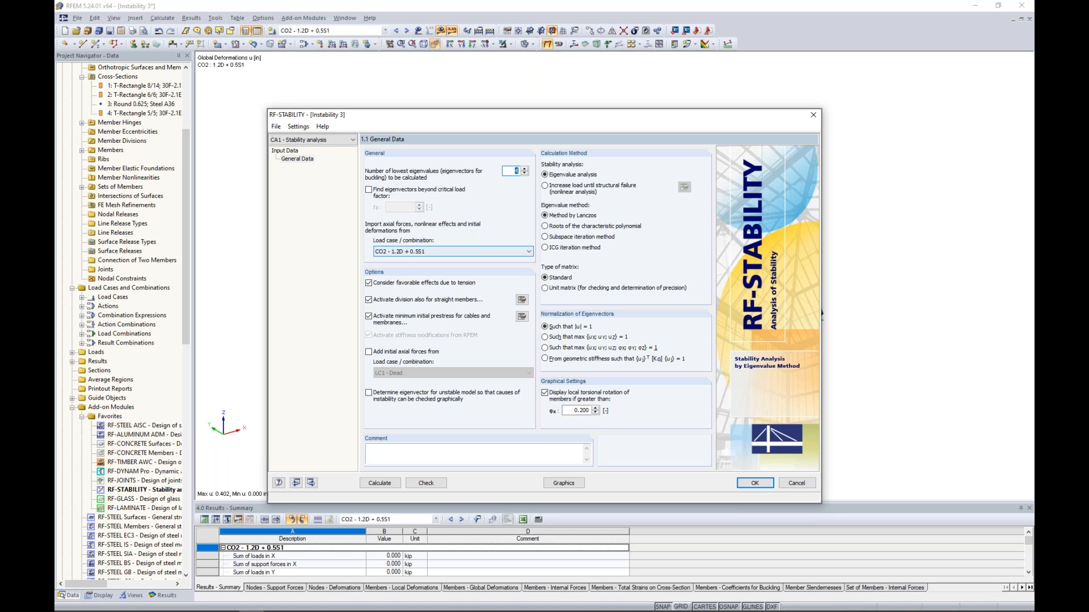
pyautogui.click(380, 483)
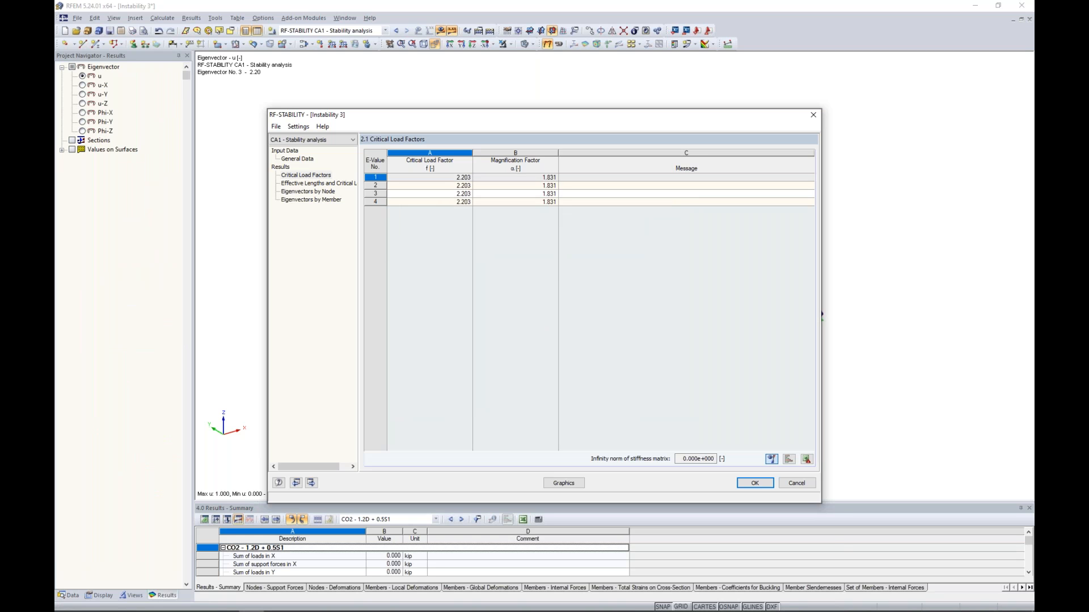
# Check the critical load factors and examine the buckling shapes of eigenvalues 2 and 3 on the arched structure
pyautogui.moveTo(464, 115); pyautogui.dragTo(452, 415)
pyautogui.click(452, 451)
pyautogui.click(447, 459)
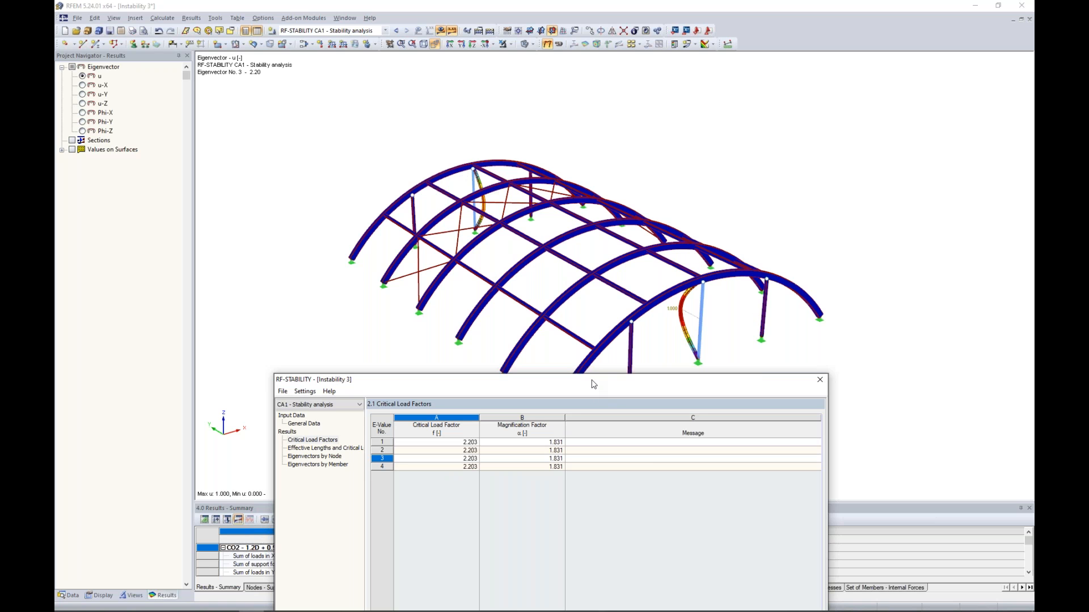
pyautogui.moveTo(593, 385); pyautogui.dragTo(618, 127)
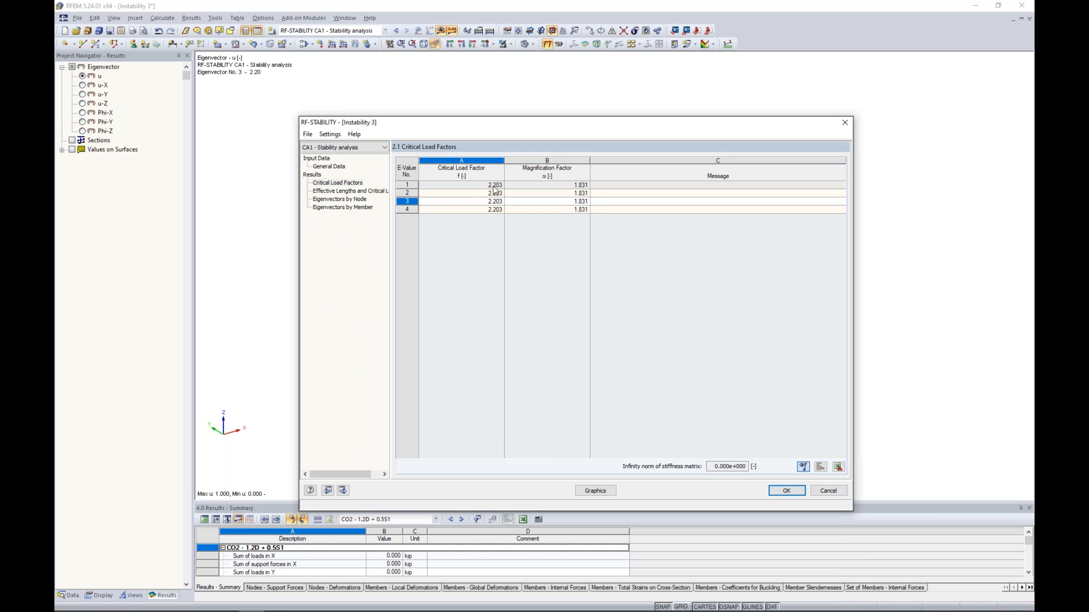
# Review the stability analysis general data alongside the buckled end columns and close RF-STABILITY
pyautogui.click(341, 167)
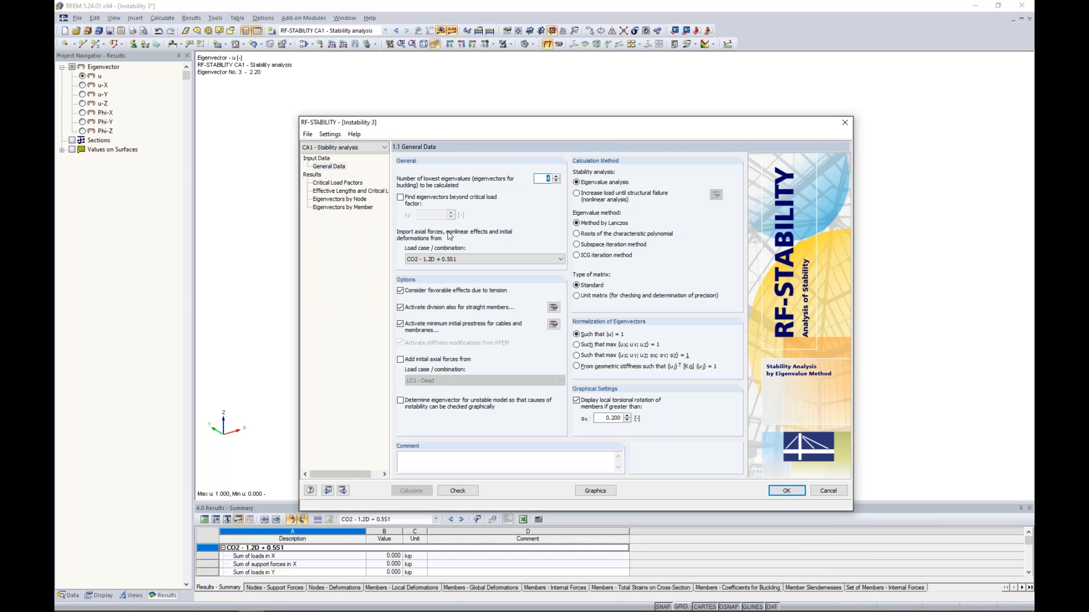
pyautogui.moveTo(443, 123); pyautogui.dragTo(422, 427)
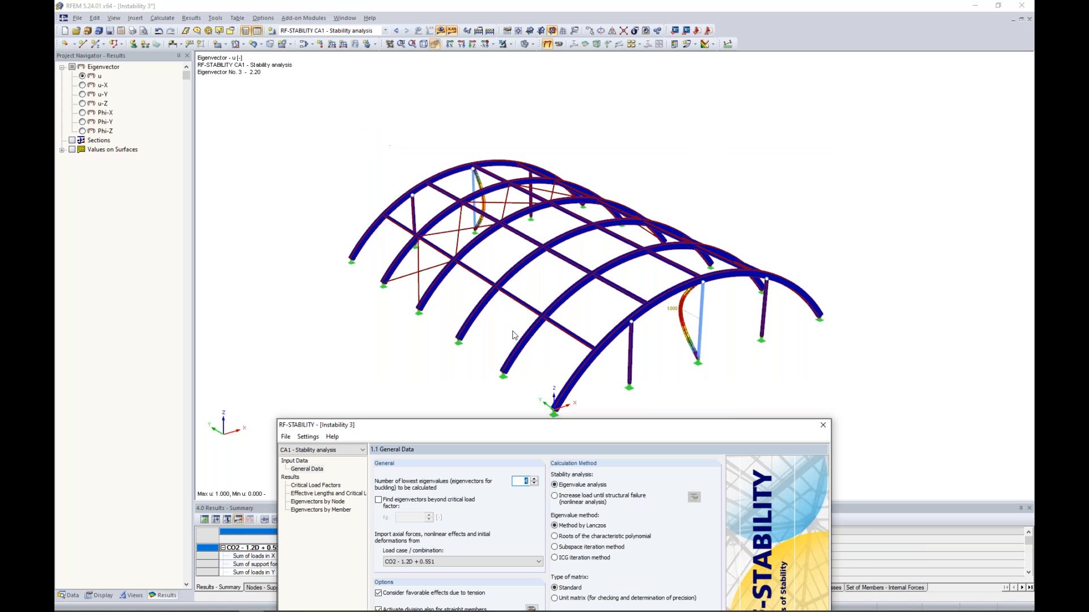
pyautogui.moveTo(536, 428); pyautogui.dragTo(538, 130)
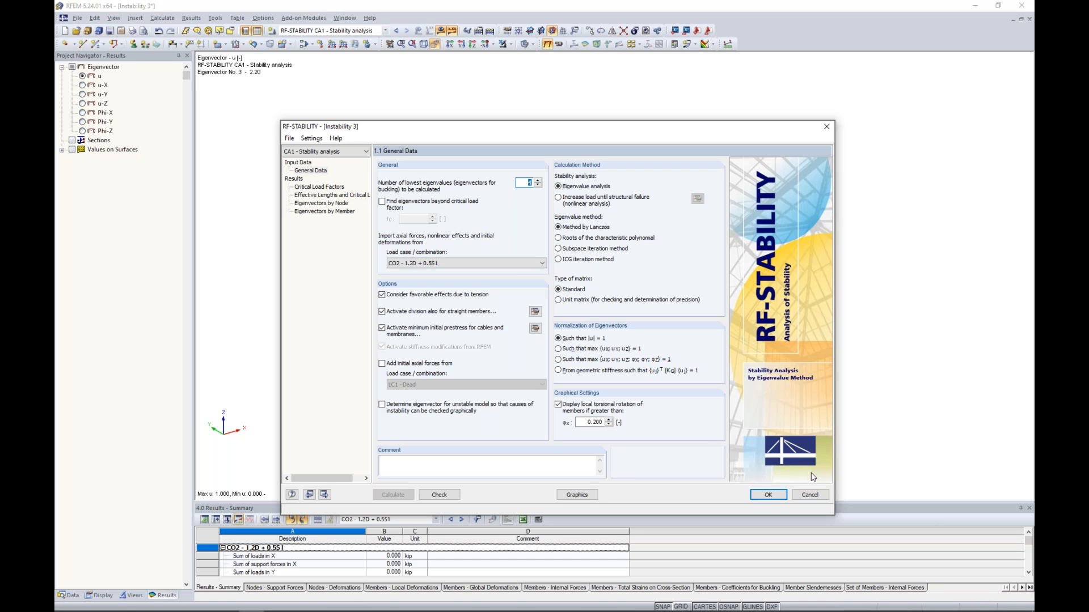
pyautogui.click(768, 495)
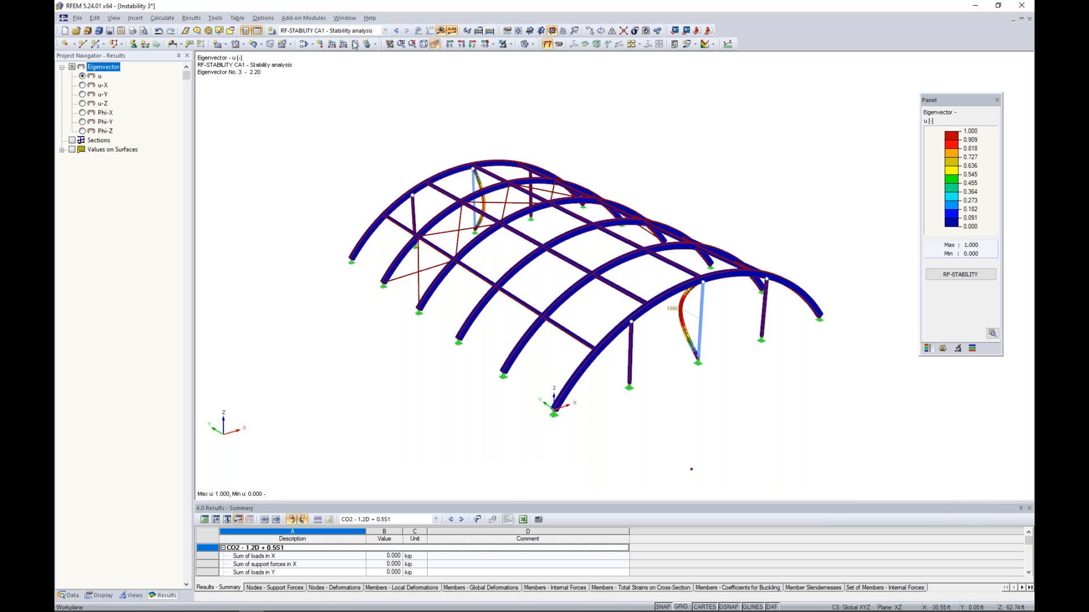
# Switch to the Instability 4 model and inspect the tank on its three legs from several sides
pyautogui.click(344, 18)
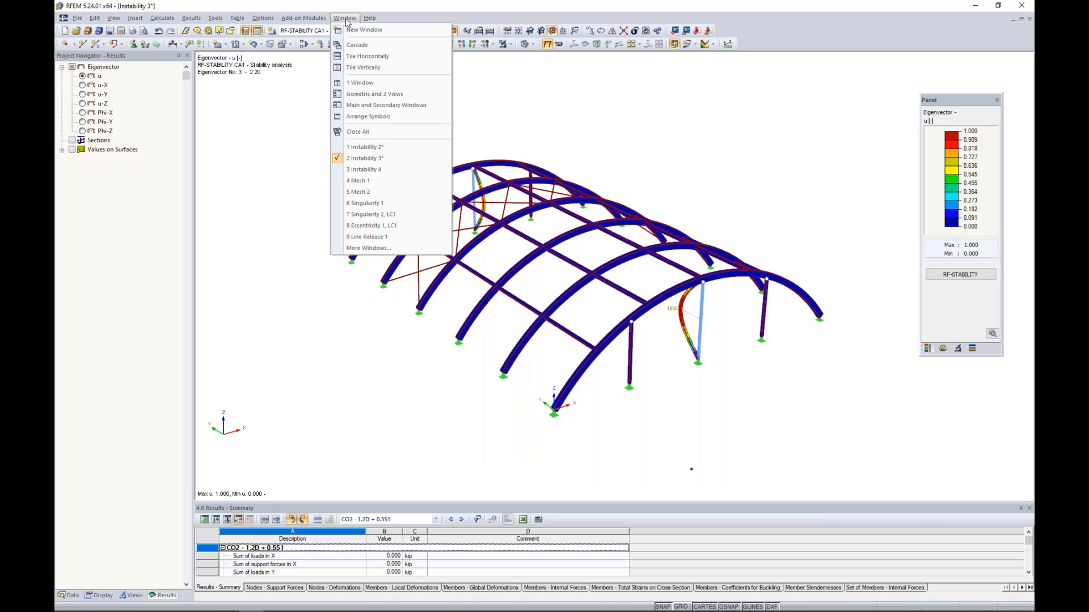
pyautogui.click(380, 172)
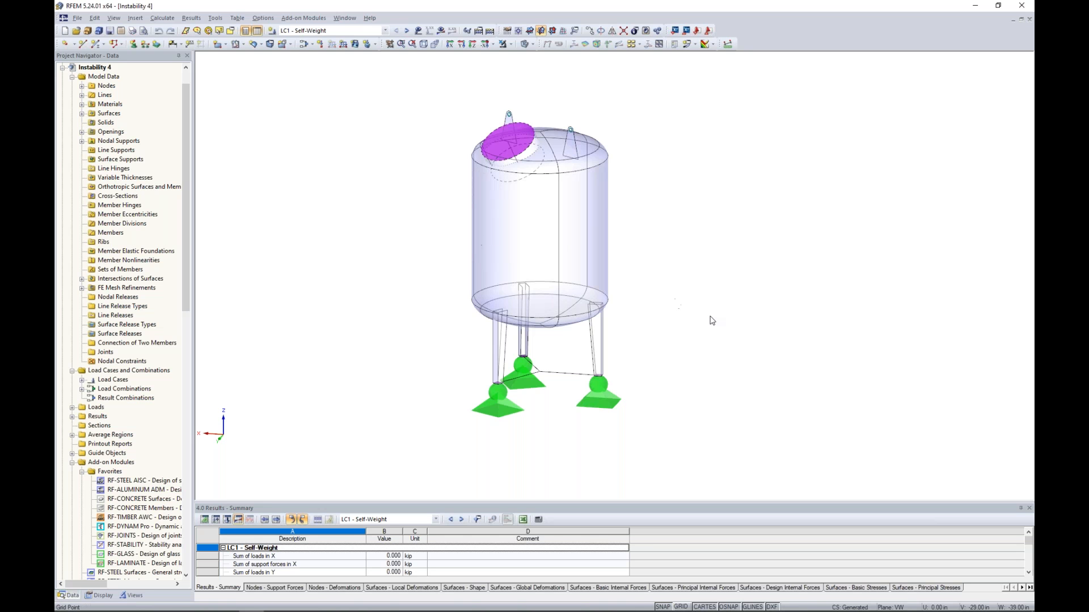
pyautogui.keyDown('ctrl'); pyautogui.moveTo(681, 304); pyautogui.dragTo(652, 320, button='middle'); pyautogui.keyUp('ctrl')
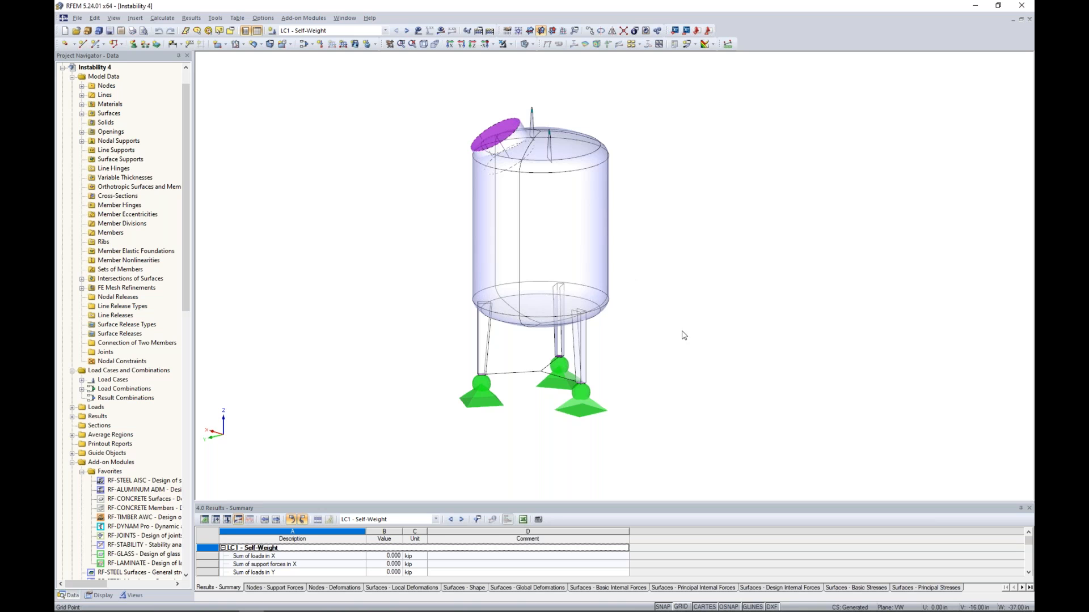
pyautogui.keyDown('ctrl'); pyautogui.moveTo(657, 349); pyautogui.dragTo(655, 327, button='middle'); pyautogui.keyUp('ctrl')
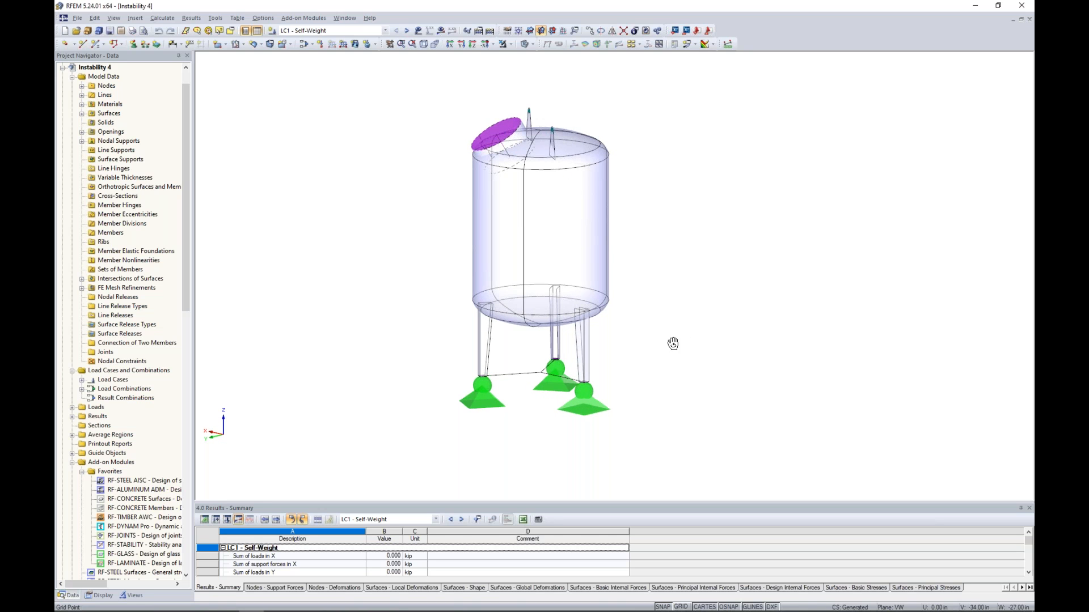
# Turn on the load display and examine load cases LC1 Self-Weight and LC2 Fill on the tank
pyautogui.click(418, 30)
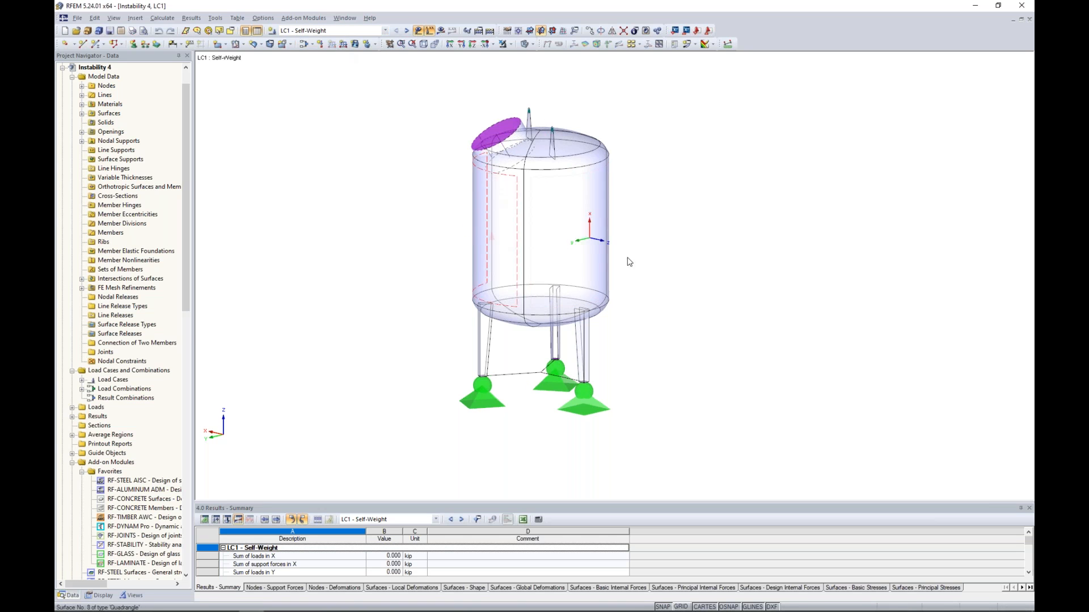
pyautogui.click(407, 30)
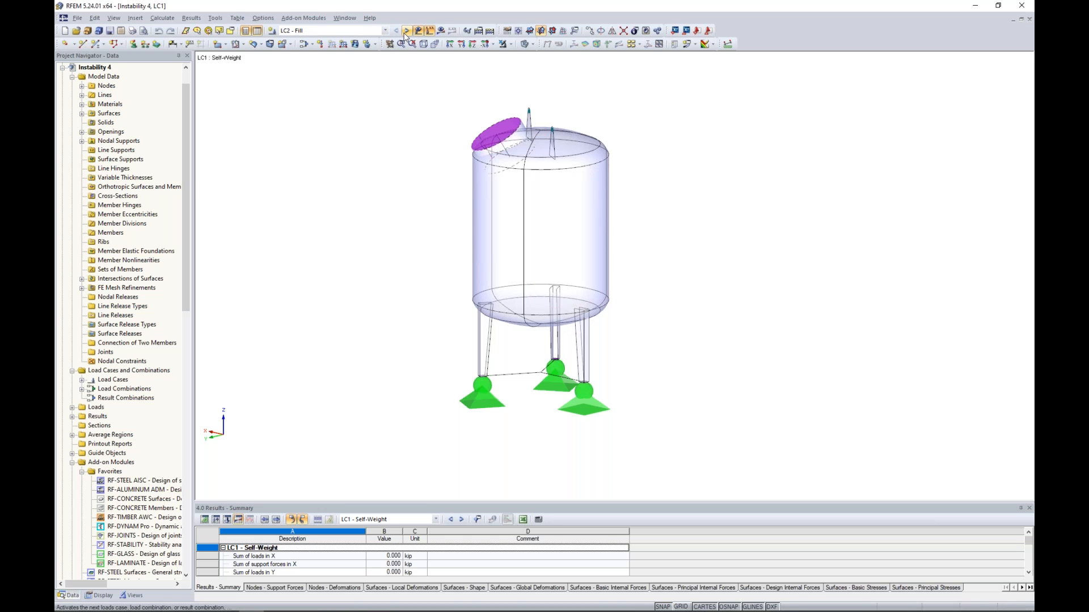
pyautogui.scroll(2, 391, 222)
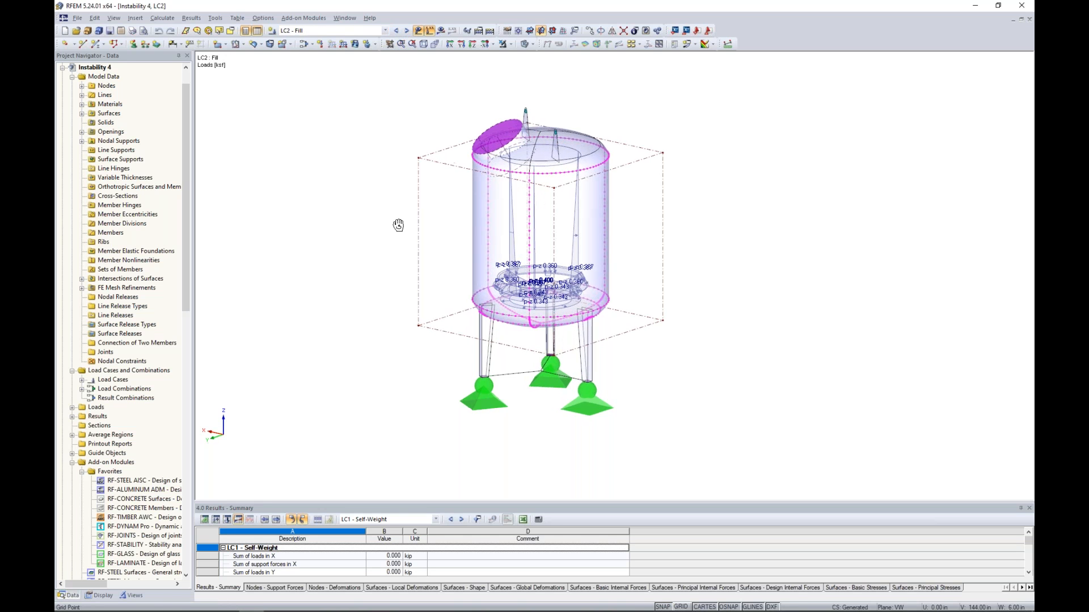
pyautogui.scroll(1, 435, 272)
pyautogui.scroll(1, 434, 264)
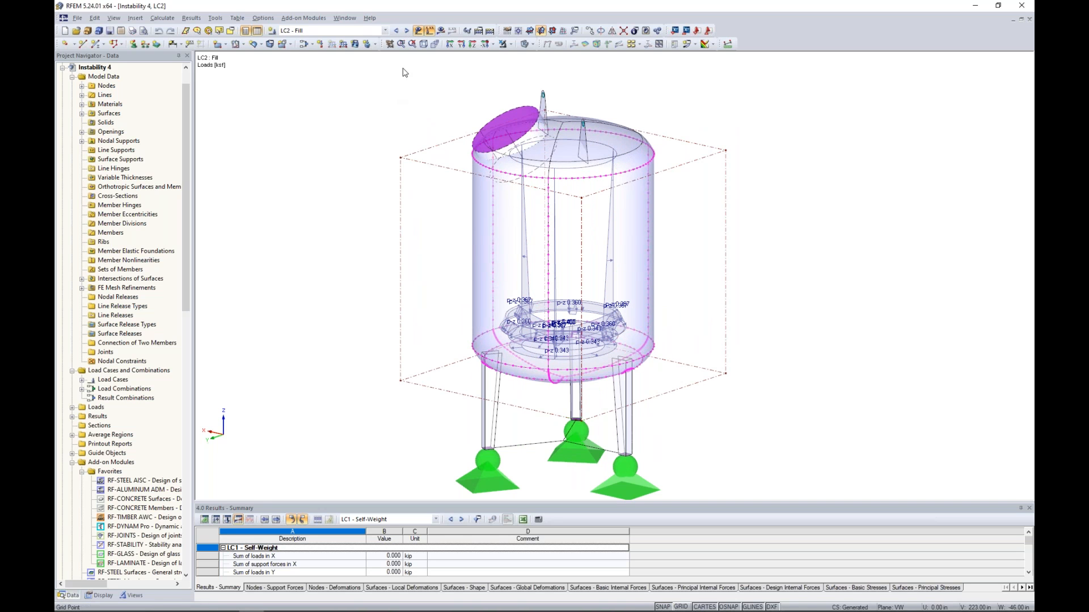
# Examine the loads of load case LC3 Wind around the tank from different directions
pyautogui.click(406, 32)
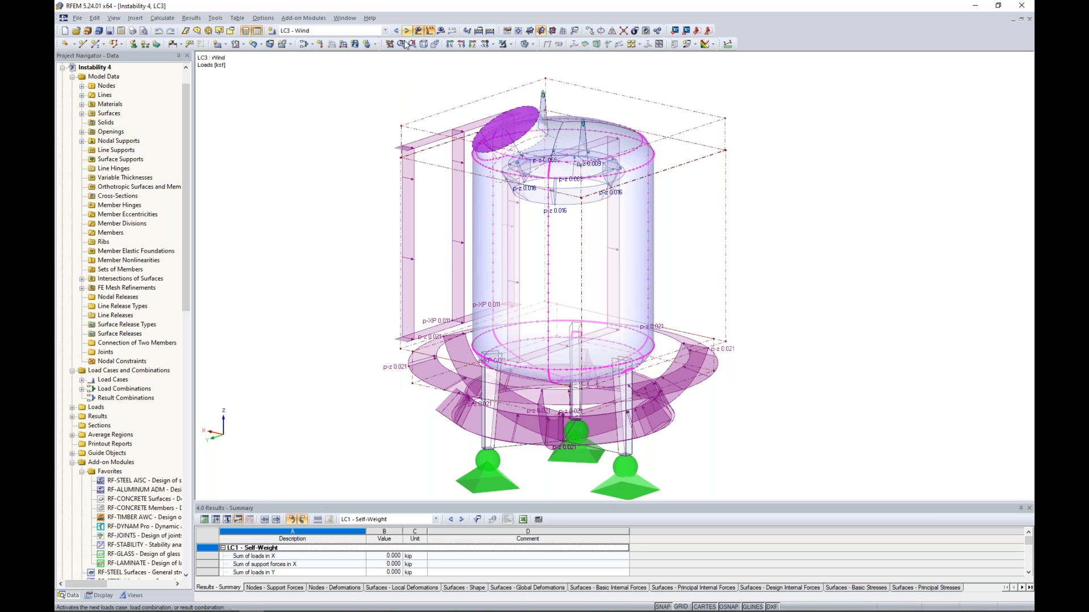
pyautogui.moveTo(323, 255); pyautogui.dragTo(345, 212, button='middle')
pyautogui.keyDown('ctrl'); pyautogui.moveTo(446, 341); pyautogui.dragTo(607, 295, button='middle'); pyautogui.keyUp('ctrl')
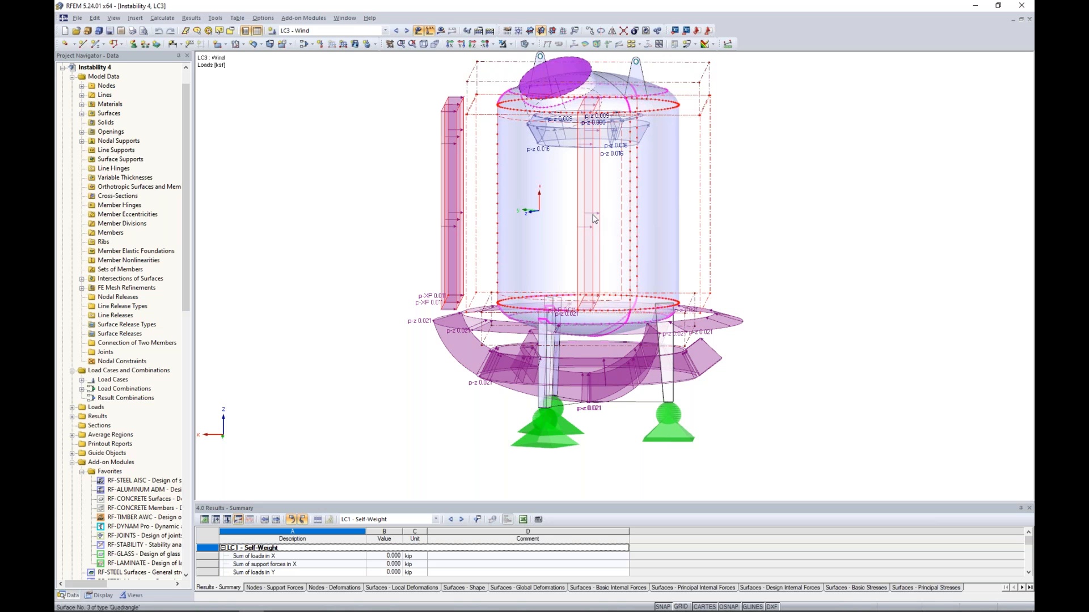
pyautogui.scroll(-1, 722, 243)
pyautogui.keyDown('ctrl'); pyautogui.moveTo(723, 244); pyautogui.dragTo(718, 259, button='middle'); pyautogui.keyUp('ctrl')
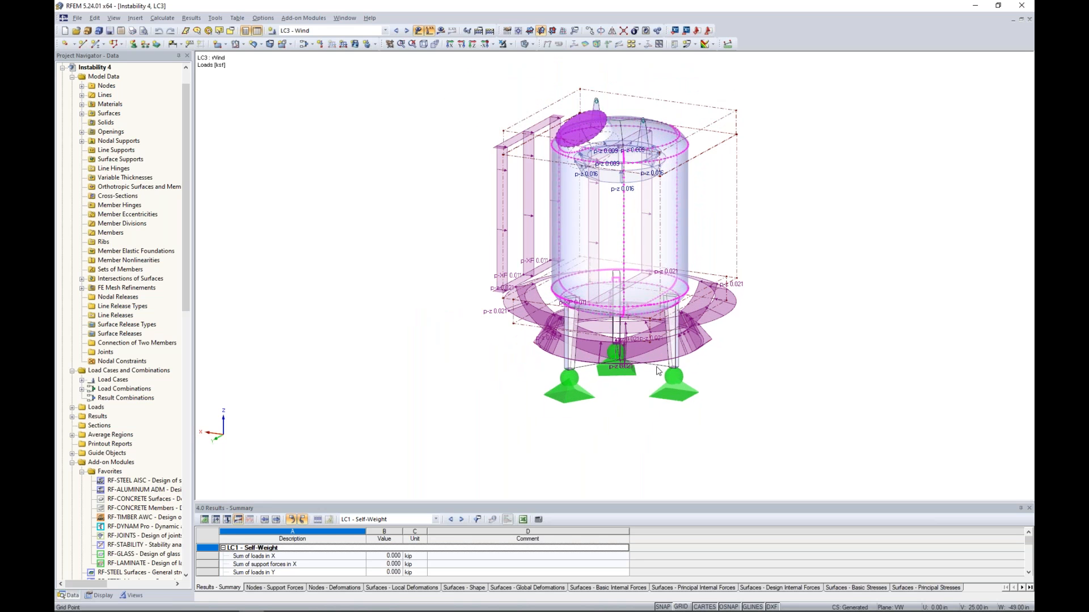
# View the loads of combination CO1 (1.2D + L + W), hide the load display and calculate the combination
pyautogui.click(407, 30)
pyautogui.moveTo(457, 180); pyautogui.dragTo(392, 205, button='middle')
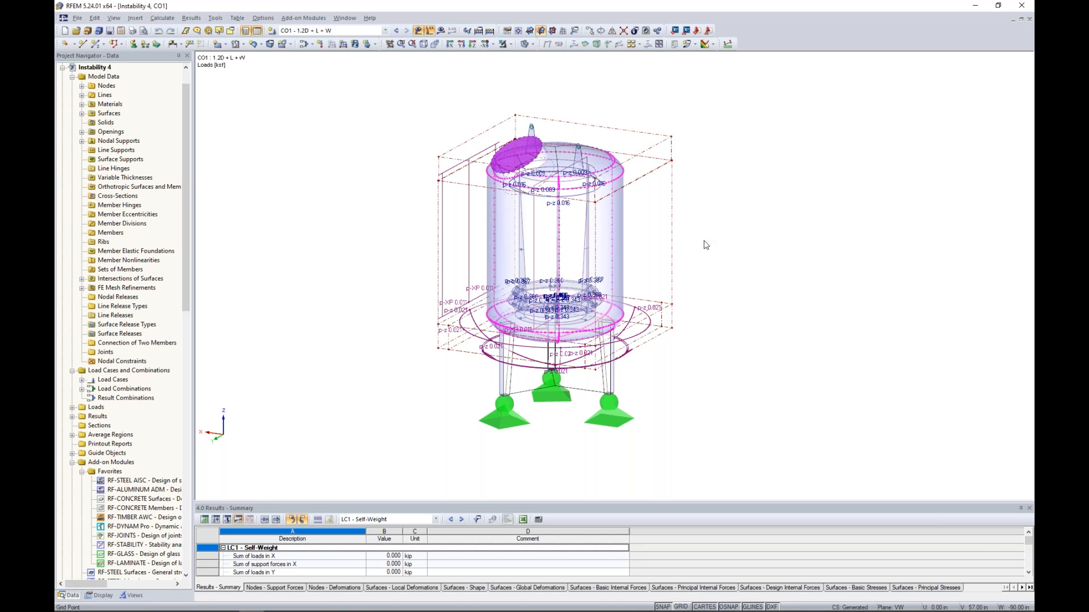
pyautogui.click(417, 30)
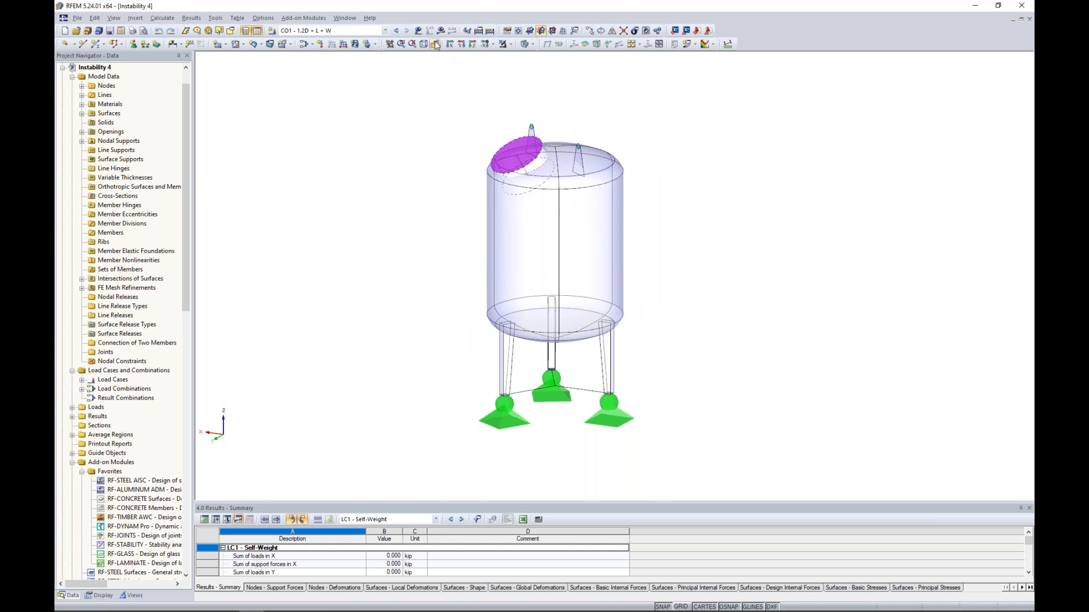
pyautogui.click(440, 33)
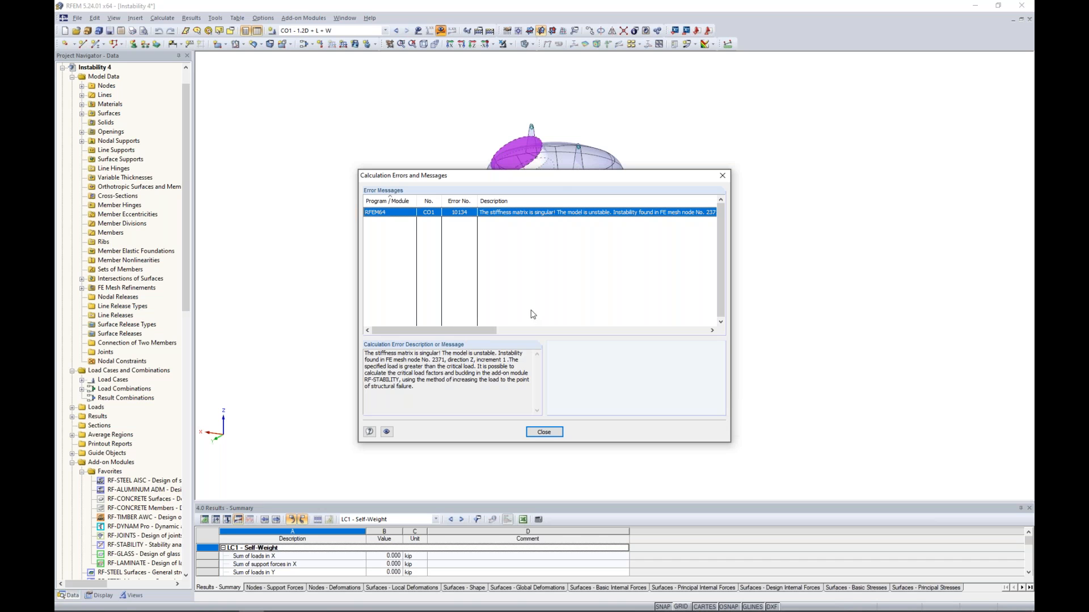
# Read the CO1 calculation error's direction and critical load statement, locate the flagged node on the tank and dismiss the error
pyautogui.moveTo(559, 178); pyautogui.dragTo(628, 410)
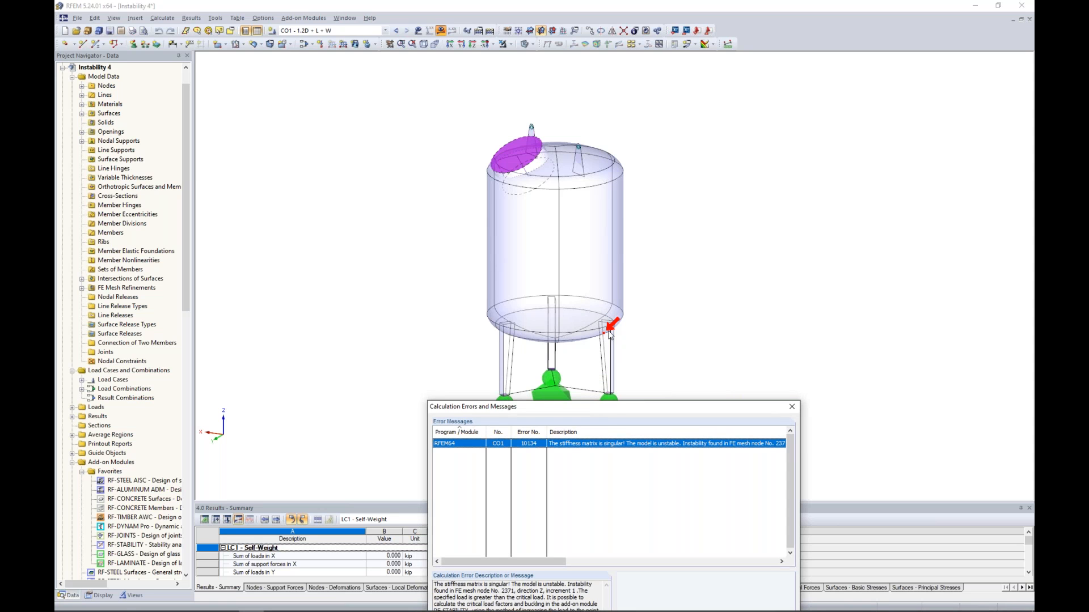
pyautogui.moveTo(613, 410); pyautogui.dragTo(605, 174)
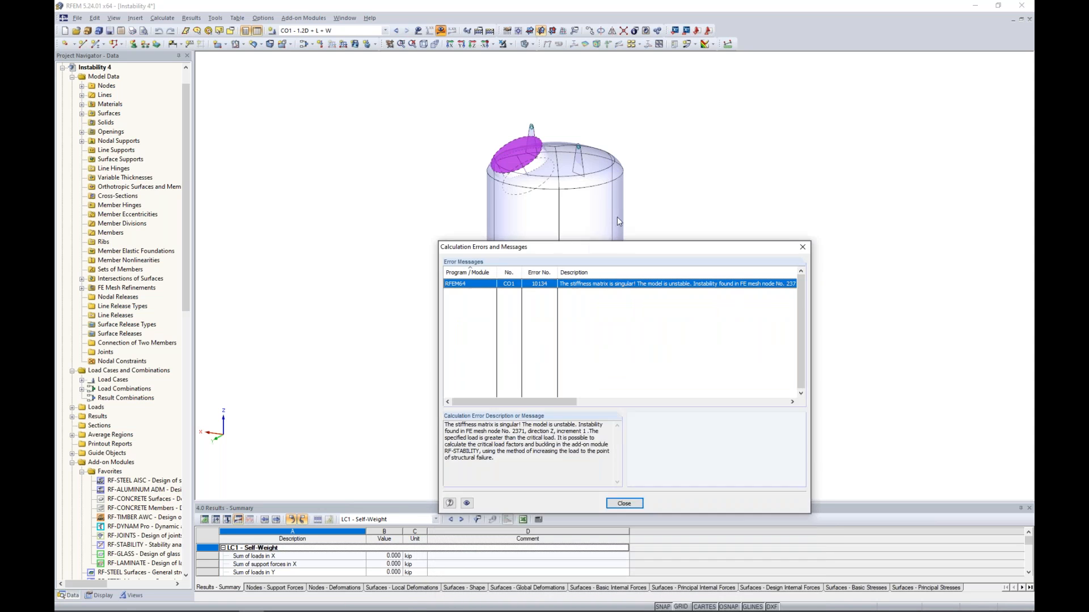
pyautogui.moveTo(509, 357); pyautogui.dragTo(537, 360)
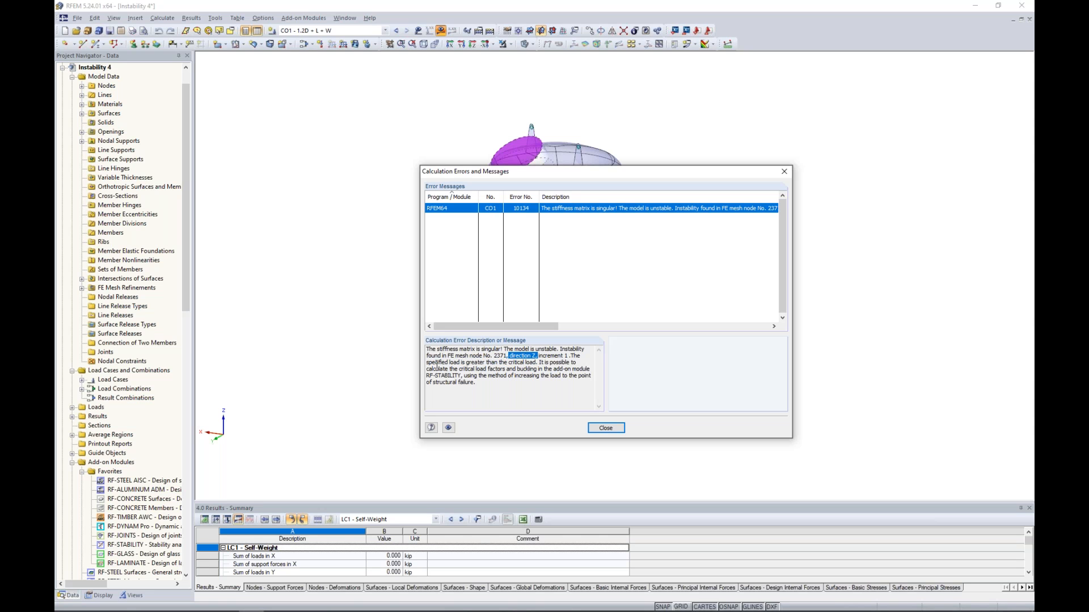
pyautogui.moveTo(430, 363); pyautogui.dragTo(525, 364)
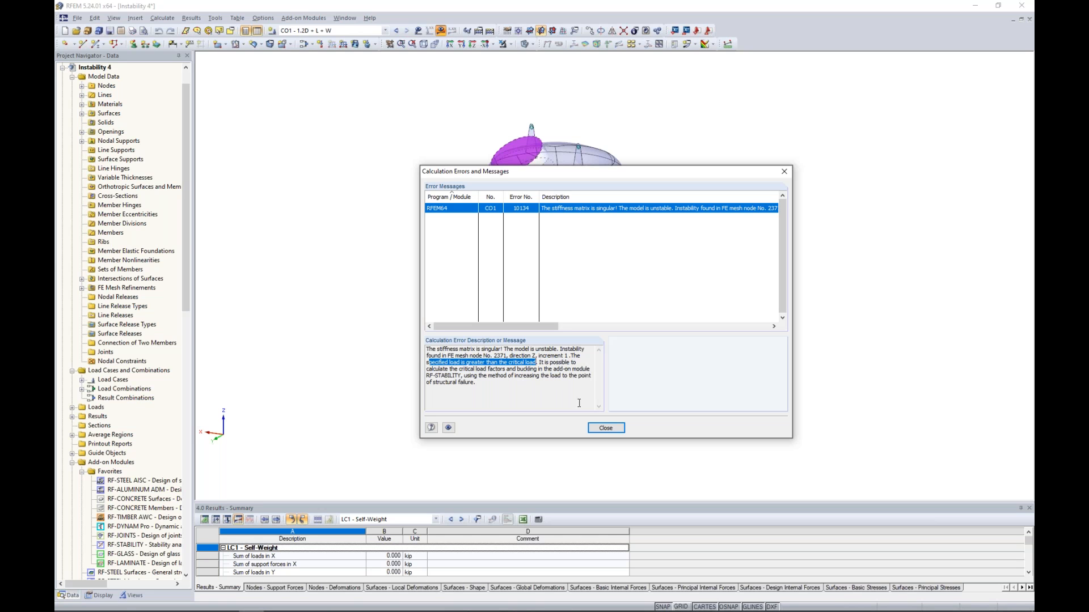
pyautogui.click(605, 428)
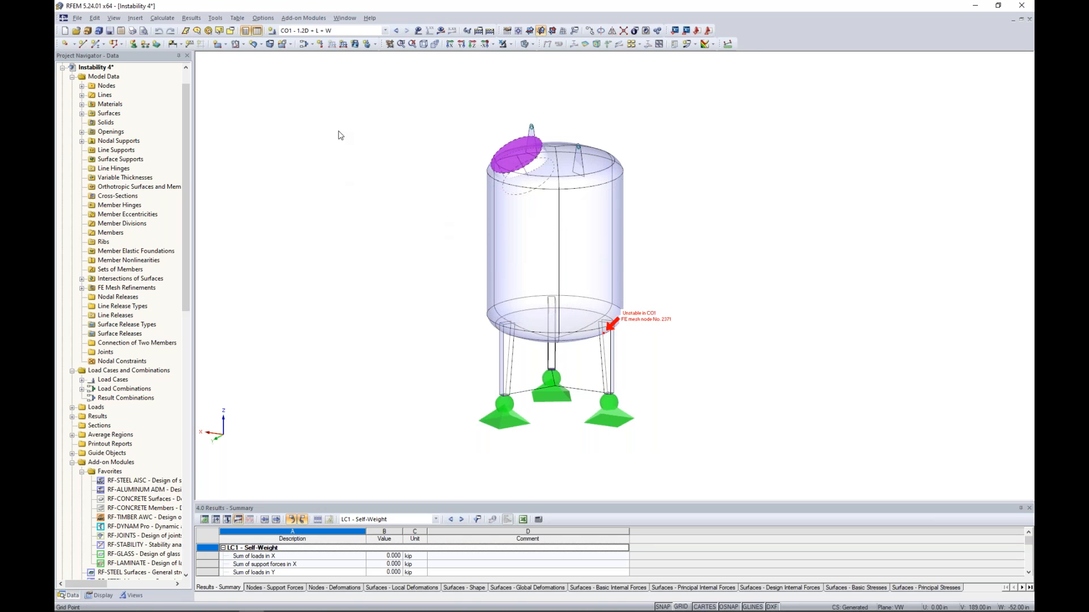
# Set load combination CO1's method of analysis to geometrically linear and calculate its results
pyautogui.click(305, 44)
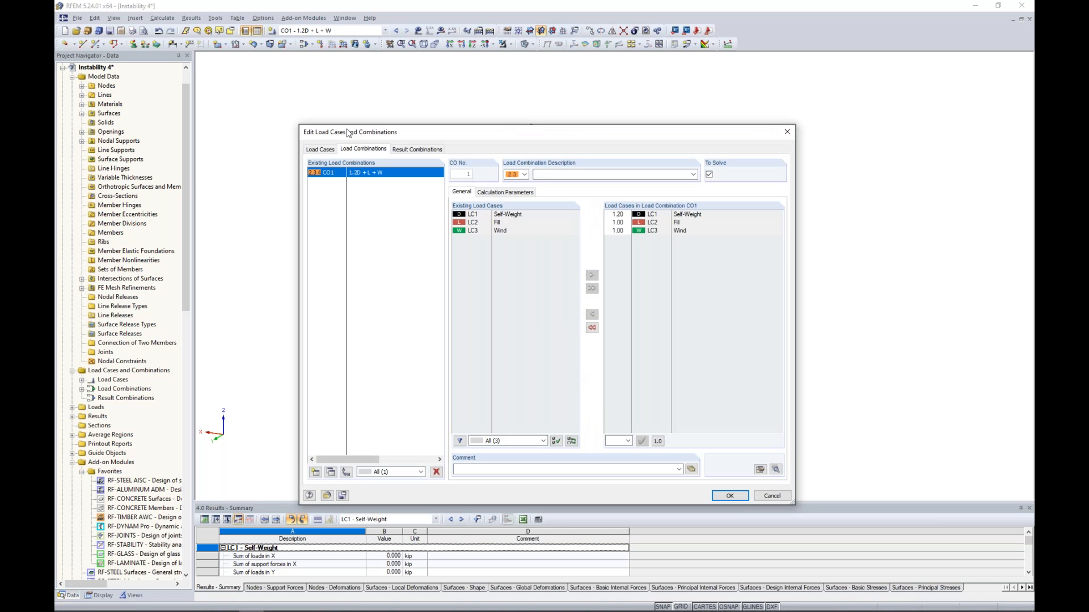
pyautogui.click(489, 193)
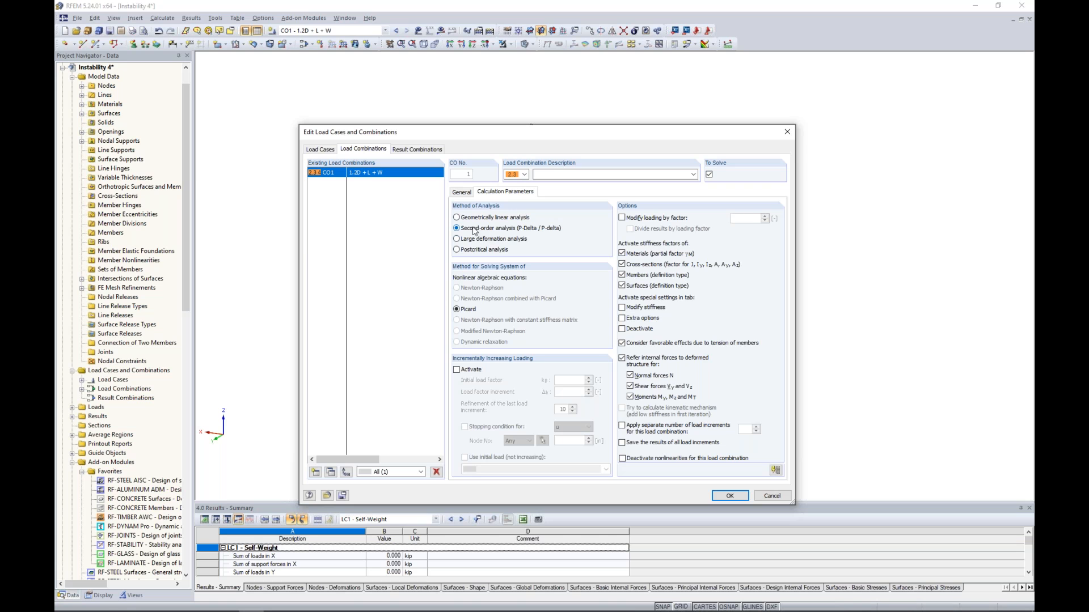
pyautogui.click(457, 218)
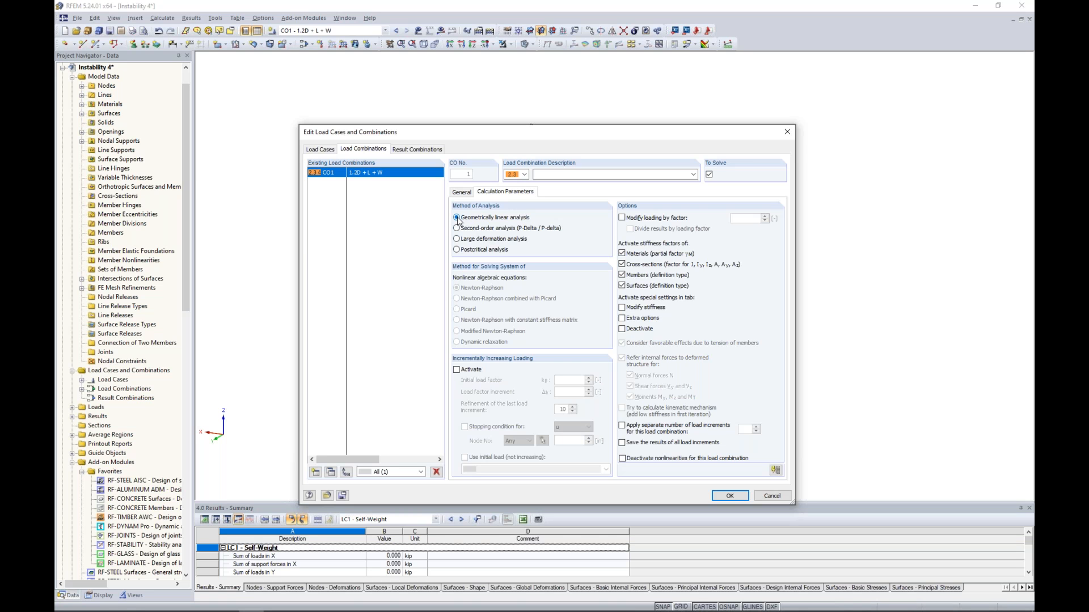
pyautogui.click(730, 496)
pyautogui.click(441, 30)
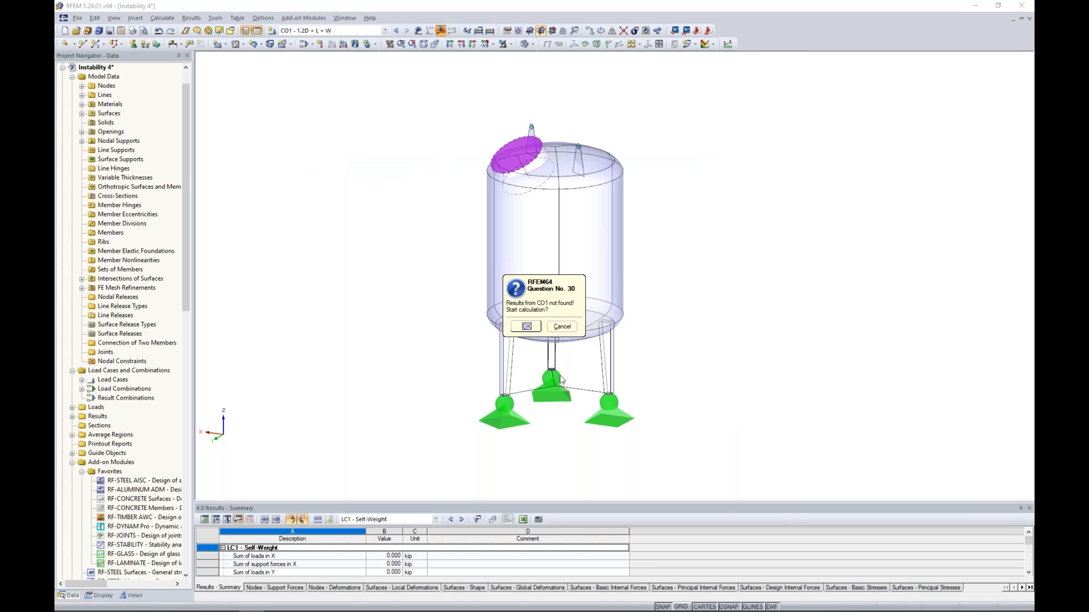
pyautogui.click(526, 328)
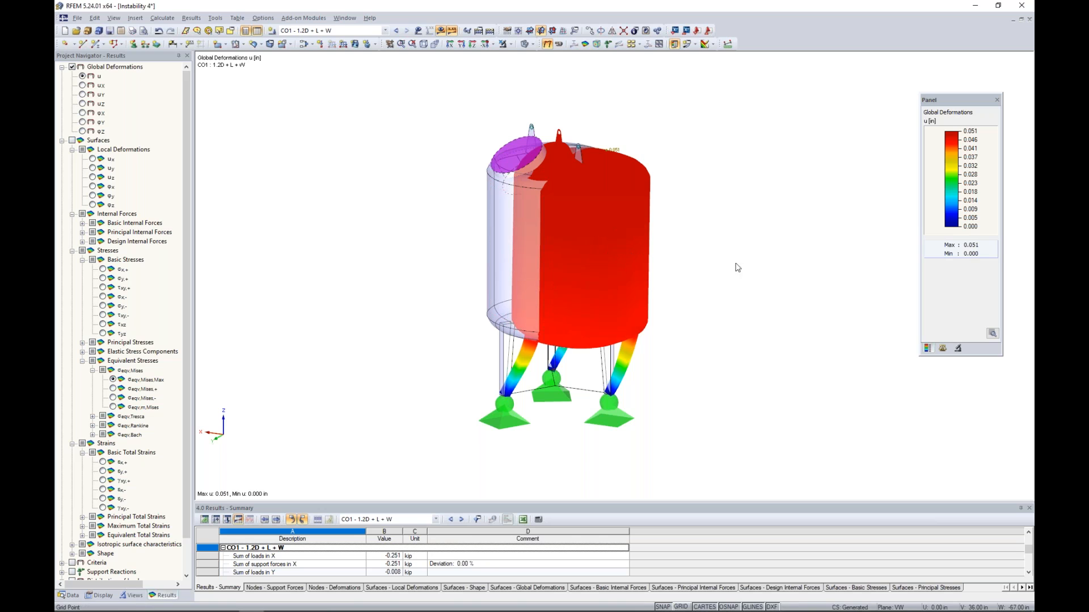
# Reduce the deformation display factor for the tank's CO1 global deformations and return to the color scale
pyautogui.click(942, 348)
pyautogui.click(955, 136)
pyautogui.click(955, 136)
pyautogui.click(955, 136)
pyautogui.click(927, 348)
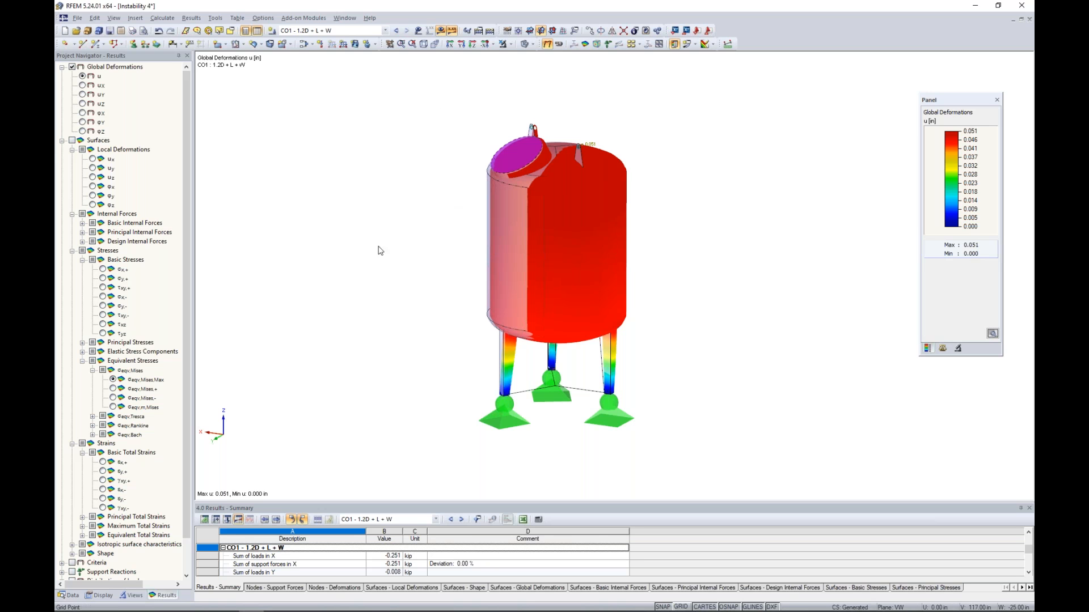
# Run an RF-STABILITY eigenvalue analysis importing axial forces from CO1 - 1.2D + L + W
pyautogui.click(68, 596)
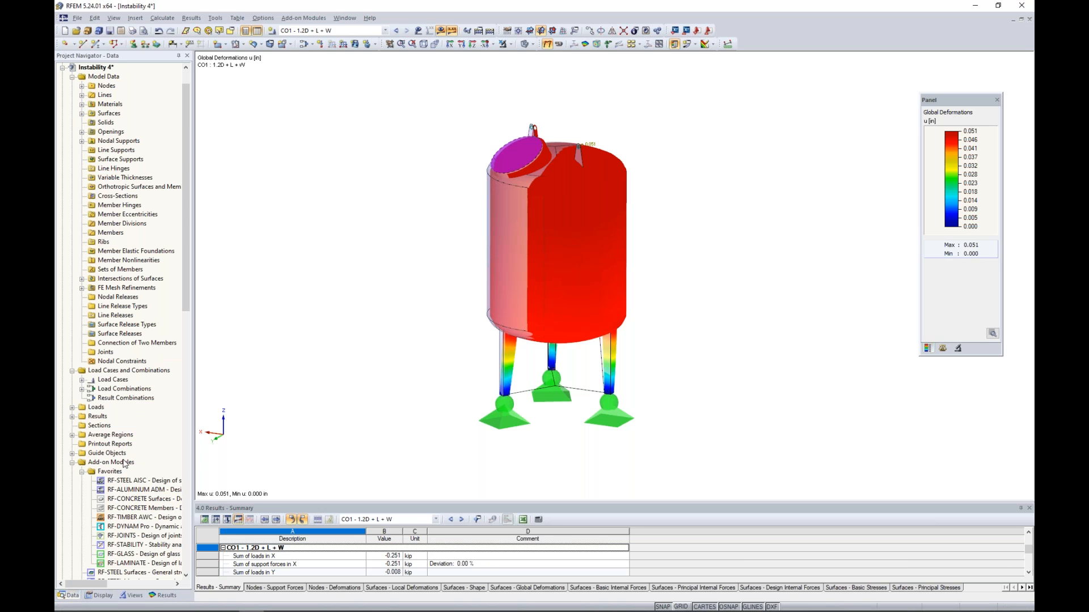
pyautogui.scroll(-3, 126, 463)
pyautogui.doubleClick(126, 462)
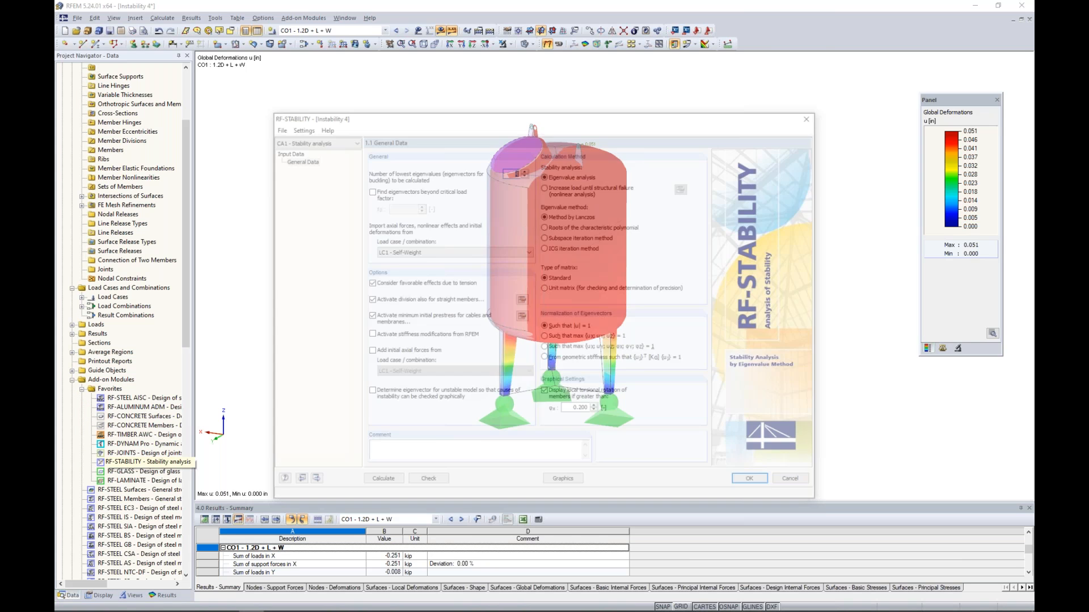
pyautogui.click(420, 252)
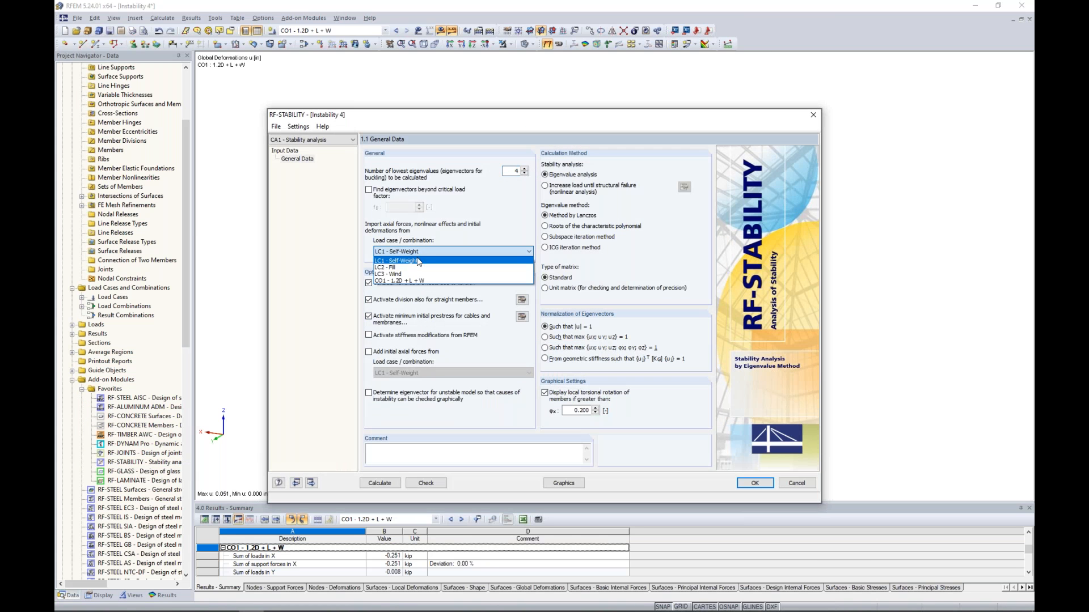
pyautogui.click(400, 280)
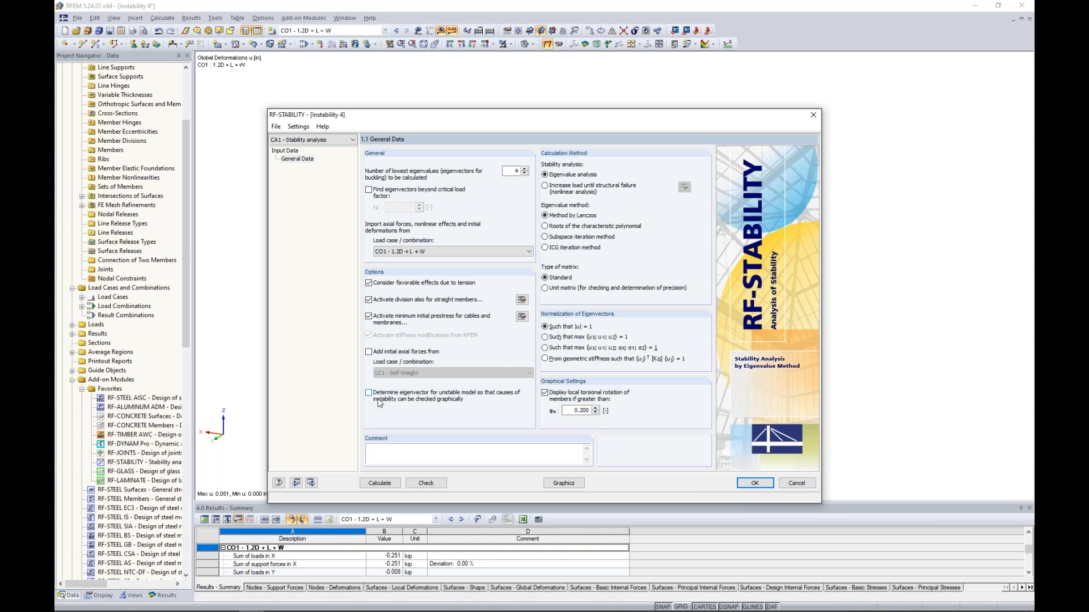
pyautogui.click(385, 485)
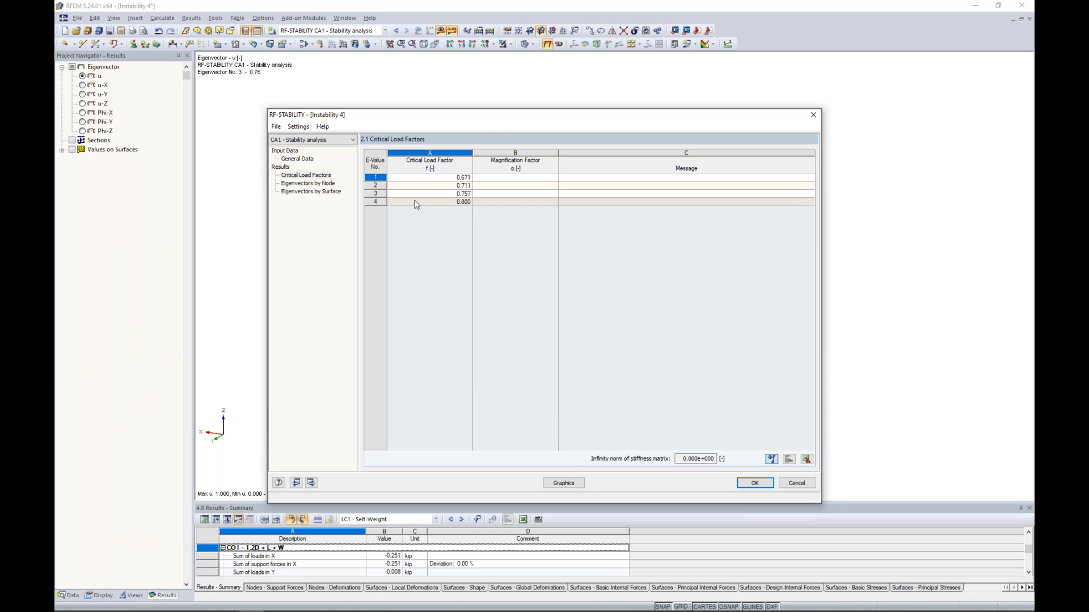
# Compare the critical load factors and buckling shapes of eigenvectors 1 to 4 on the tank
pyautogui.moveTo(485, 122); pyautogui.dragTo(516, 427)
pyautogui.click(454, 483)
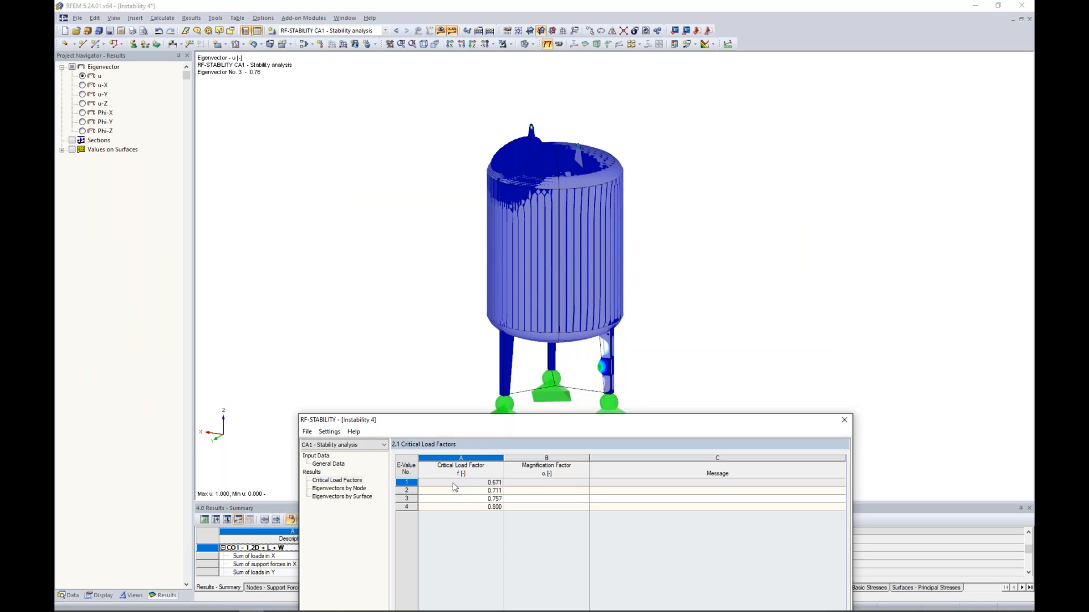
pyautogui.press('Down')
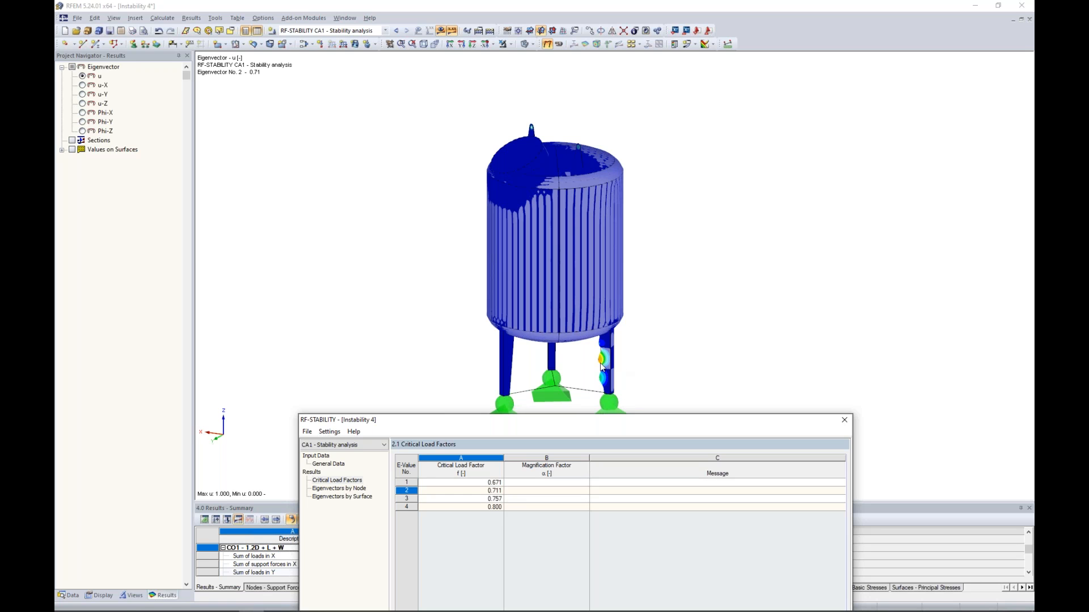
pyautogui.click(481, 499)
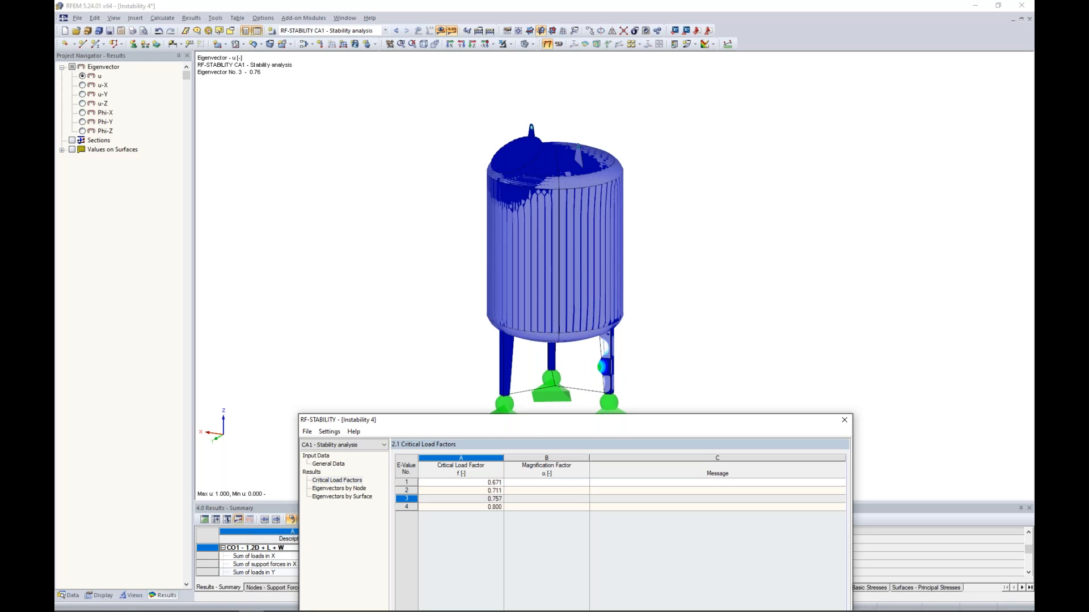
pyautogui.click(481, 507)
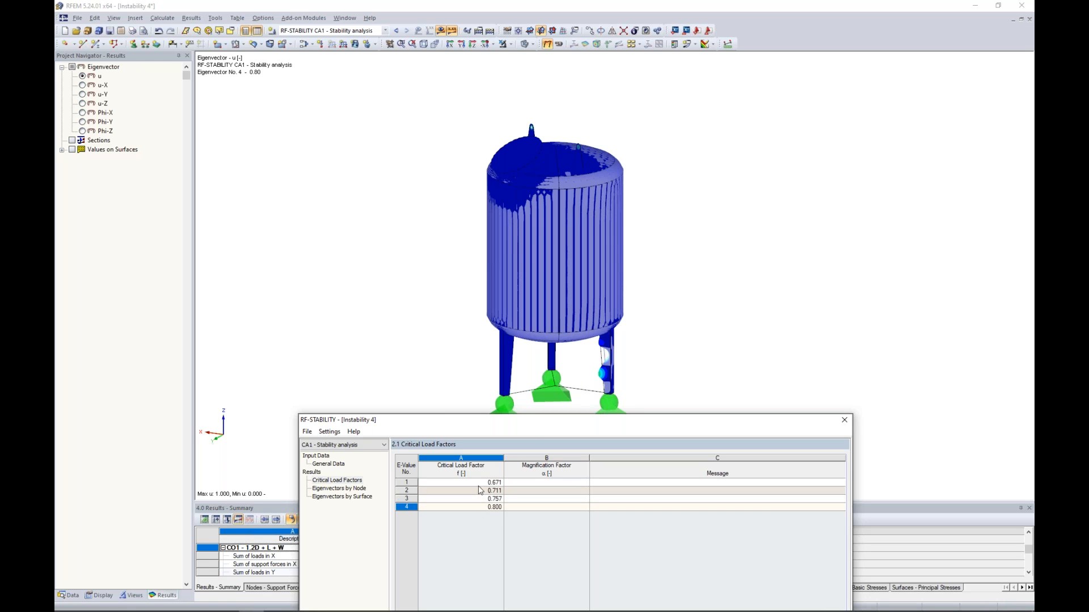
pyautogui.click(478, 483)
pyautogui.moveTo(512, 423); pyautogui.dragTo(555, 98)
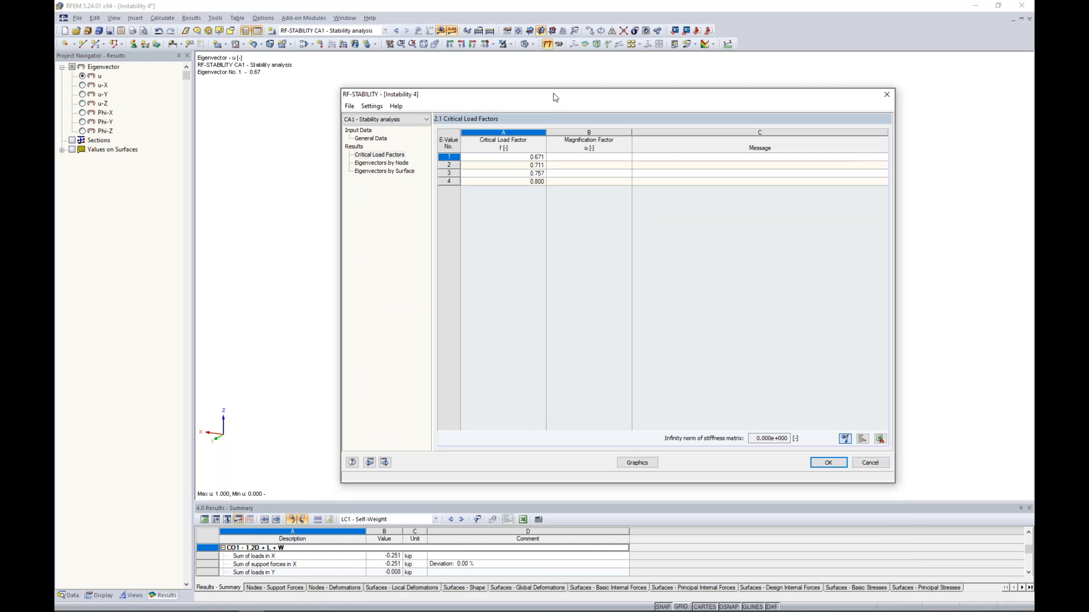
pyautogui.click(534, 159)
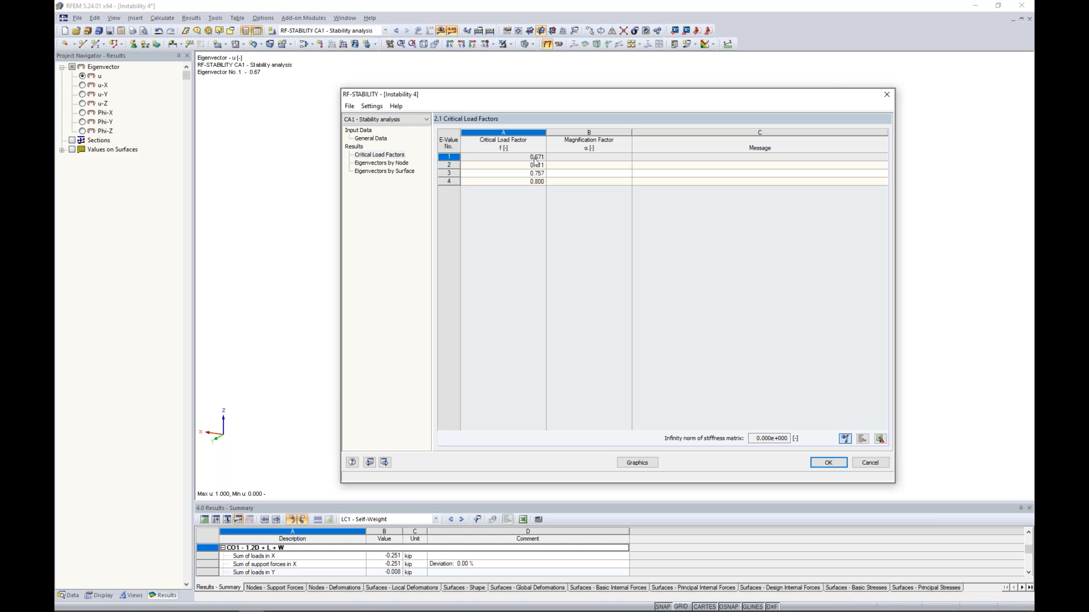
# Review the RF-STABILITY general data, show eigenvector 1 graphically on the solid model and examine the buckled leg up close
pyautogui.click(386, 139)
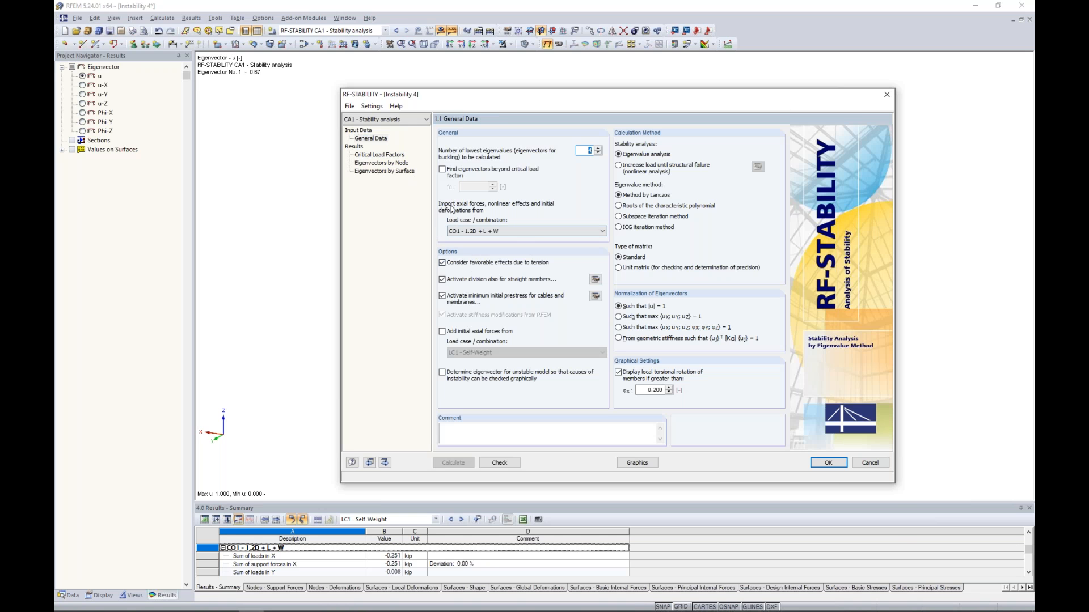
pyautogui.moveTo(488, 97); pyautogui.dragTo(489, 164)
pyautogui.moveTo(491, 216); pyautogui.dragTo(482, 443)
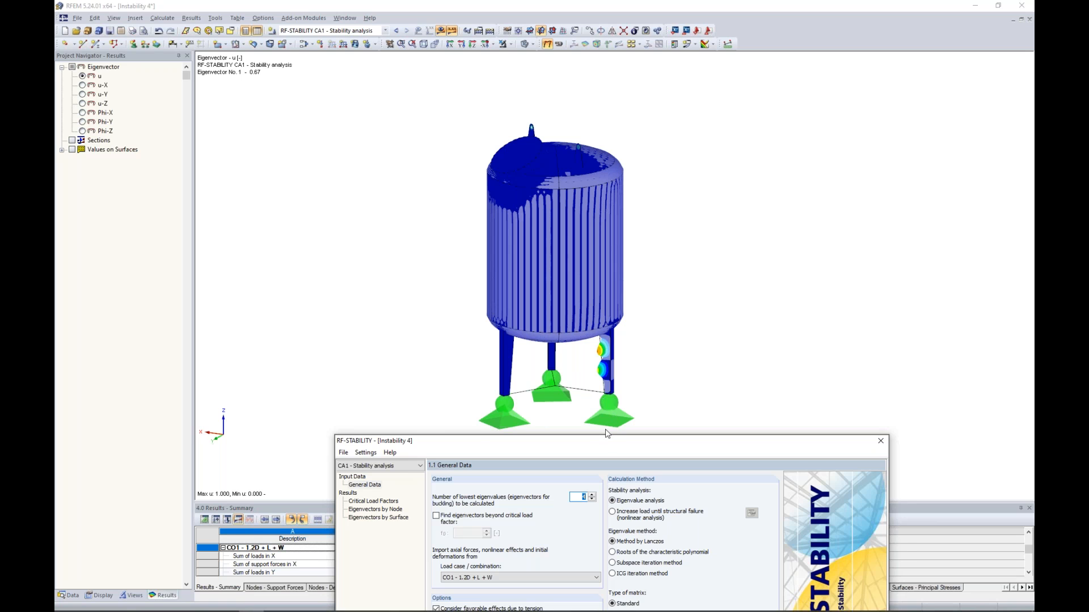
pyautogui.moveTo(605, 441); pyautogui.dragTo(599, 138)
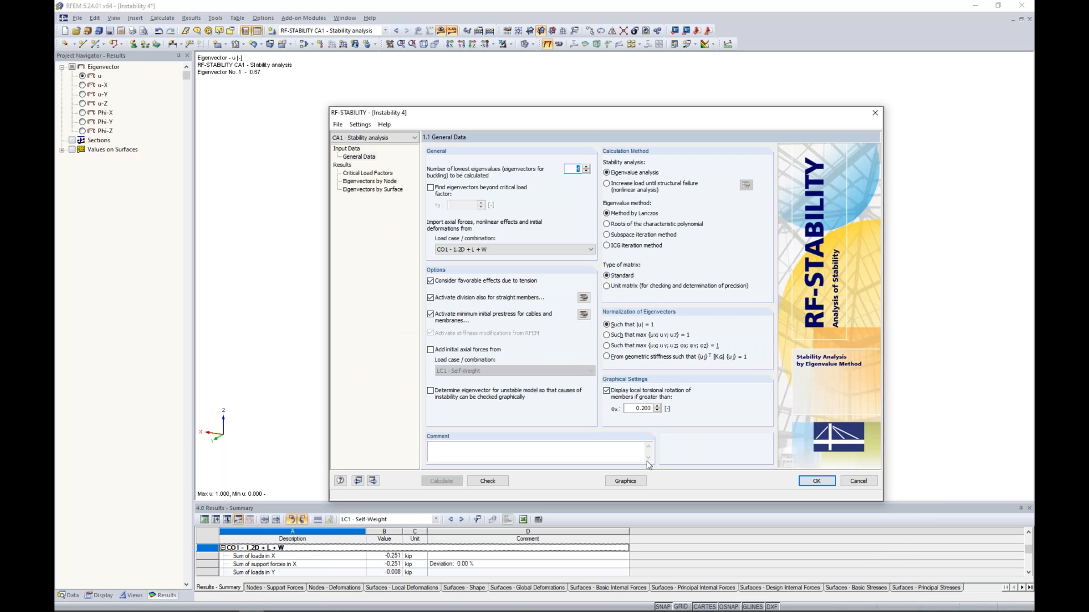
pyautogui.click(634, 481)
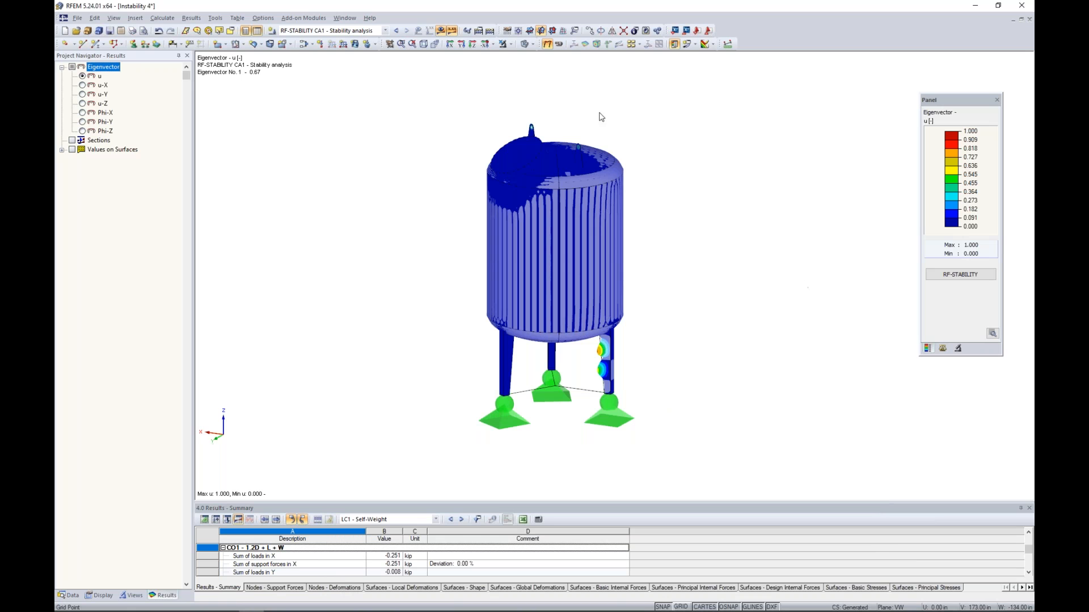
pyautogui.click(526, 45)
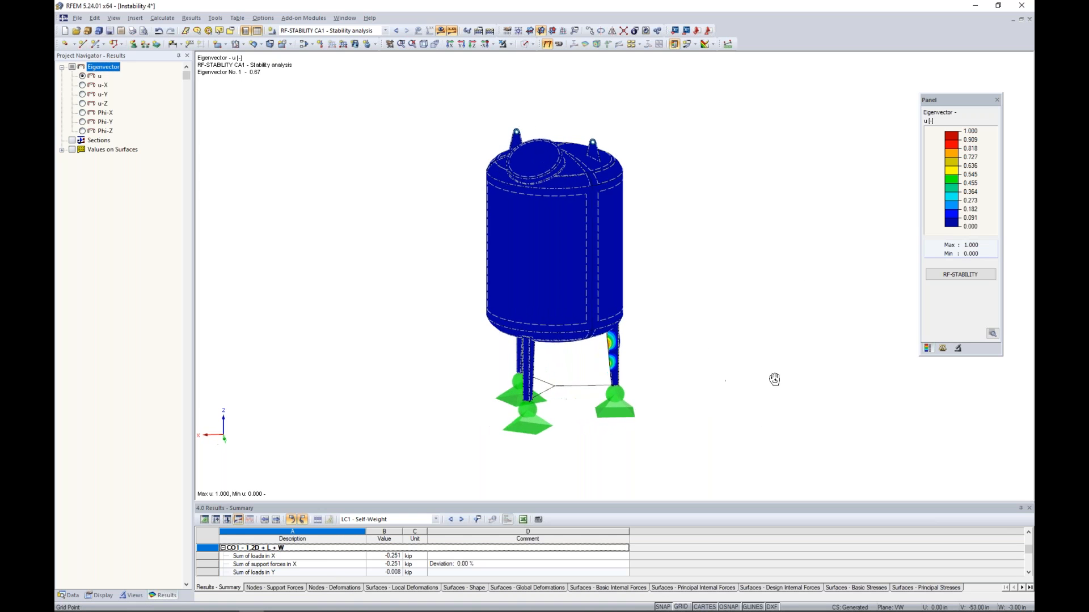
pyautogui.scroll(5, 598, 382)
pyautogui.keyDown('ctrl'); pyautogui.moveTo(634, 390); pyautogui.dragTo(758, 304, button='middle'); pyautogui.keyUp('ctrl')
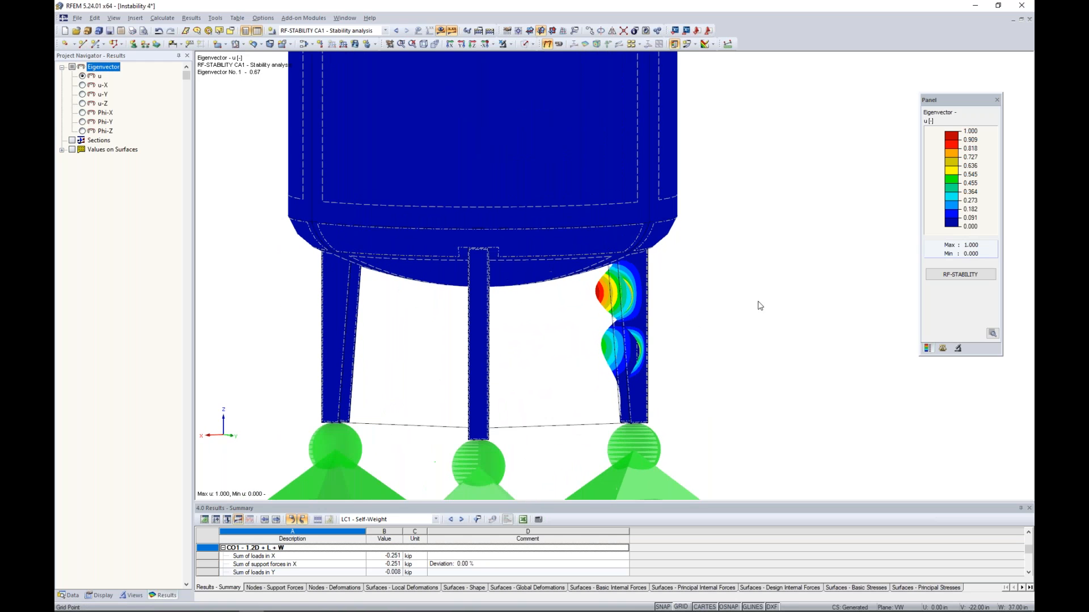
# Display eigenvectors 2 and 3 in turn to examine the local buckling of the tank leg
pyautogui.click(943, 348)
pyautogui.click(953, 135)
pyautogui.click(936, 150)
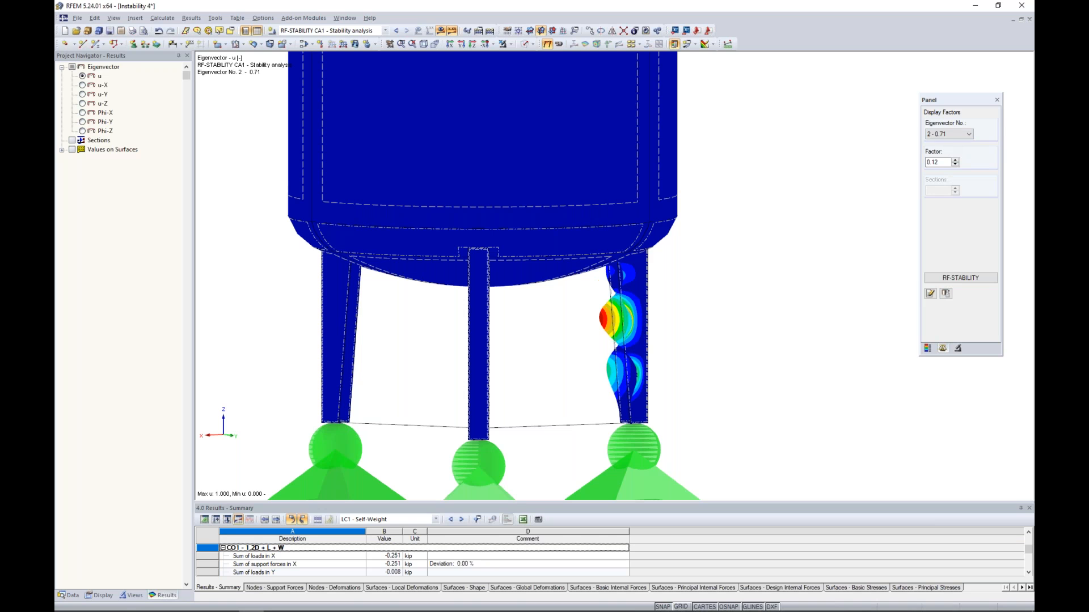
pyautogui.click(949, 135)
pyautogui.click(937, 157)
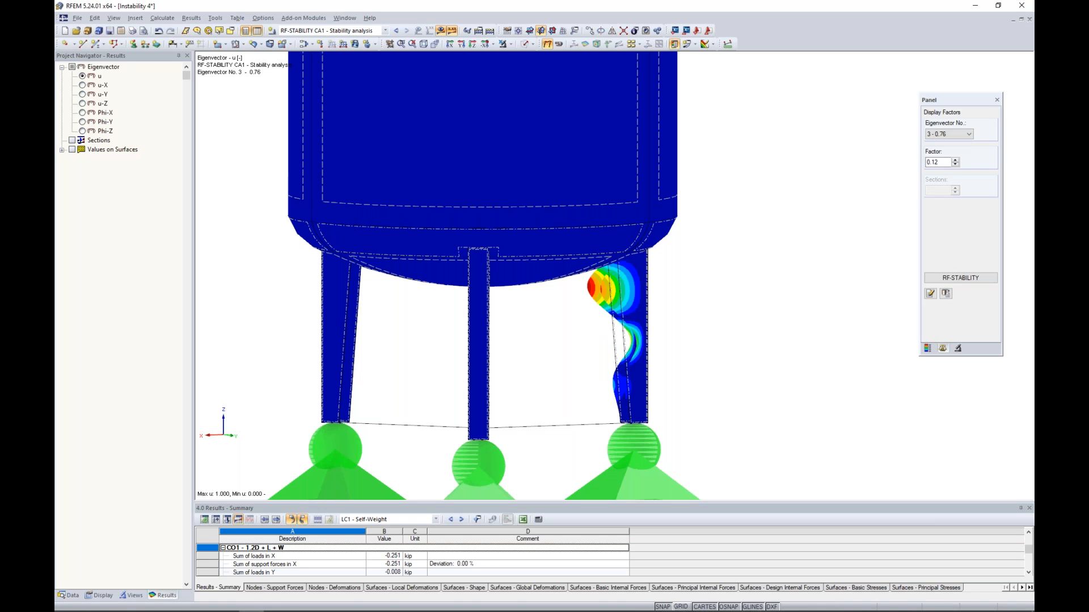
# Change the constant thickness of all the tank's leg surfaces together and accept deleting the existing results
pyautogui.moveTo(719, 378); pyautogui.dragTo(258, 321)
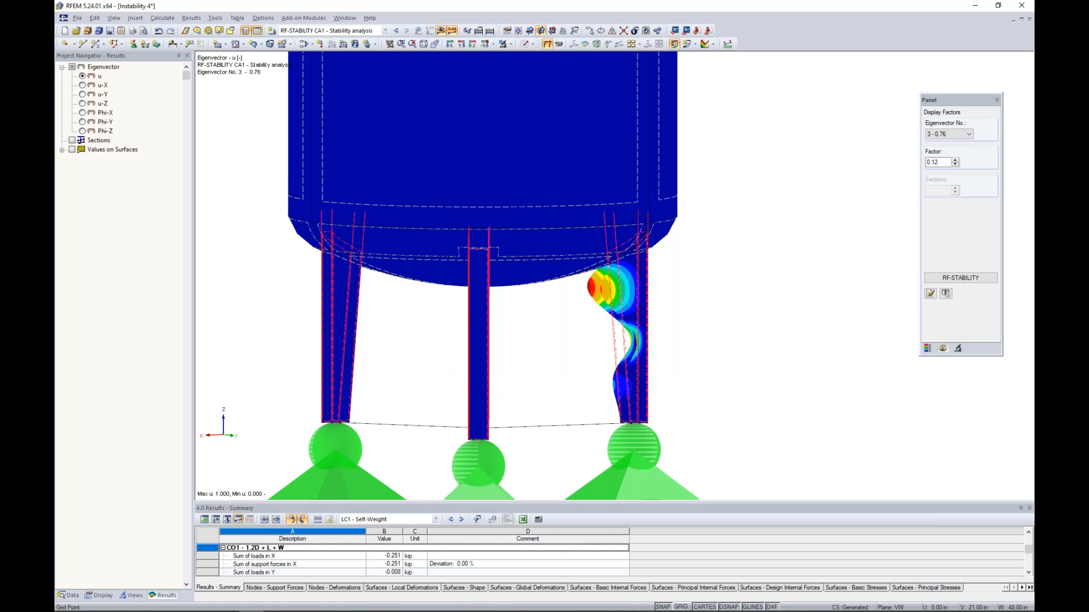
pyautogui.rightClick(628, 341)
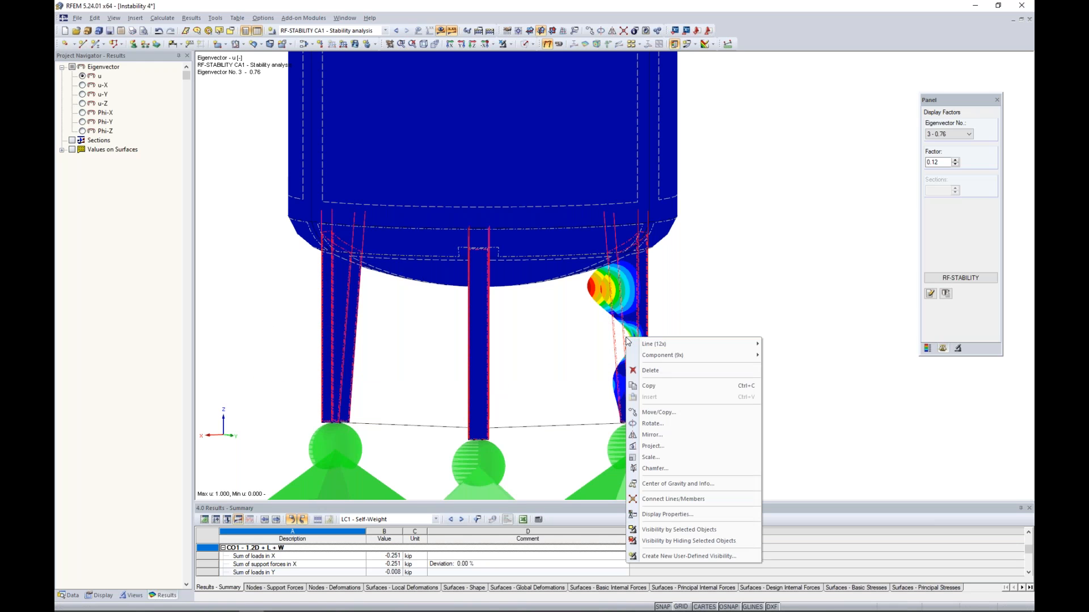
pyautogui.click(776, 355)
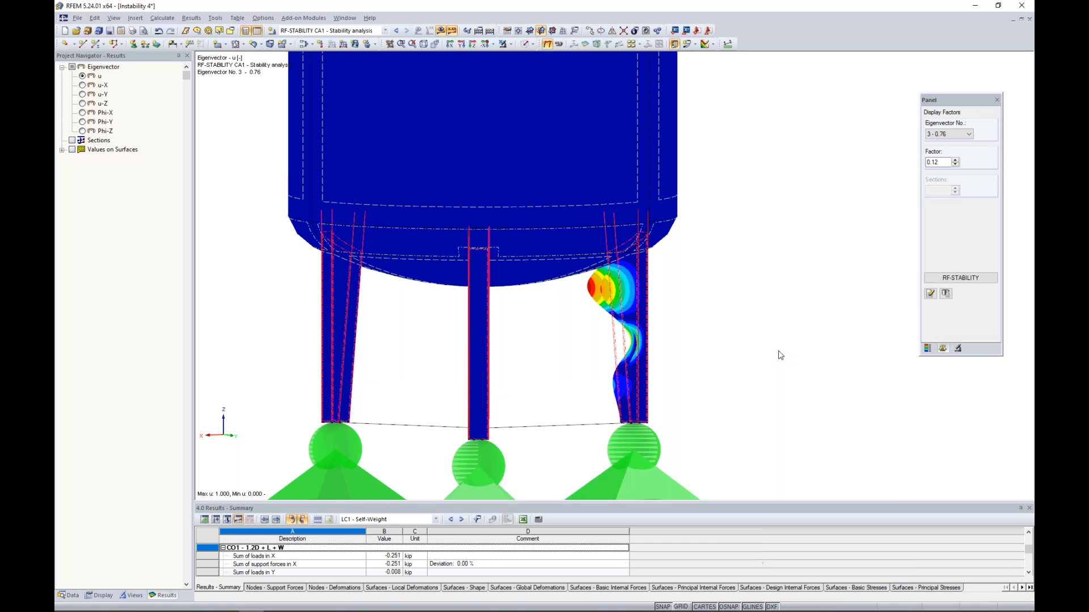
pyautogui.click(446, 358)
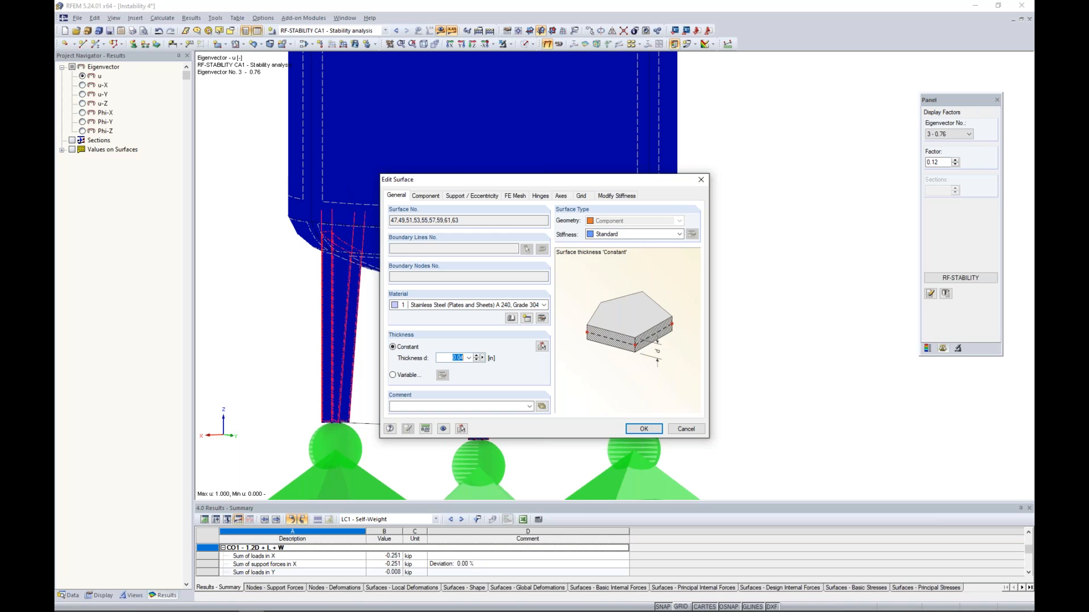
pyautogui.write('0')
pyautogui.click(646, 428)
pyautogui.click(526, 330)
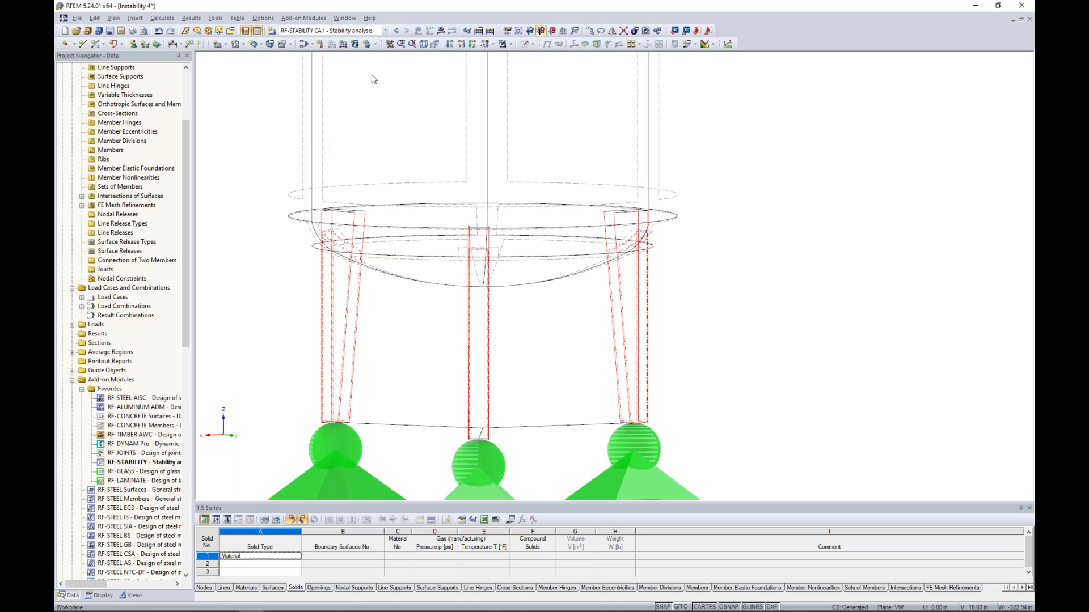
# Set CO1's method of analysis to second-order (P-Delta) and calculate the combination with the modified legs
pyautogui.click(305, 44)
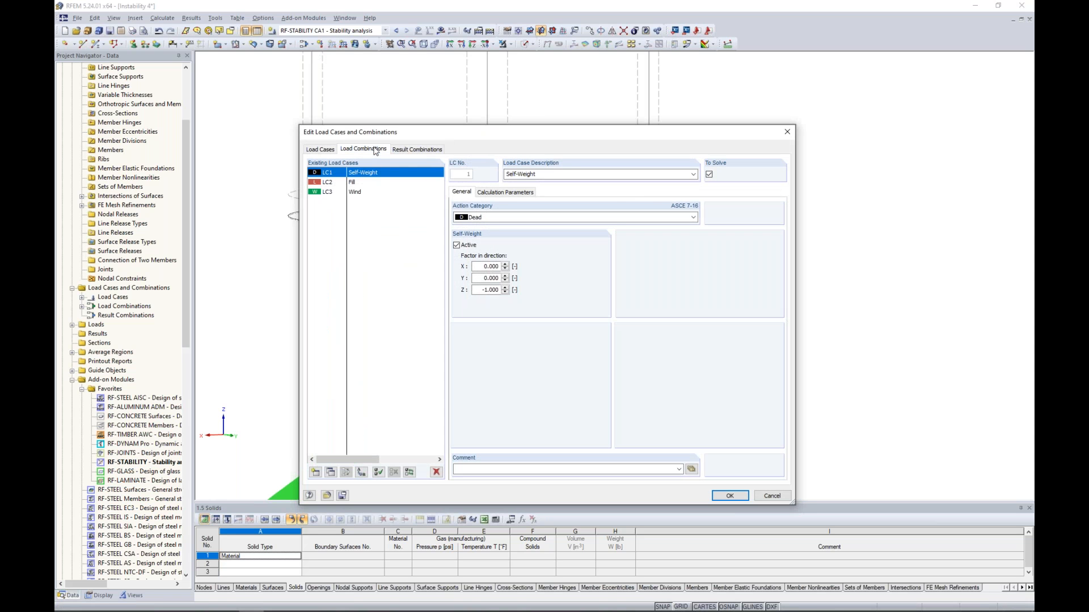
pyautogui.click(375, 150)
pyautogui.click(486, 193)
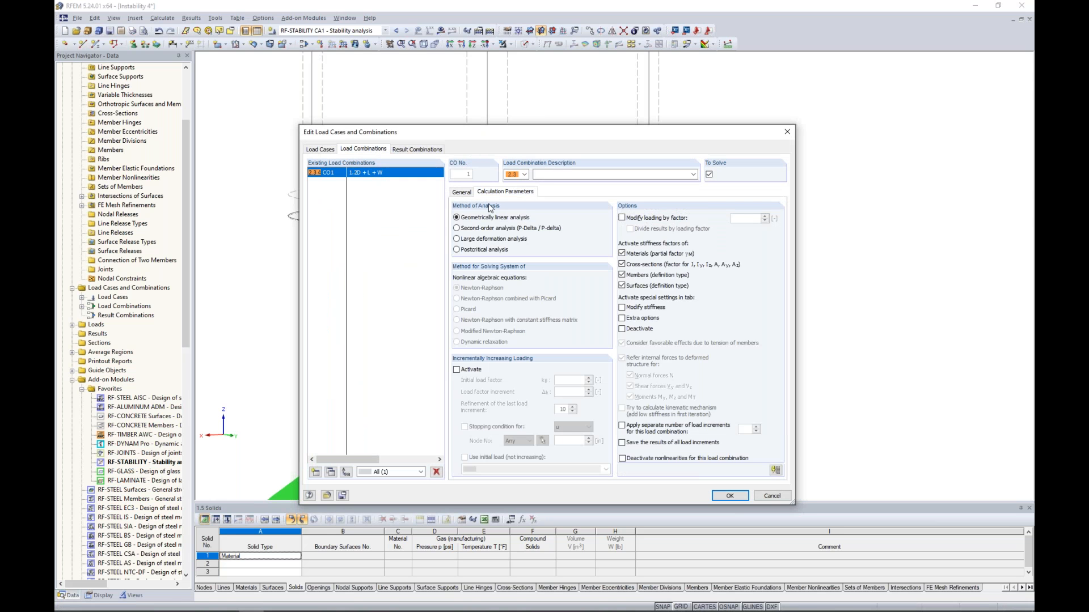
pyautogui.click(485, 228)
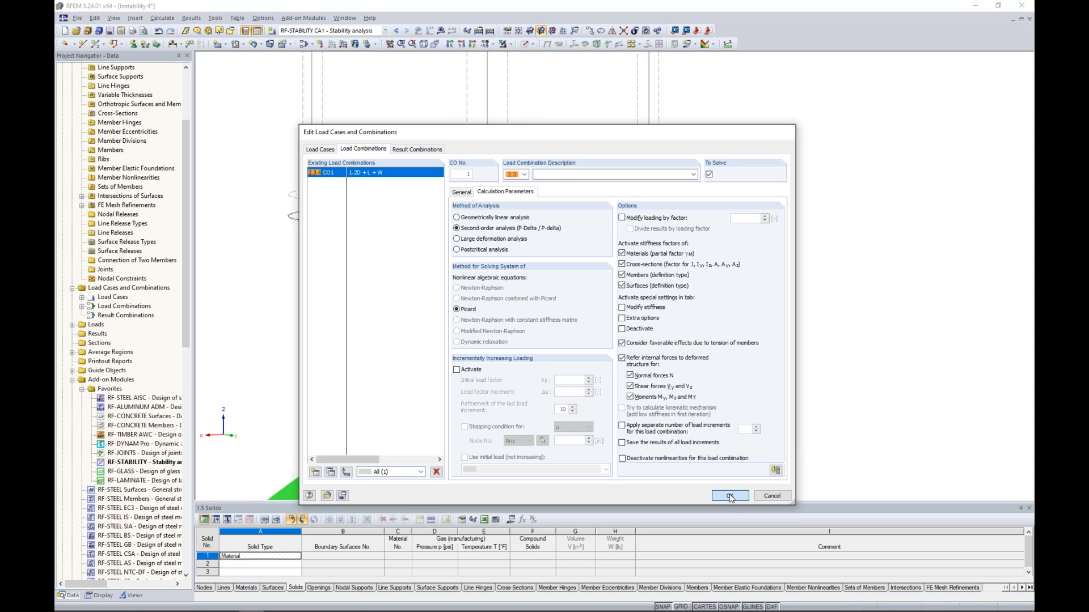
pyautogui.click(729, 496)
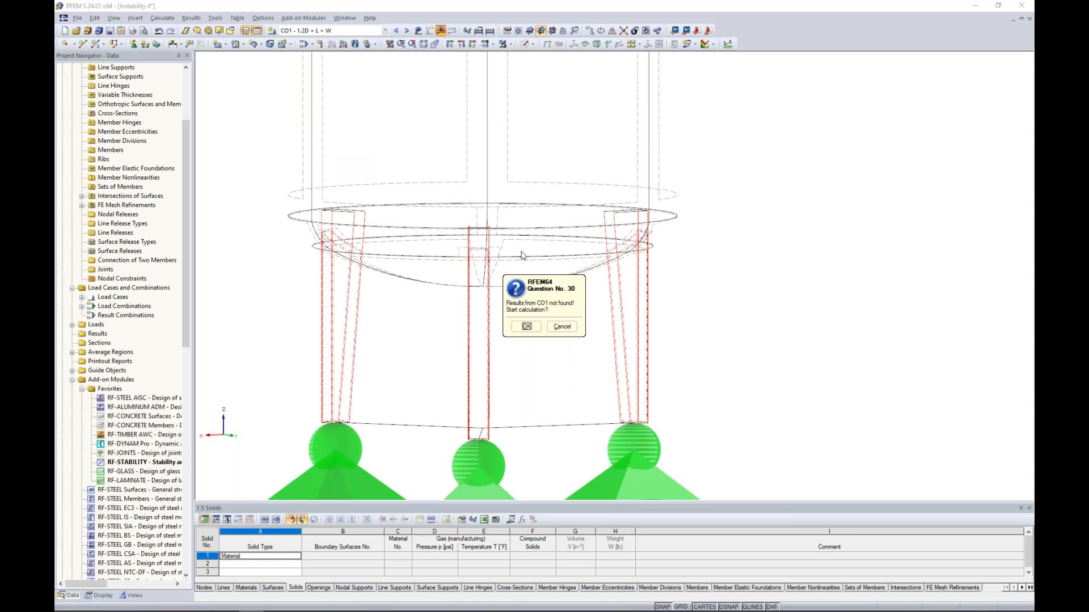
pyautogui.click(526, 326)
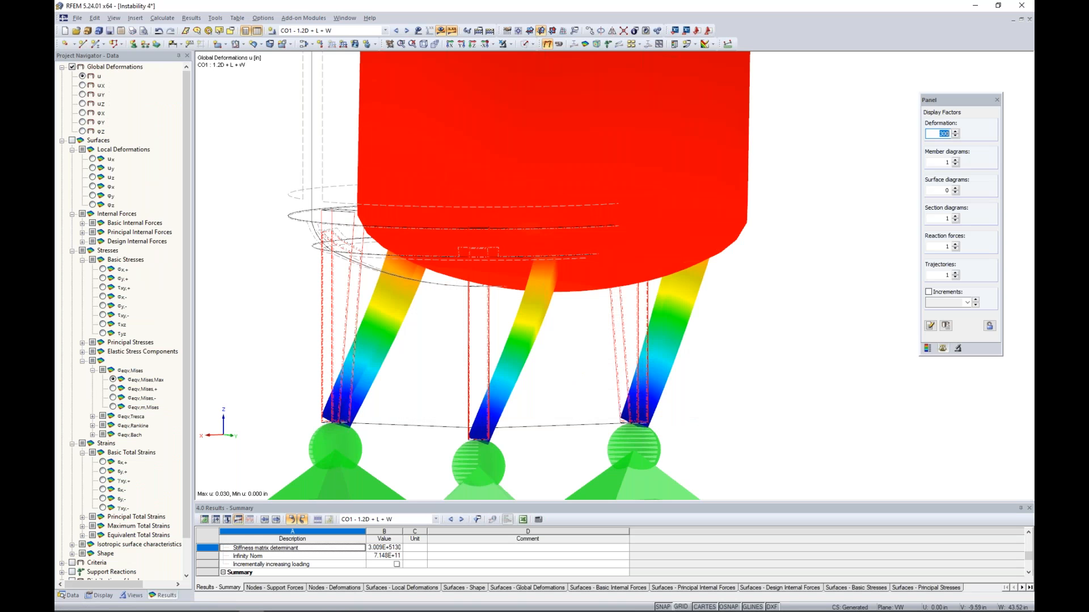
# Look over the whole deformed tank under CO1 and switch to the open Mesh 1 model
pyautogui.scroll(-4, 569, 316)
pyautogui.keyDown('ctrl'); pyautogui.moveTo(627, 301); pyautogui.dragTo(399, 292, button='middle'); pyautogui.keyUp('ctrl')
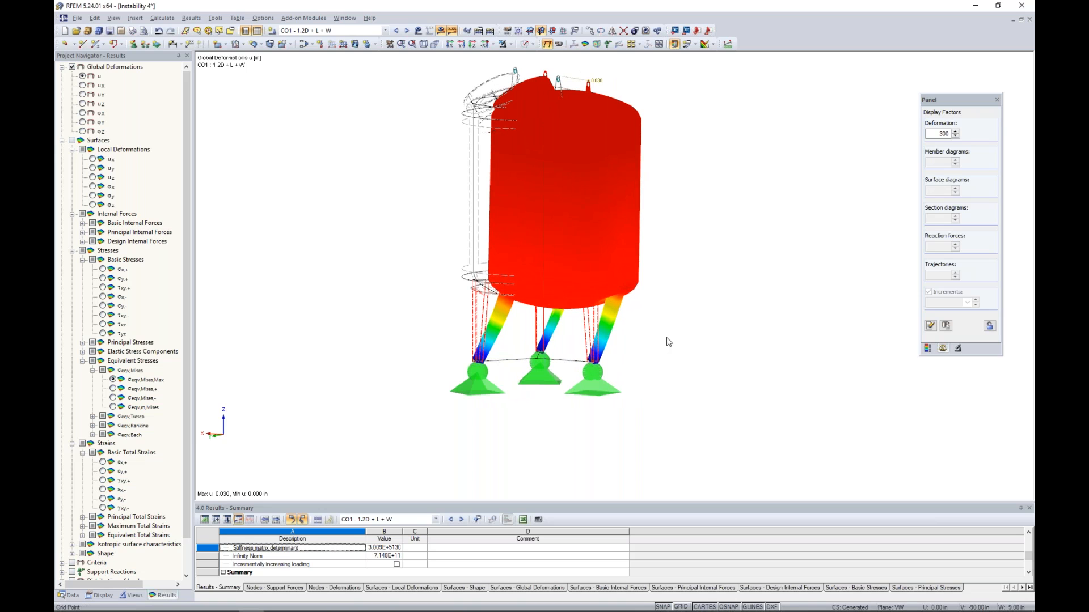
pyautogui.moveTo(680, 320); pyautogui.dragTo(671, 352, button='middle')
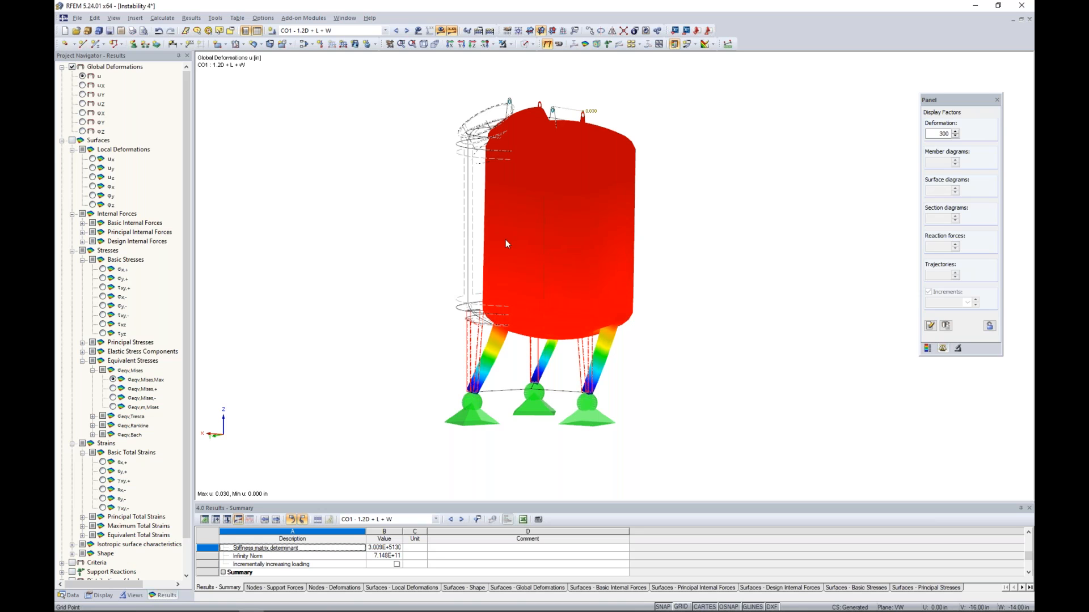
pyautogui.click(344, 18)
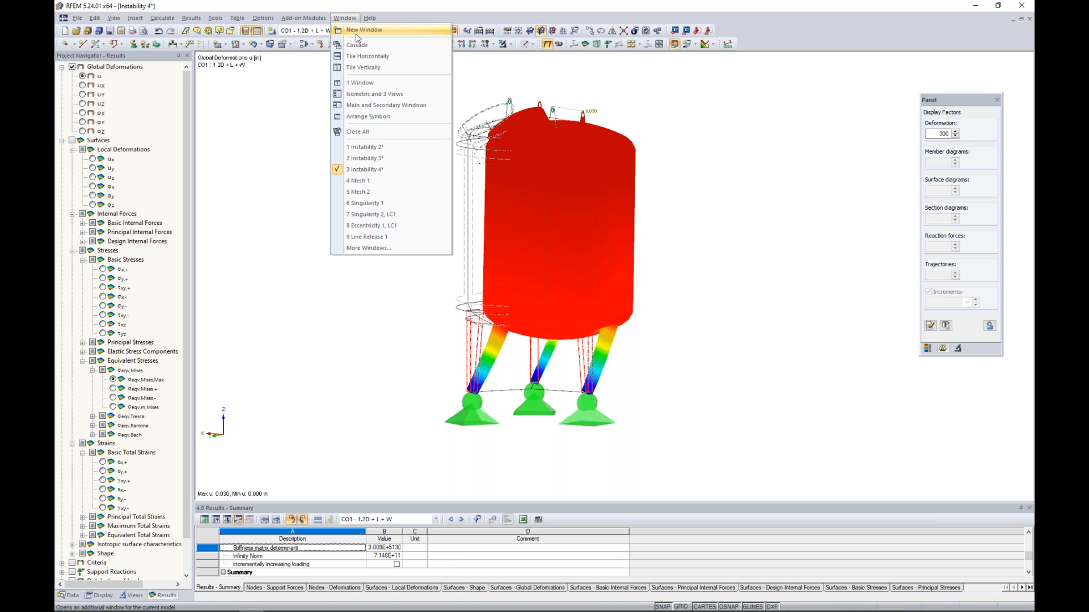
pyautogui.click(358, 182)
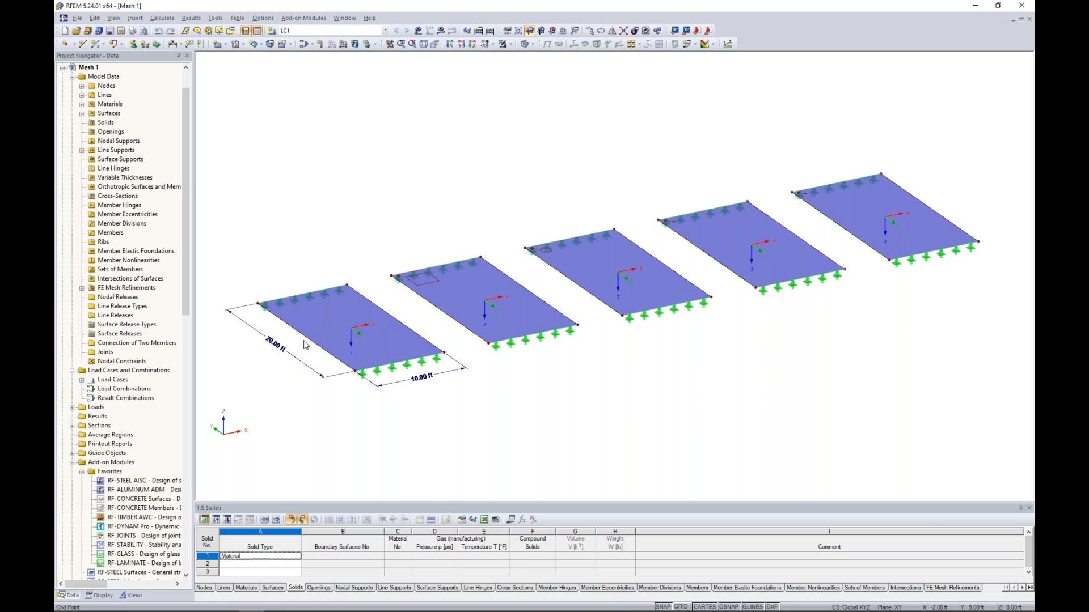
# Review the surface properties of the first plate and the line support along its edge, leaving both unchanged
pyautogui.doubleClick(343, 312)
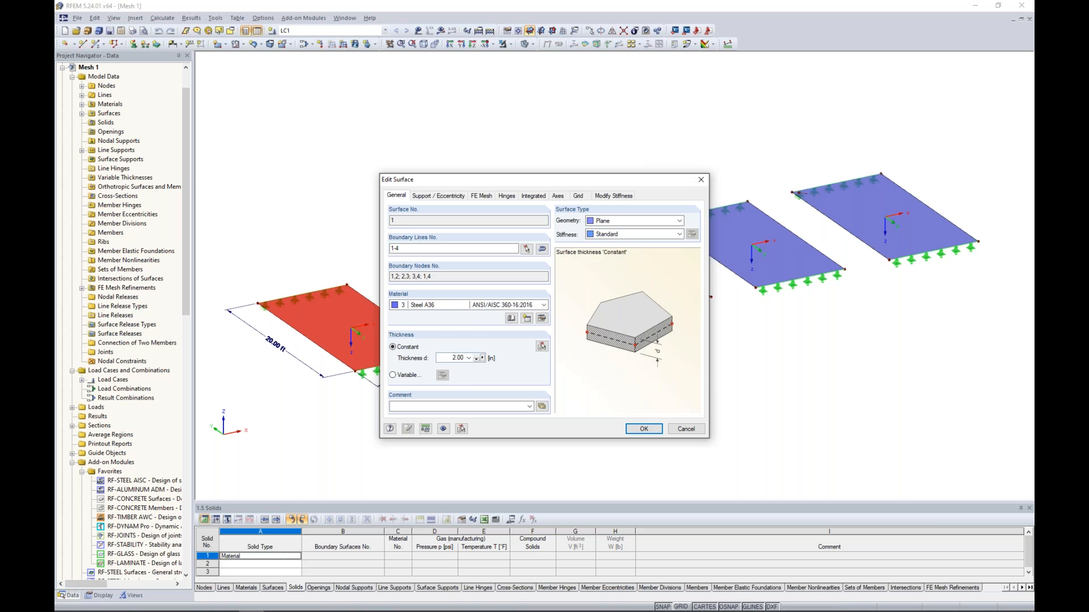
pyautogui.click(685, 429)
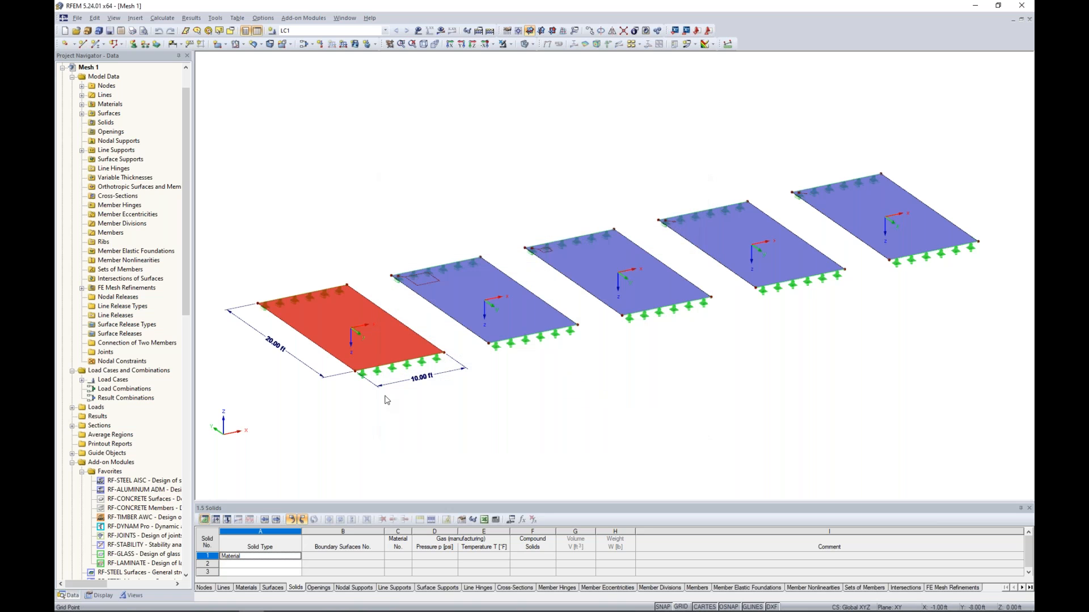
pyautogui.scroll(2, 397, 391)
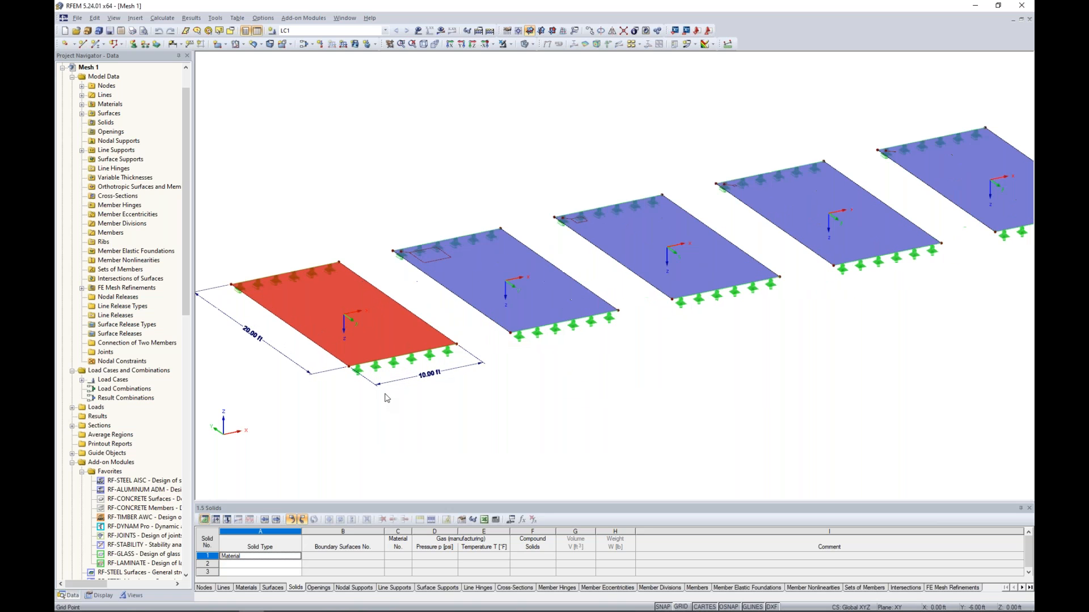
pyautogui.doubleClick(423, 367)
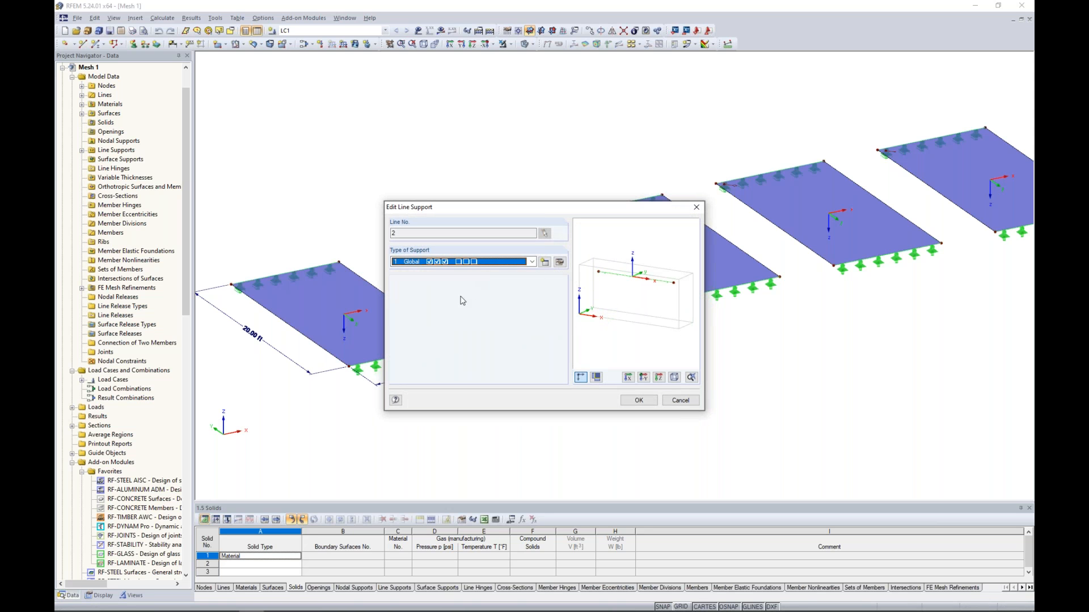
pyautogui.click(681, 400)
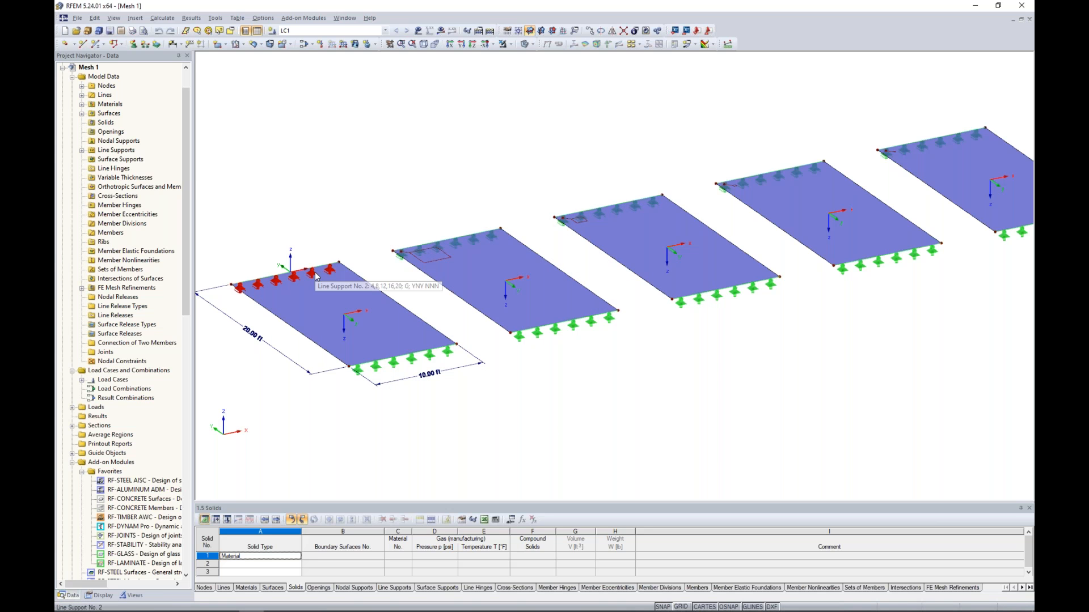
# Display the LC1 surface loads on all the plates for inspection and hide them again
pyautogui.click(418, 32)
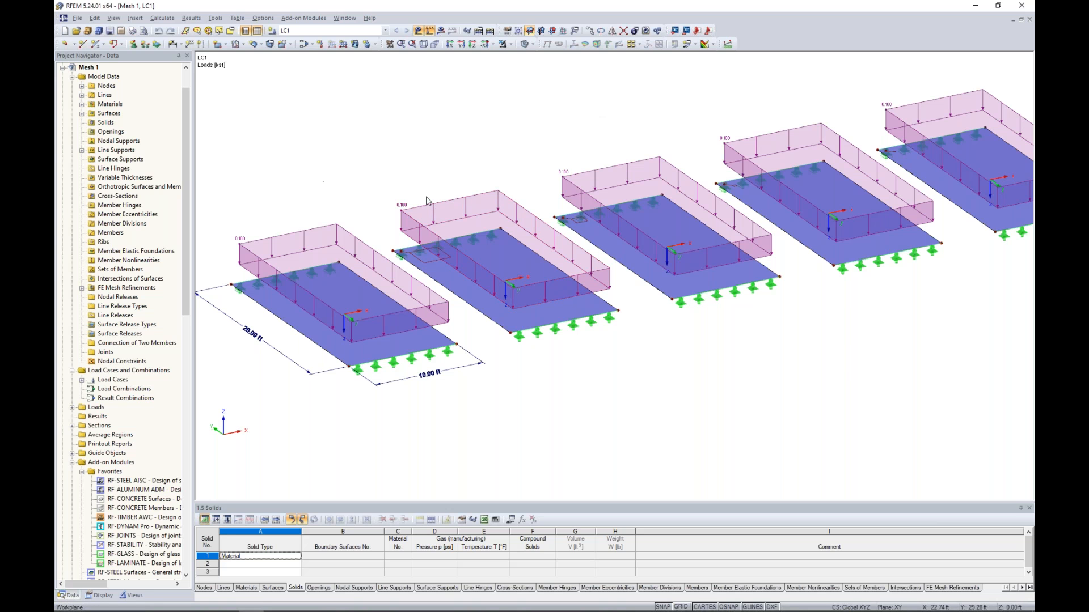
pyautogui.scroll(-2, 554, 142)
pyautogui.moveTo(546, 145); pyautogui.dragTo(544, 174, button='middle')
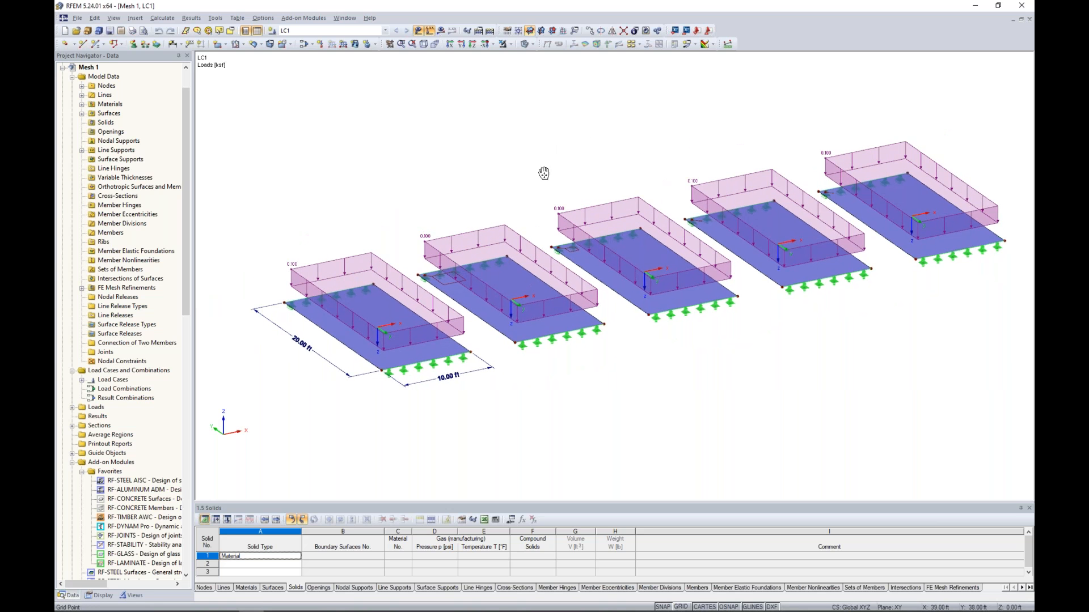
pyautogui.click(418, 31)
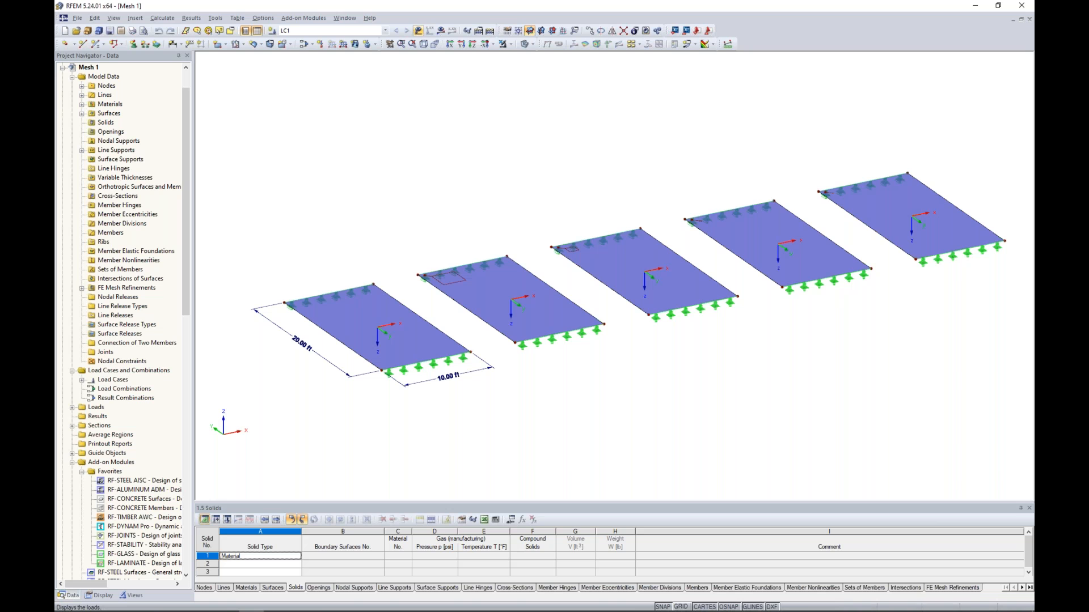
# Display the plates in wireframe and regenerate the FE mesh with the existing mesh settings
pyautogui.click(525, 44)
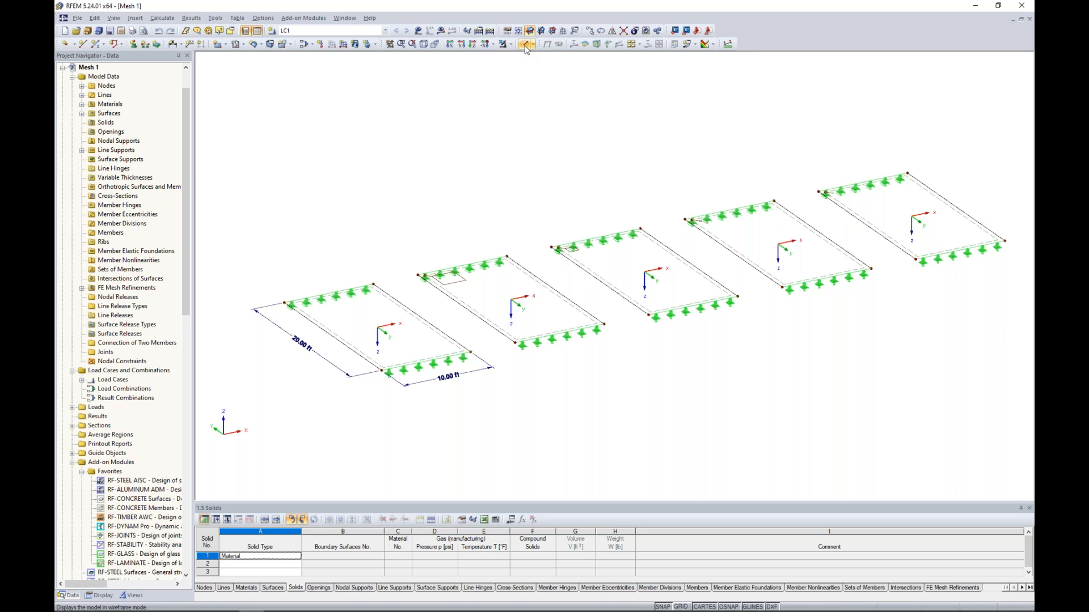
pyautogui.click(162, 18)
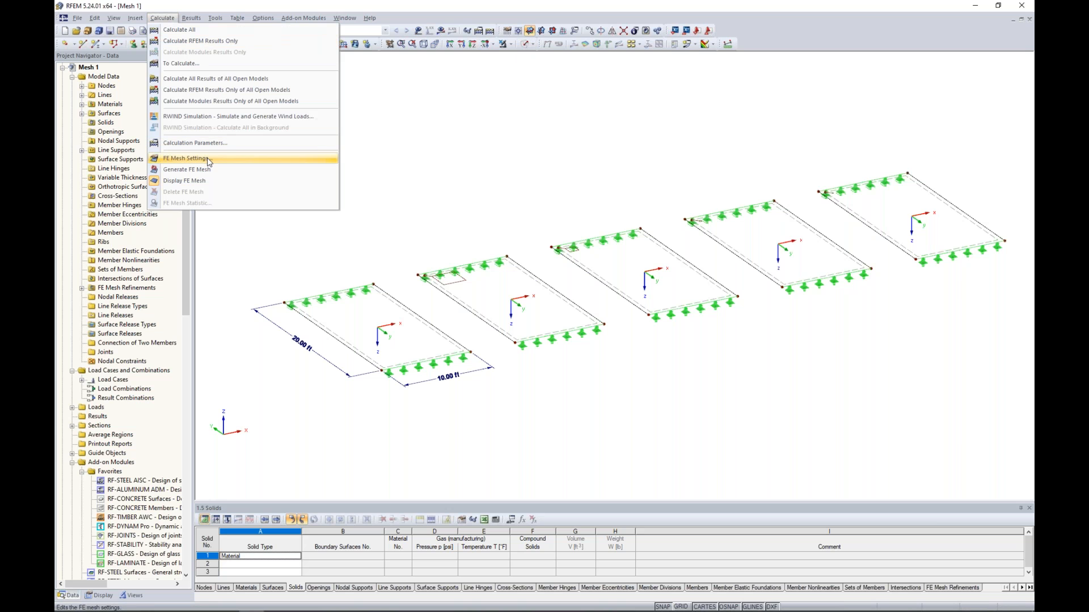
pyautogui.click(187, 159)
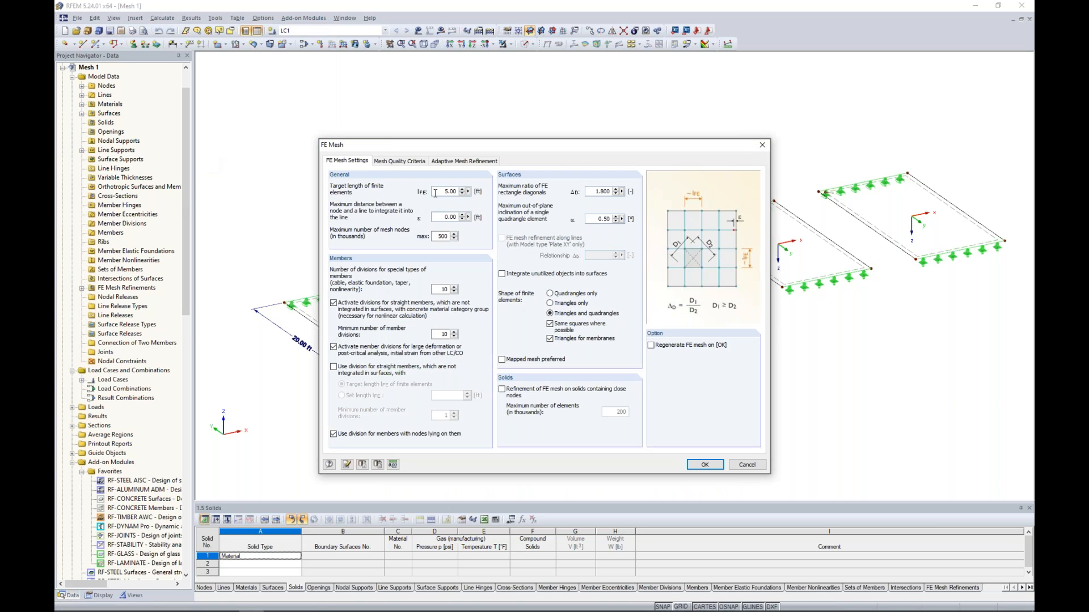
pyautogui.click(652, 345)
pyautogui.click(713, 468)
# Examine the generated FE mesh up close on the first plate and compare it with the neighbouring plates
pyautogui.scroll(3, 687, 413)
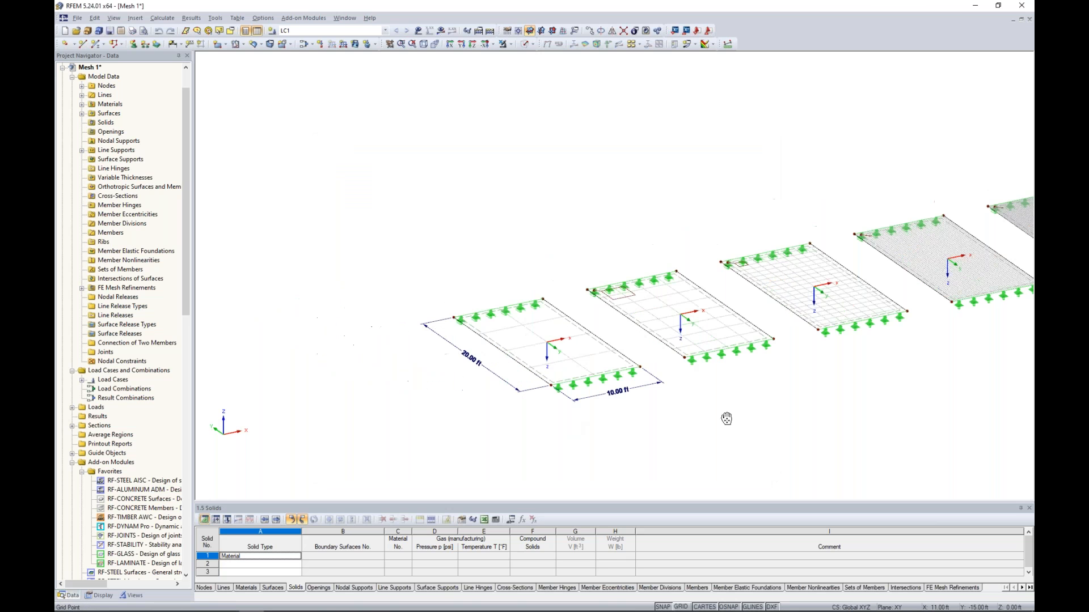
pyautogui.scroll(2, 605, 388)
pyautogui.scroll(3, 605, 389)
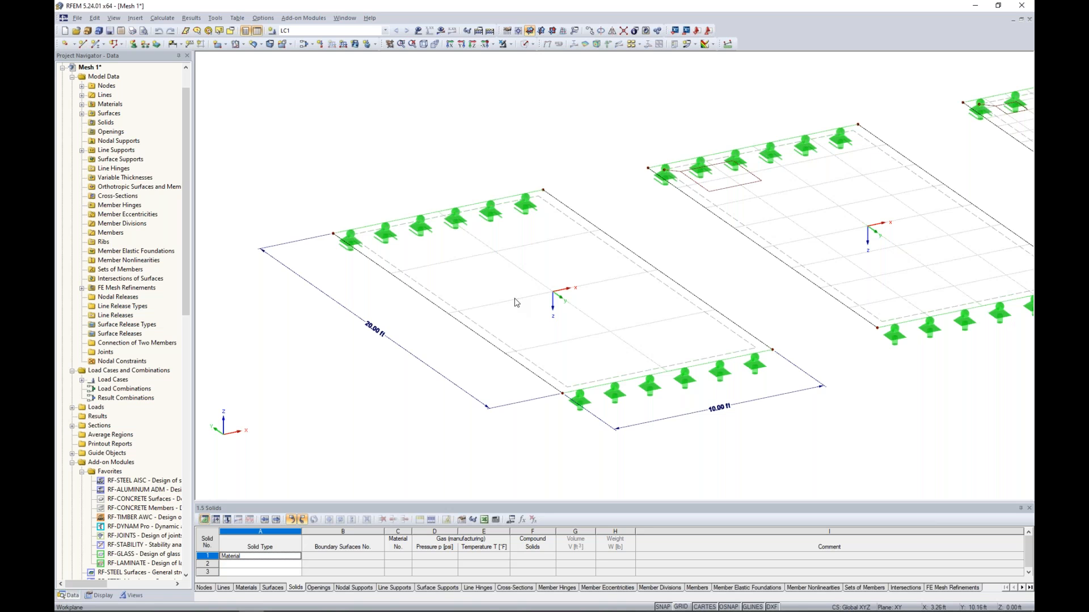
pyautogui.moveTo(536, 315); pyautogui.dragTo(493, 318, button='middle')
pyautogui.scroll(2, 492, 319)
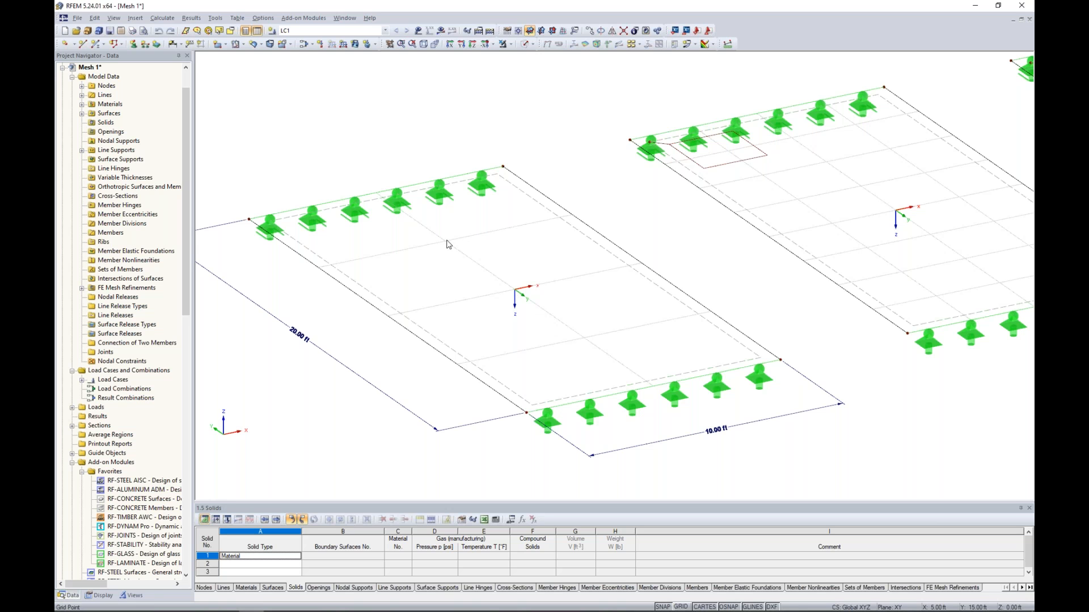
pyautogui.scroll(-3, 448, 244)
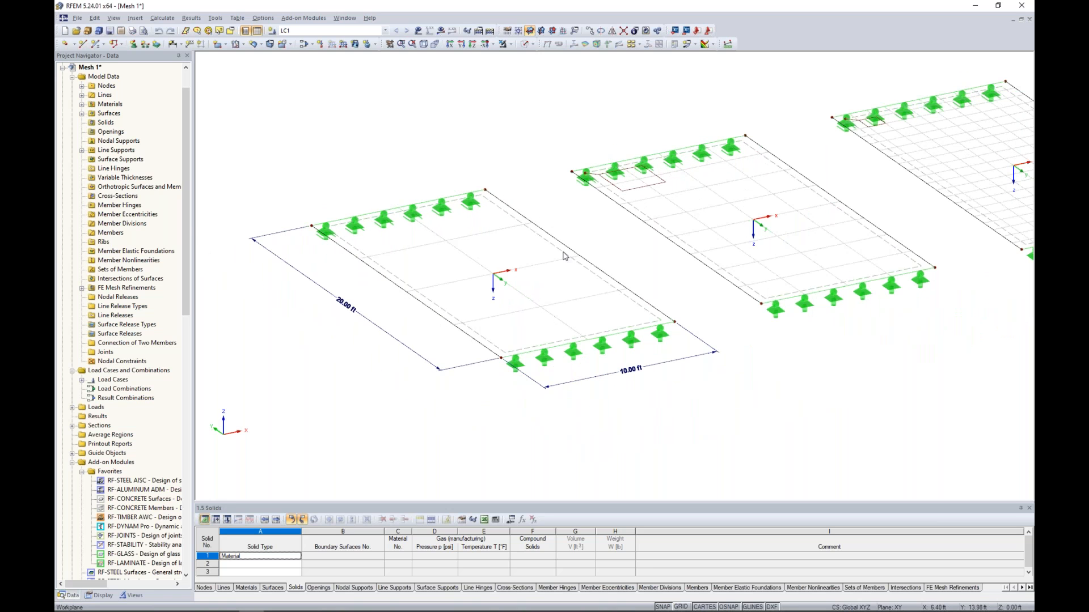
pyautogui.moveTo(561, 245); pyautogui.dragTo(520, 343, button='middle')
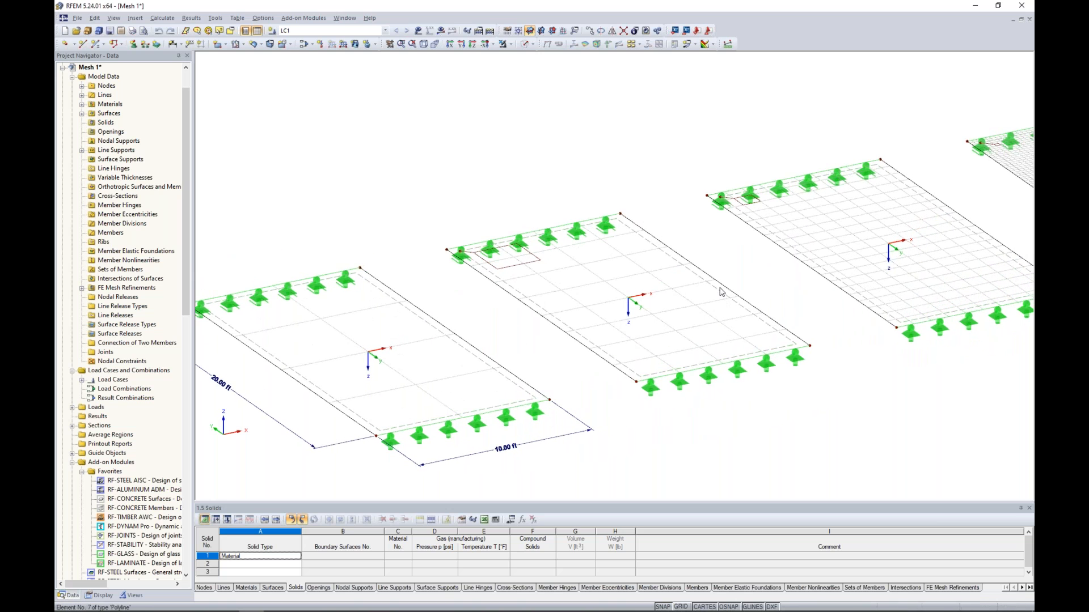
# Check the FE mesh refinement assigned to the second plate, including its target FE length, and leave it unchanged
pyautogui.doubleClick(537, 264)
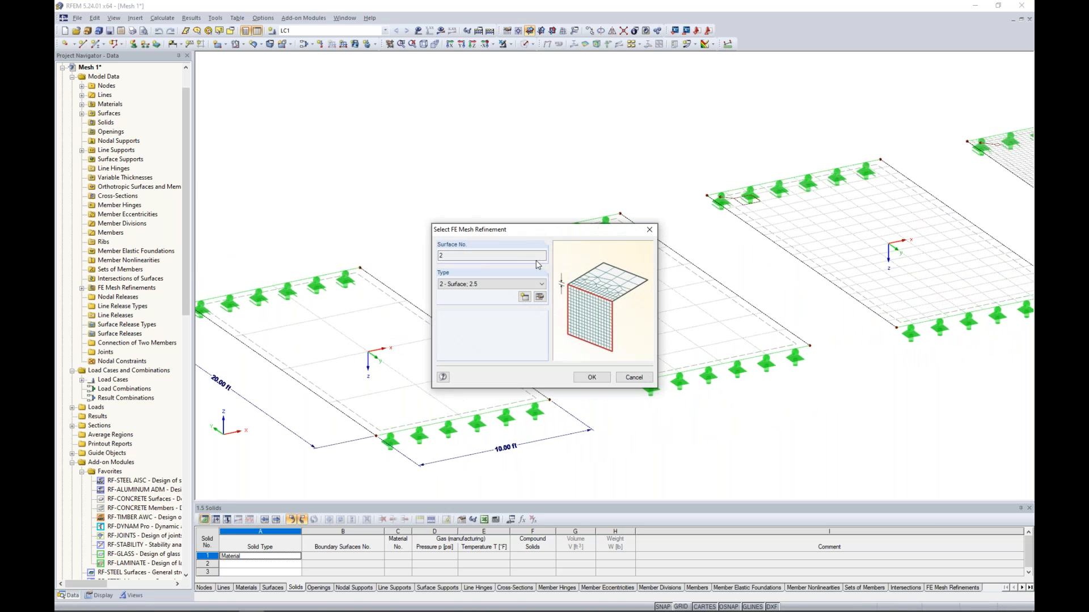
pyautogui.click(649, 229)
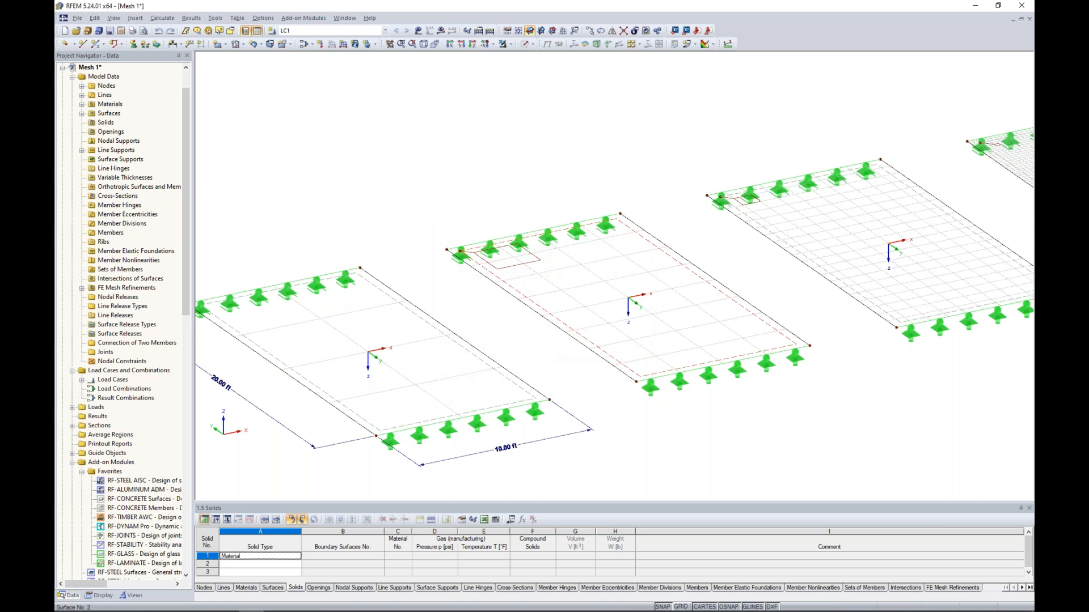
pyautogui.rightClick(689, 273)
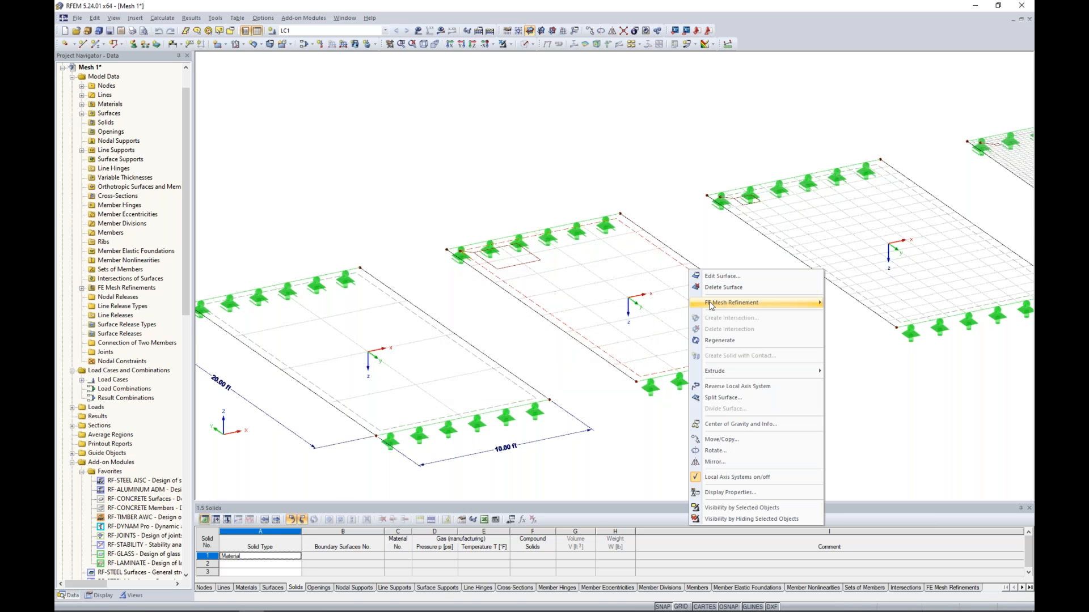
pyautogui.moveTo(713, 305)
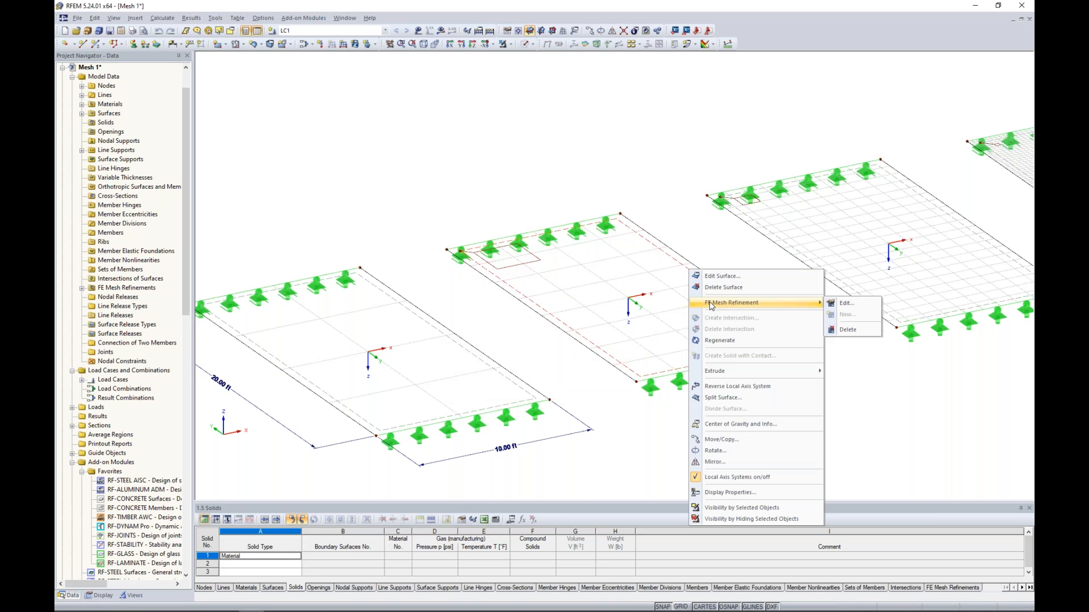
pyautogui.click(845, 303)
pyautogui.click(617, 320)
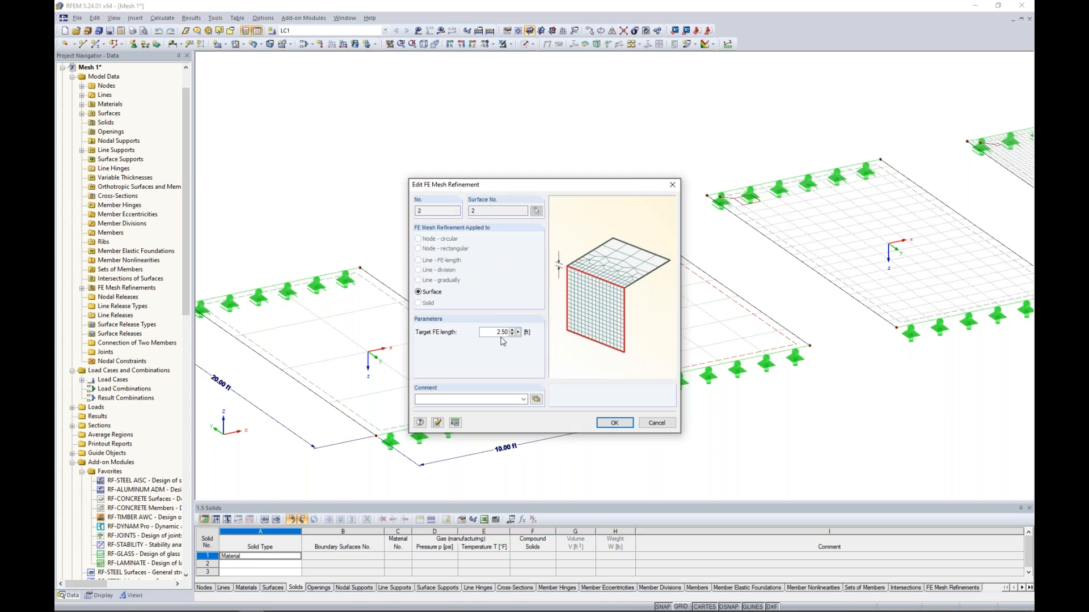
pyautogui.click(656, 423)
pyautogui.click(605, 343)
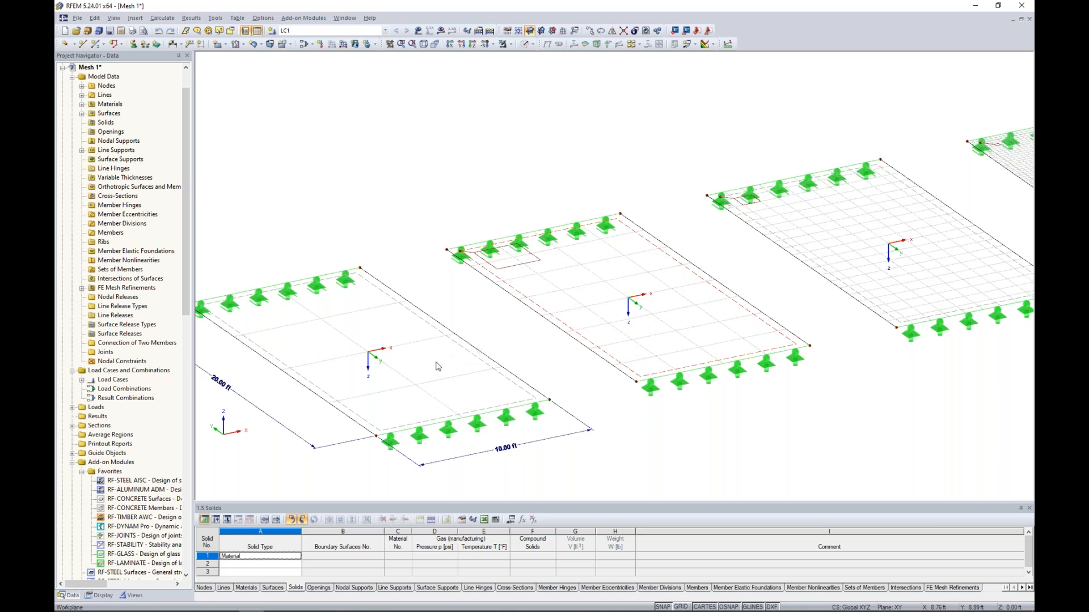
# Examine the progressively finer meshes on the remaining plates and check the last plate's mesh refinement
pyautogui.moveTo(723, 328); pyautogui.dragTo(476, 306, button='middle')
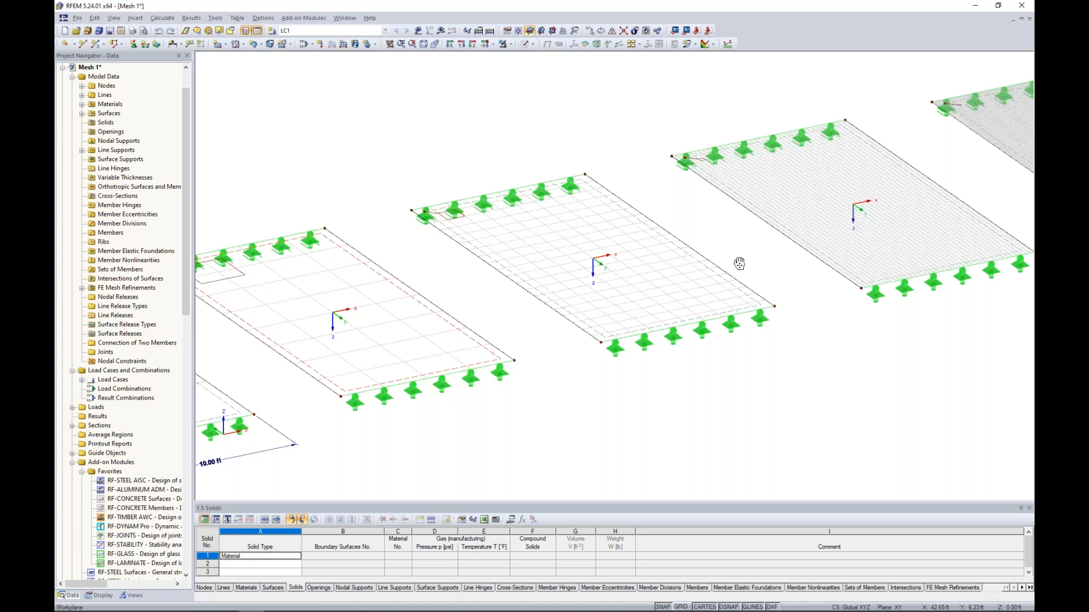
pyautogui.moveTo(506, 302); pyautogui.dragTo(494, 348, button='middle')
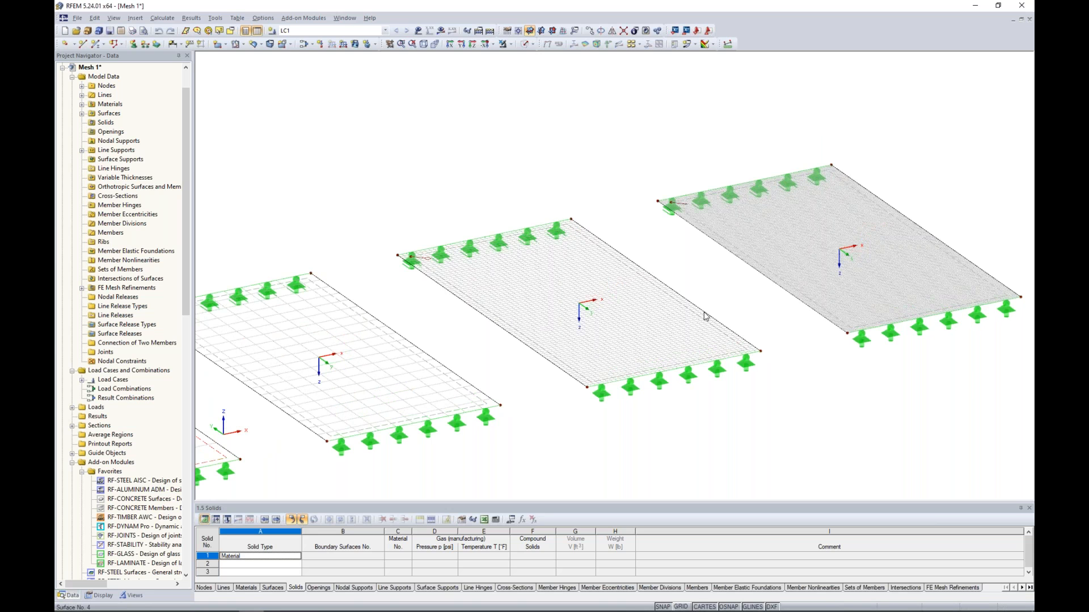
pyautogui.scroll(5, 579, 284)
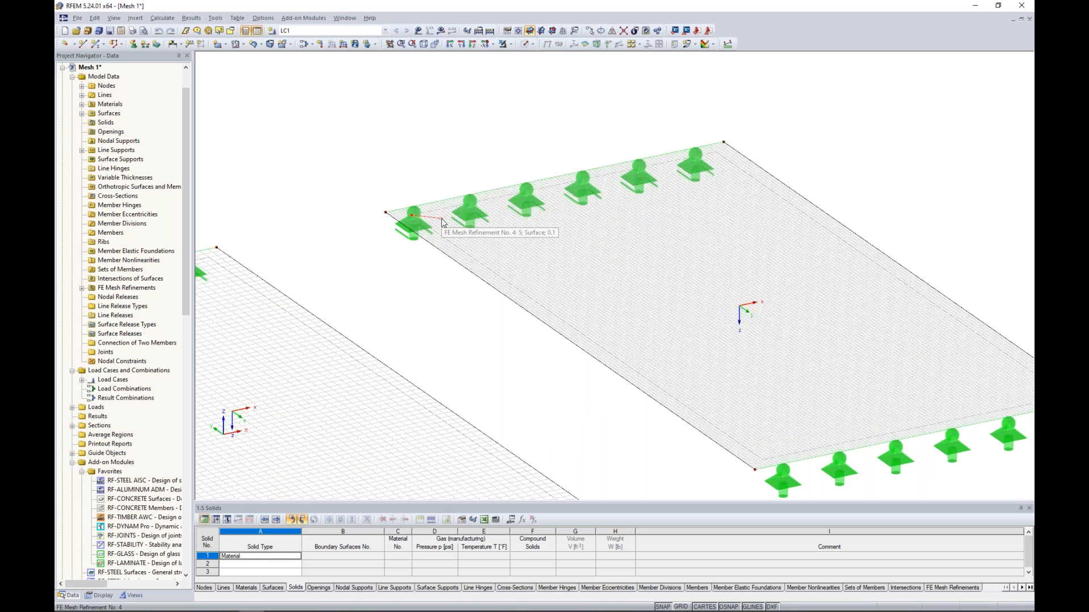
pyautogui.scroll(-6, 443, 222)
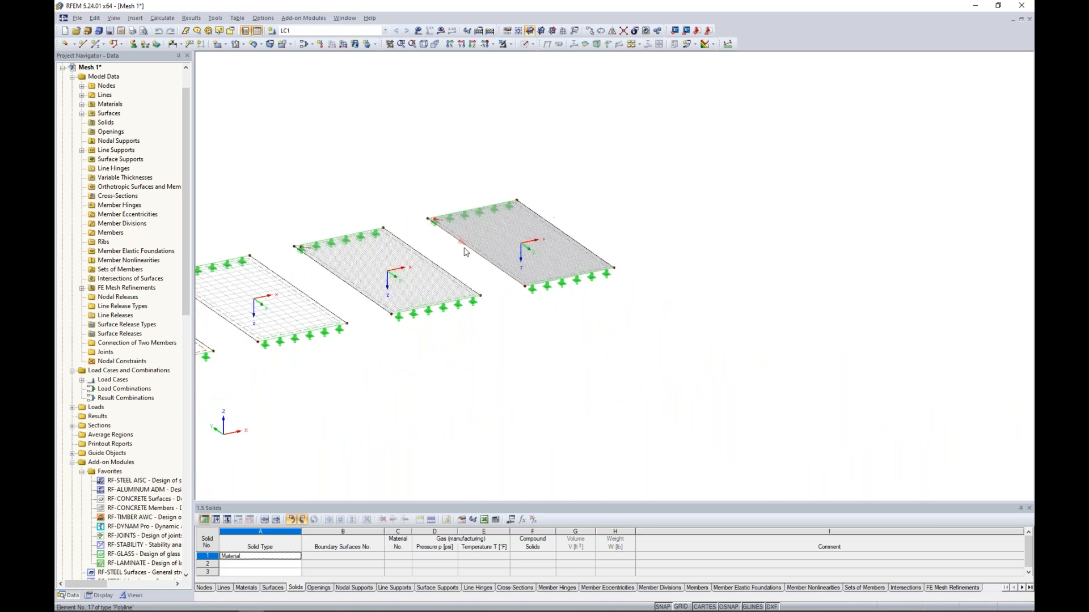
pyautogui.moveTo(495, 308); pyautogui.dragTo(808, 339, button='middle')
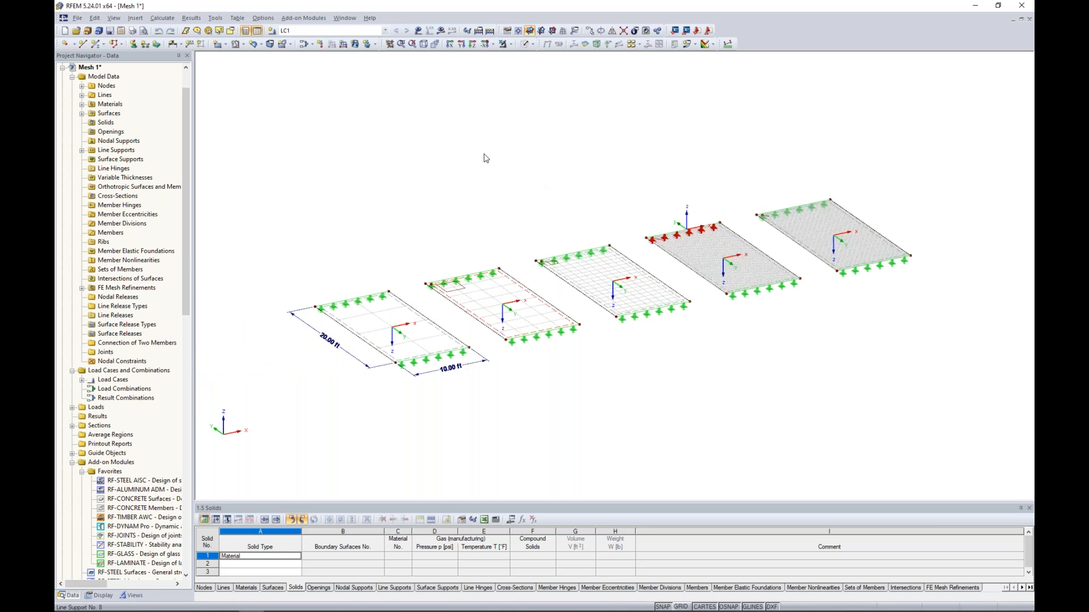
# Calculate LC1 and hide the section diagrams so the m-y moments show as colour bands on the plates
pyautogui.click(440, 30)
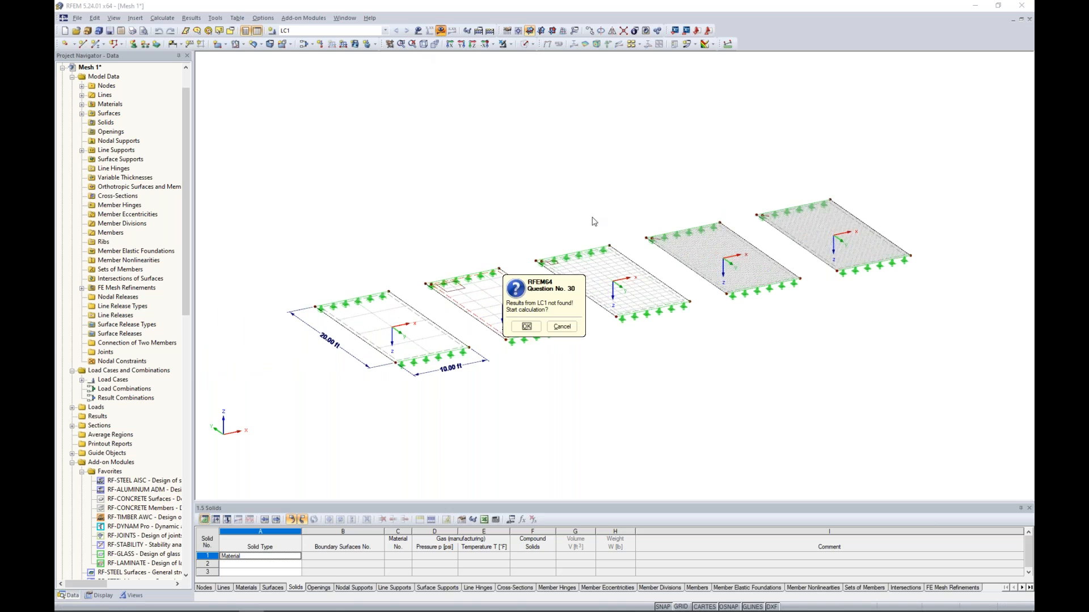
pyautogui.click(533, 326)
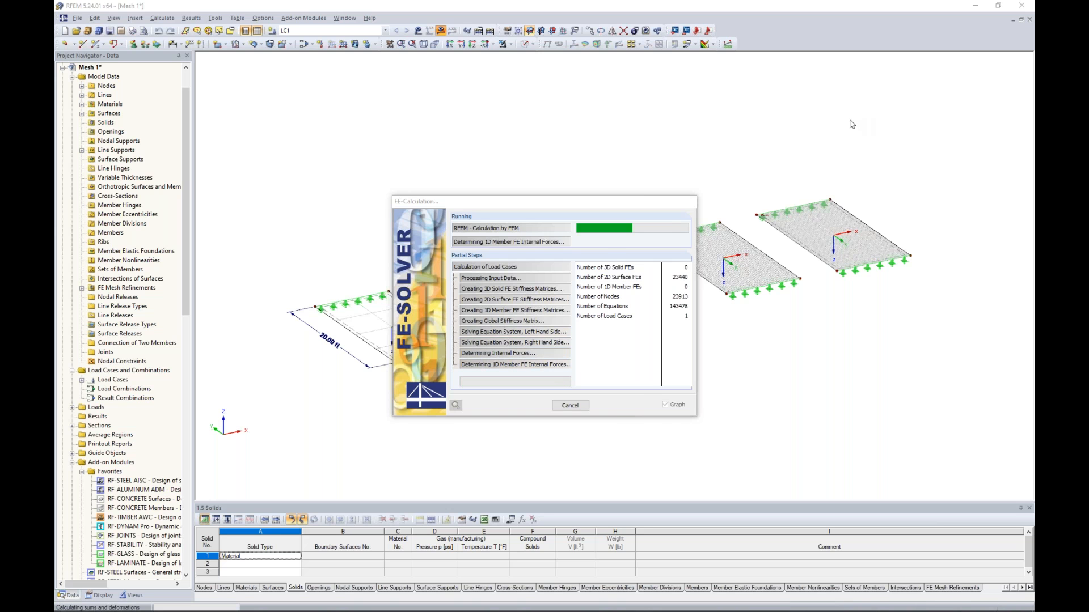
pyautogui.click(713, 44)
pyautogui.click(717, 57)
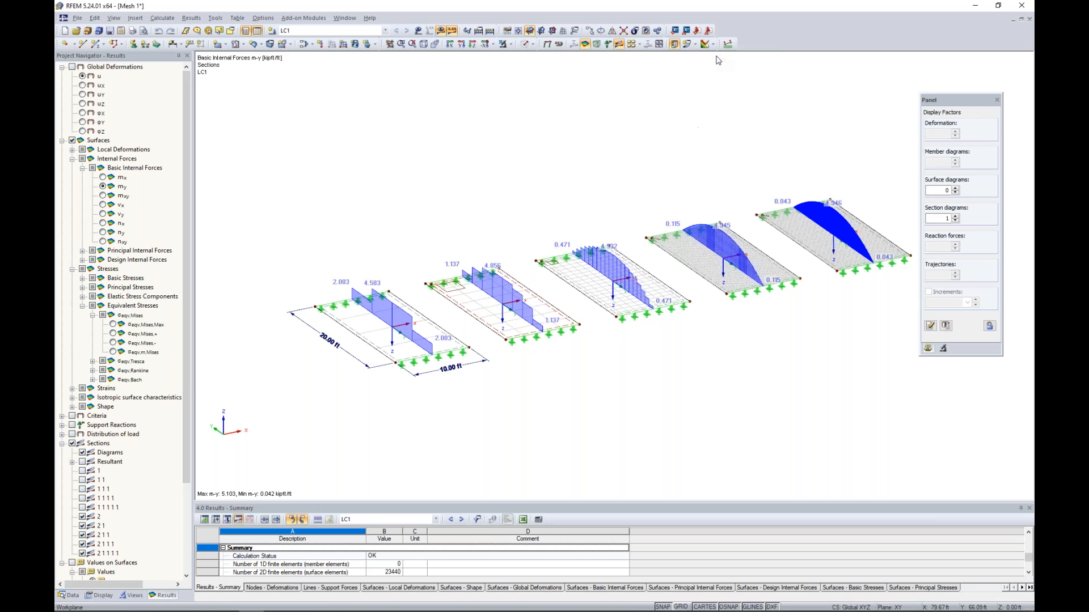
pyautogui.click(72, 444)
pyautogui.click(72, 444)
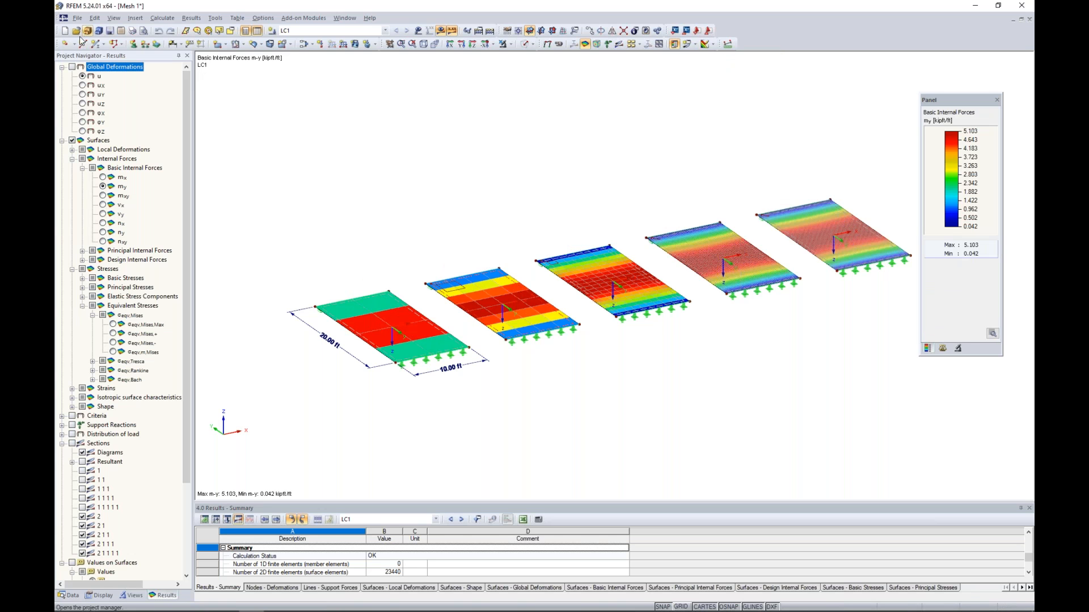
# Display the global deformations u for LC1 and compare the deflected shapes of the five plates from several angles
pyautogui.click(72, 67)
pyautogui.moveTo(436, 213)
pyautogui.keyDown('ctrl'); pyautogui.mouseDown(button='middle')
pyautogui.moveTo(447, 209)
pyautogui.moveTo(389, 171)
pyautogui.mouseUp(button='middle'); pyautogui.keyUp('ctrl')
pyautogui.moveTo(489, 196); pyautogui.dragTo(459, 168, button='middle')
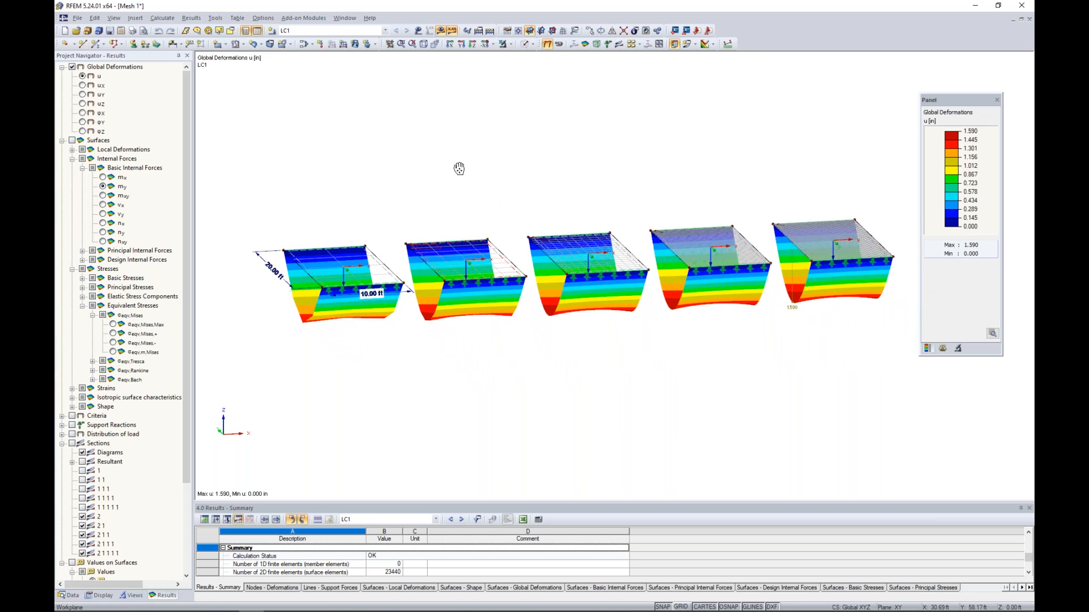
pyautogui.keyDown('ctrl'); pyautogui.moveTo(645, 187); pyautogui.dragTo(707, 202, button='middle'); pyautogui.keyUp('ctrl')
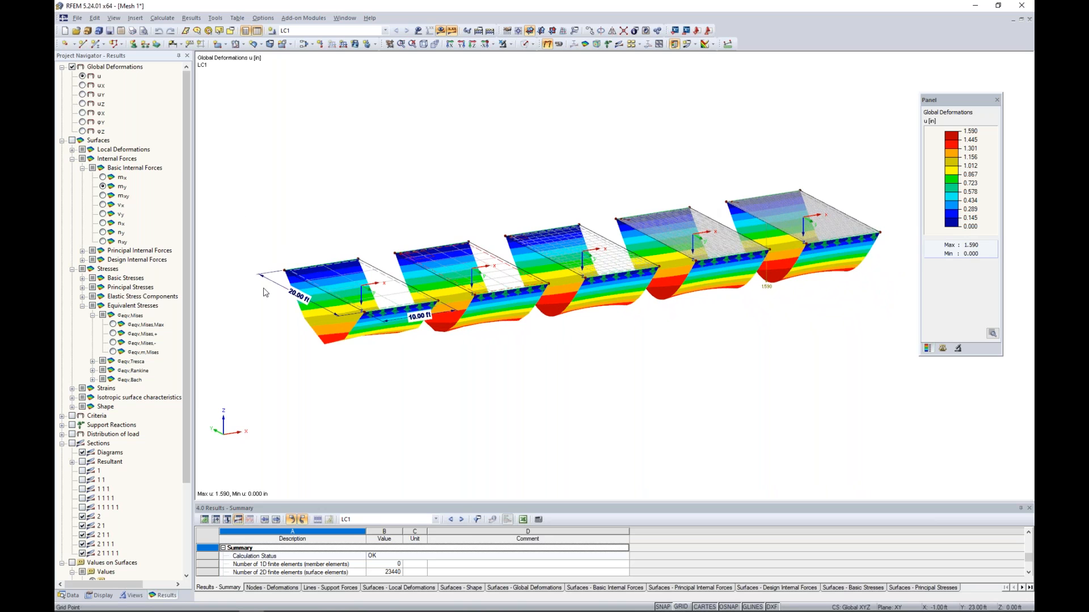
pyautogui.keyDown('ctrl'); pyautogui.moveTo(389, 170); pyautogui.dragTo(397, 221, button='middle'); pyautogui.keyUp('ctrl')
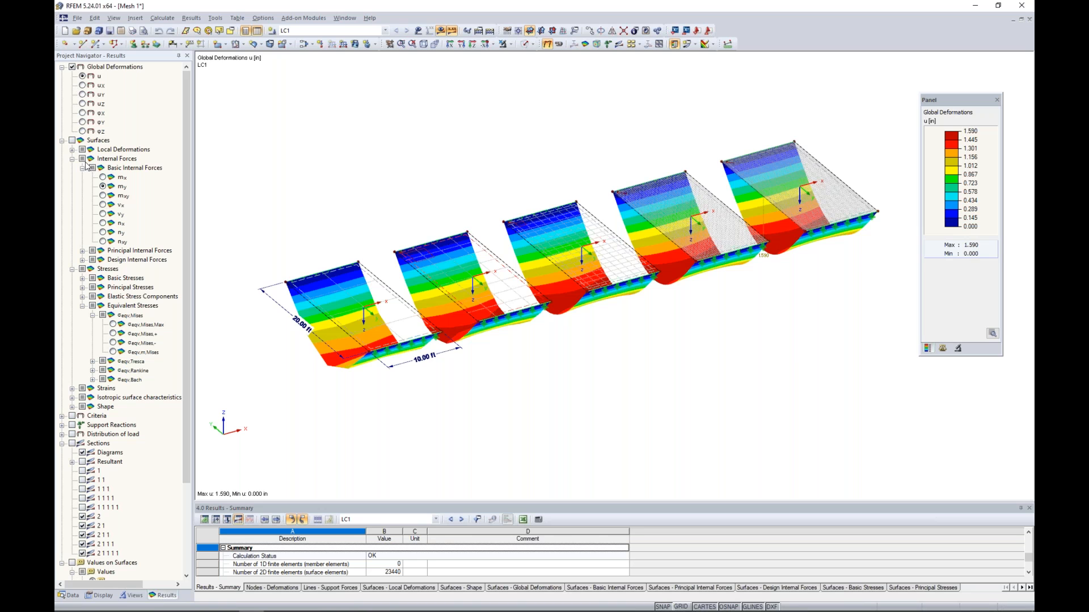
# Compare the m-y and m-x surface moments across the five plates, ending with m-y displayed
pyautogui.click(72, 140)
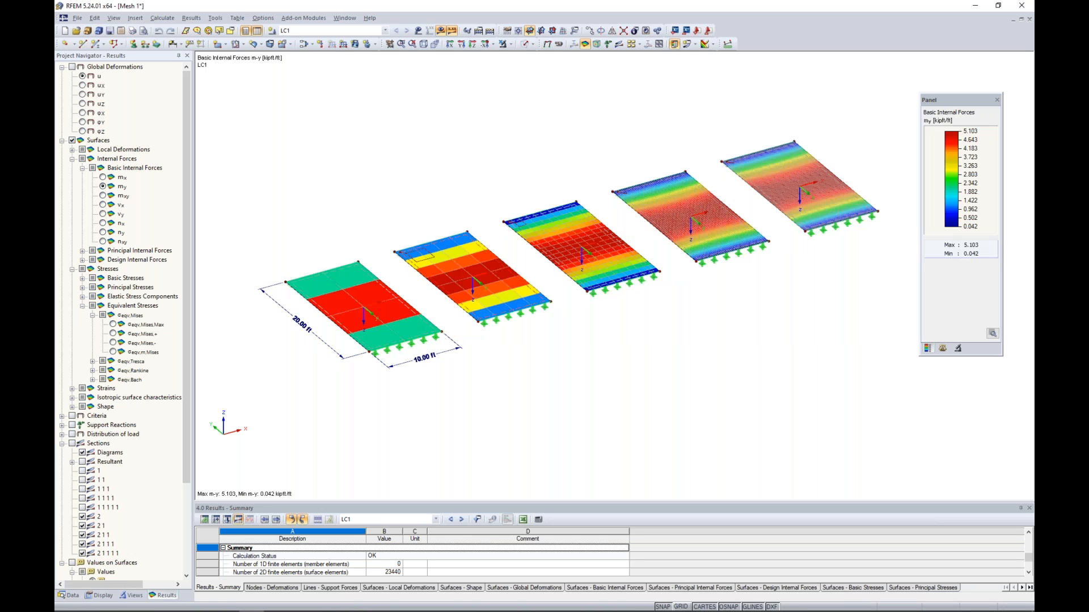
pyautogui.moveTo(327, 212)
pyautogui.mouseDown(button='middle')
pyautogui.moveTo(338, 223)
pyautogui.moveTo(325, 223)
pyautogui.mouseUp(button='middle')
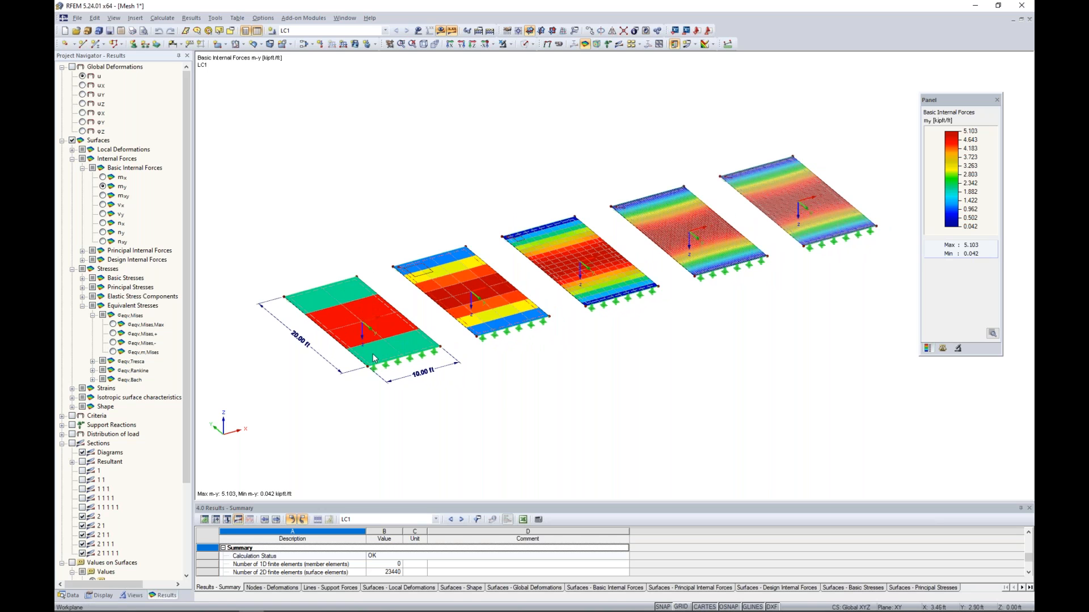
pyautogui.scroll(2, 372, 353)
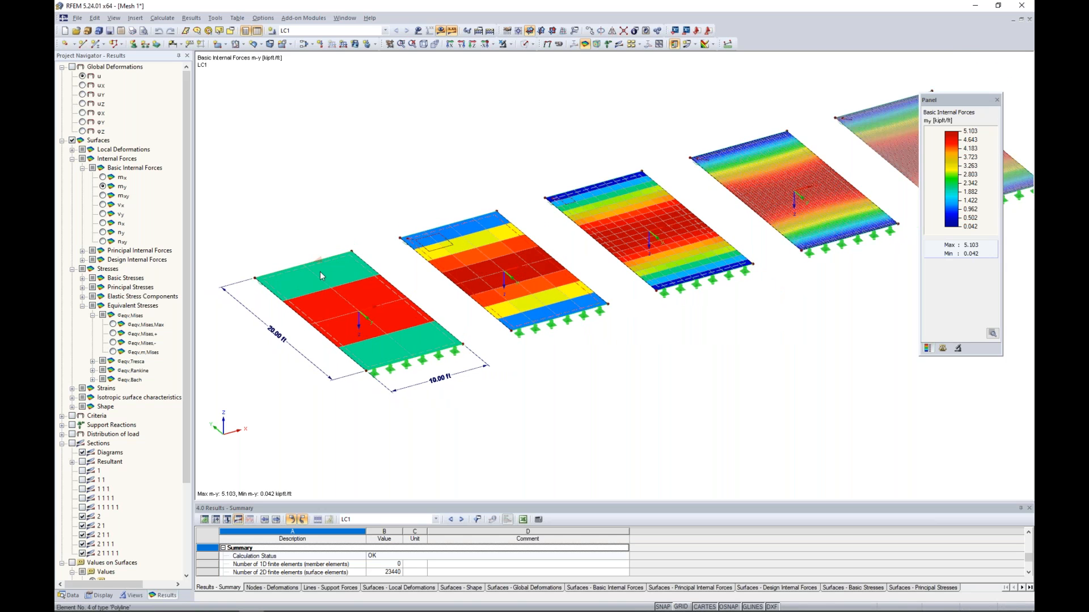
pyautogui.keyDown('ctrl'); pyautogui.moveTo(536, 289); pyautogui.dragTo(576, 328, button='middle'); pyautogui.keyUp('ctrl')
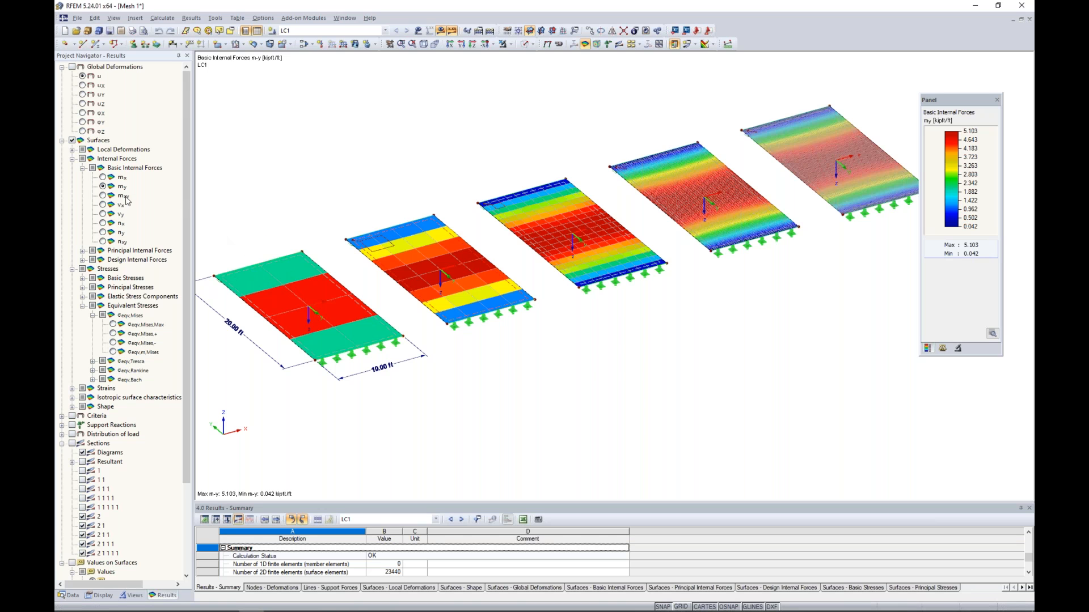
pyautogui.click(103, 177)
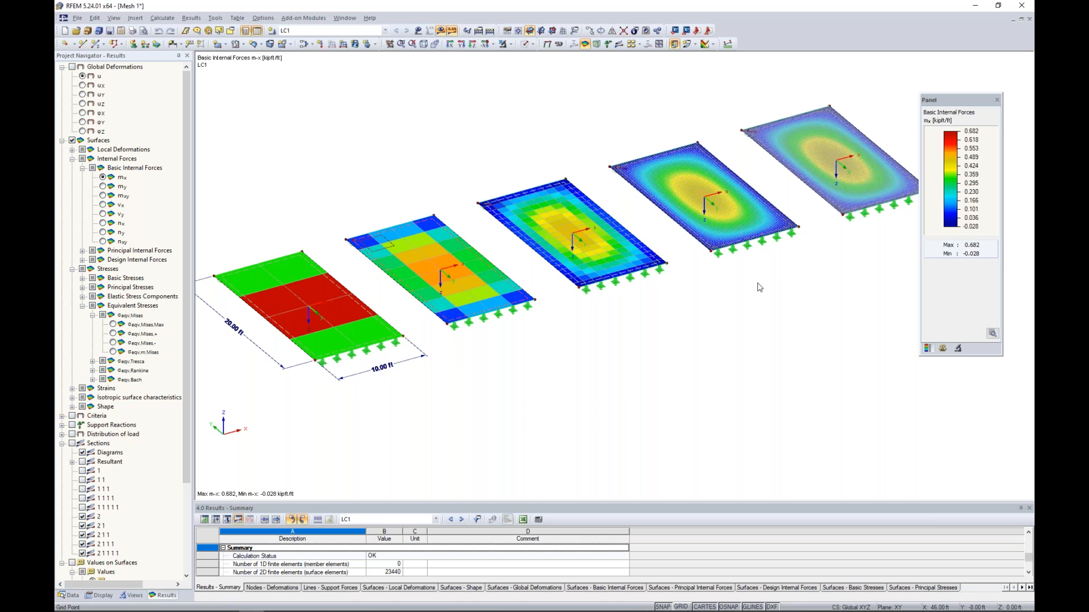
pyautogui.click(102, 186)
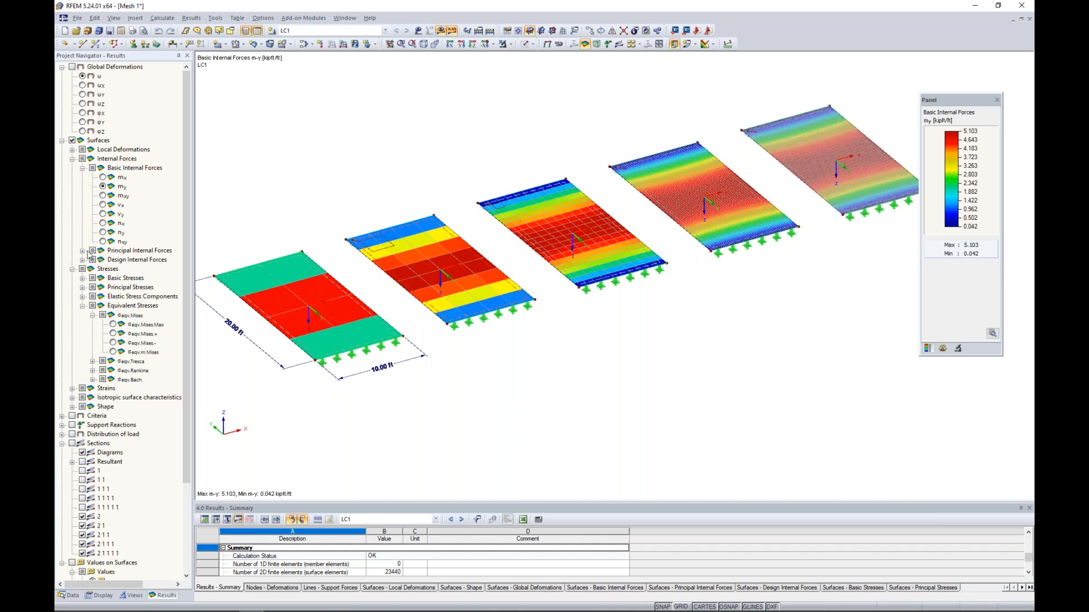
# Show the m-y section diagrams with their section descriptions and turn off the surface colour bands
pyautogui.click(72, 444)
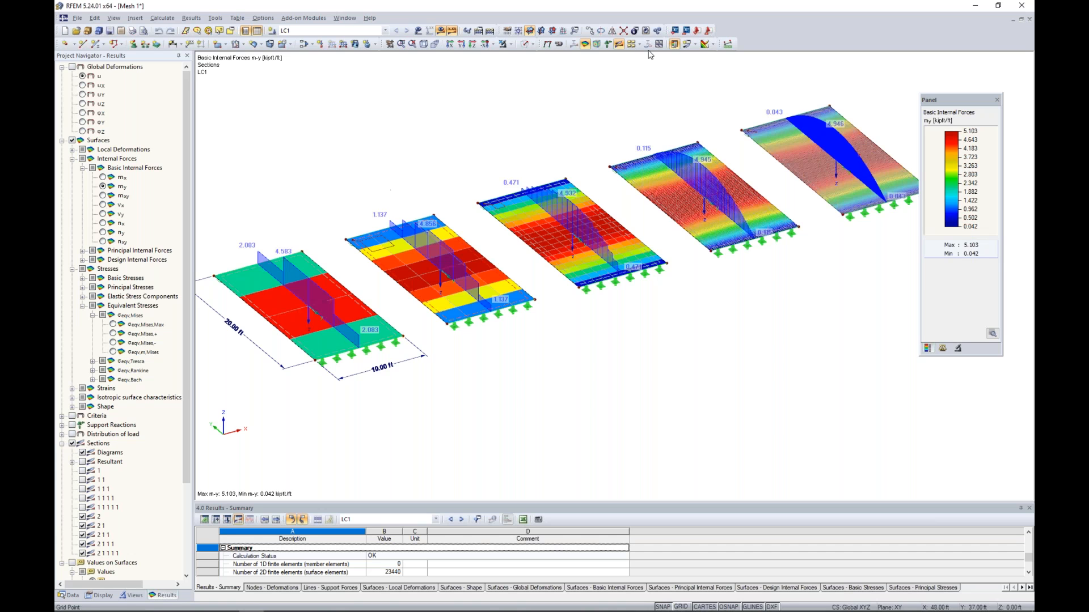
pyautogui.click(712, 44)
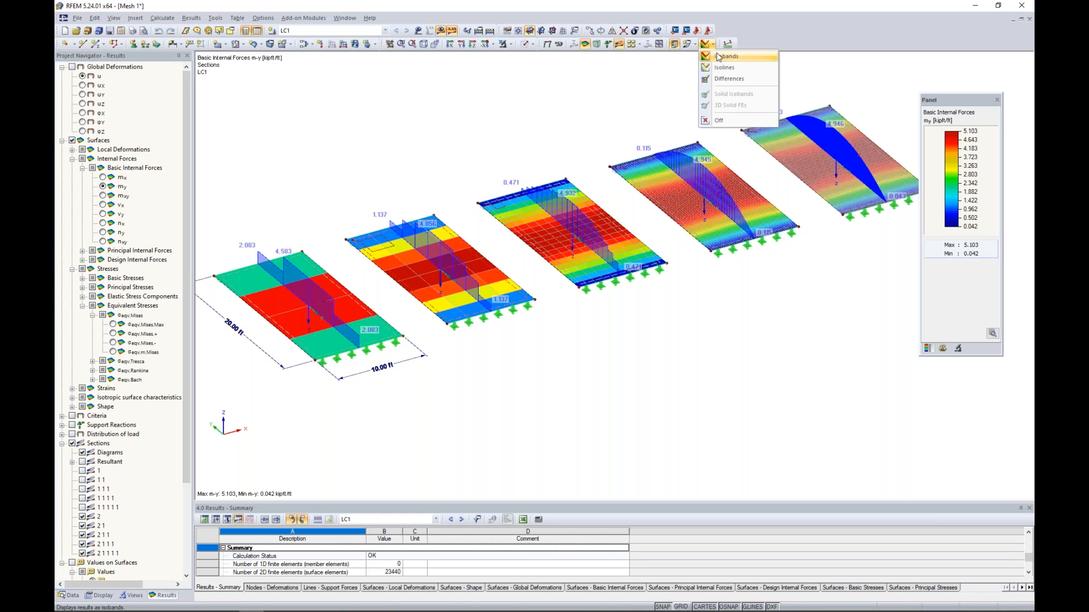
pyautogui.click(719, 120)
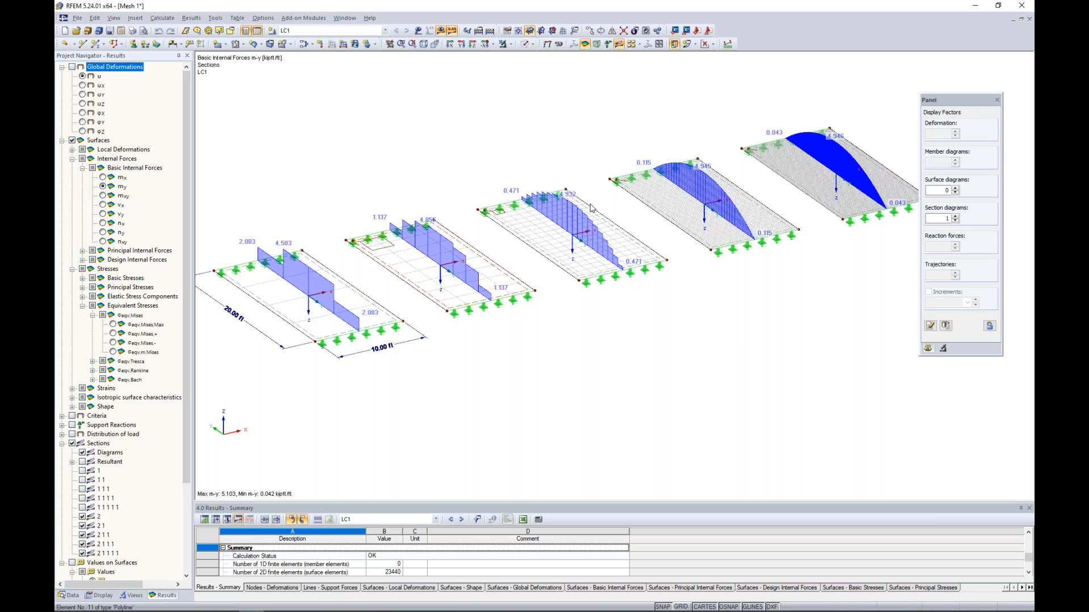
pyautogui.click(102, 595)
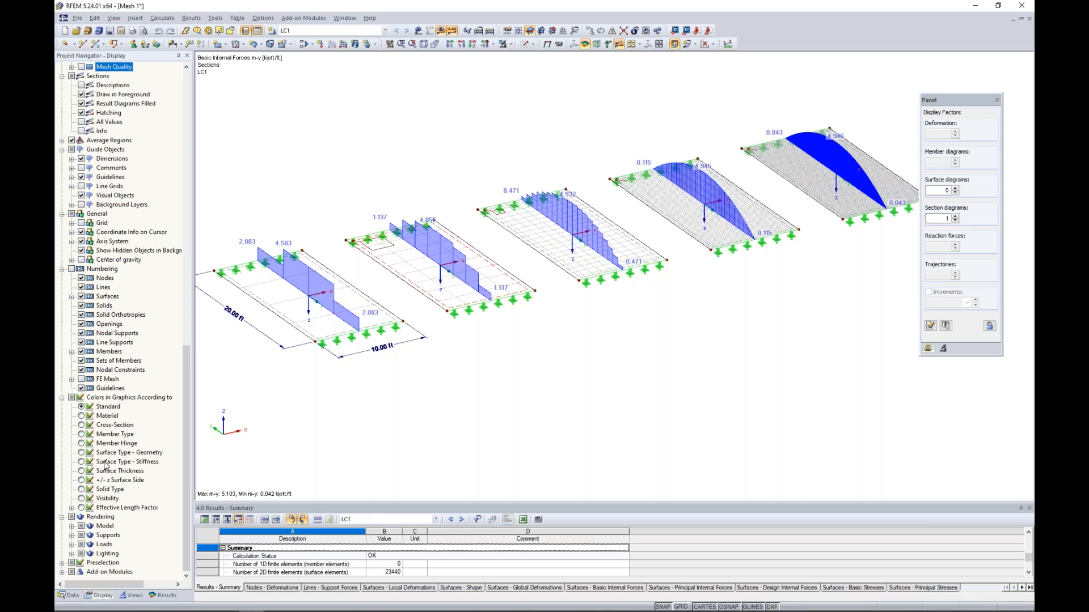
pyautogui.scroll(4, 106, 467)
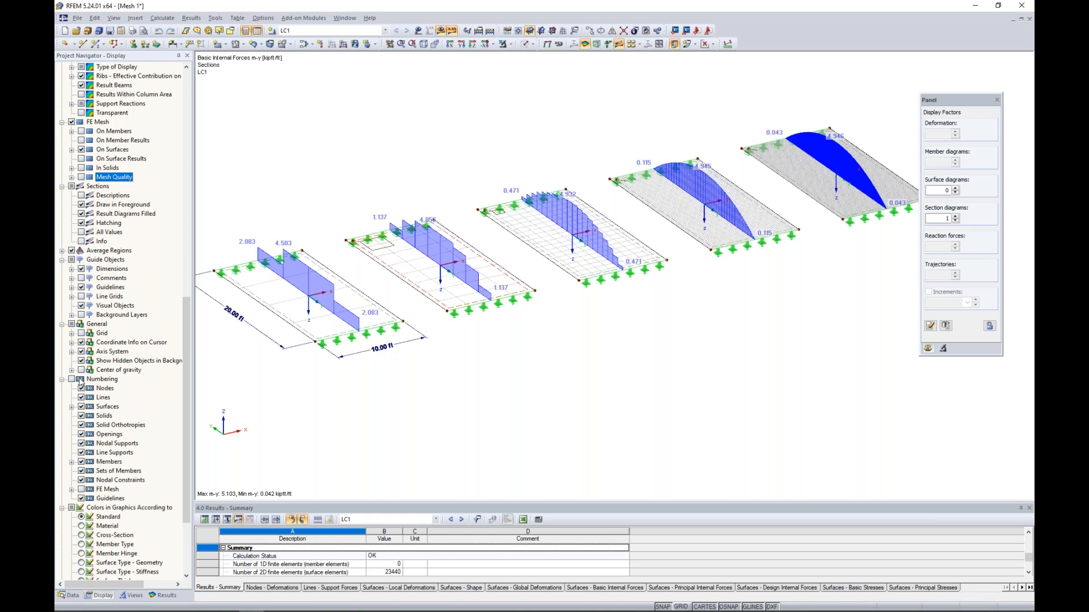
pyautogui.click(81, 204)
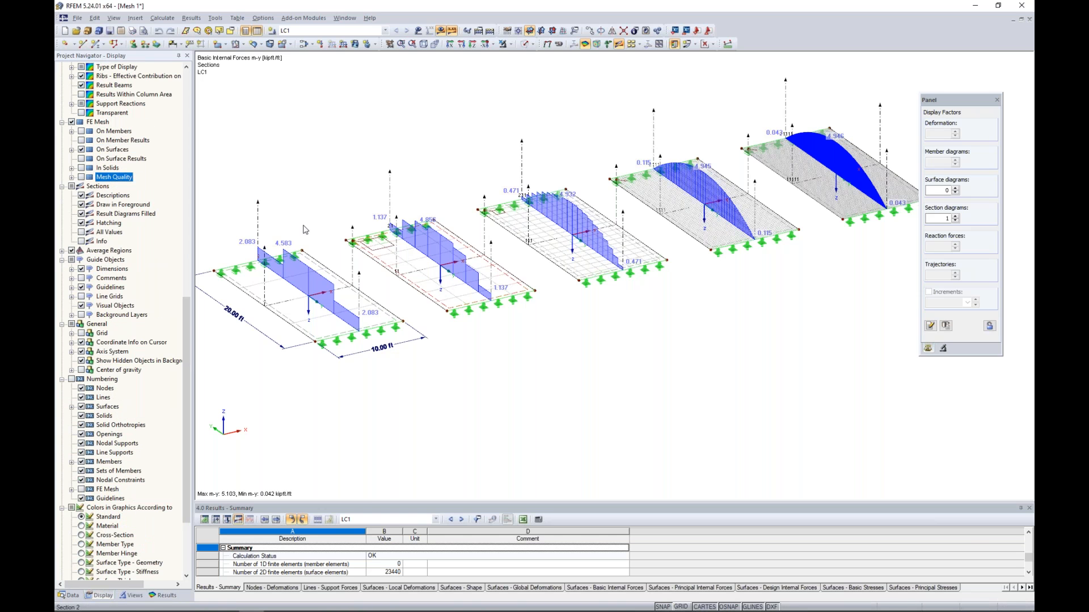
pyautogui.click(163, 595)
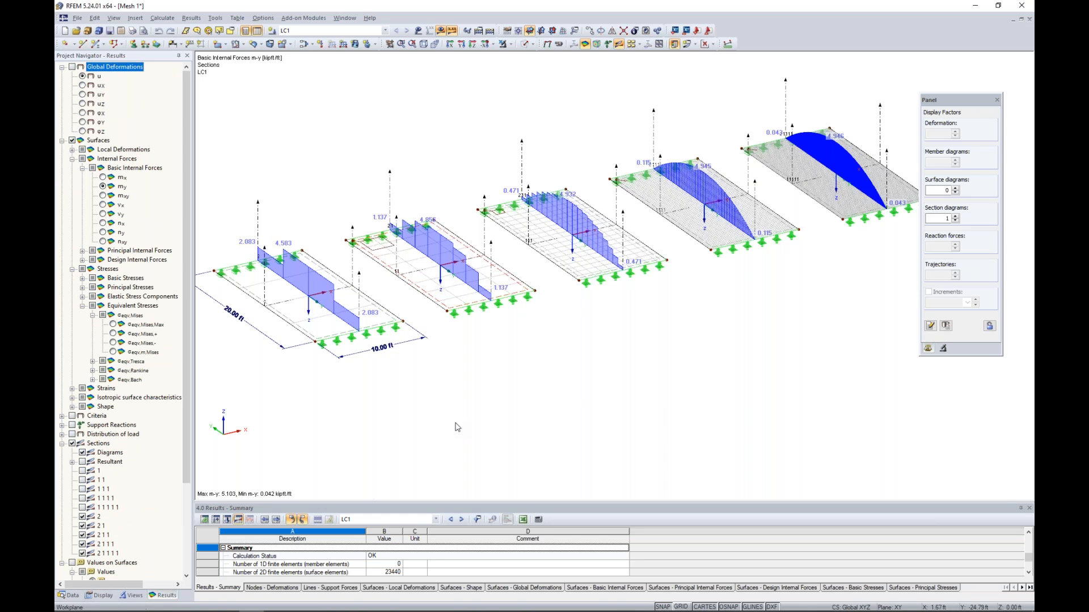
# Compare the shapes and peak values of the m-y section diagrams from the coarsest to the finest plate mesh
pyautogui.moveTo(496, 392); pyautogui.dragTo(505, 396, button='middle')
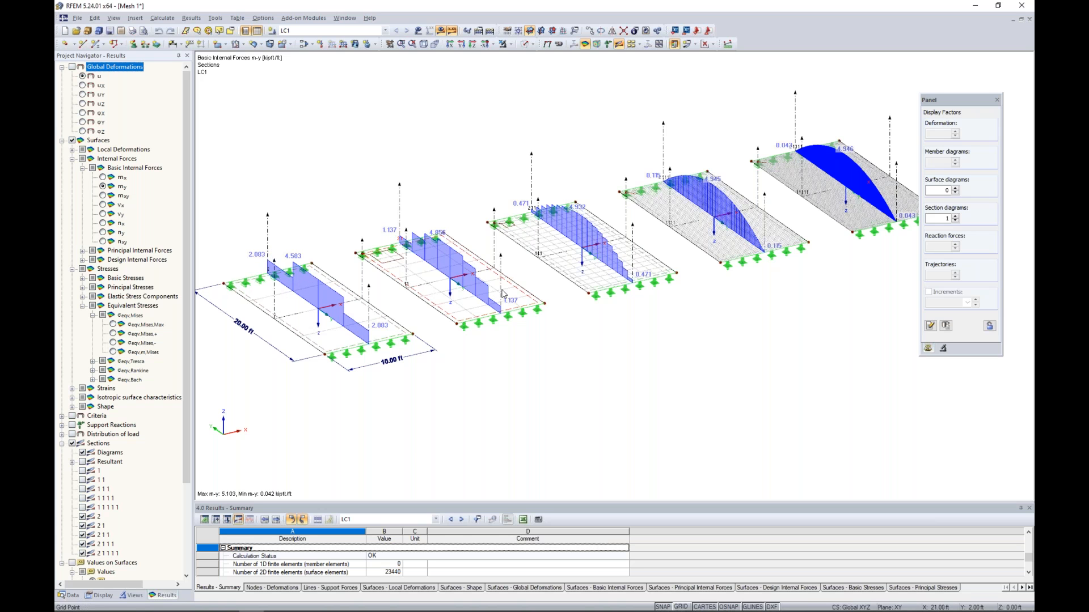
pyautogui.keyDown('ctrl'); pyautogui.moveTo(621, 325); pyautogui.dragTo(706, 237, button='middle'); pyautogui.keyUp('ctrl')
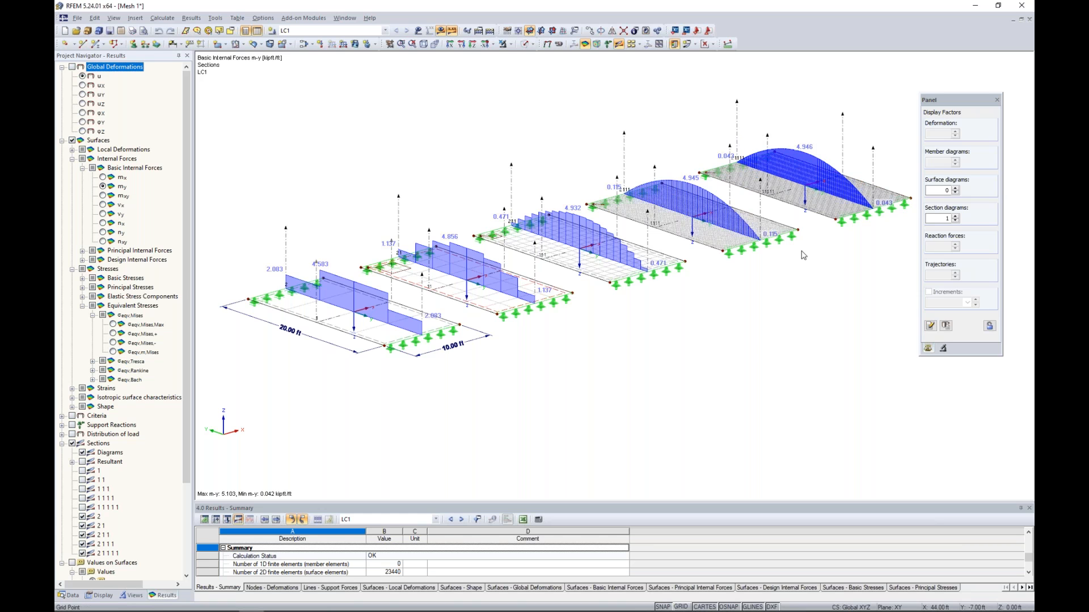
pyautogui.moveTo(789, 293); pyautogui.dragTo(709, 316, button='middle')
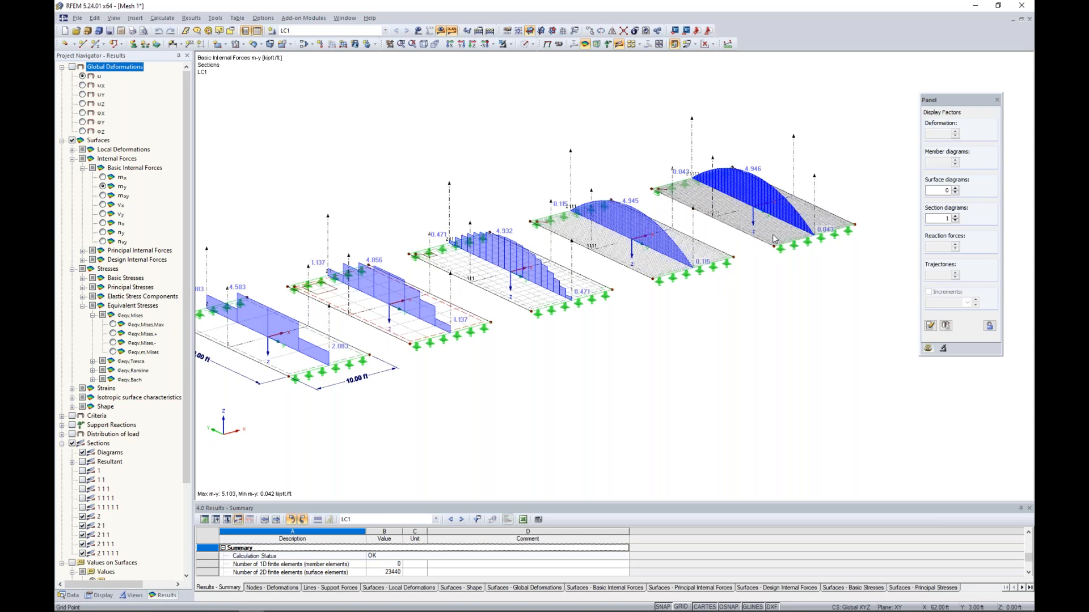
pyautogui.scroll(1, 772, 238)
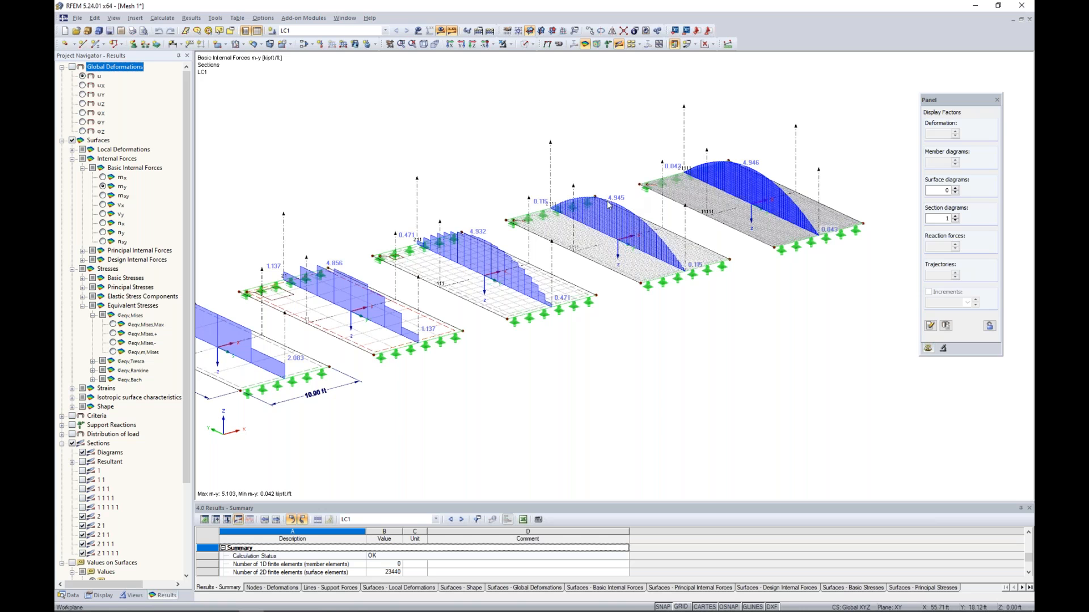
# Display m-x along sections 1, 11, 111, 1111 and 11111, and hide sections 2 through 21111
pyautogui.click(103, 177)
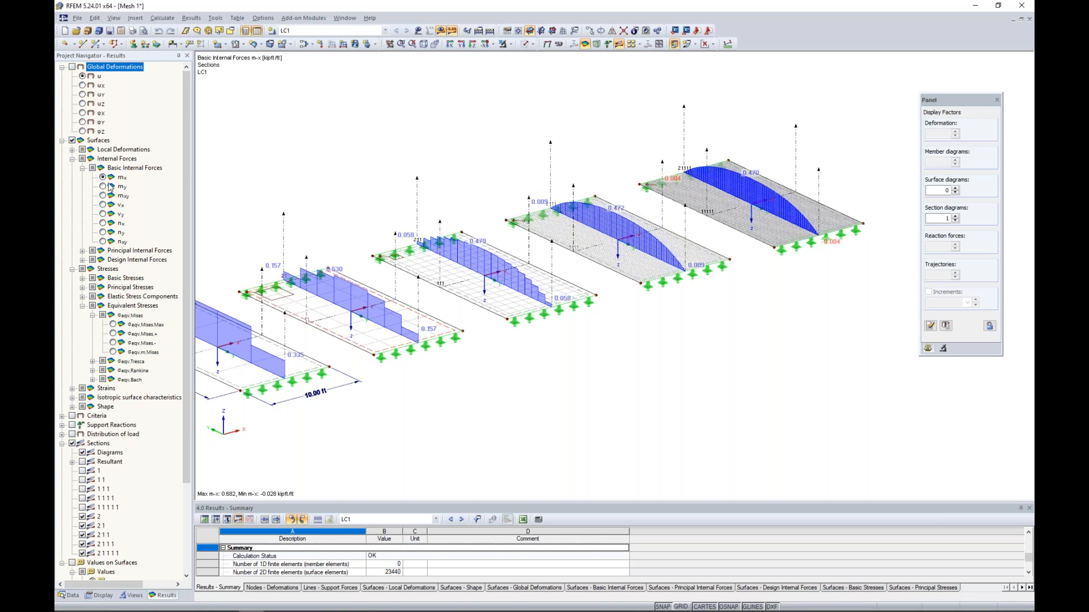
pyautogui.click(82, 470)
pyautogui.click(82, 480)
pyautogui.click(82, 488)
pyautogui.click(82, 498)
pyautogui.click(82, 508)
pyautogui.click(83, 517)
pyautogui.click(83, 526)
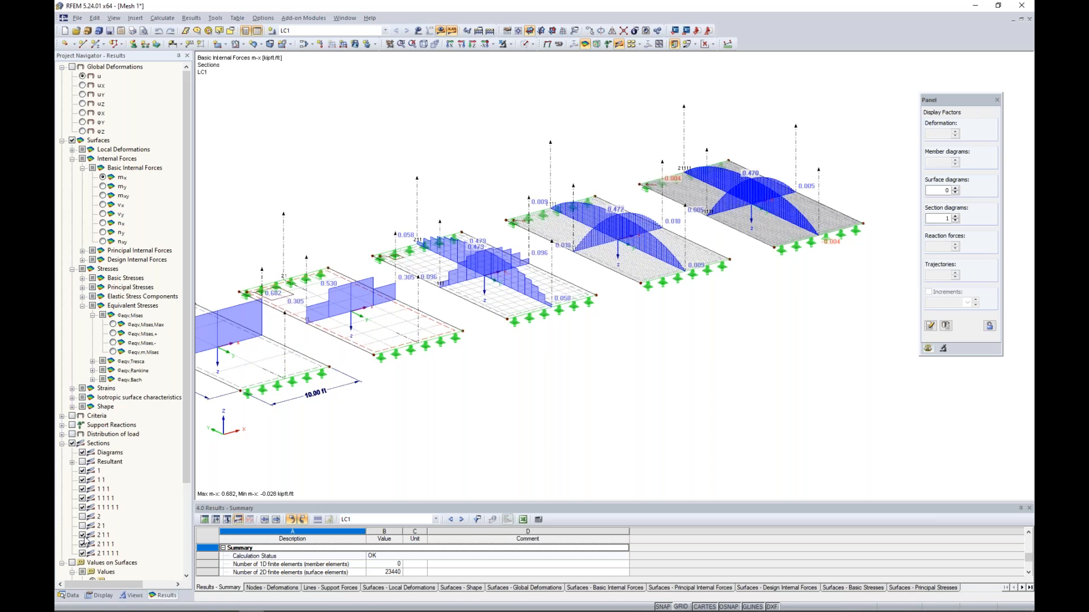
pyautogui.click(83, 535)
pyautogui.click(82, 544)
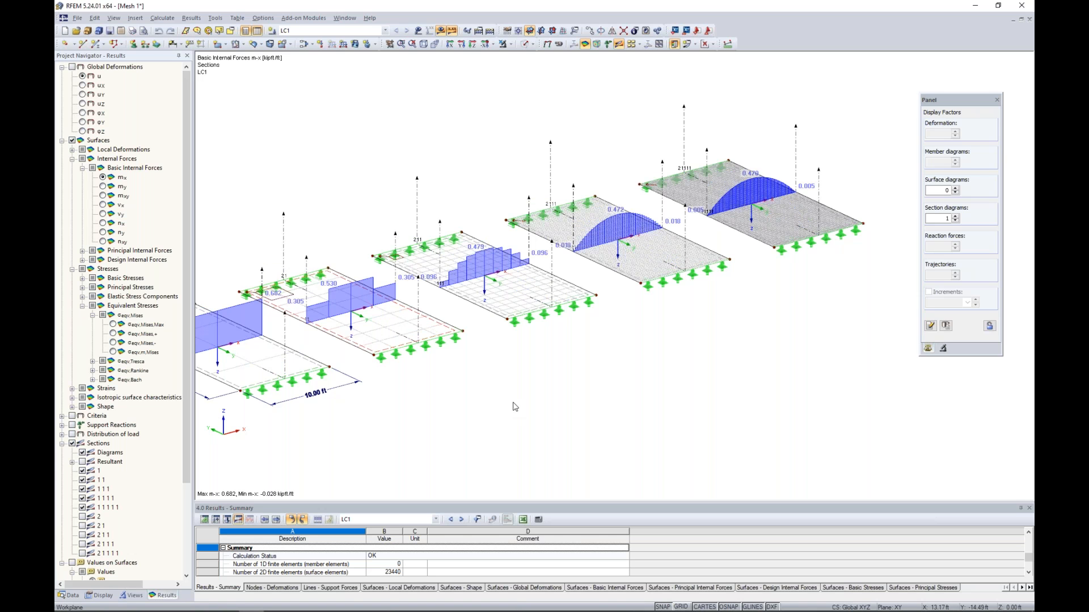
# Compare the m-x section diagrams and their maximum values across the coarse and fine plate meshes
pyautogui.moveTo(504, 402); pyautogui.dragTo(591, 405, button='middle')
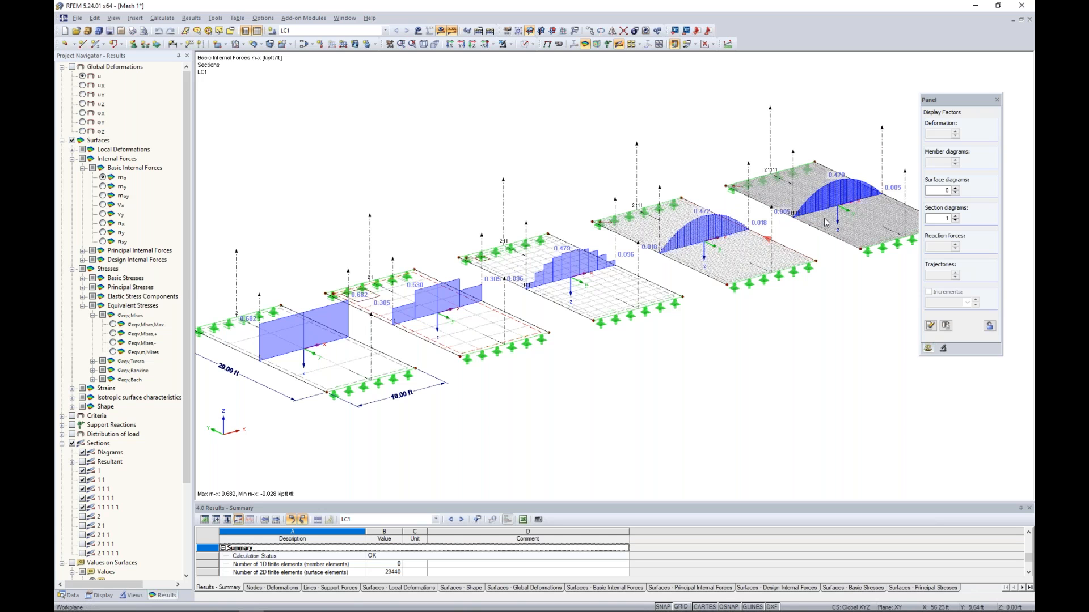
pyautogui.moveTo(799, 245); pyautogui.dragTo(710, 274, button='middle')
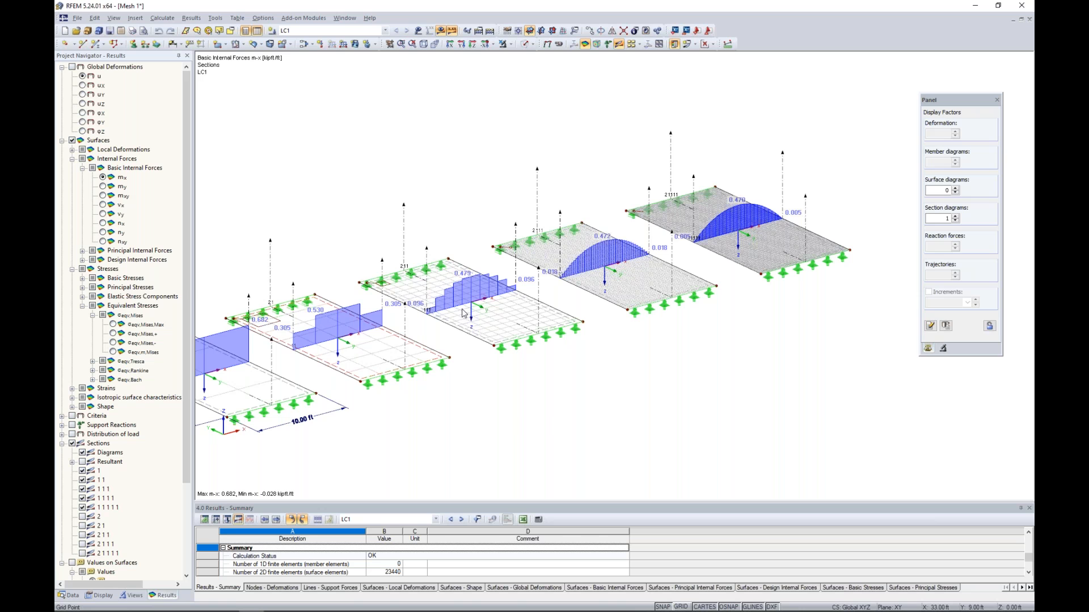
pyautogui.scroll(-1, 467, 211)
pyautogui.moveTo(467, 210); pyautogui.dragTo(536, 221, button='middle')
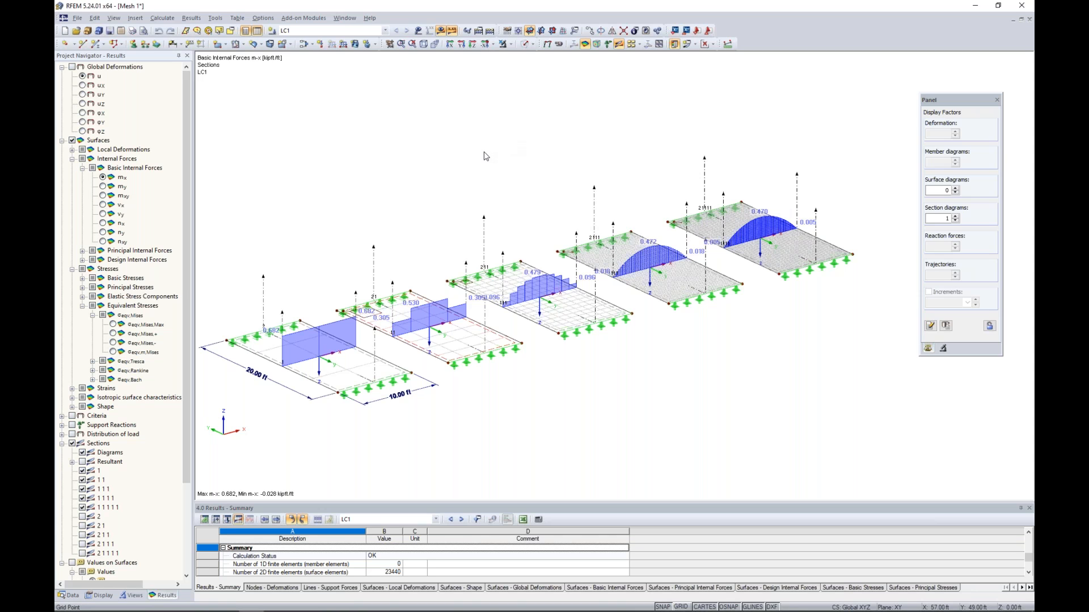
# Switch to the Mesh 2 model and inspect its bolted end-plate connection between the two hollow sections
pyautogui.click(344, 17)
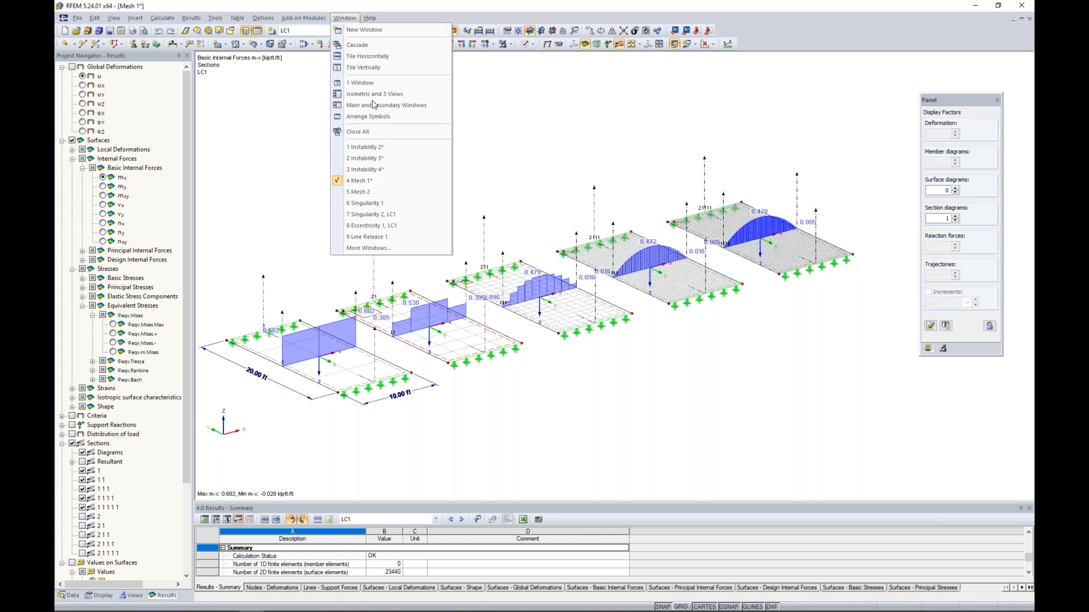
pyautogui.click(358, 192)
pyautogui.keyDown('ctrl'); pyautogui.moveTo(399, 144); pyautogui.dragTo(415, 168, button='middle'); pyautogui.keyUp('ctrl')
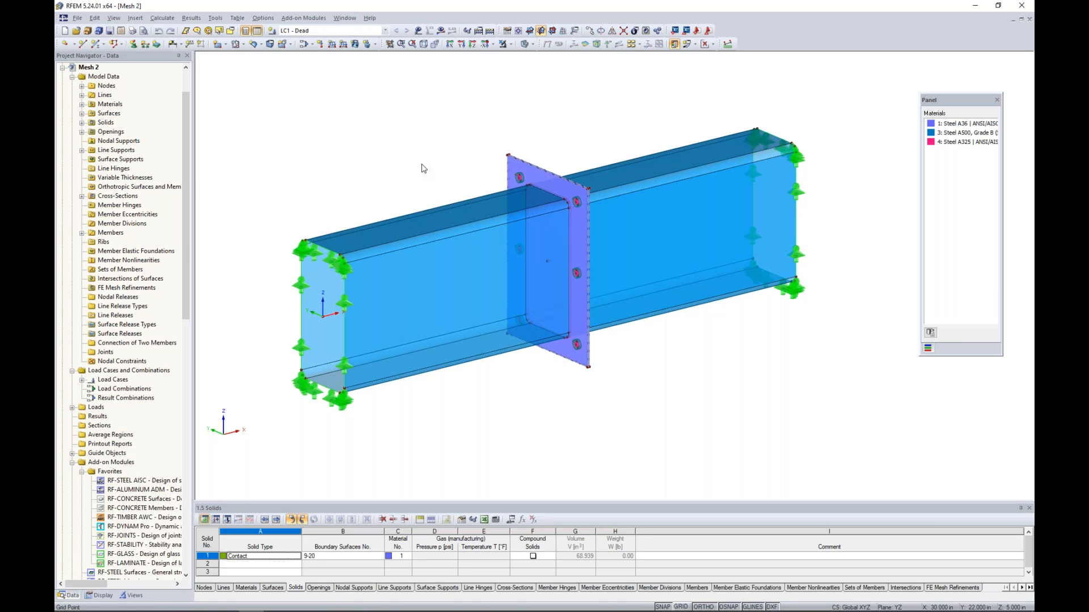
pyautogui.keyDown('ctrl'); pyautogui.moveTo(423, 168); pyautogui.dragTo(406, 166, button='middle'); pyautogui.keyUp('ctrl')
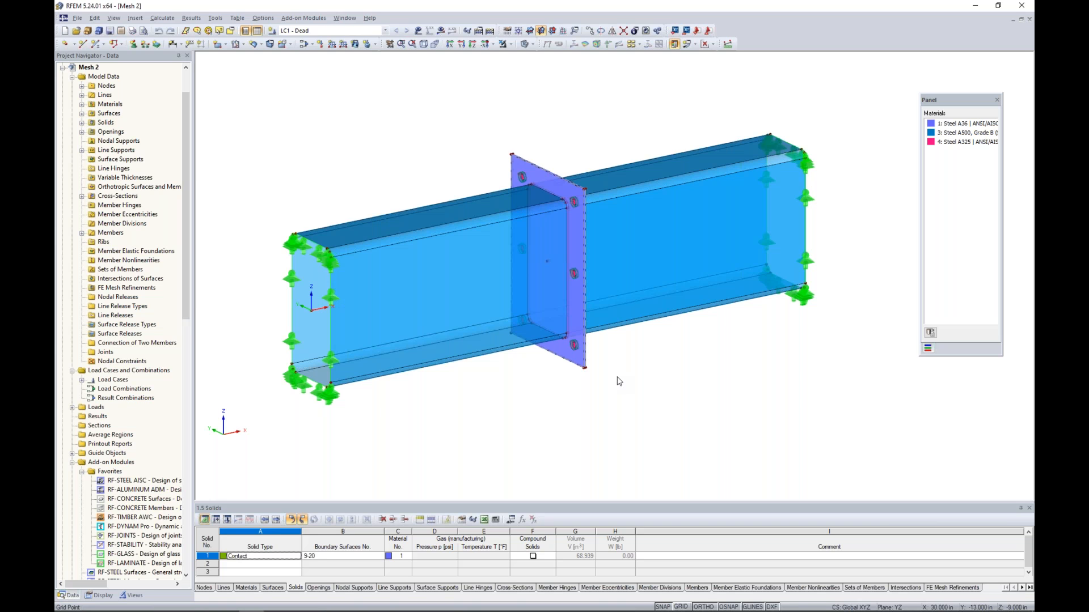
# Show the connection model as a wireframe and regenerate its FE mesh with the existing global mesh settings
pyautogui.click(525, 44)
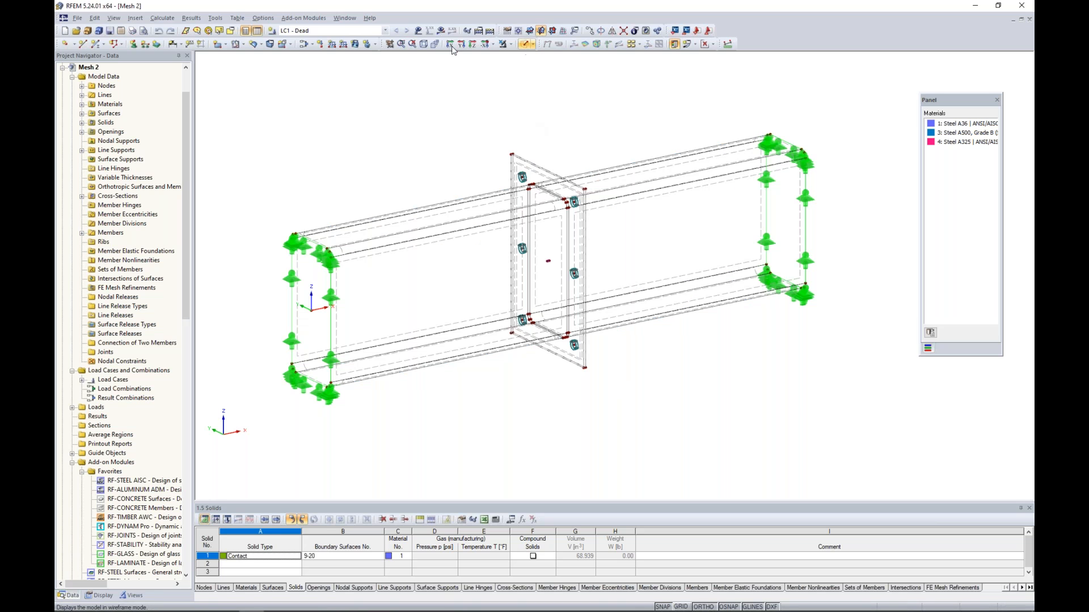
pyautogui.click(164, 19)
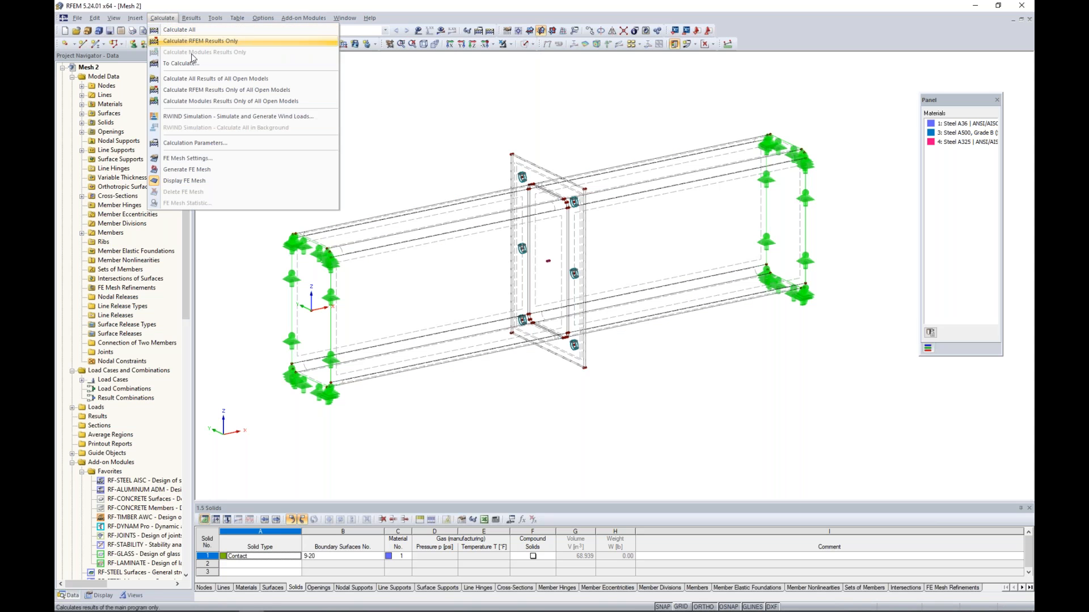
pyautogui.click(327, 158)
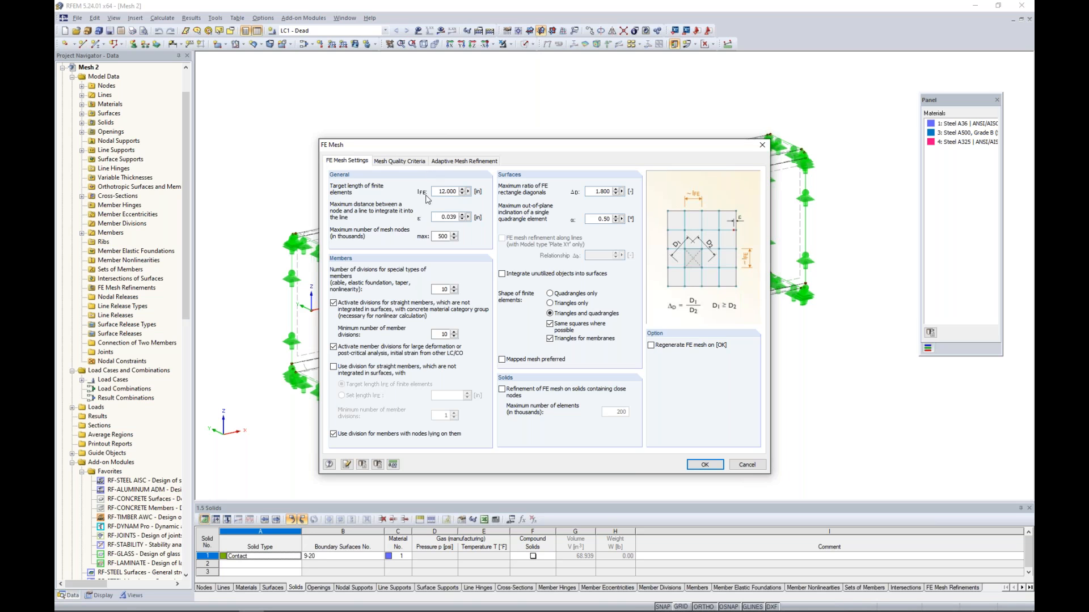
pyautogui.click(652, 346)
pyautogui.click(705, 465)
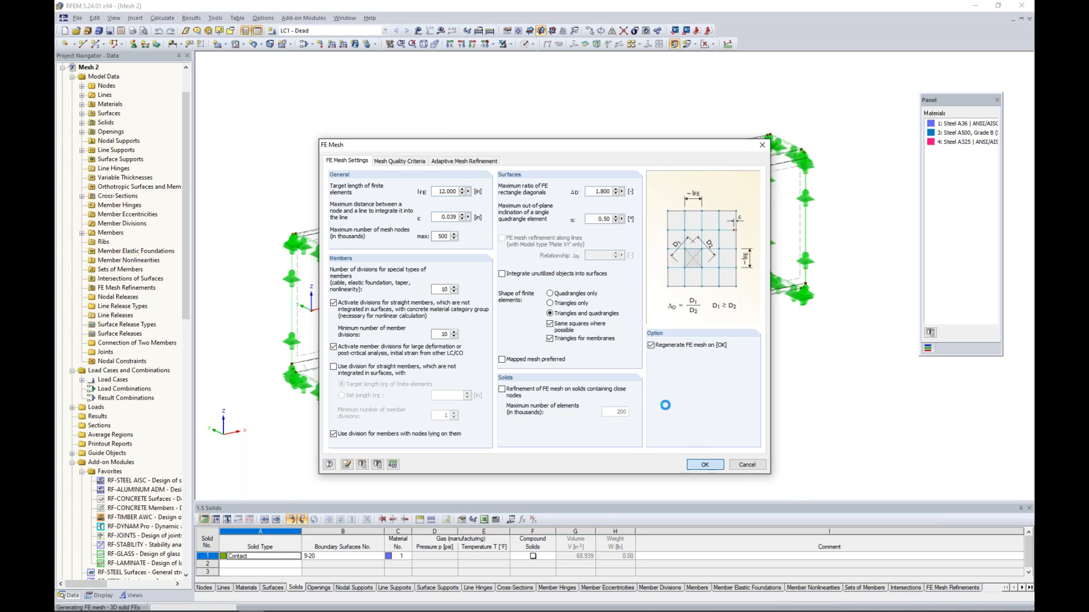
pyautogui.keyDown('ctrl'); pyautogui.moveTo(653, 379); pyautogui.dragTo(501, 358, button='middle'); pyautogui.keyUp('ctrl')
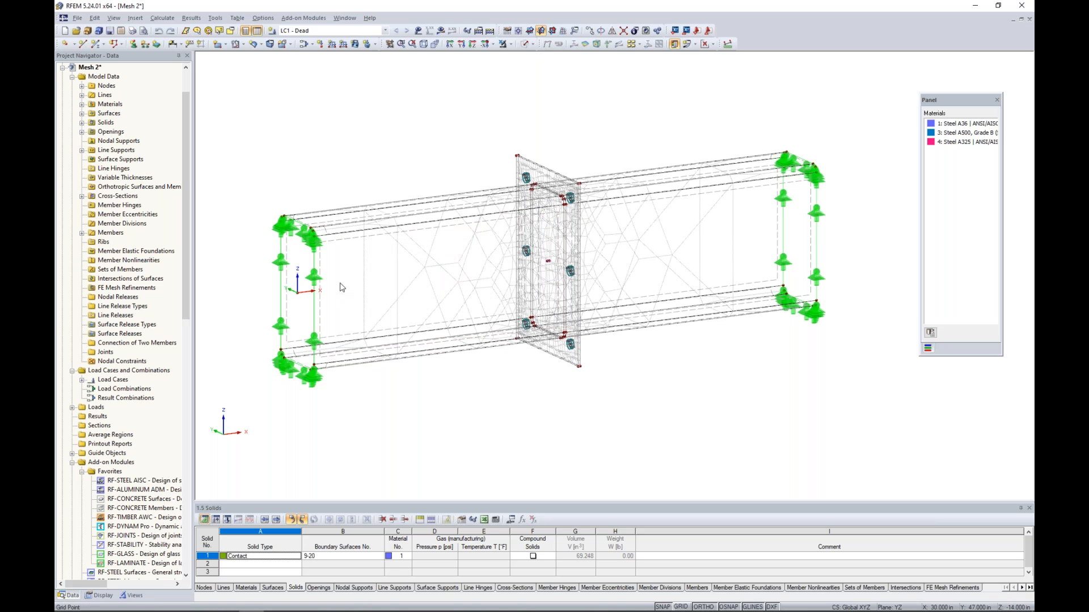
pyautogui.scroll(1, 362, 309)
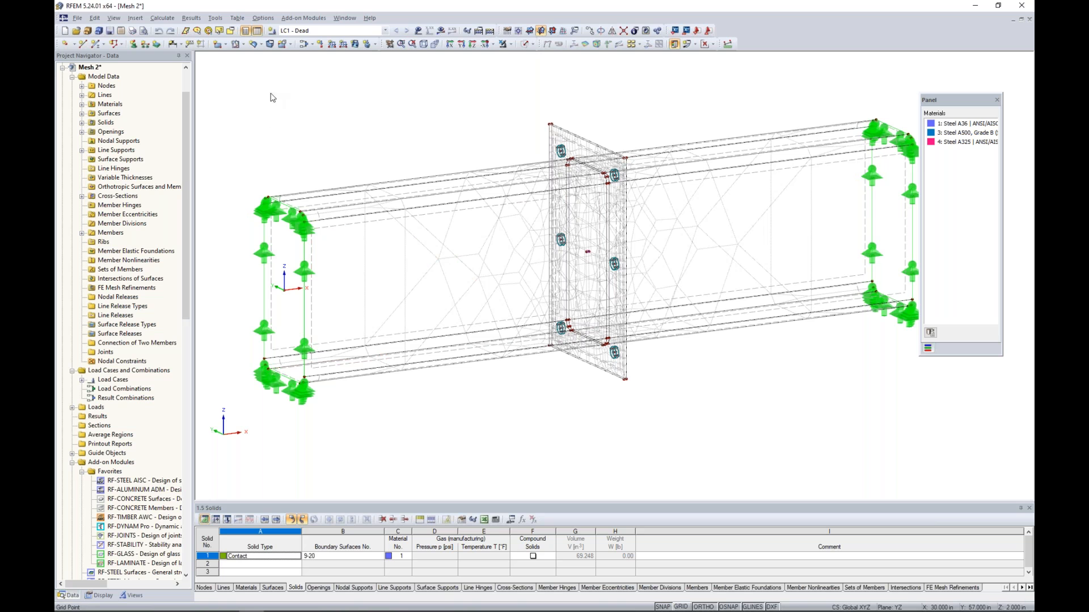
# Set the global target length of finite elements to 1.0 in and regenerate the FE mesh of the connection model
pyautogui.click(162, 17)
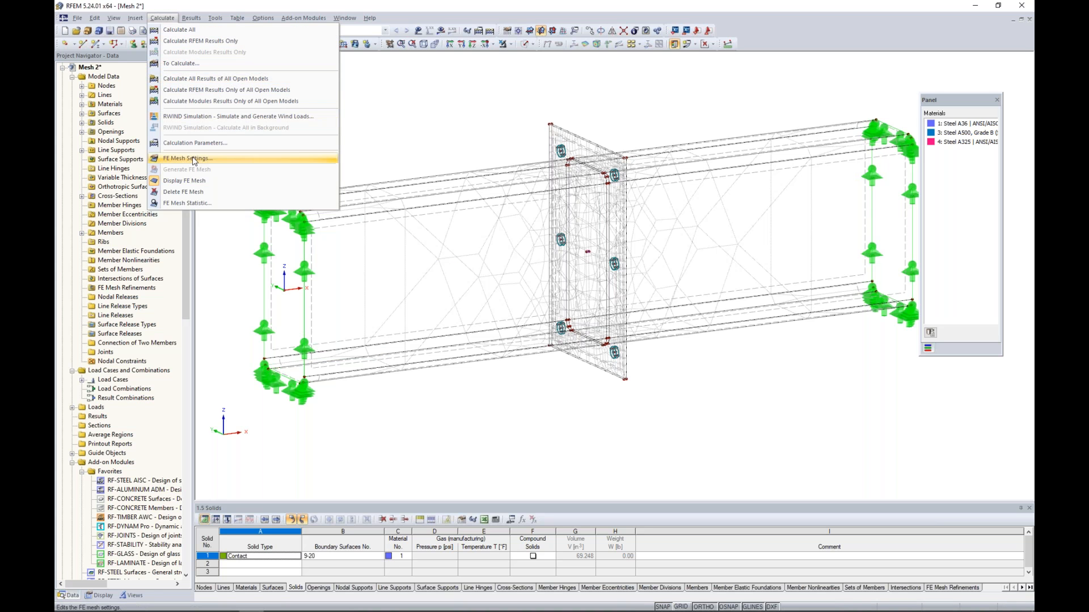
pyautogui.click(302, 160)
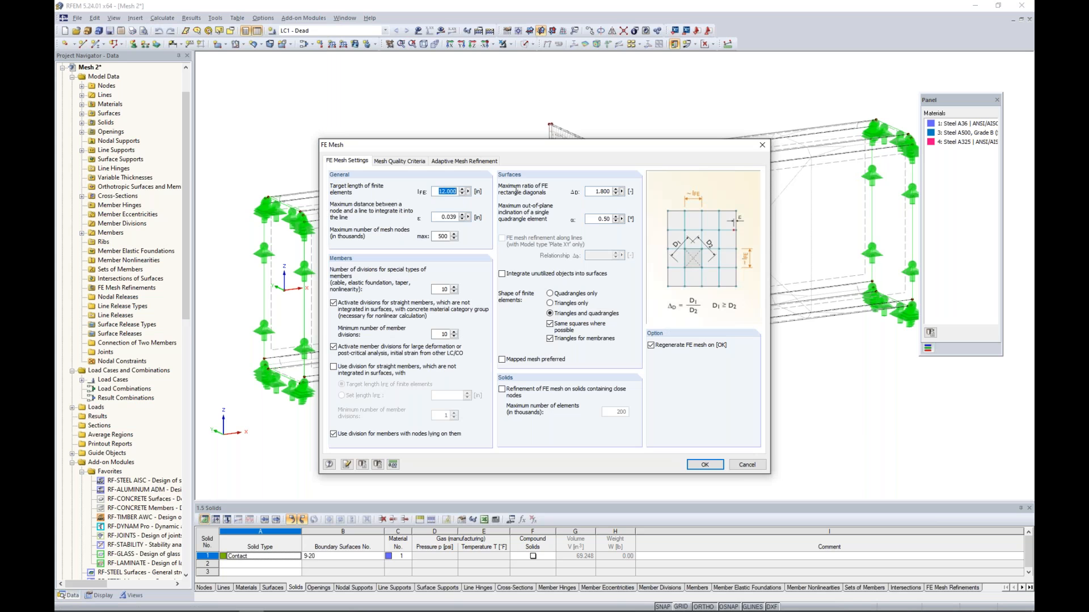
pyautogui.write('1.0')
pyautogui.click(711, 465)
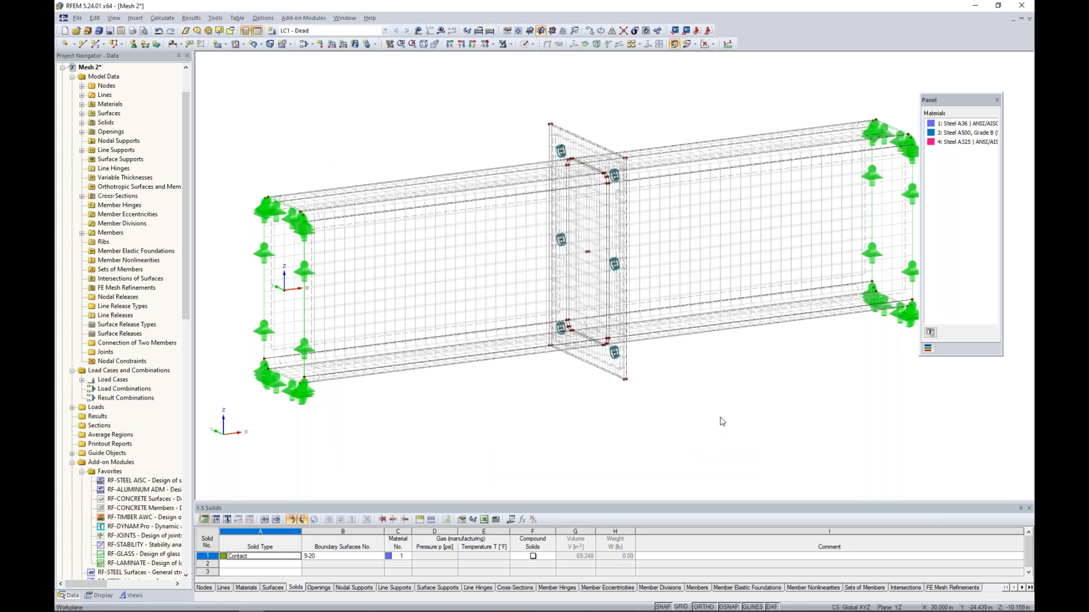
# Examine the finer mesh around the end plate's bolt holes and the FE mesh refinement options for a bolt-hole circle line
pyautogui.keyDown('ctrl'); pyautogui.moveTo(693, 389); pyautogui.dragTo(732, 400, button='middle'); pyautogui.keyUp('ctrl')
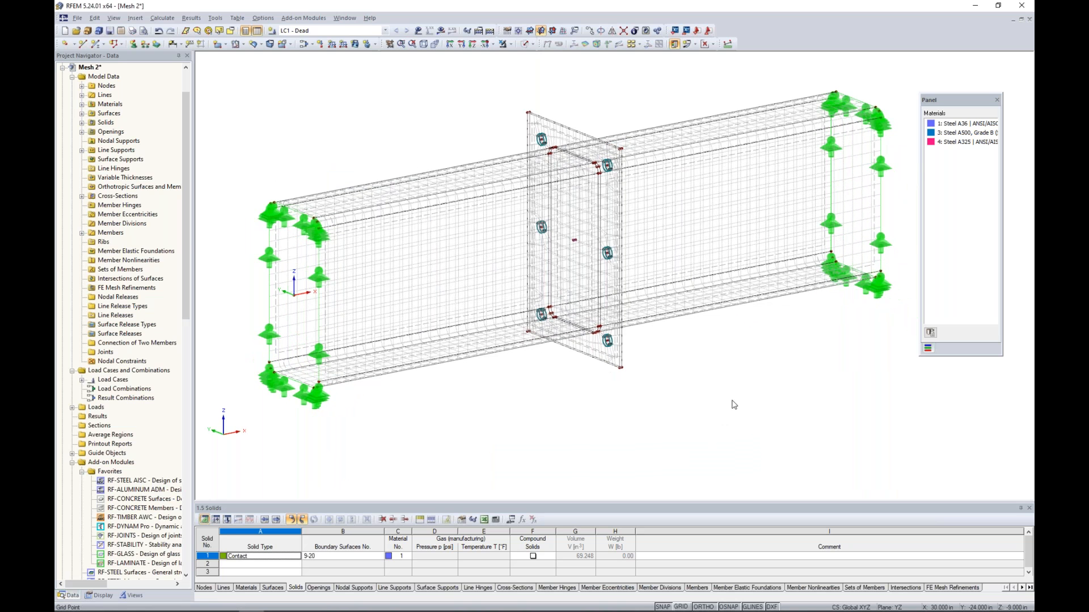
pyautogui.moveTo(705, 360); pyautogui.dragTo(680, 379, button='middle')
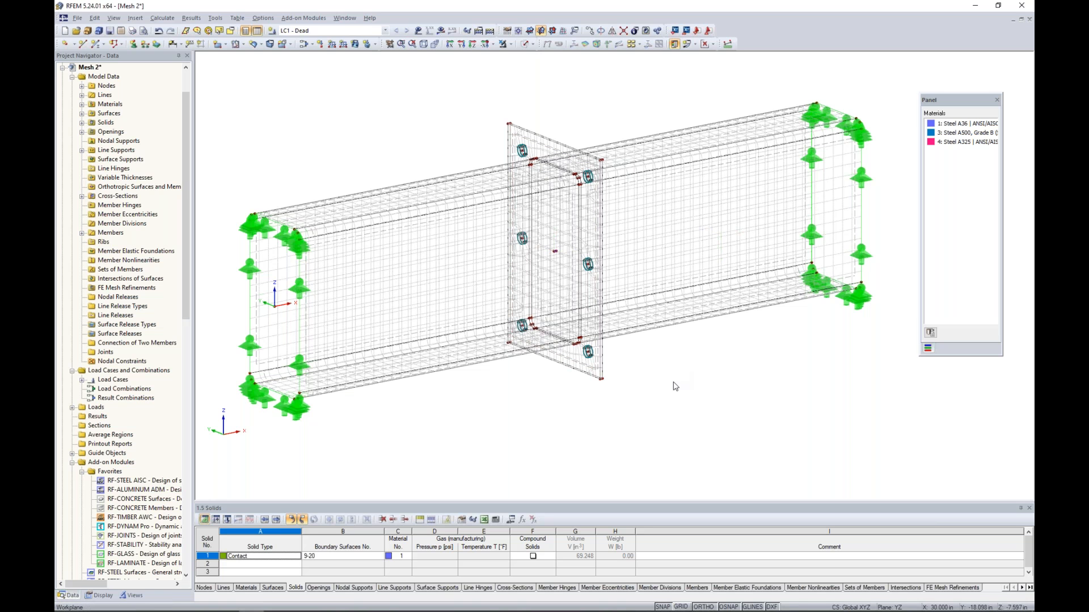
pyautogui.scroll(5, 592, 369)
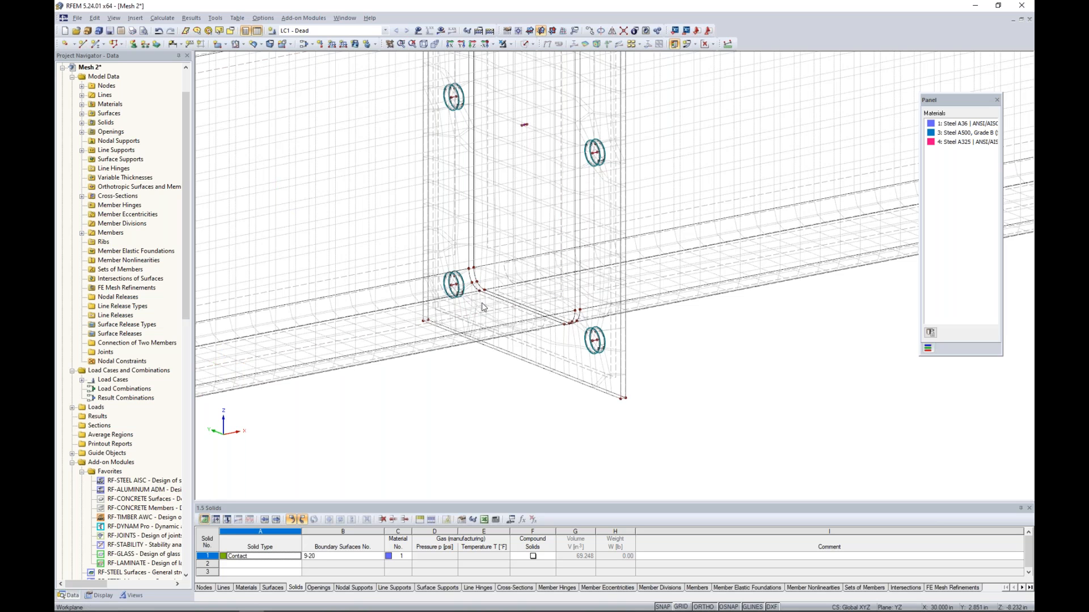
pyautogui.scroll(-5, 483, 307)
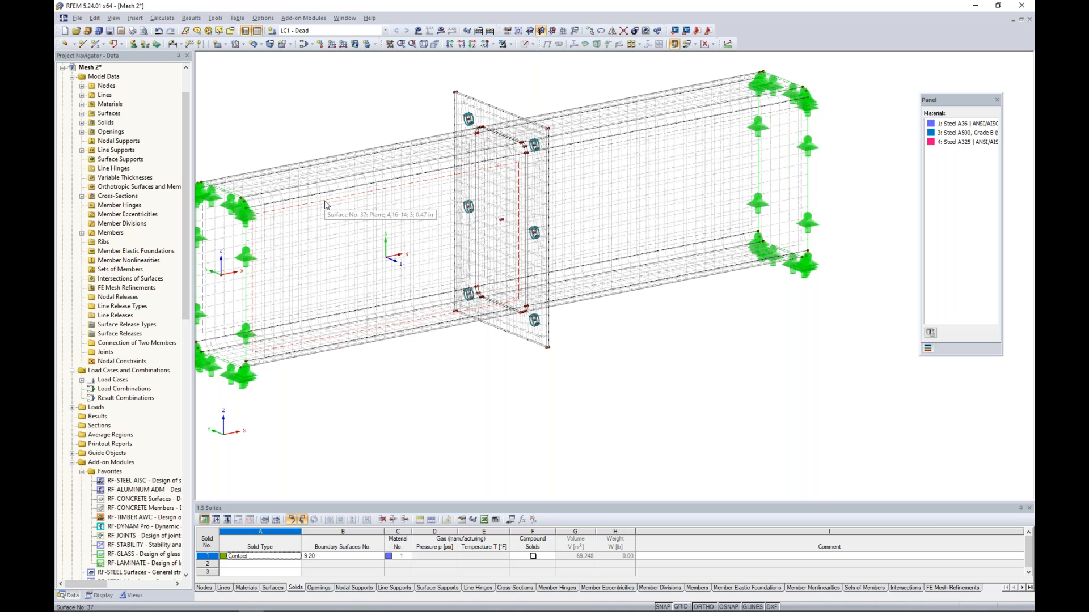
pyautogui.scroll(2, 534, 335)
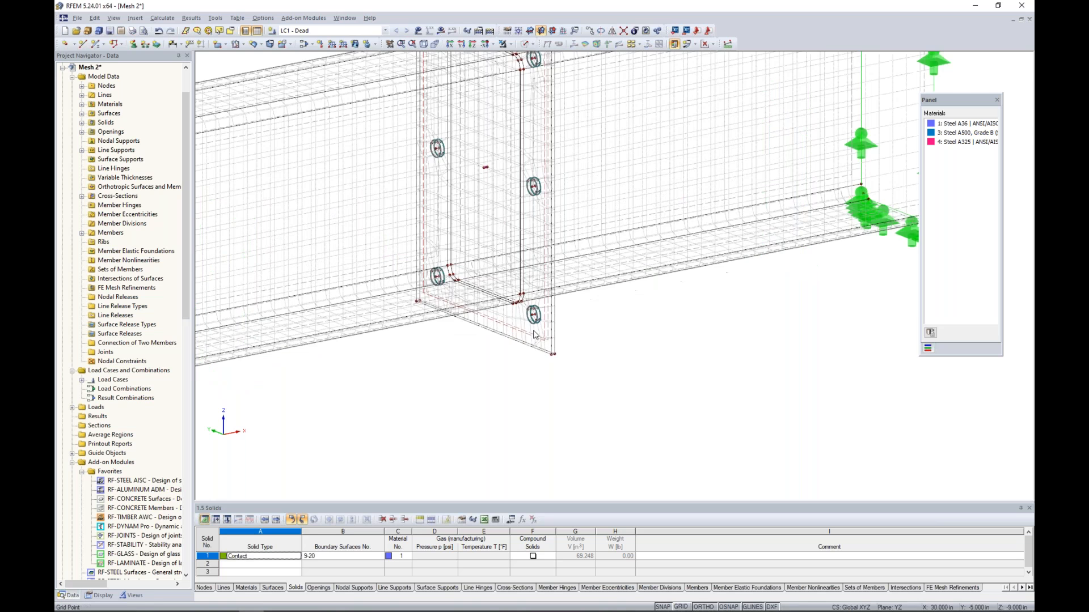
pyautogui.scroll(2, 534, 335)
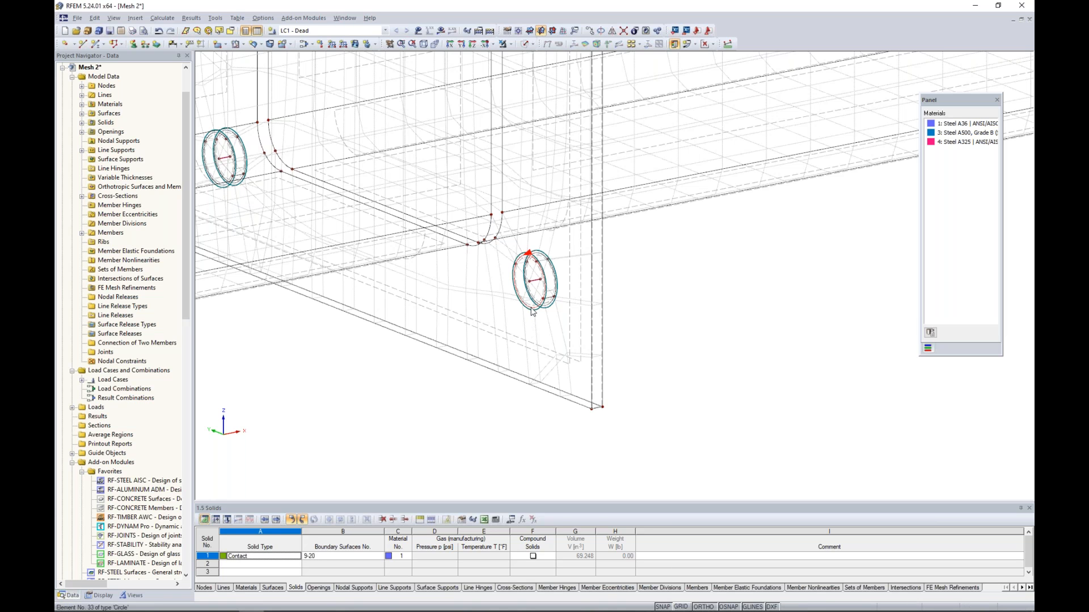
pyautogui.rightClick(533, 312)
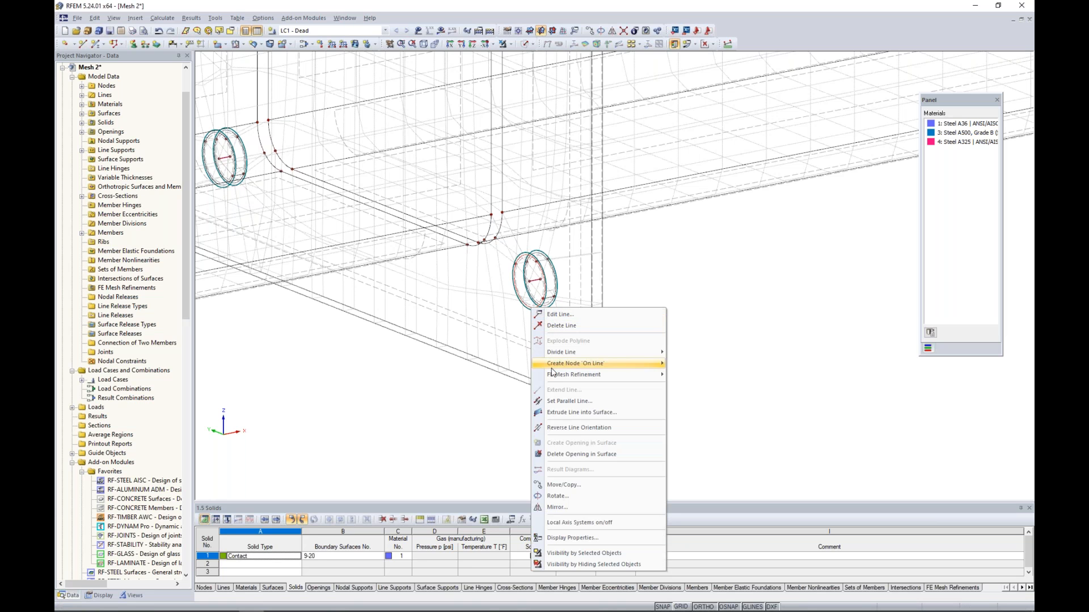
pyautogui.moveTo(555, 377)
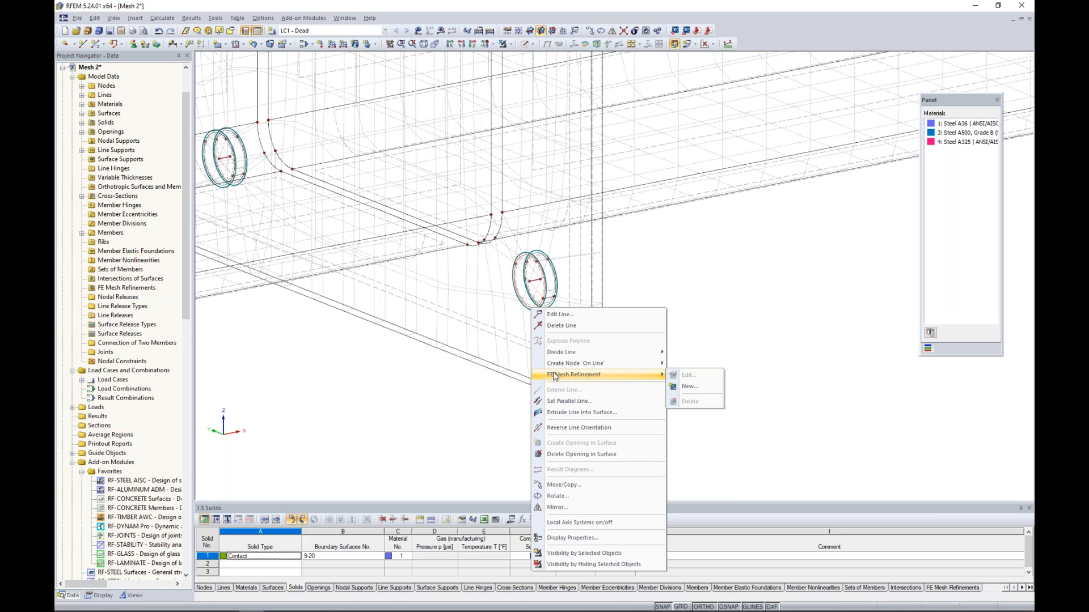
pyautogui.click(698, 329)
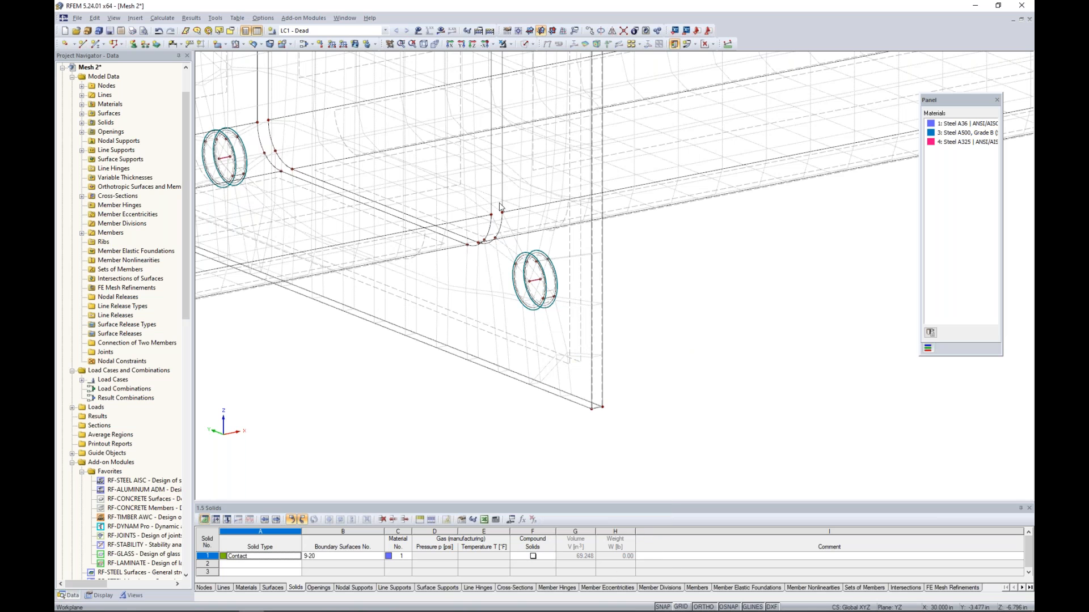
pyautogui.scroll(-8, 506, 209)
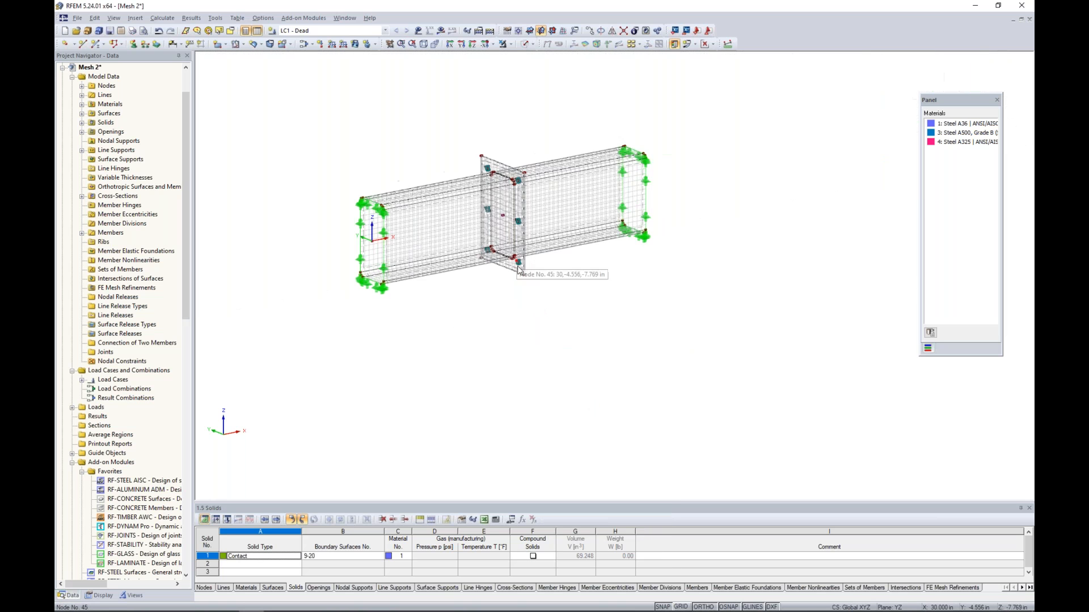
pyautogui.scroll(5, 522, 282)
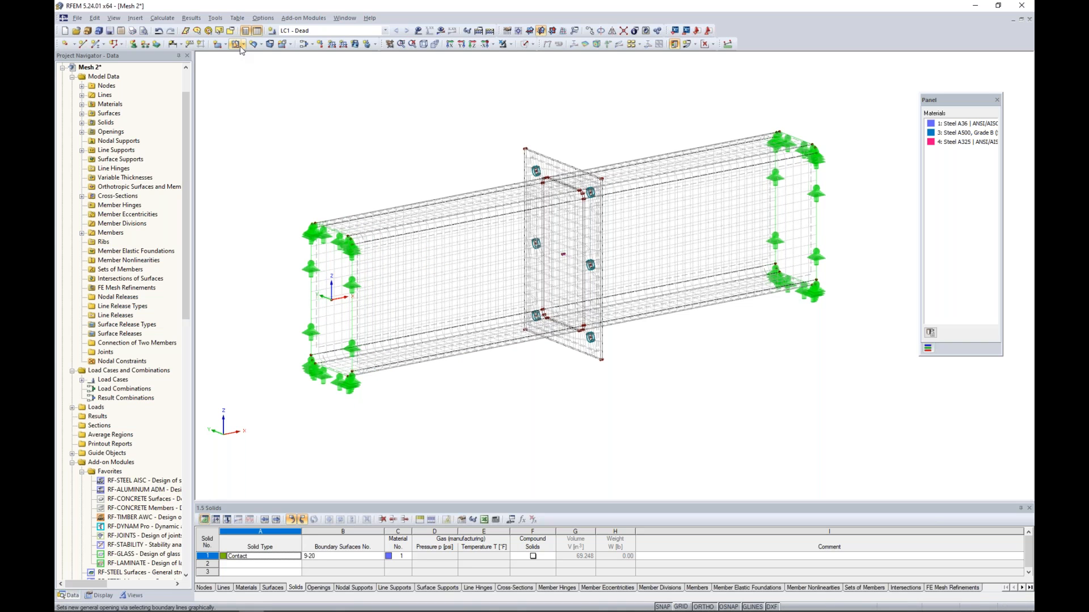
# Enable adaptive mesh refinement with LC1 - Dead as the reference load case and regenerate the FE mesh
pyautogui.click(216, 18)
pyautogui.moveTo(169, 21)
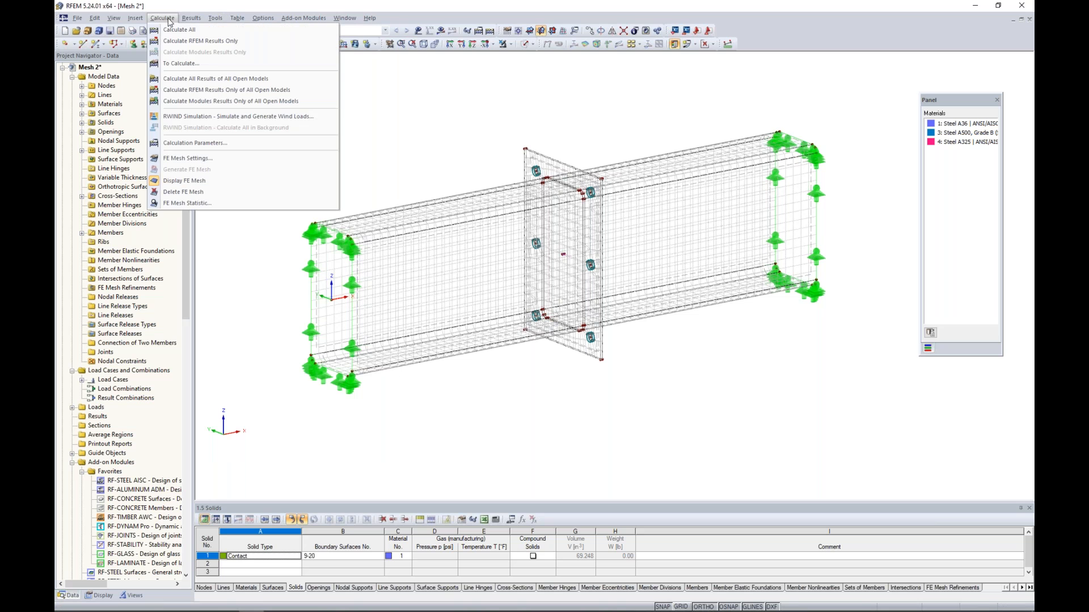
pyautogui.click(186, 158)
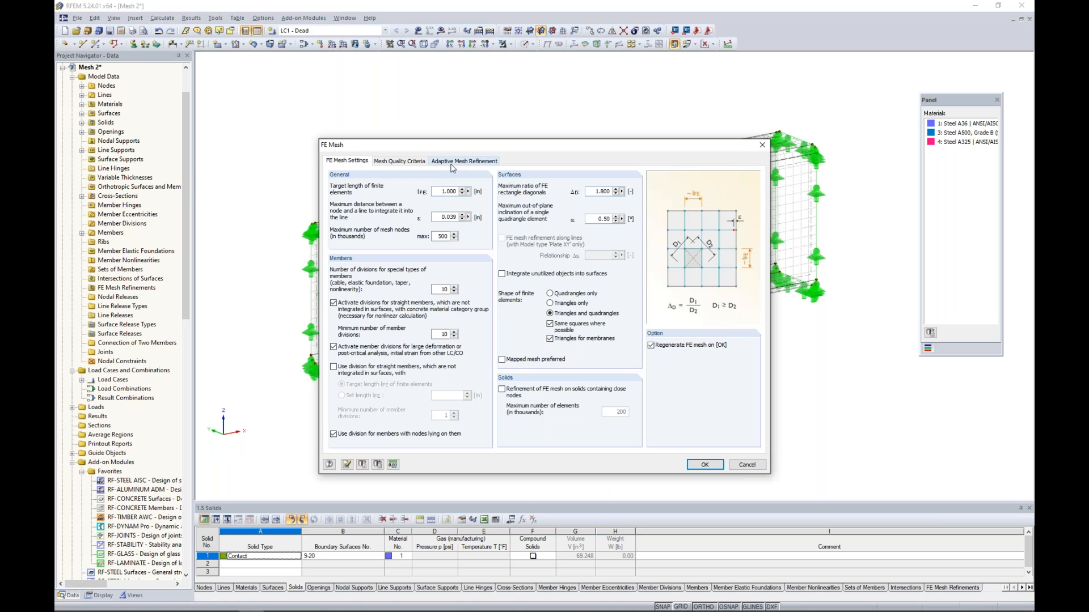
pyautogui.click(453, 162)
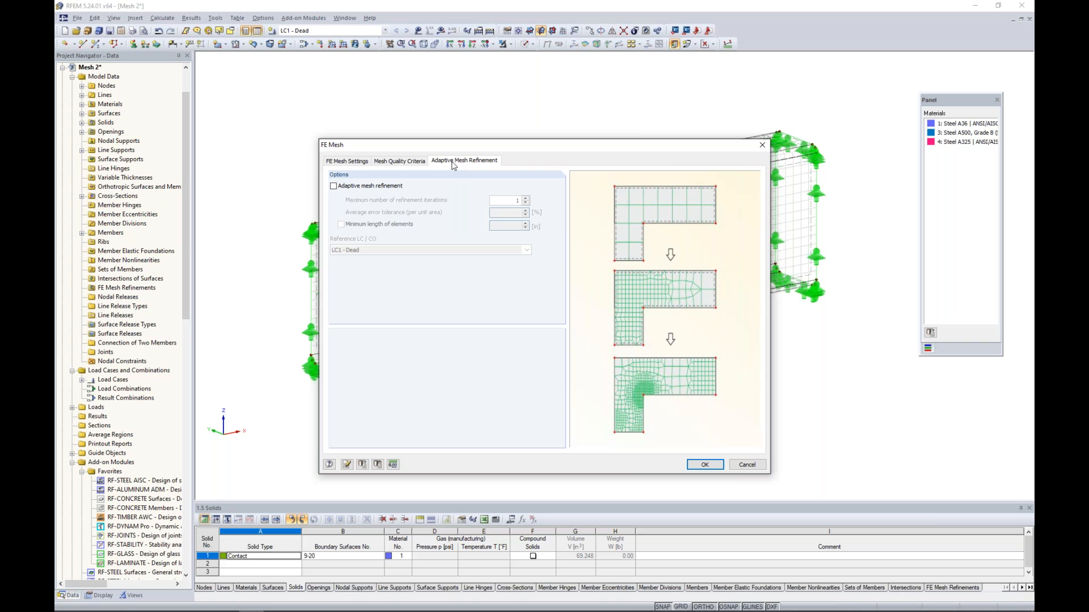
pyautogui.click(333, 186)
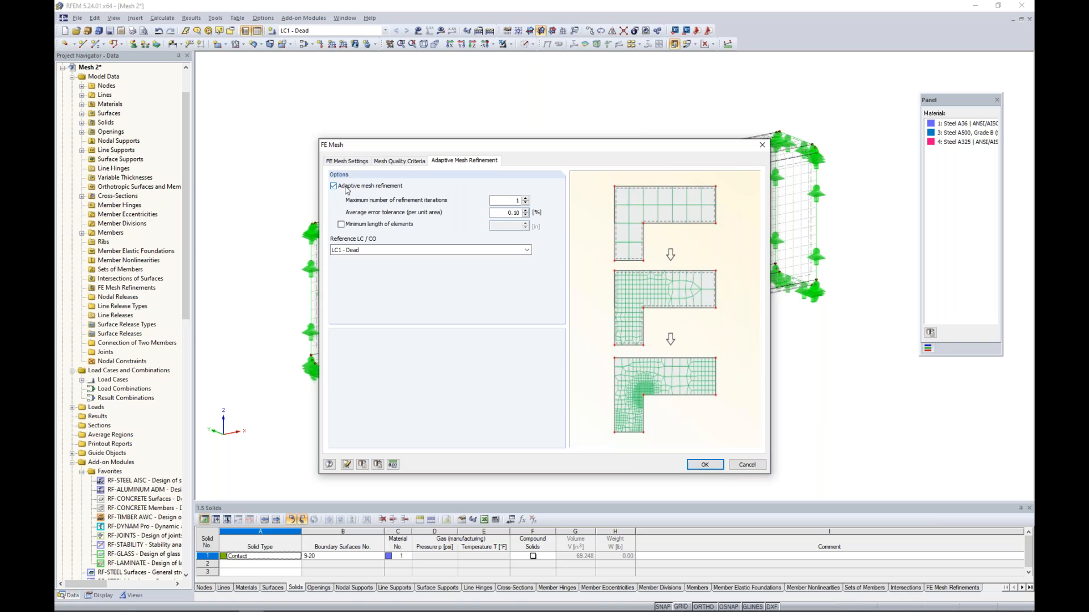
pyautogui.click(380, 249)
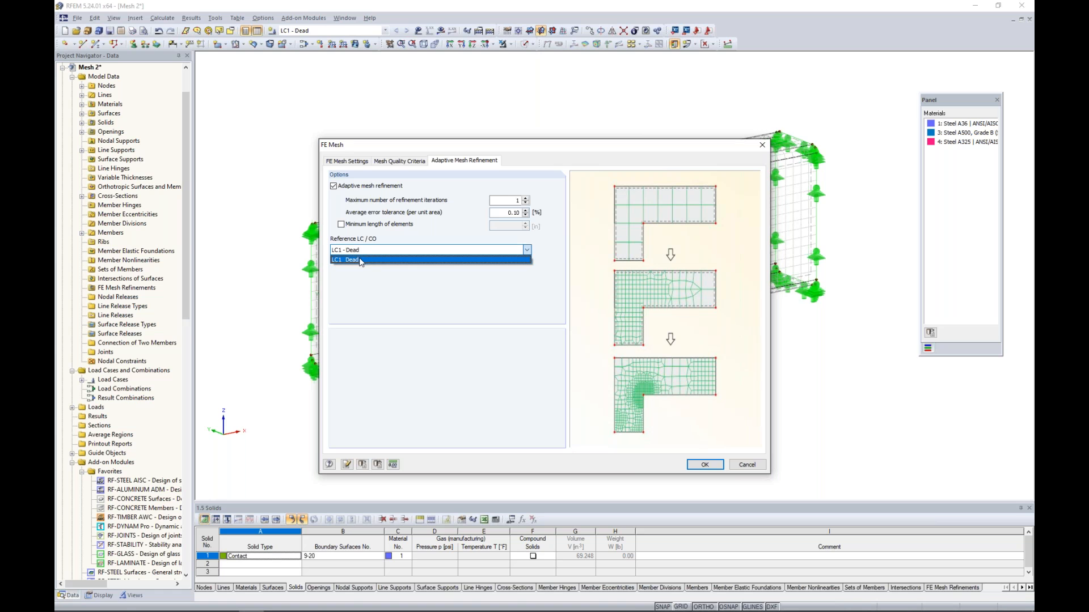
pyautogui.click(375, 285)
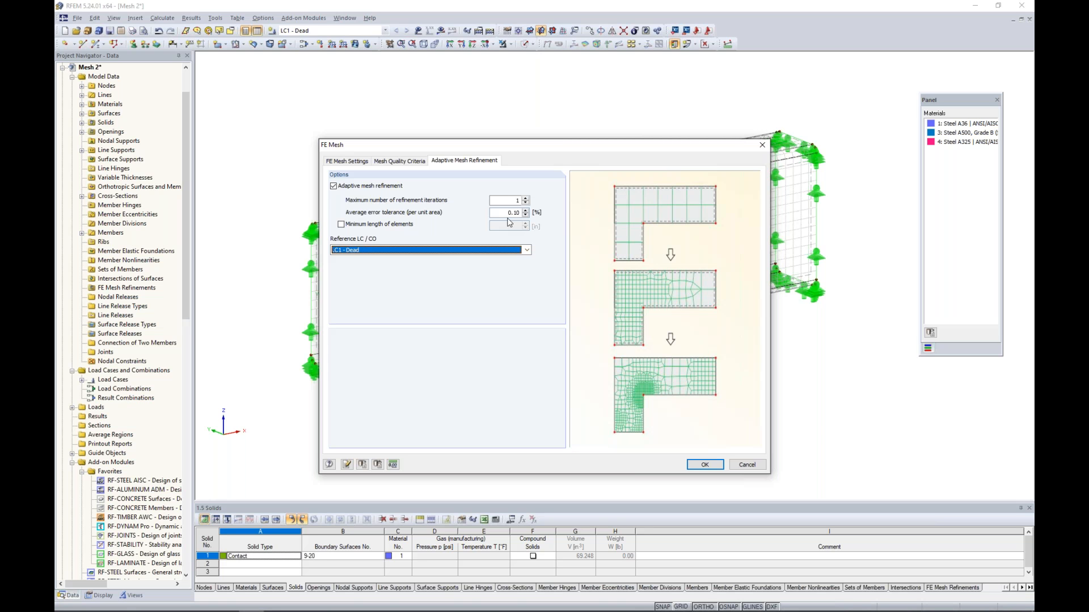
pyautogui.click(704, 465)
pyautogui.click(162, 18)
pyautogui.click(444, 149)
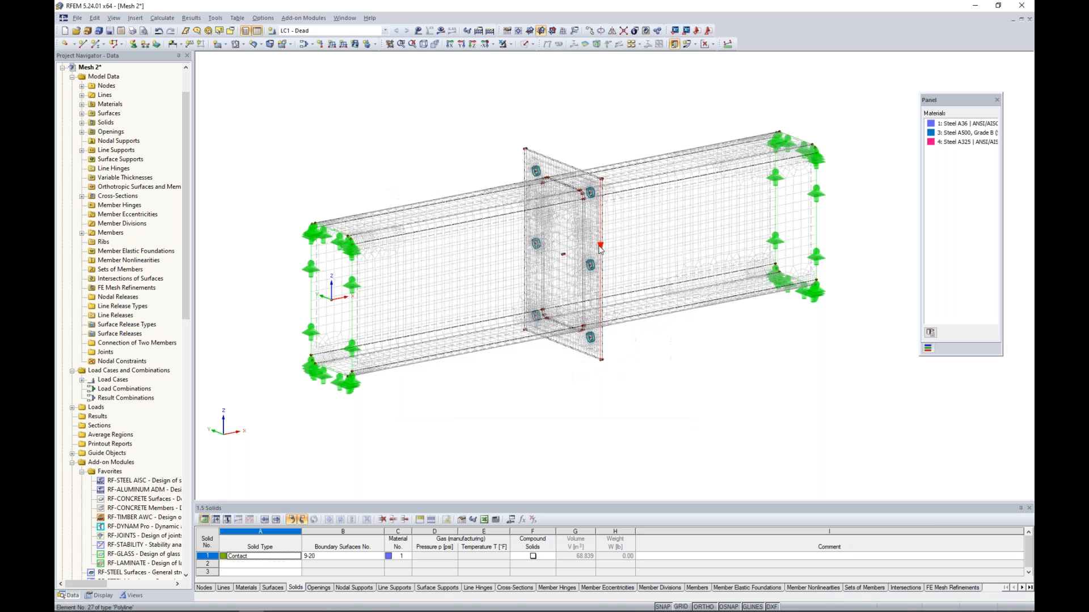
# Examine the refined FE mesh around the bolted end plates and at both supported ends of the tube
pyautogui.scroll(3, 454, 269)
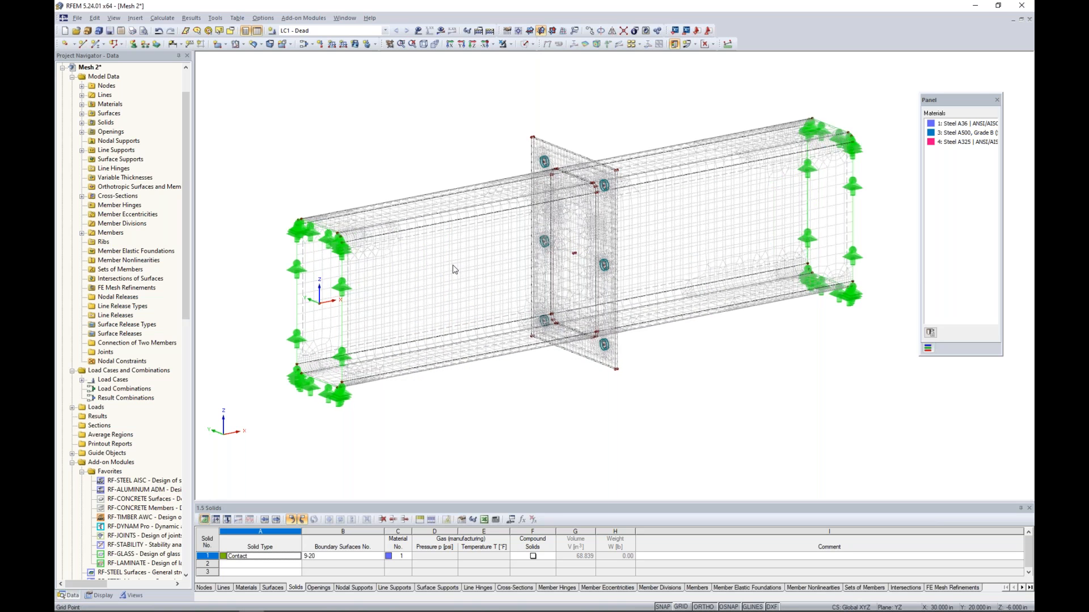
pyautogui.moveTo(454, 269); pyautogui.dragTo(469, 270, button='middle')
pyautogui.moveTo(742, 192); pyautogui.dragTo(660, 202, button='middle')
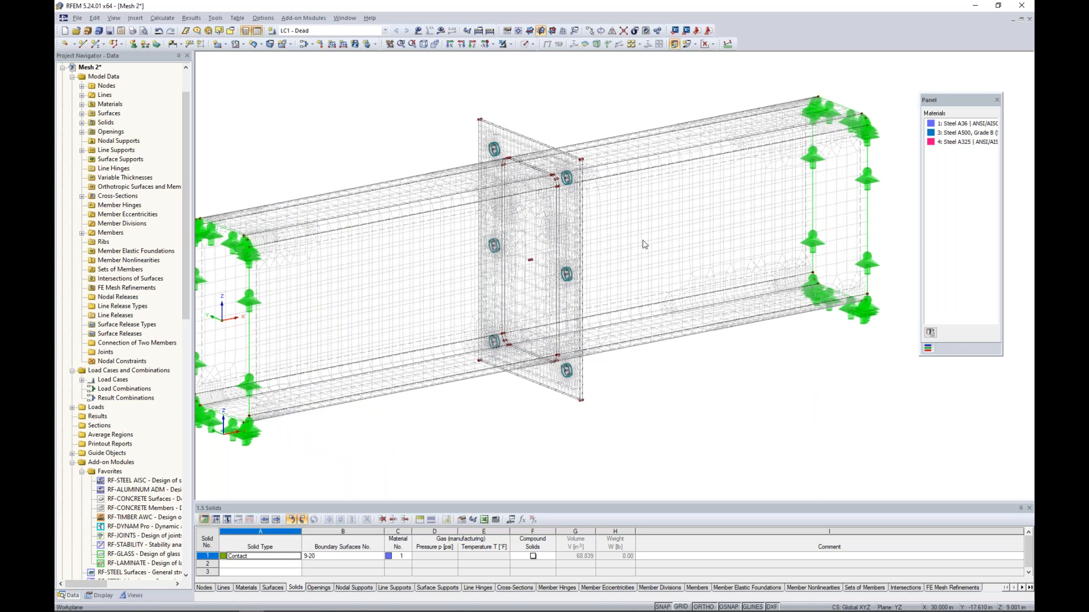
pyautogui.scroll(2, 563, 368)
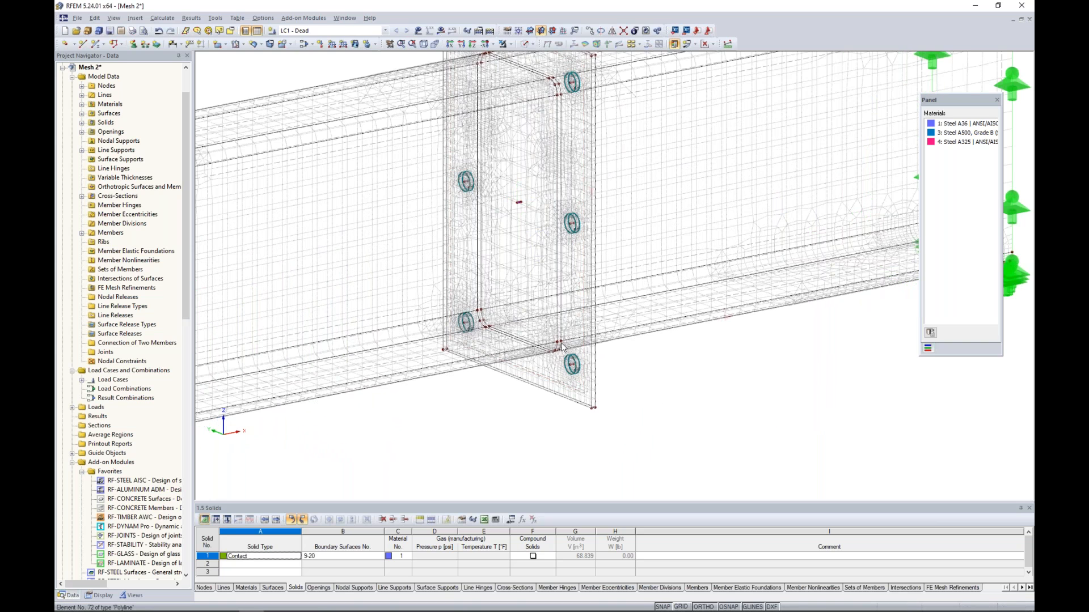
pyautogui.moveTo(317, 213); pyautogui.dragTo(590, 235, button='middle')
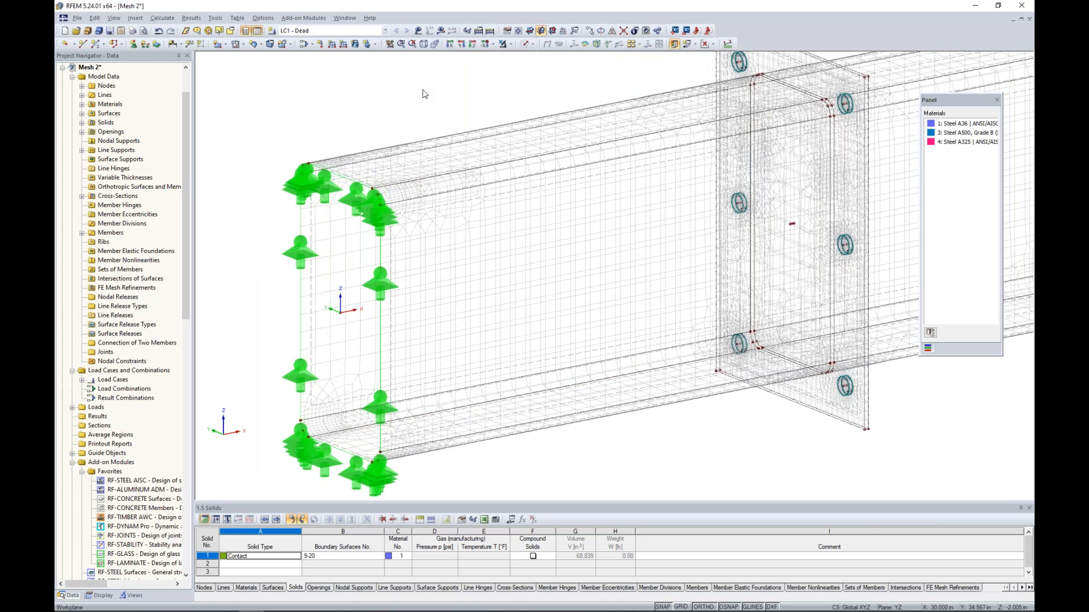
pyautogui.keyDown('ctrl'); pyautogui.moveTo(438, 134); pyautogui.dragTo(505, 229, button='middle'); pyautogui.keyUp('ctrl')
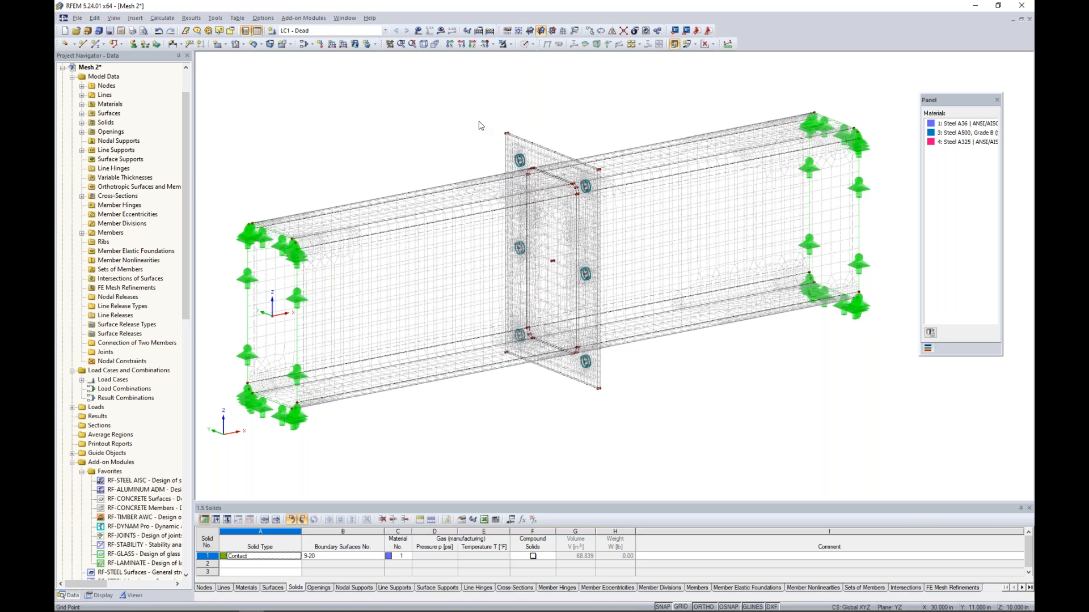
# Switch to the open Singularity 1 model and view its slab and columns from a slightly rotated angle
pyautogui.click(351, 19)
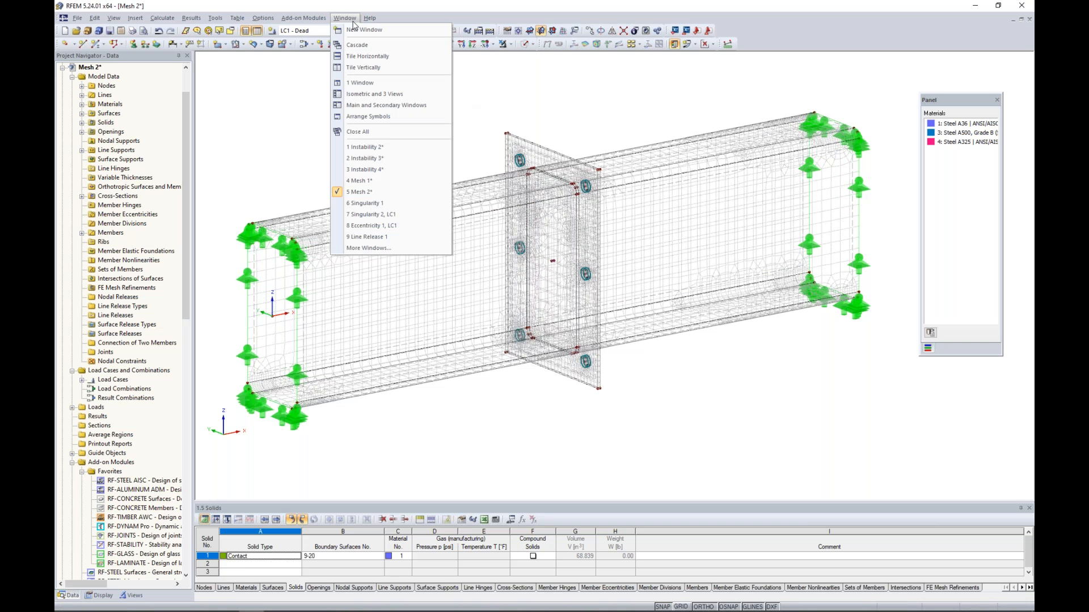
pyautogui.click(369, 203)
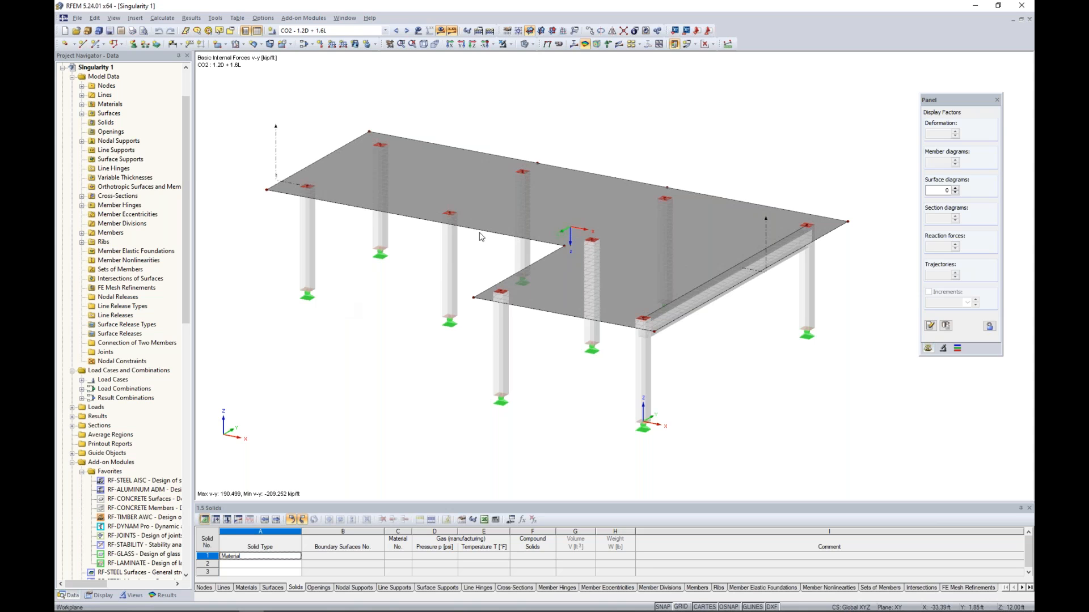
pyautogui.keyDown('ctrl'); pyautogui.moveTo(432, 335); pyautogui.dragTo(420, 347, button='middle'); pyautogui.keyUp('ctrl')
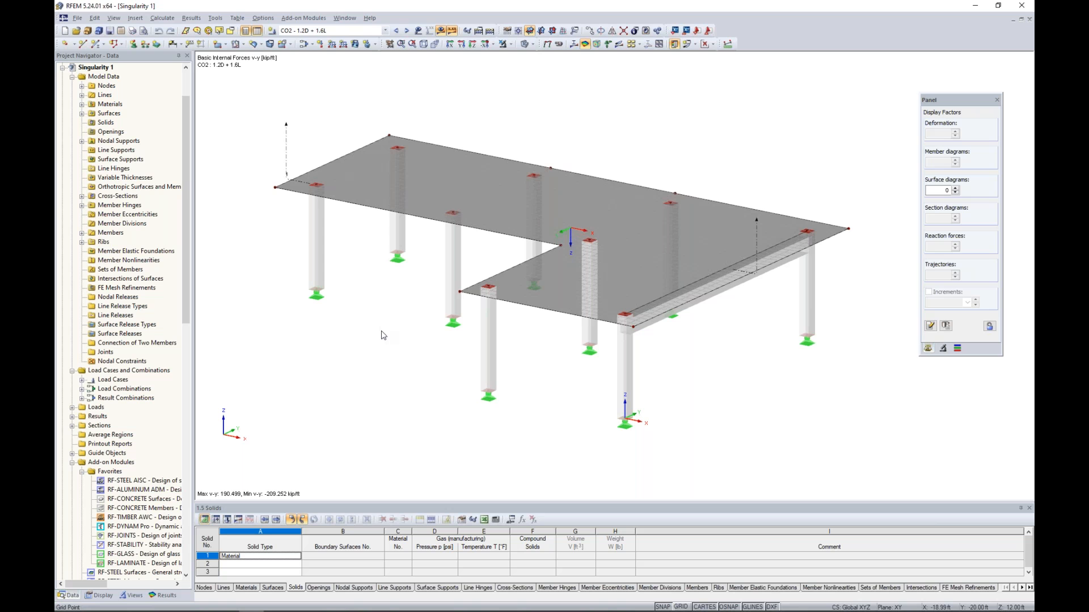
# Check the slab surface's material and thickness properties, then close them without changes and deselect the slab
pyautogui.doubleClick(430, 190)
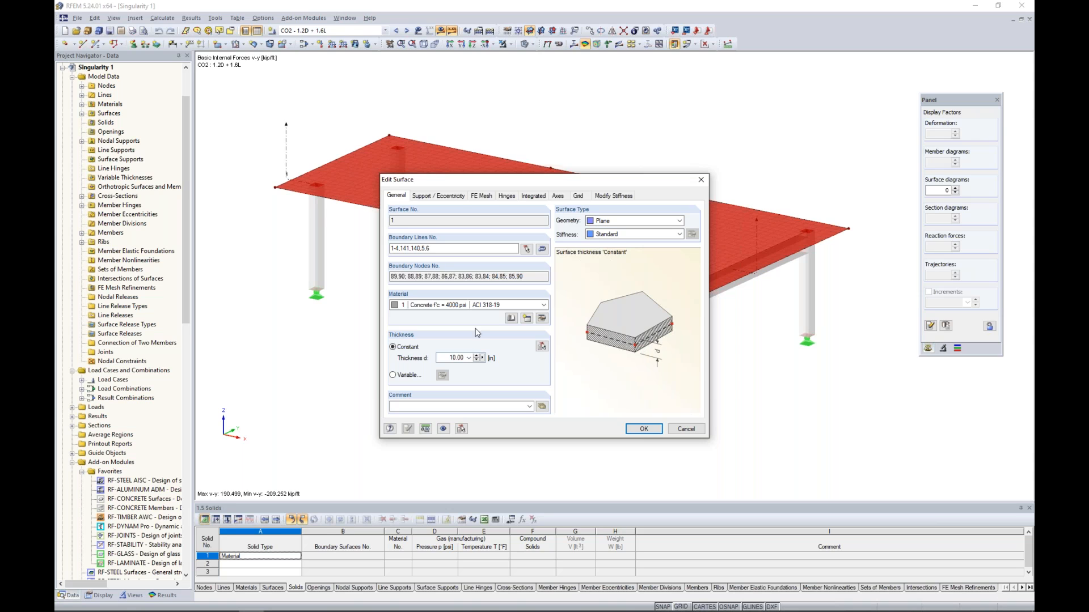
pyautogui.click(686, 429)
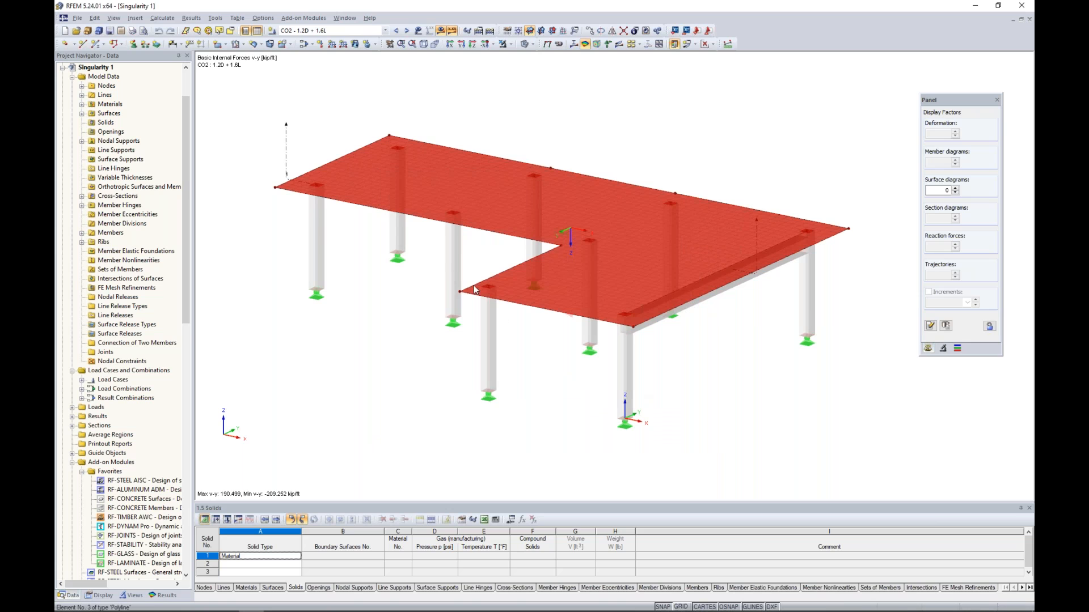
pyautogui.click(431, 293)
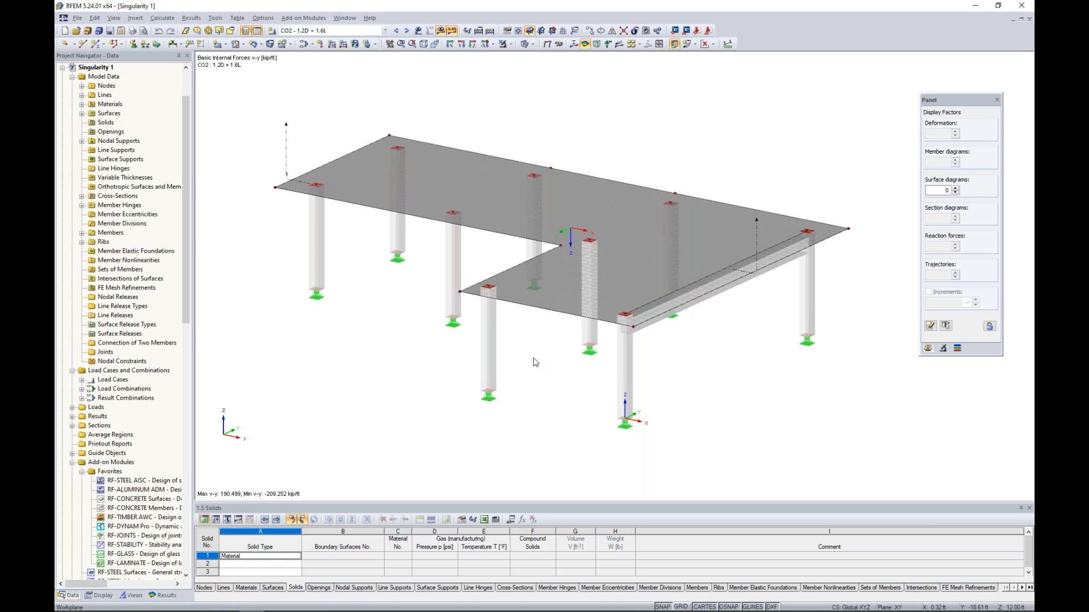
# Display the slab and column model as a wireframe so that the FE mesh can be inspected
pyautogui.click(532, 44)
pyautogui.click(562, 56)
pyautogui.keyDown('ctrl'); pyautogui.moveTo(555, 113); pyautogui.dragTo(522, 175, button='middle'); pyautogui.keyUp('ctrl')
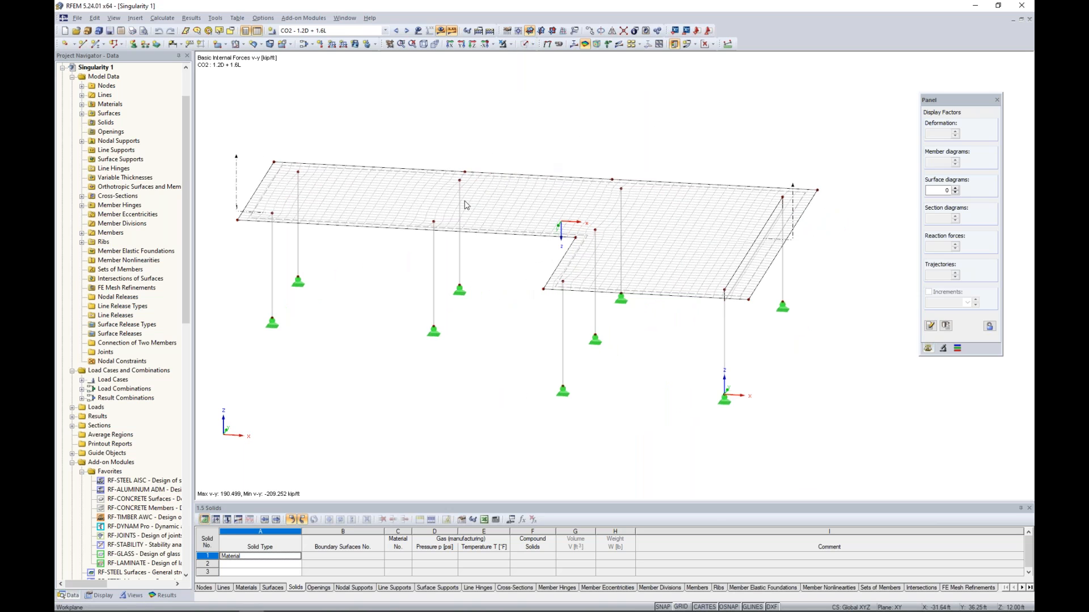
# Examine the slab's FE mesh around the top node of the middle column on the long front edge
pyautogui.moveTo(413, 250); pyautogui.dragTo(445, 243, button='middle')
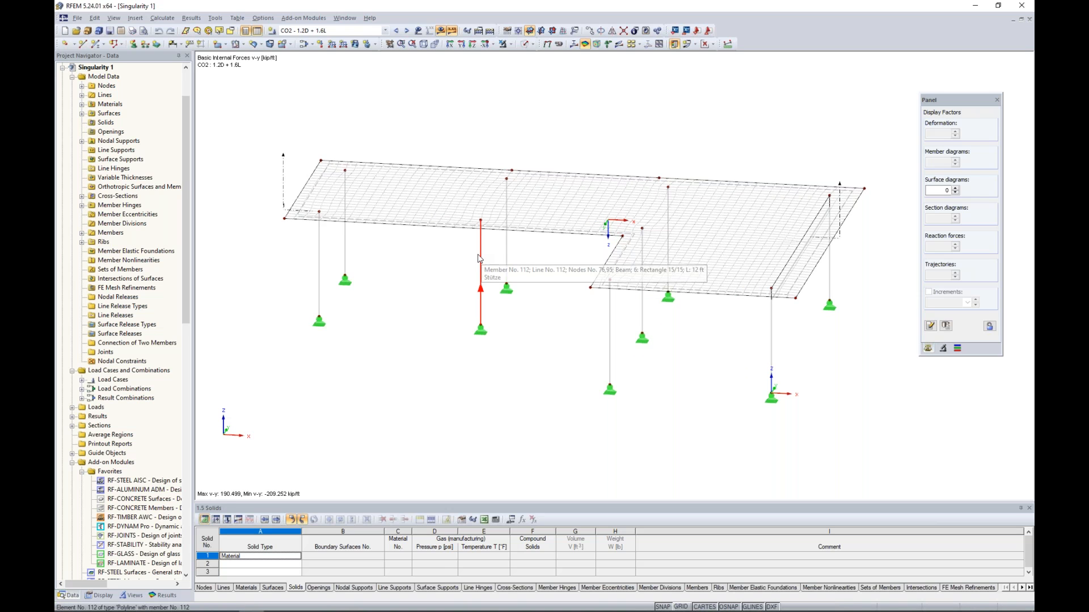
pyautogui.moveTo(480, 256)
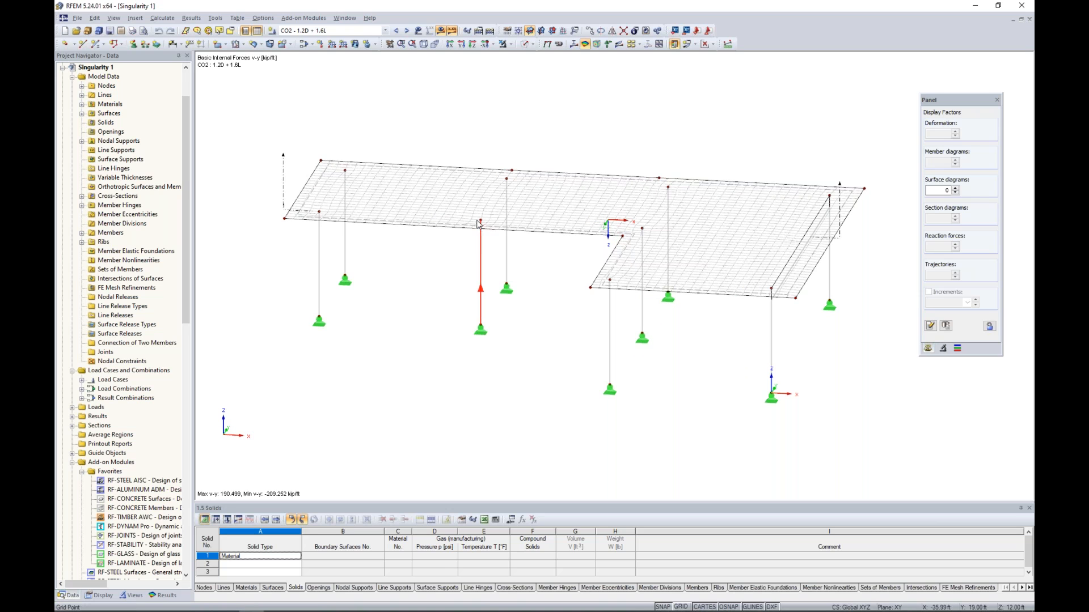
pyautogui.scroll(6, 488, 222)
pyautogui.scroll(4, 489, 223)
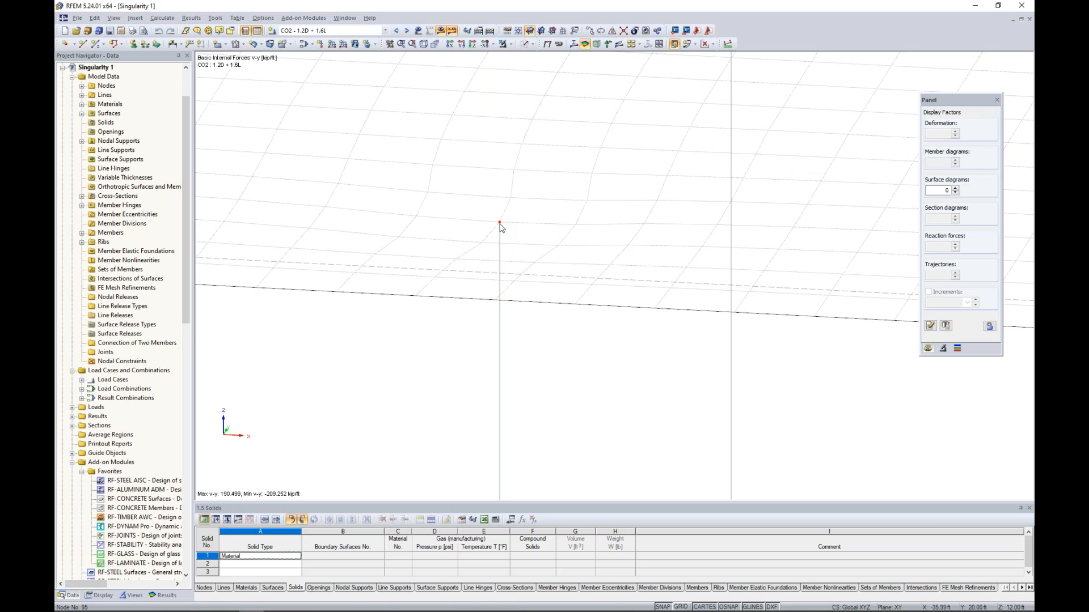
pyautogui.moveTo(499, 223)
pyautogui.scroll(-5, 501, 225)
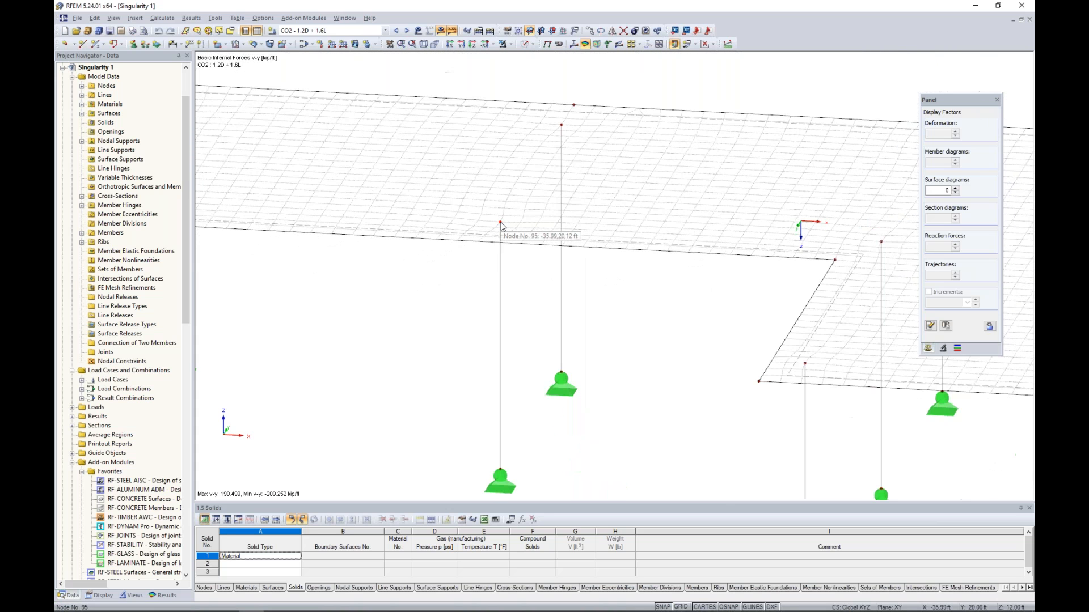
pyautogui.scroll(-5, 501, 225)
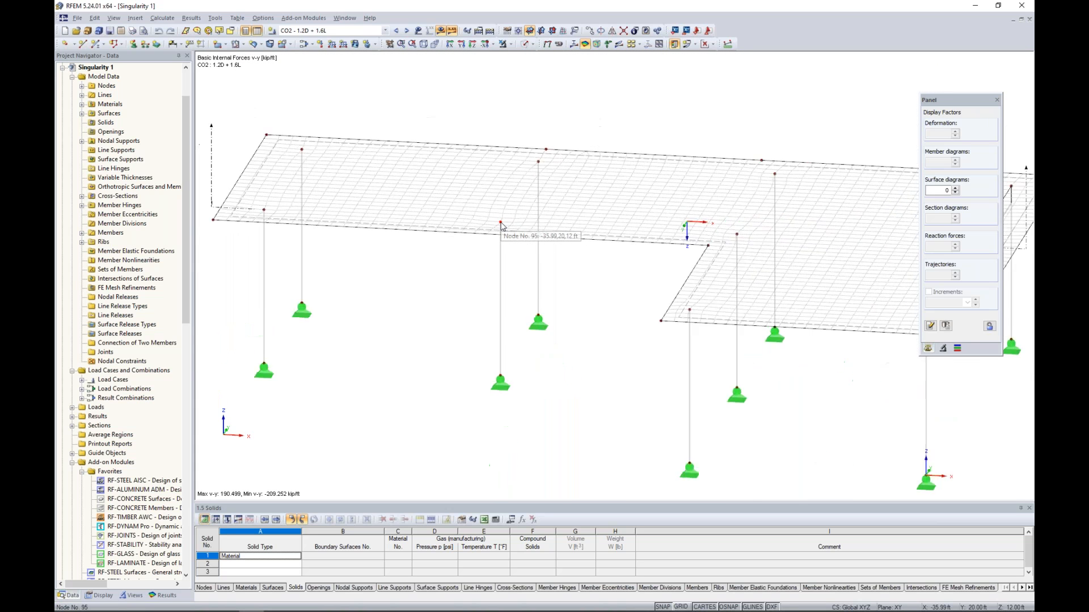
pyautogui.keyDown('ctrl'); pyautogui.moveTo(550, 293); pyautogui.dragTo(445, 326, button='middle'); pyautogui.keyUp('ctrl')
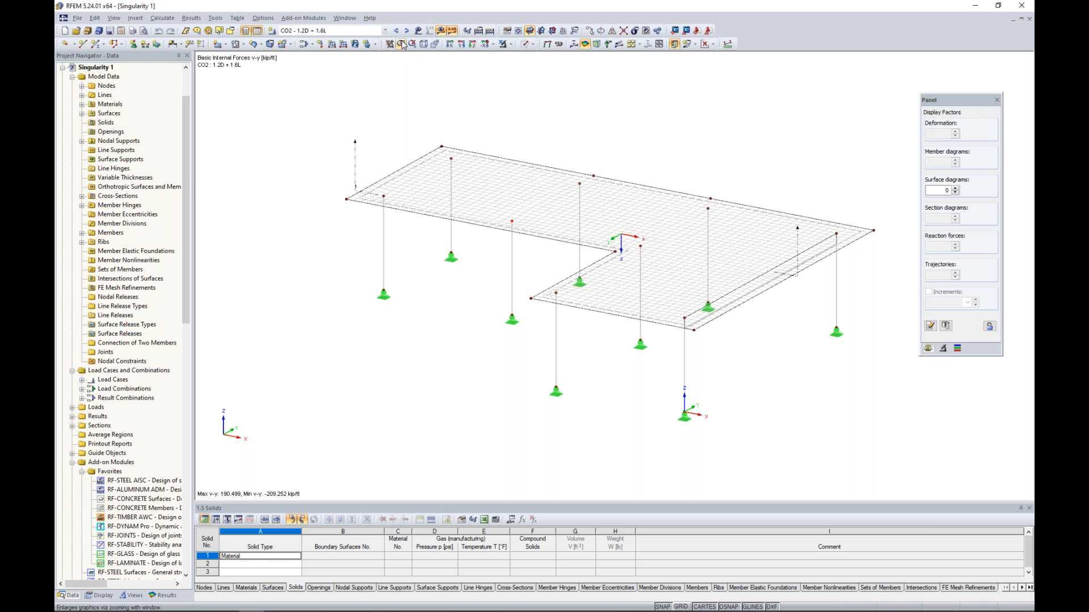
# Display the slab's global deformations u for CO2 as isobands, hiding the surface loads after viewing them
pyautogui.click(417, 31)
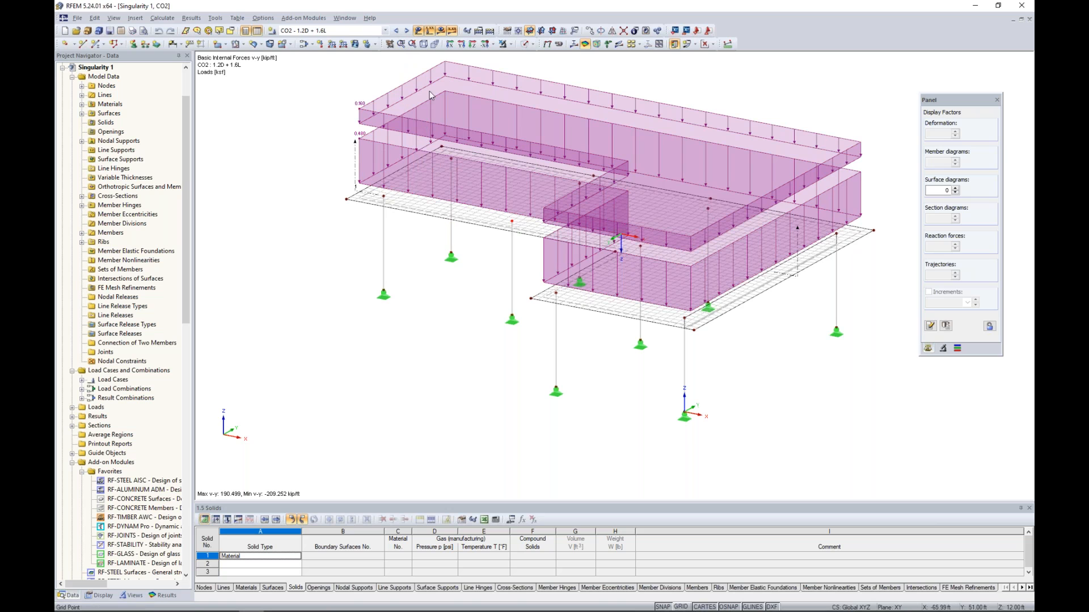
pyautogui.click(440, 30)
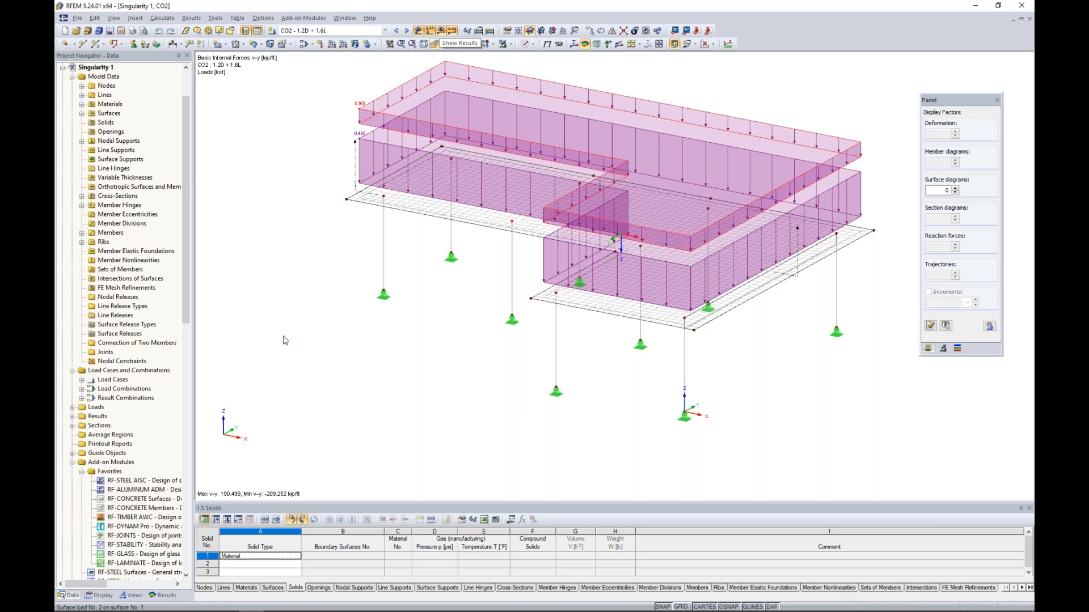
pyautogui.click(72, 67)
pyautogui.click(713, 44)
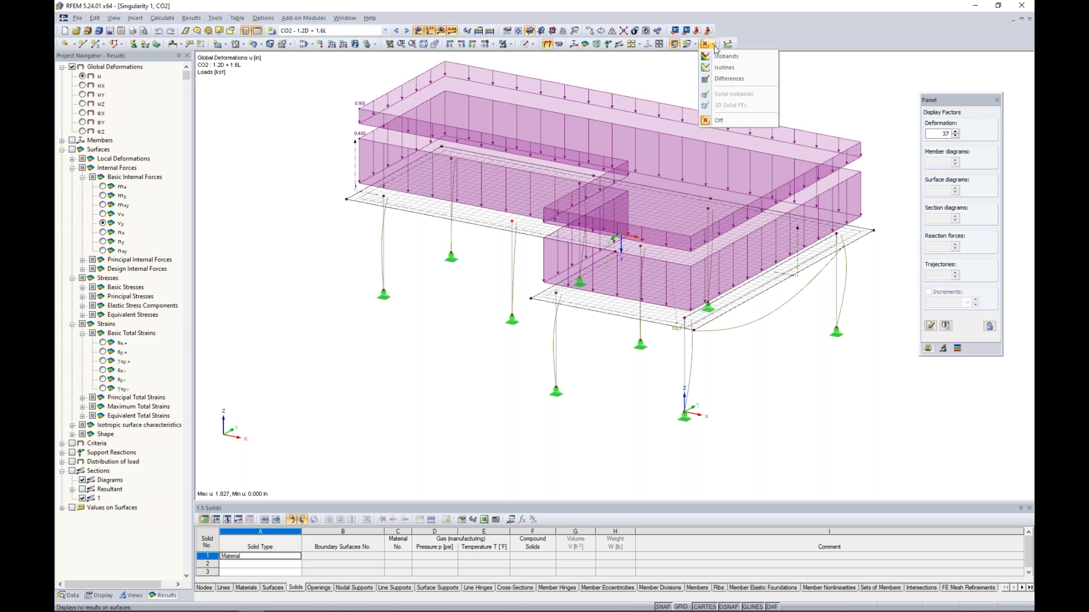
pyautogui.click(418, 31)
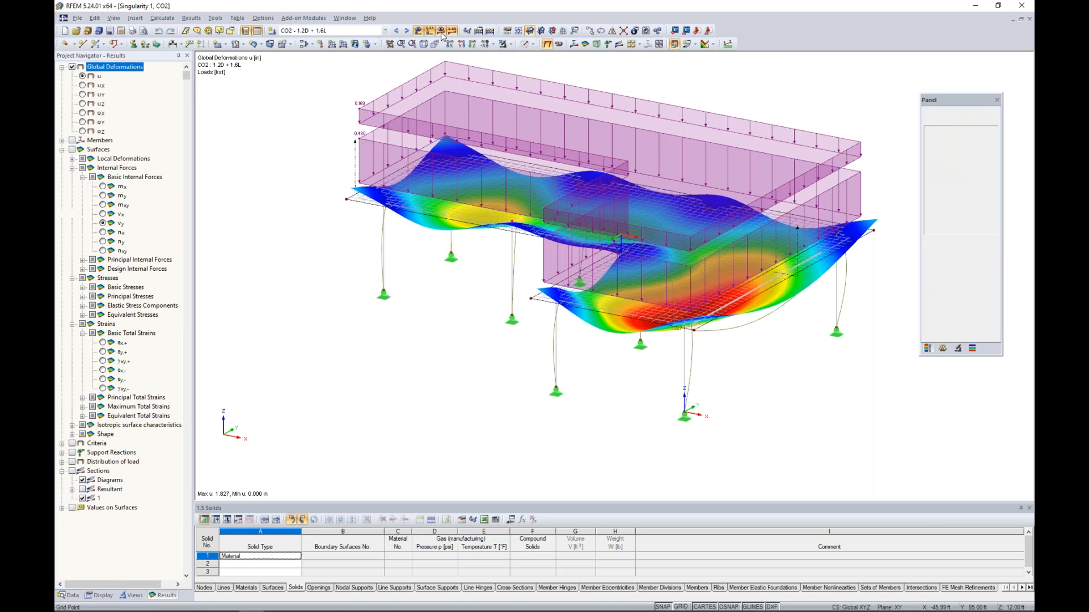
pyautogui.keyDown('ctrl'); pyautogui.moveTo(444, 315); pyautogui.dragTo(458, 340, button='middle'); pyautogui.keyUp('ctrl')
pyautogui.moveTo(492, 309); pyautogui.dragTo(461, 336, button='middle')
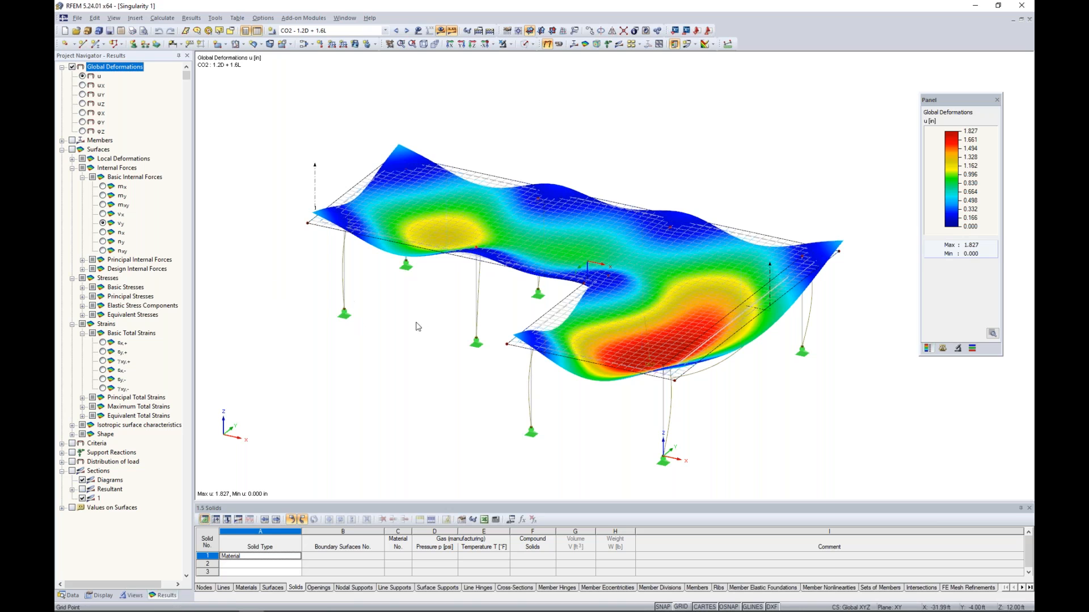
# Show the slab's basic internal forces mx and inspect the concentration at the column near the re-entrant corner
pyautogui.click(102, 187)
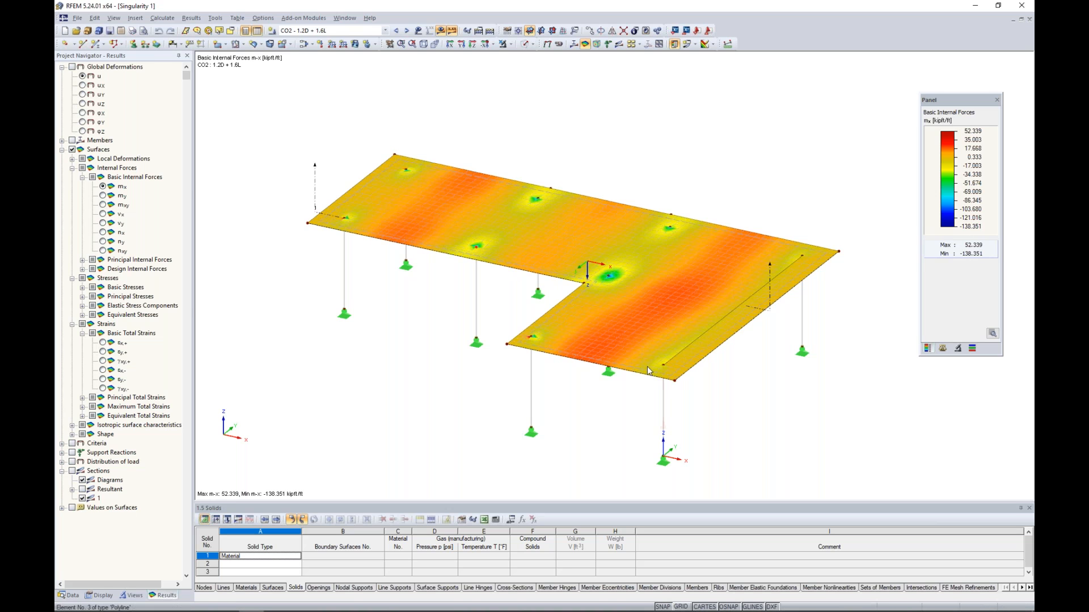
pyautogui.scroll(3, 655, 336)
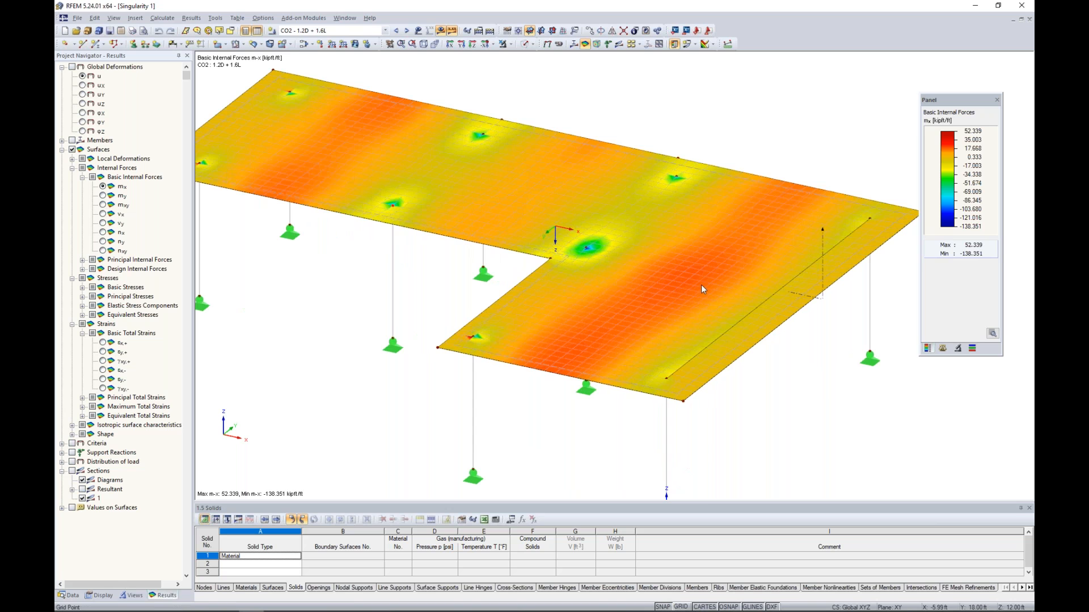
pyautogui.keyDown('ctrl'); pyautogui.moveTo(706, 285); pyautogui.dragTo(704, 261, button='middle'); pyautogui.keyUp('ctrl')
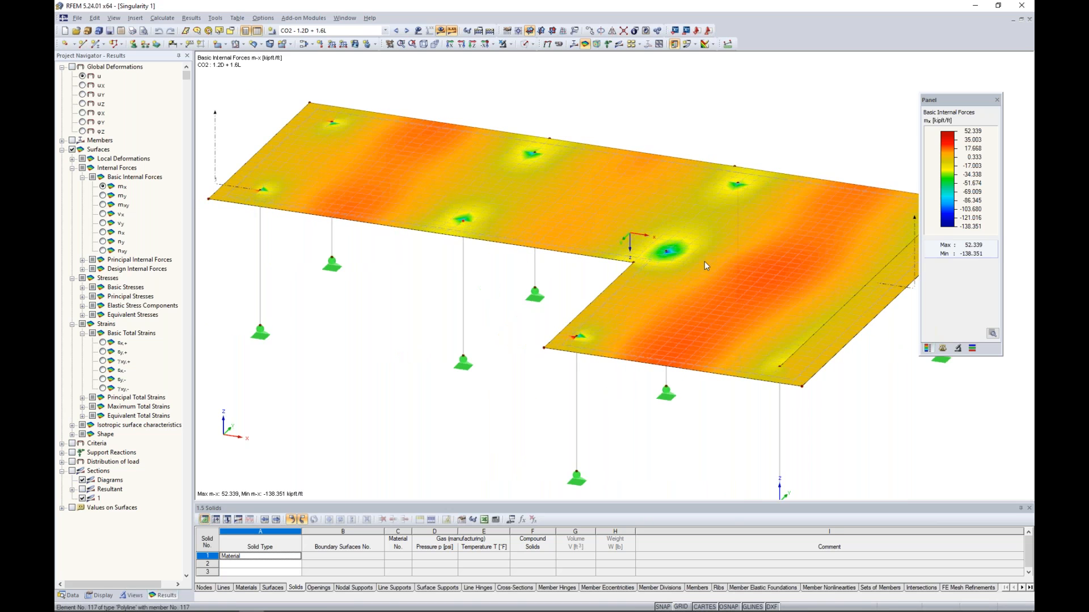
pyautogui.scroll(5, 667, 254)
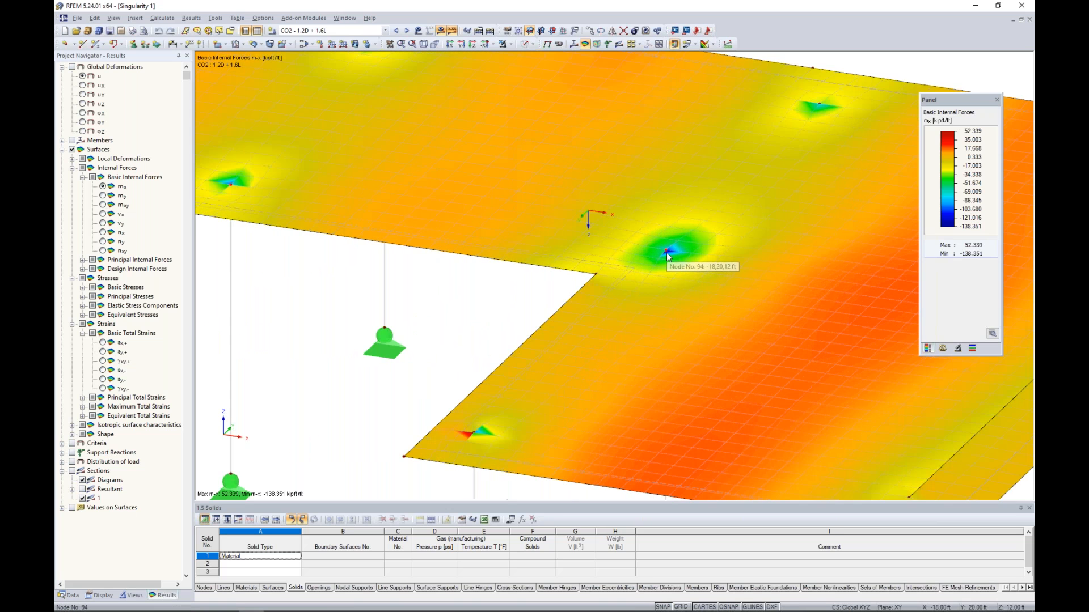
pyautogui.scroll(1, 666, 253)
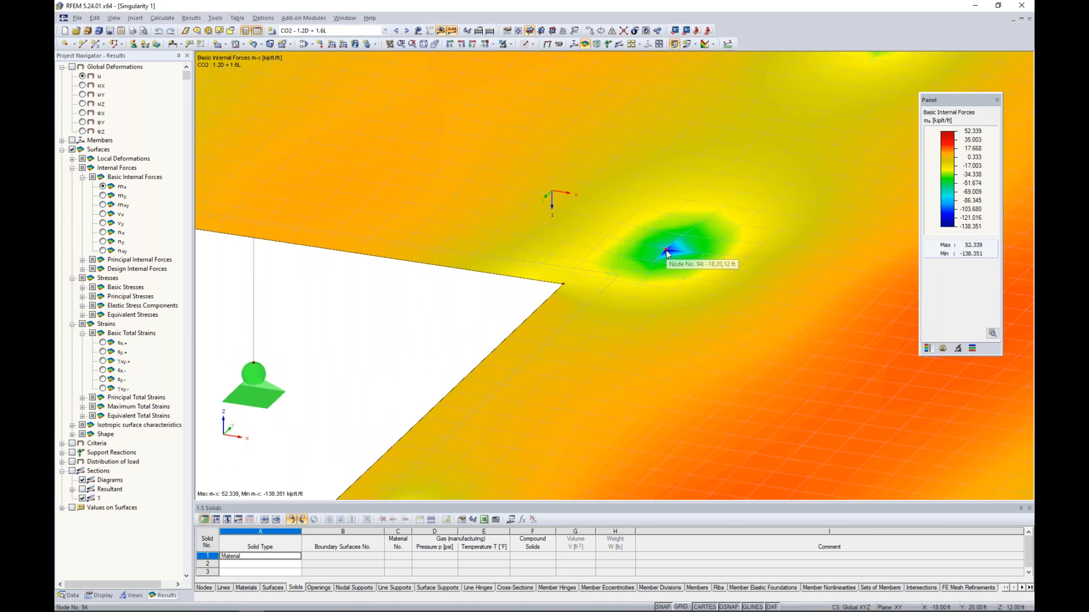
# Display the slab's basic internal forces my and then the shear forces vx for CO2
pyautogui.scroll(-6, 666, 250)
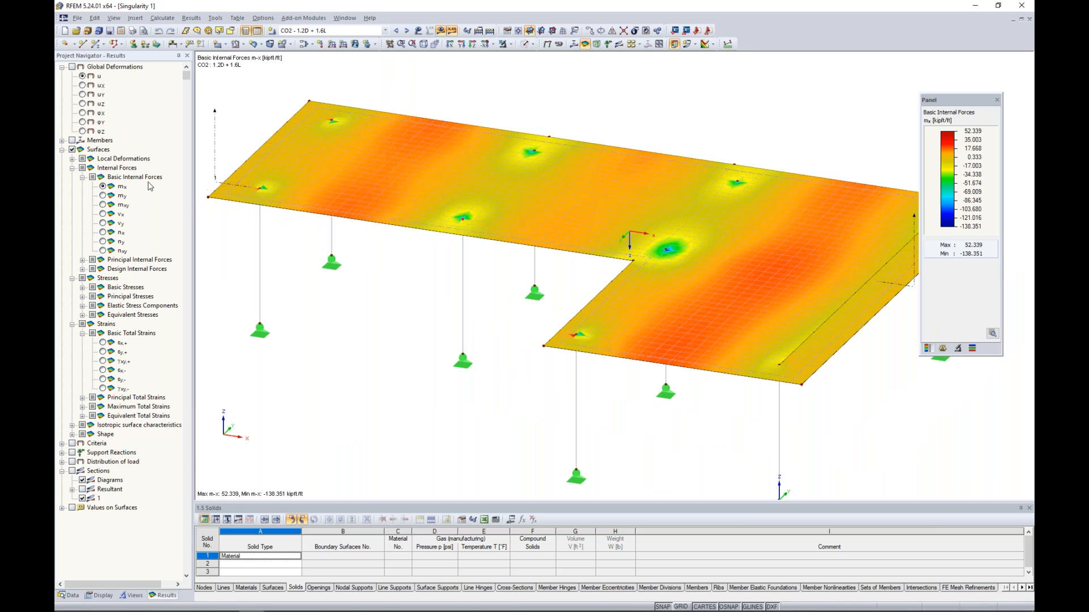
pyautogui.click(103, 196)
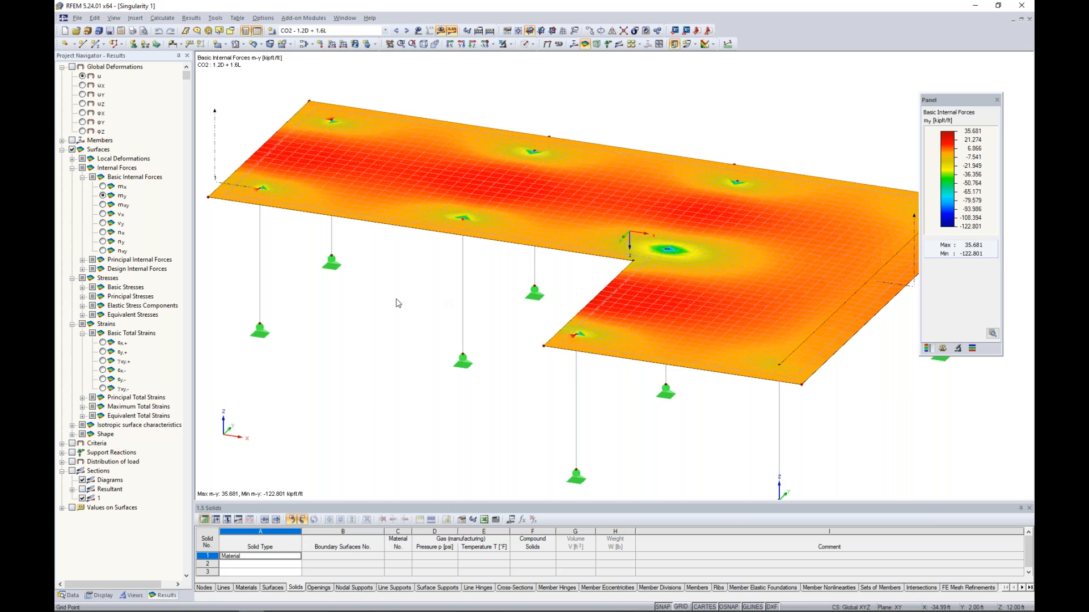
pyautogui.click(103, 213)
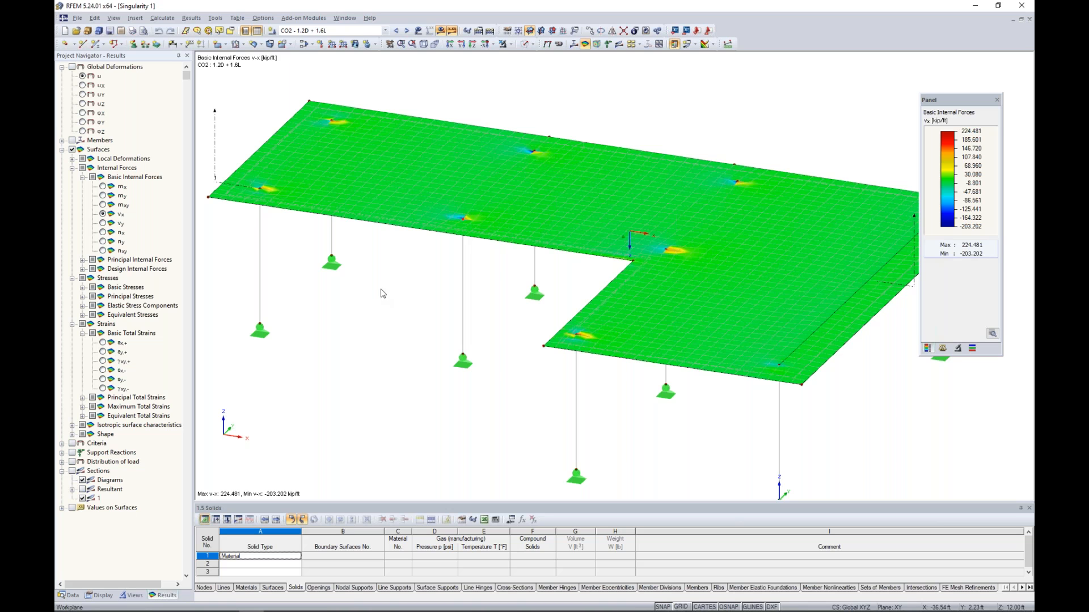
pyautogui.keyDown('ctrl'); pyautogui.moveTo(397, 287); pyautogui.dragTo(366, 289, button='middle'); pyautogui.keyUp('ctrl')
pyautogui.scroll(-1, 364, 287)
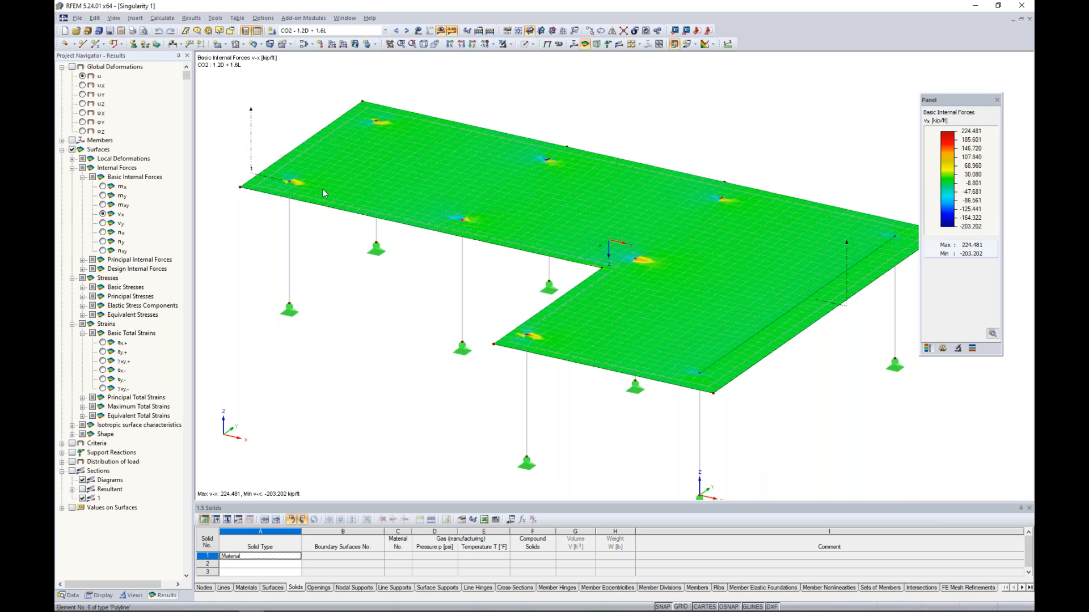
# Show the vx section diagram across the slab and switch off the isobands so only the diagram and mesh remain
pyautogui.click(72, 471)
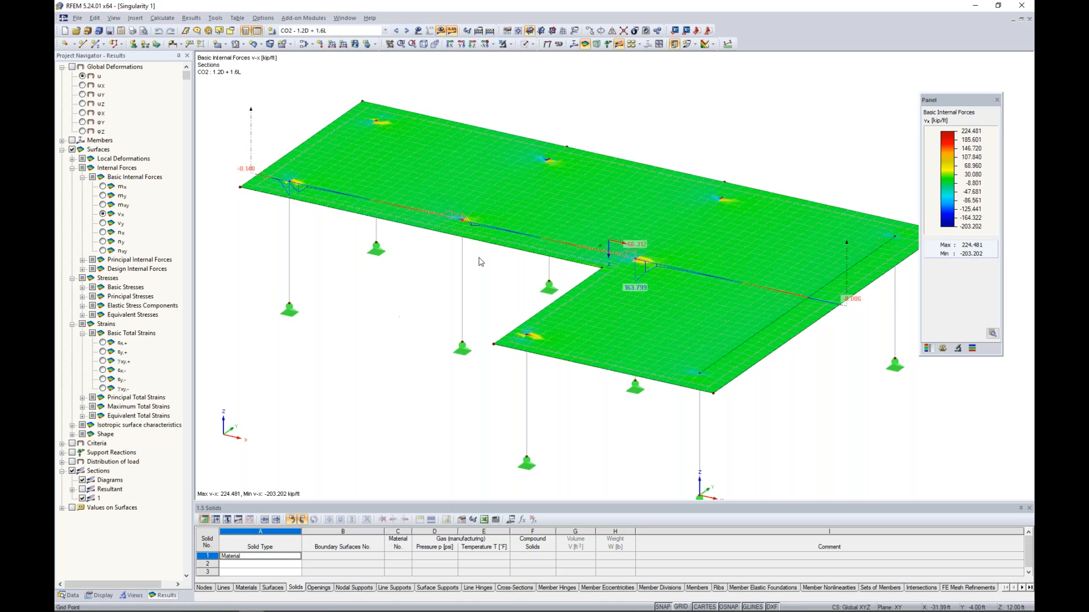
pyautogui.click(711, 50)
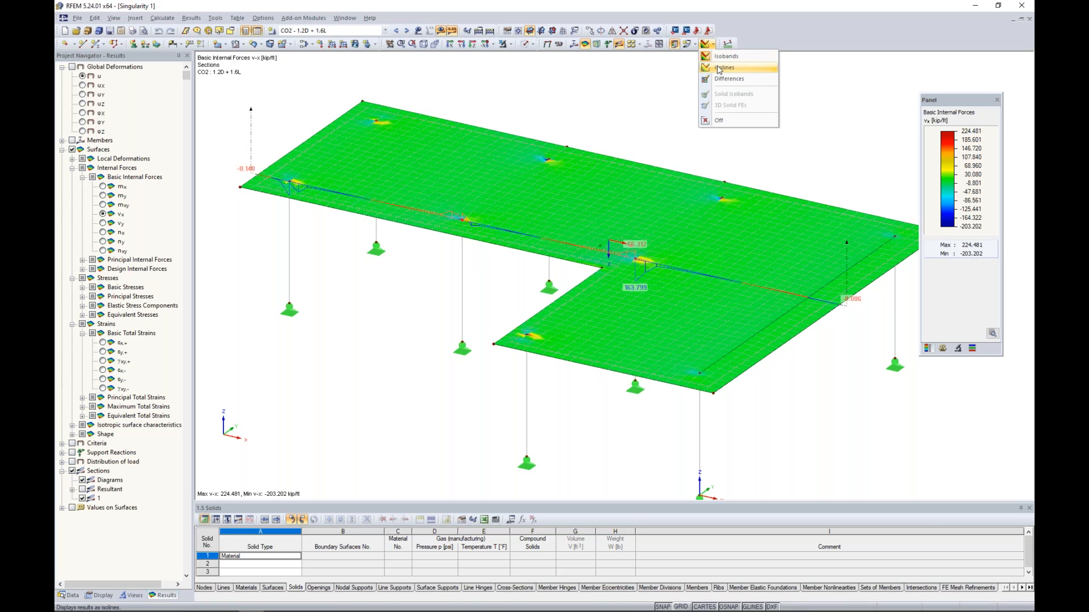
pyautogui.click(731, 120)
pyautogui.scroll(-1, 720, 127)
pyautogui.moveTo(728, 136); pyautogui.dragTo(688, 137, button='middle')
pyautogui.scroll(1, 624, 255)
pyautogui.scroll(1, 626, 260)
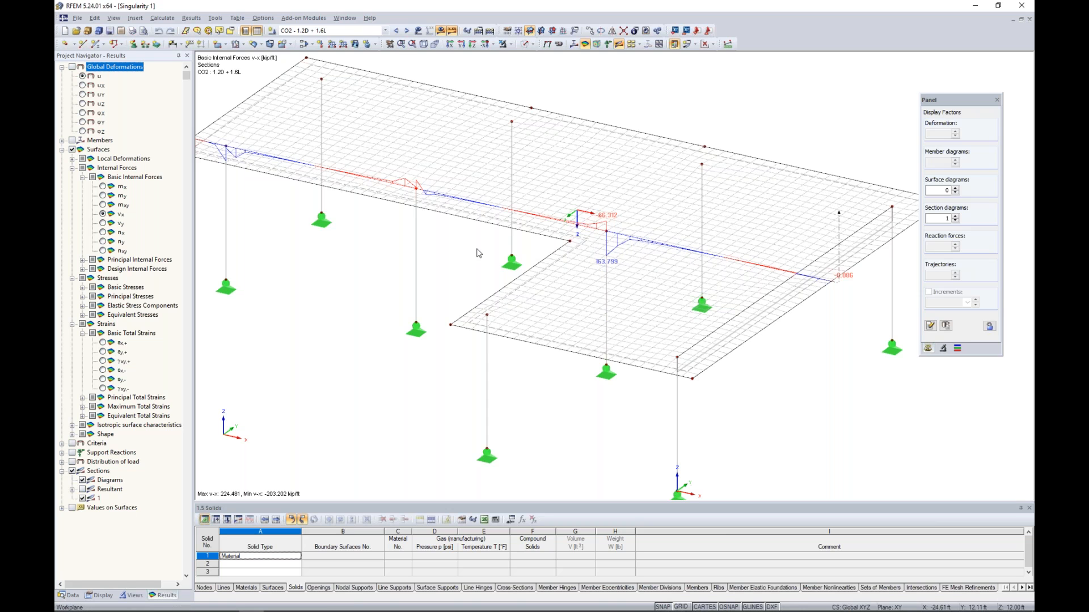
pyautogui.scroll(-2, 493, 251)
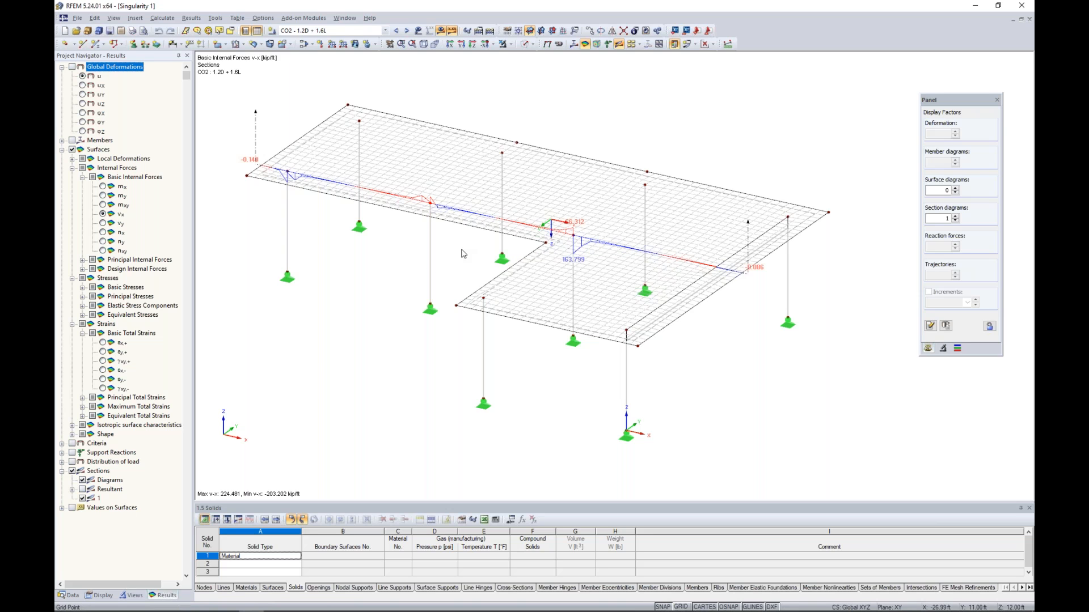
# Review the settings available for a new average region without creating one
pyautogui.click(71, 595)
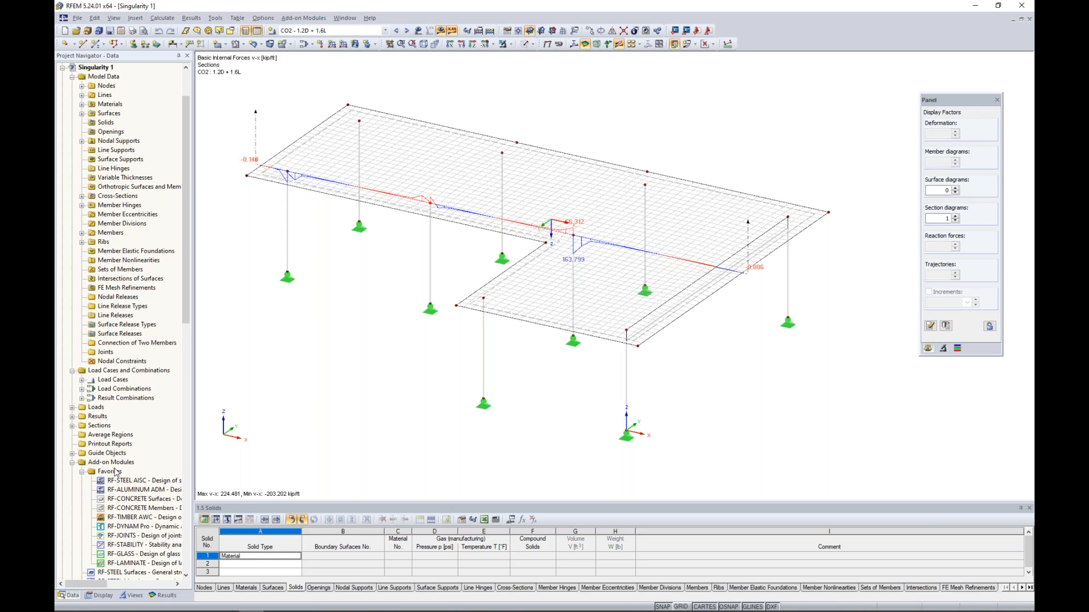
pyautogui.rightClick(107, 438)
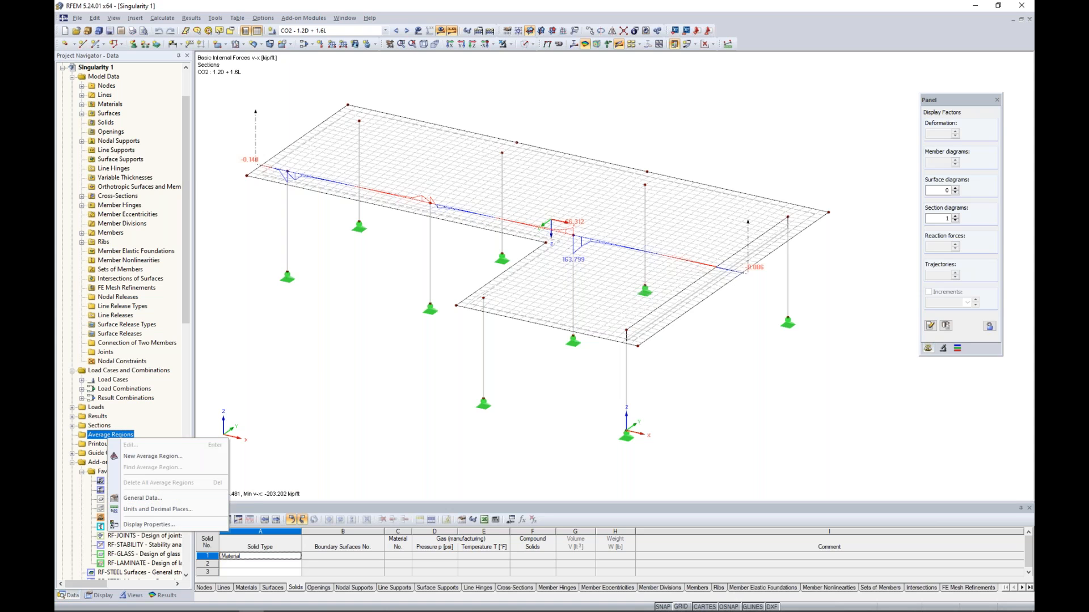
pyautogui.click(152, 456)
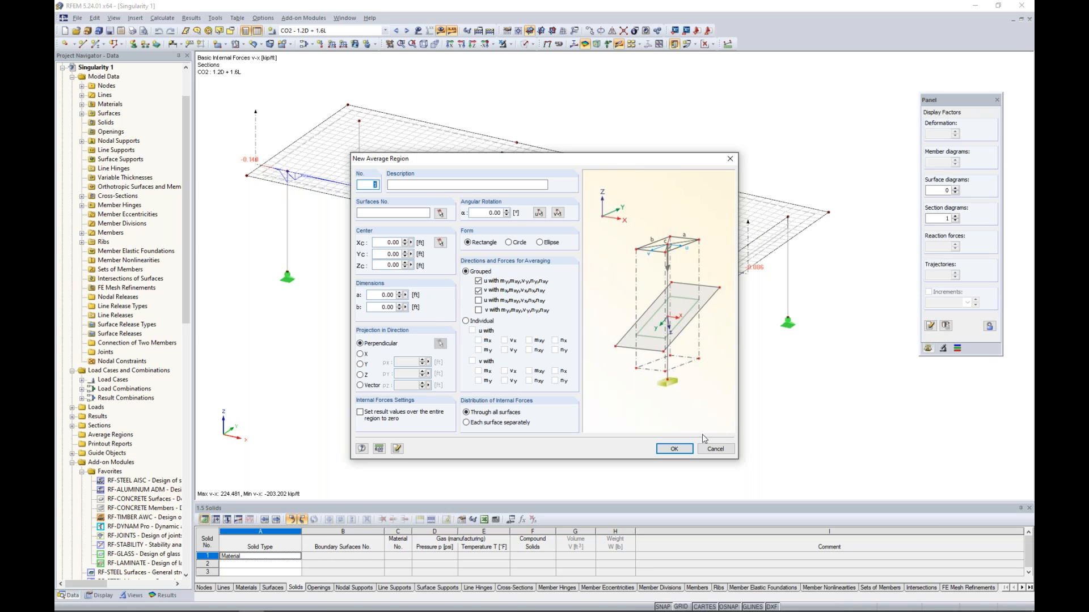
pyautogui.click(714, 449)
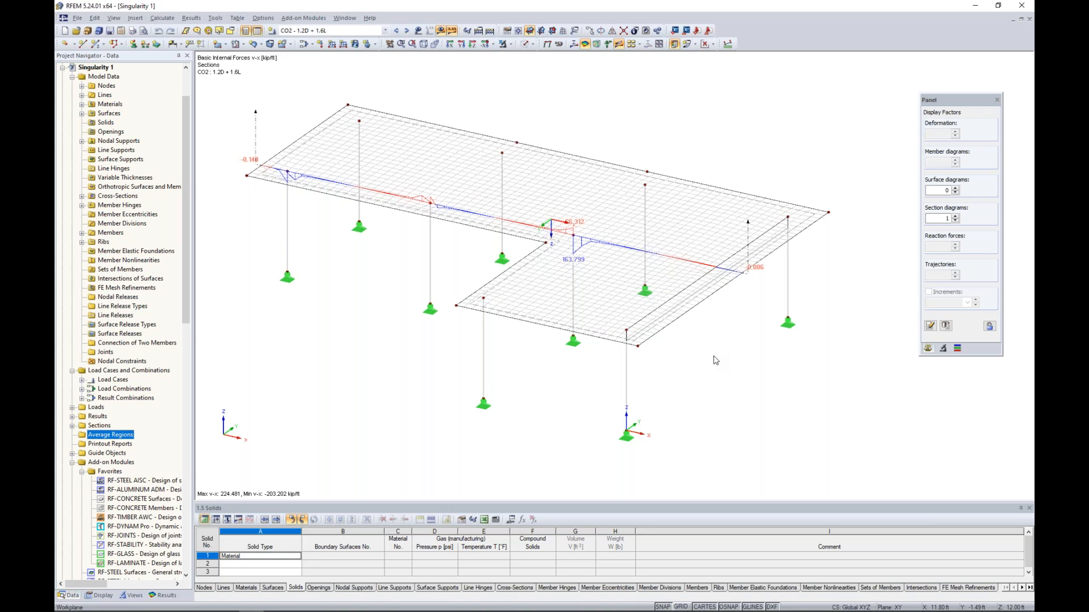
# Review the circular FE mesh refinement parameters for the column's top node near the re-entrant corner without applying them
pyautogui.rightClick(575, 240)
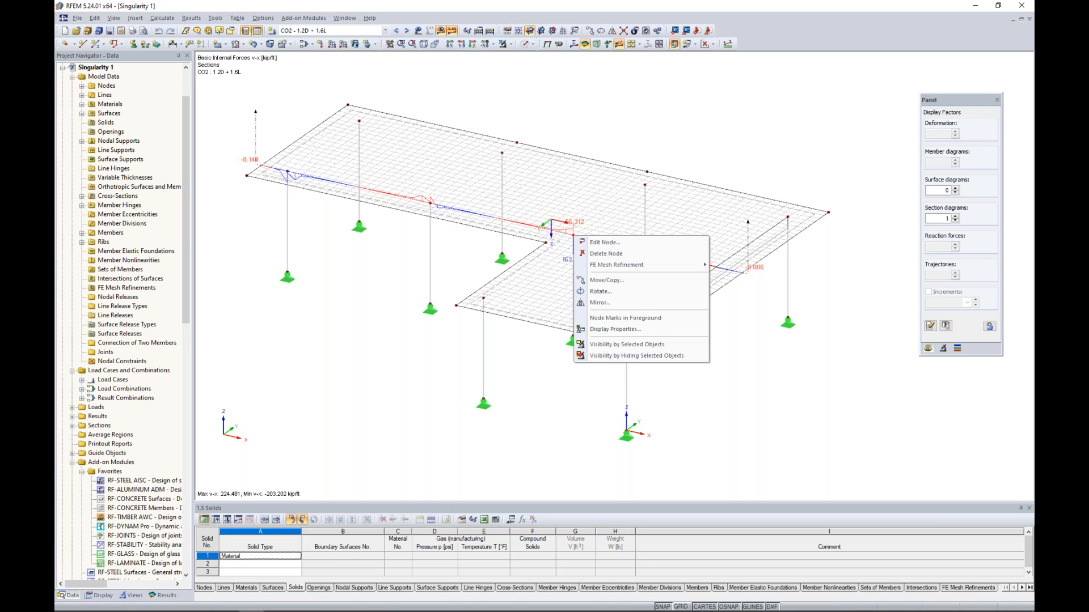
pyautogui.moveTo(599, 268)
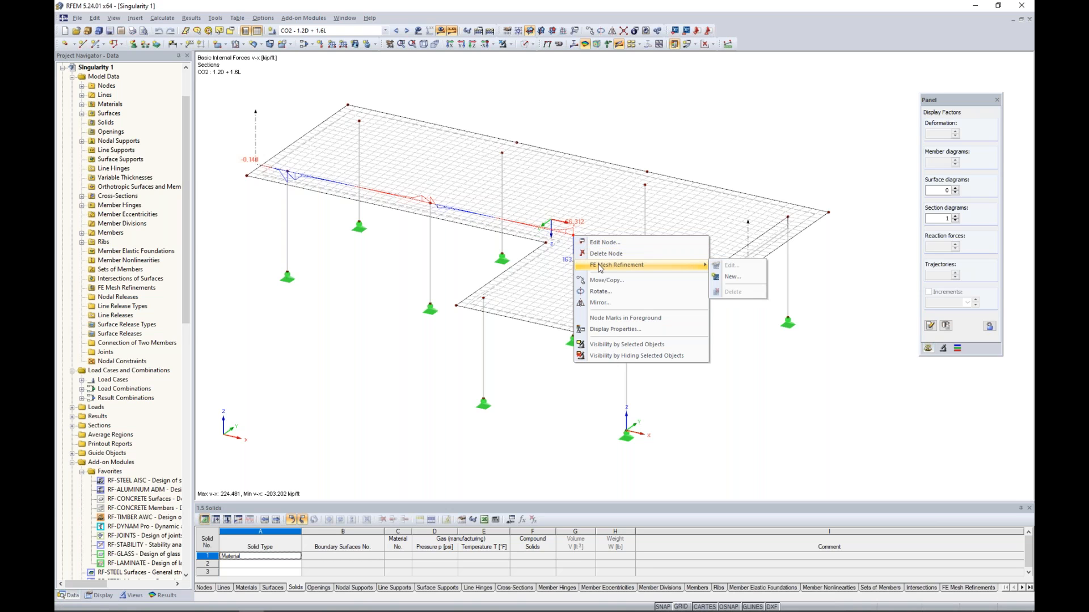
pyautogui.click(734, 276)
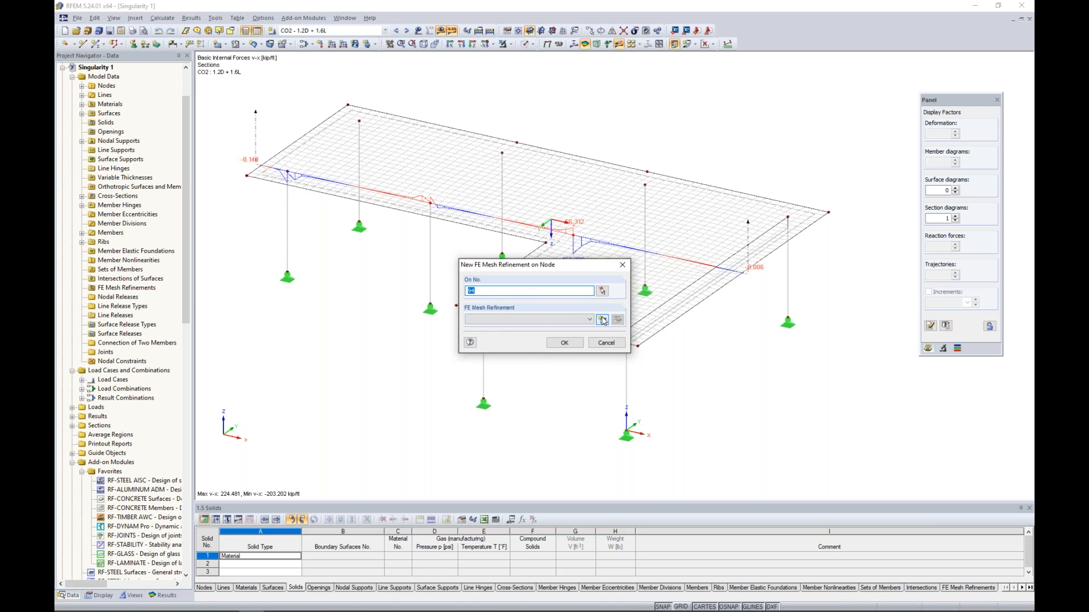
pyautogui.click(602, 321)
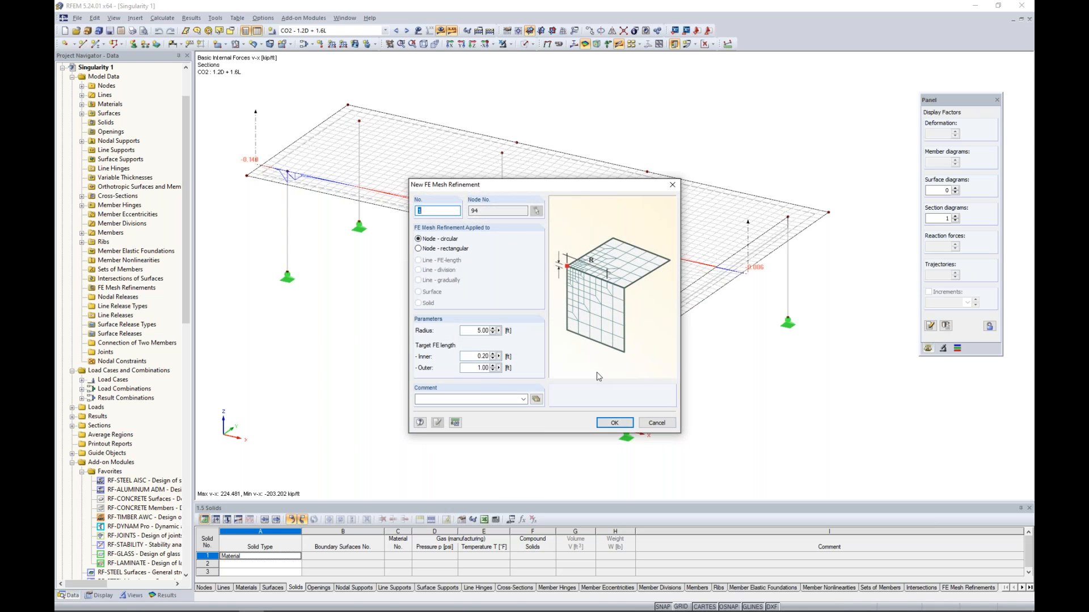
pyautogui.click(648, 425)
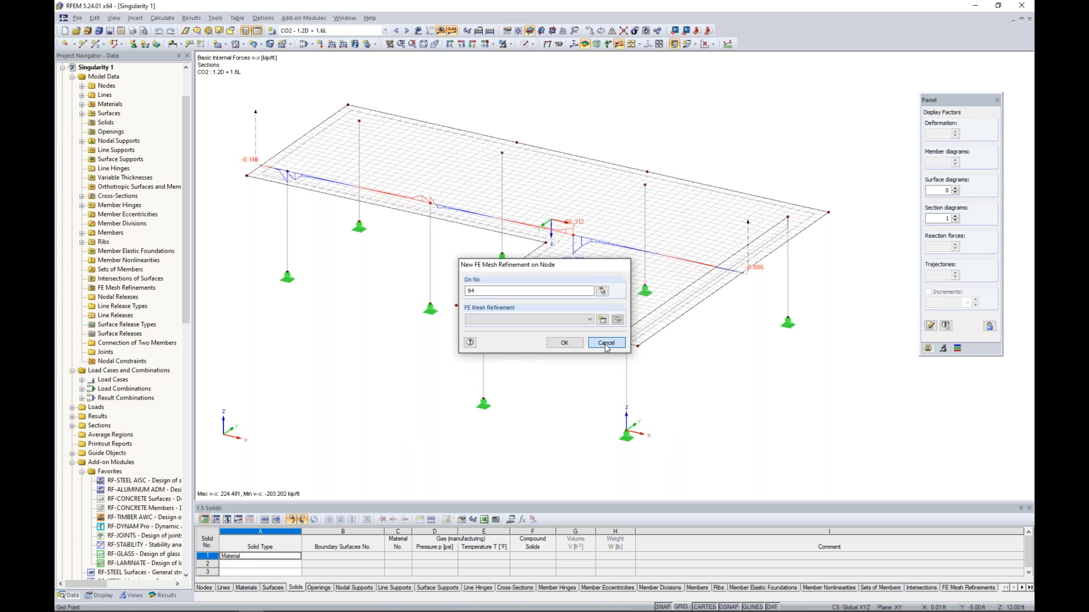
pyautogui.click(607, 346)
# Activate adaptive mesh refinement in the FE mesh settings and enter a new average error tolerance per unit area
pyautogui.click(162, 18)
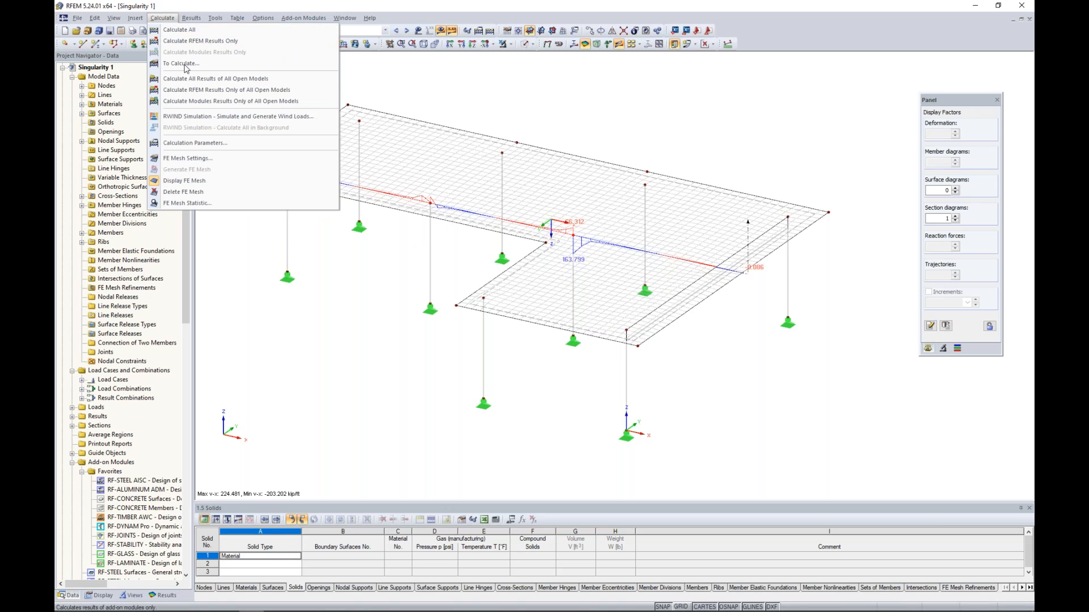
pyautogui.click(196, 157)
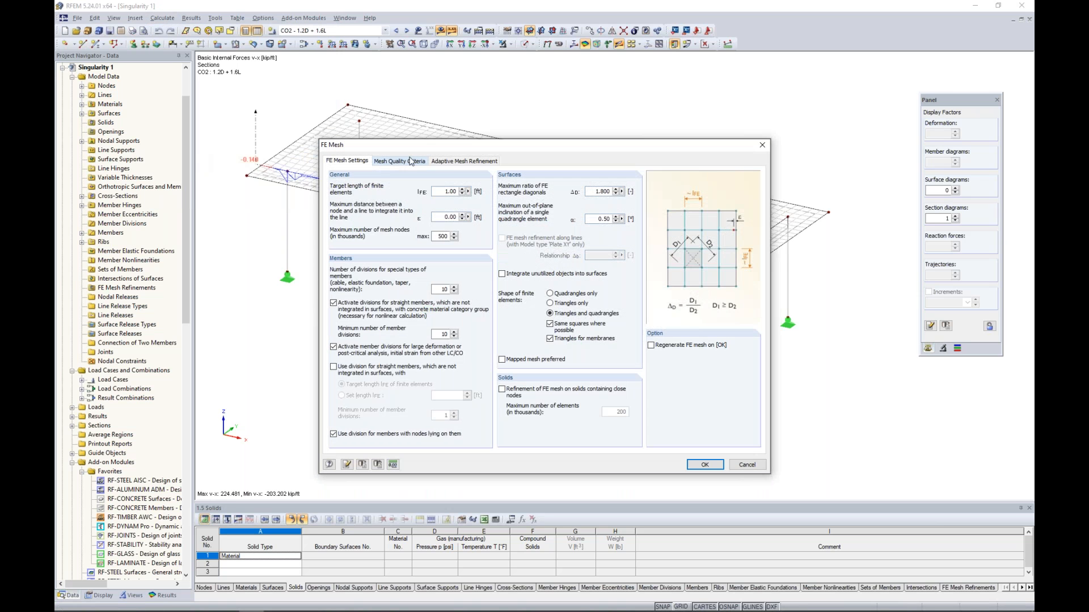
pyautogui.click(451, 161)
pyautogui.click(333, 186)
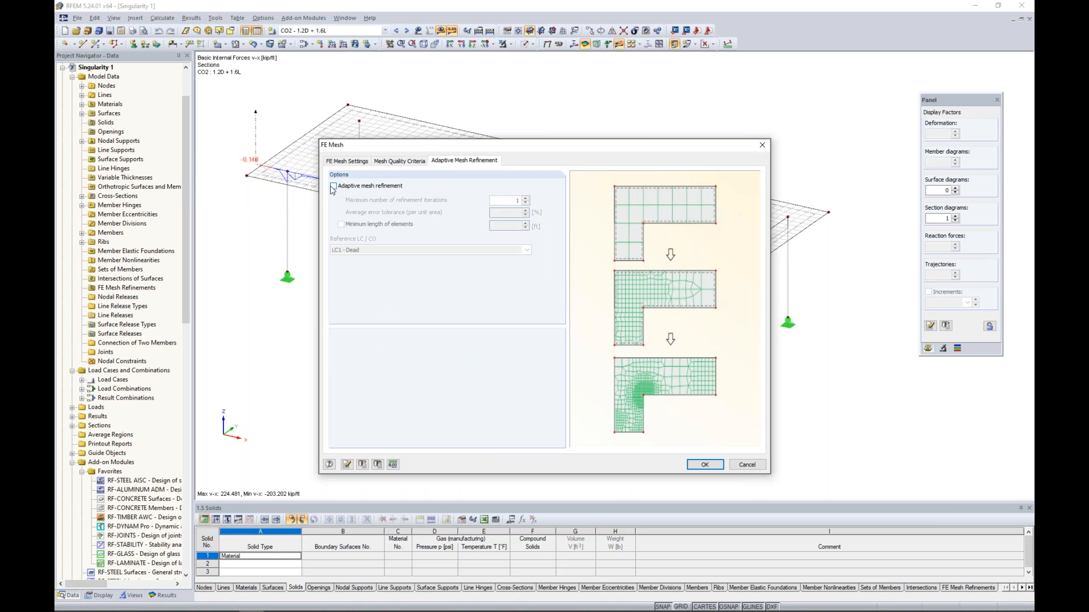
pyautogui.doubleClick(505, 211)
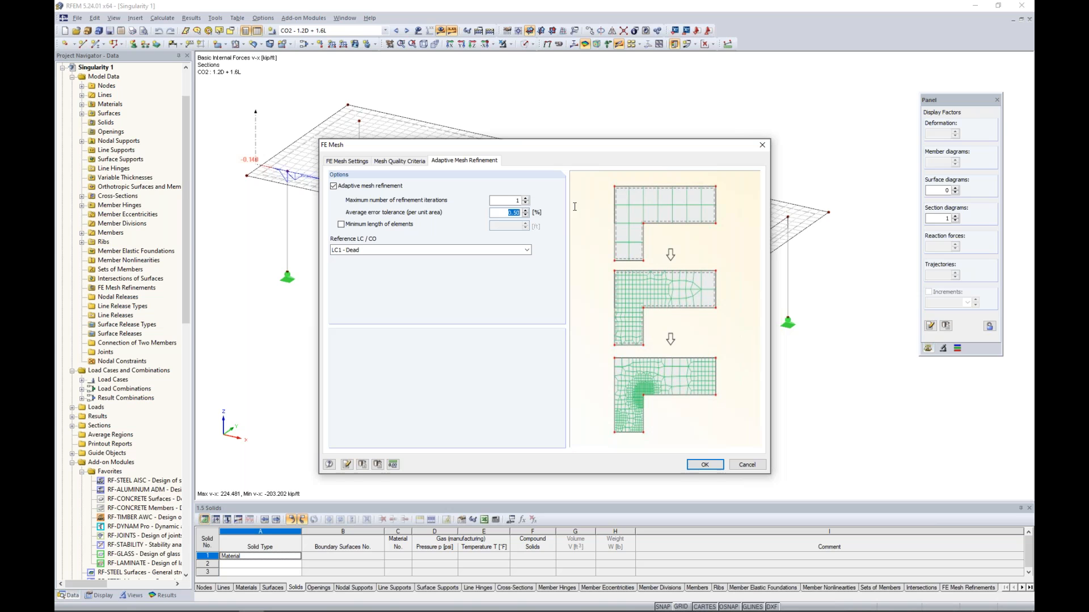
pyautogui.write('01')
pyautogui.click(712, 469)
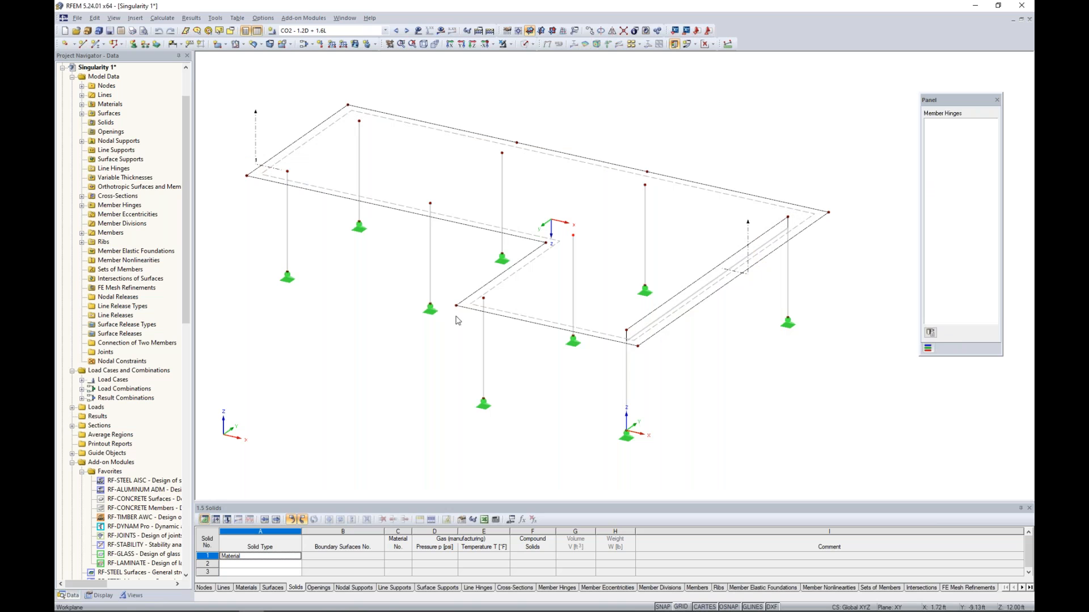
# Generate the adaptively refined FE mesh and inspect its density around the slab's columns
pyautogui.click(162, 18)
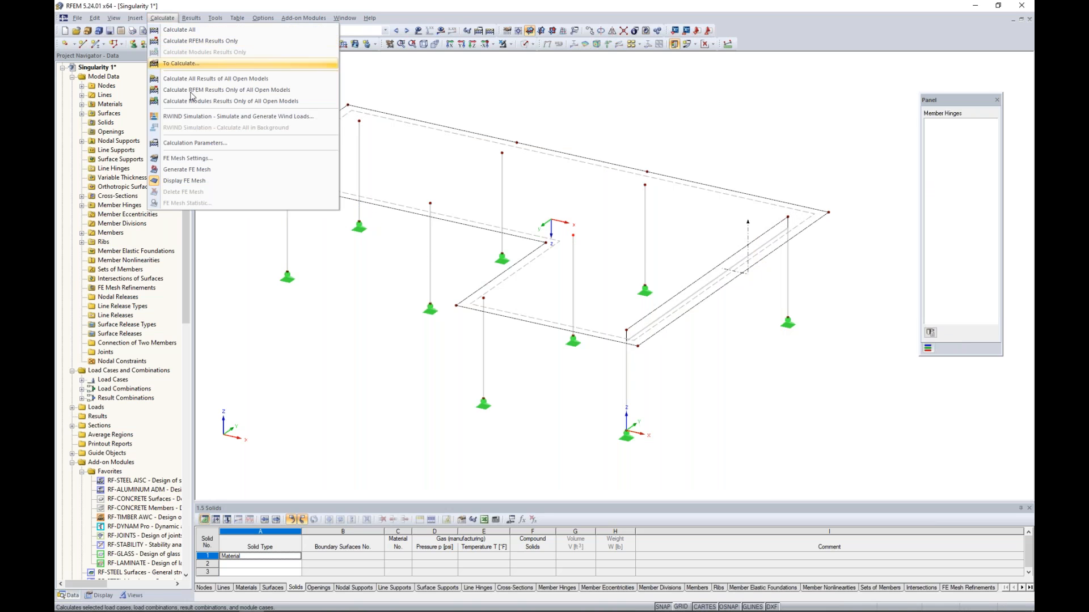
pyautogui.click(190, 173)
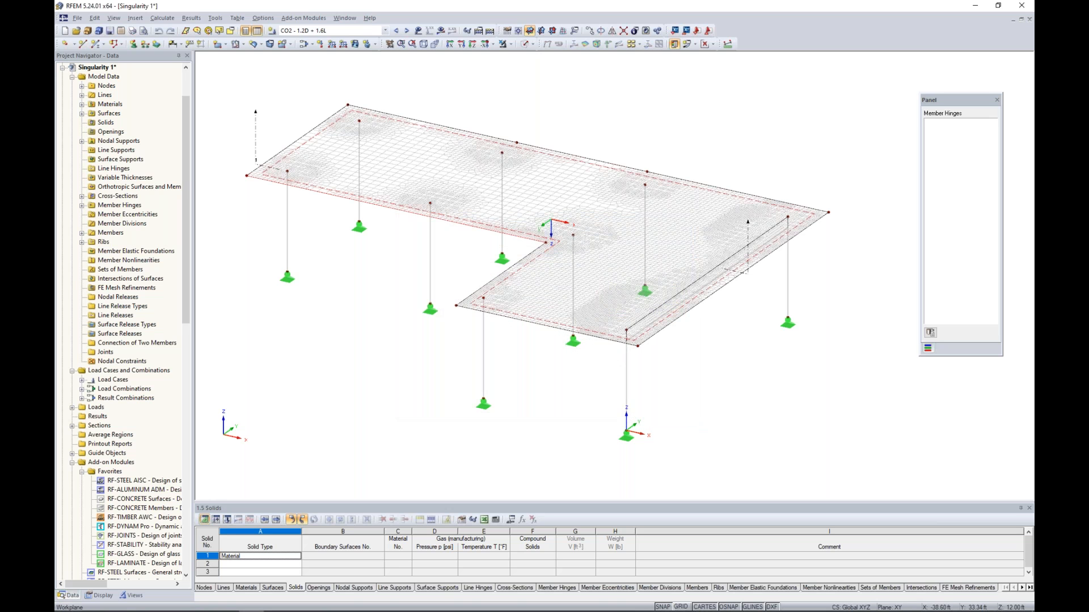
pyautogui.scroll(2, 574, 246)
pyautogui.scroll(1, 573, 247)
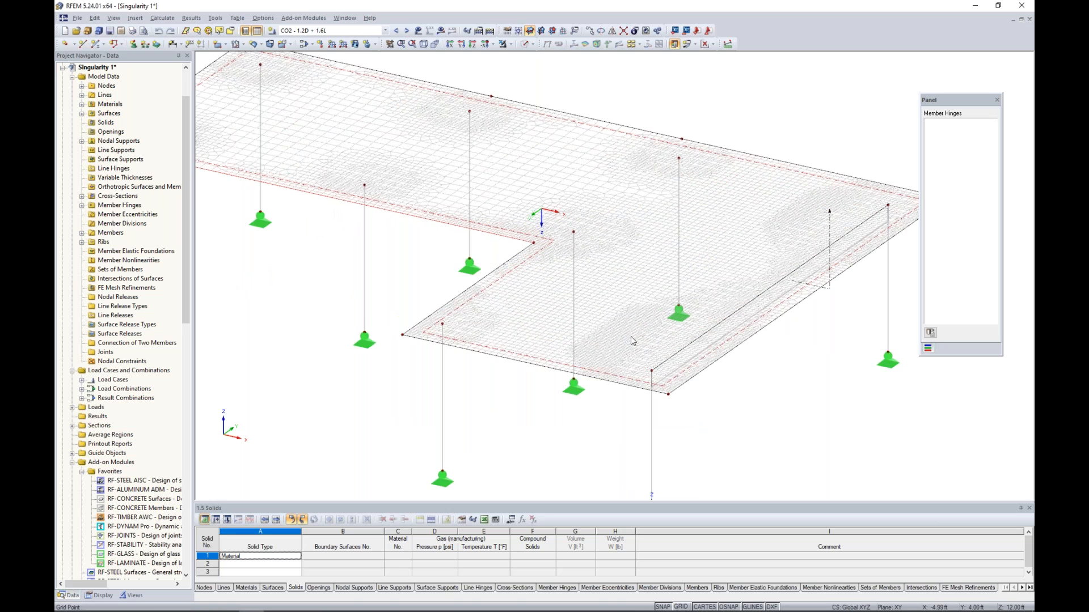
pyautogui.scroll(2, 573, 233)
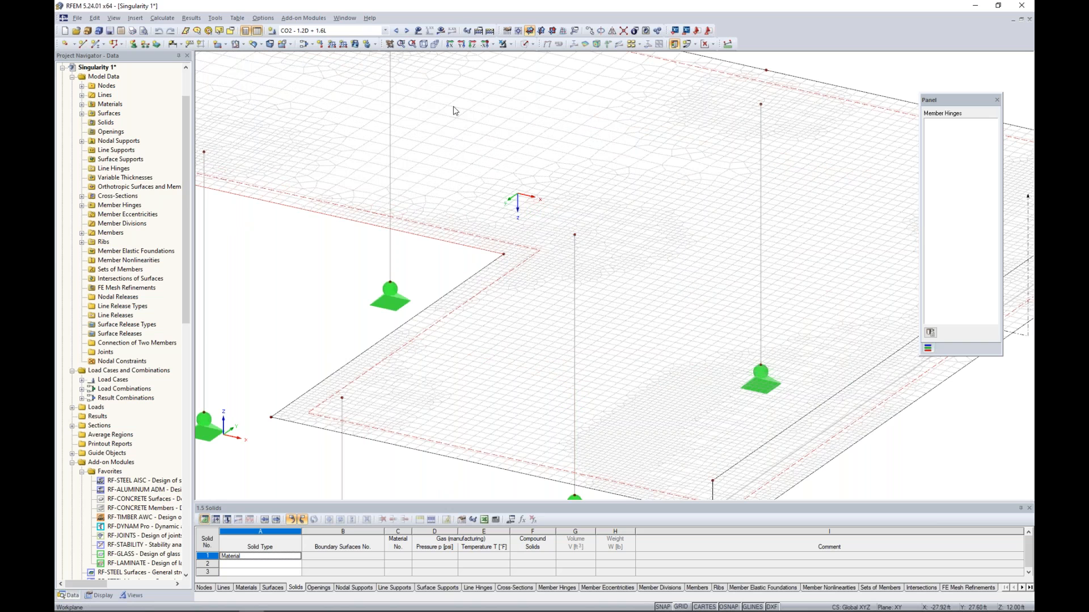
# Recalculate CO2 with the refined mesh and view the vx section diagram across the whole slab
pyautogui.click(440, 30)
pyautogui.click(526, 327)
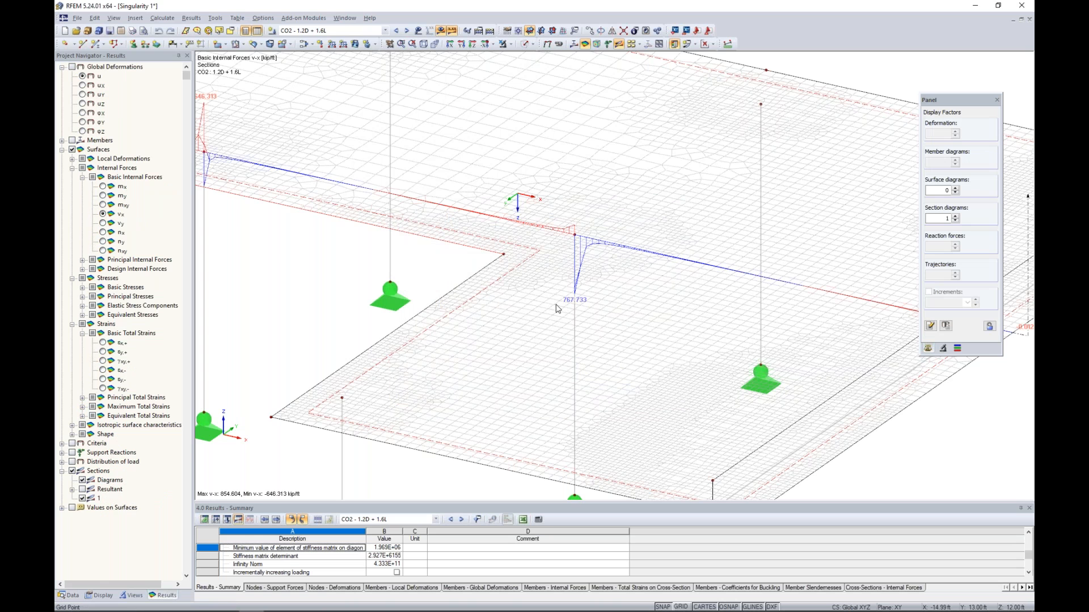
pyautogui.scroll(-5, 559, 309)
pyautogui.moveTo(559, 309); pyautogui.dragTo(575, 316, button='middle')
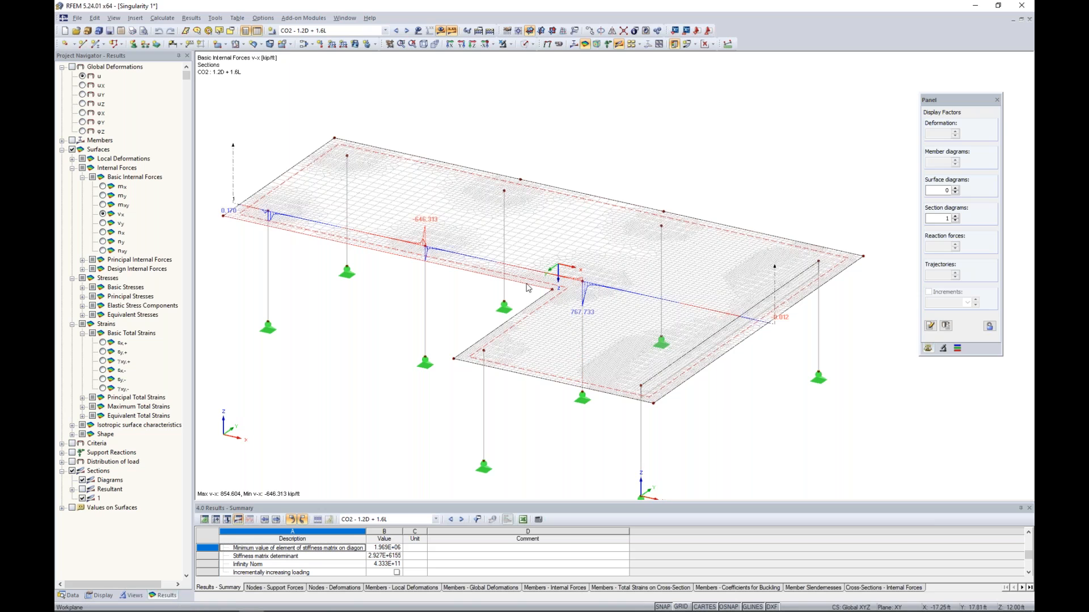
# Start a new average region on surface 1, centred on the top node of the column near the re-entrant corner
pyautogui.click(69, 596)
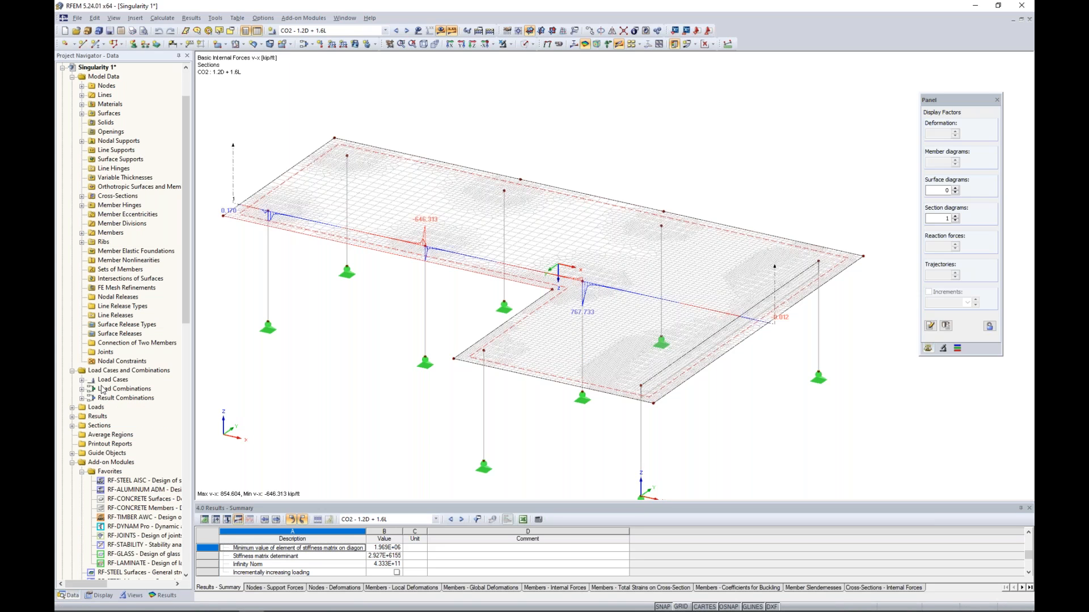
pyautogui.rightClick(129, 436)
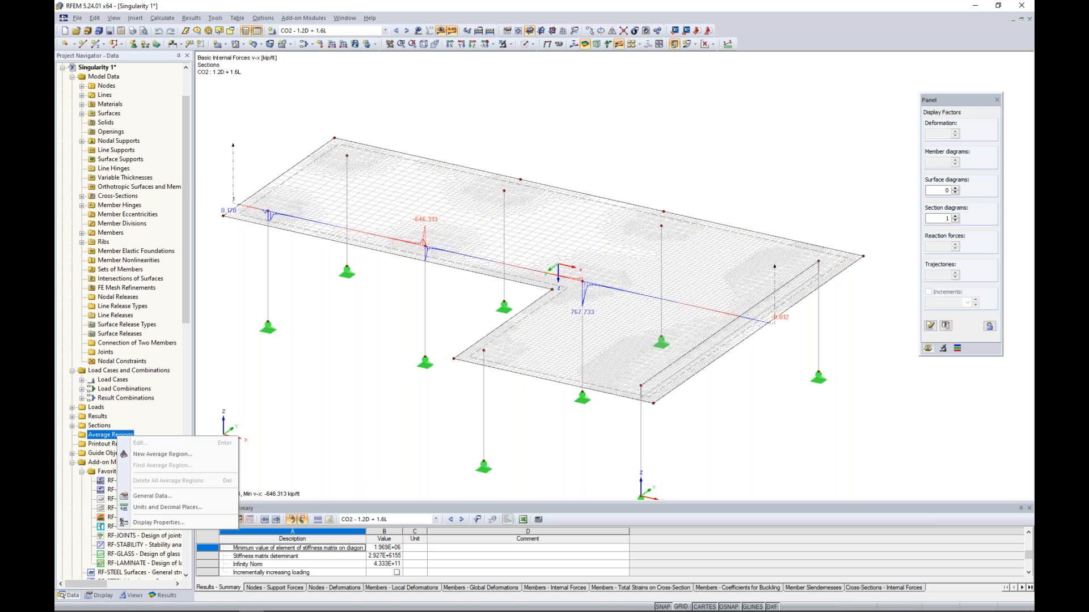
pyautogui.click(152, 455)
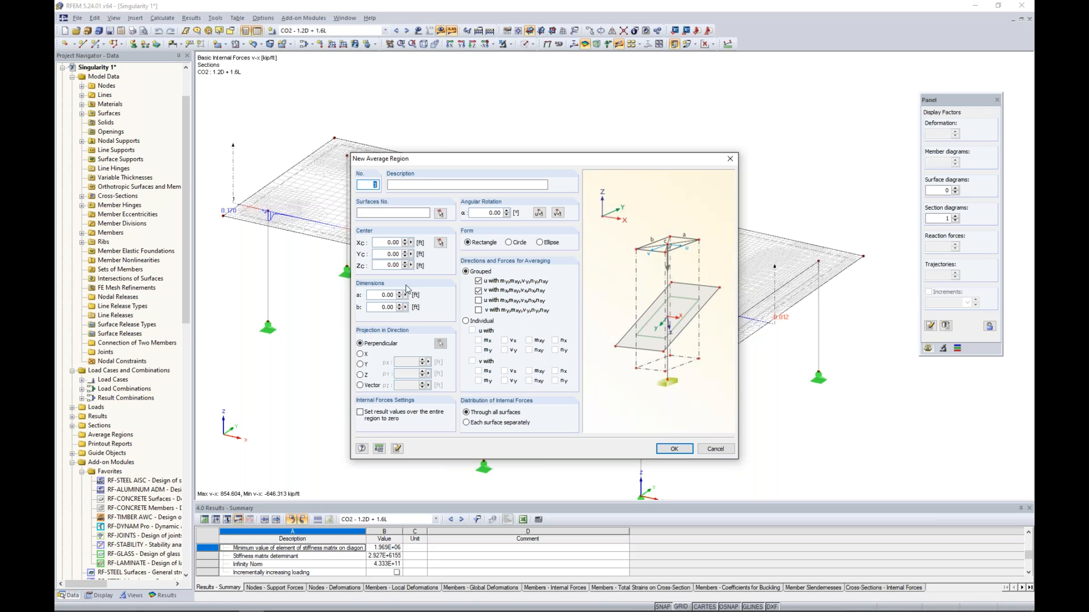
pyautogui.click(381, 214)
pyautogui.click(440, 243)
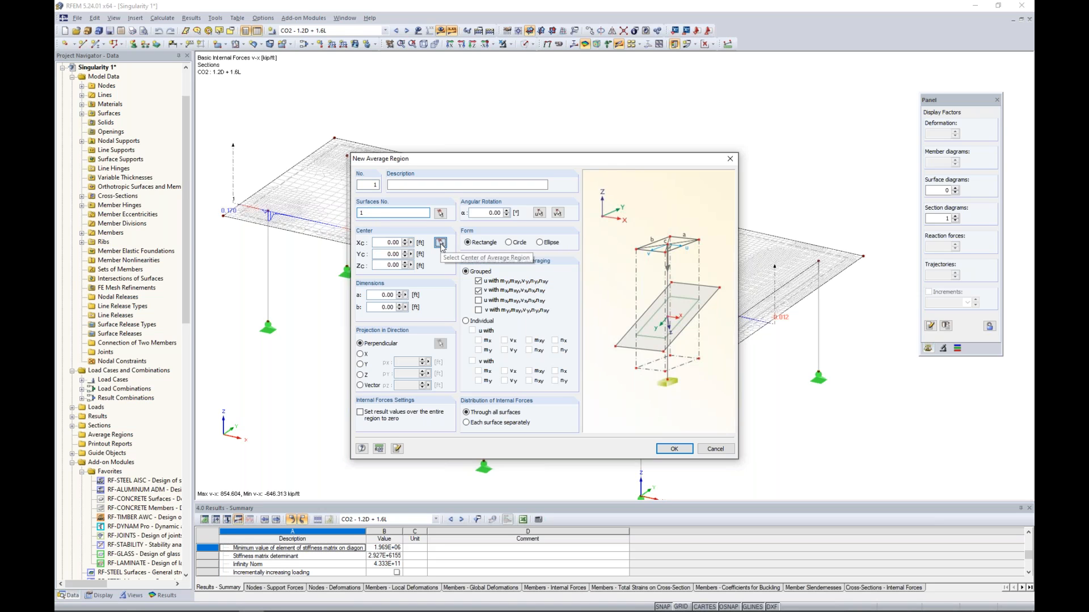
pyautogui.click(582, 282)
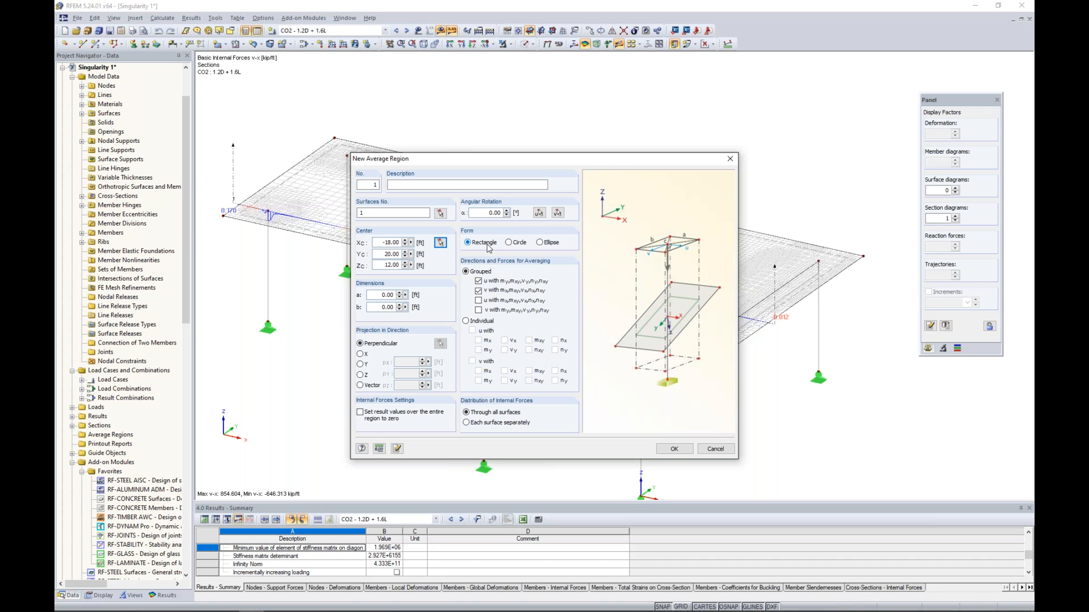
# Create the average region as a 1.50 by 1.50 ft rectangle with all four grouped directions and forces averaged, and inspect it at the column
pyautogui.doubleClick(385, 294)
pyautogui.write('1')
pyautogui.press('Tab')
pyautogui.write('1.5')
pyautogui.click(388, 295)
pyautogui.click(478, 300)
pyautogui.click(478, 310)
pyautogui.click(675, 448)
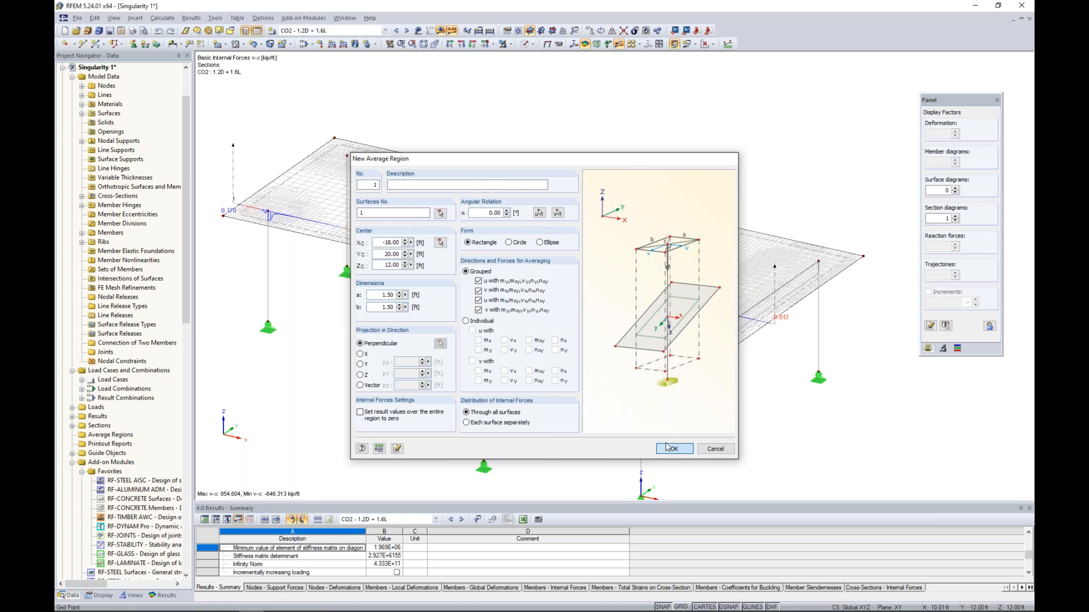
pyautogui.scroll(5, 583, 305)
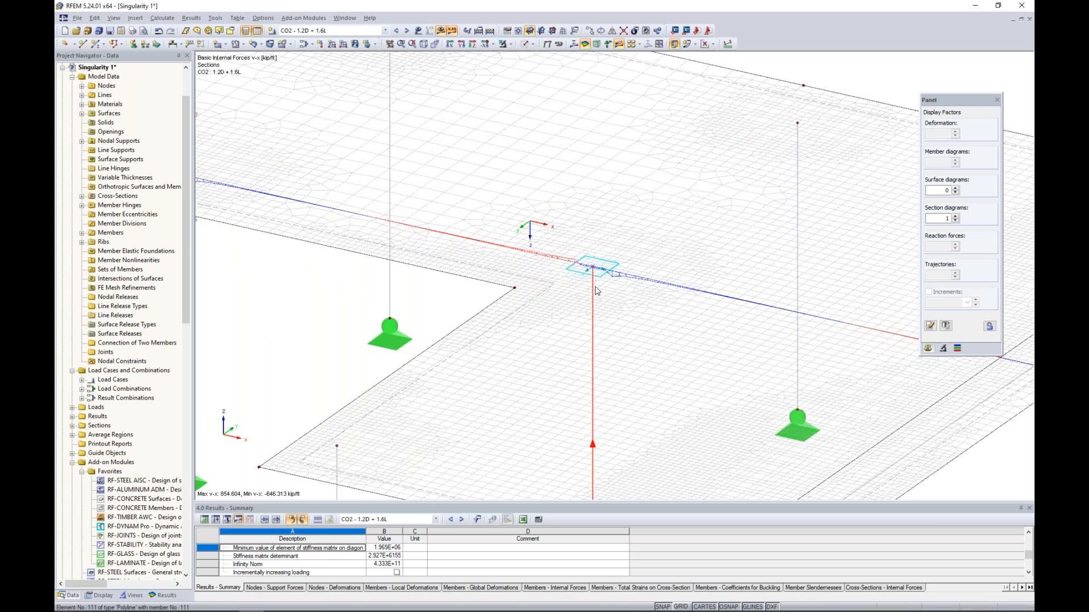
# Copy the average region from the column near the re-entrant corner to the other two columns along the section line
pyautogui.scroll(-1, 597, 291)
pyautogui.scroll(-1, 596, 291)
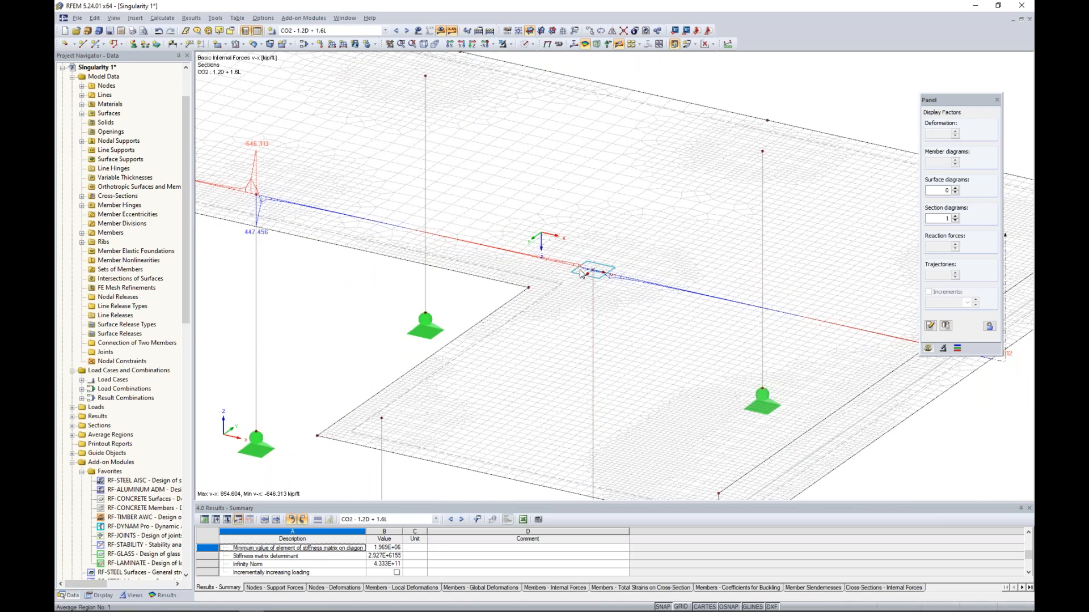
pyautogui.scroll(-3, 590, 271)
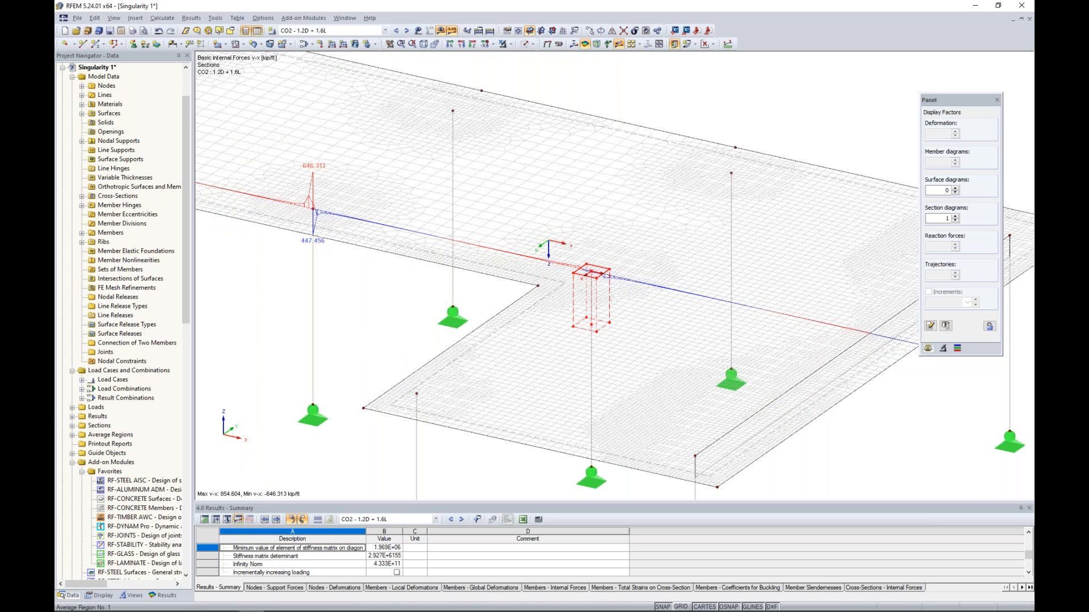
pyautogui.keyDown('ctrl'); pyautogui.moveTo(579, 265); pyautogui.dragTo(314, 211); pyautogui.keyUp('ctrl')
pyautogui.moveTo(297, 296); pyautogui.dragTo(612, 399, button='middle')
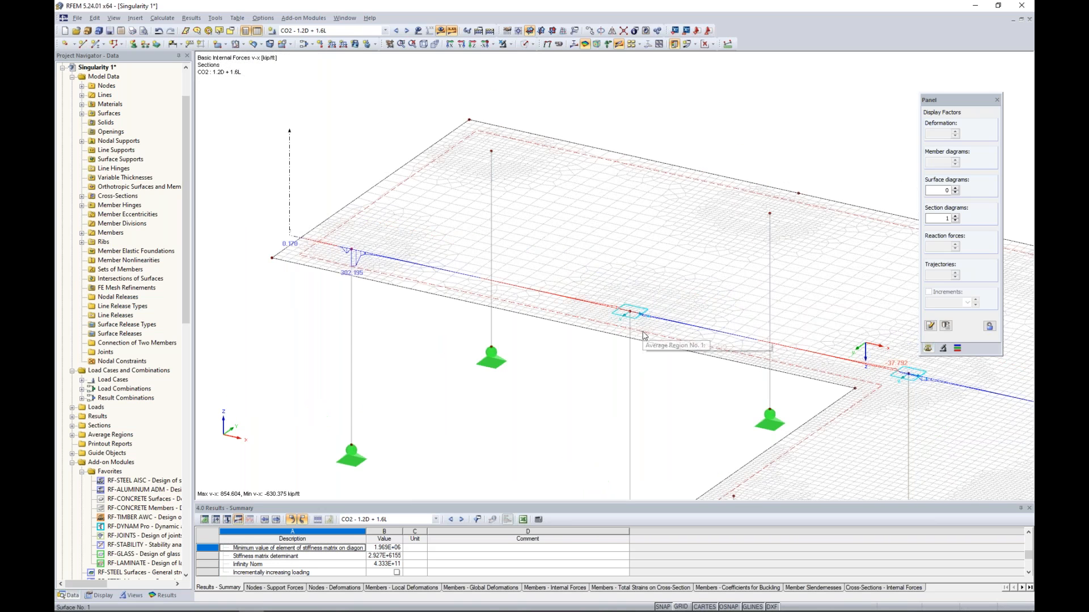
pyautogui.keyDown('ctrl'); pyautogui.moveTo(631, 316); pyautogui.dragTo(352, 247); pyautogui.keyUp('ctrl')
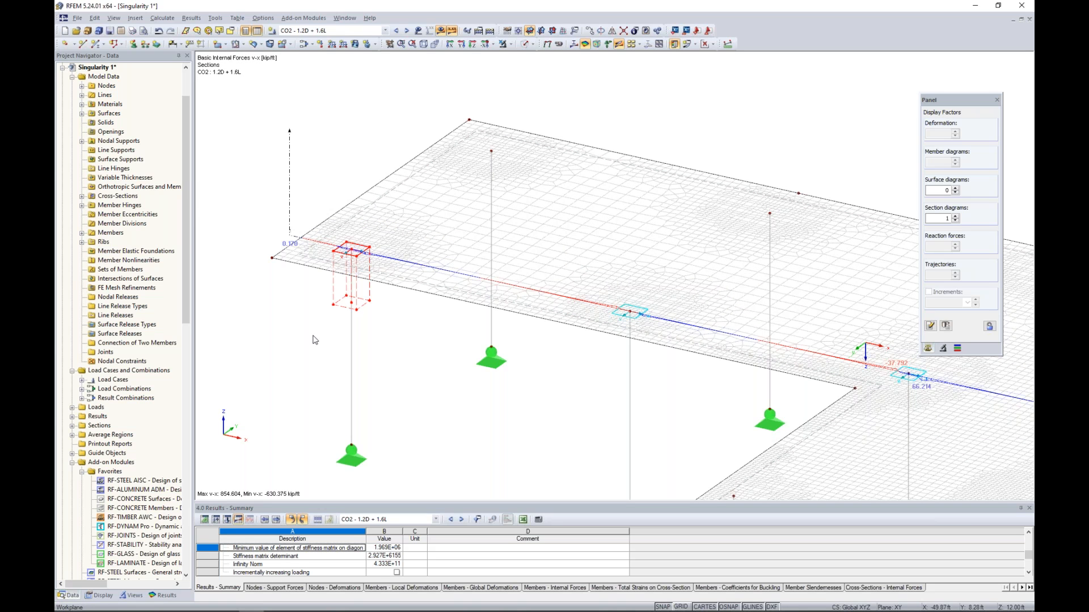
pyautogui.scroll(-3, 544, 347)
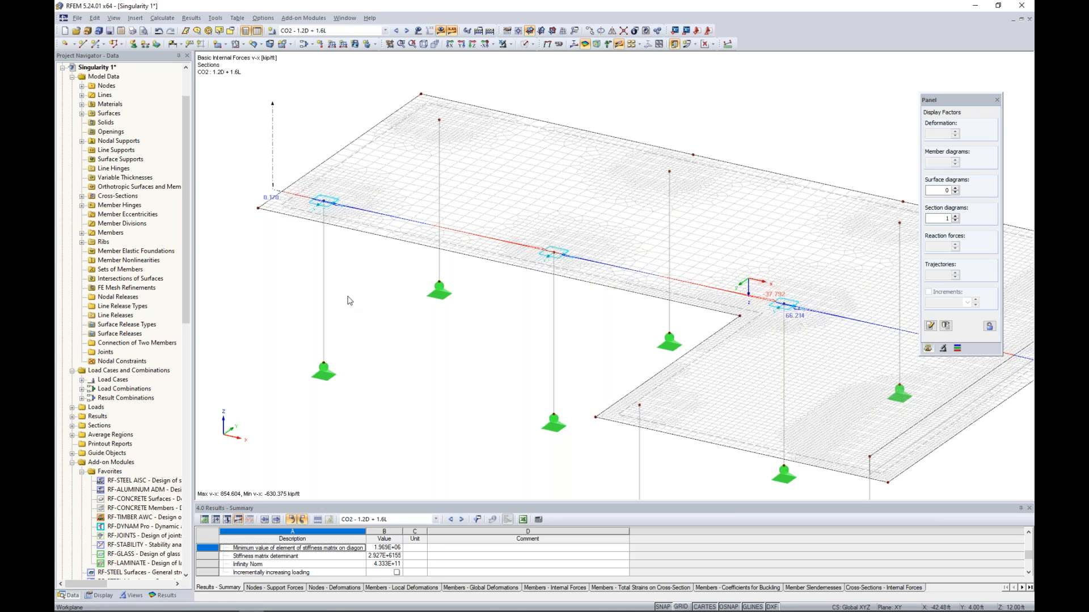
# Open the slab section's result diagram, plot only mx, my, vx and vy for CO2, and examine the curves at the columns
pyautogui.rightClick(272, 154)
pyautogui.click(300, 186)
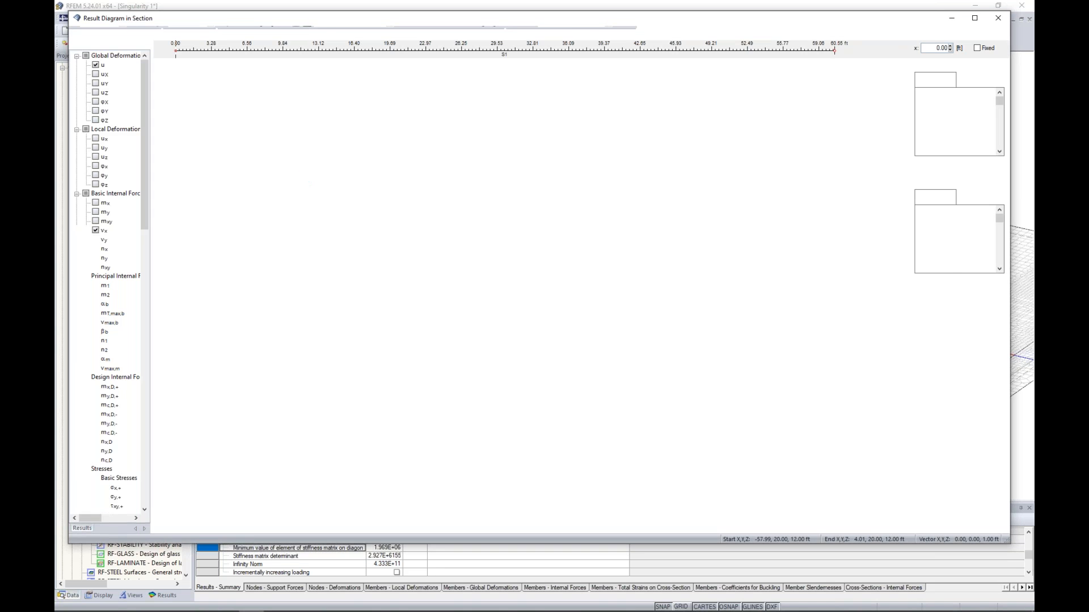
pyautogui.click(253, 33)
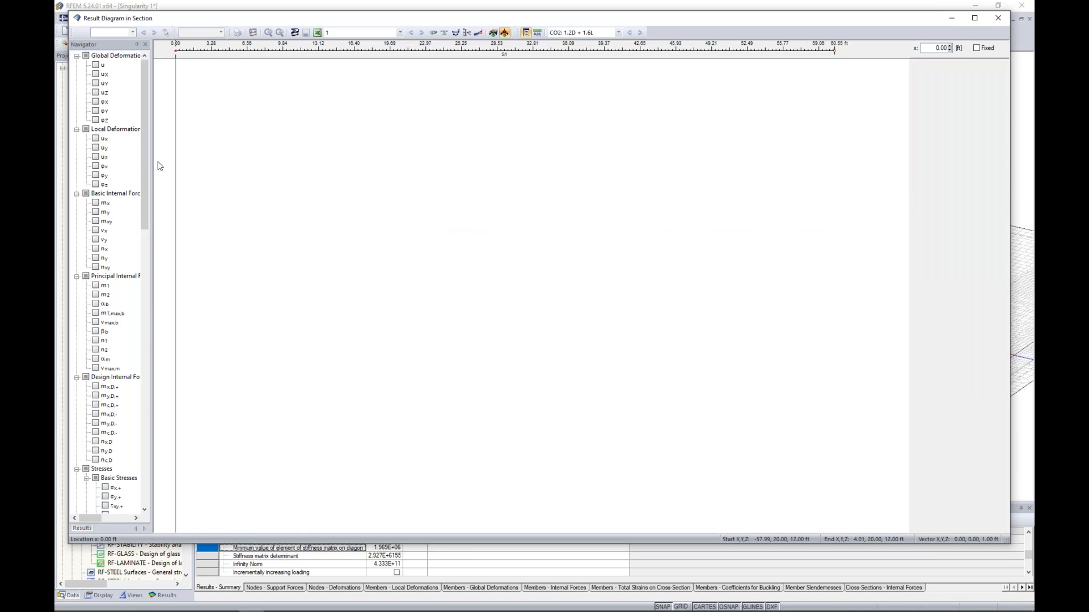
pyautogui.click(95, 202)
pyautogui.click(95, 212)
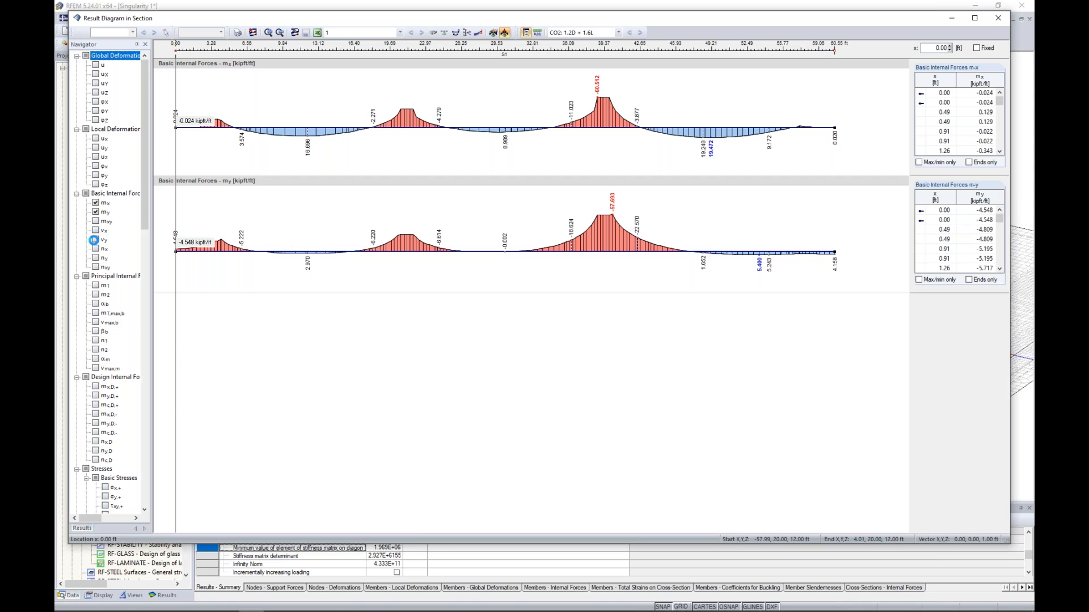
pyautogui.click(95, 231)
pyautogui.click(95, 240)
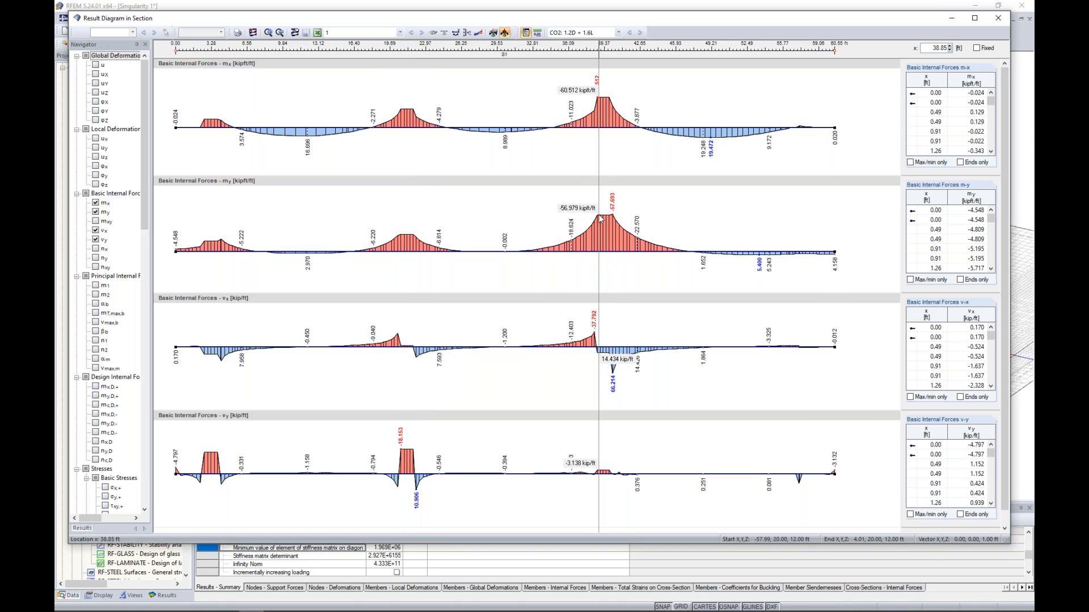
pyautogui.click(999, 19)
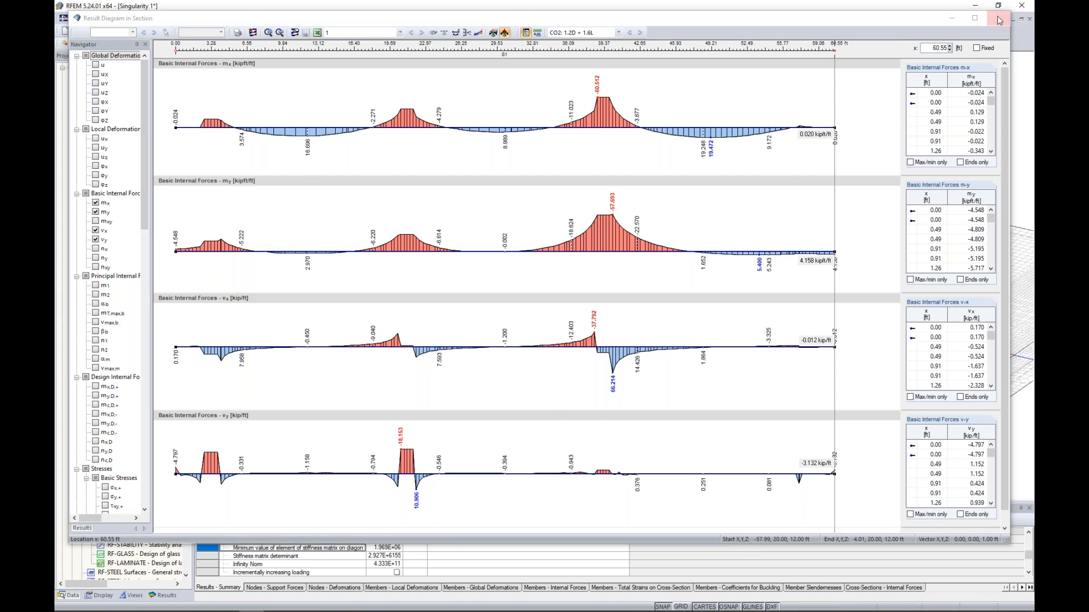
# Switch to the open model Singularity 2 and centre the wall on its two columns in view
pyautogui.scroll(-2, 538, 321)
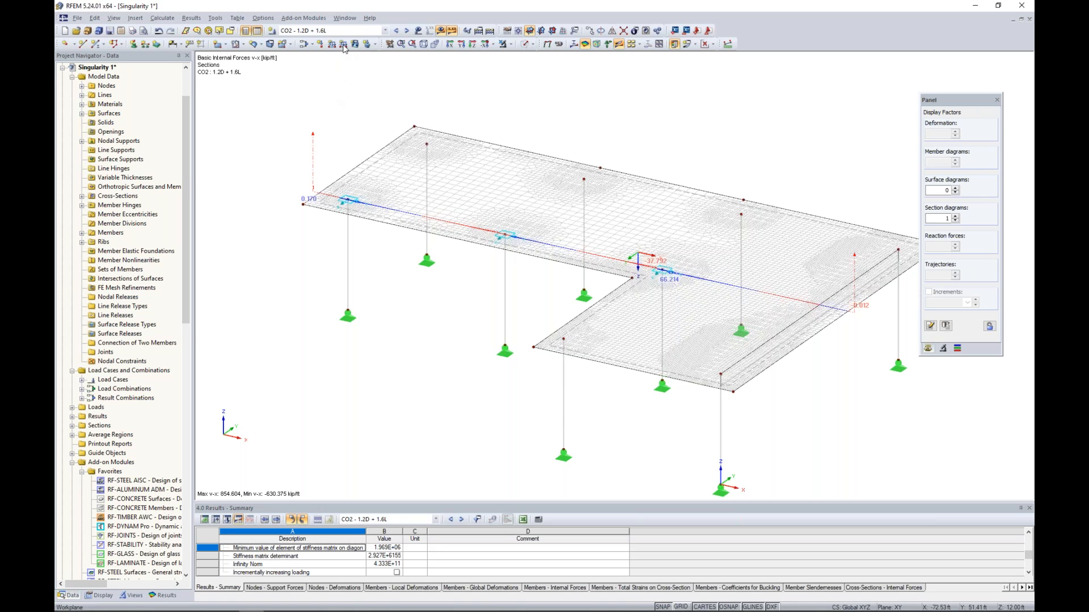
pyautogui.click(352, 21)
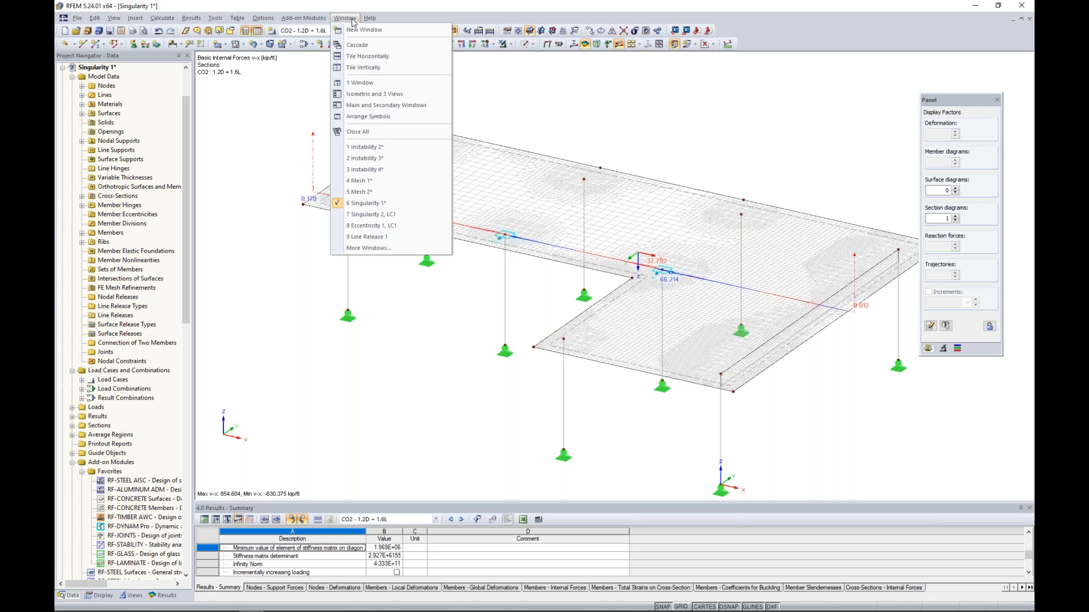
pyautogui.click(379, 215)
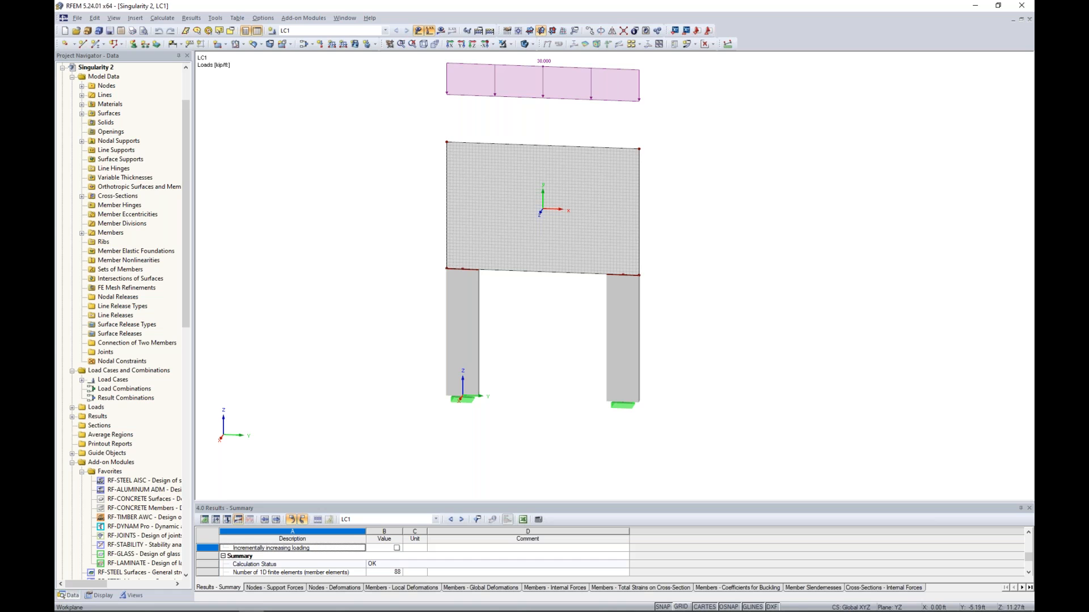
pyautogui.moveTo(380, 217); pyautogui.dragTo(380, 251, button='middle')
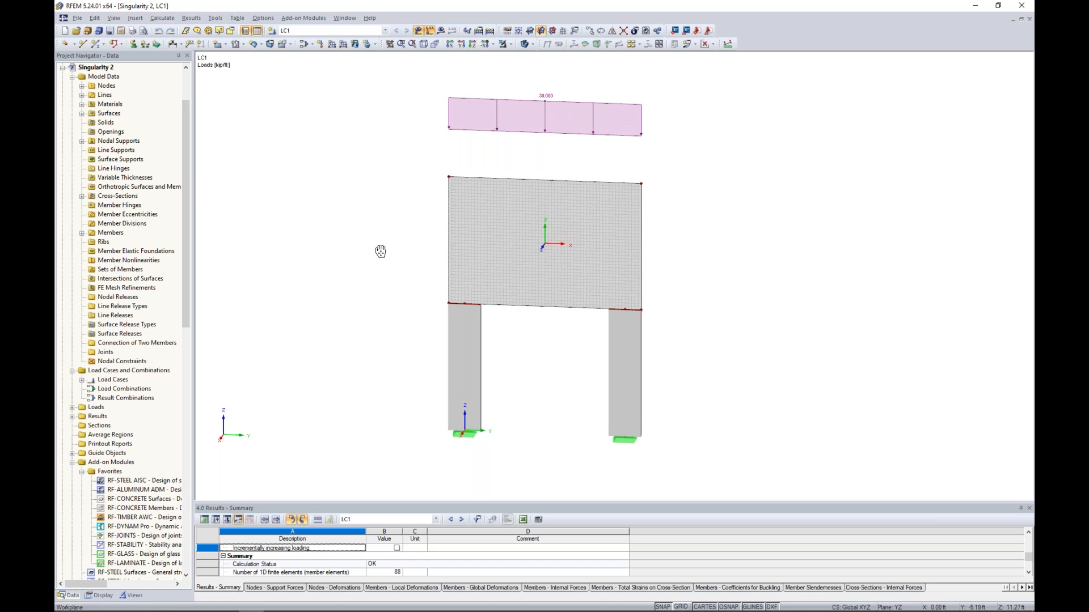
# Check the properties of the wall surface and of the left column member without changing them
pyautogui.click(501, 251)
pyautogui.doubleClick(500, 251)
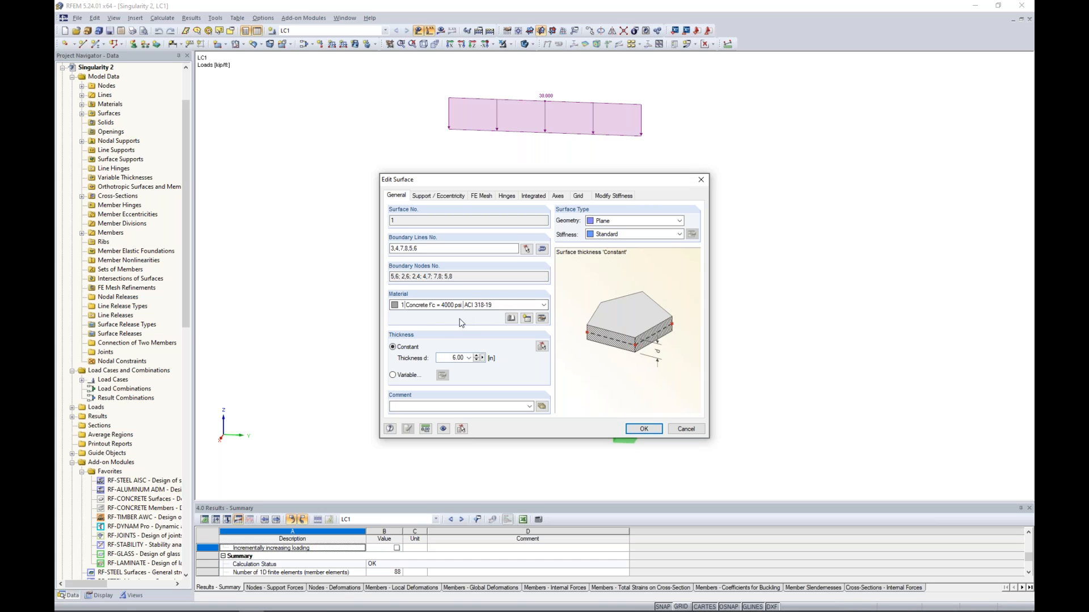
pyautogui.click(684, 429)
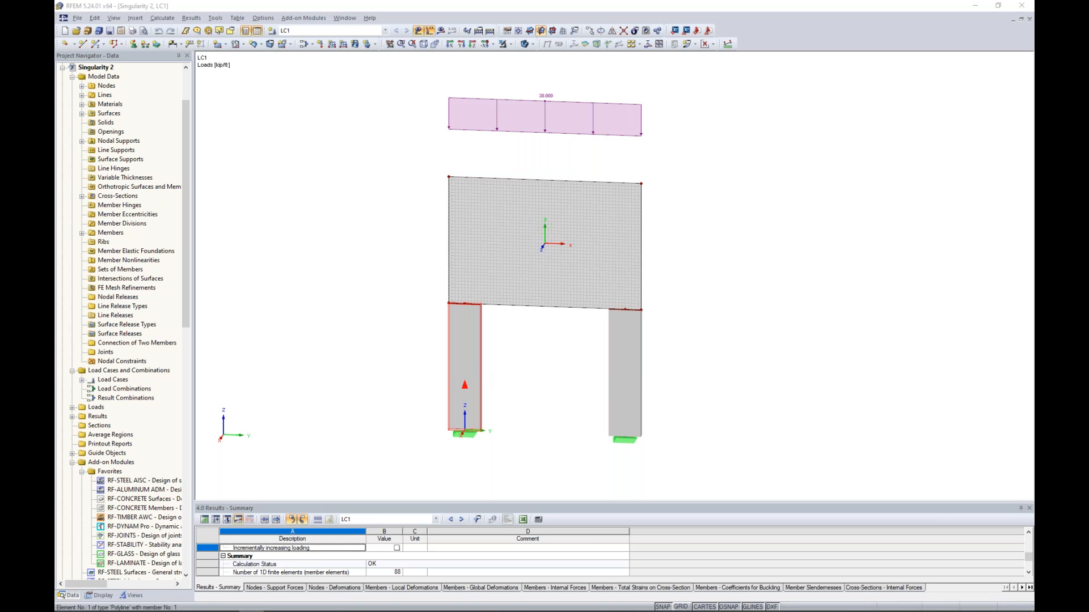
pyautogui.doubleClick(465, 363)
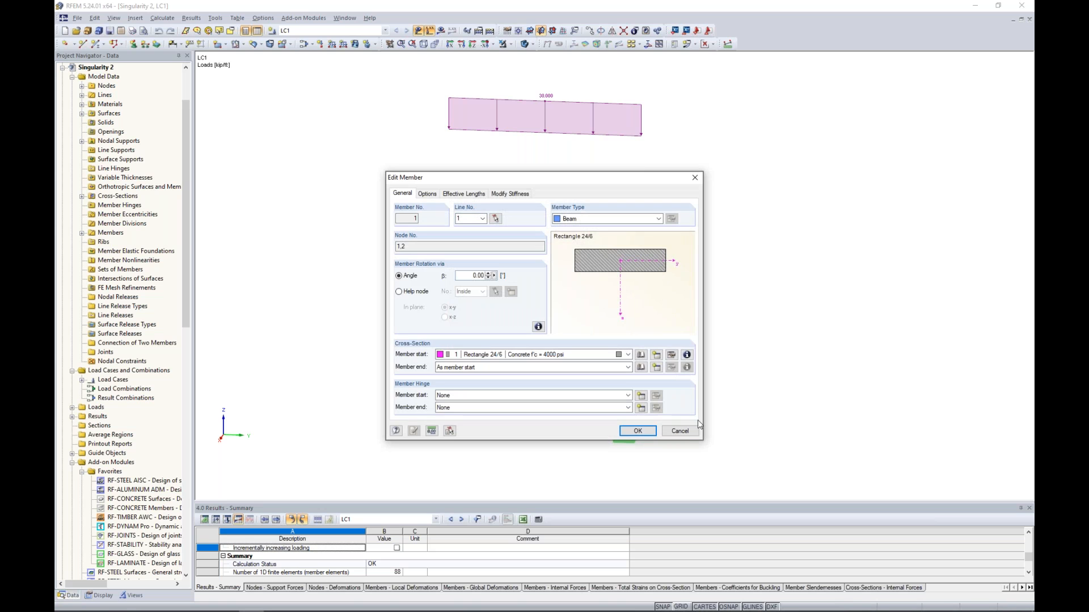
pyautogui.click(682, 432)
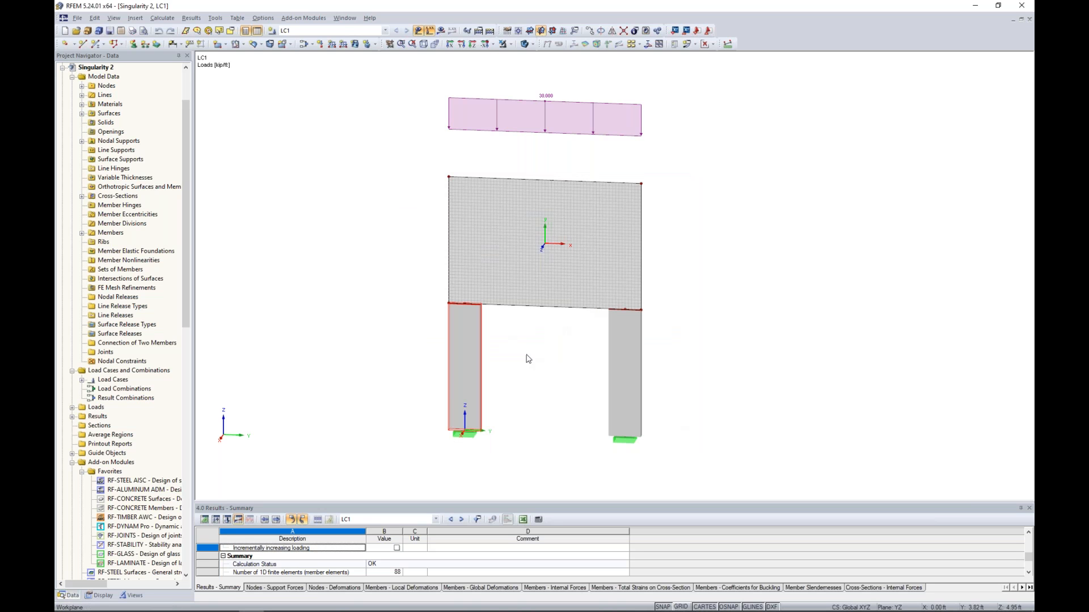
# Show the model as wireframe and examine the node where the left column meets the wall's lower edge
pyautogui.click(533, 45)
pyautogui.click(547, 55)
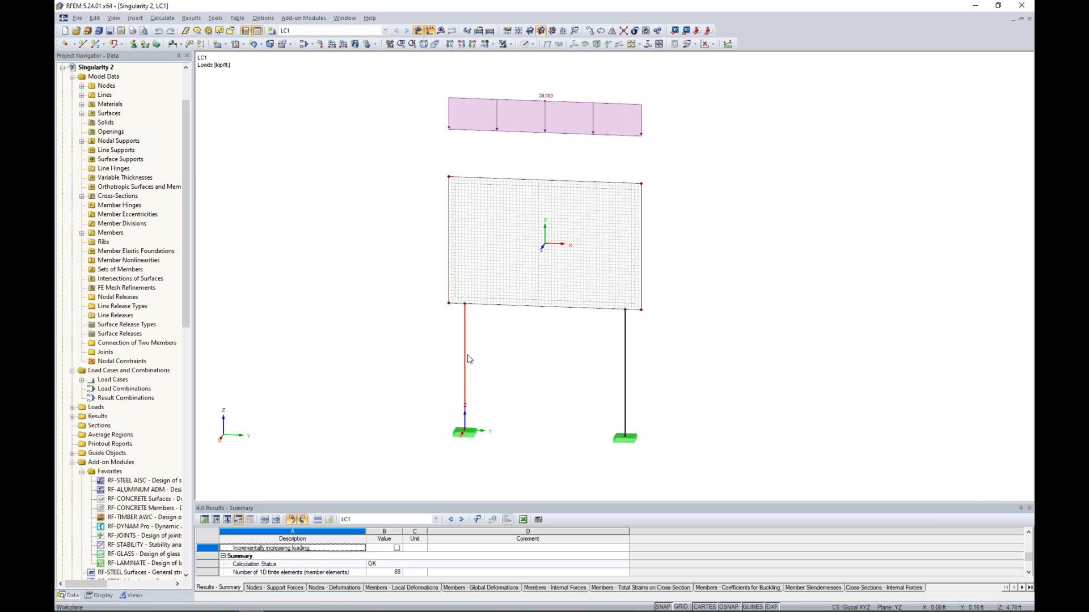
pyautogui.scroll(1, 469, 359)
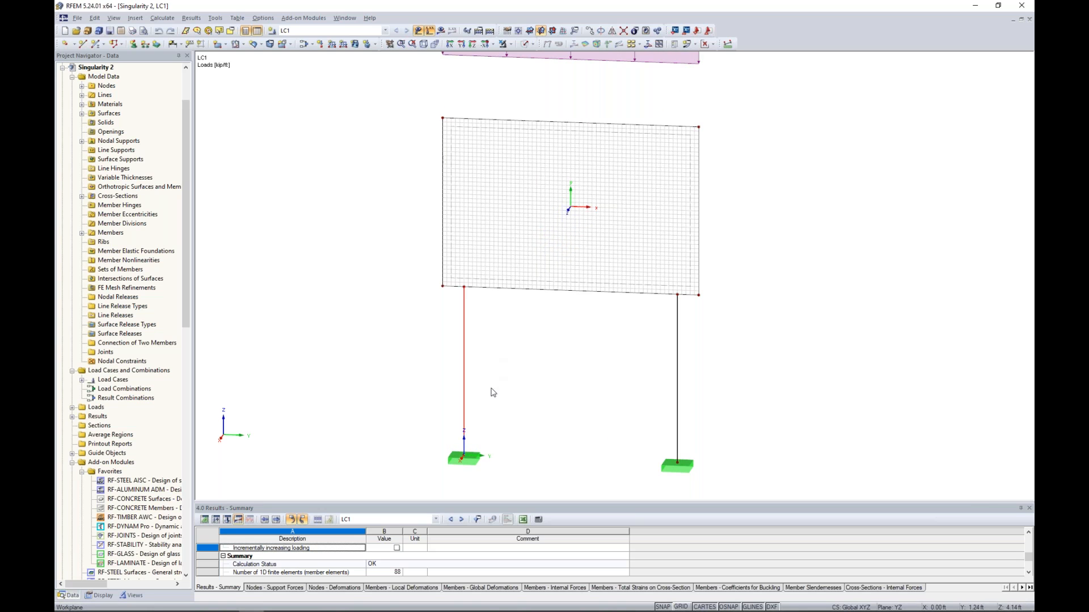
pyautogui.scroll(2, 455, 304)
pyautogui.scroll(2, 482, 282)
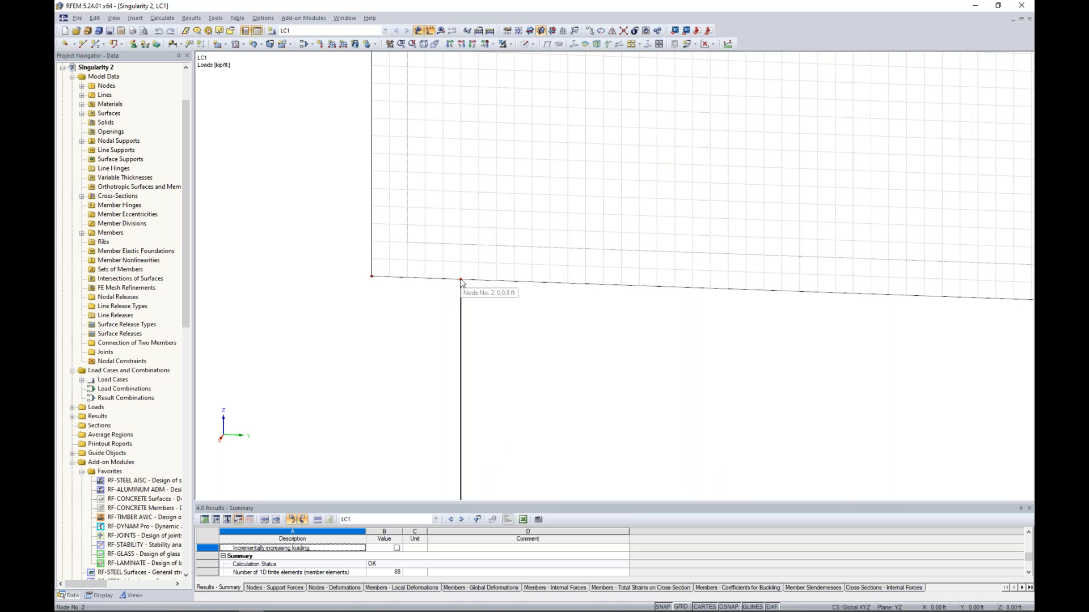
pyautogui.scroll(-5, 461, 281)
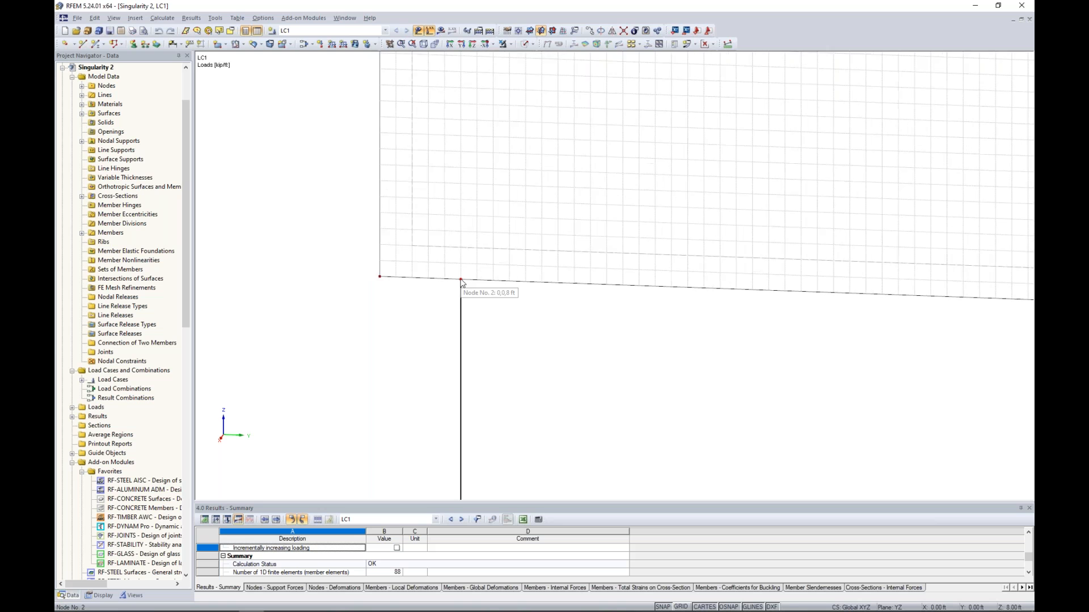
pyautogui.scroll(-2, 554, 296)
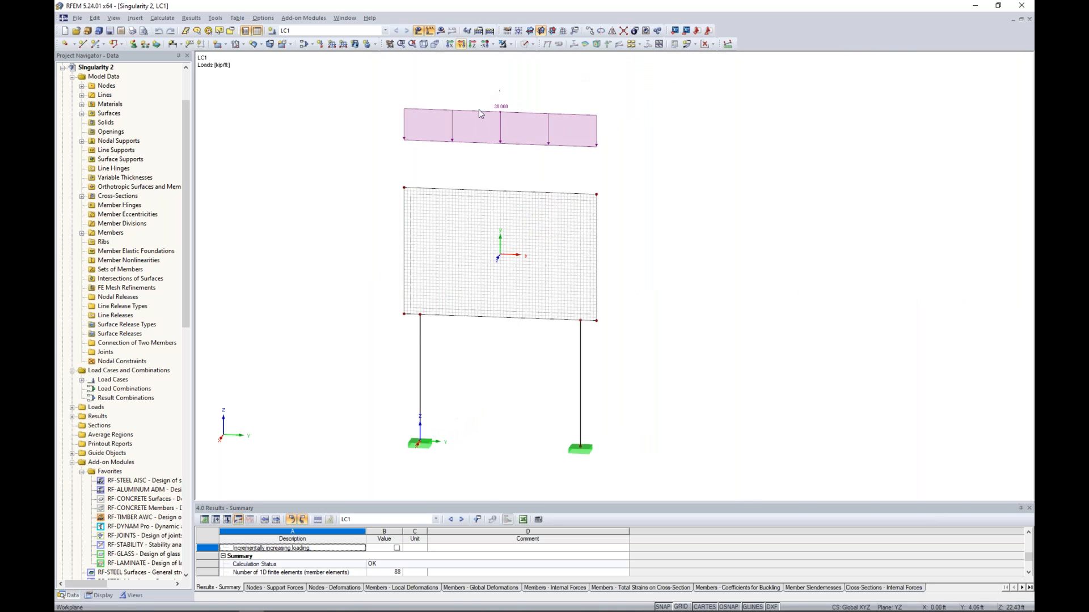
# Display the LC1 results and examine the global deformation u where the left column meets the wall
pyautogui.click(441, 30)
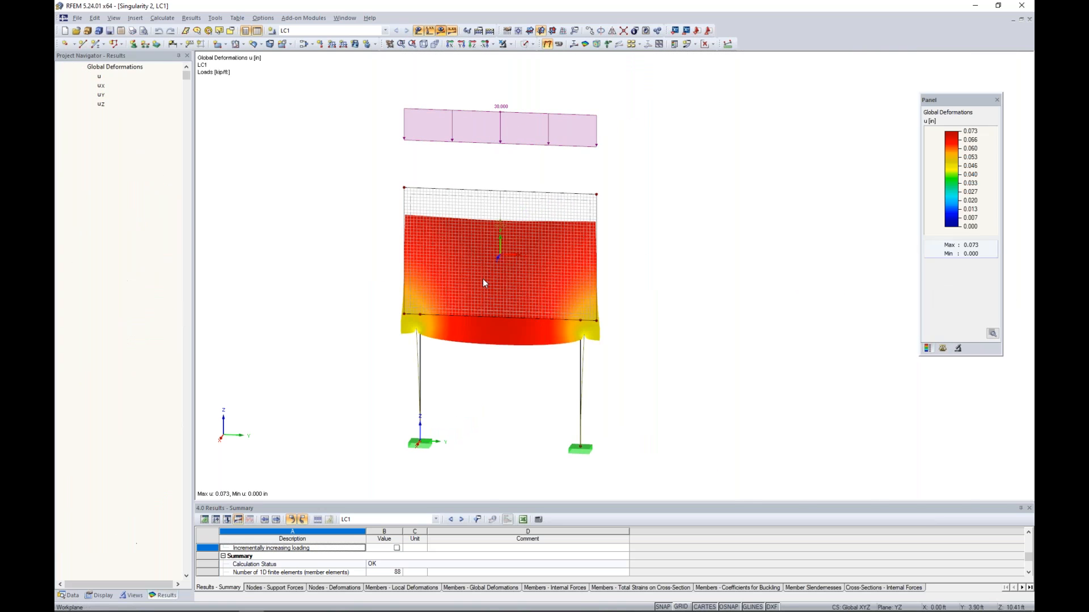
pyautogui.moveTo(363, 304); pyautogui.dragTo(369, 250, button='middle')
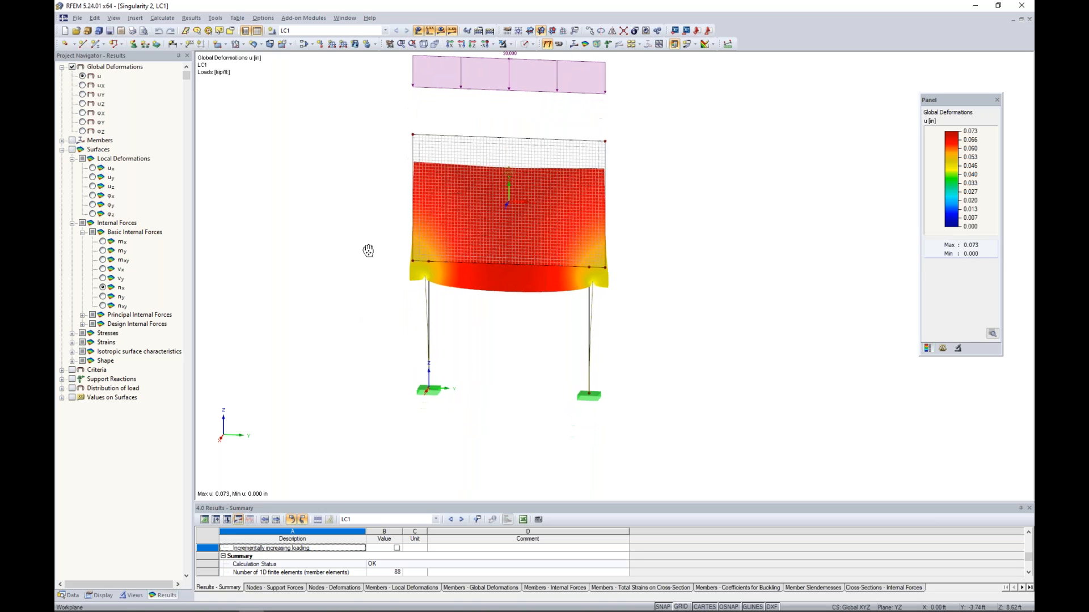
pyautogui.scroll(3, 419, 291)
pyautogui.scroll(4, 428, 279)
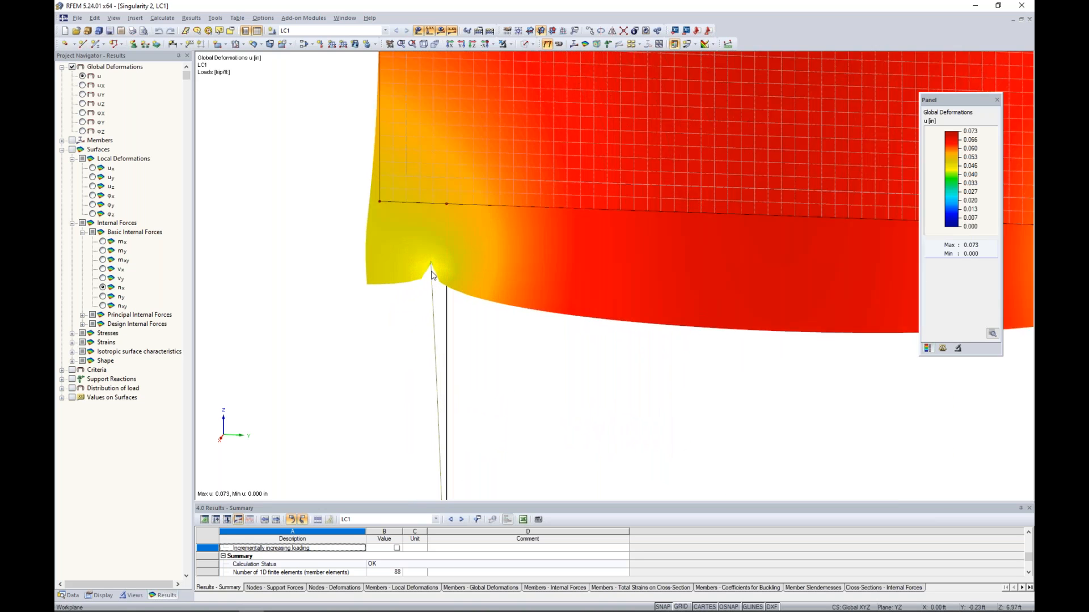
pyautogui.moveTo(483, 321); pyautogui.dragTo(599, 357, button='middle')
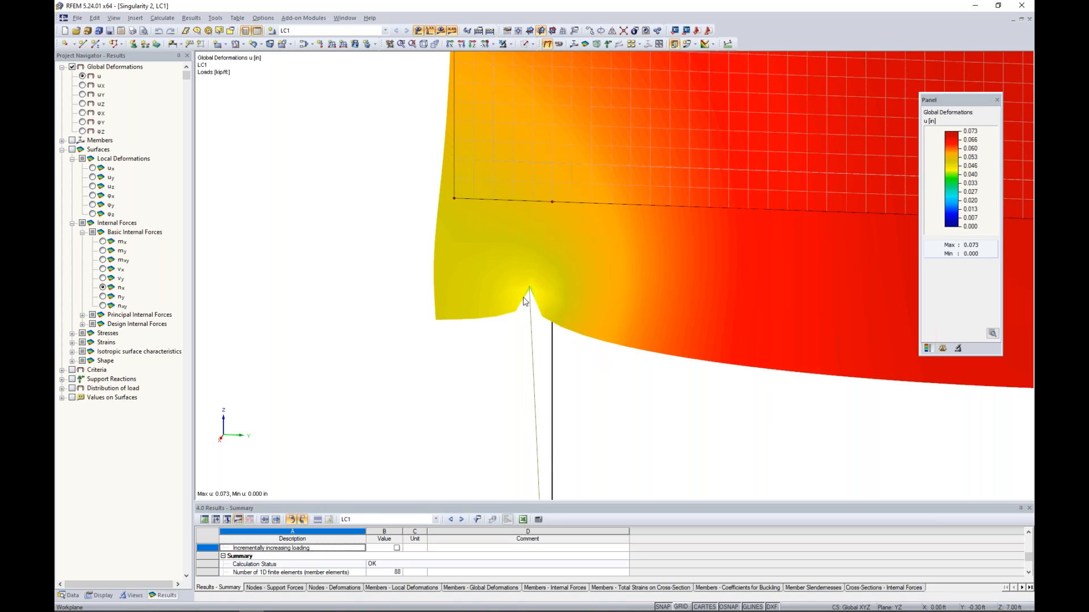
pyautogui.scroll(-5, 525, 302)
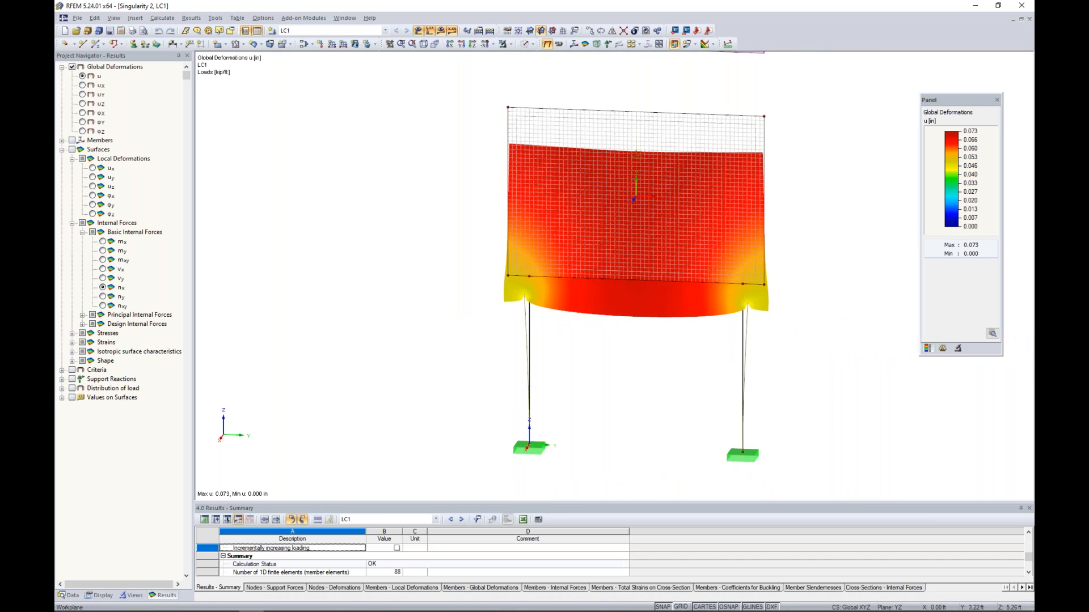
pyautogui.moveTo(595, 339); pyautogui.dragTo(531, 332, button='middle')
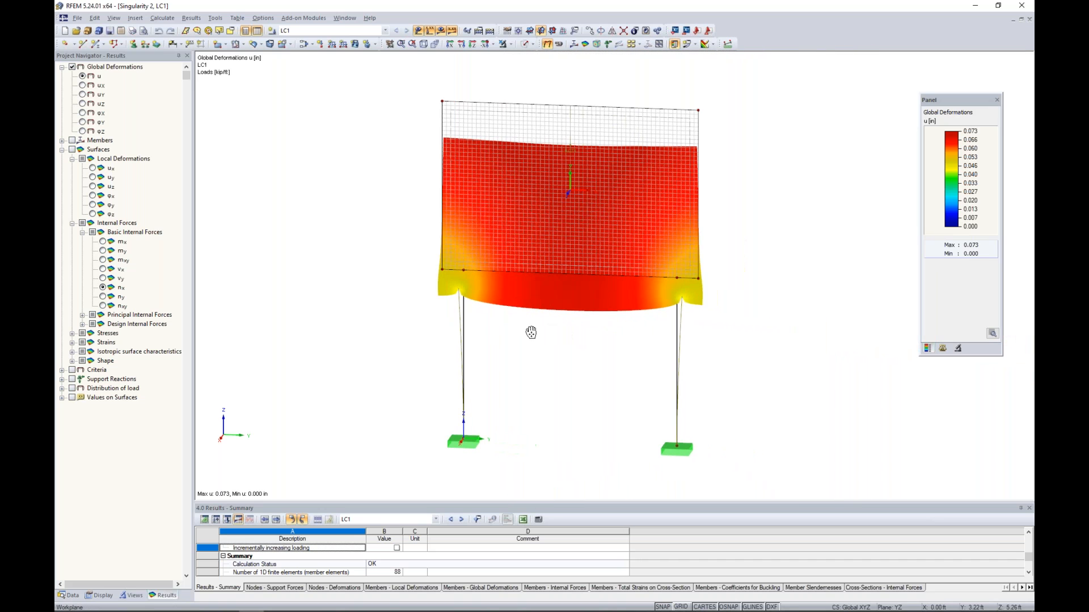
# Display the basic internal force ny on the wall and examine its distribution above the left column
pyautogui.click(103, 297)
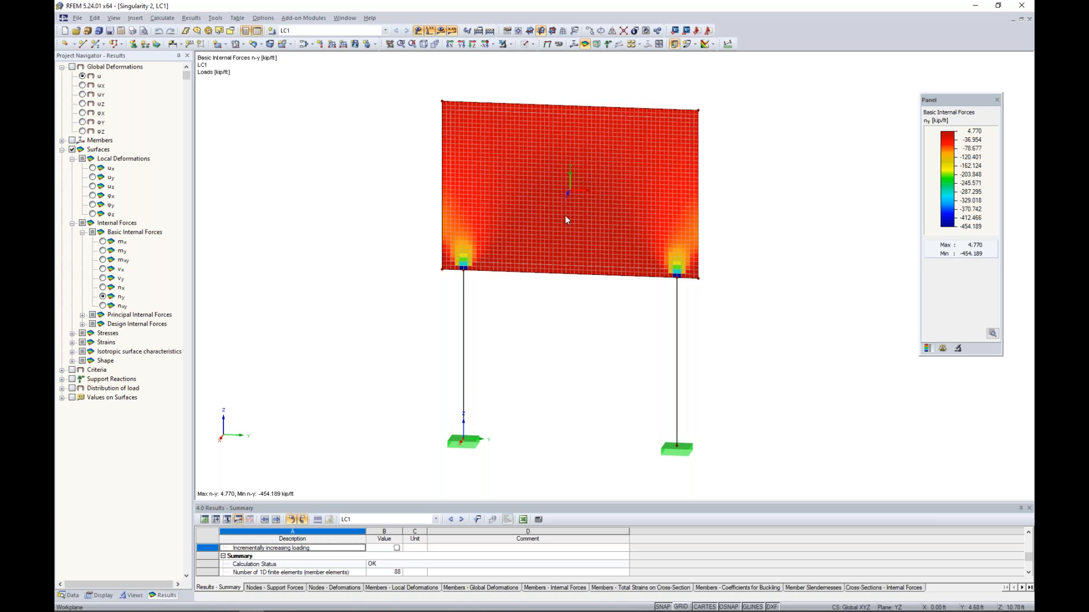
pyautogui.scroll(4, 462, 271)
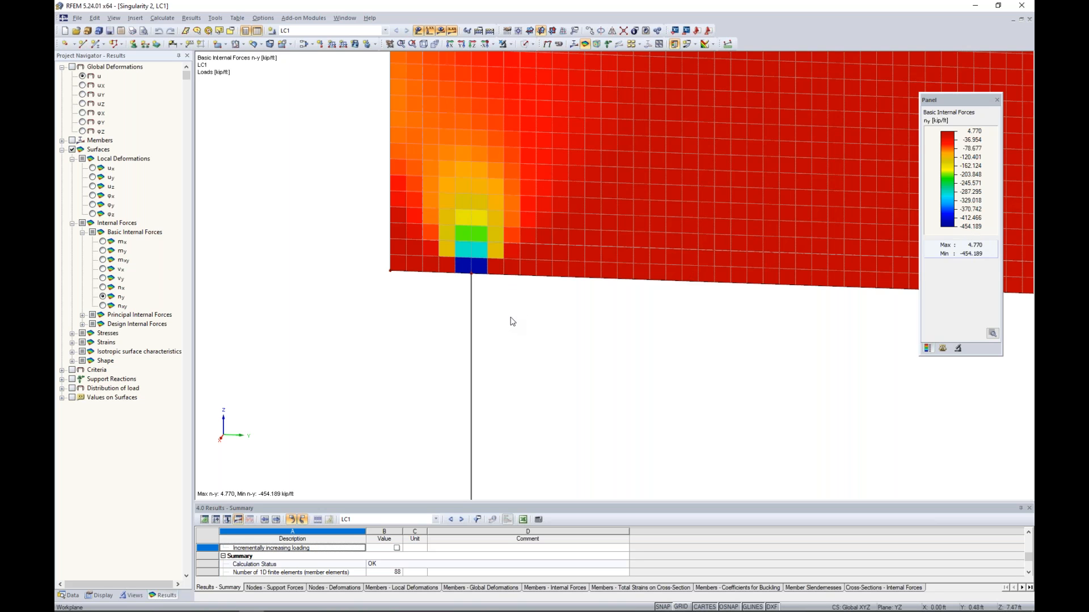
pyautogui.scroll(-5, 512, 321)
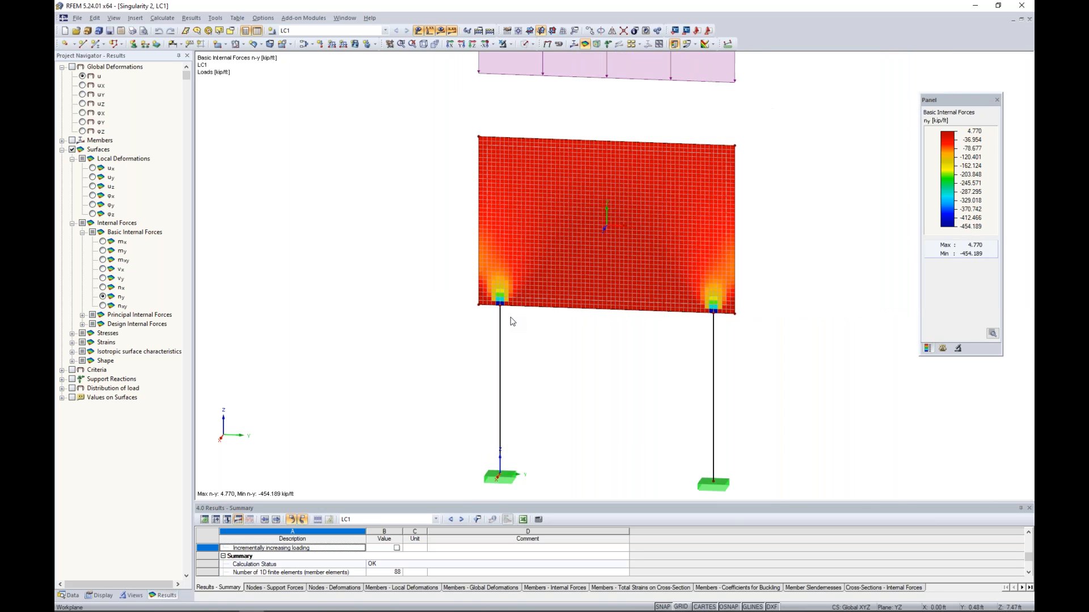
pyautogui.moveTo(584, 327); pyautogui.dragTo(503, 302, button='middle')
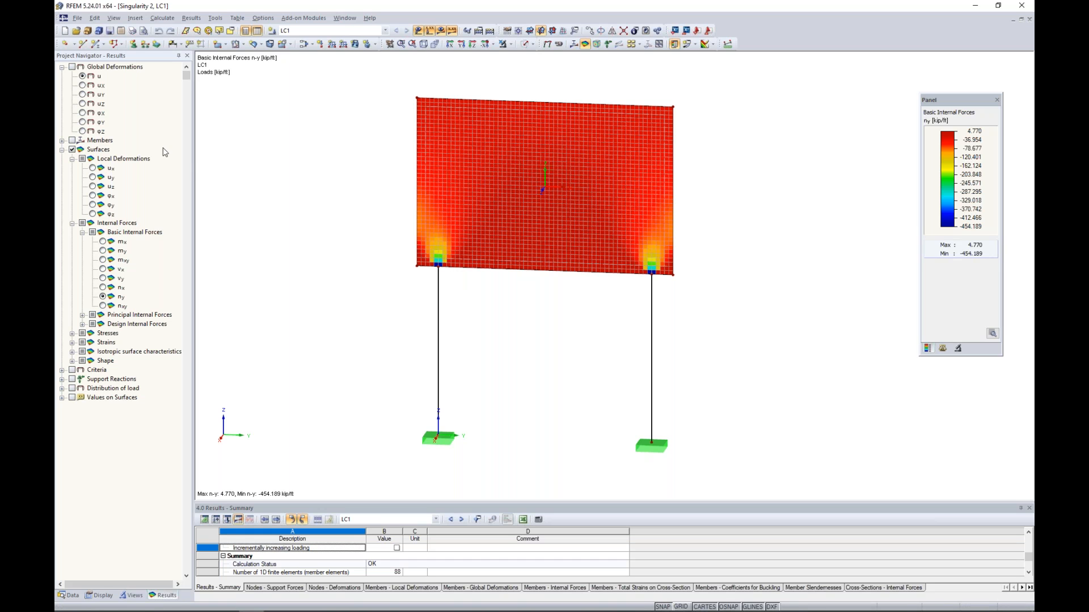
# Create a Rigid member along the wall's lower edge from the left column's top node to the wall's nearby corner, allowing existing results to be deleted
pyautogui.click(96, 44)
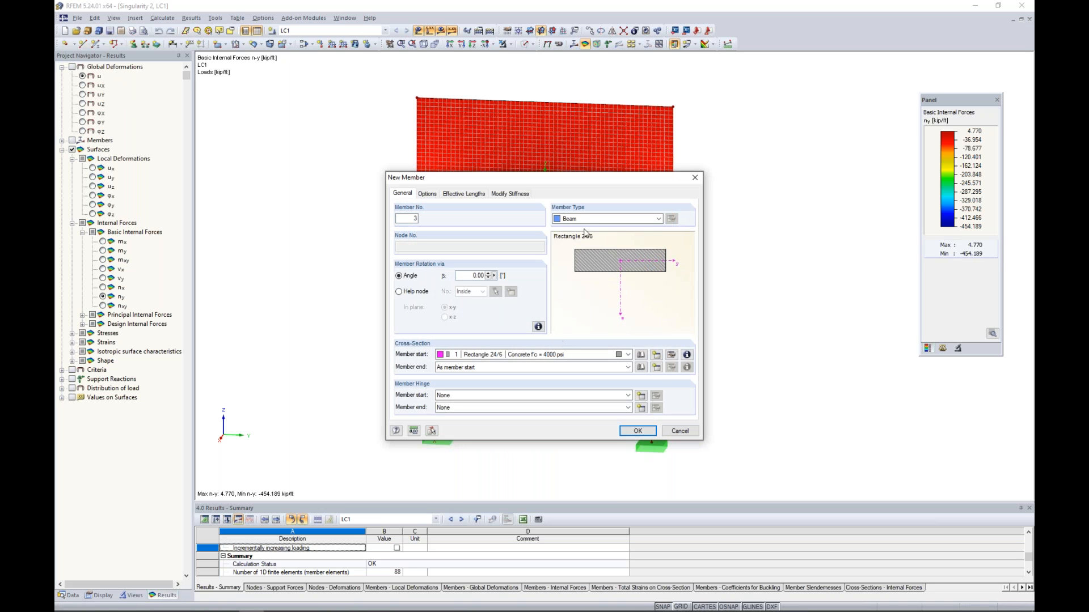
pyautogui.click(584, 219)
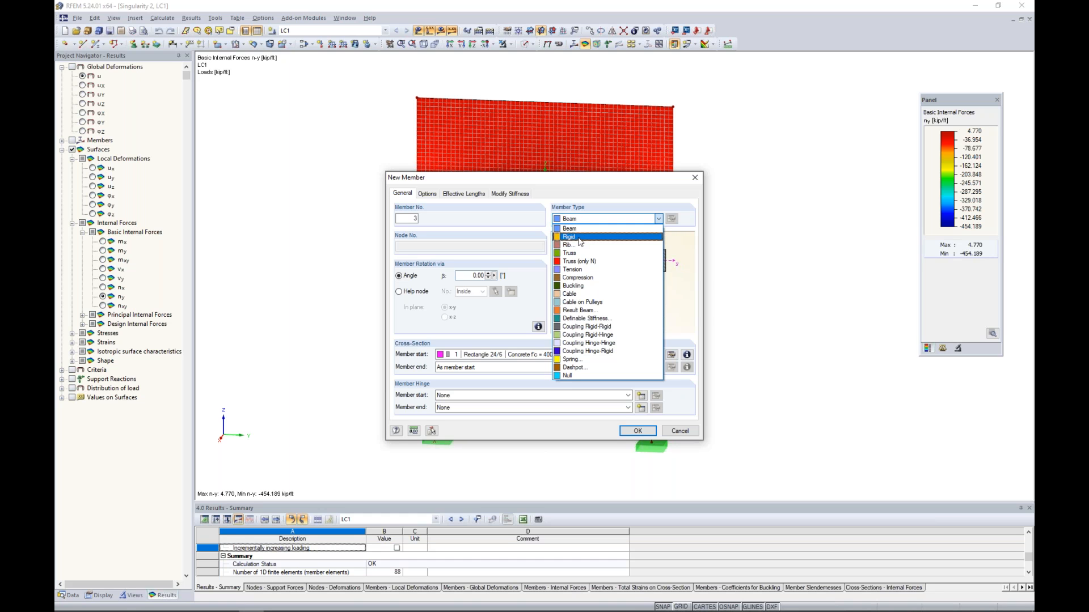
pyautogui.click(580, 237)
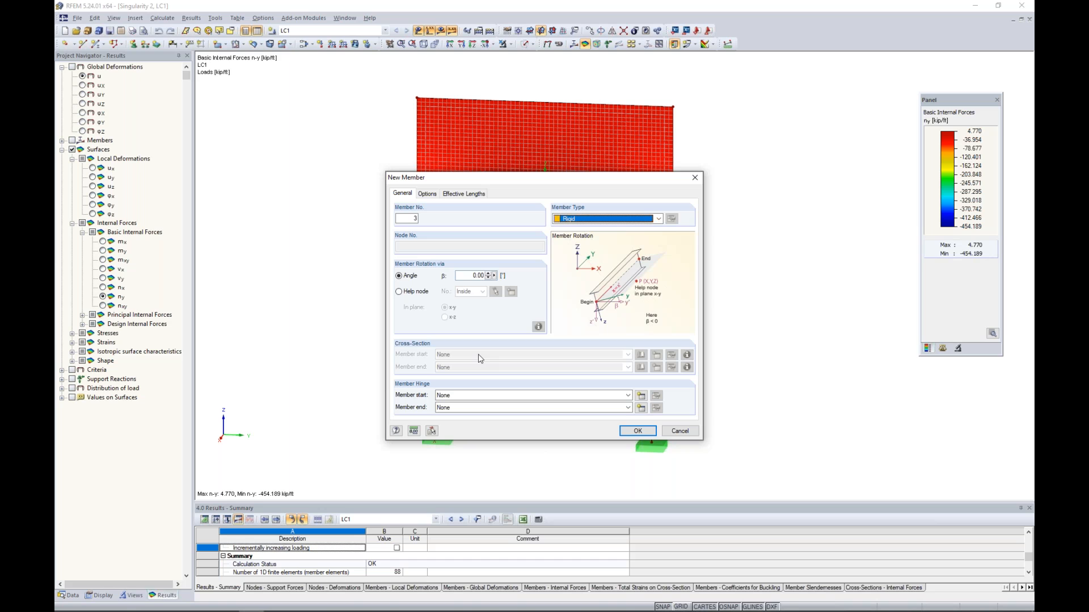
pyautogui.click(640, 432)
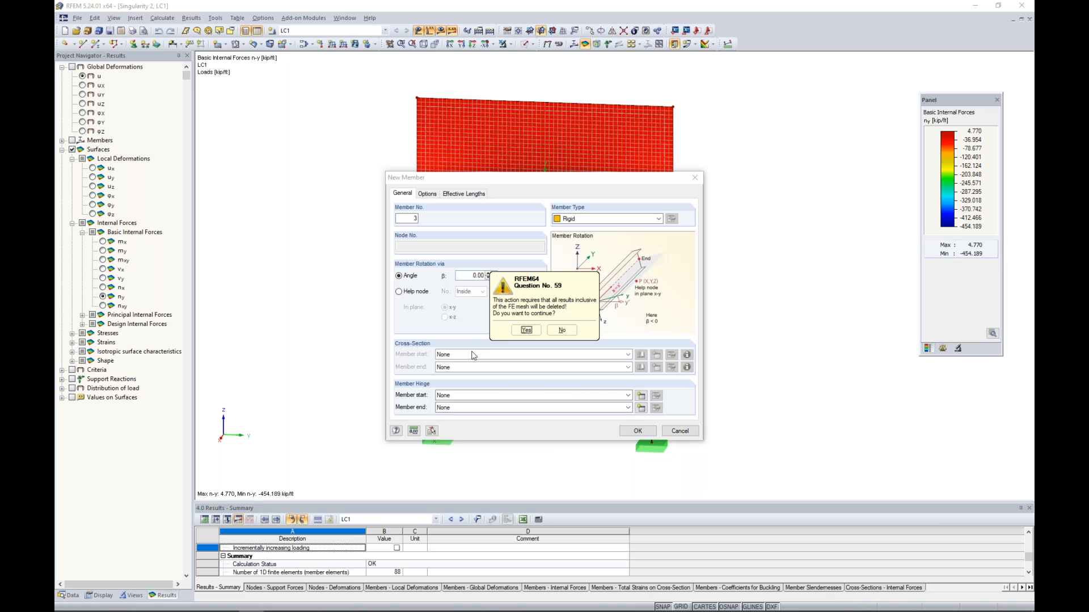
pyautogui.click(529, 336)
pyautogui.press('Return')
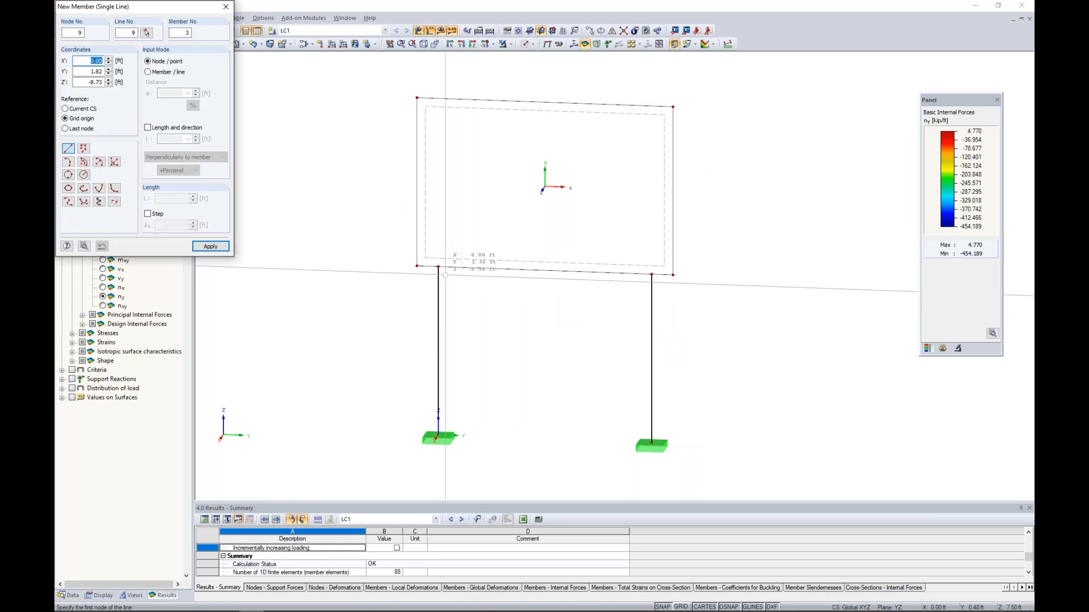
pyautogui.scroll(5, 438, 267)
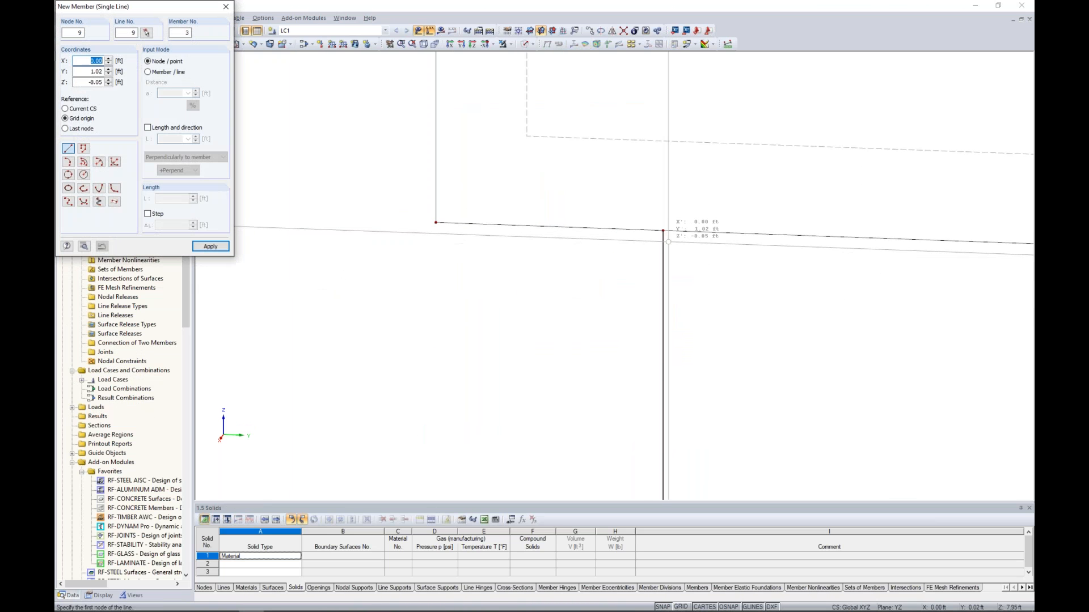
pyautogui.click(666, 239)
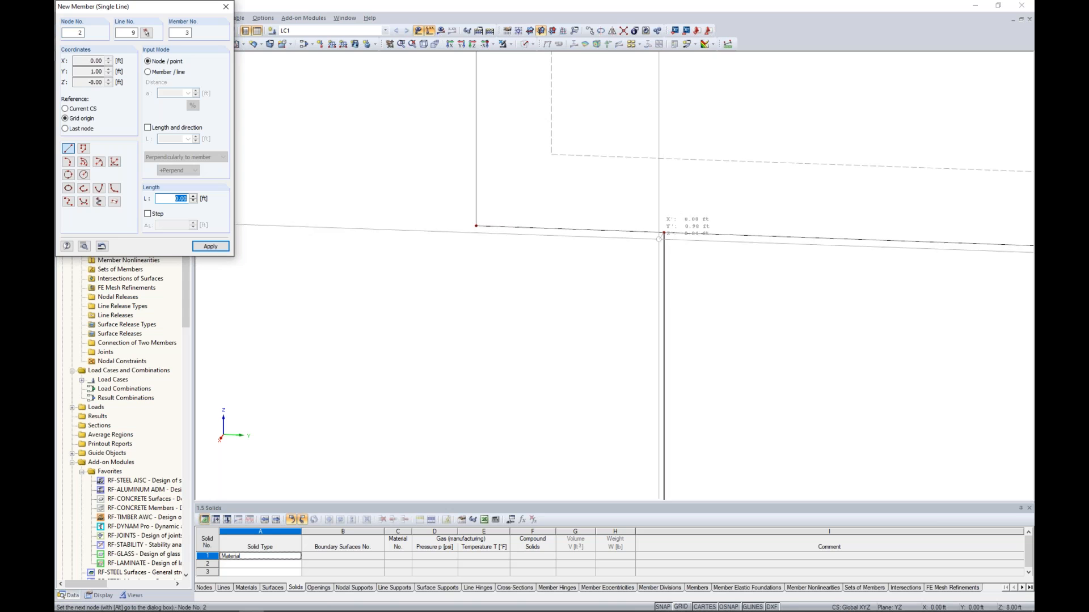
pyautogui.click(475, 226)
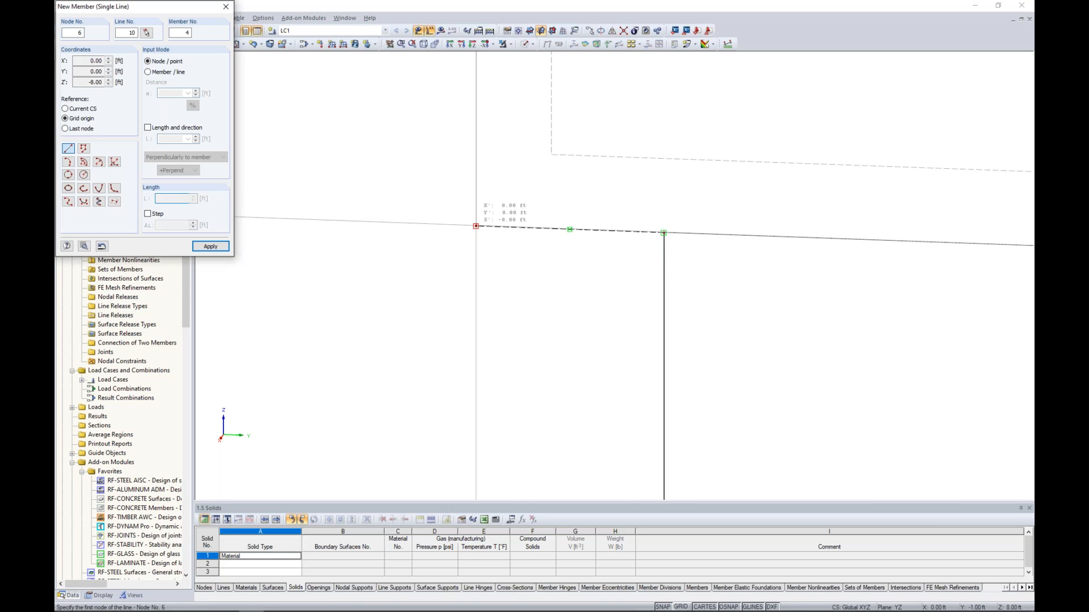
# Add a second rigid member 1 ft long from the left column's top node along the wall's lower edge towards midspan
pyautogui.moveTo(728, 287); pyautogui.dragTo(601, 257, button='middle')
pyautogui.click(535, 202)
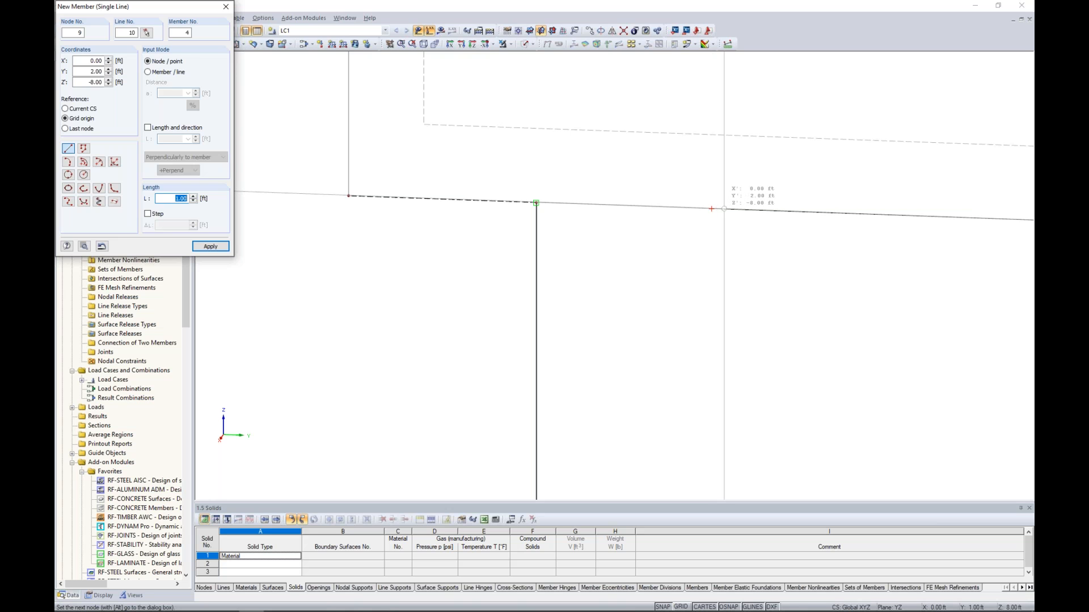
pyautogui.click(711, 208)
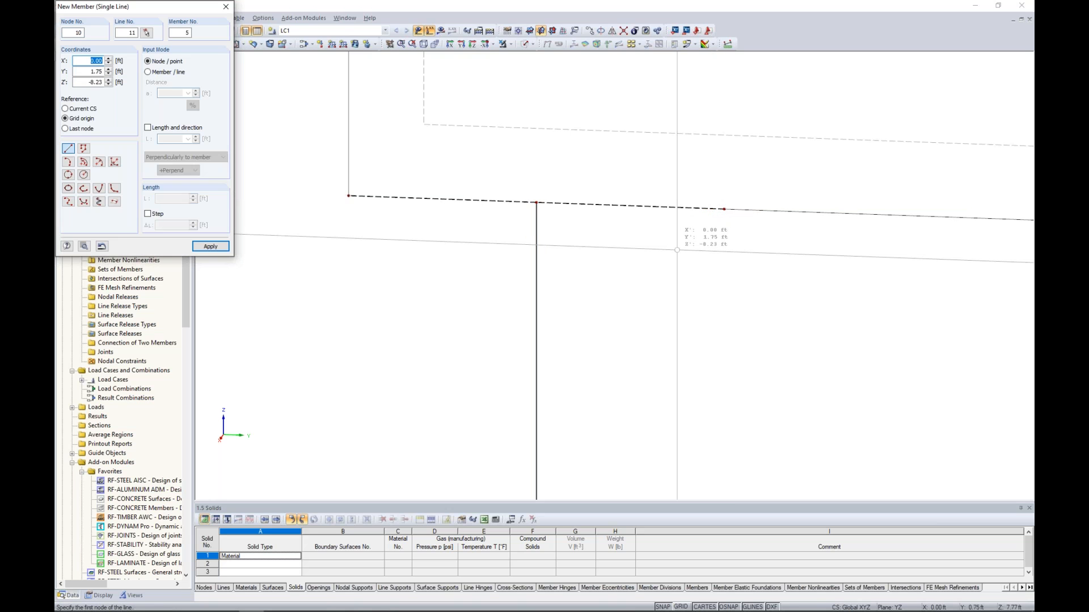
pyautogui.press('Escape')
pyautogui.scroll(-10, 678, 252)
pyautogui.moveTo(741, 280); pyautogui.dragTo(478, 217, button='middle')
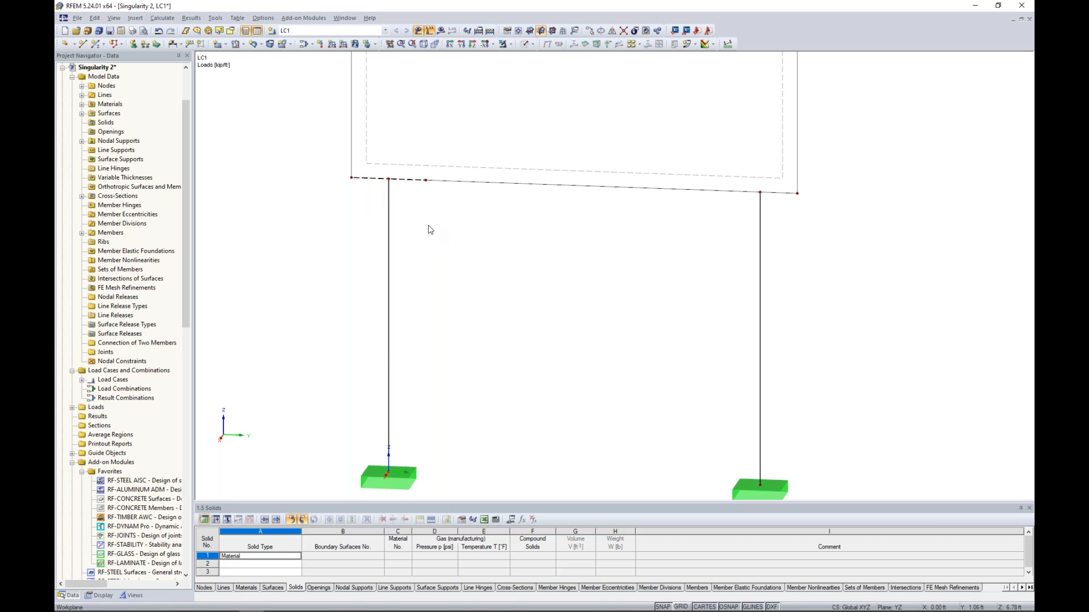
# Check the column width in rendered view, and copy both rigid members from the left column head to the right column head
pyautogui.click(525, 43)
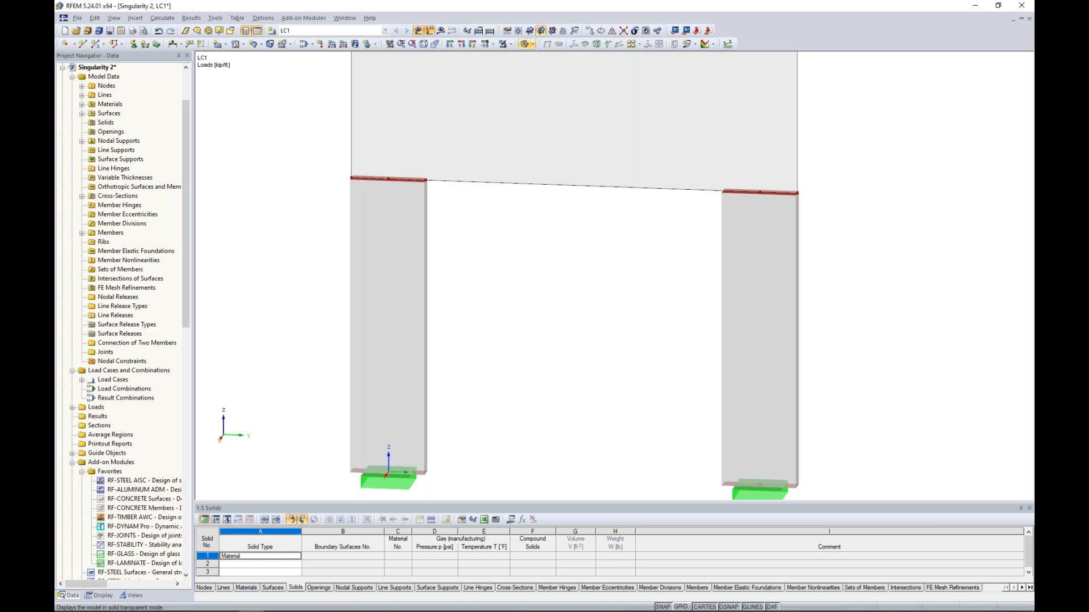
pyautogui.click(525, 44)
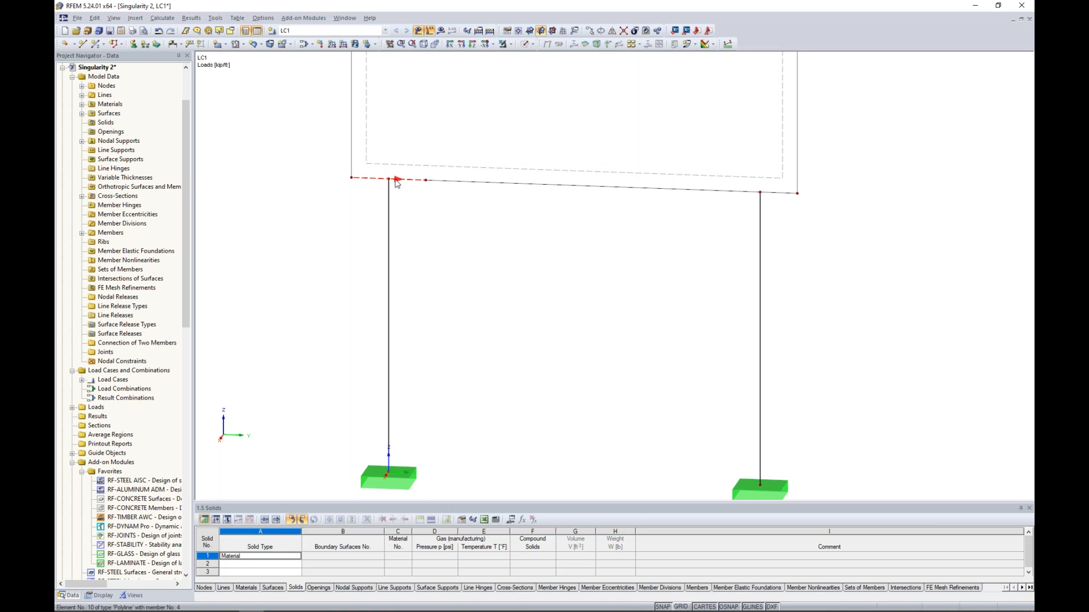
pyautogui.moveTo(391, 180); pyautogui.dragTo(764, 193)
pyautogui.scroll(-5, 816, 267)
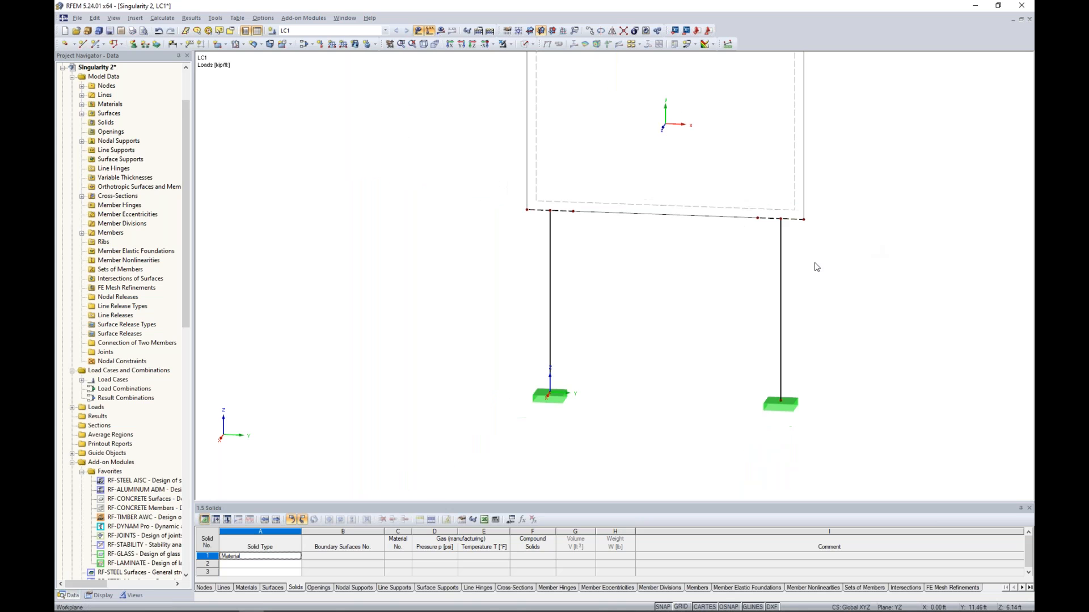
pyautogui.moveTo(763, 299); pyautogui.dragTo(662, 303, button='middle')
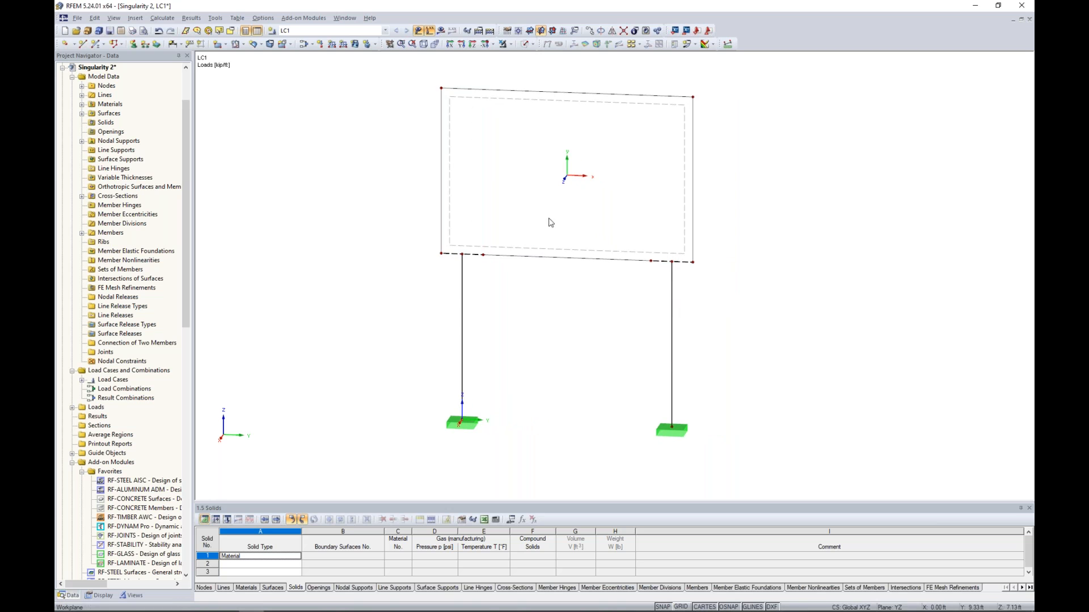
# Calculate LC1 and examine the global deformation u where the rigid members join the wall and columns
pyautogui.click(443, 32)
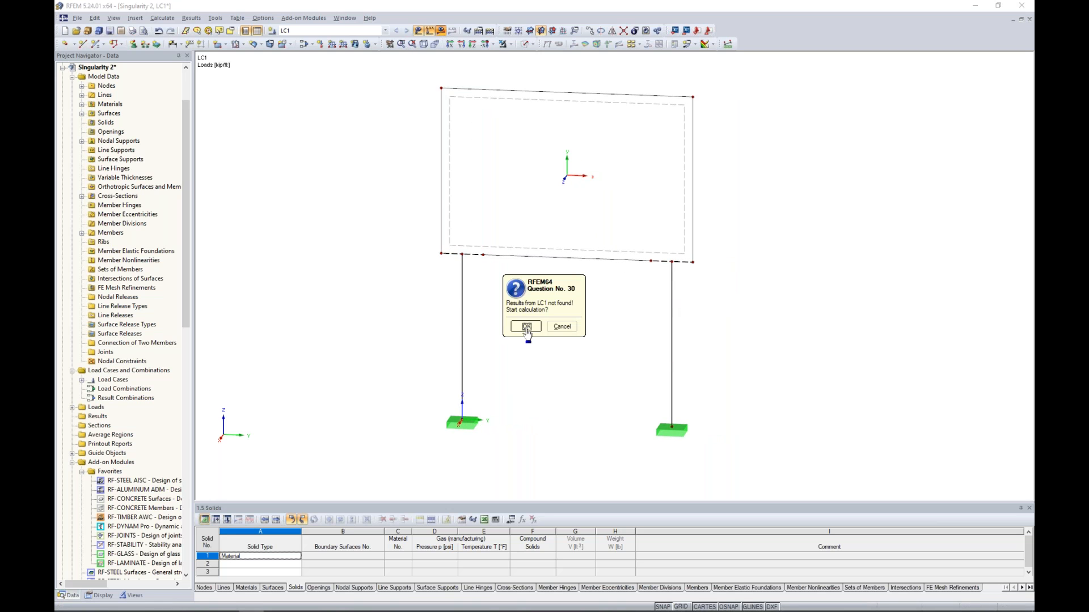
pyautogui.click(526, 328)
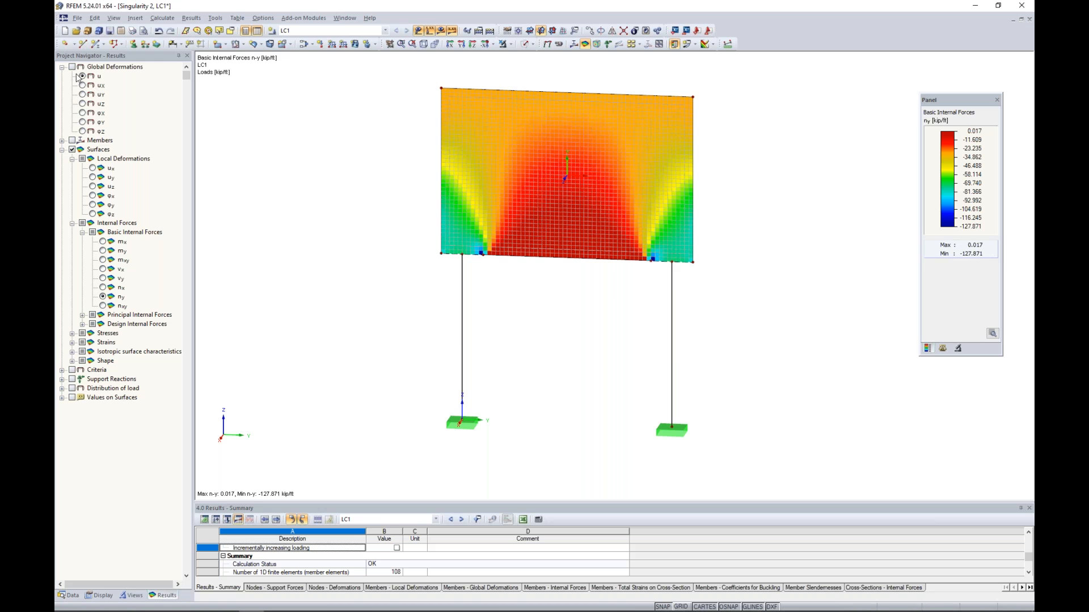
pyautogui.scroll(5, 448, 300)
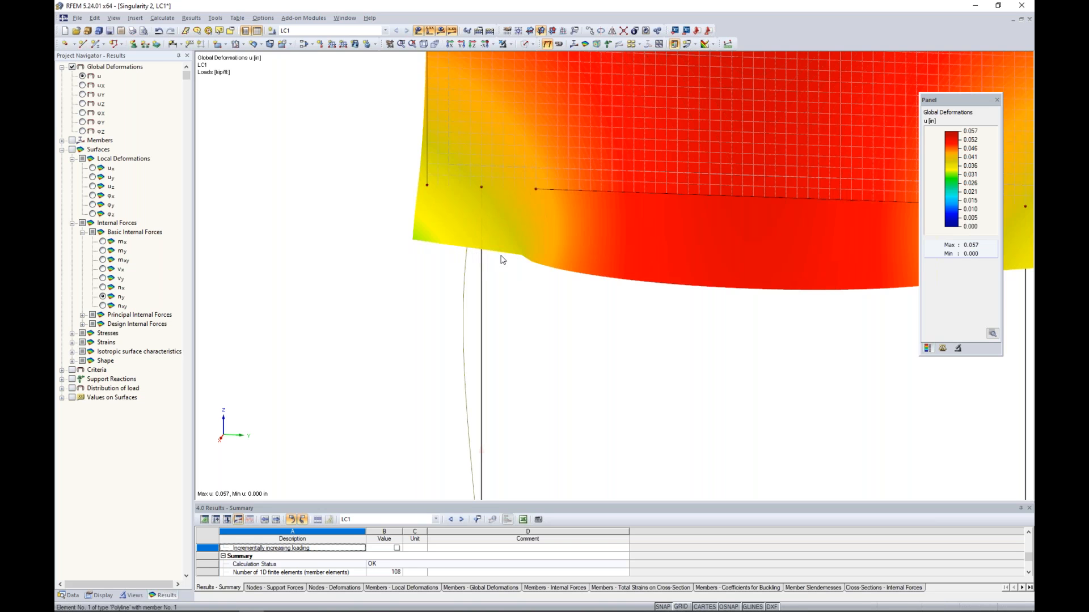
pyautogui.scroll(-4, 566, 272)
pyautogui.moveTo(744, 326); pyautogui.dragTo(568, 290, button='middle')
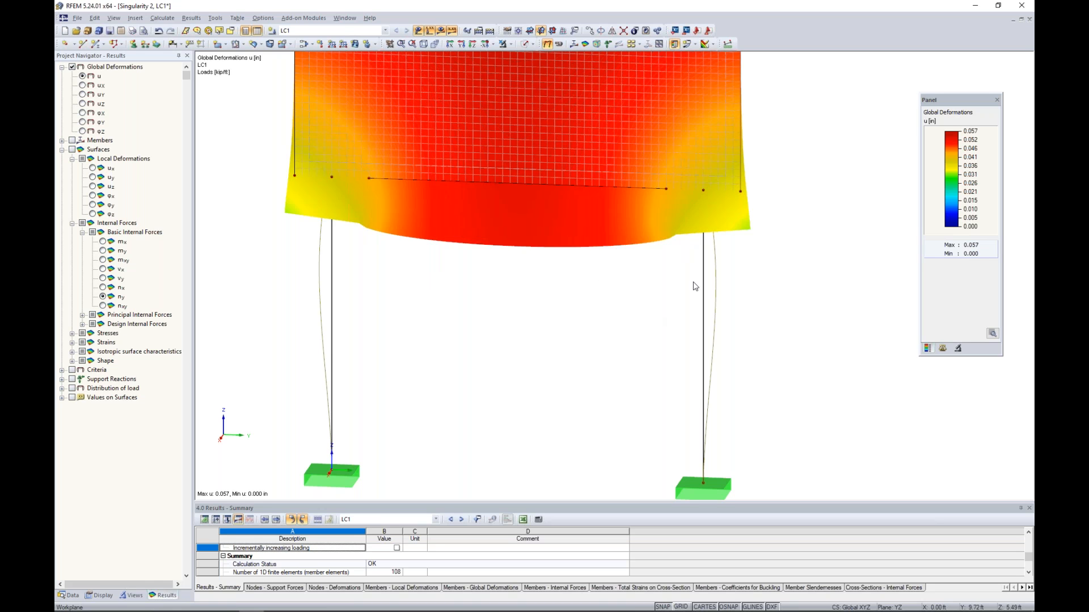
# Display the basic internal force ny on the wall and examine its distribution above the columns and at the rigid members' inner ends
pyautogui.click(73, 149)
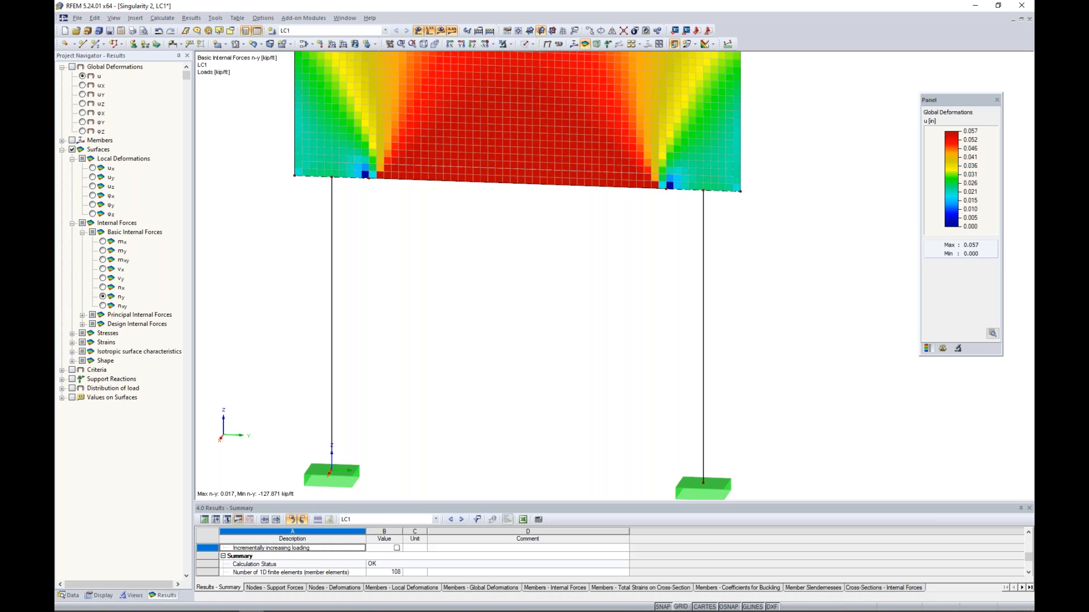
pyautogui.scroll(-3, 499, 312)
pyautogui.moveTo(501, 291); pyautogui.dragTo(510, 357, button='middle')
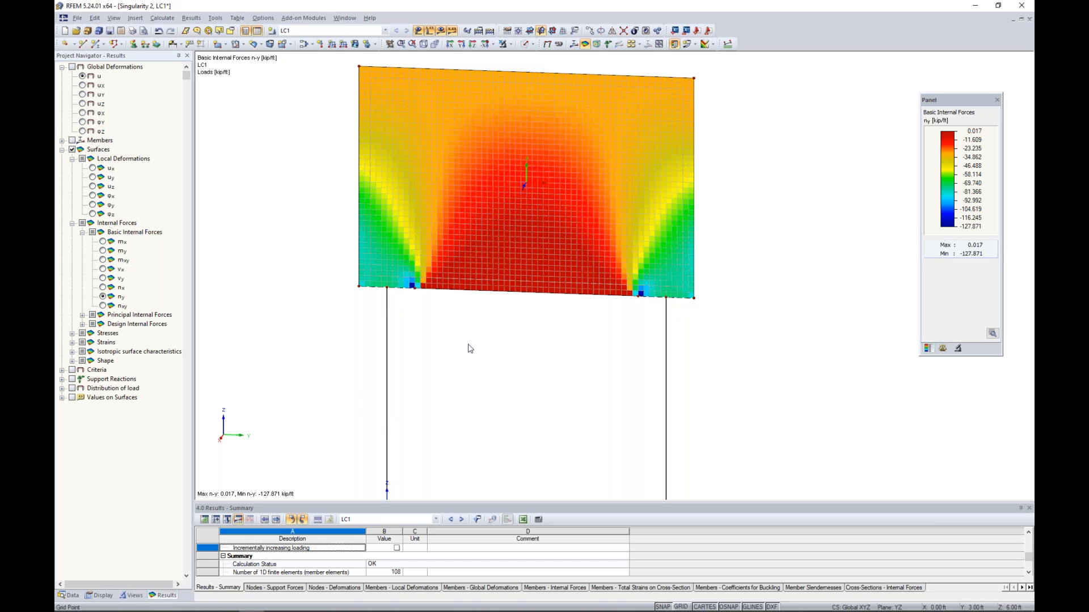
pyautogui.scroll(5, 415, 289)
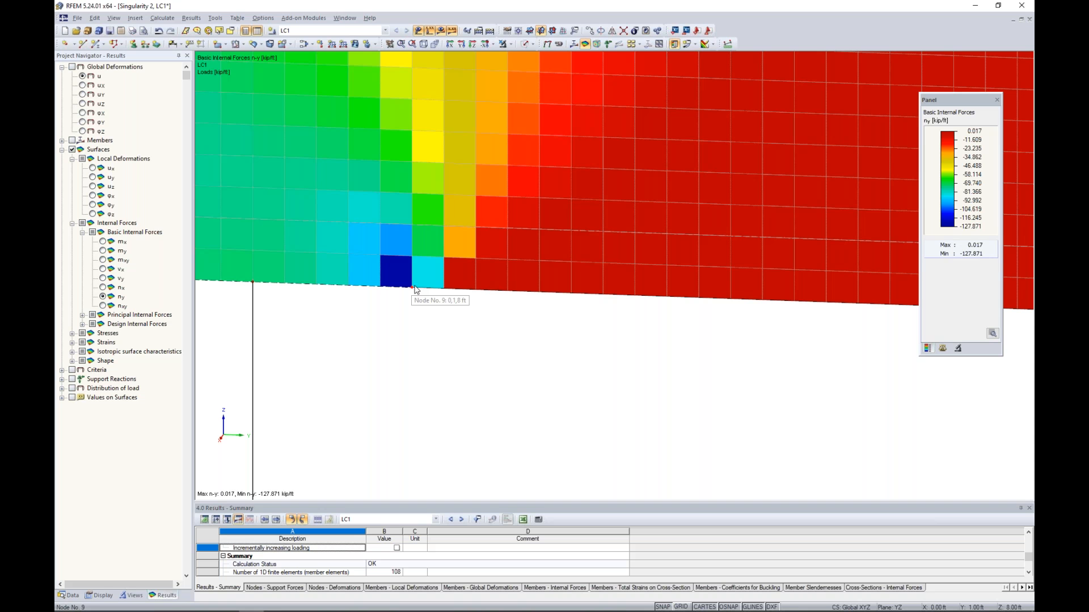
pyautogui.scroll(-6, 522, 248)
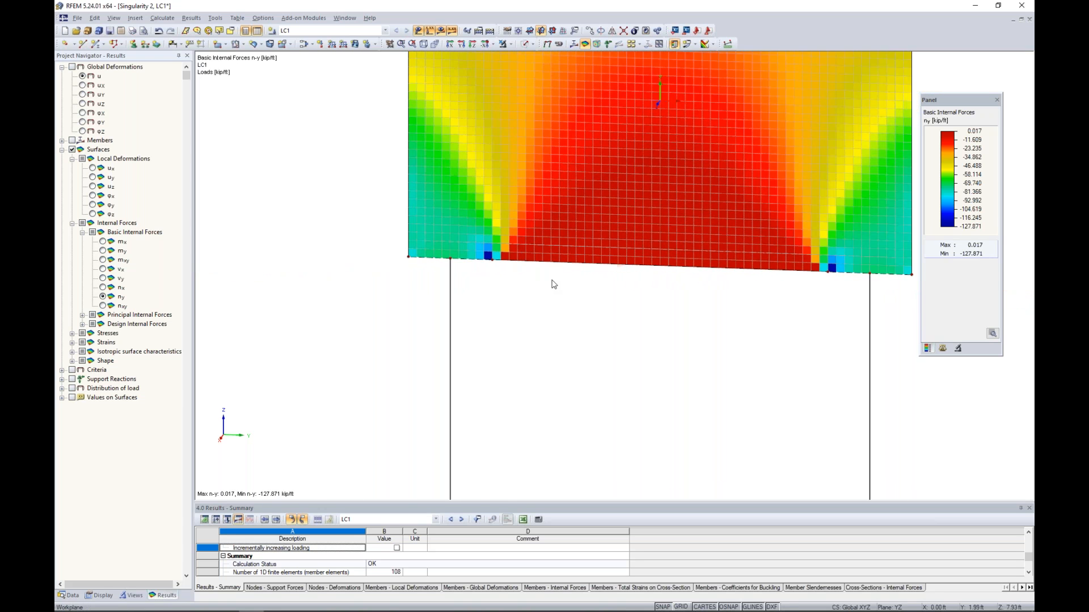
pyautogui.scroll(-3, 539, 306)
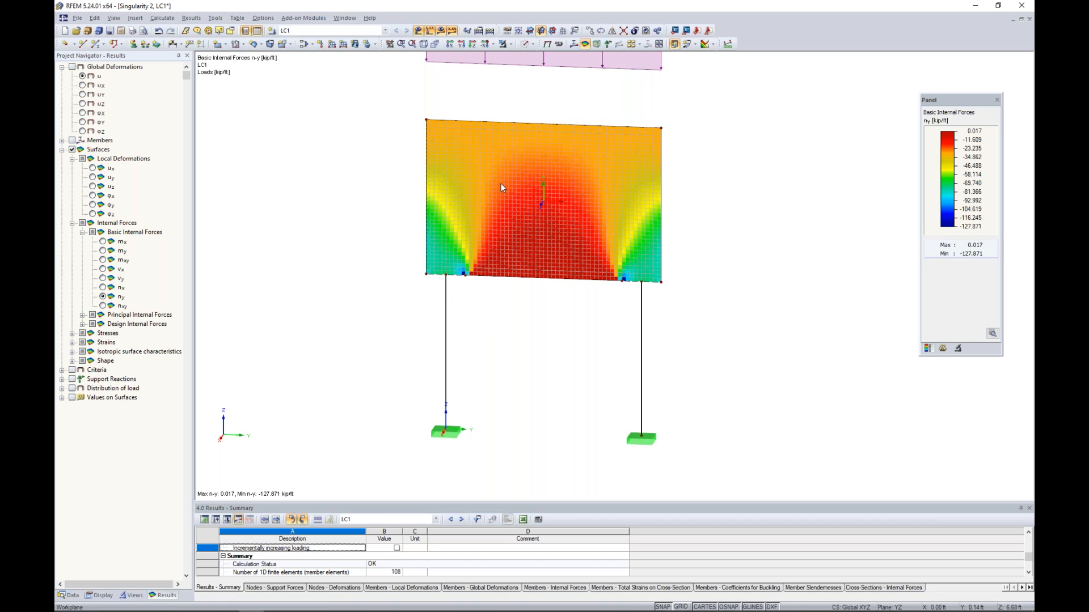
# Switch to the open model Eccentricity 1, LC1
pyautogui.click(344, 17)
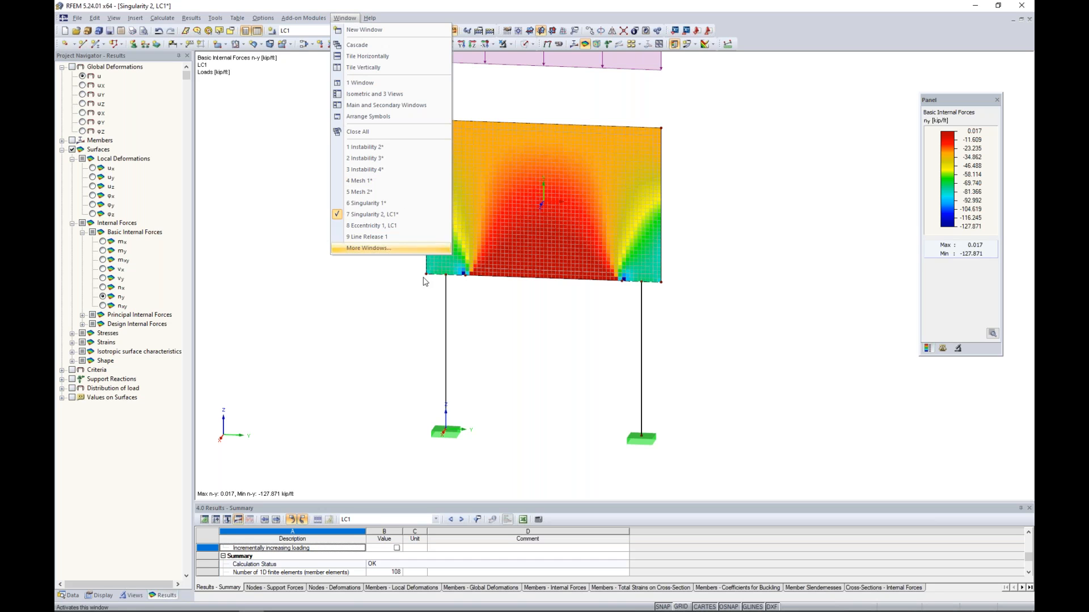
pyautogui.click(397, 249)
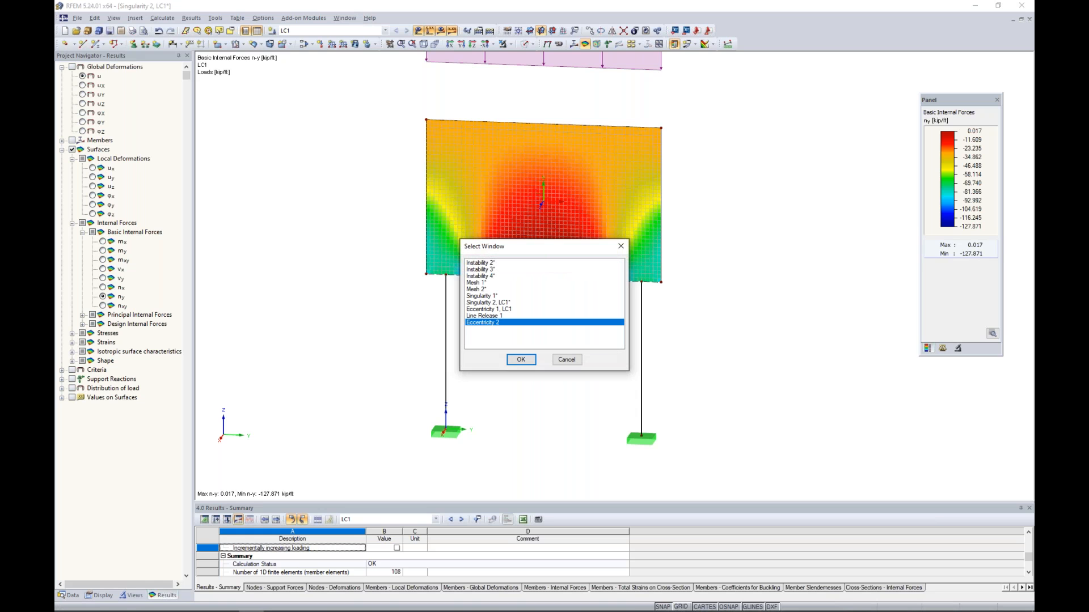
pyautogui.click(489, 309)
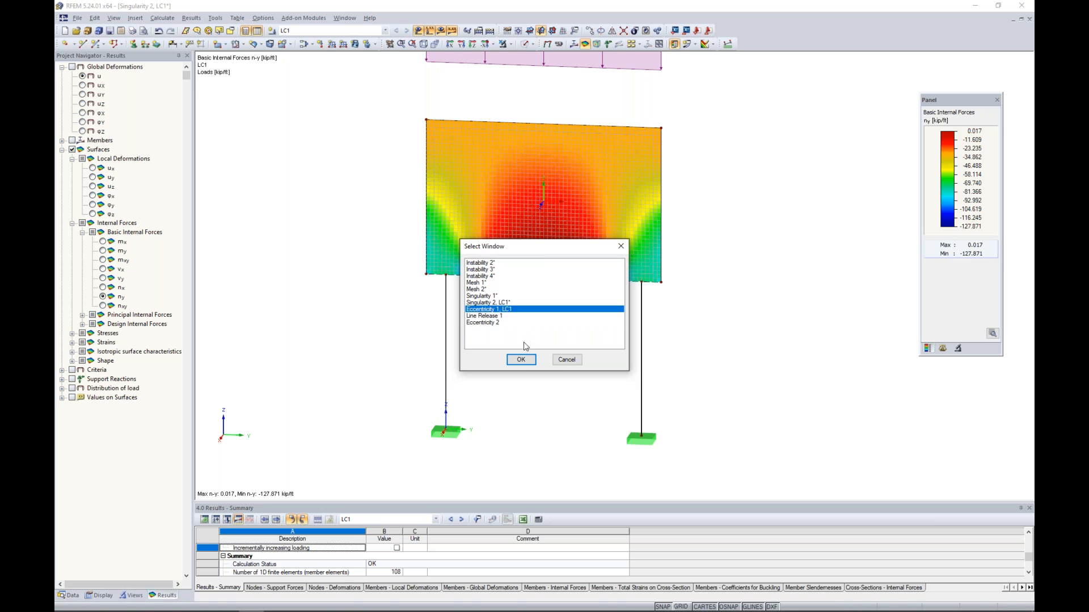
pyautogui.click(520, 359)
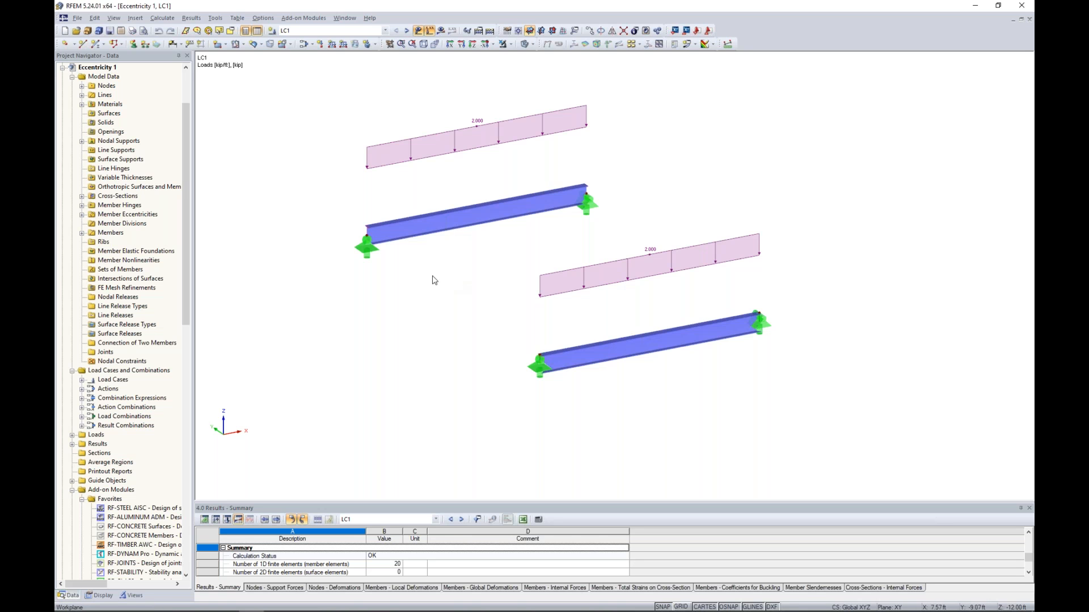
# Compare the rendered and wireframe displays of the rear beam to examine its section relative to the member line and supports
pyautogui.moveTo(454, 284); pyautogui.dragTo(519, 295, button='middle')
pyautogui.scroll(4, 493, 274)
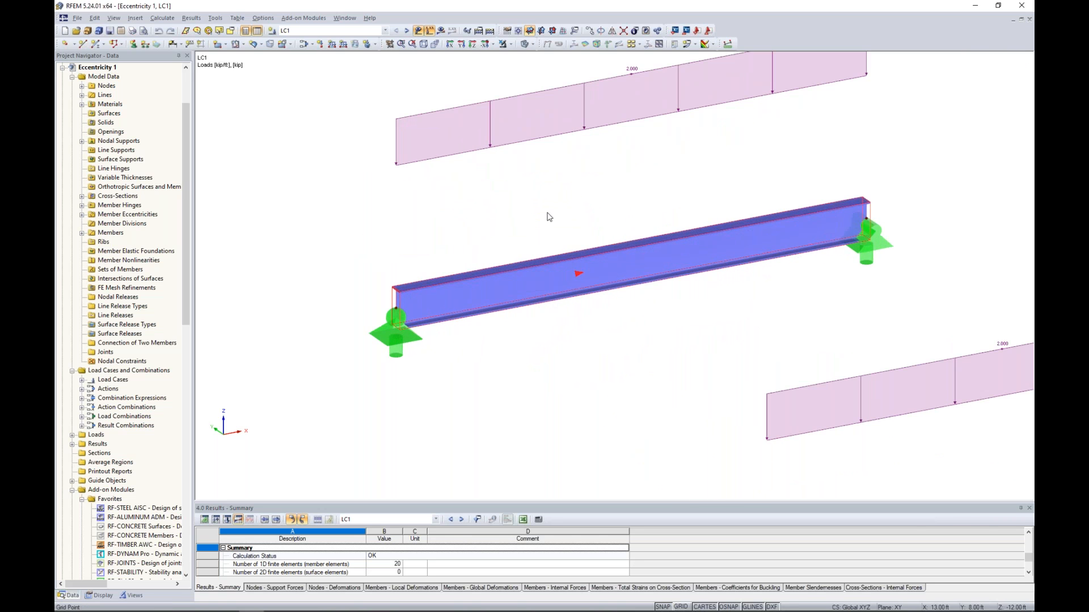
pyautogui.click(525, 43)
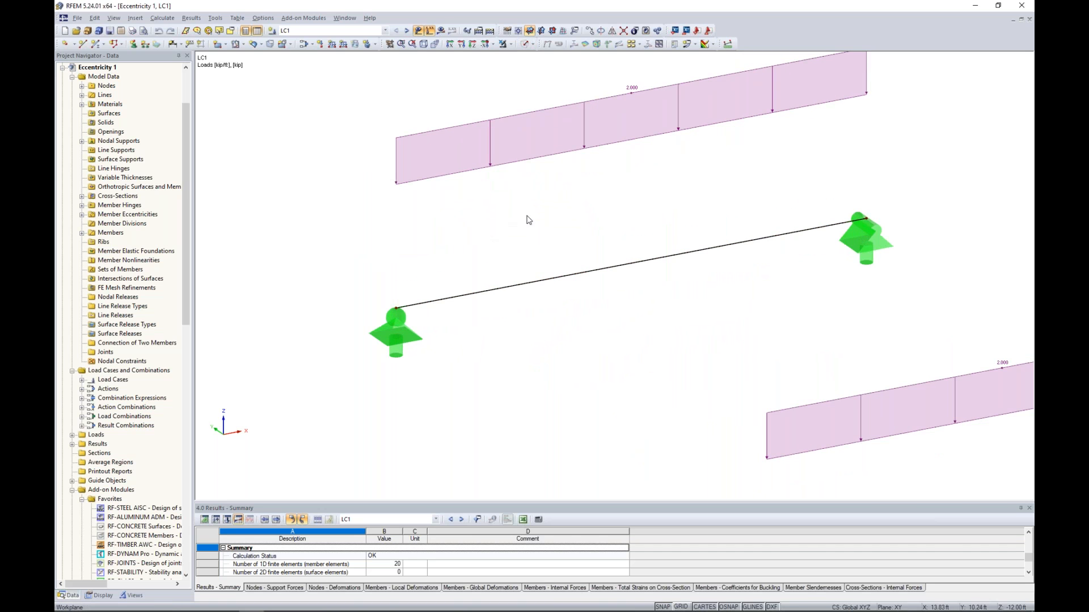
pyautogui.click(525, 44)
# Hide the nodal supports in the model display to expose the ends of the front beam
pyautogui.moveTo(324, 124); pyautogui.dragTo(389, 146, button='middle')
pyautogui.click(103, 596)
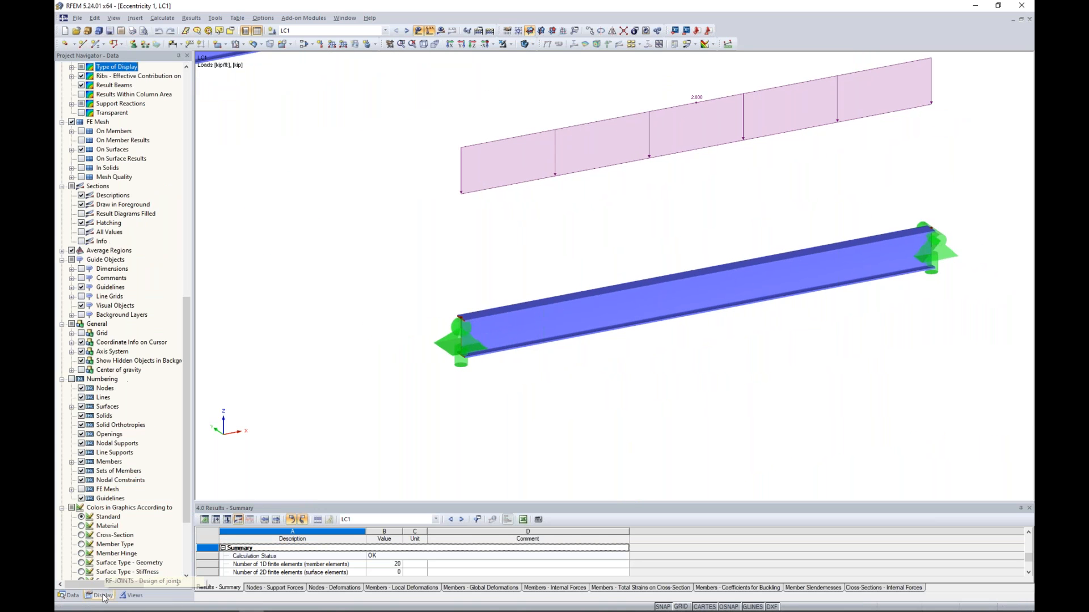
pyautogui.scroll(18, 80, 180)
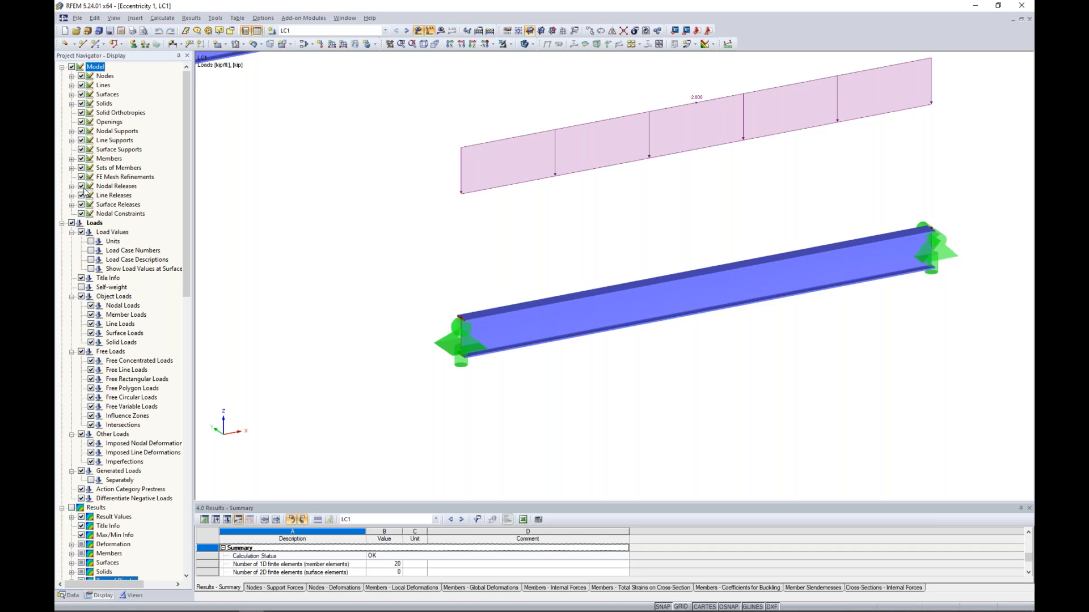
pyautogui.click(81, 131)
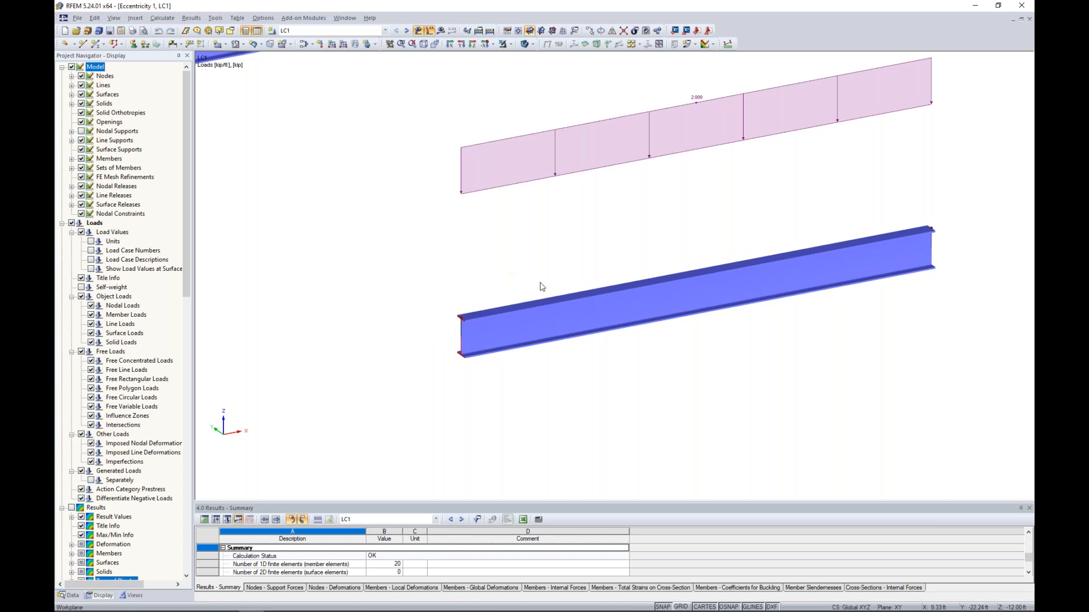
# Inspect the member eccentricity assigned to the front beam, including its global Z offsets at both ends, without changing it
pyautogui.doubleClick(566, 307)
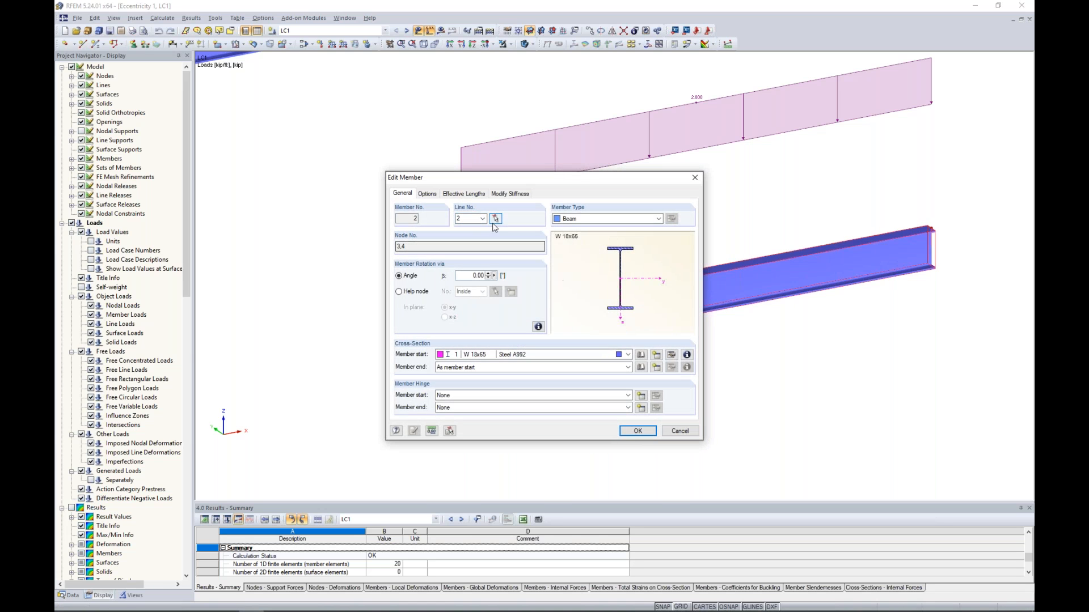
pyautogui.click(426, 193)
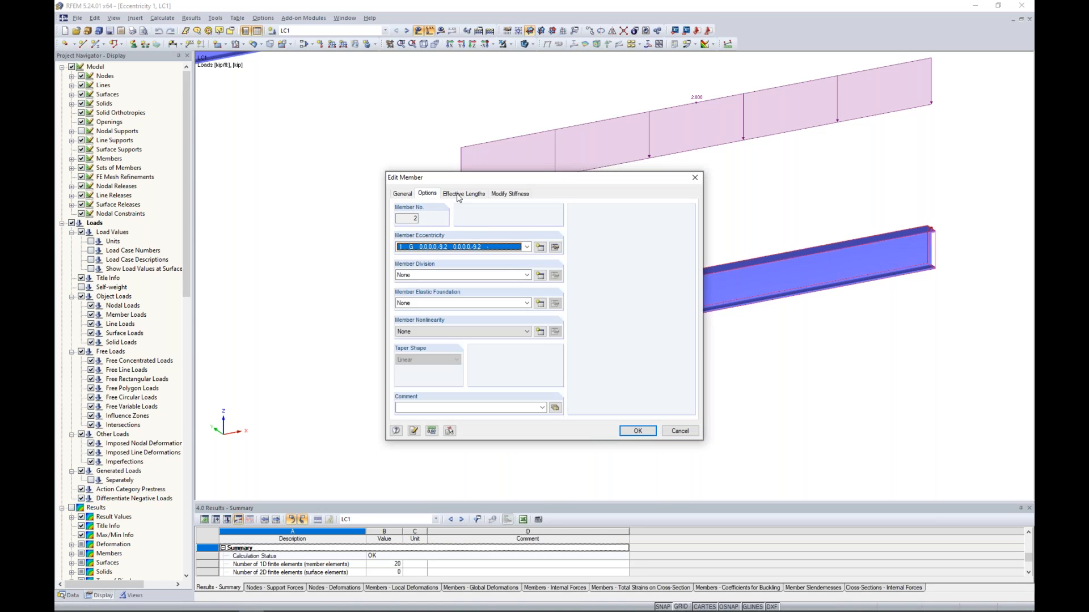
pyautogui.click(555, 248)
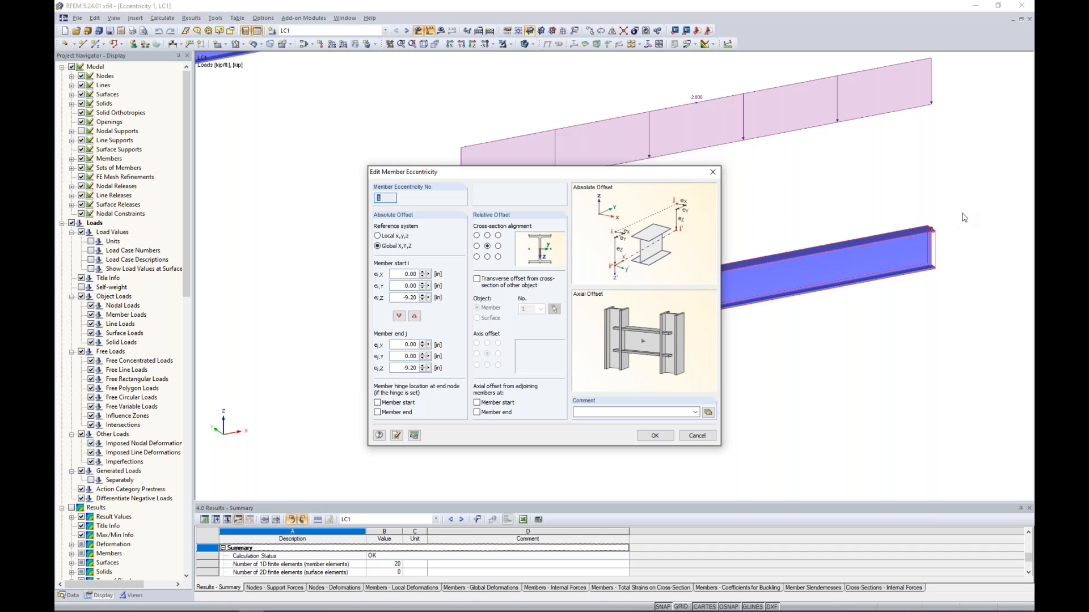
pyautogui.click(409, 298)
pyautogui.click(688, 437)
pyautogui.click(680, 430)
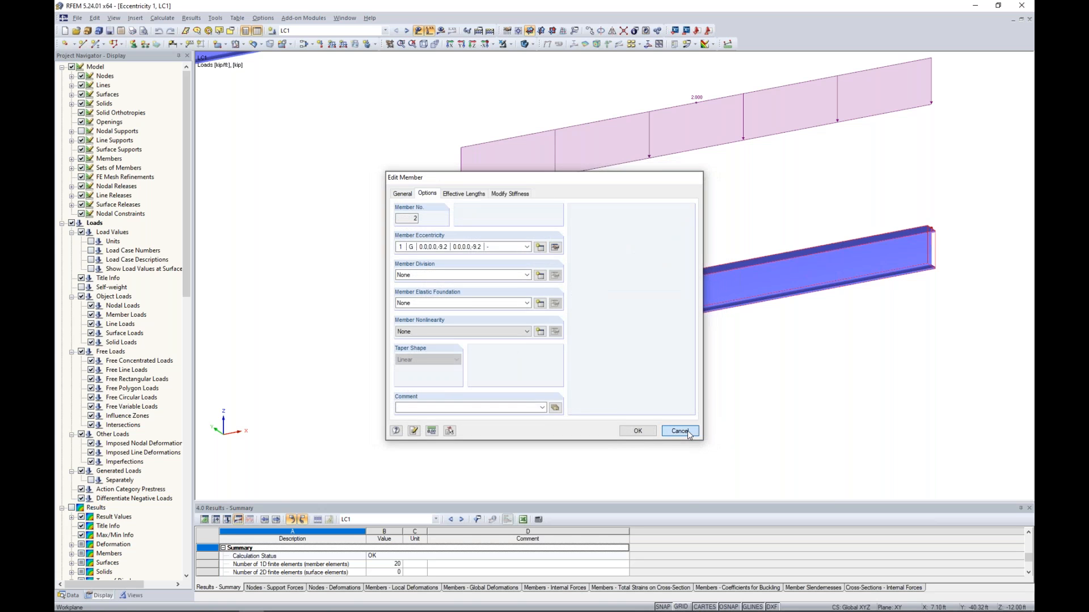
# Show both beams in wireframe with the LC1 results and compare their bending moment My diagrams
pyautogui.click(525, 48)
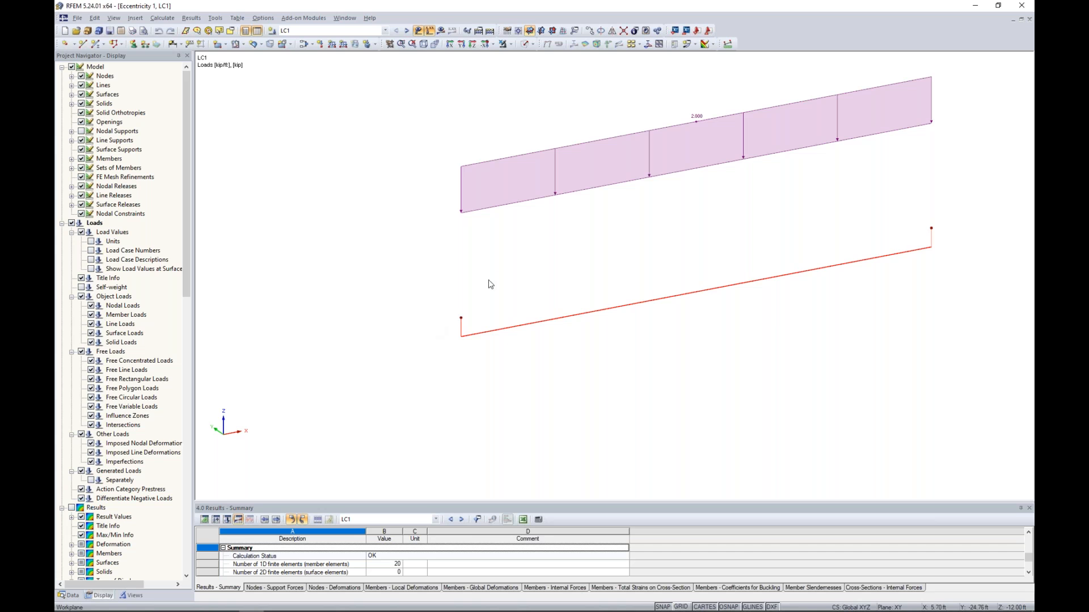
pyautogui.scroll(-2, 499, 275)
pyautogui.moveTo(500, 275); pyautogui.dragTo(547, 321, button='middle')
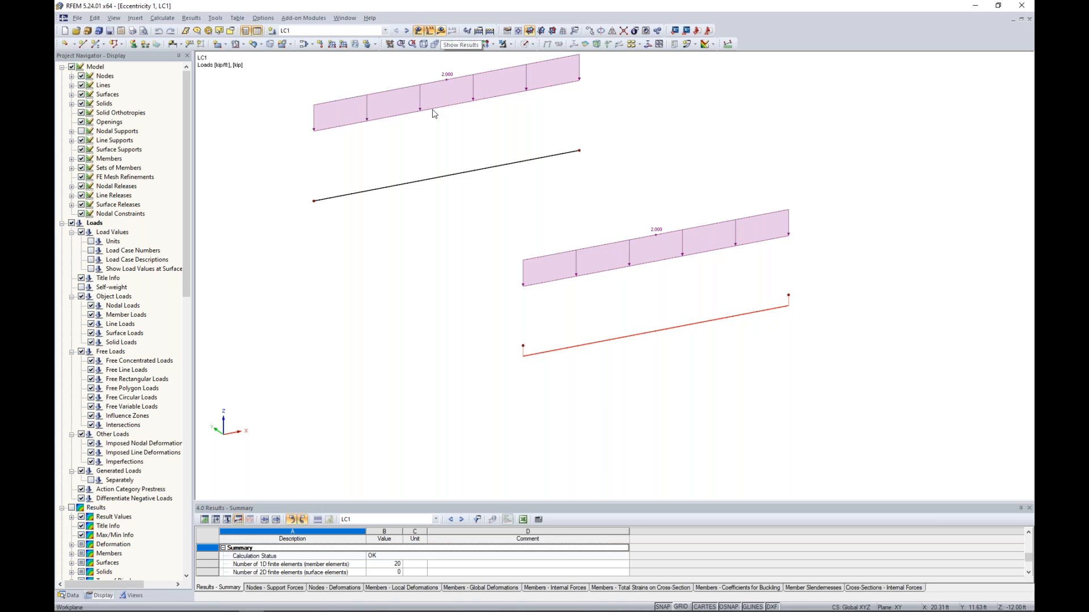
pyautogui.click(440, 30)
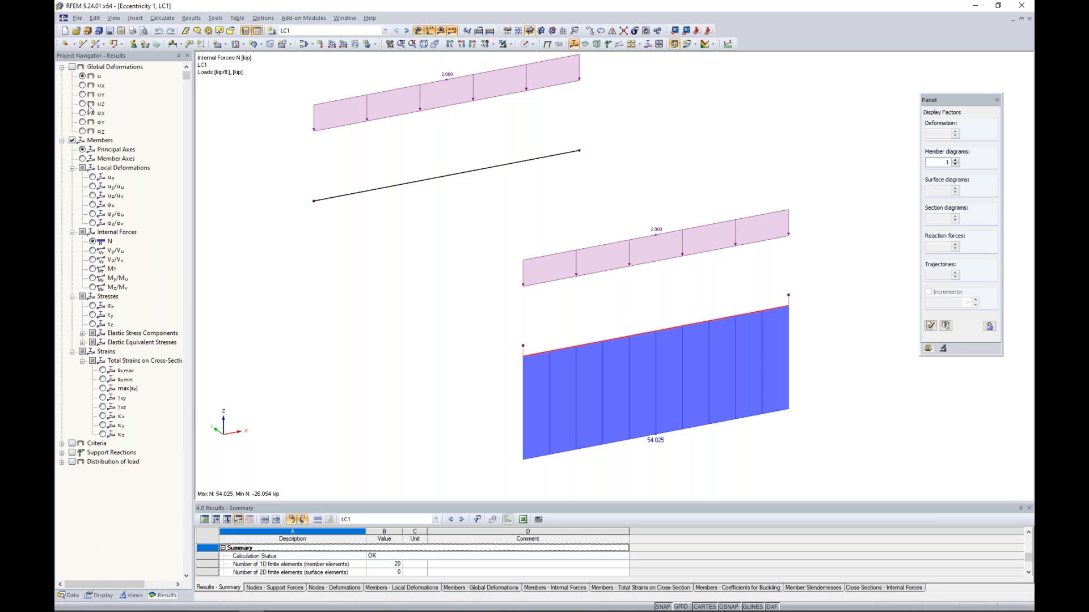
pyautogui.click(93, 278)
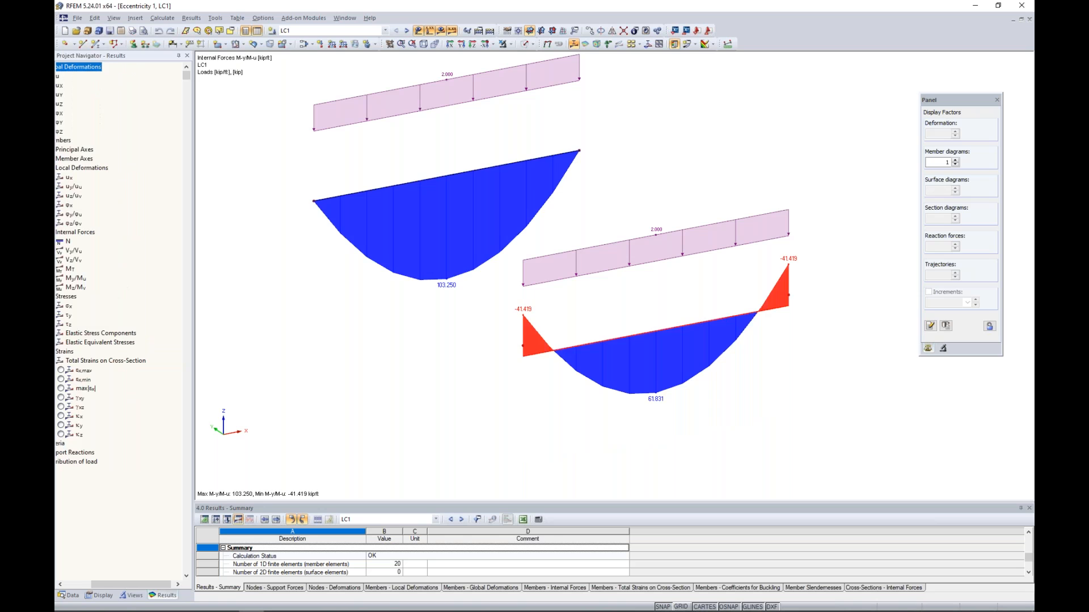
pyautogui.moveTo(363, 311); pyautogui.dragTo(445, 333, button='middle')
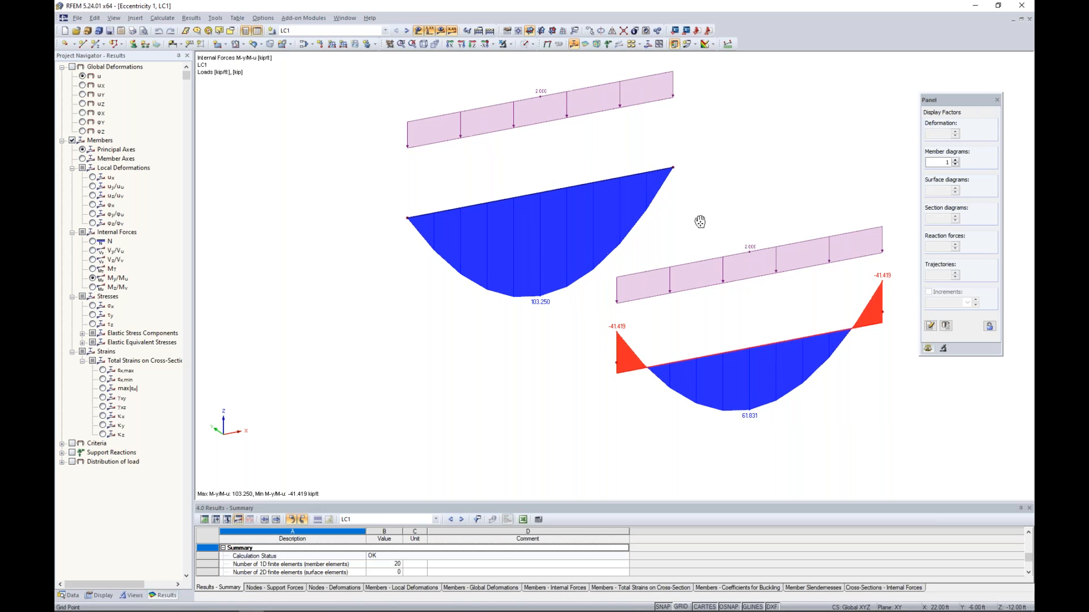
pyautogui.moveTo(712, 230); pyautogui.dragTo(607, 173, button='middle')
pyautogui.scroll(1, 620, 285)
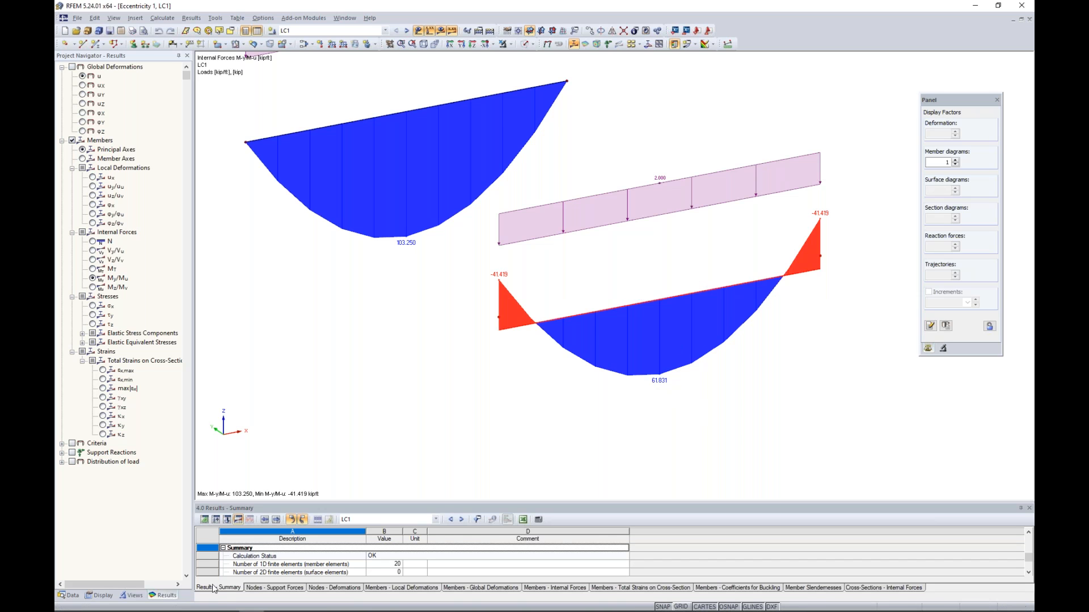
# Show the nodal supports again and render the beams' sections to relate the moment diagrams to the support positions
pyautogui.click(101, 596)
pyautogui.click(81, 131)
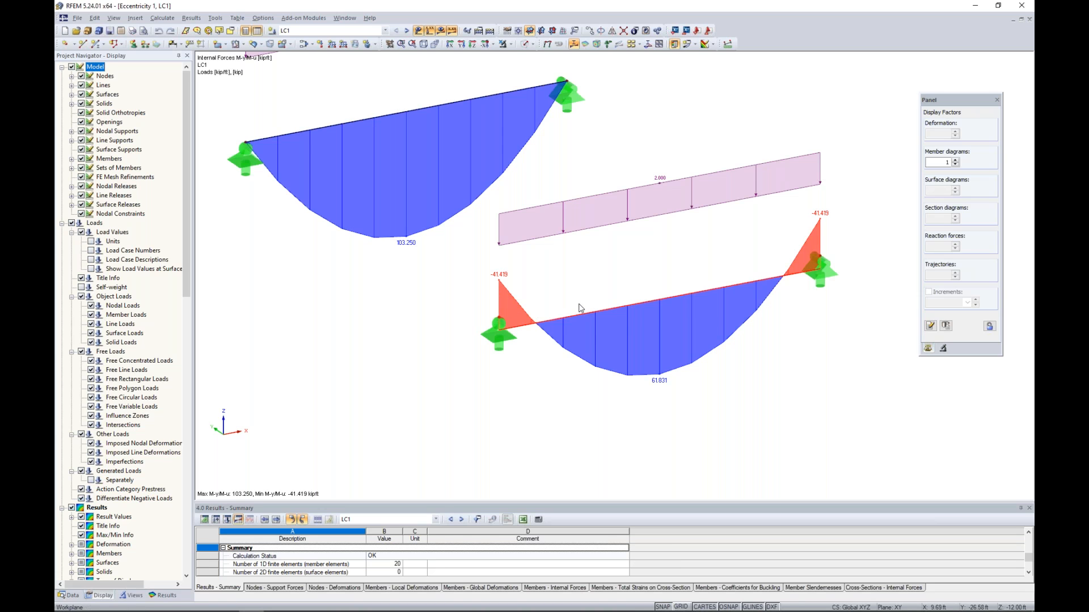
pyautogui.click(524, 43)
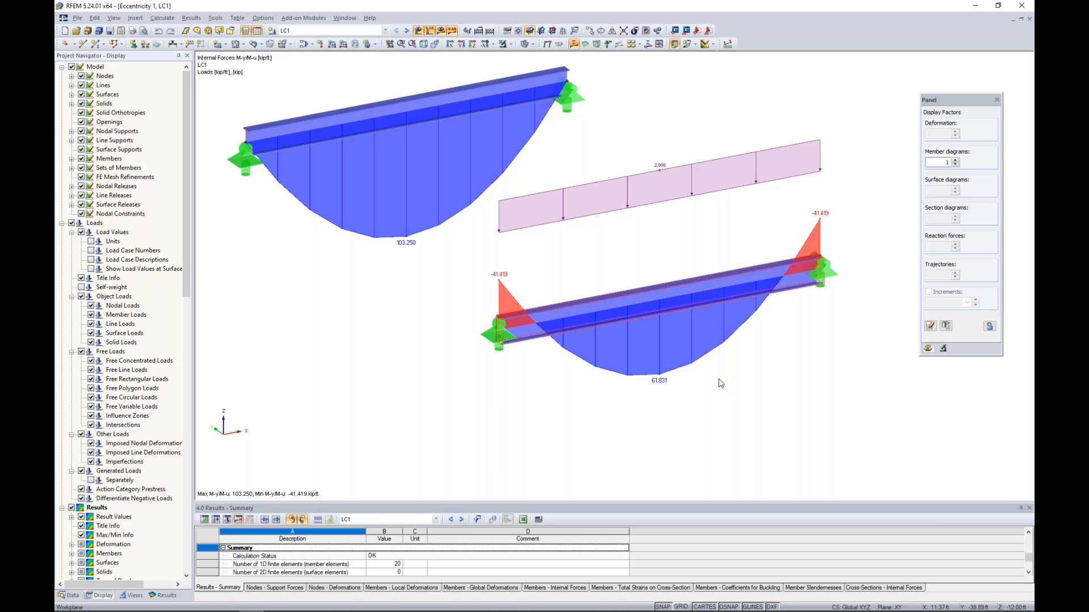
# Hide the results and bring the two braced frames into view for examination
pyautogui.scroll(-3, 720, 384)
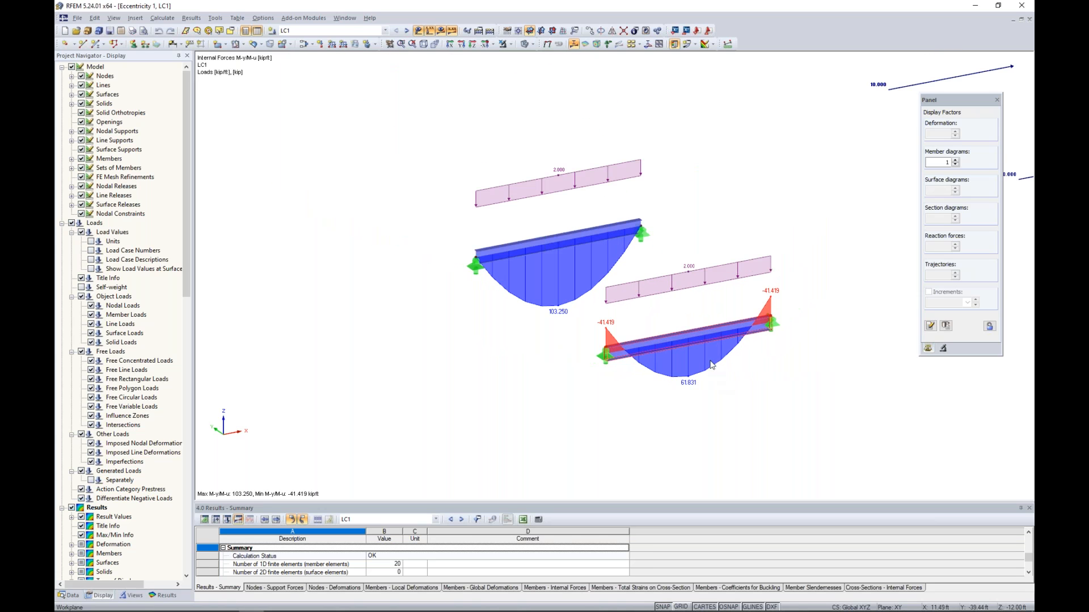
pyautogui.click(441, 31)
pyautogui.moveTo(921, 219); pyautogui.dragTo(724, 240, button='middle')
pyautogui.scroll(3, 724, 240)
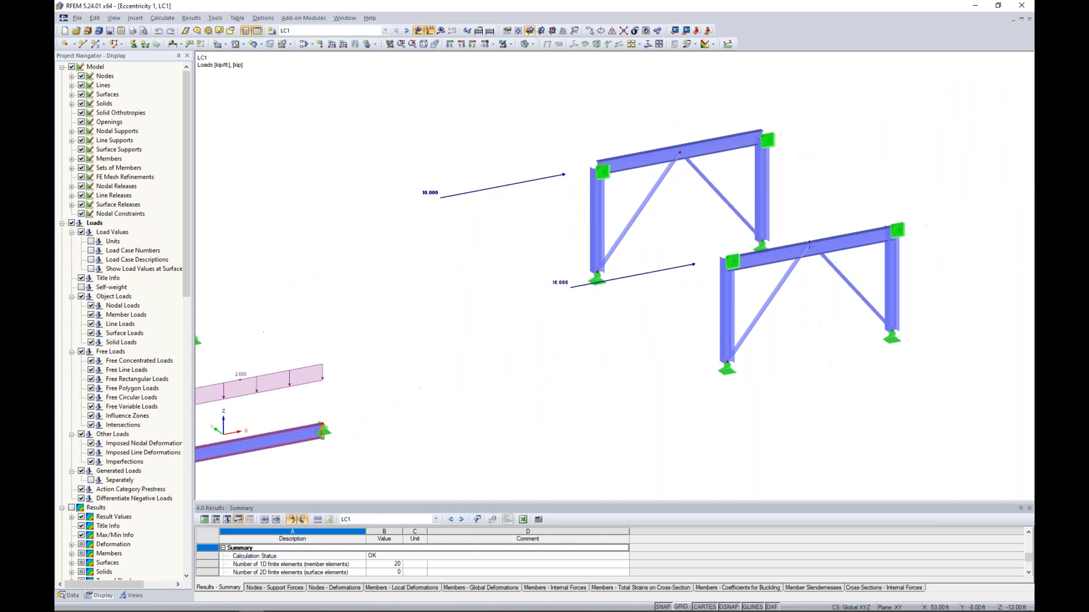
pyautogui.keyDown('ctrl'); pyautogui.moveTo(652, 340); pyautogui.dragTo(522, 347, button='middle'); pyautogui.keyUp('ctrl')
pyautogui.scroll(3, 642, 315)
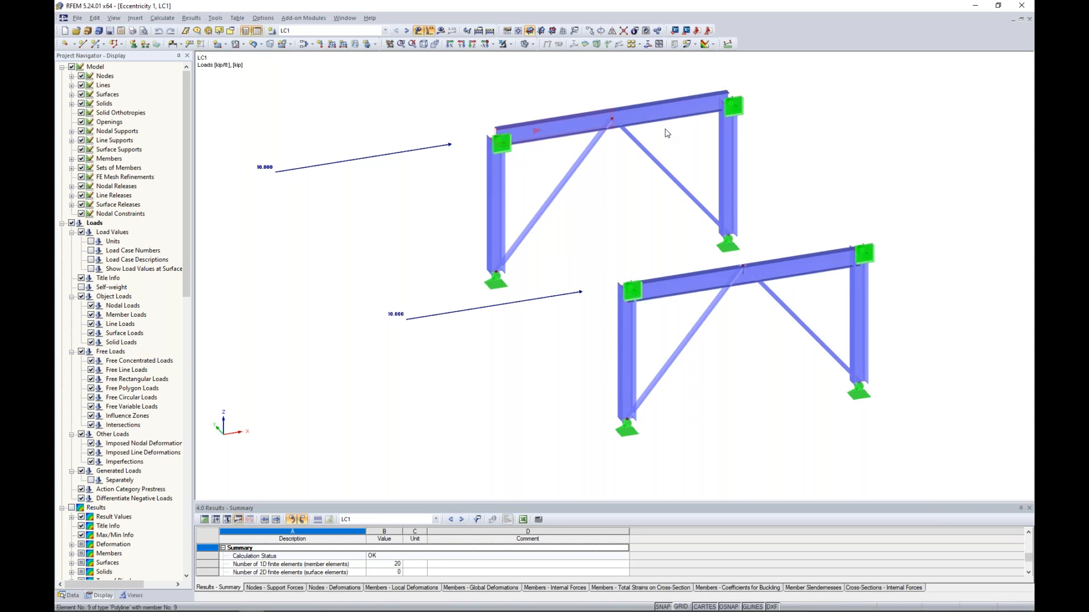
pyautogui.moveTo(604, 95); pyautogui.dragTo(638, 134, button='middle')
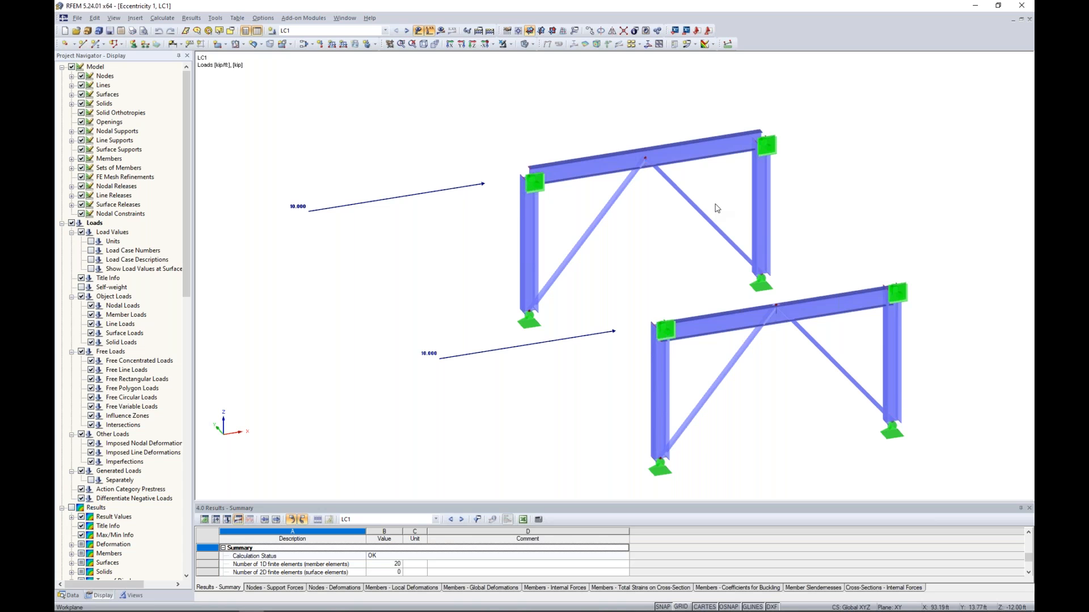
# Compare the wireframe and rendered displays of the rear braced frame to check its sections against the member lines
pyautogui.click(525, 43)
pyautogui.scroll(4, 624, 202)
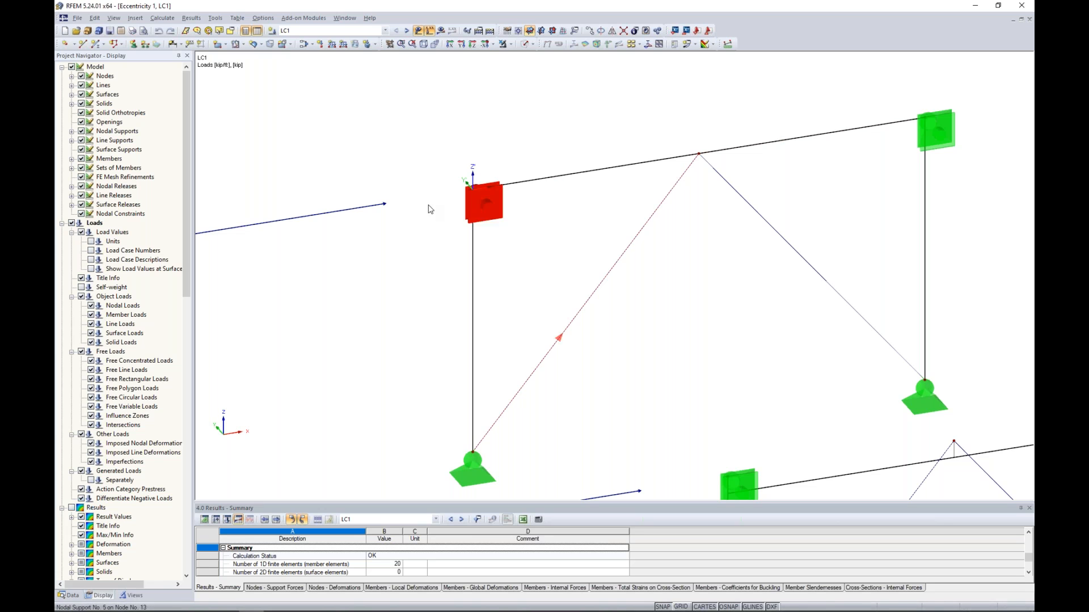
pyautogui.click(525, 44)
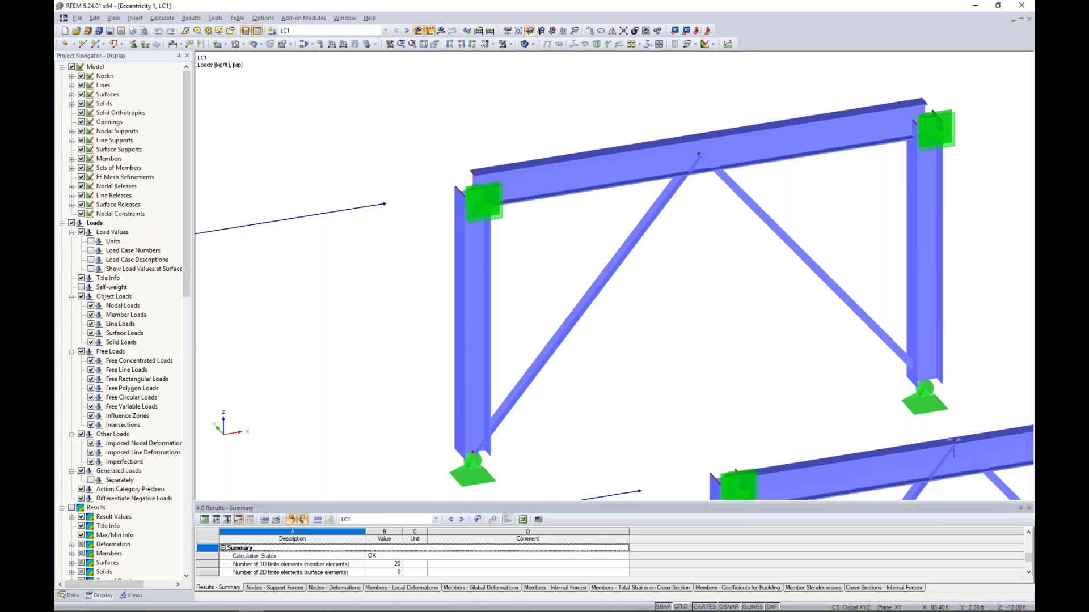
# Hide the nodal supports and examine the beam's connection to the column and braces on the front braced frame
pyautogui.moveTo(778, 379); pyautogui.dragTo(595, 156, button='middle')
pyautogui.scroll(-4, 664, 229)
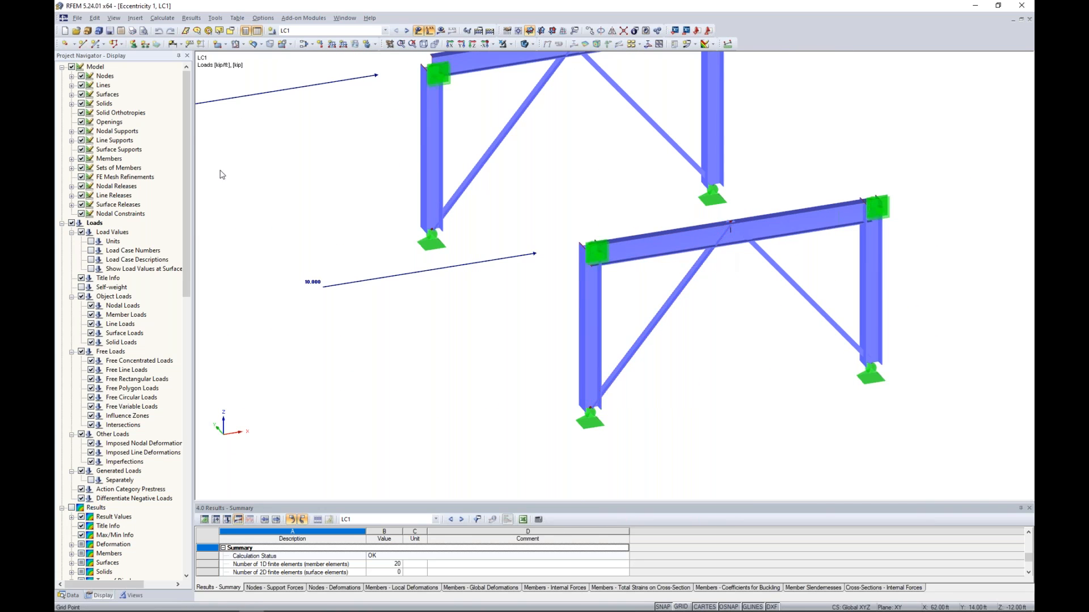
pyautogui.click(81, 132)
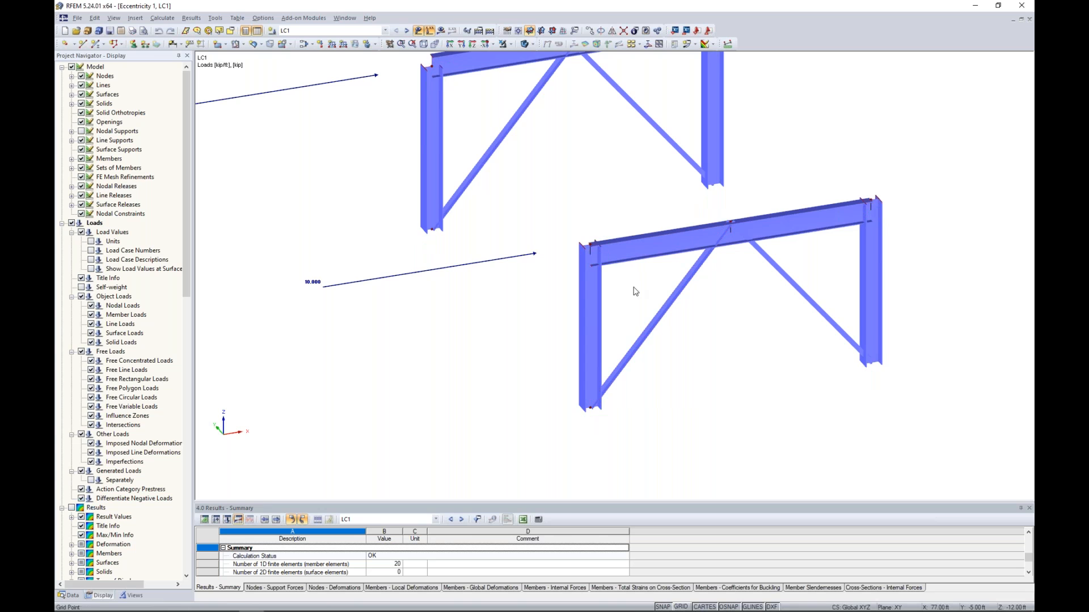
pyautogui.scroll(3, 634, 286)
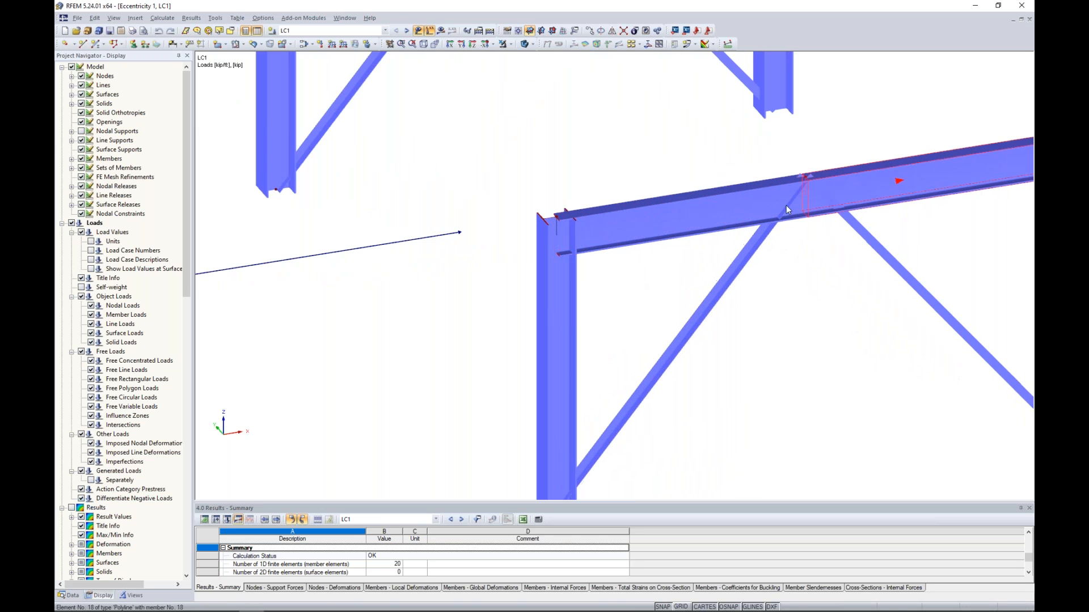
pyautogui.scroll(1, 571, 217)
pyautogui.scroll(2, 570, 216)
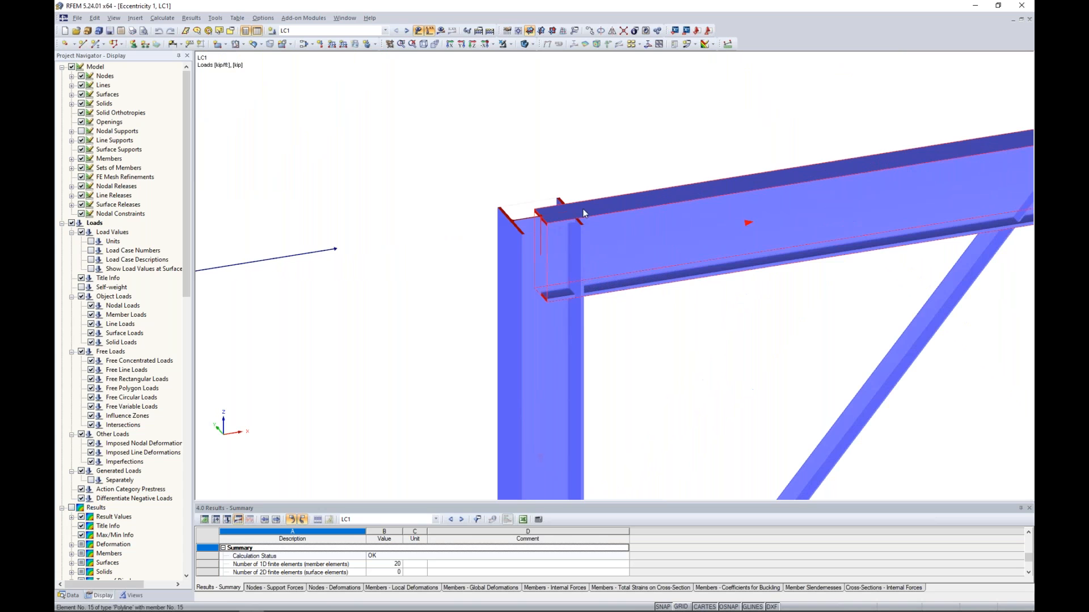
pyautogui.scroll(-6, 653, 302)
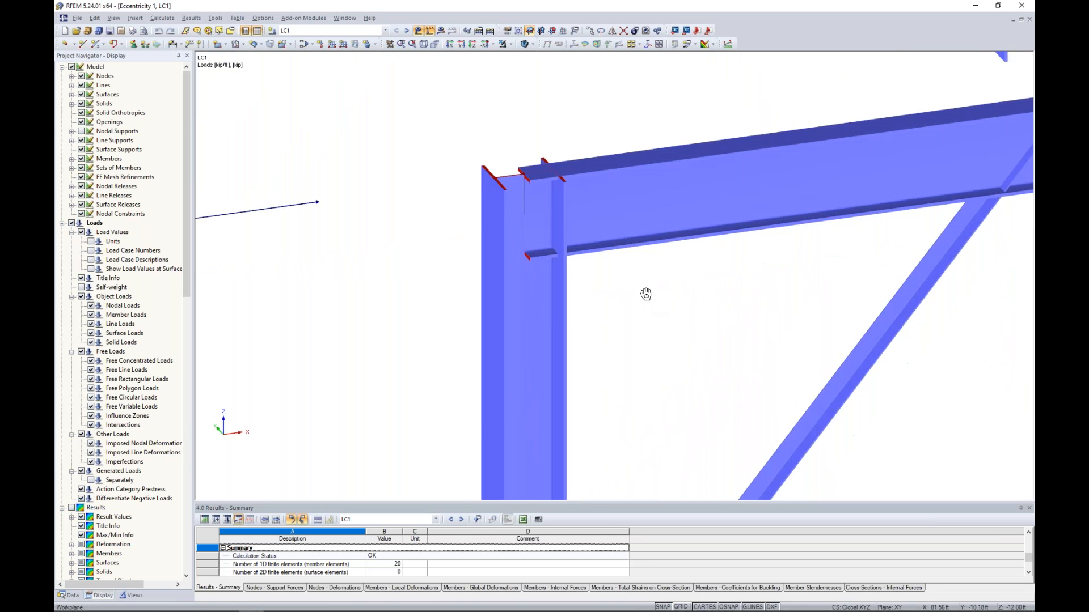
# Inspect the eccentricity of the front frame's beam member 11, including its alignment and transverse offset from member 15, without changing it
pyautogui.doubleClick(657, 257)
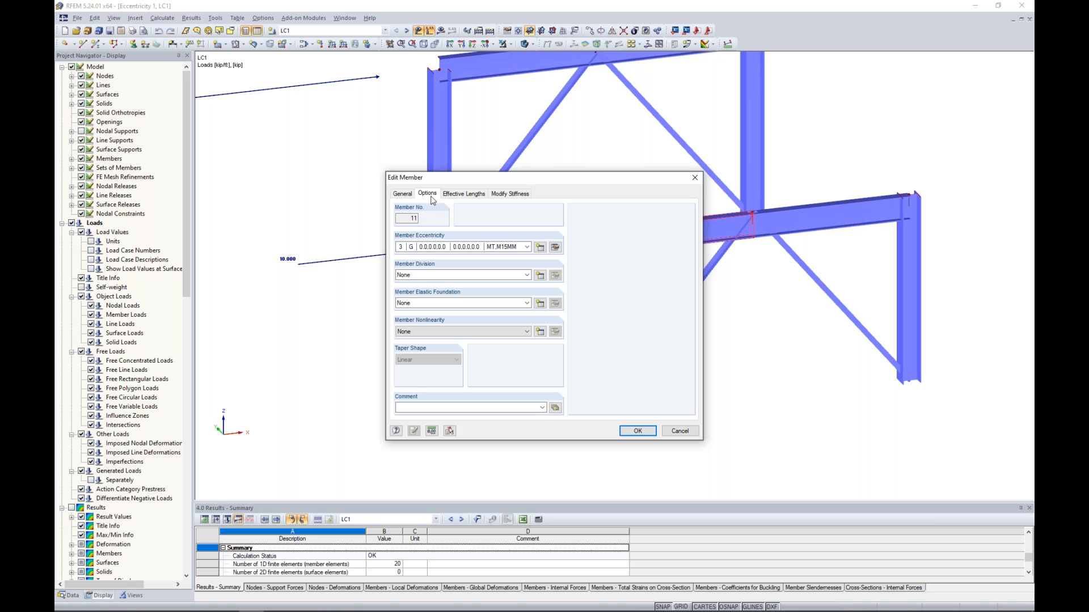
pyautogui.click(555, 247)
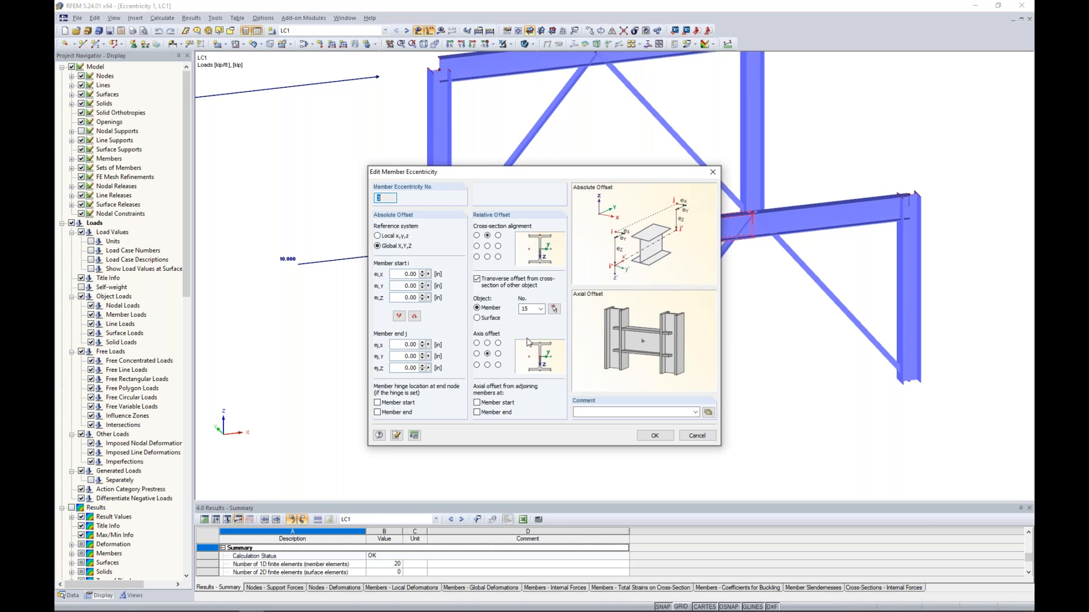
pyautogui.click(693, 437)
pyautogui.click(691, 433)
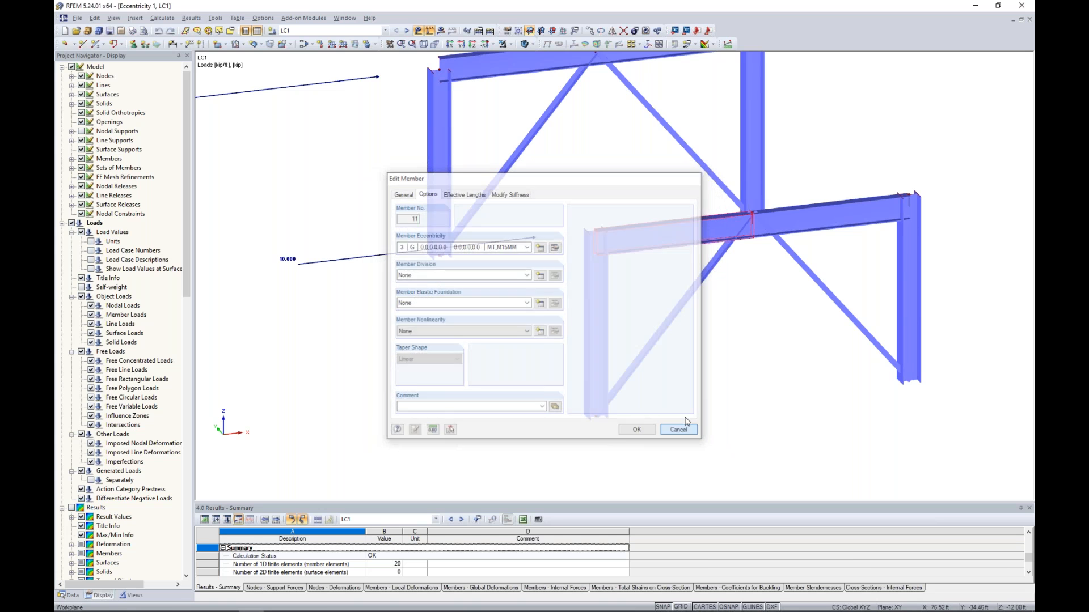
# Examine the front frame's beam-to-column corner, then its offset beam line in wireframe against the rear frame
pyautogui.scroll(5, 600, 250)
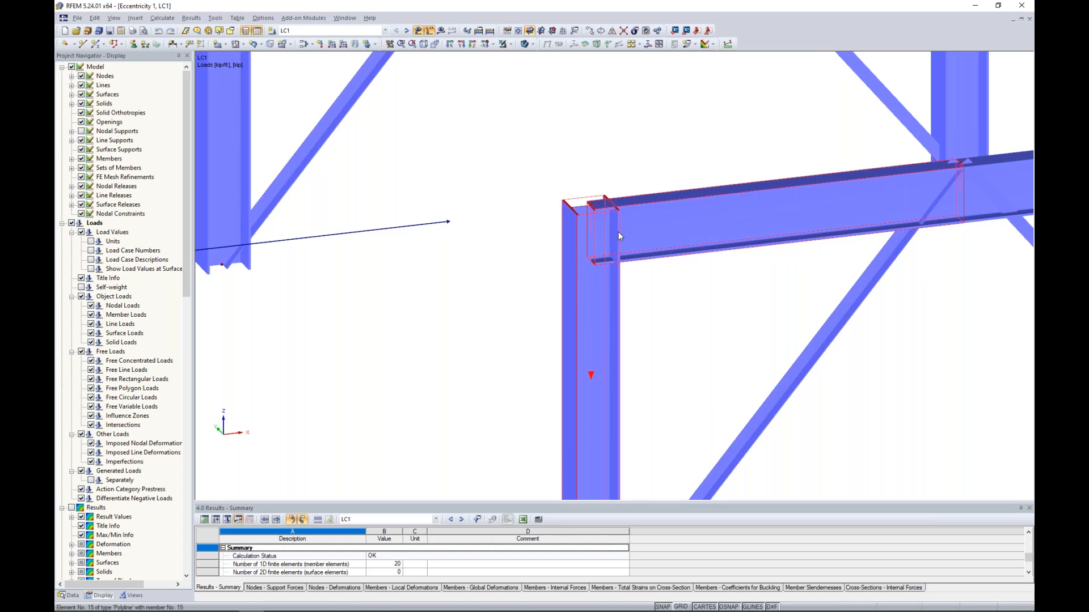
pyautogui.scroll(-5, 617, 235)
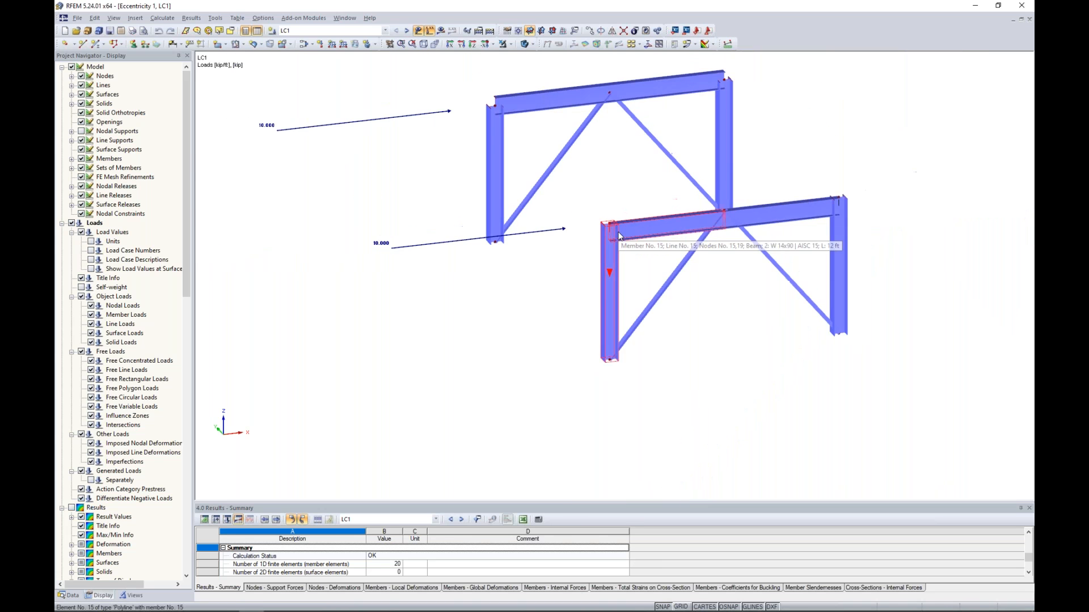
pyautogui.click(524, 44)
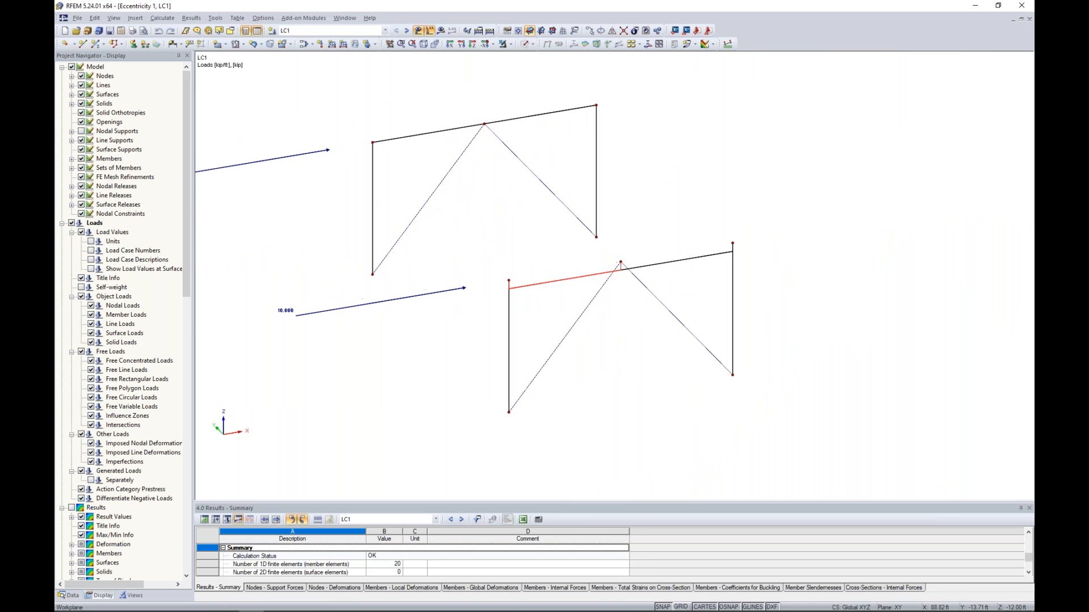
pyautogui.scroll(3, 494, 286)
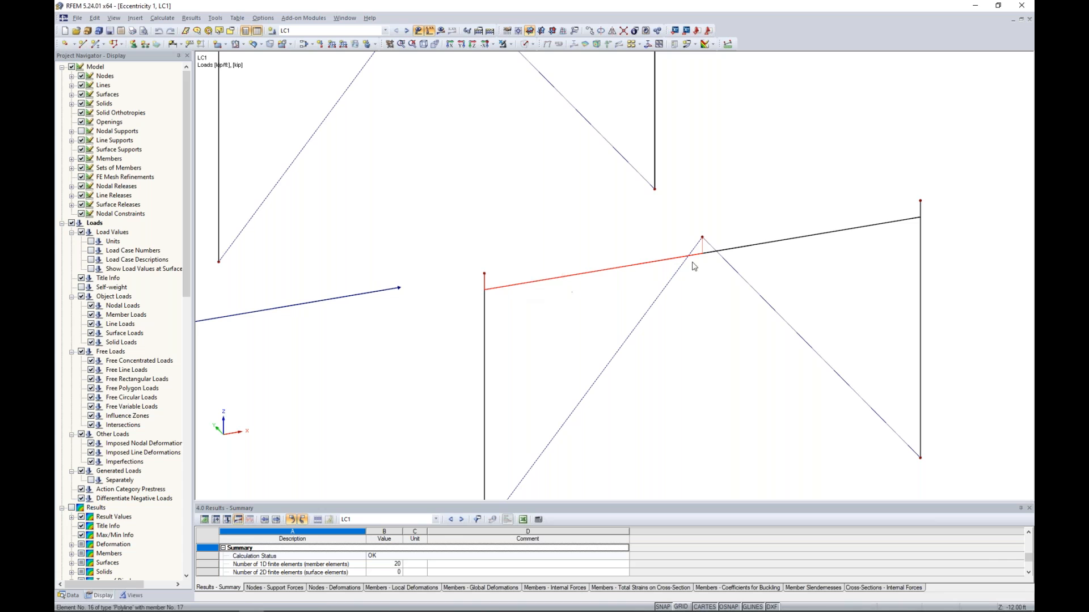
pyautogui.scroll(-3, 607, 275)
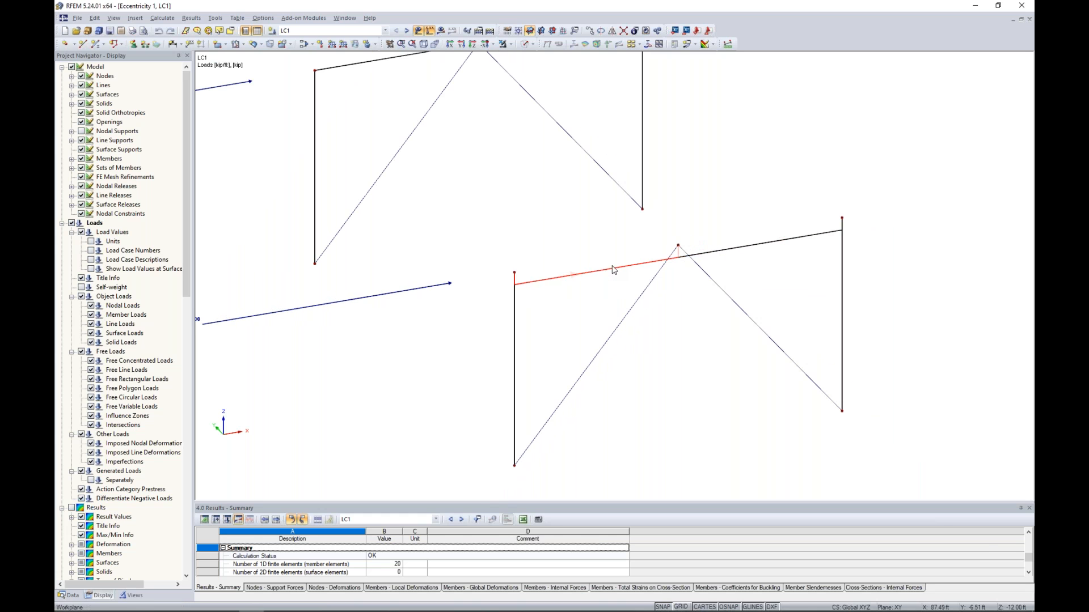
pyautogui.scroll(2, 579, 239)
pyautogui.moveTo(519, 236); pyautogui.dragTo(576, 251, button='middle')
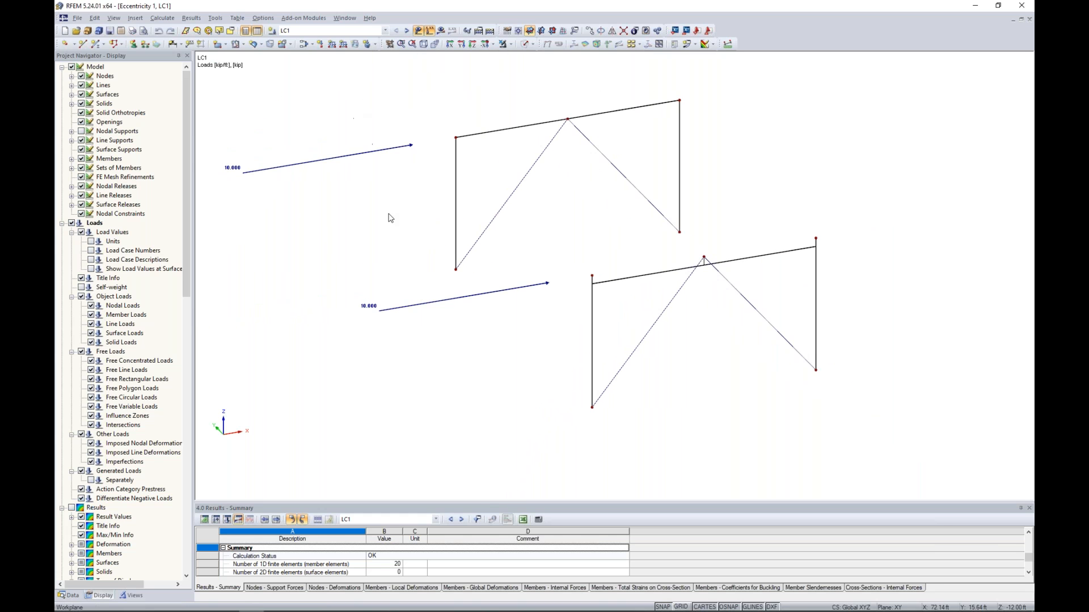
# Show the LC1 results on both braced frames and compare their My, axial force N and shear force Vz diagrams
pyautogui.click(451, 30)
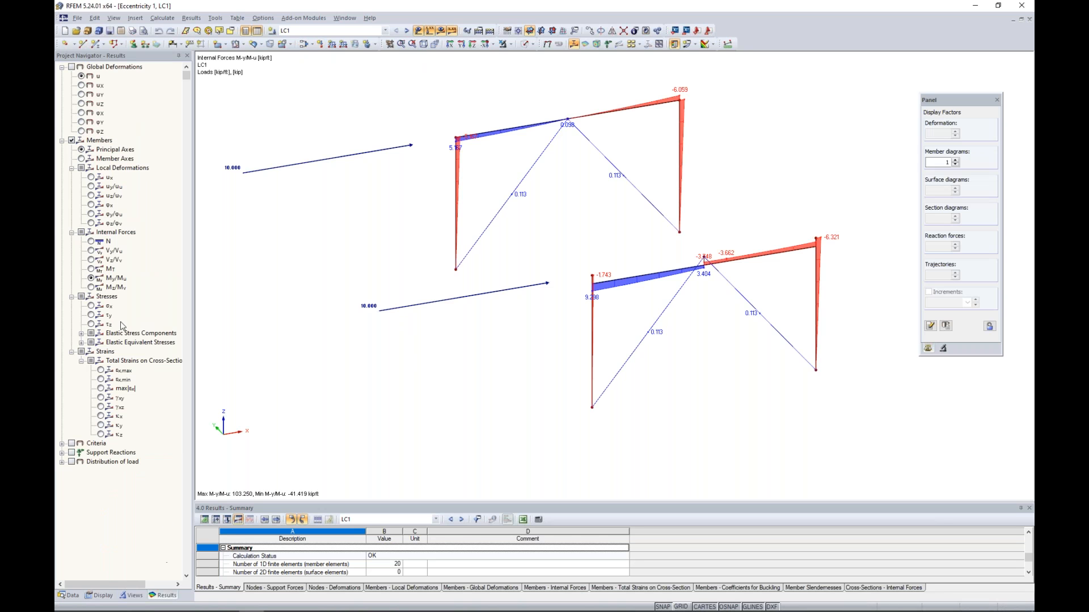
pyautogui.click(91, 242)
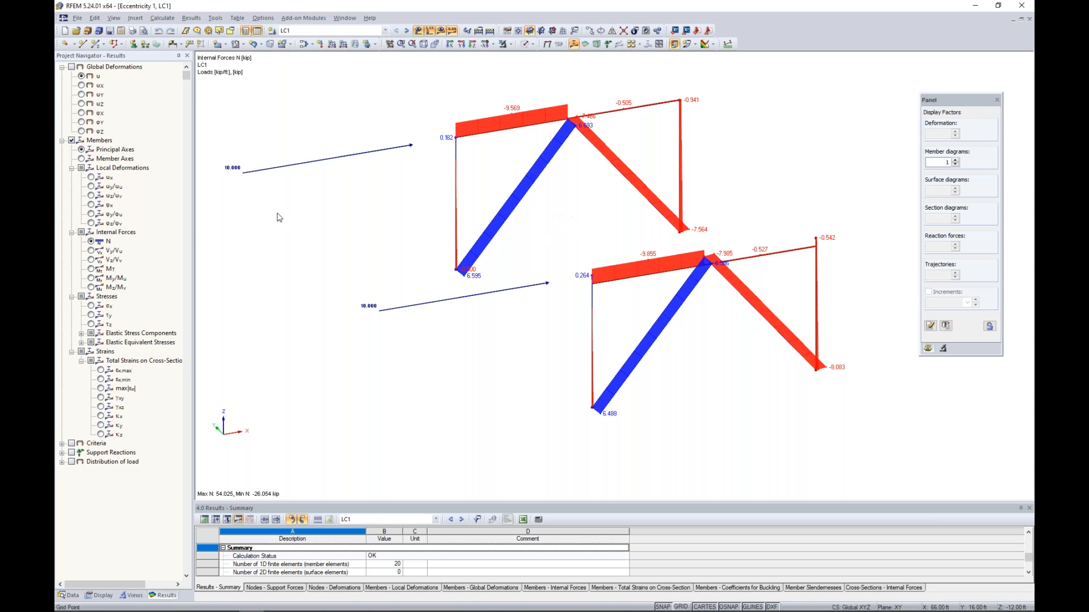
pyautogui.click(91, 260)
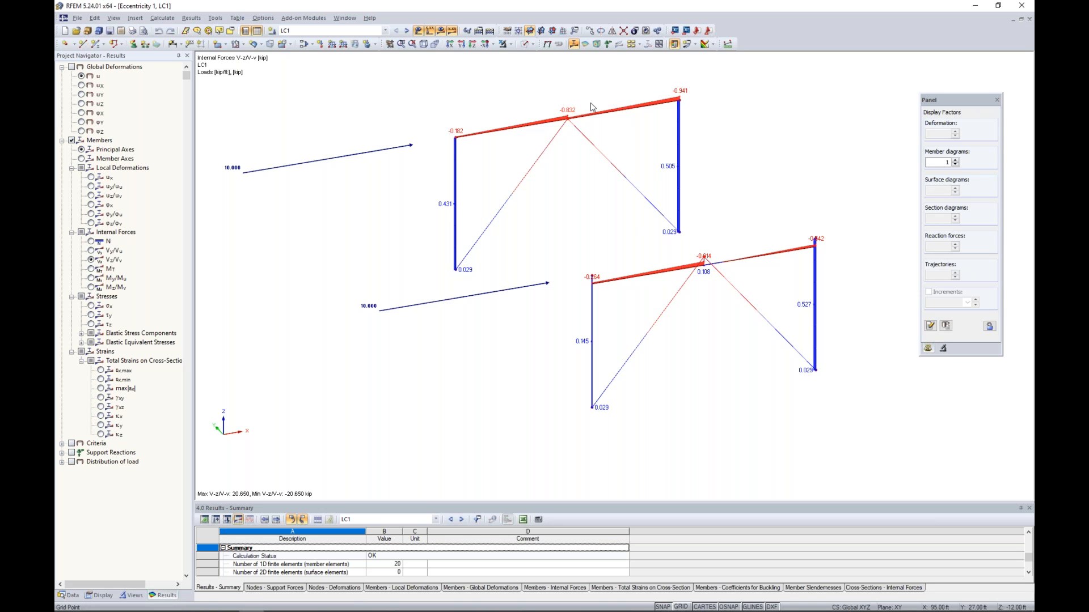
# Display the My diagram and isolate the beams of both braced frames to compare their bending moments
pyautogui.click(92, 278)
pyautogui.keyDown('ctrl'); pyautogui.moveTo(586, 225); pyautogui.dragTo(498, 136, button='middle'); pyautogui.keyUp('ctrl')
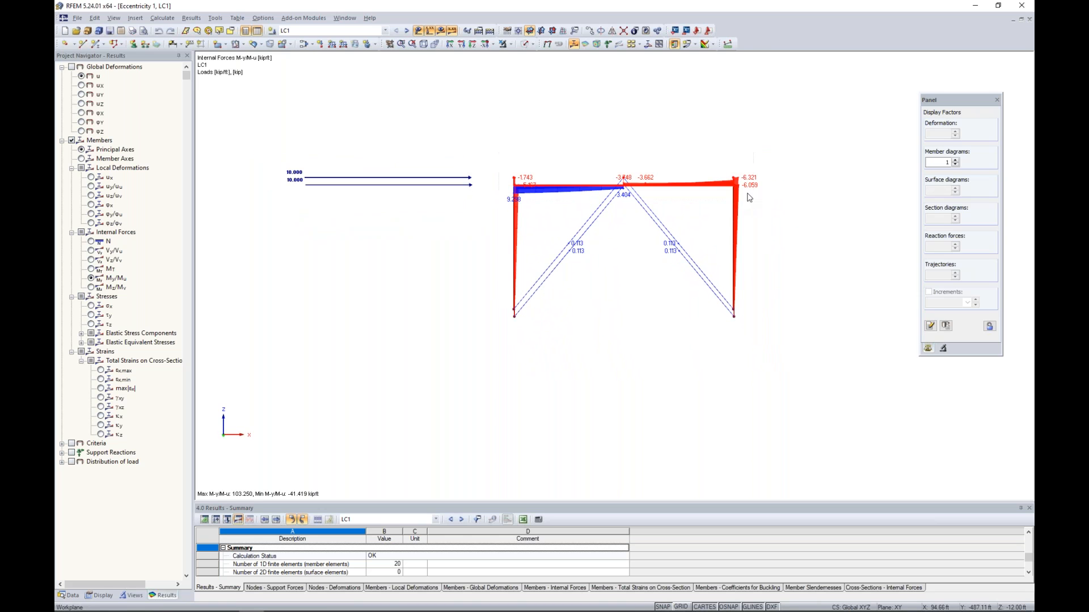
pyautogui.click(512, 44)
pyautogui.click(516, 64)
pyautogui.keyDown('ctrl'); pyautogui.moveTo(519, 138); pyautogui.dragTo(641, 287, button='middle'); pyautogui.keyUp('ctrl')
pyautogui.moveTo(601, 216); pyautogui.dragTo(594, 291, button='middle')
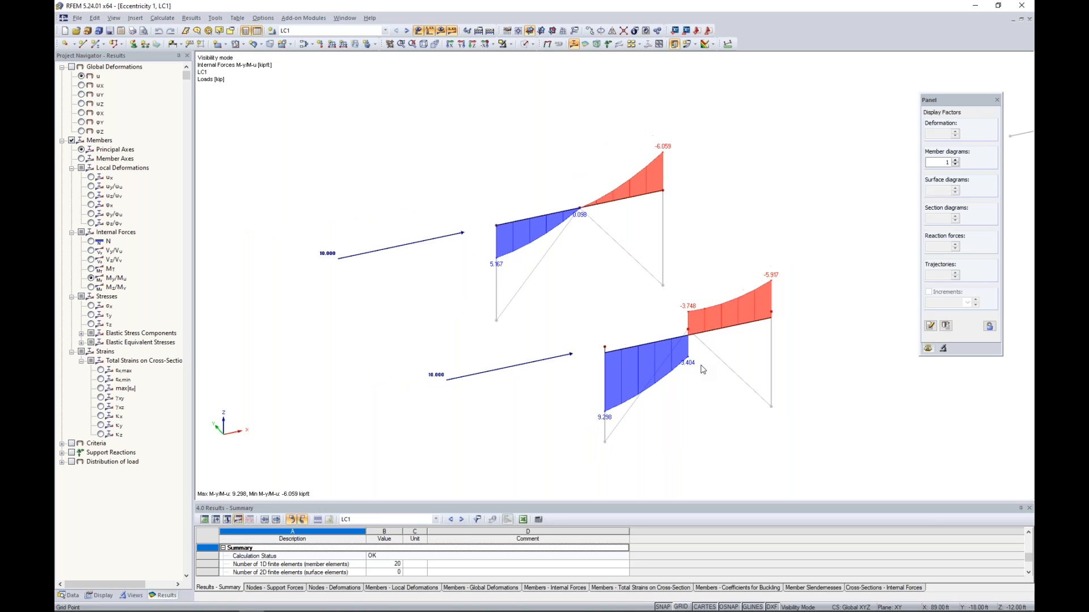
# Turn off the results display and cancel the visibility mode to bring back the full rendered model
pyautogui.click(452, 30)
pyautogui.click(521, 44)
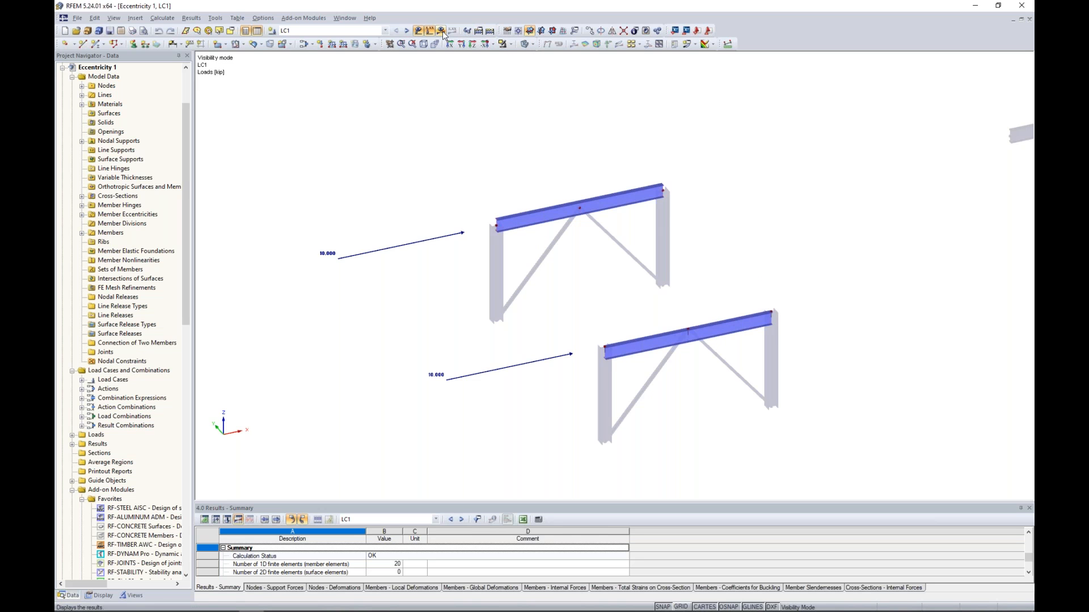
pyautogui.click(509, 45)
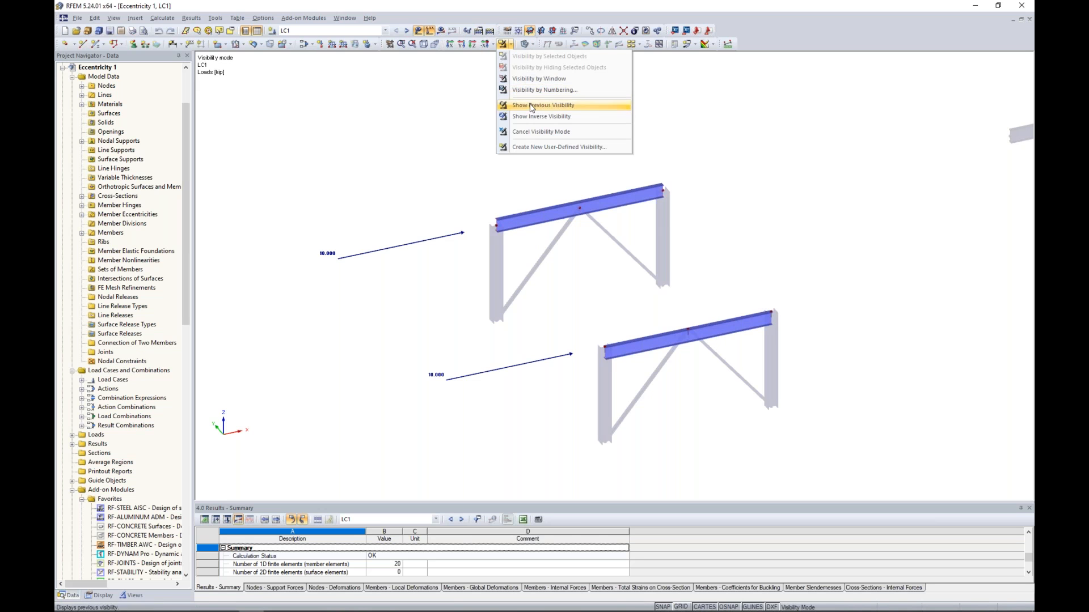
pyautogui.click(541, 131)
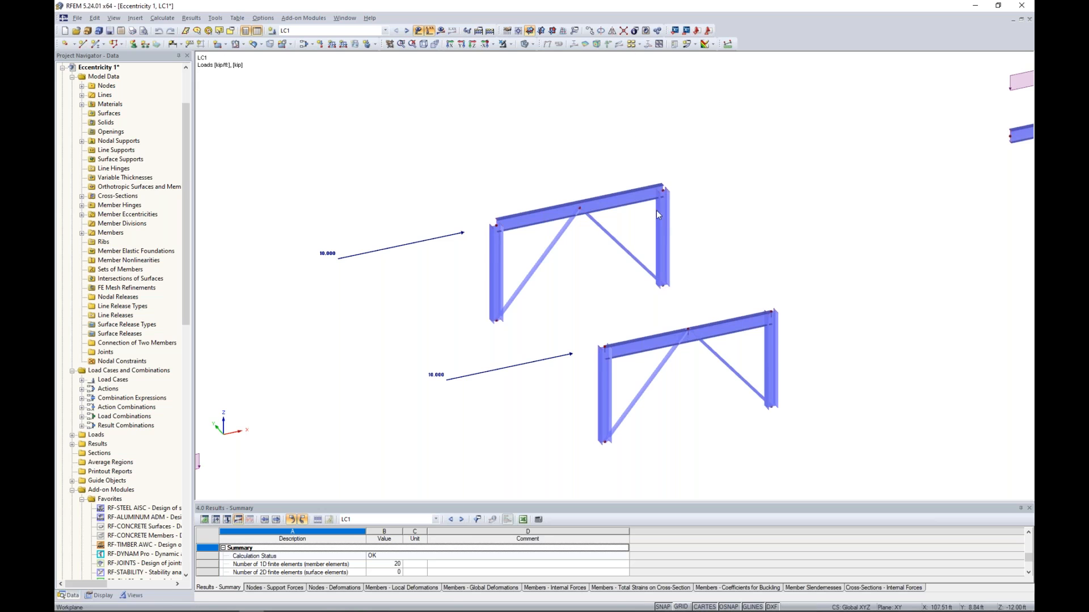
# Display the nodal supports again and examine the rear T-shaped frame's beam-to-column connection in rendered and wireframe views
pyautogui.click(99, 596)
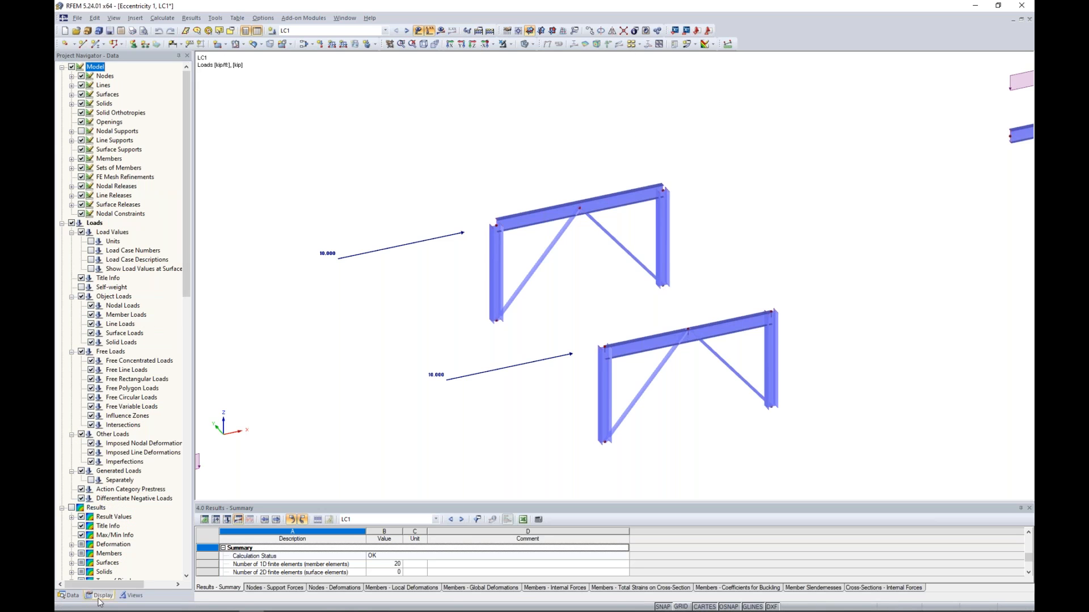
pyautogui.click(81, 131)
pyautogui.moveTo(906, 253); pyautogui.dragTo(458, 327, button='middle')
pyautogui.moveTo(565, 330); pyautogui.dragTo(528, 324, button='middle')
pyautogui.scroll(4, 533, 306)
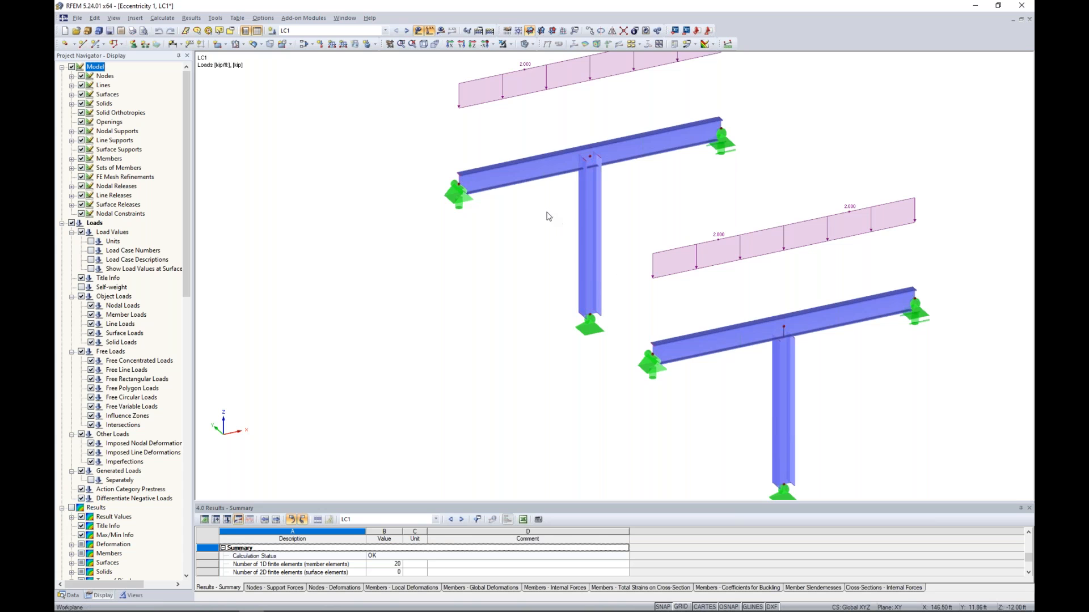
pyautogui.scroll(1, 546, 200)
pyautogui.scroll(2, 548, 215)
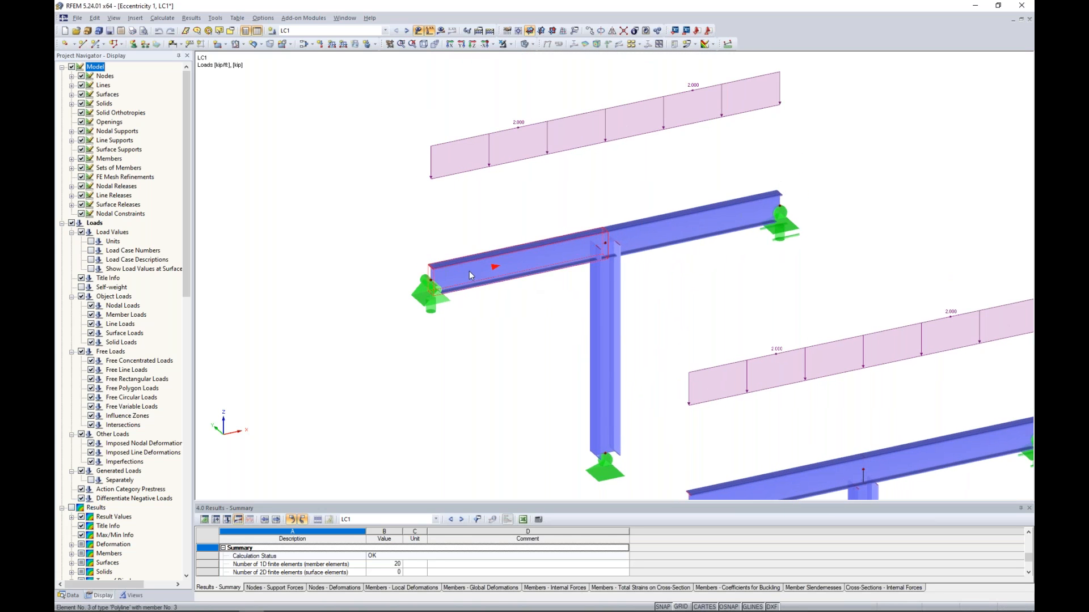
pyautogui.scroll(3, 544, 311)
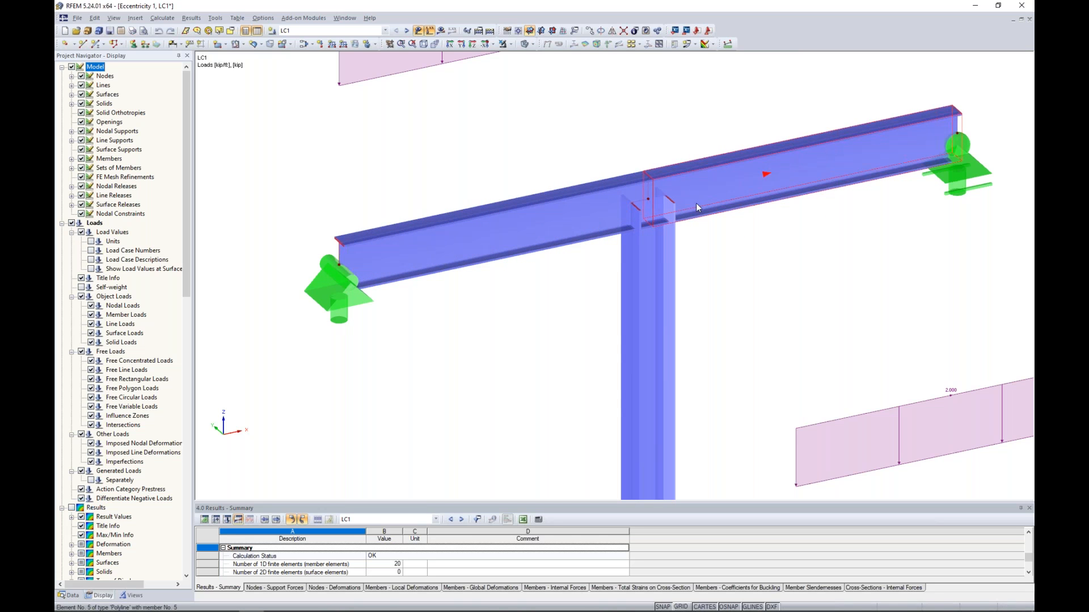
pyautogui.click(526, 44)
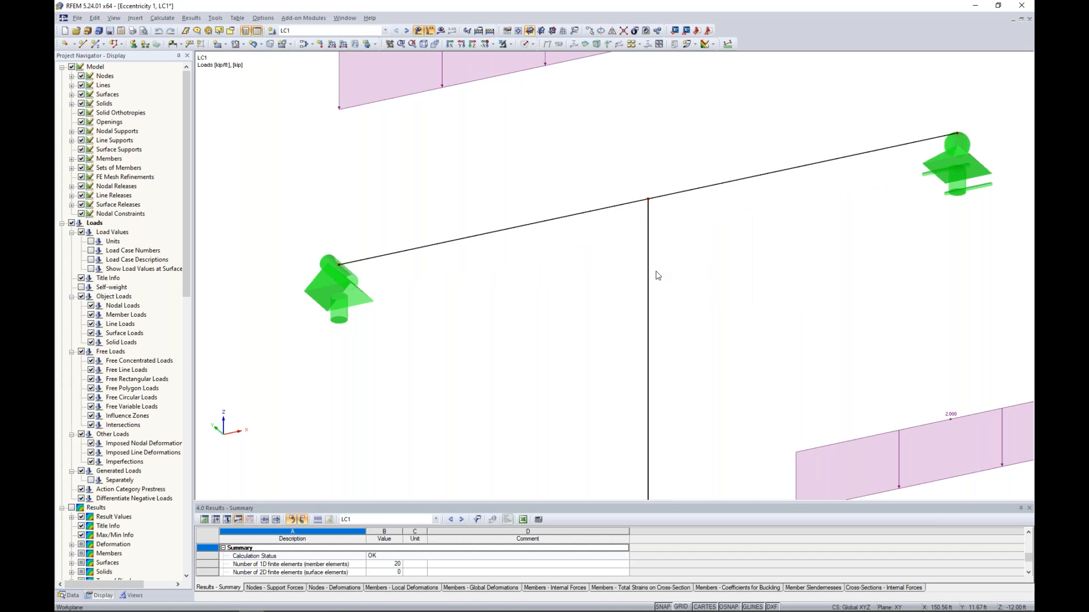
pyautogui.scroll(-3, 570, 272)
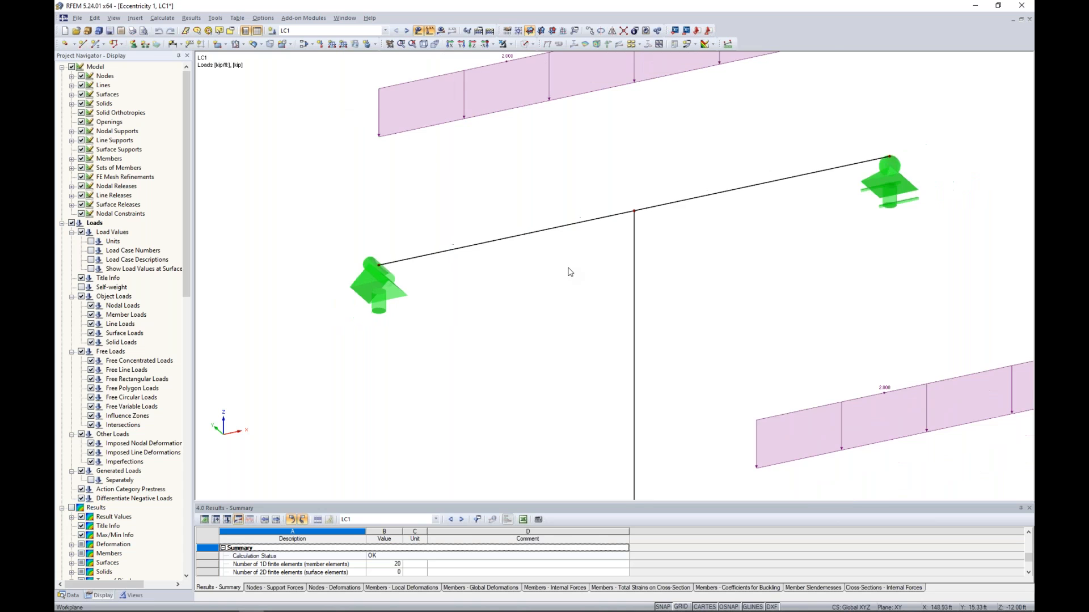
# Inspect the eccentricity of the front T-shaped frame's column, member 7, including its axial offset from adjoining members, without changing it
pyautogui.moveTo(590, 308); pyautogui.dragTo(503, 213, button='middle')
pyautogui.click(525, 44)
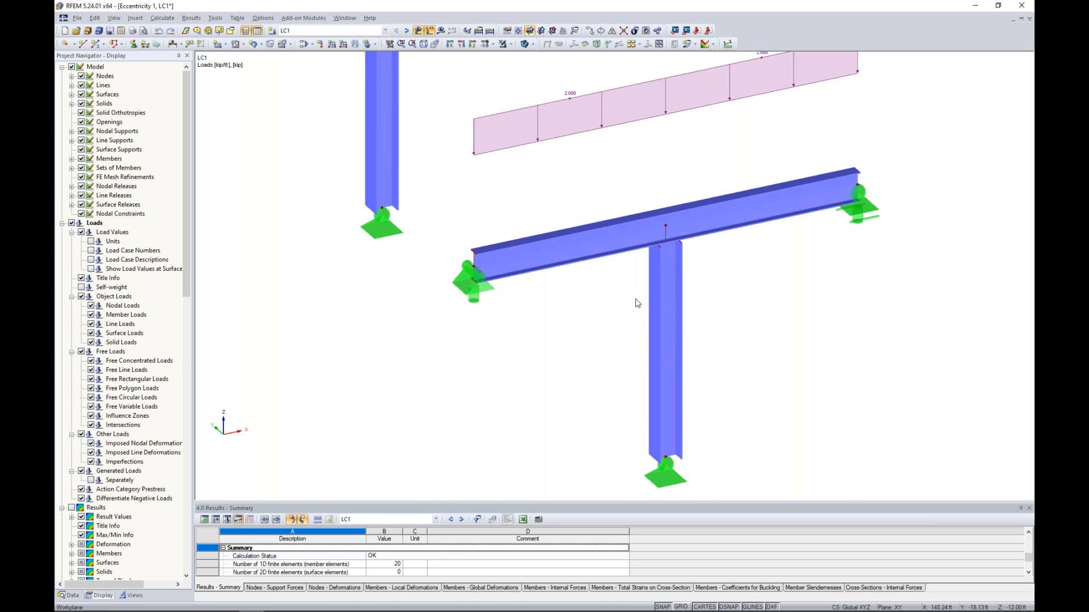
pyautogui.scroll(2, 636, 303)
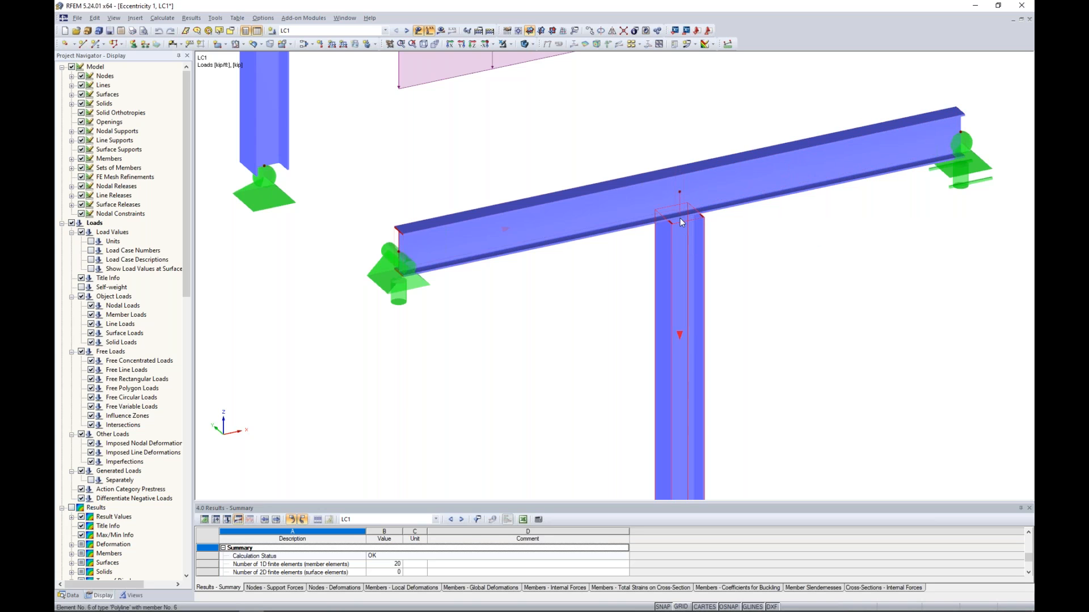
pyautogui.doubleClick(685, 251)
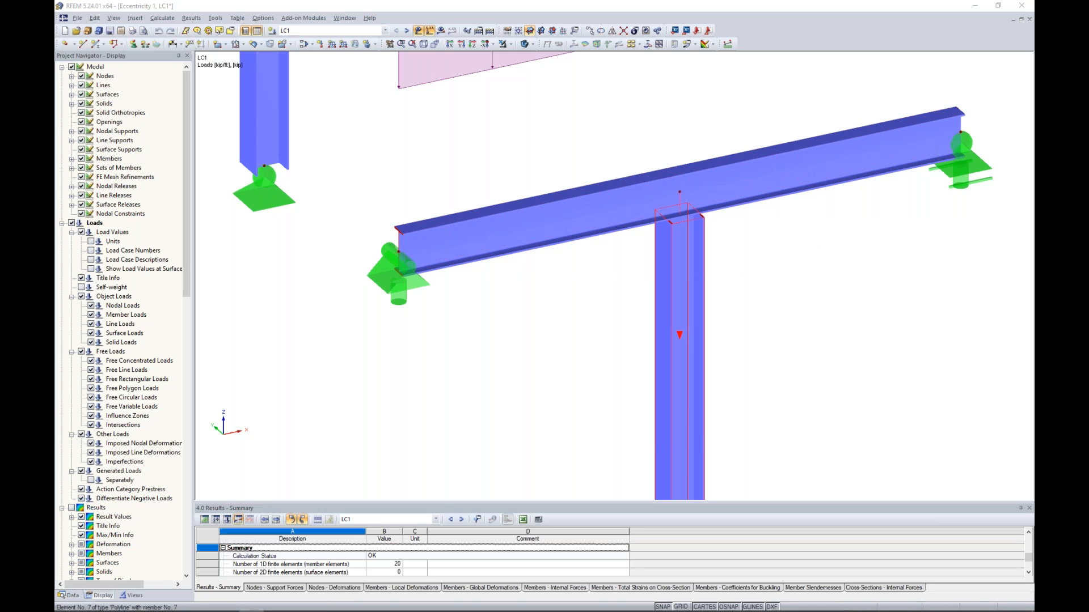
pyautogui.click(555, 248)
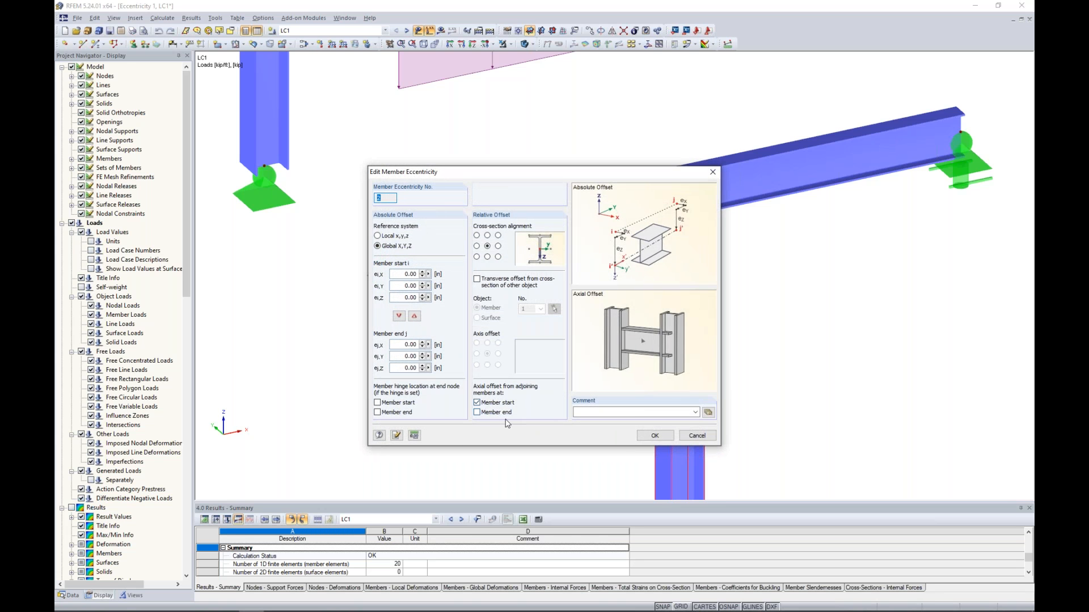
pyautogui.click(698, 436)
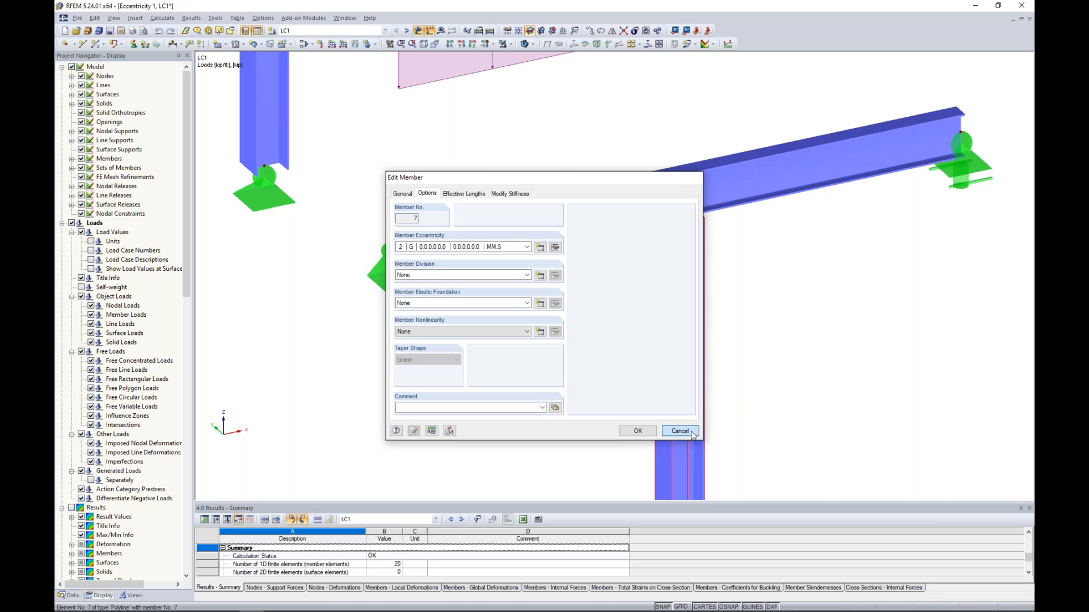
pyautogui.click(690, 433)
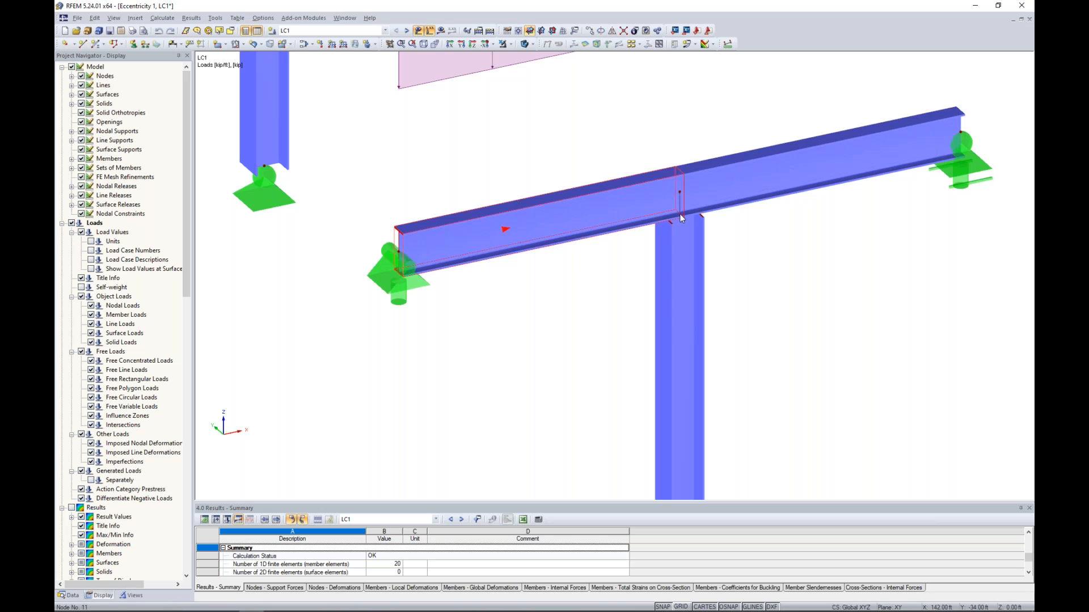
# Show the LC1 results on both T-shaped frames in wireframe without loads and compare their My, Vz and N diagrams
pyautogui.scroll(-3, 786, 264)
pyautogui.scroll(-2, 785, 264)
pyautogui.moveTo(798, 285); pyautogui.dragTo(735, 376, button='middle')
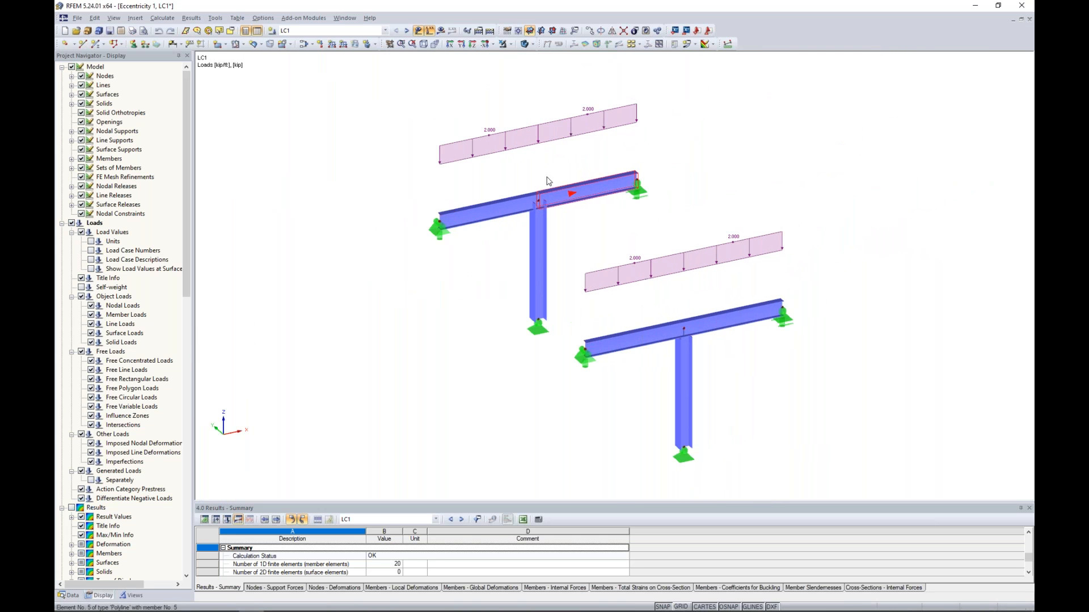
pyautogui.click(440, 30)
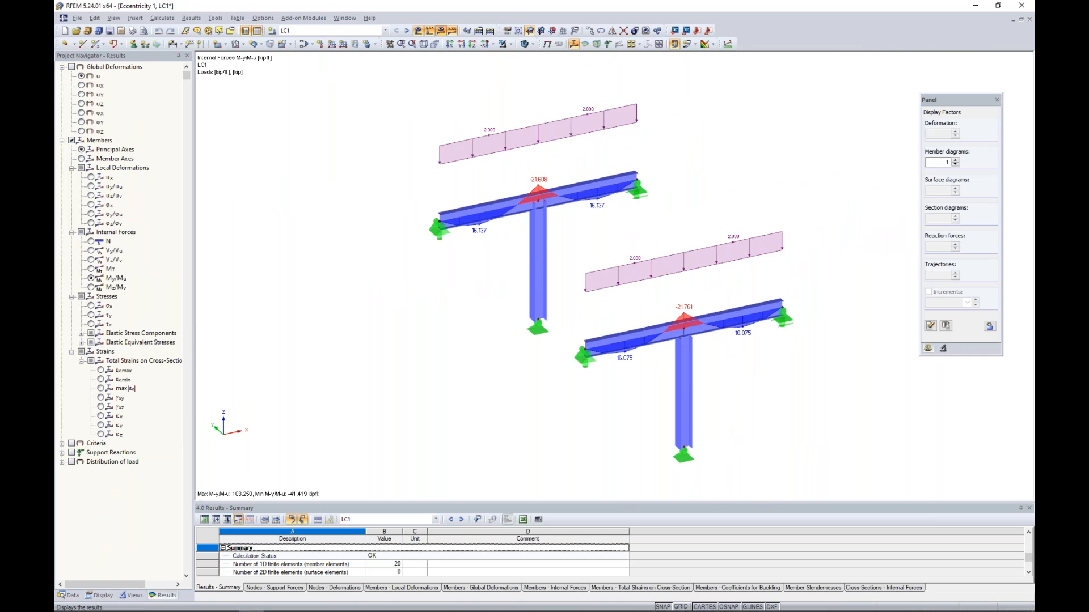
pyautogui.click(526, 44)
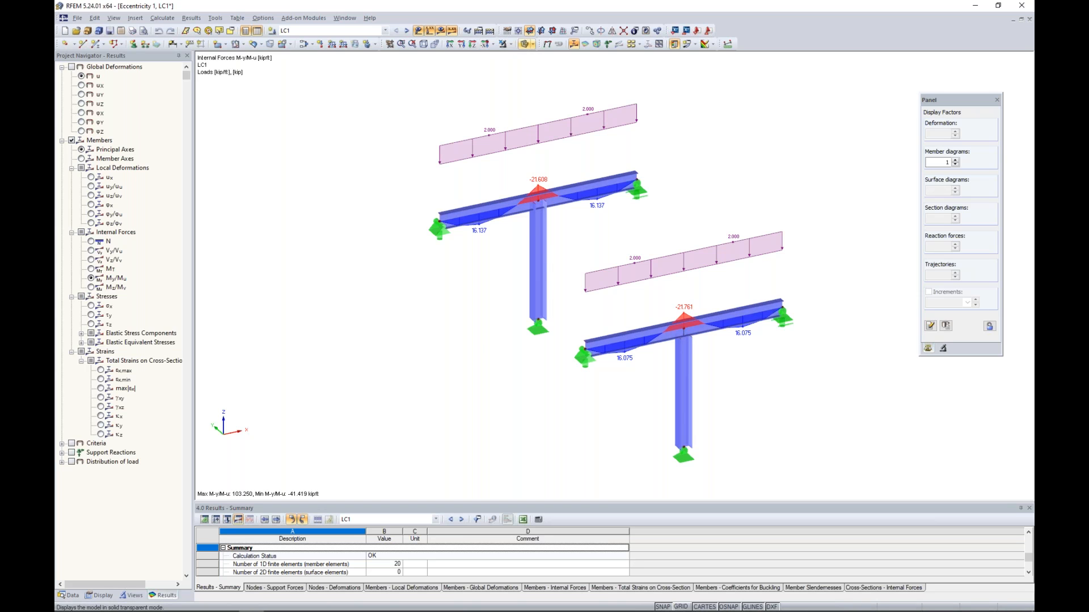
pyautogui.click(525, 44)
pyautogui.click(429, 30)
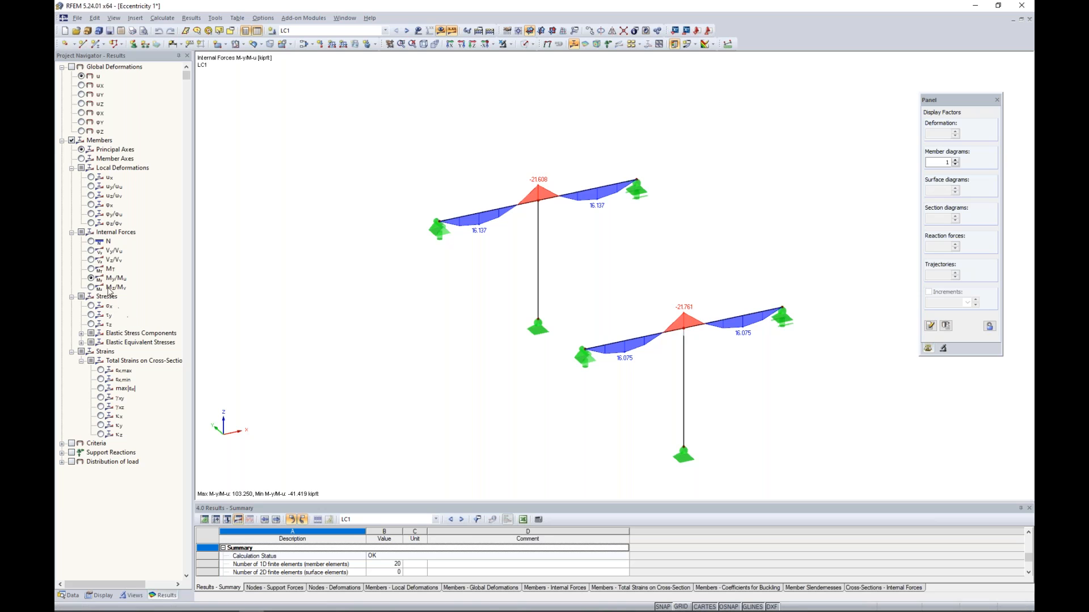
pyautogui.click(93, 261)
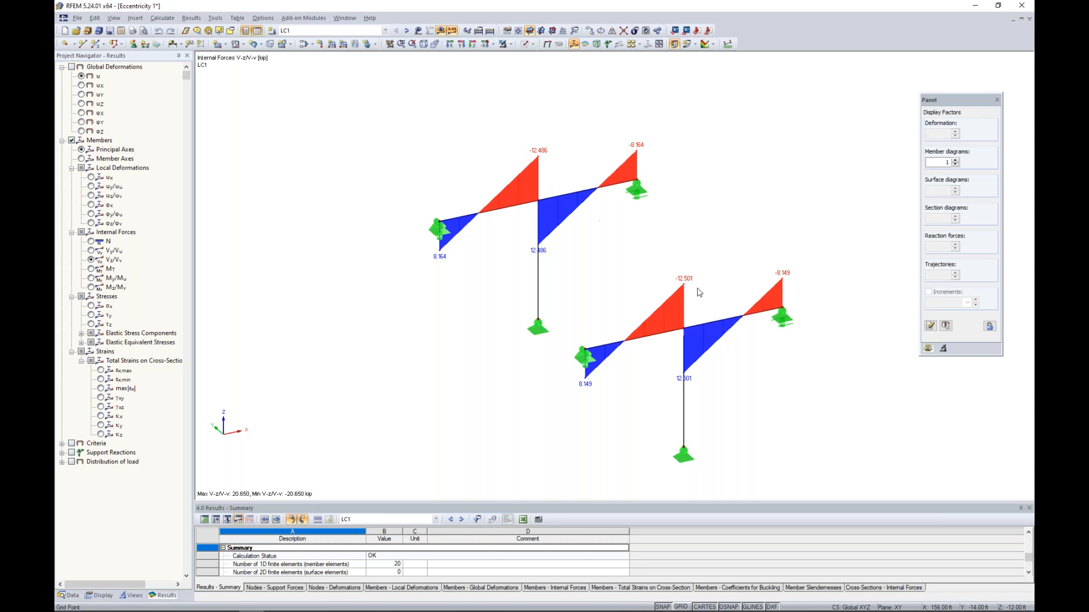
pyautogui.click(92, 241)
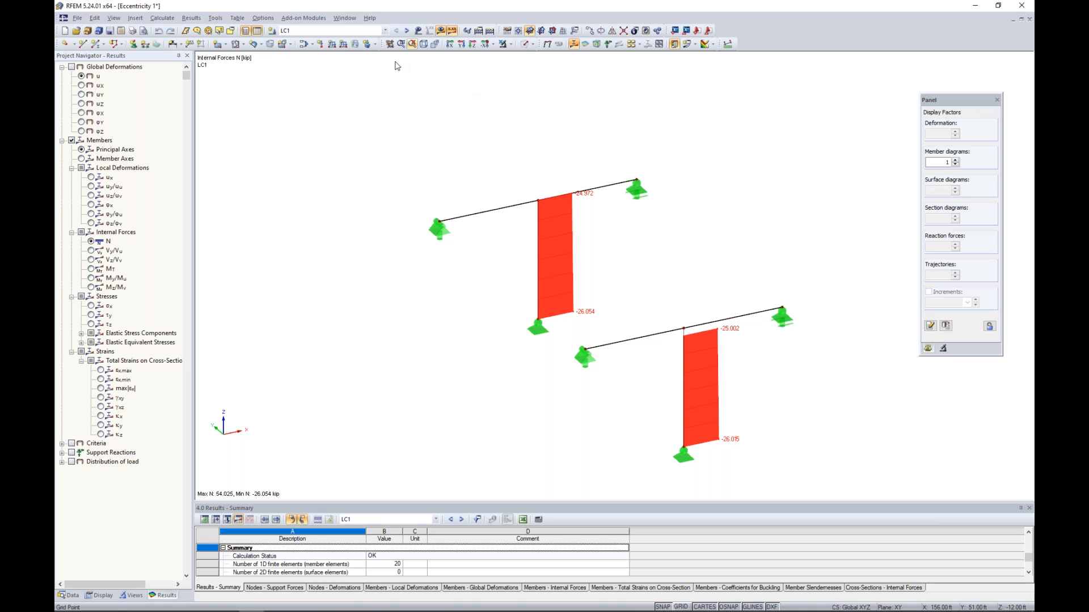
# Switch to the Eccentricity 2 model and display it in transparent rendering without results
pyautogui.click(346, 18)
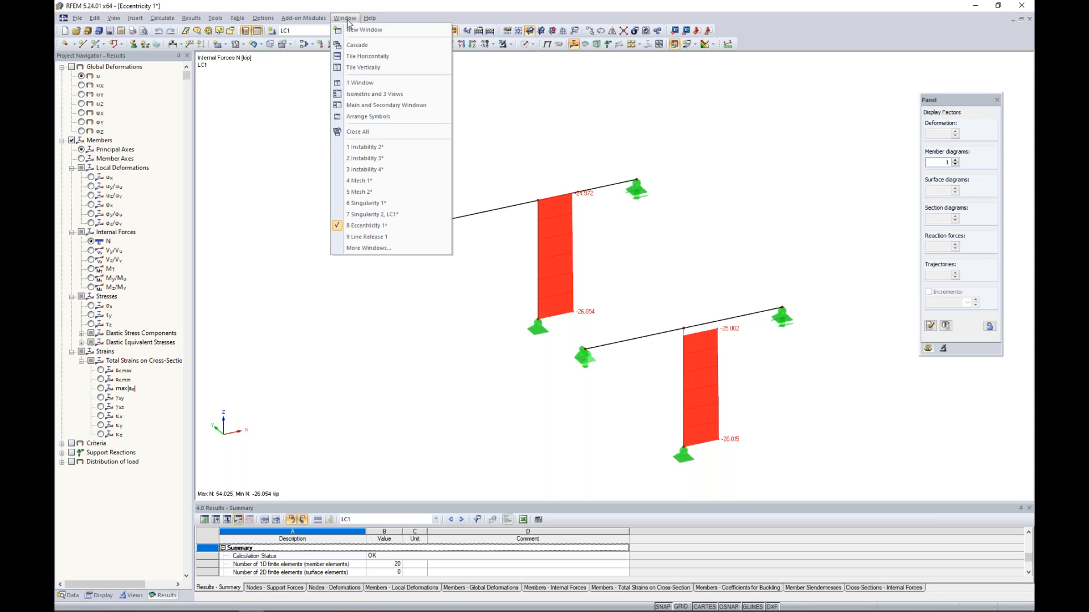
pyautogui.click(368, 249)
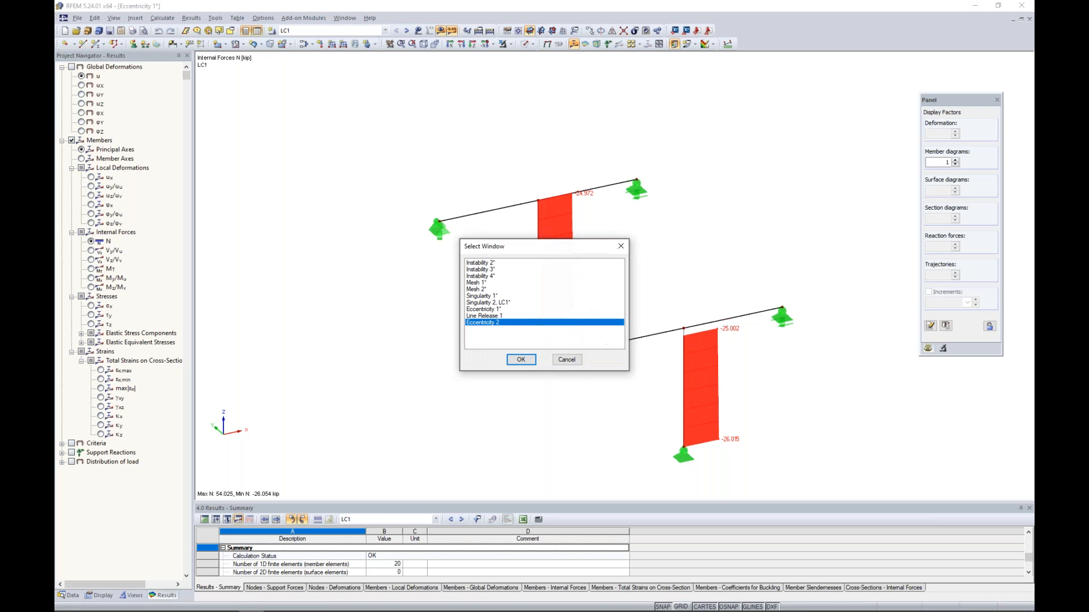
pyautogui.click(521, 359)
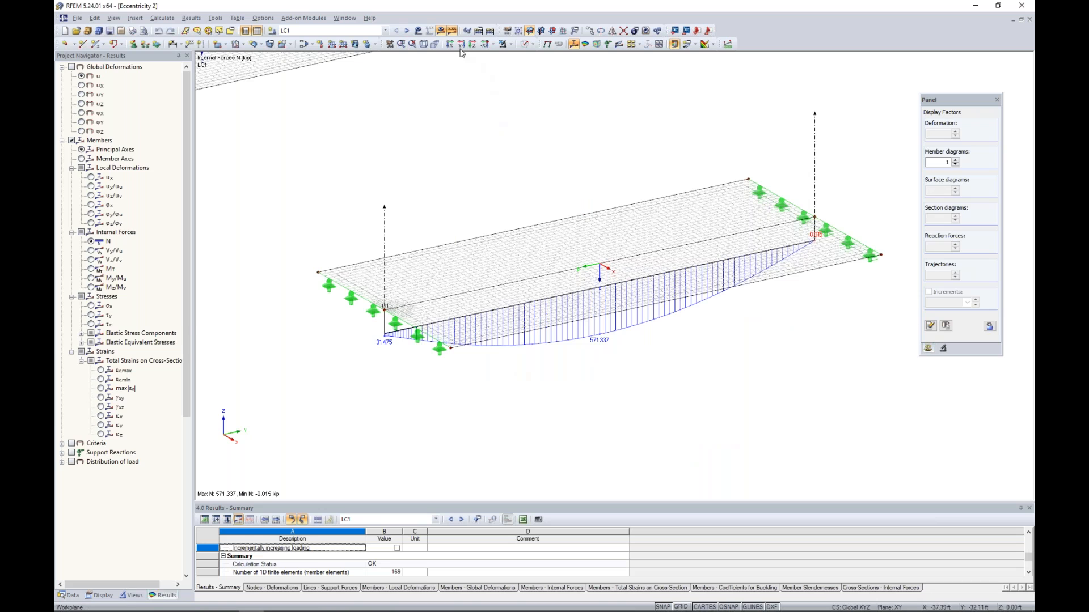
pyautogui.click(452, 30)
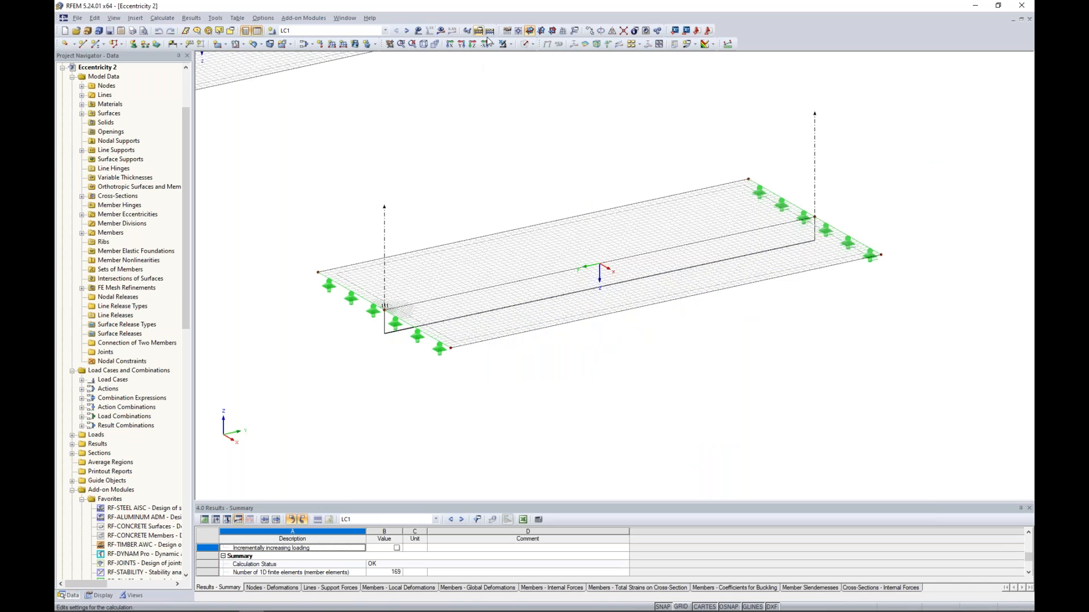
pyautogui.click(523, 44)
pyautogui.click(523, 45)
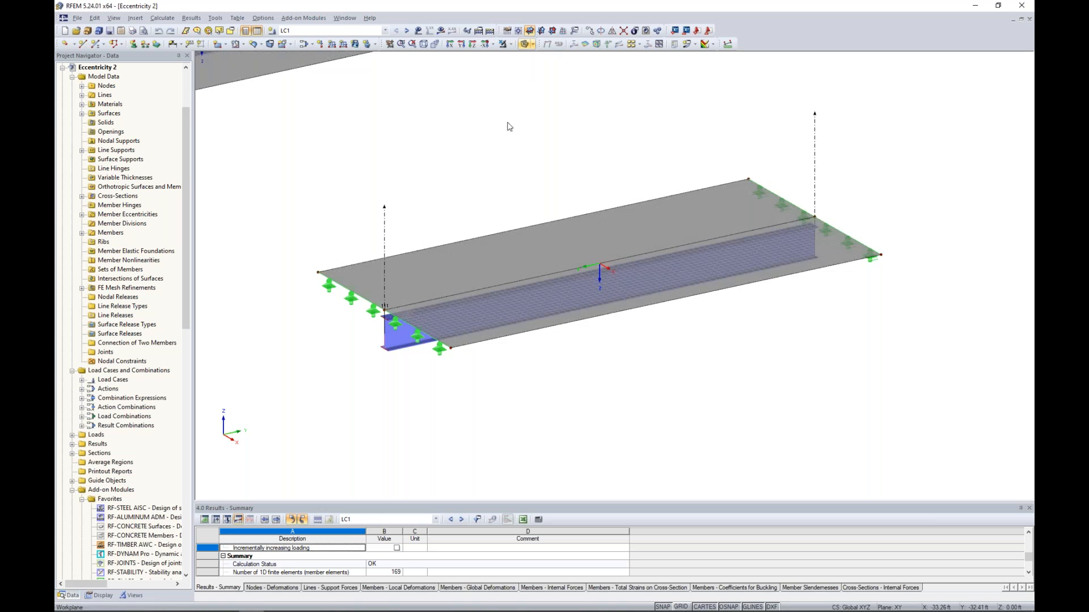
# Examine the beam position relative to the slab in both slab systems, comparing transparent, wireframe and solid displays
pyautogui.scroll(-4, 500, 143)
pyautogui.moveTo(499, 143); pyautogui.dragTo(643, 232, button='middle')
pyautogui.scroll(-1, 643, 232)
pyautogui.scroll(-1, 643, 235)
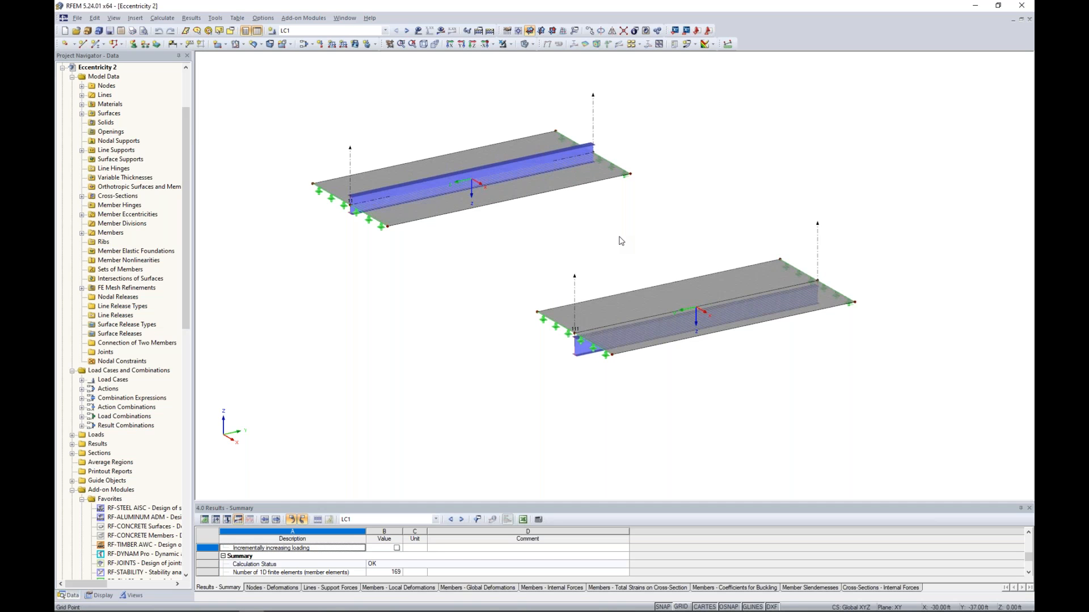
pyautogui.moveTo(559, 224); pyautogui.dragTo(587, 262, button='middle')
pyautogui.scroll(2, 491, 241)
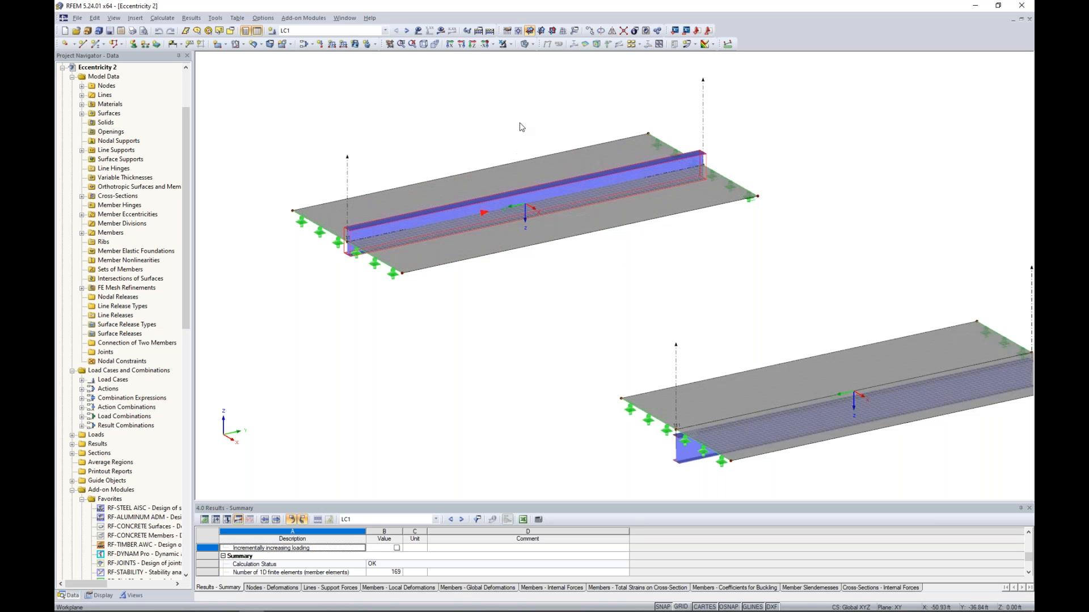
pyautogui.click(526, 44)
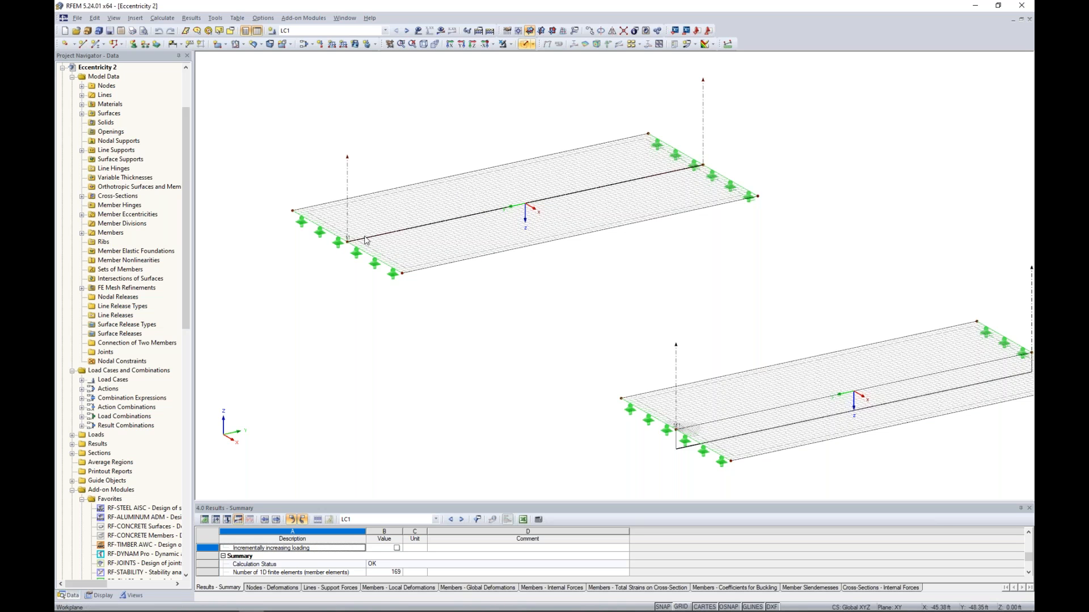
pyautogui.click(521, 46)
pyautogui.click(525, 44)
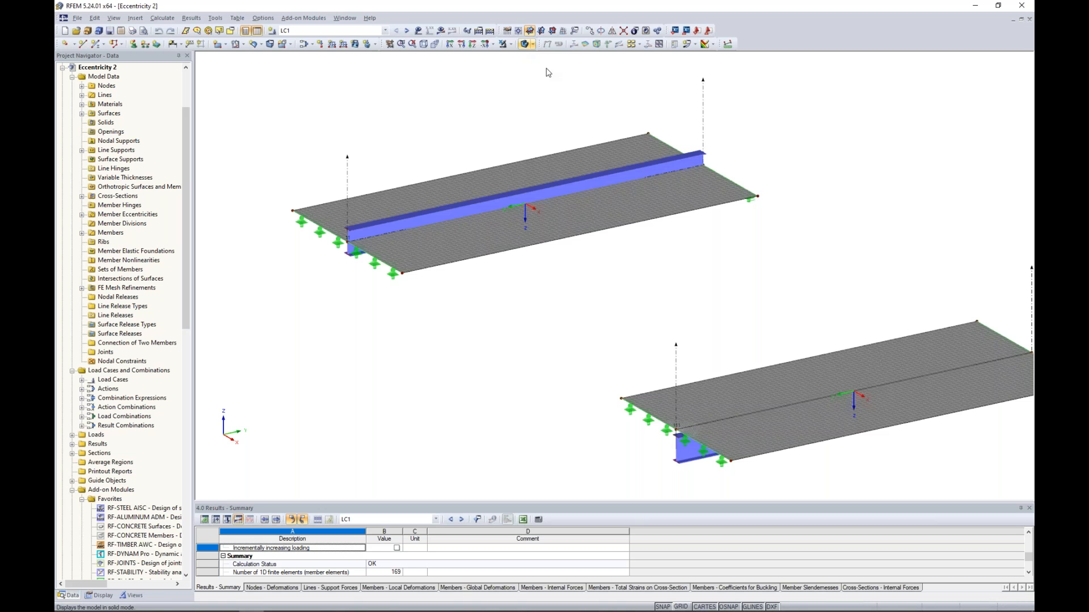
# Inspect the eccentricity of the beam below the slab, member 52, including its transverse offset from the surface, in transparent rendering without changing it
pyautogui.moveTo(713, 341); pyautogui.dragTo(561, 251, button='middle')
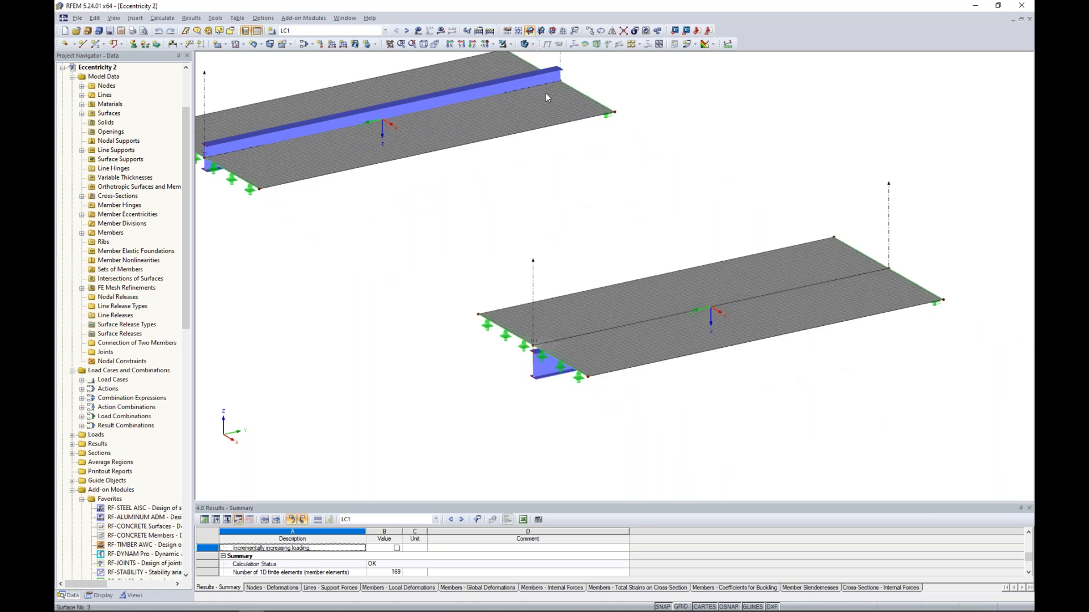
pyautogui.click(524, 44)
pyautogui.moveTo(622, 371); pyautogui.dragTo(536, 359, button='middle')
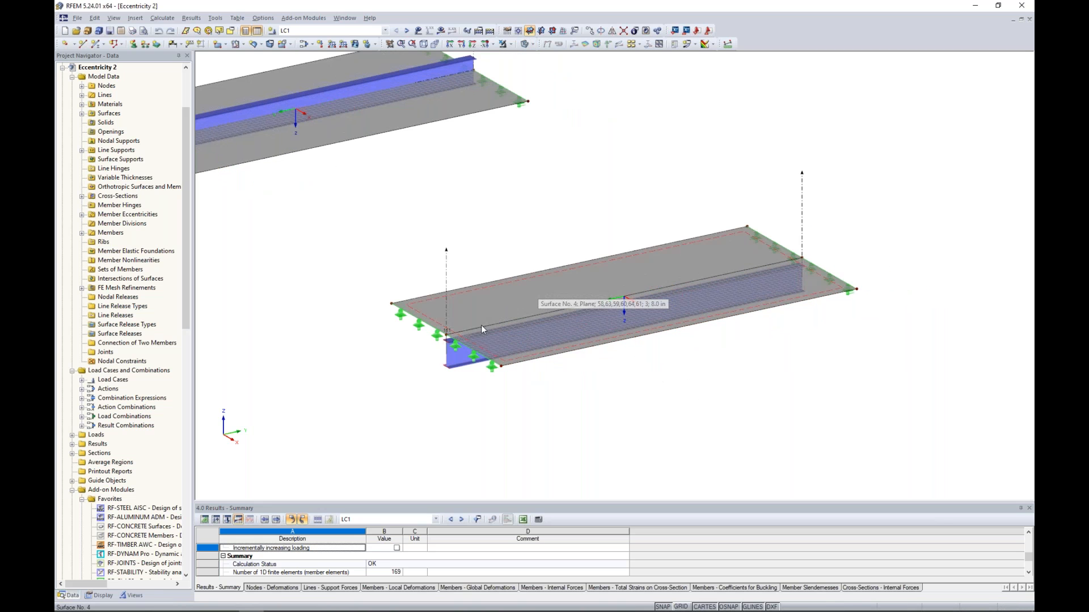
pyautogui.doubleClick(583, 325)
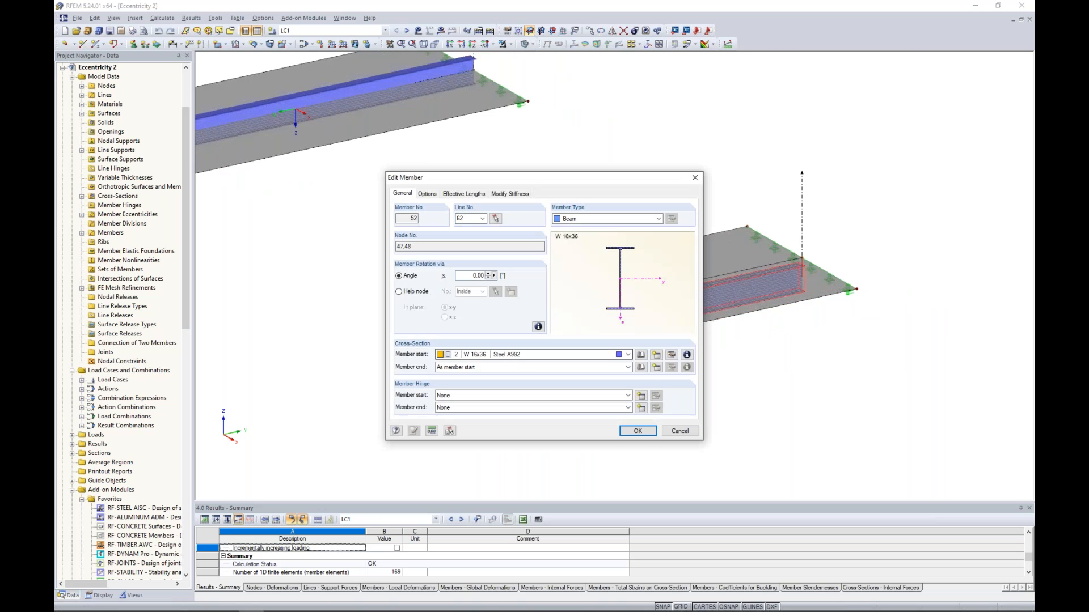
pyautogui.click(427, 193)
pyautogui.click(556, 247)
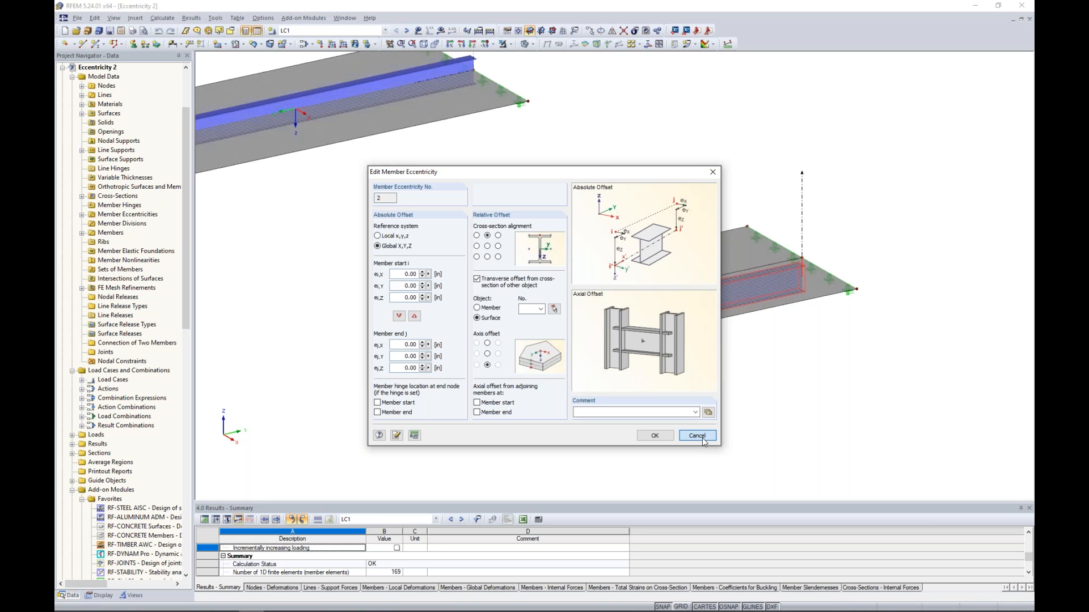
pyautogui.click(701, 437)
pyautogui.click(681, 430)
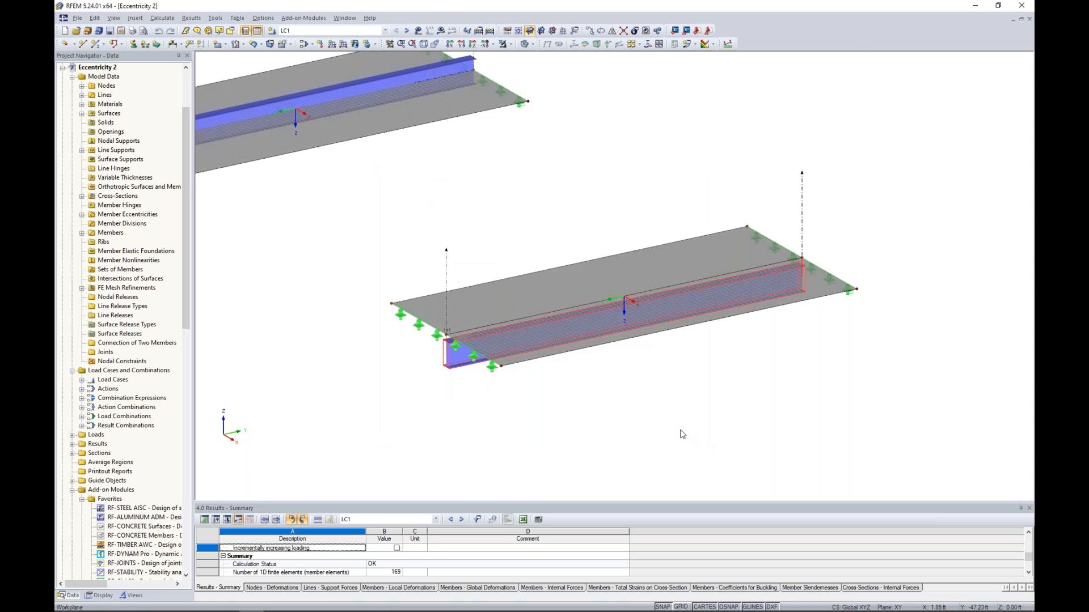
# Display the LC1 global deformations u on both slab systems with the loads hidden
pyautogui.scroll(-2, 682, 434)
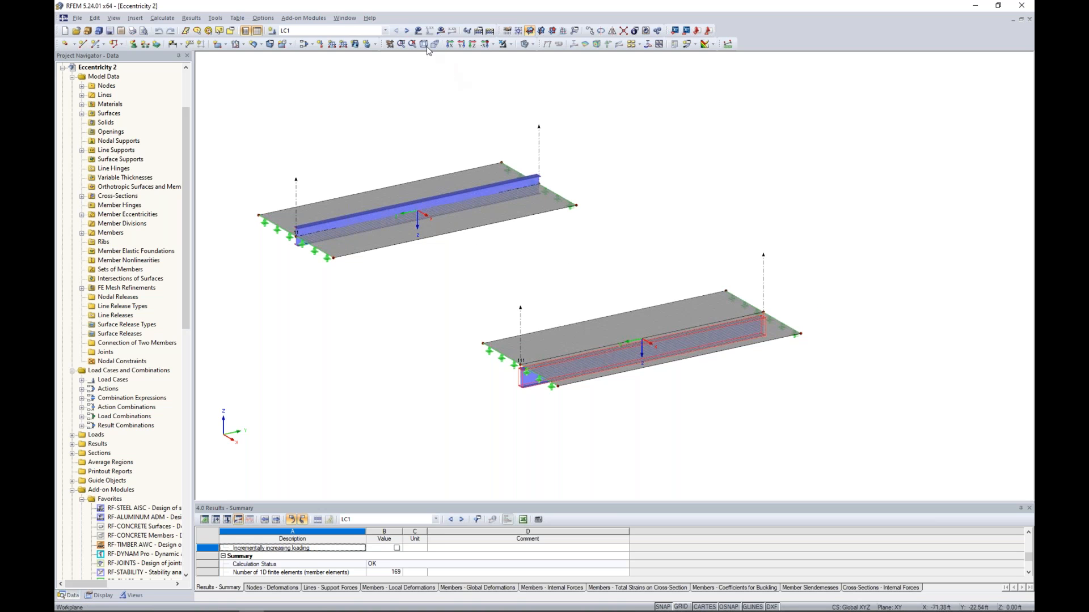
pyautogui.click(417, 30)
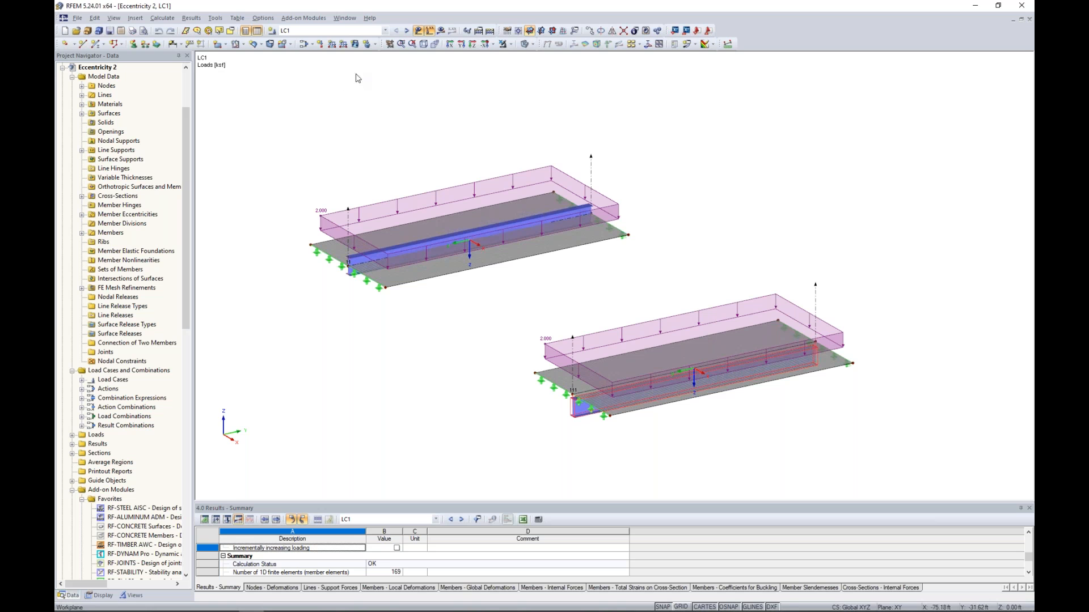
pyautogui.click(440, 31)
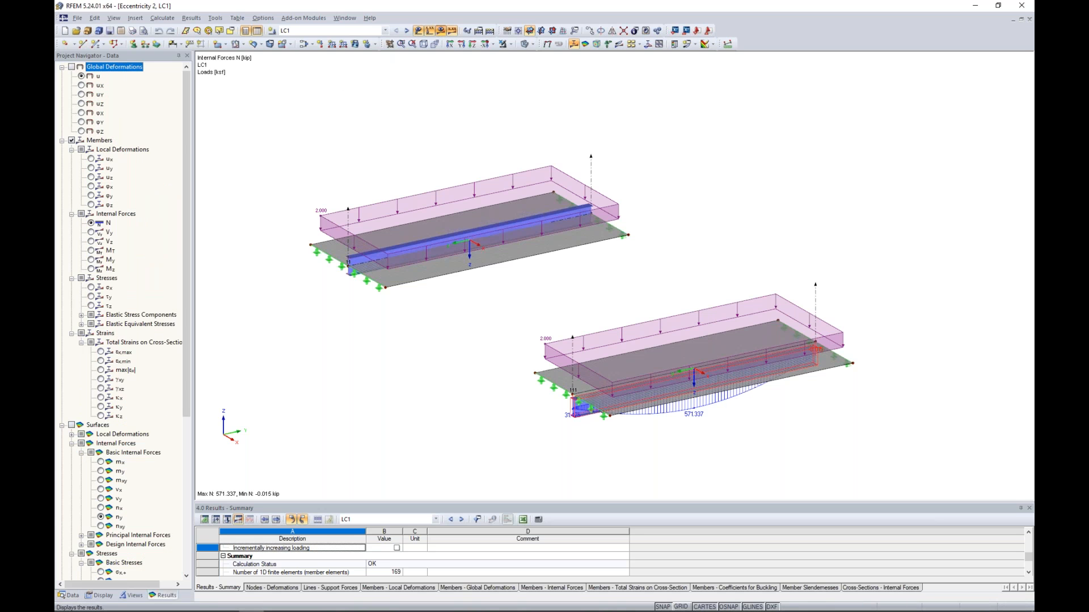
pyautogui.click(72, 67)
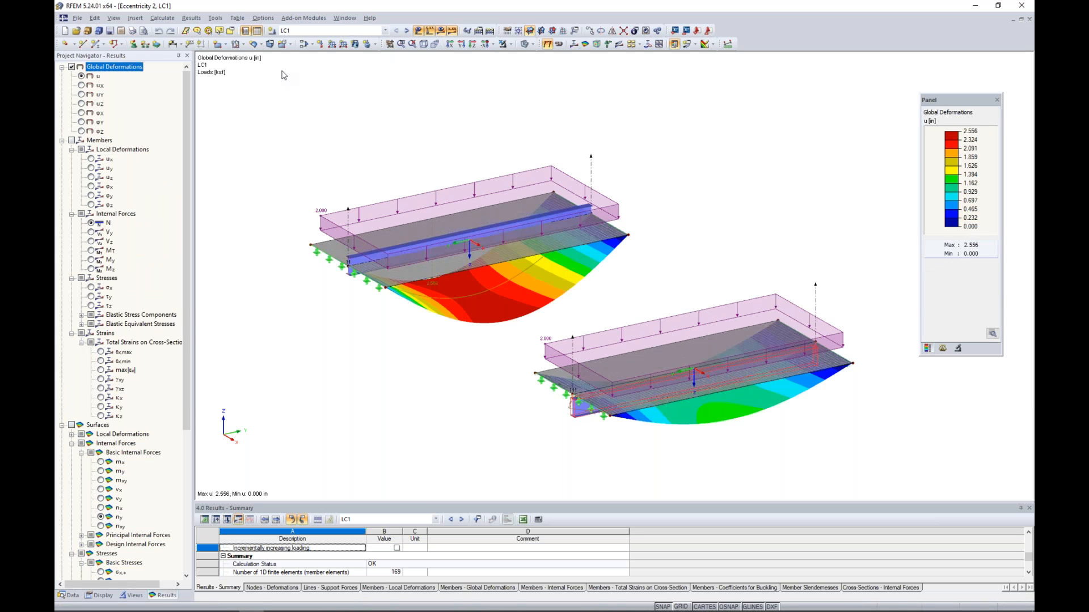
pyautogui.click(418, 31)
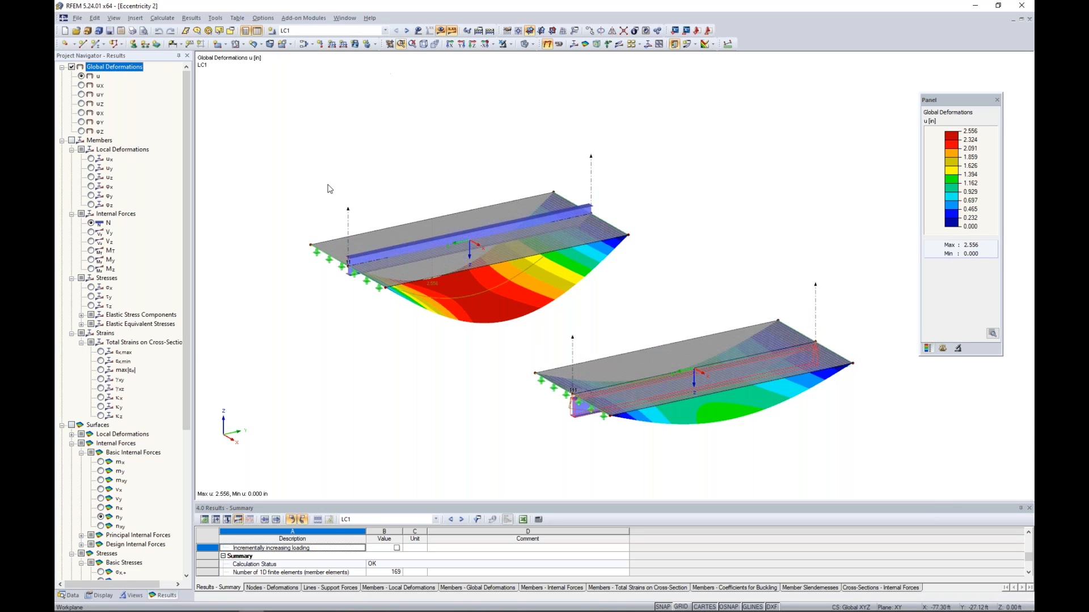
# Turn on the section diagrams and compare the deformation curves along the beams of both slab systems
pyautogui.scroll(-7, 116, 517)
pyautogui.click(72, 526)
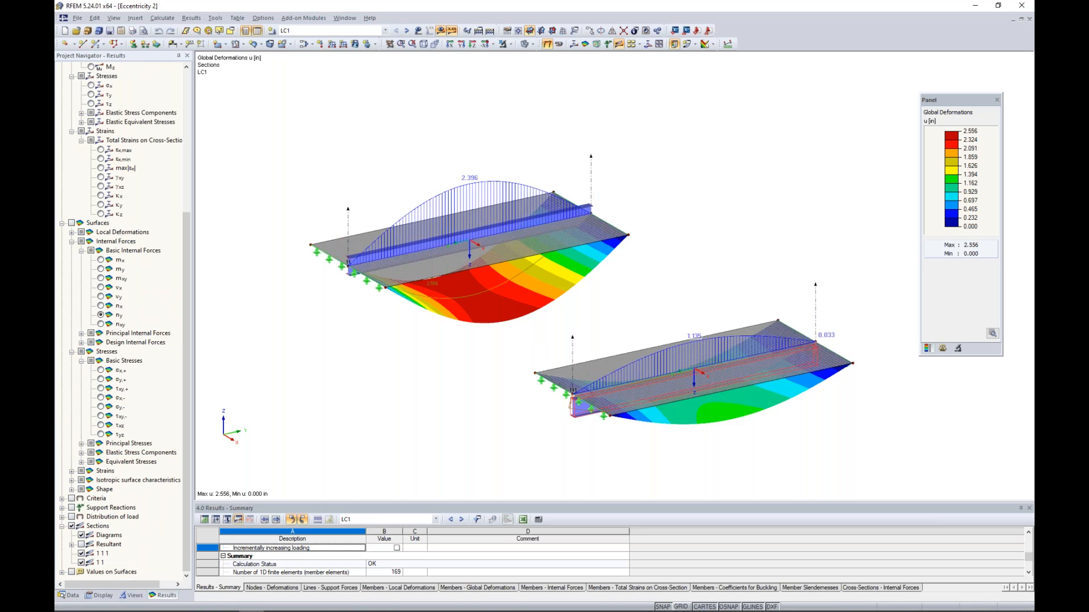
pyautogui.moveTo(690, 308); pyautogui.dragTo(683, 279, button='middle')
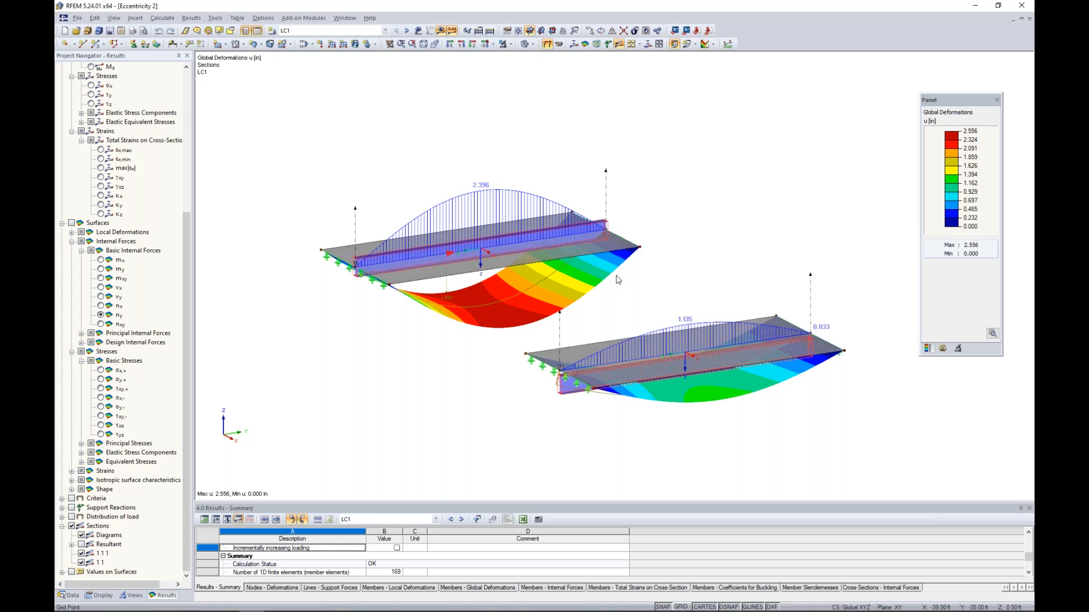
pyautogui.moveTo(720, 422); pyautogui.dragTo(692, 417, button='middle')
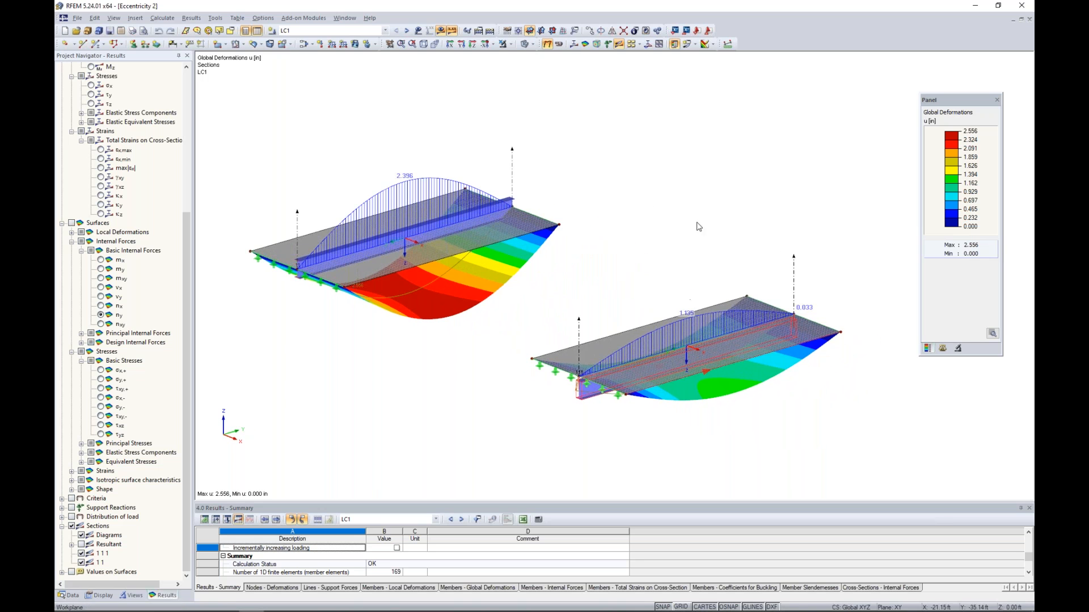
pyautogui.keyDown('ctrl'); pyautogui.moveTo(693, 222); pyautogui.dragTo(716, 222, button='middle'); pyautogui.keyUp('ctrl')
pyautogui.scroll(-1, 717, 221)
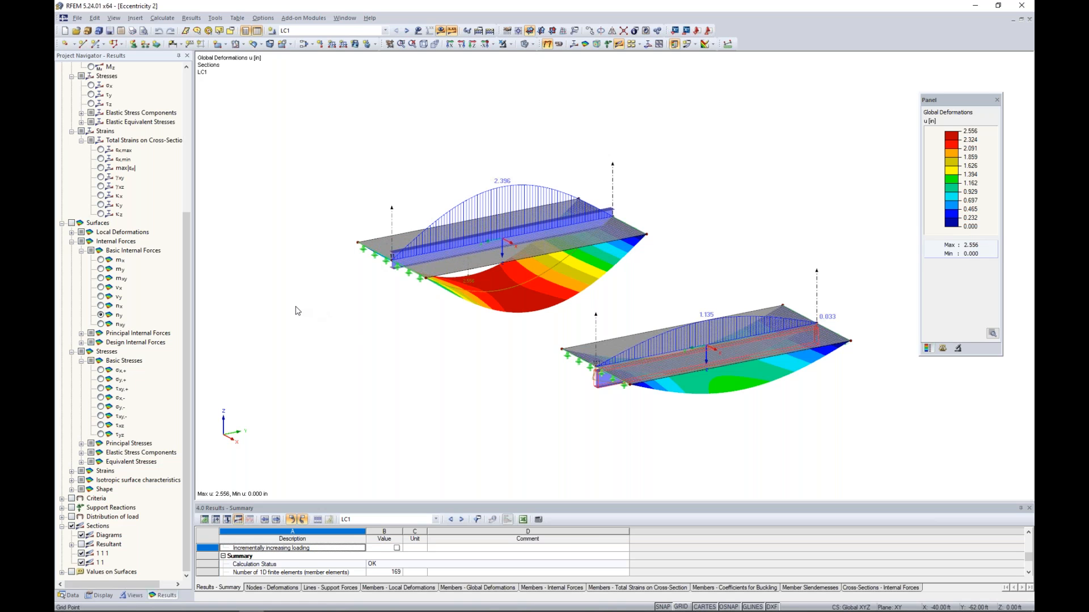
# Display the surface internal force n-y on both slab systems and check its isoband value scale without changing it
pyautogui.click(72, 224)
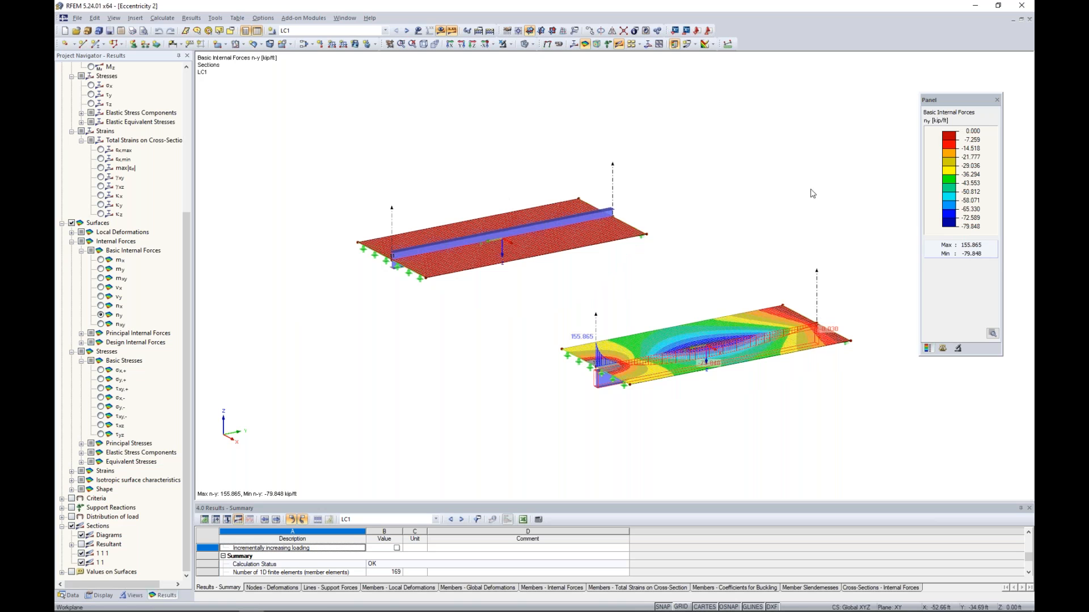
pyautogui.doubleClick(956, 138)
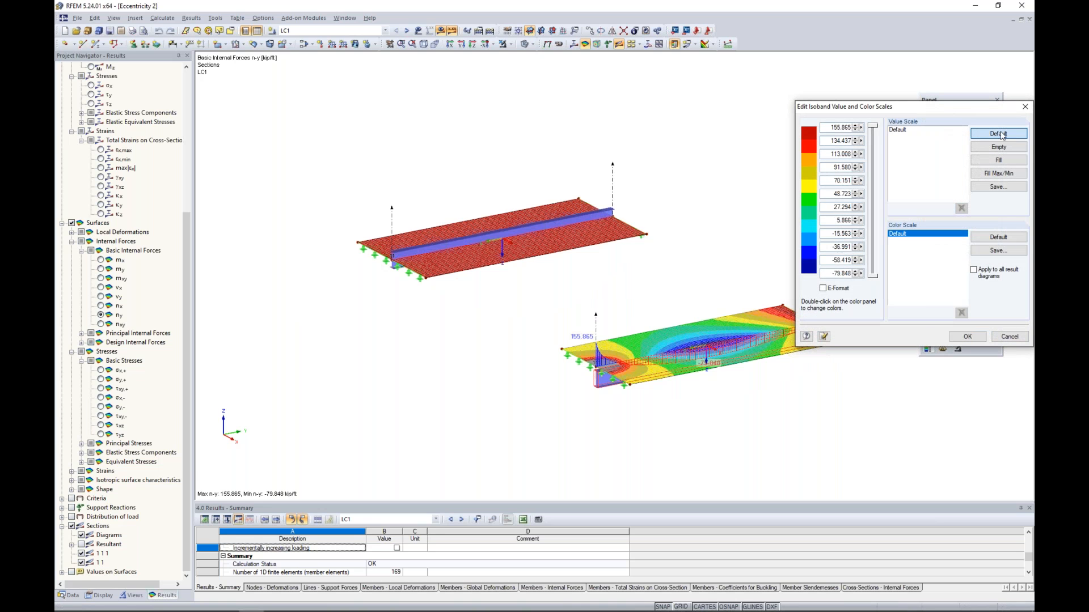
pyautogui.click(1024, 106)
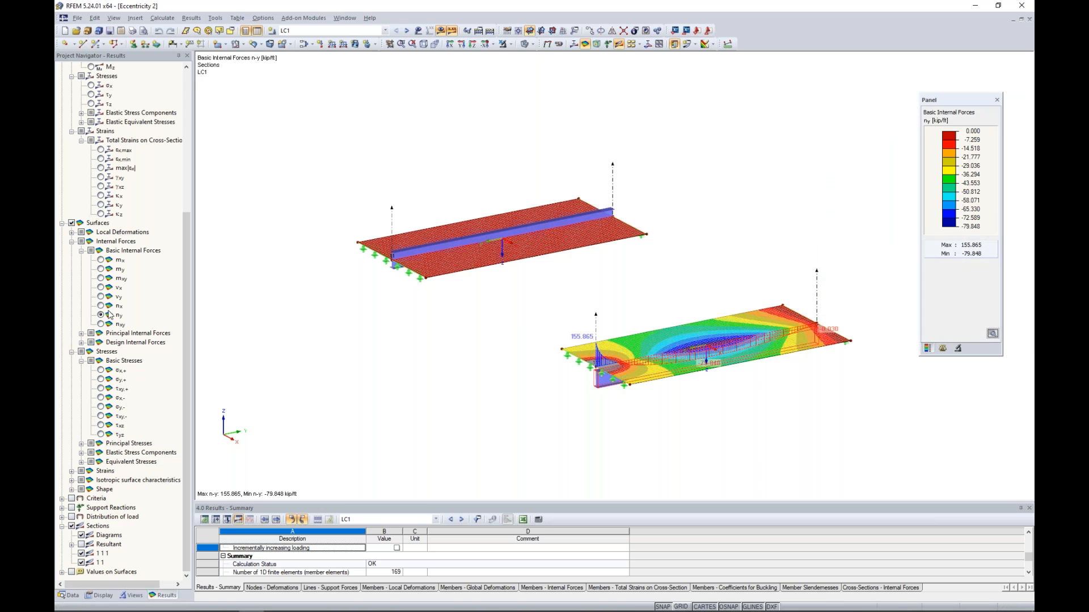
pyautogui.scroll(1, 510, 328)
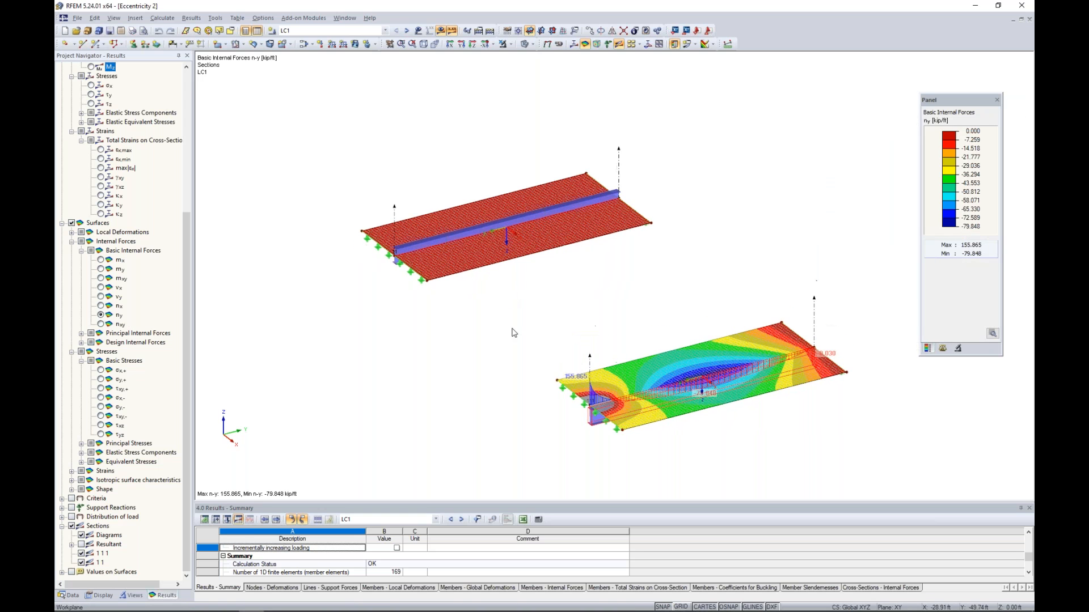
pyautogui.scroll(1, 476, 271)
pyautogui.scroll(1, 487, 264)
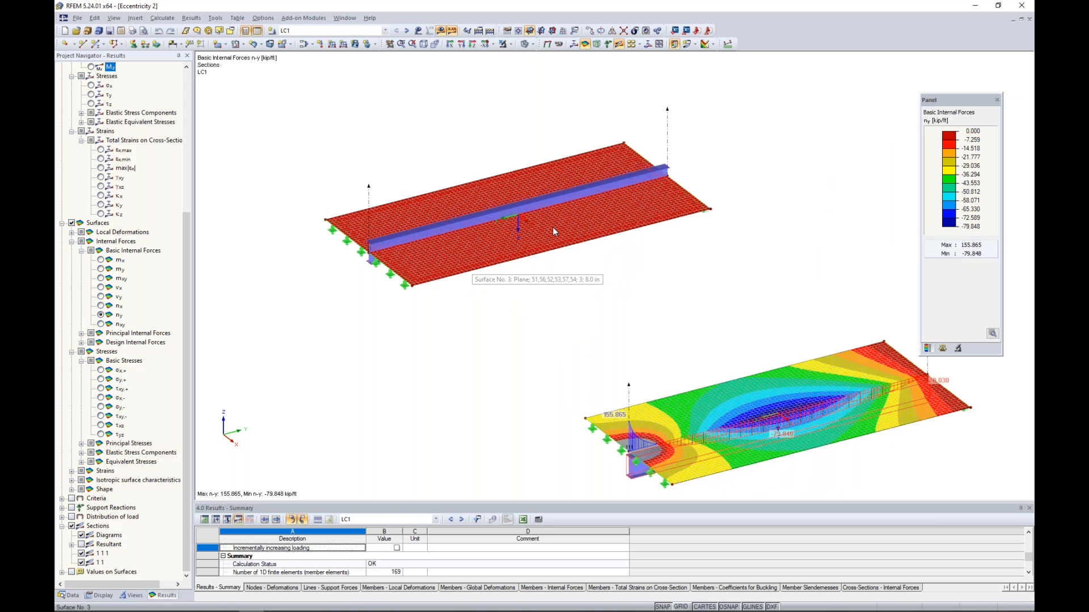
# Isolate surface 3, the slab with the beam centered in it, to view its n-y results, and restore full visibility
pyautogui.click(506, 252)
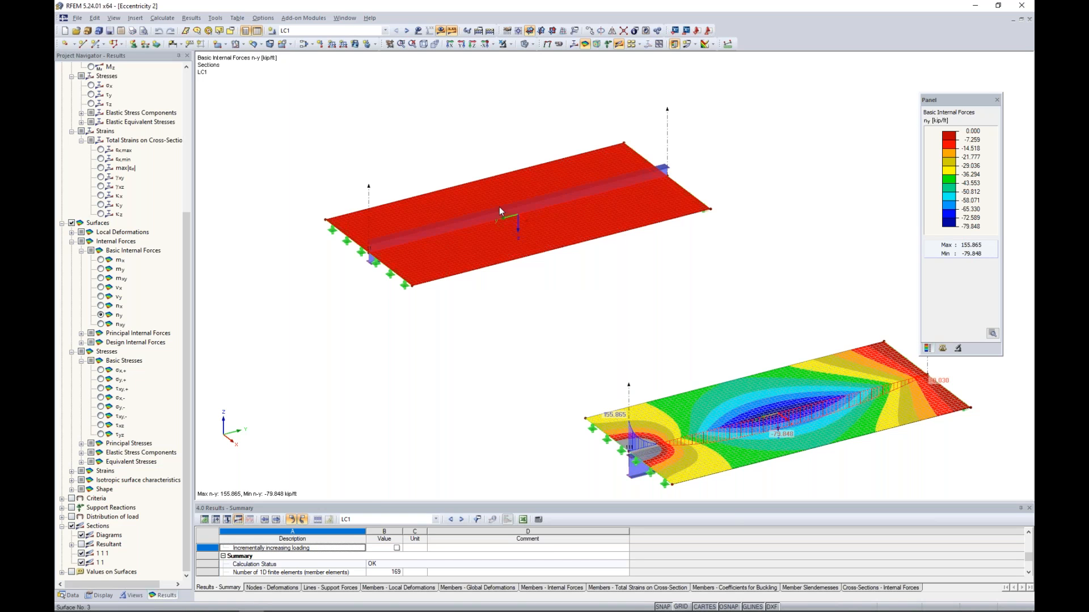
pyautogui.click(510, 44)
pyautogui.click(519, 56)
pyautogui.click(474, 142)
pyautogui.moveTo(474, 142); pyautogui.dragTo(523, 166, button='middle')
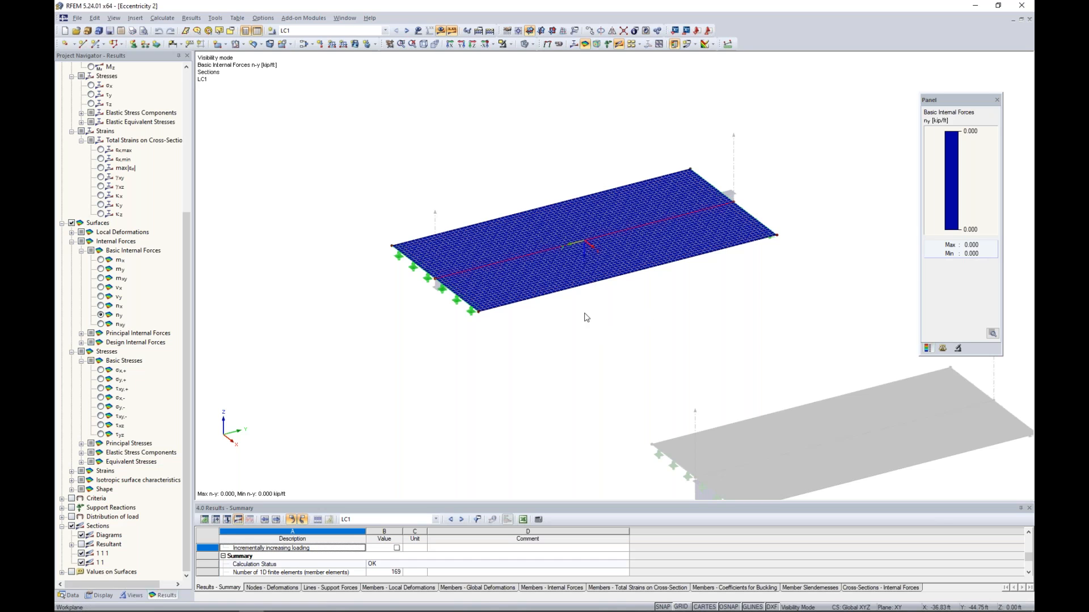
pyautogui.click(508, 45)
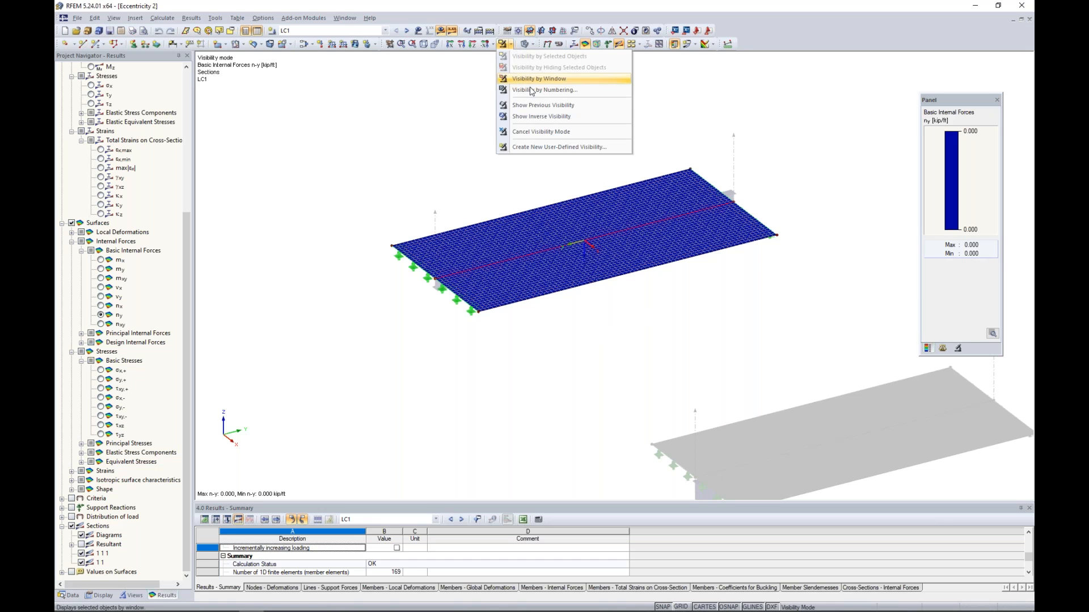
pyautogui.click(533, 133)
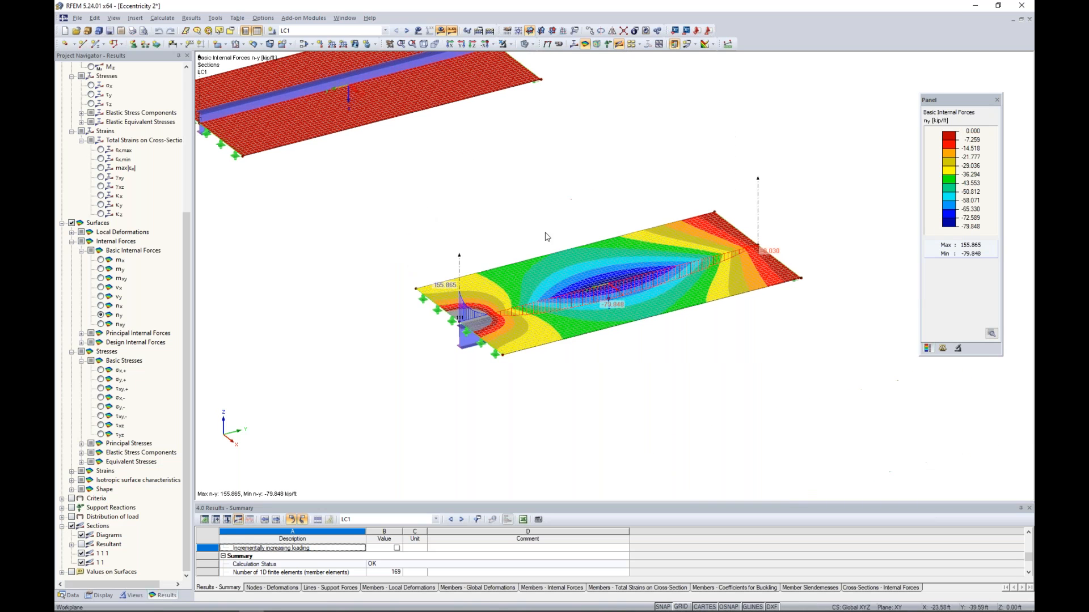
# Isolate surface 4, the slab with the beam underneath, so only its n-y results are displayed
pyautogui.click(564, 256)
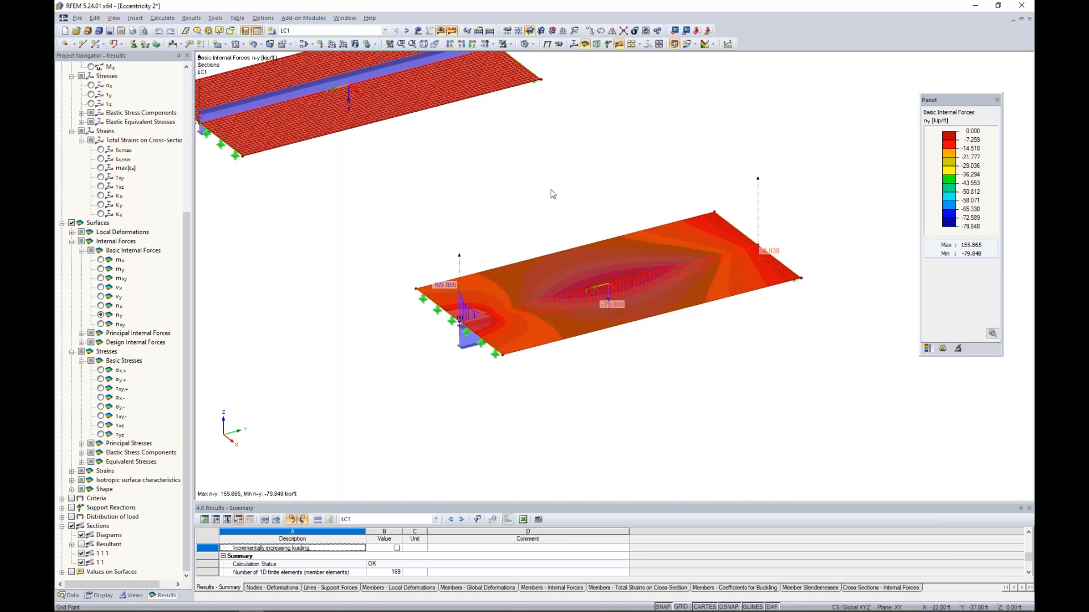
pyautogui.click(508, 44)
pyautogui.click(538, 56)
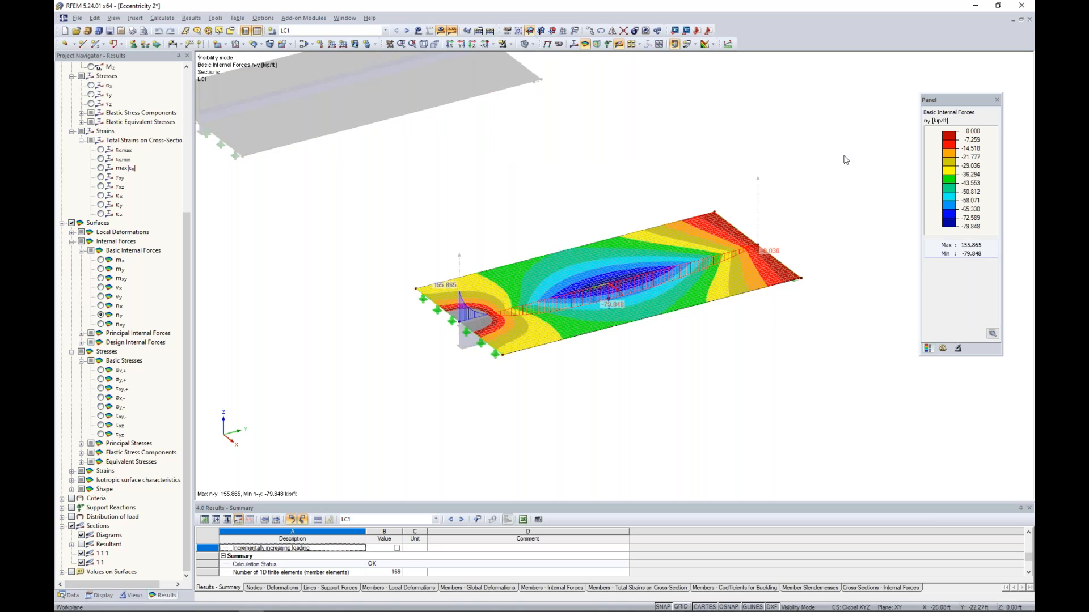
# Reset the n-y isoband value scale to default and examine the force distribution near the supported beam end
pyautogui.click(991, 334)
pyautogui.click(988, 133)
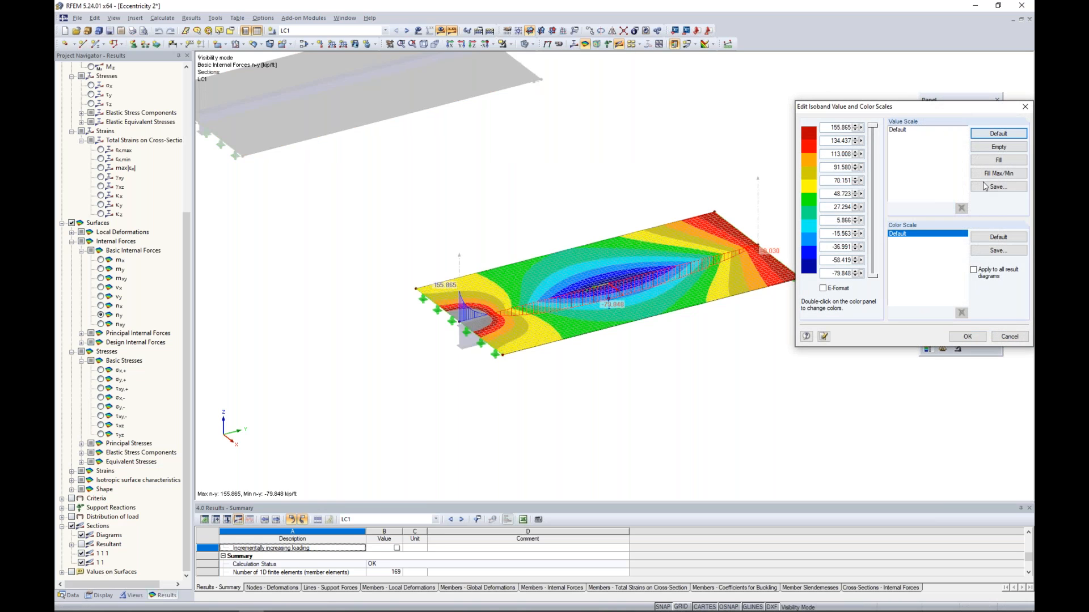
pyautogui.click(979, 337)
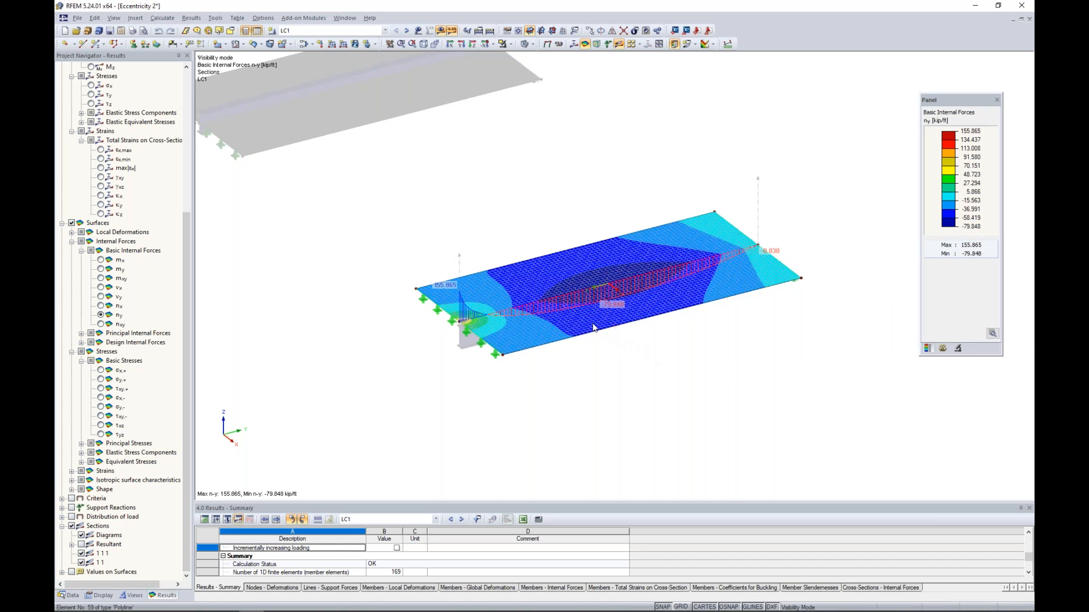
pyautogui.scroll(5, 656, 365)
pyautogui.keyDown('ctrl'); pyautogui.moveTo(652, 380); pyautogui.dragTo(634, 311, button='middle'); pyautogui.keyUp('ctrl')
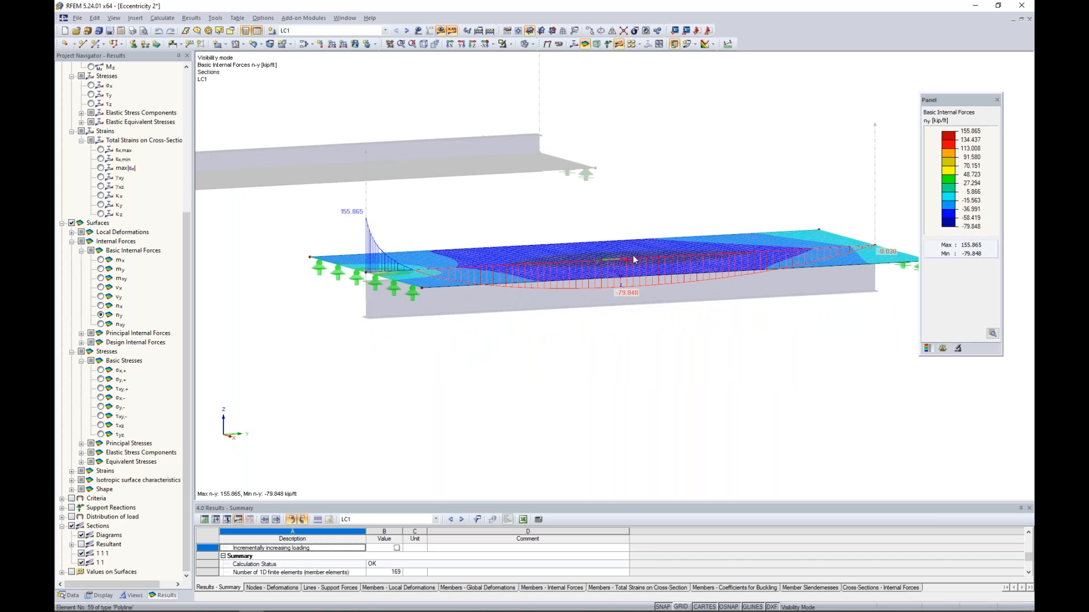
pyautogui.scroll(-1, 620, 339)
pyautogui.keyDown('ctrl'); pyautogui.moveTo(619, 338); pyautogui.dragTo(627, 389, button='middle'); pyautogui.keyUp('ctrl')
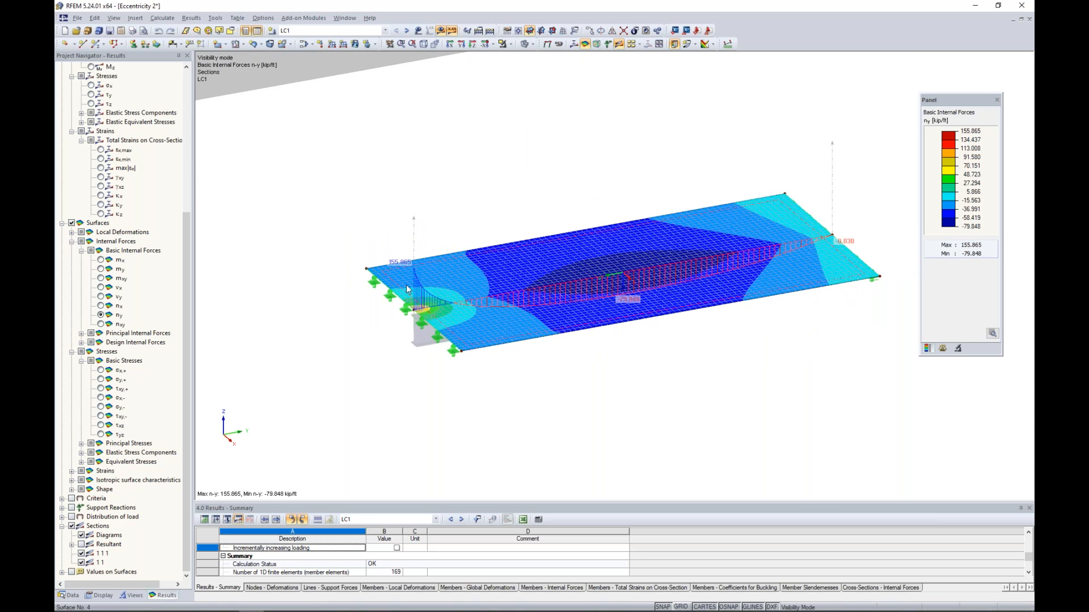
pyautogui.scroll(3, 403, 299)
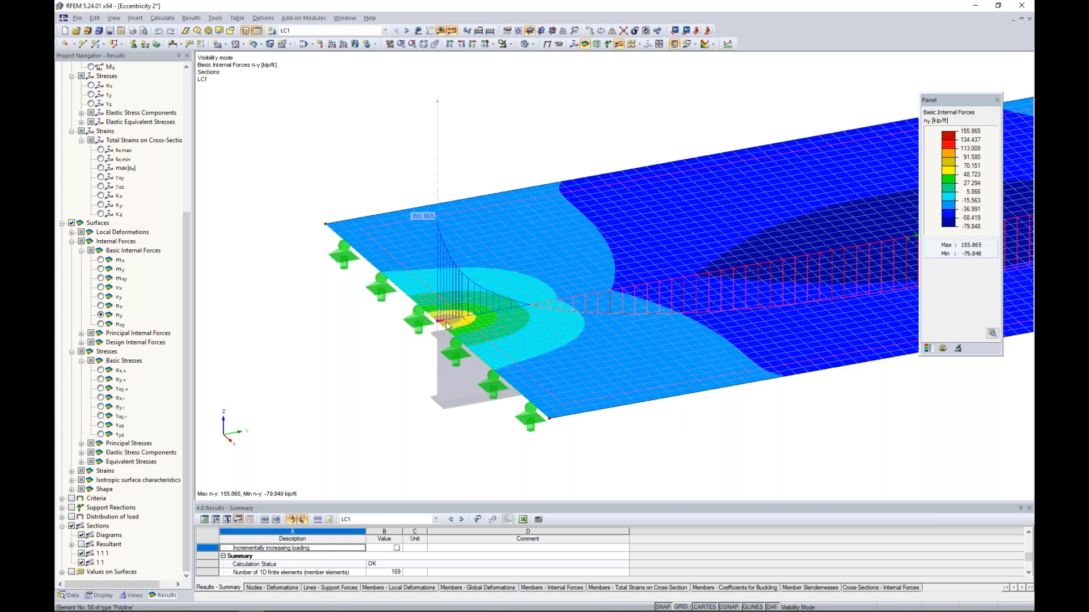
# Refill the n-y isoband value scale from 0.000 to -79.848 and view the whole slab with it
pyautogui.doubleClick(950, 141)
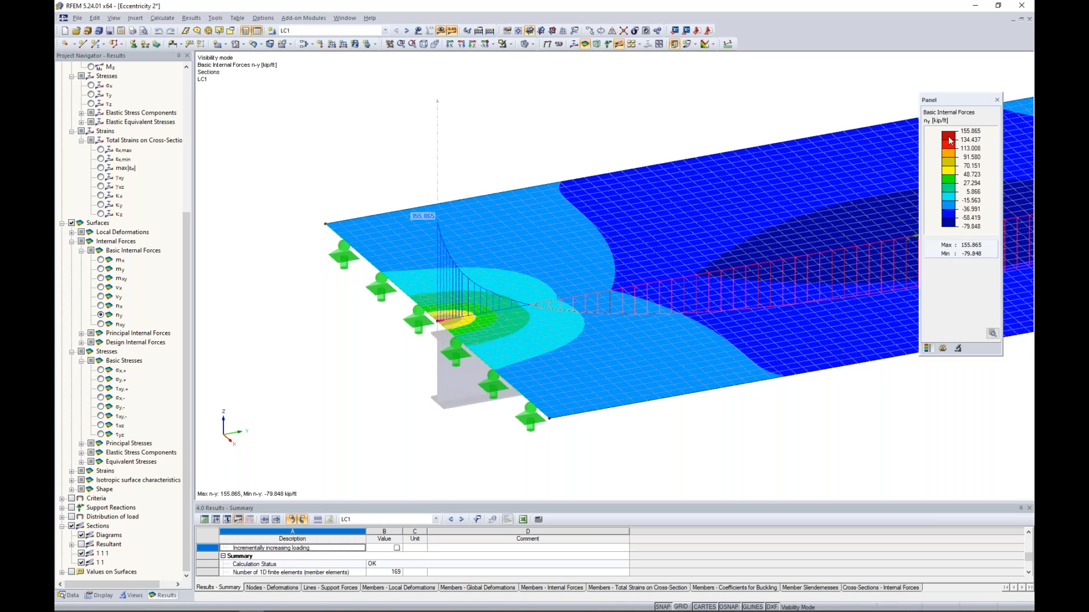
pyautogui.click(998, 146)
pyautogui.click(987, 161)
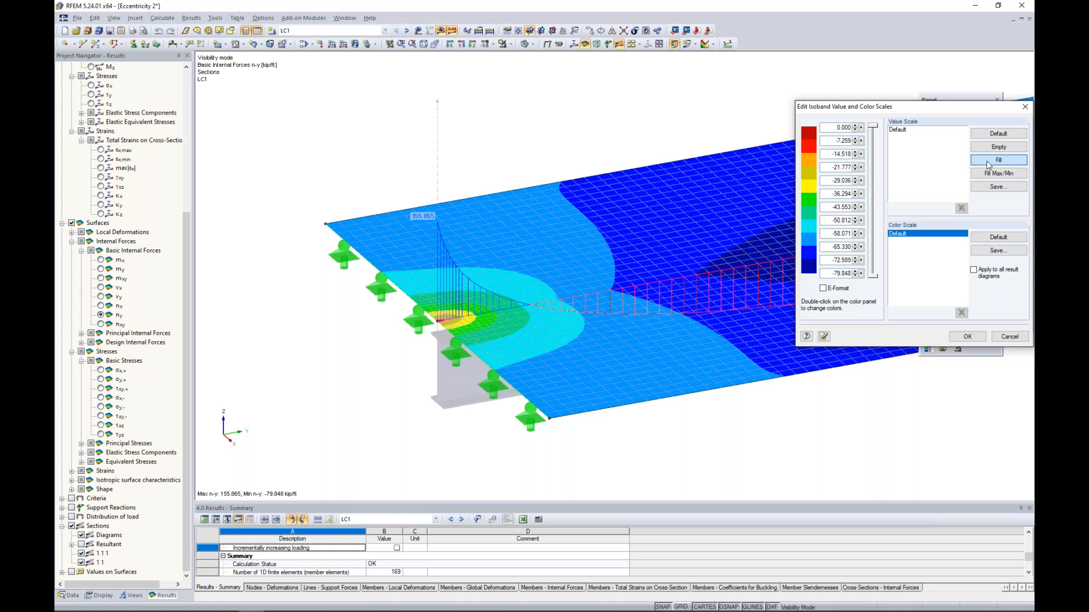
pyautogui.click(967, 337)
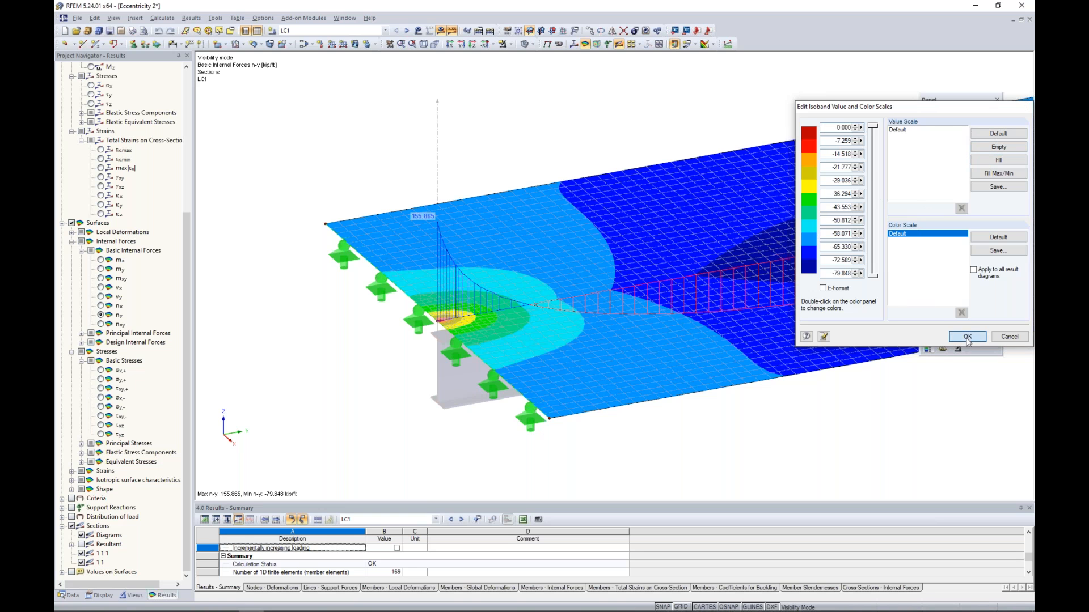
pyautogui.scroll(-2, 781, 411)
pyautogui.moveTo(782, 411); pyautogui.dragTo(579, 379, button='middle')
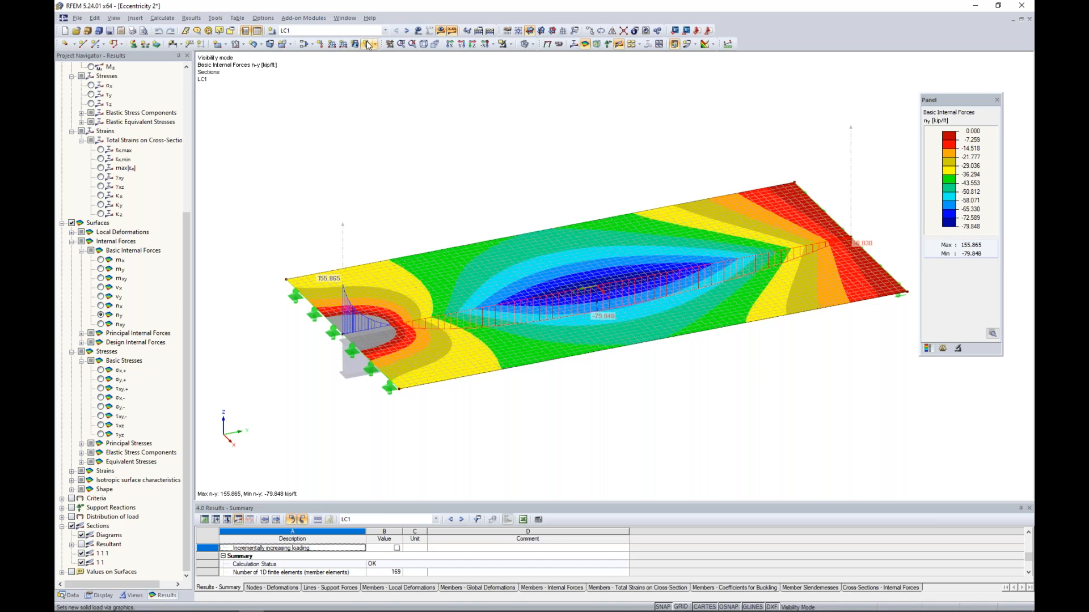
# Hide the surface results, display the members' axial forces N, and restore visibility of all objects
pyautogui.click(72, 223)
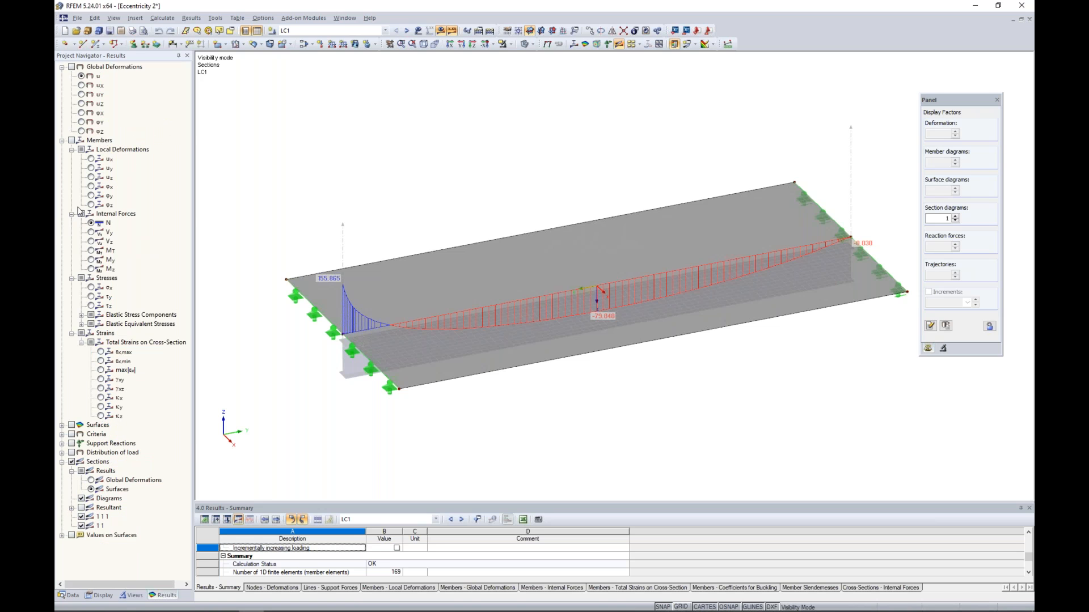
pyautogui.click(90, 224)
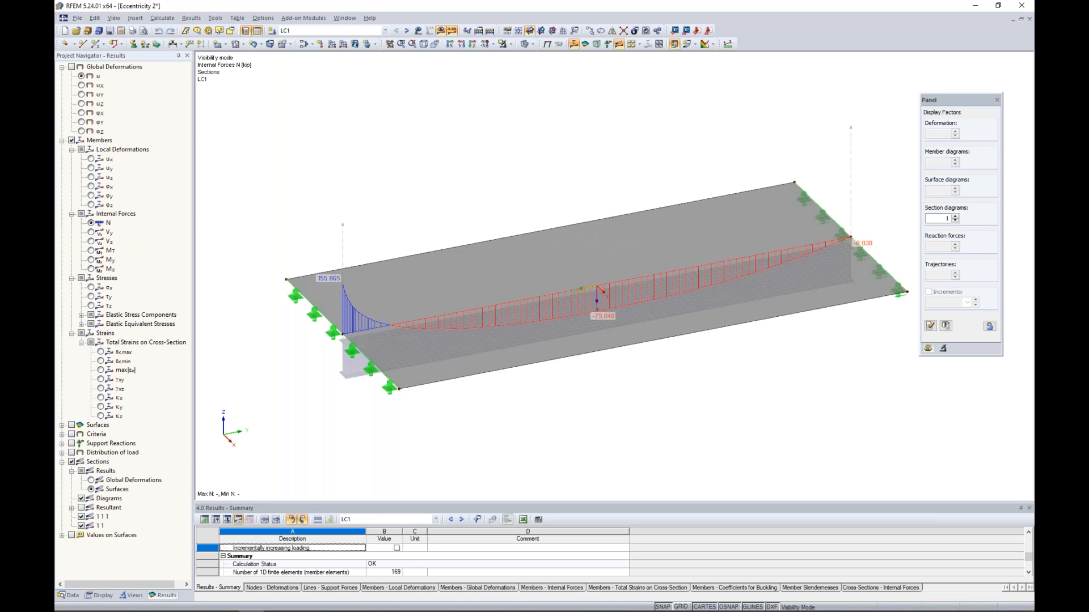
pyautogui.click(512, 45)
pyautogui.click(530, 130)
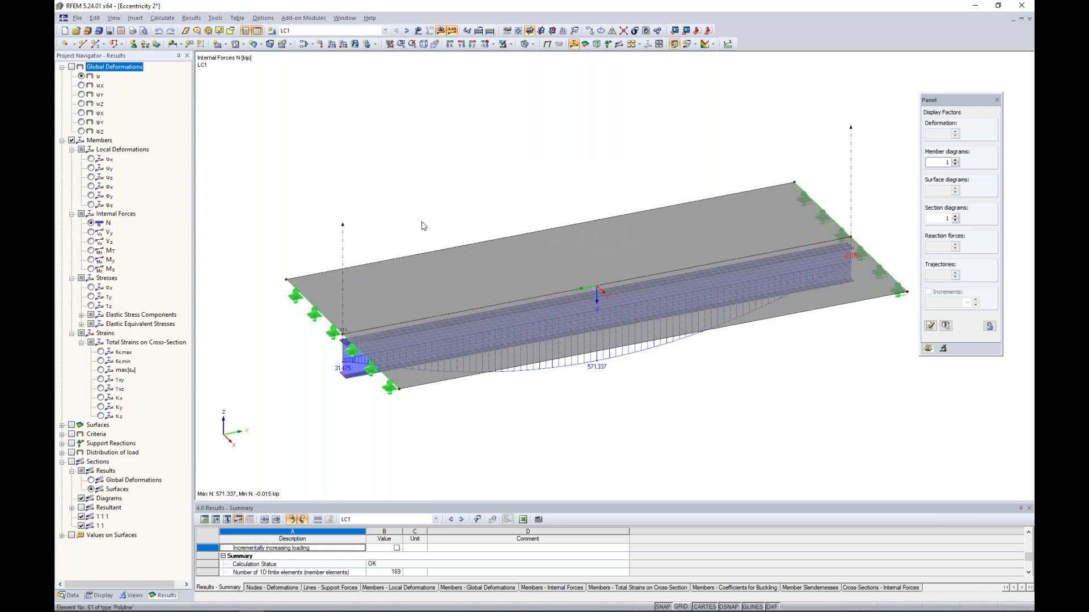
# Compare the axial force N diagrams of the beam centered in its slab and the beam underneath its slab
pyautogui.scroll(-1, 499, 203)
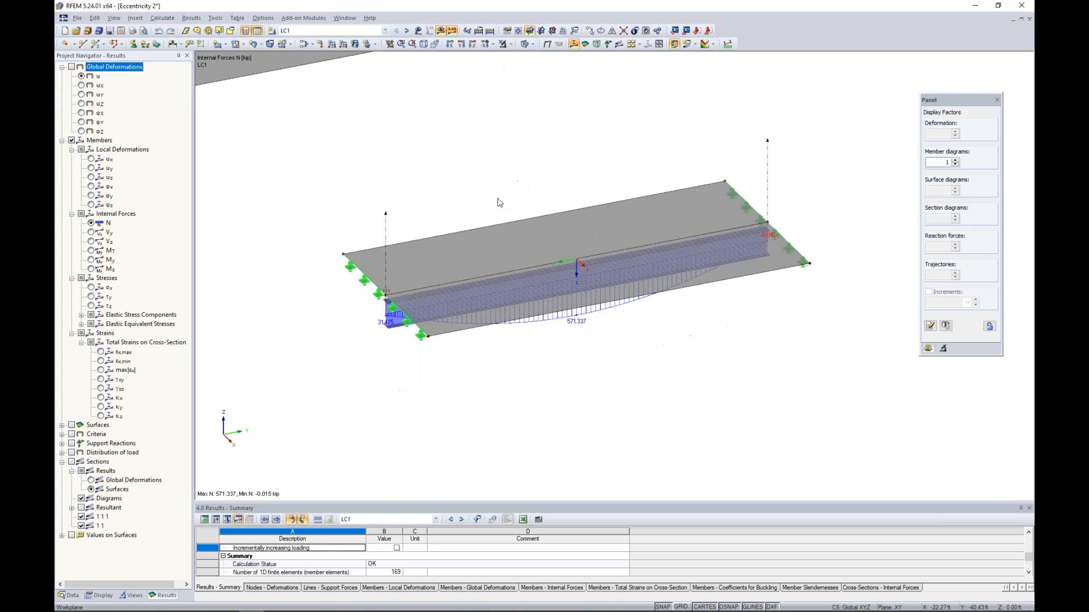
pyautogui.moveTo(491, 197); pyautogui.dragTo(649, 335, button='middle')
pyautogui.moveTo(457, 202); pyautogui.dragTo(567, 355, button='middle')
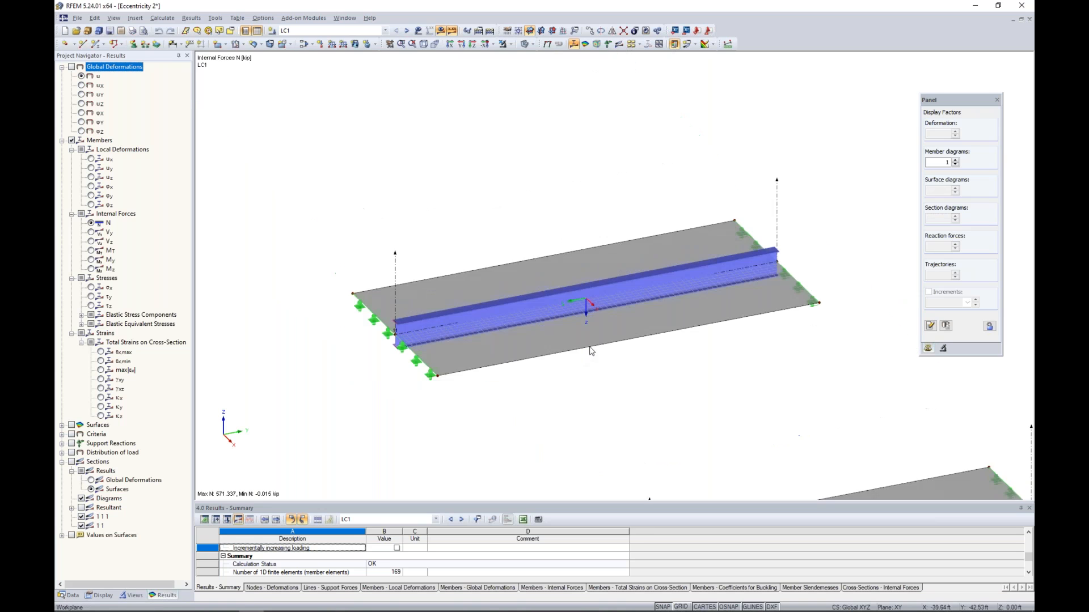
pyautogui.scroll(3, 543, 313)
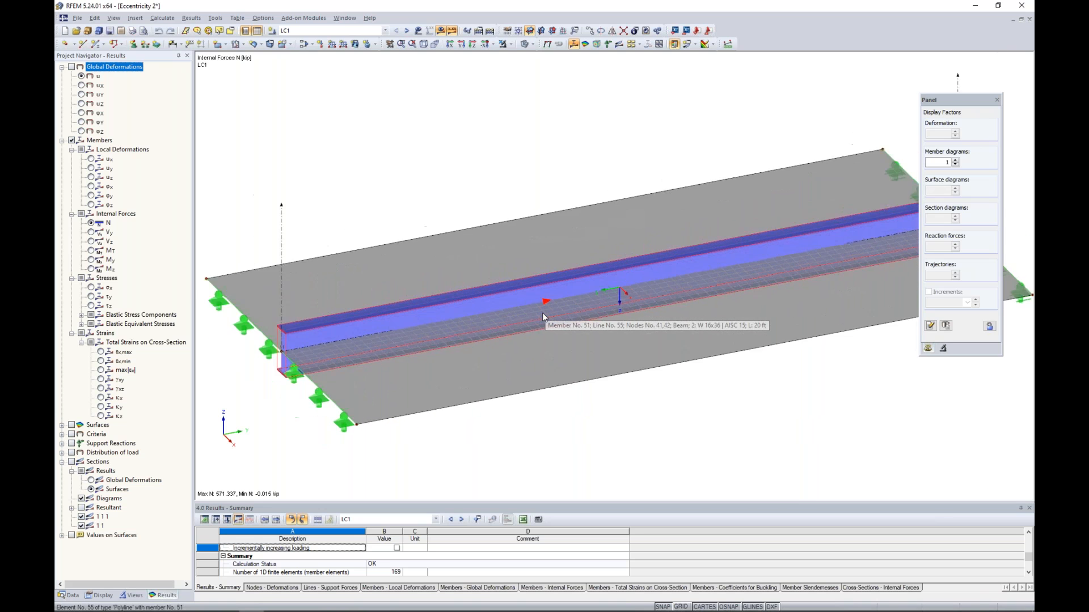
pyautogui.scroll(-1, 542, 312)
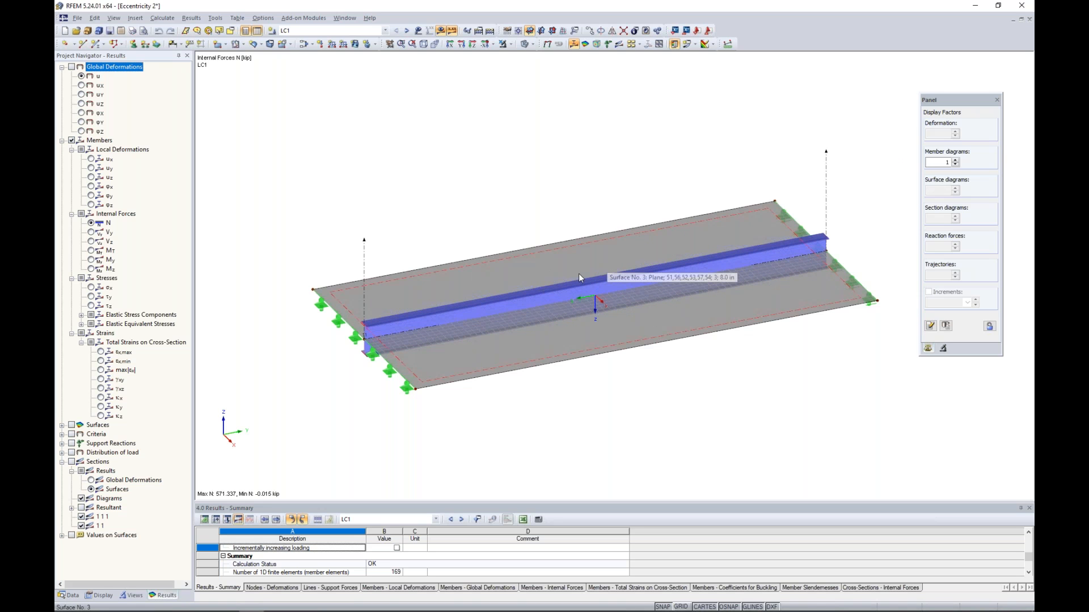
pyautogui.moveTo(728, 408); pyautogui.dragTo(727, 404, button='middle')
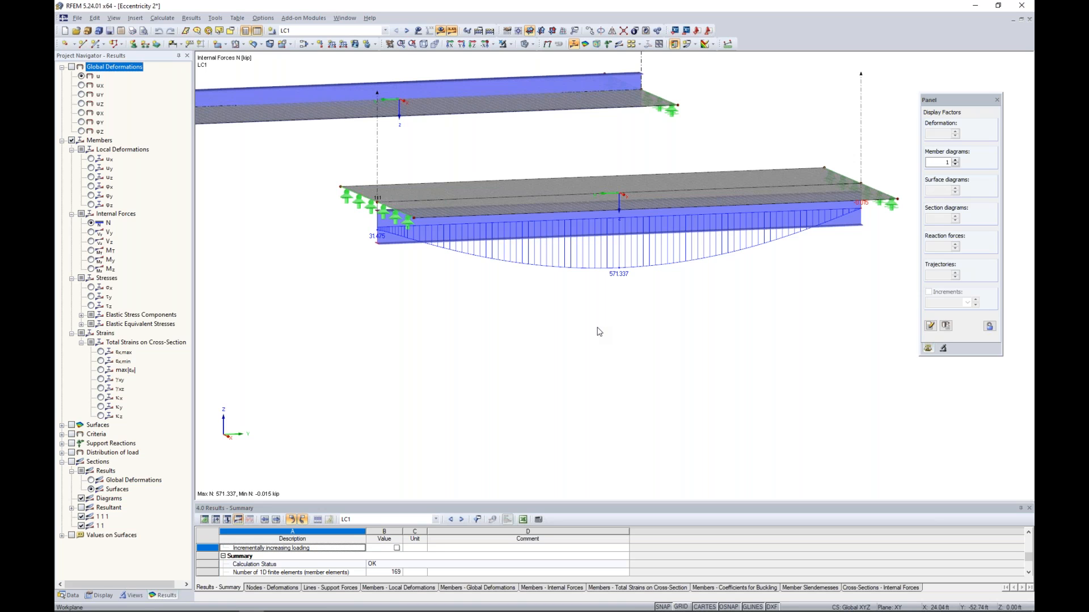
pyautogui.click(557, 323)
pyautogui.keyDown('ctrl'); pyautogui.moveTo(577, 309); pyautogui.dragTo(588, 372, button='middle'); pyautogui.keyUp('ctrl')
pyautogui.scroll(-3, 588, 372)
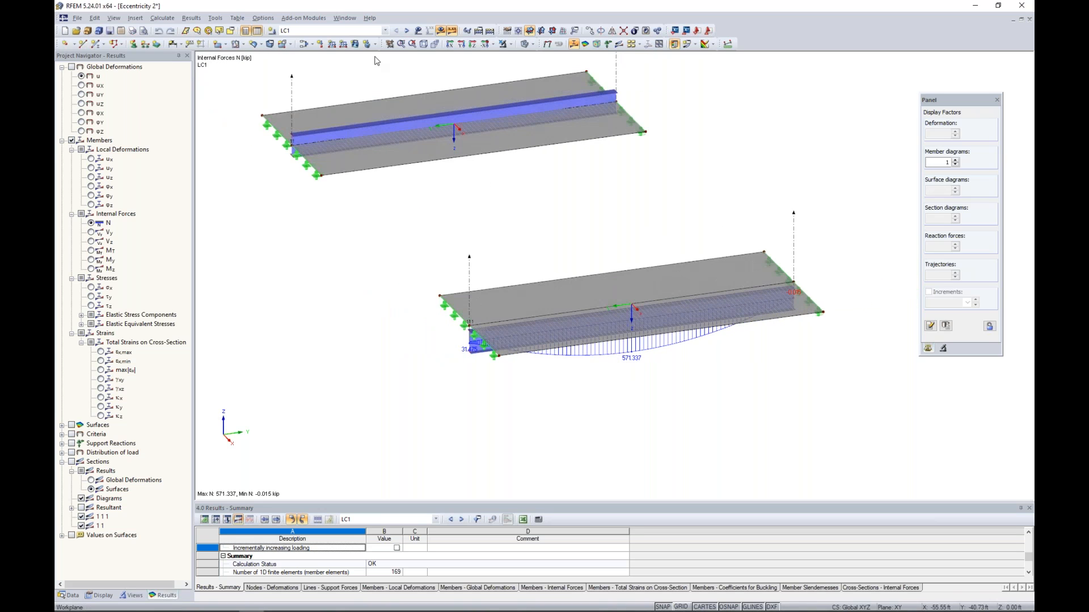
# Switch to the open model Line Release 1 and view its floor system closely
pyautogui.click(345, 18)
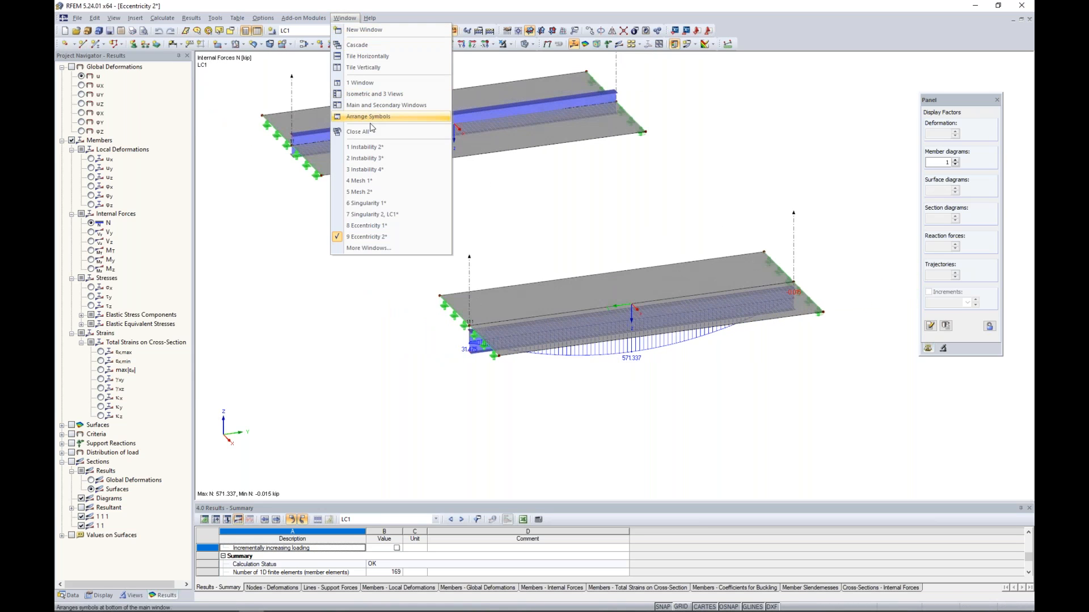
pyautogui.click(369, 247)
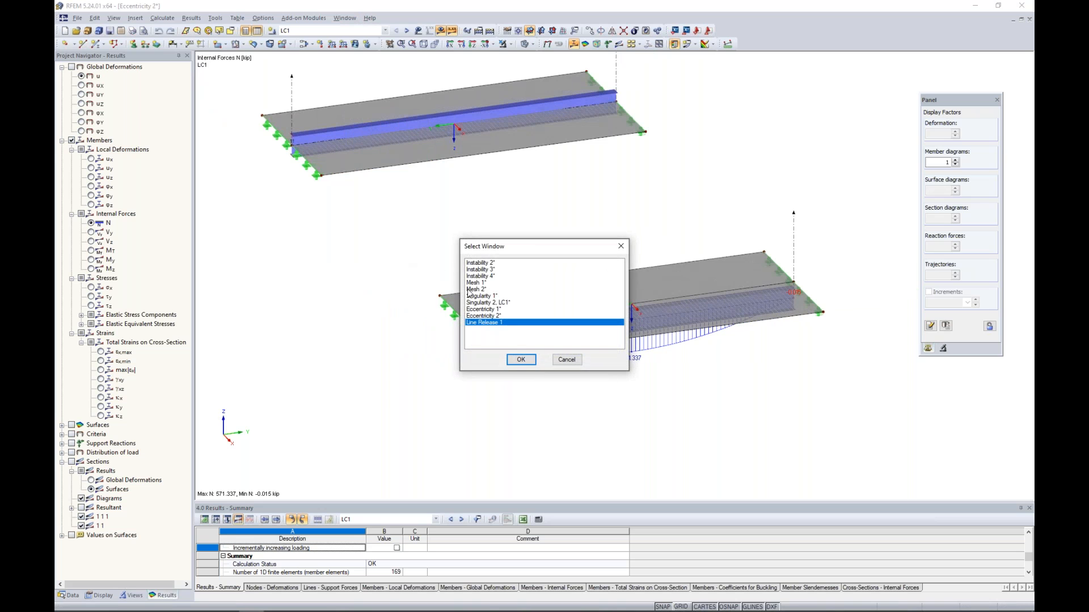
pyautogui.click(518, 359)
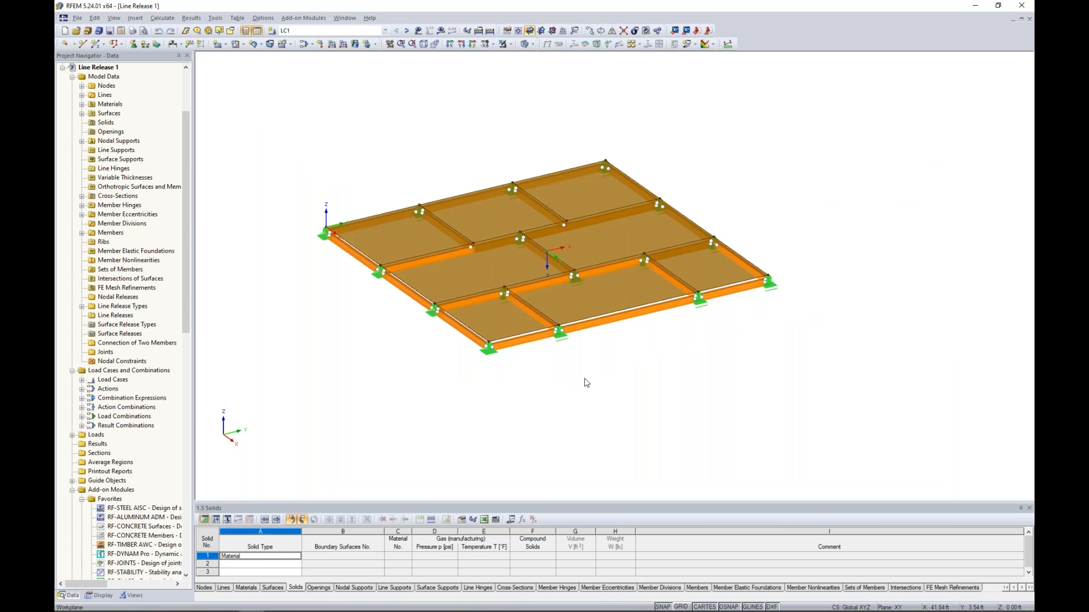
pyautogui.moveTo(626, 350); pyautogui.dragTo(646, 373, button='middle')
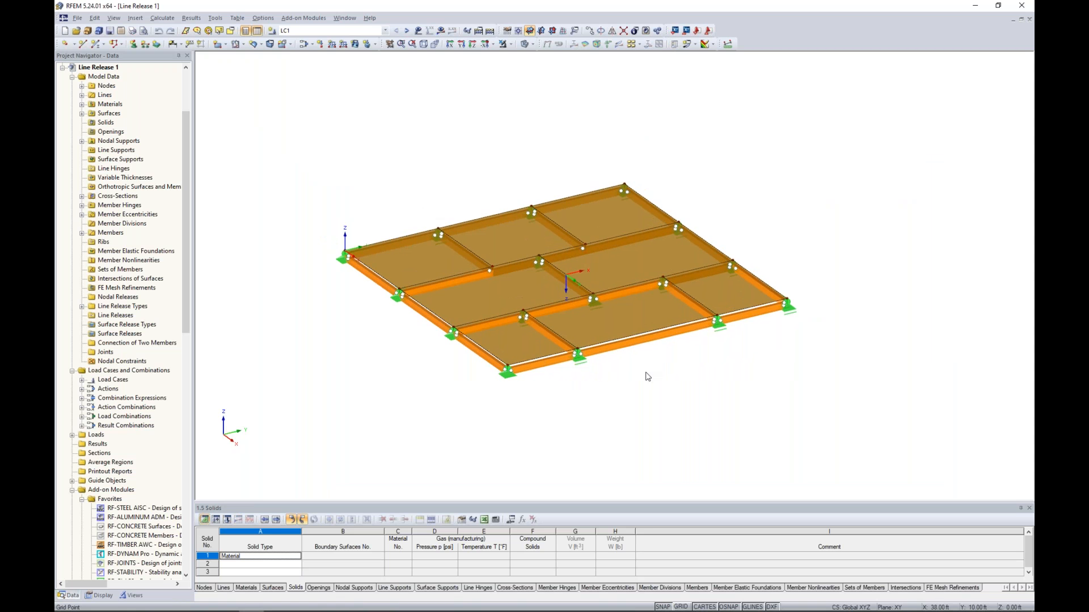
pyautogui.scroll(2, 638, 365)
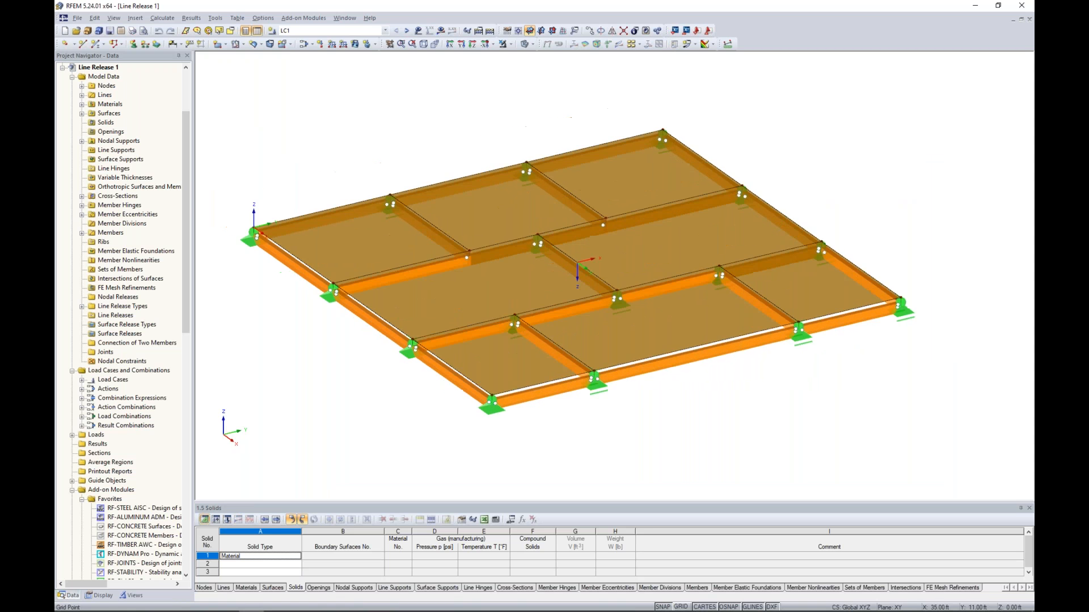
# Check the properties of the laminate floor surface 1 and of edge beam member 24
pyautogui.doubleClick(665, 342)
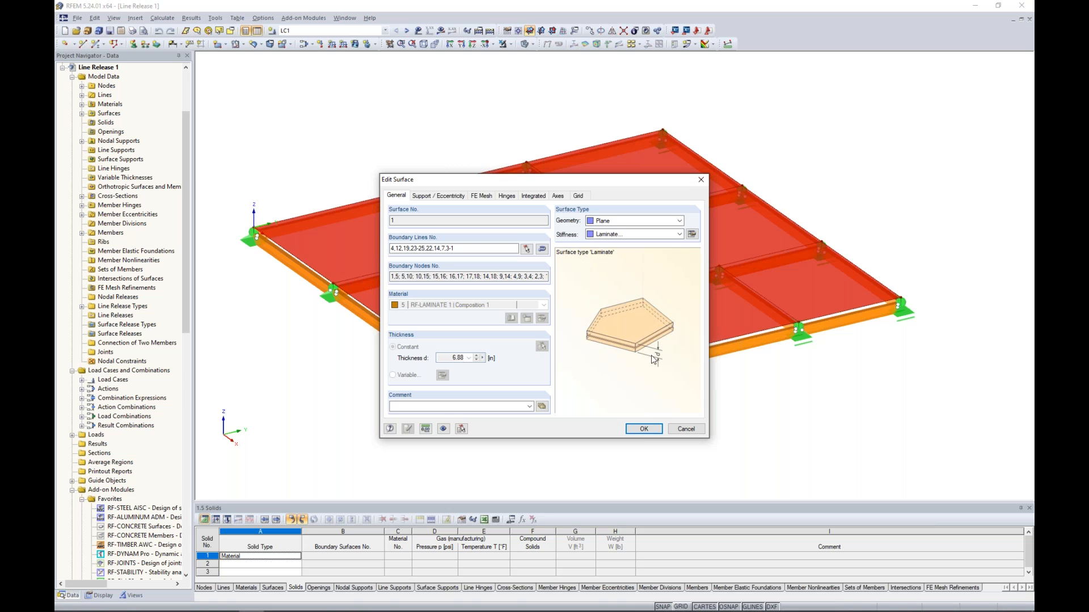
pyautogui.click(644, 429)
pyautogui.keyDown('ctrl'); pyautogui.moveTo(642, 411); pyautogui.dragTo(652, 378, button='middle'); pyautogui.keyUp('ctrl')
pyautogui.moveTo(652, 364)
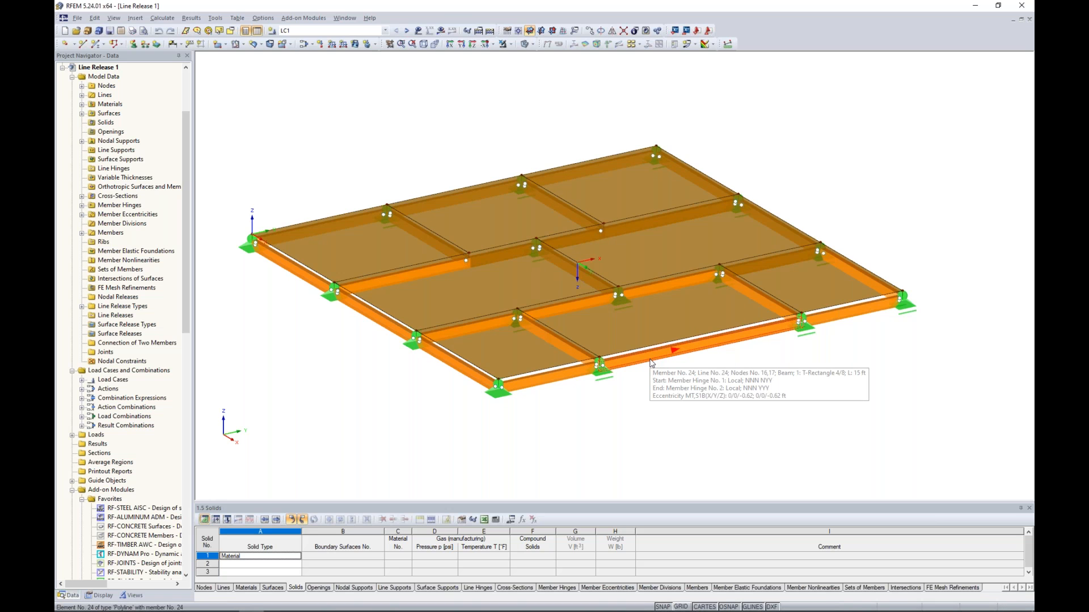
pyautogui.doubleClick(651, 364)
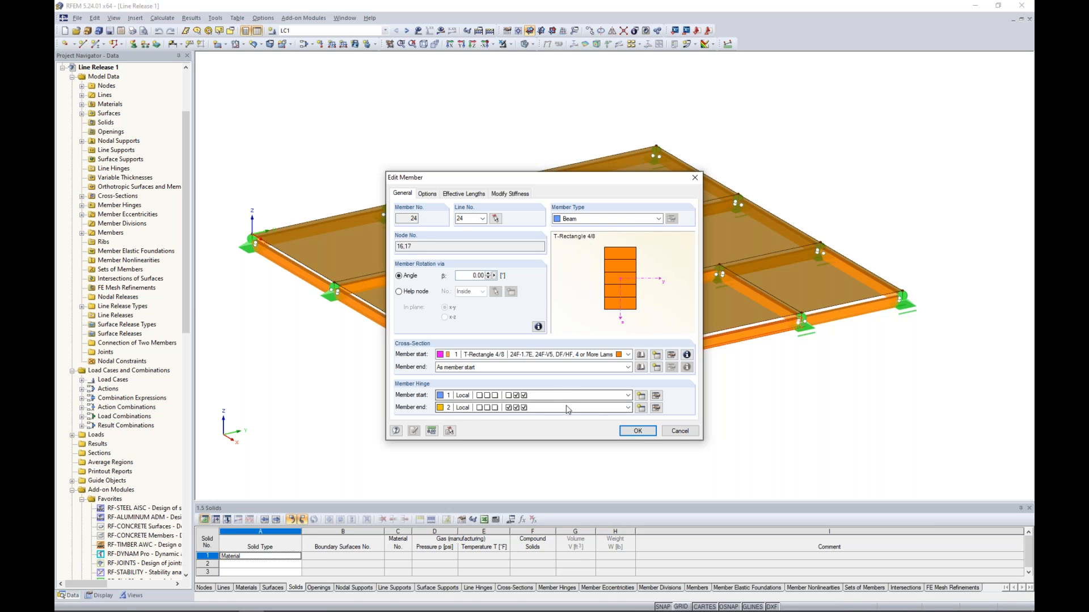
pyautogui.click(677, 432)
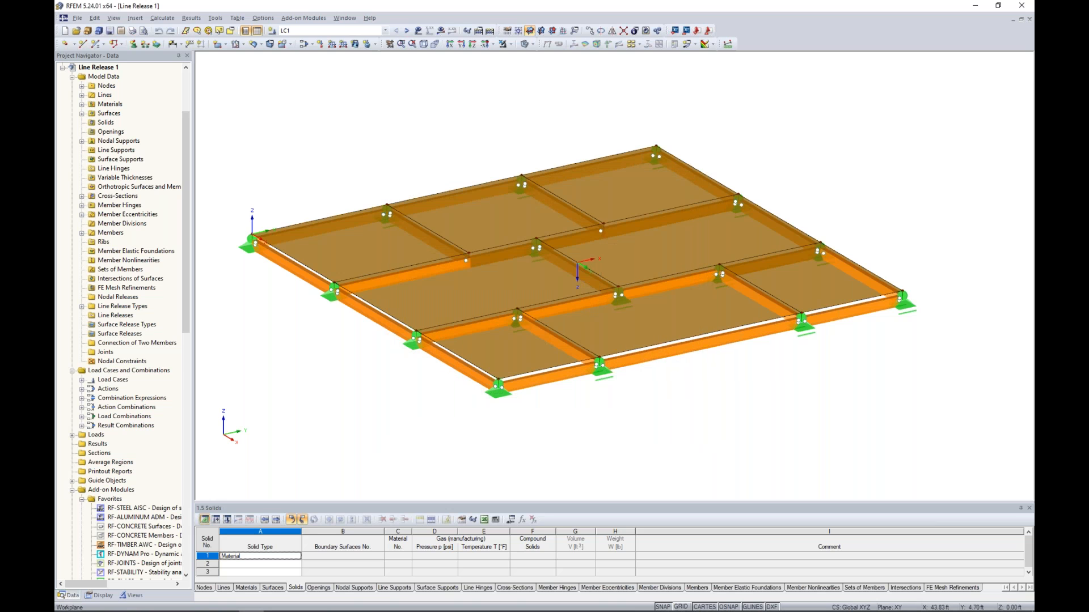
pyautogui.scroll(-2, 673, 432)
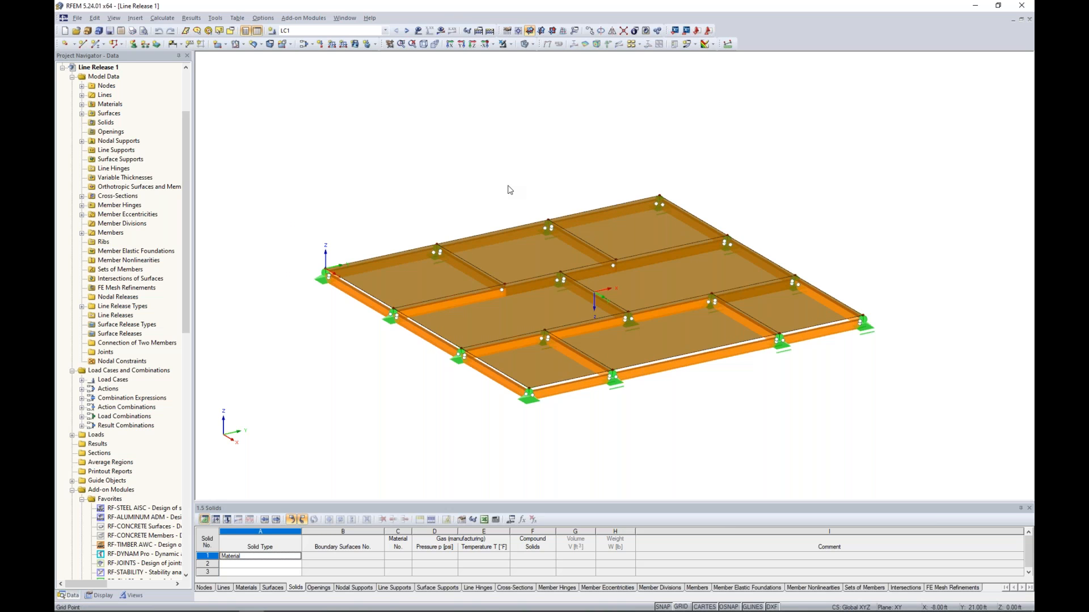
# Calculate load case LC1 after viewing its surface load, and hide the loads in the results display
pyautogui.click(418, 30)
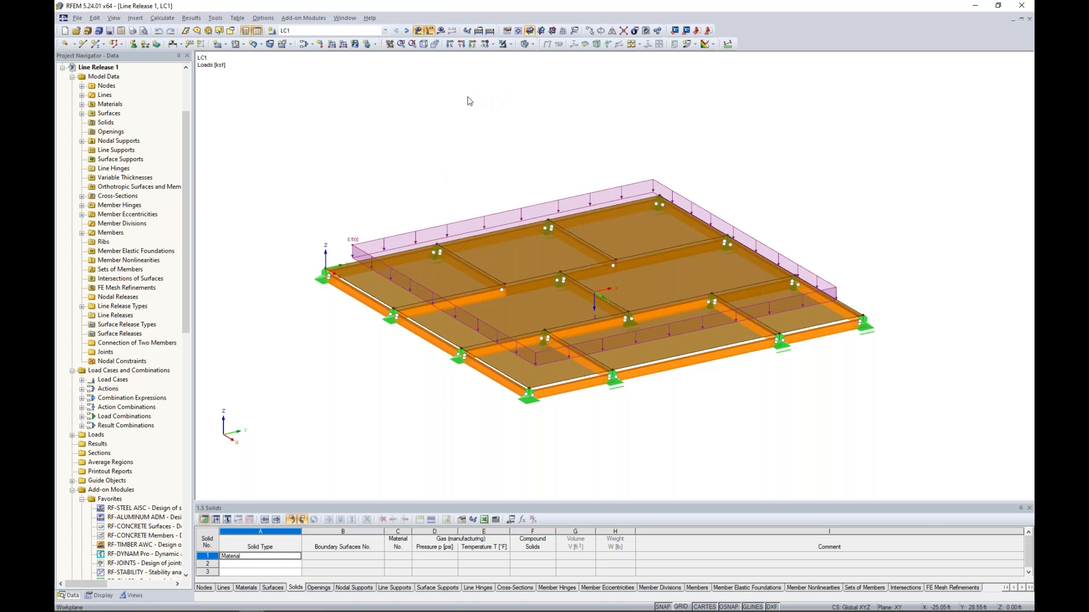
pyautogui.click(440, 30)
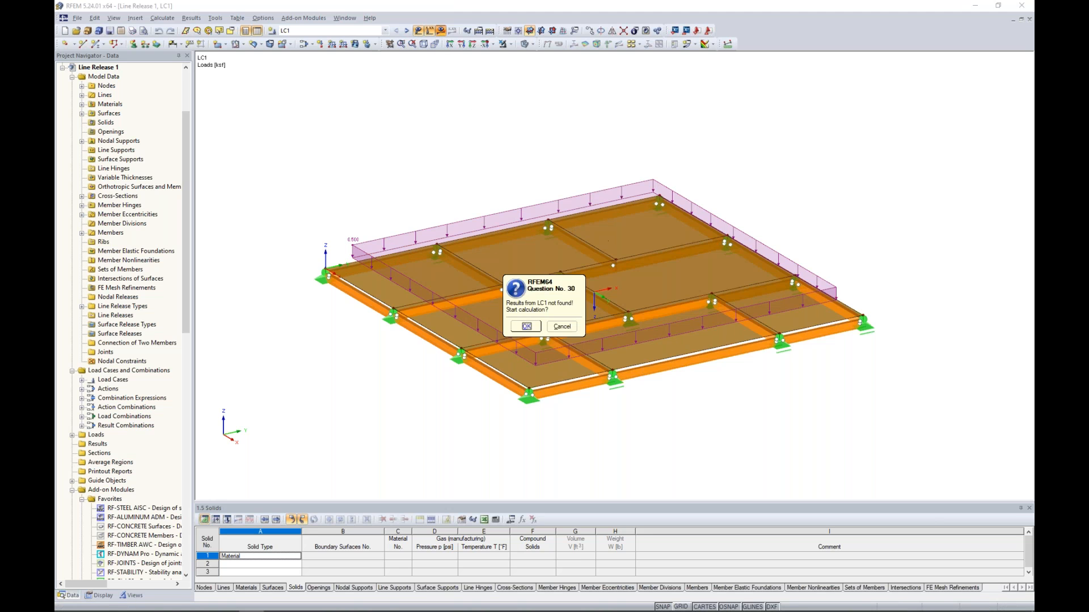
pyautogui.click(526, 326)
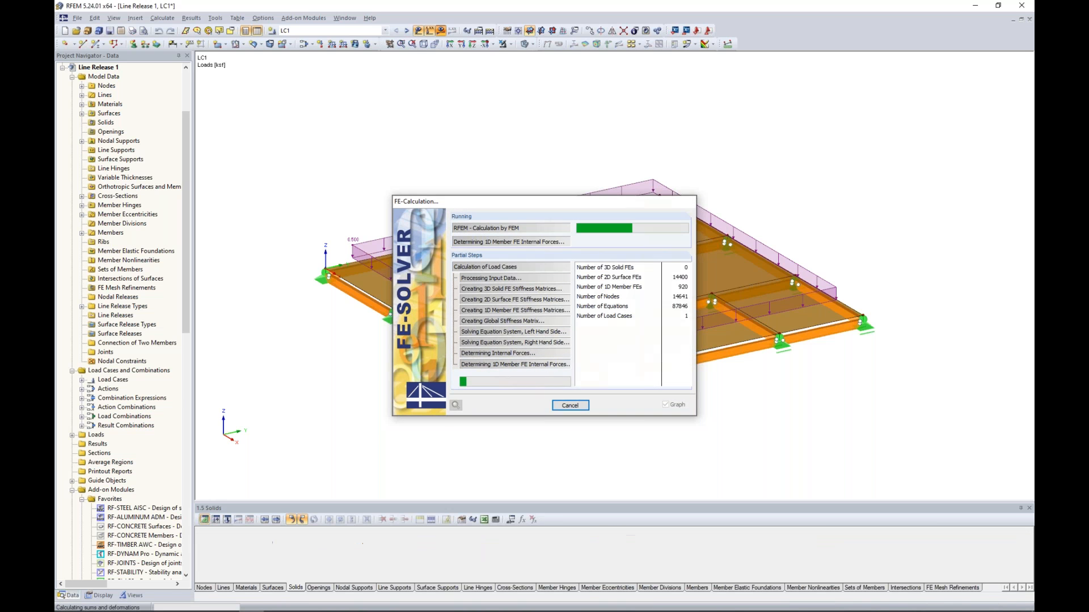
pyautogui.click(430, 30)
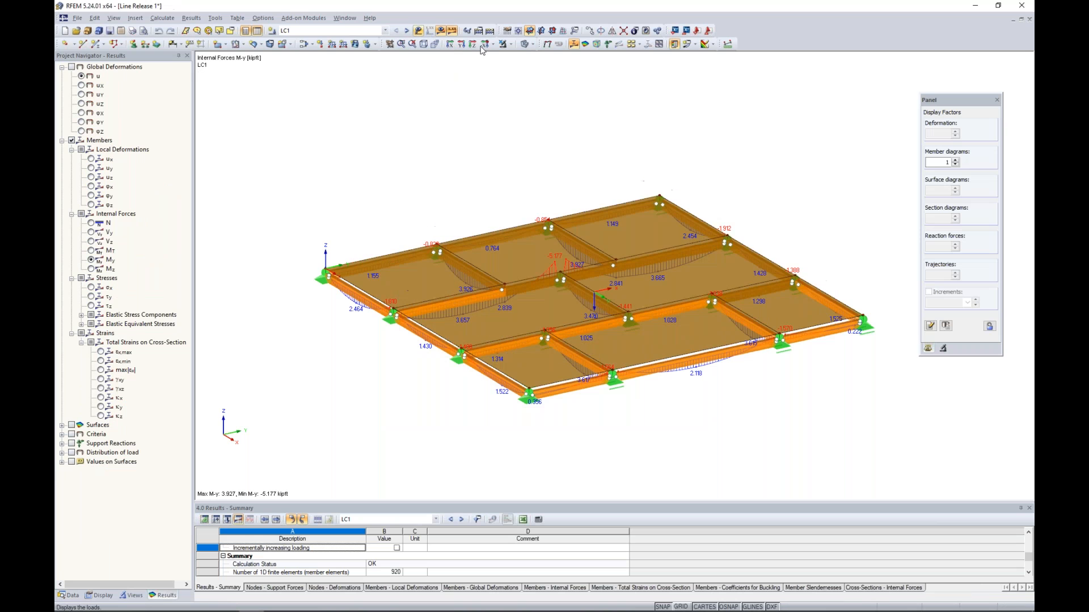
# Display the members' torsional moments M-T on the wireframe model and compare them with the rendered floor system
pyautogui.click(526, 44)
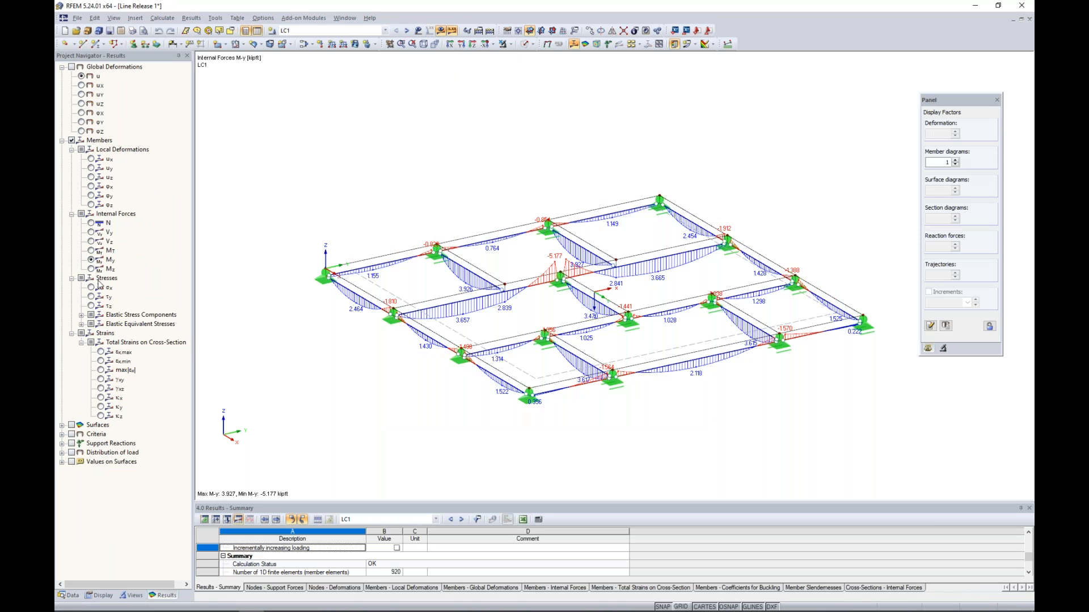
pyautogui.click(91, 251)
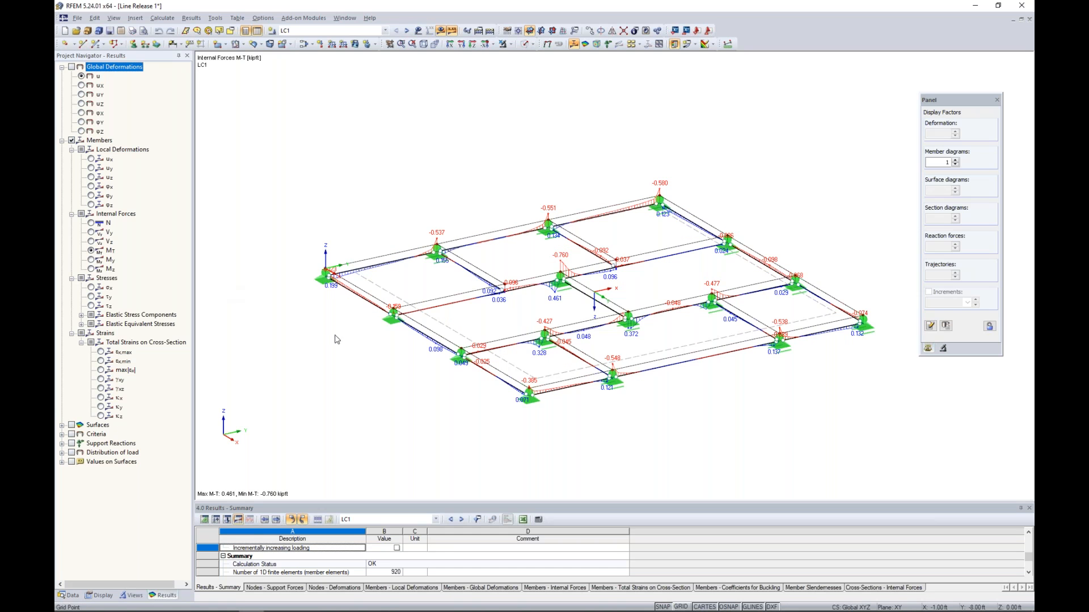
pyautogui.keyDown('ctrl'); pyautogui.moveTo(610, 426); pyautogui.dragTo(647, 412, button='middle'); pyautogui.keyUp('ctrl')
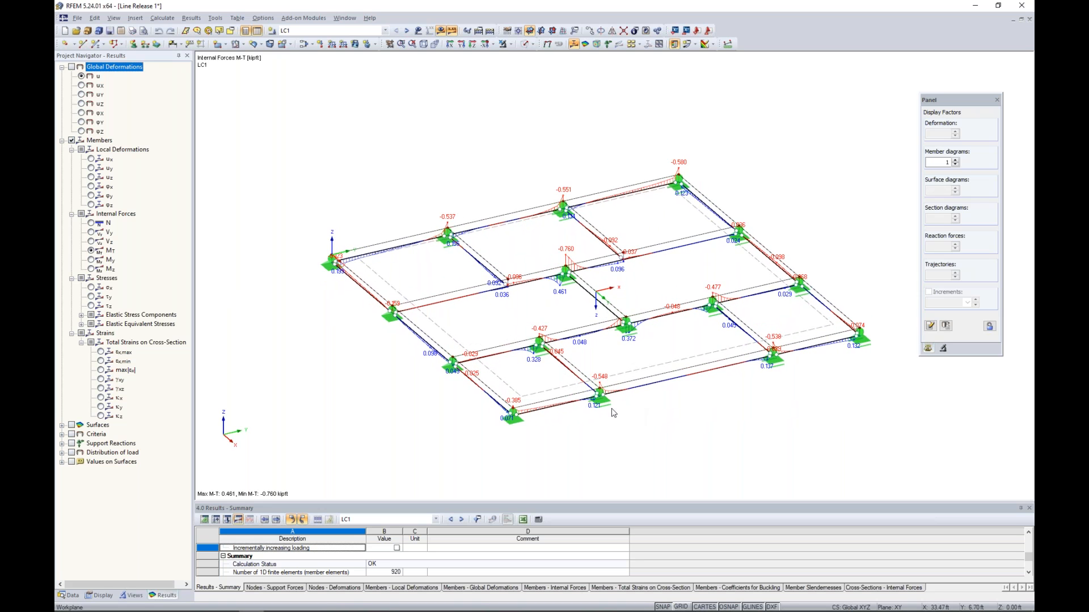
pyautogui.scroll(2, 613, 411)
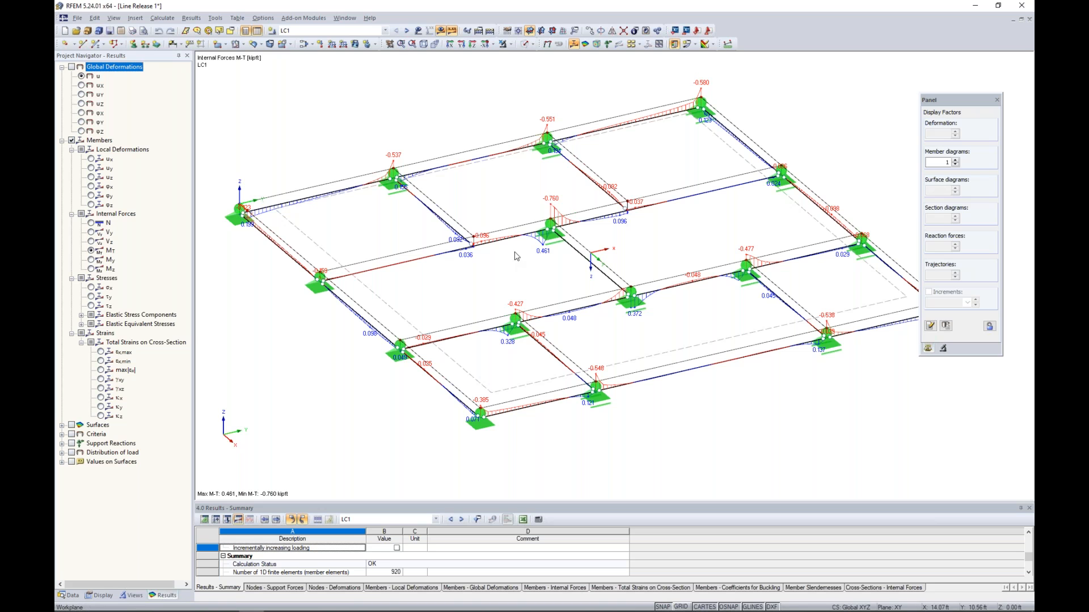
pyautogui.click(524, 44)
pyautogui.click(523, 44)
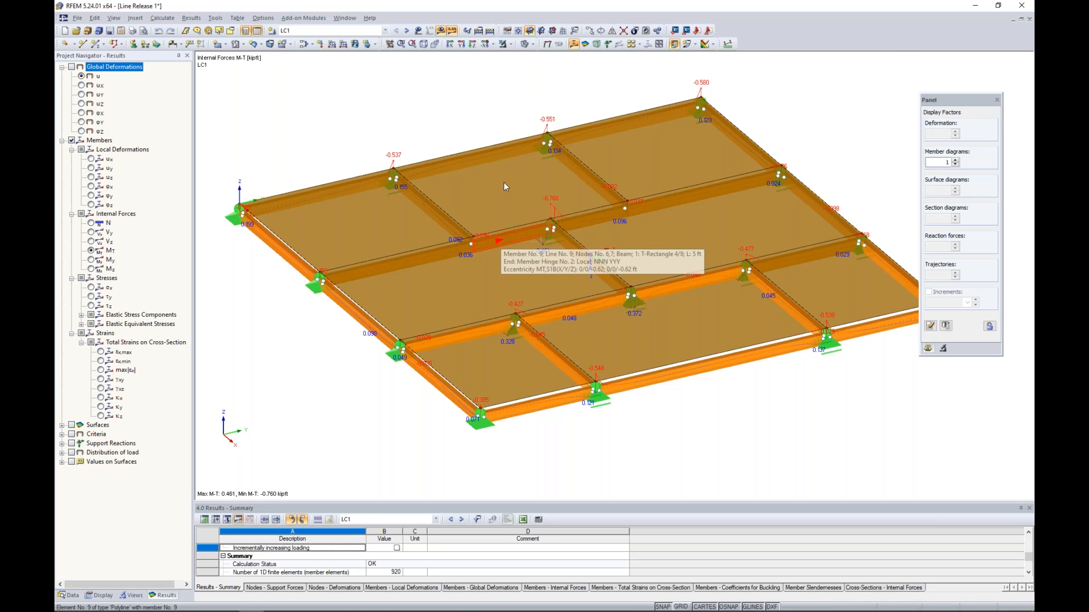
pyautogui.click(527, 44)
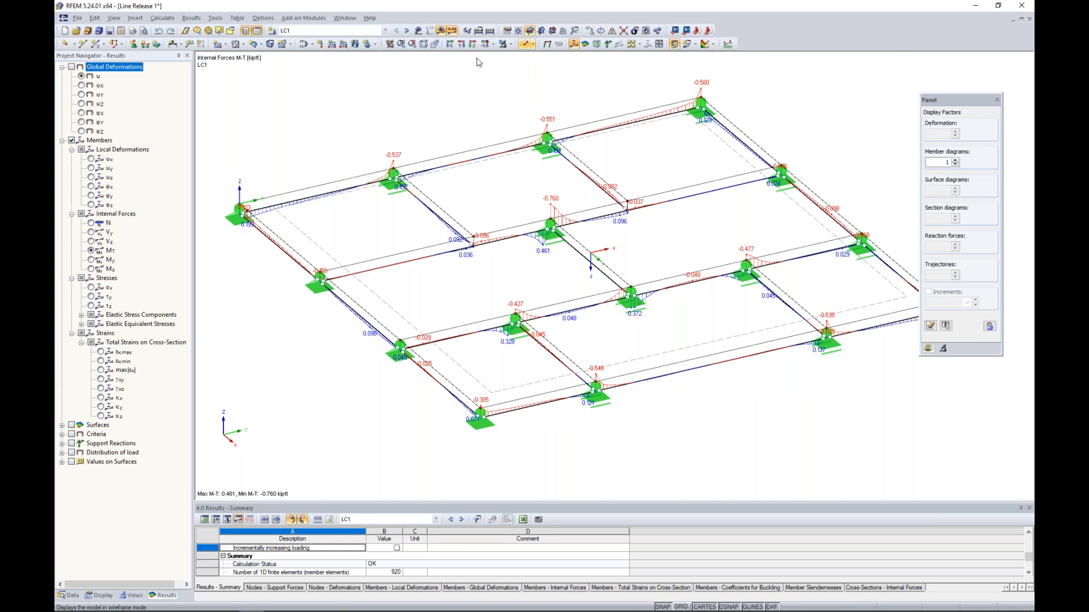
# Display the members' bending moments M-y, examine them in wireframe, and return the model to solid rendering
pyautogui.click(91, 259)
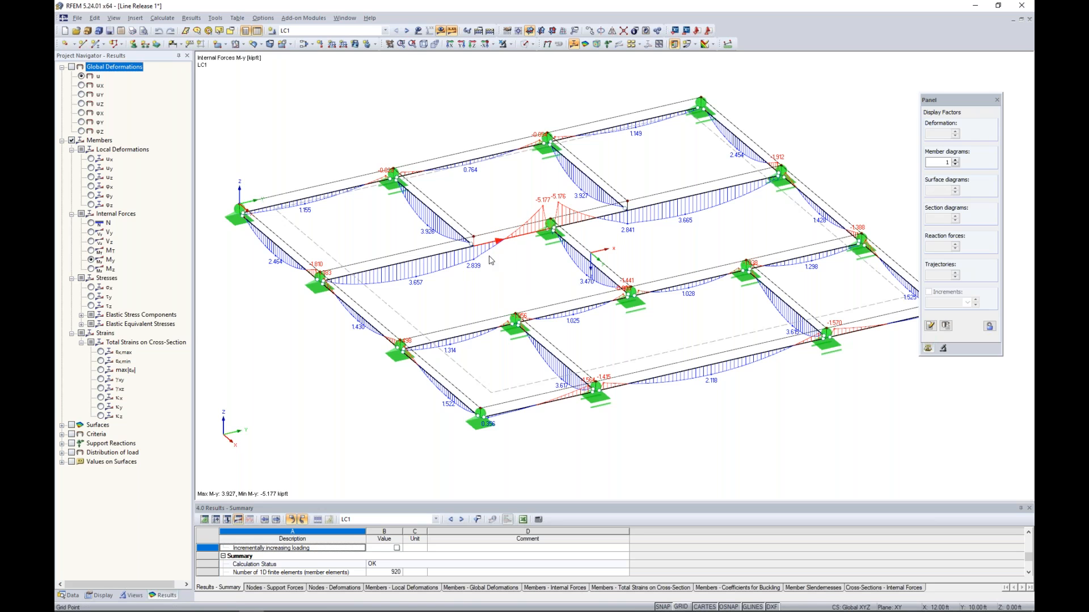
pyautogui.click(526, 44)
pyautogui.click(526, 44)
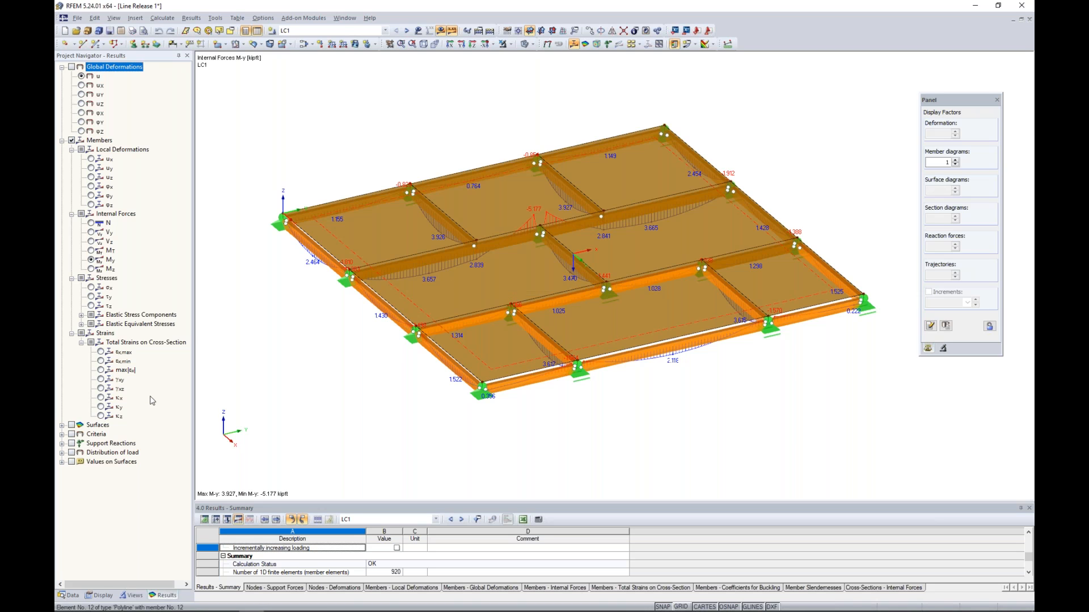
# Start a new graphically assigned line release and create a new release type for it with the rotational release φx enabled
pyautogui.click(70, 595)
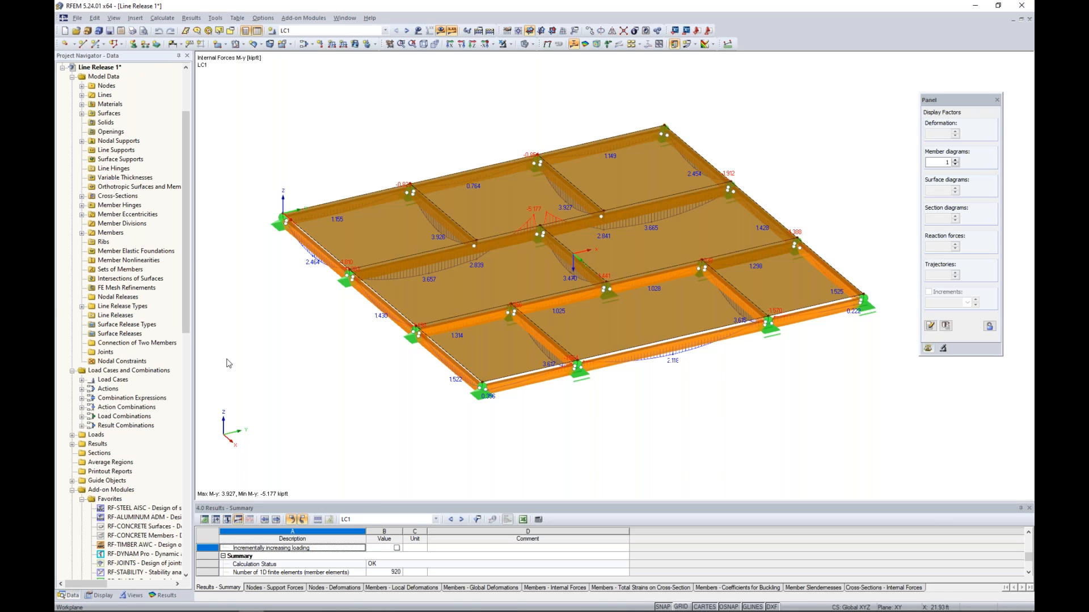
pyautogui.rightClick(112, 318)
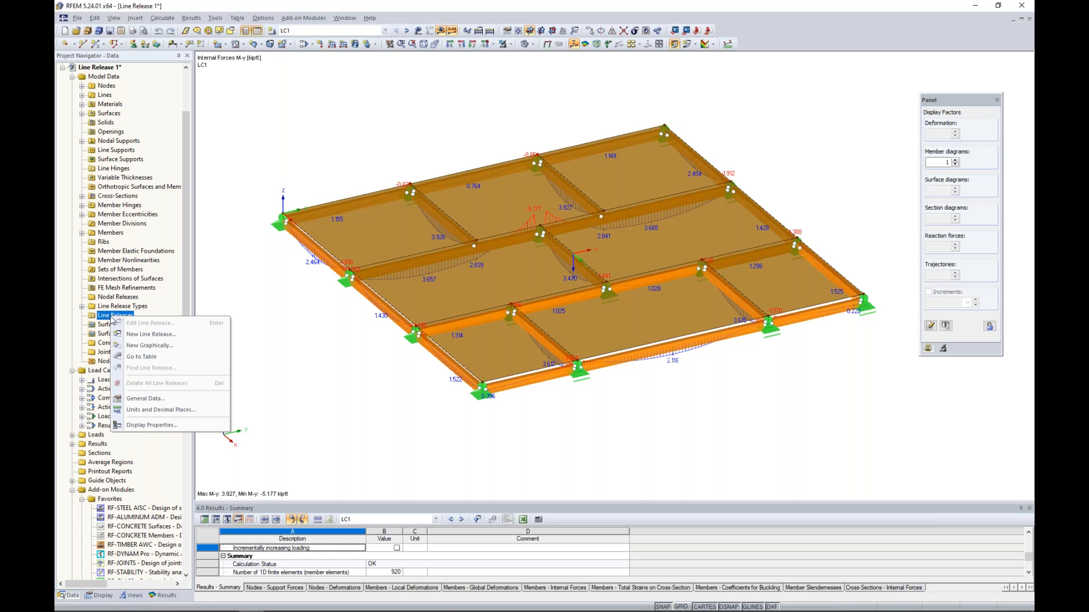
pyautogui.click(153, 347)
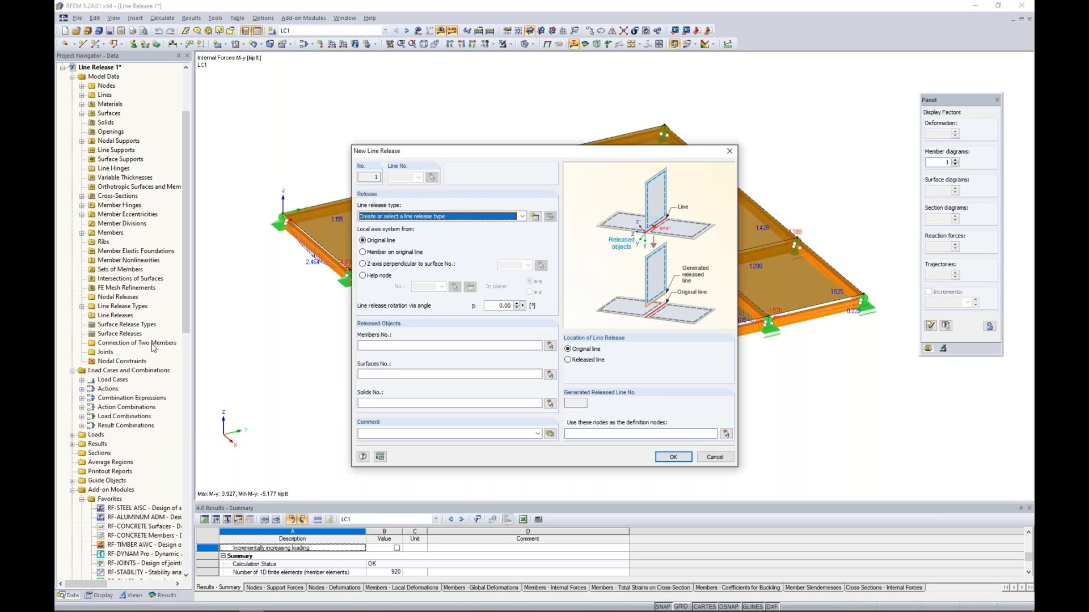
pyautogui.click(536, 220)
pyautogui.click(535, 219)
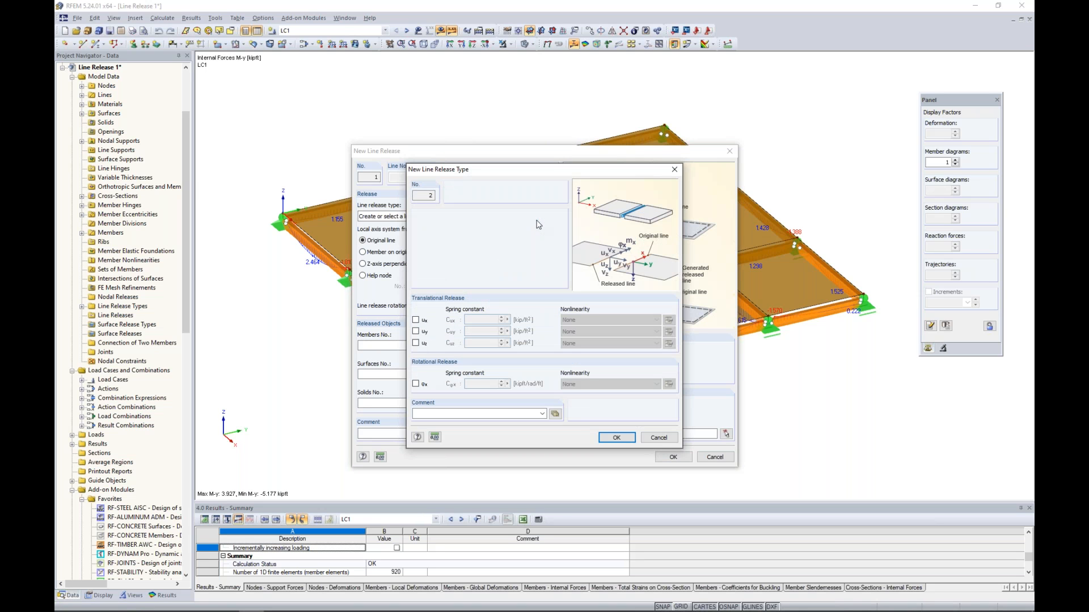
pyautogui.click(416, 384)
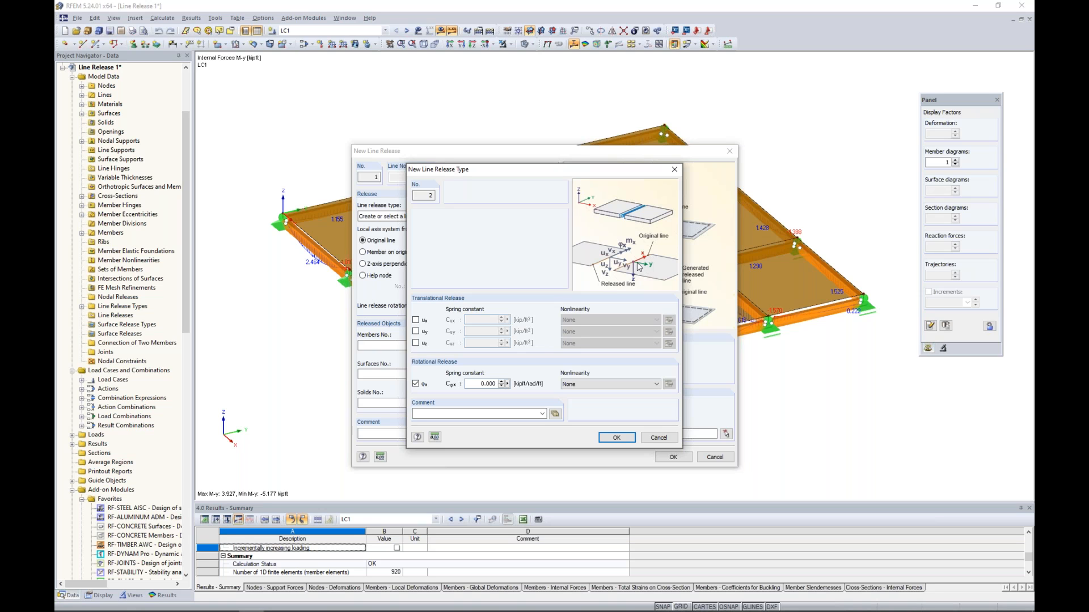
# Enable the translational releases ux and uy in the line release type, each with a spring constant of 10 kip/ft²
pyautogui.click(416, 320)
pyautogui.click(415, 332)
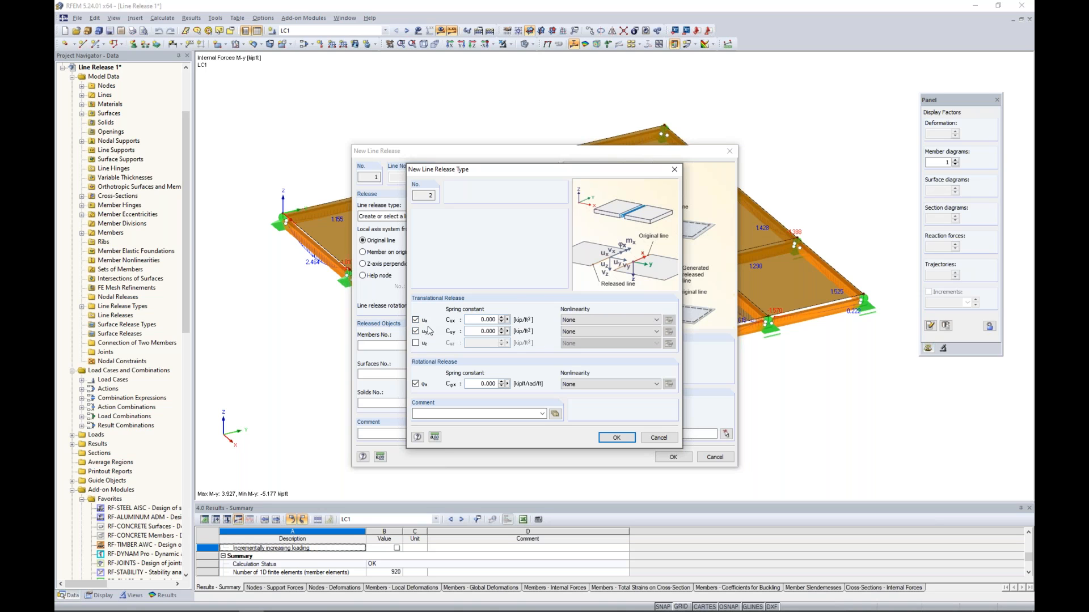
pyautogui.click(485, 320)
pyautogui.write('10')
pyautogui.press('Tab')
pyautogui.write('10')
pyautogui.press('Tab')
# Enable the uz release with nonlinearity Fixed if positive vz and spring constant 0.01 kip/ft², and accept the release type
pyautogui.click(416, 343)
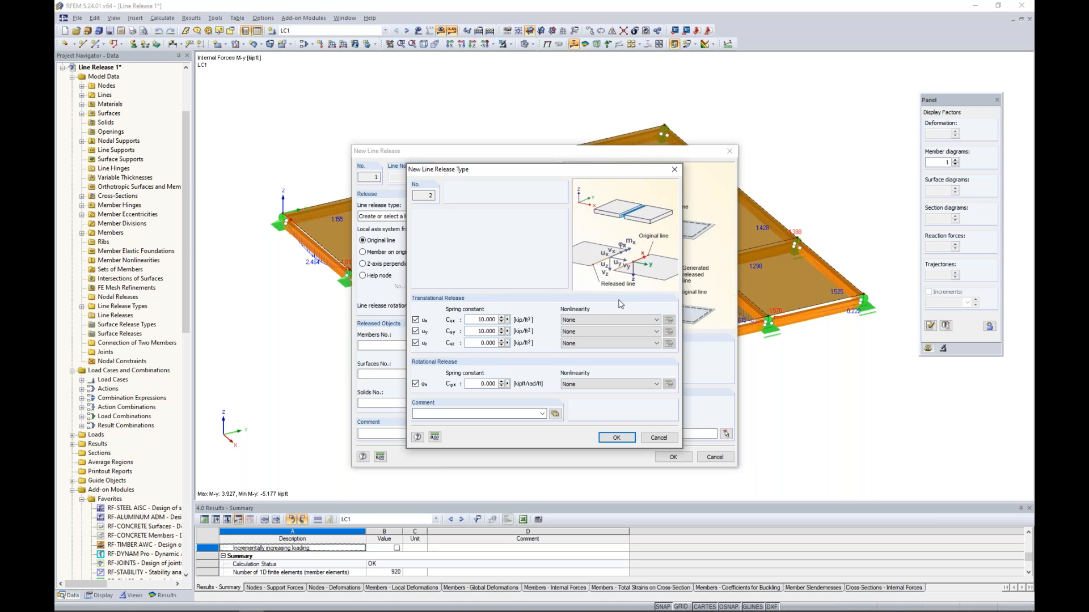
pyautogui.click(602, 343)
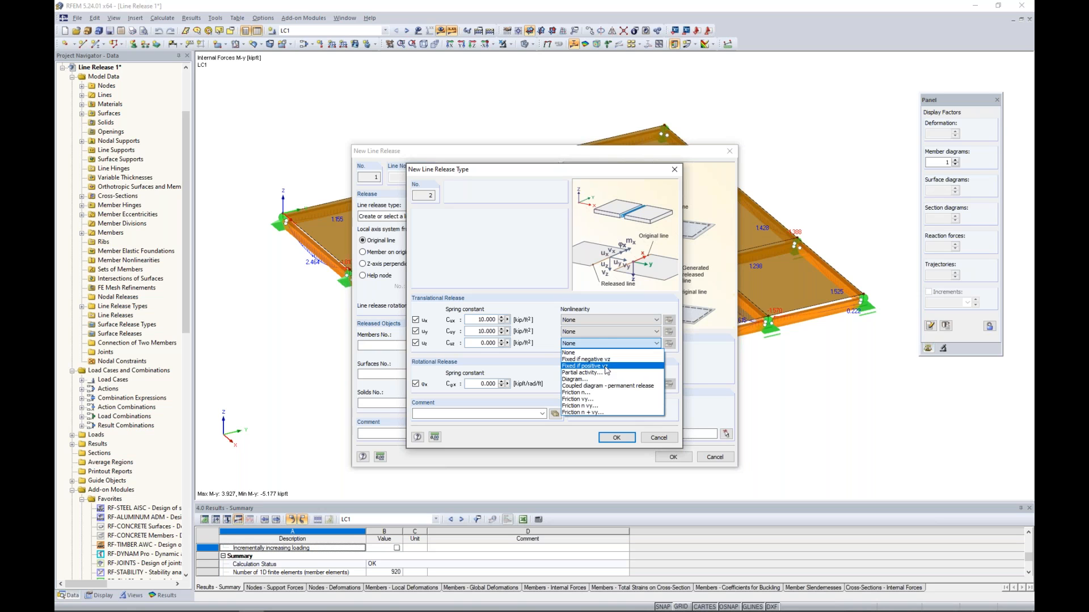
pyautogui.click(605, 366)
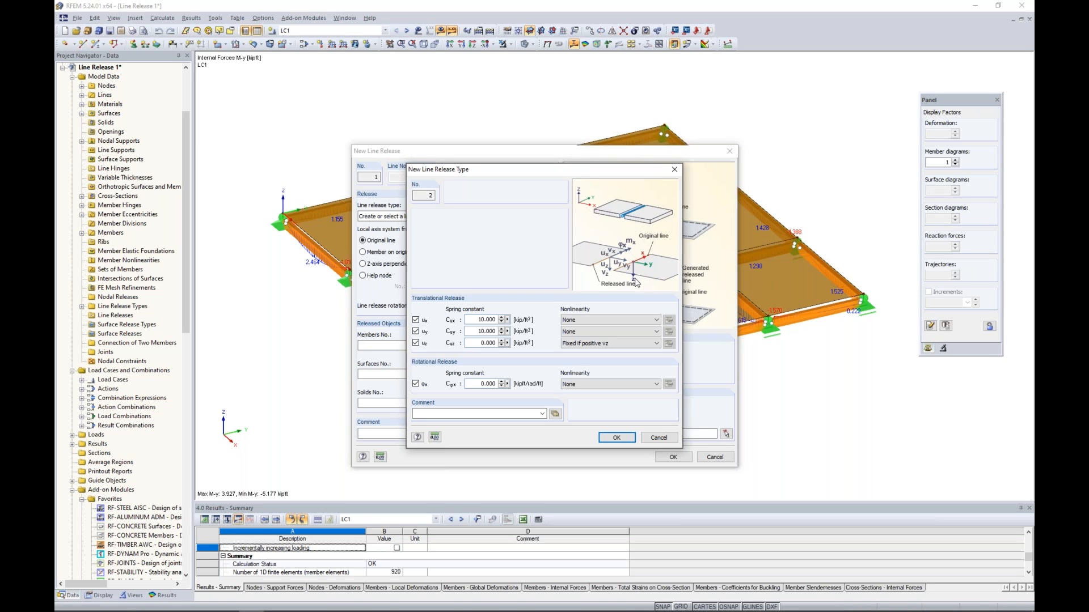
pyautogui.doubleClick(485, 343)
pyautogui.write('0.01')
pyautogui.click(477, 332)
pyautogui.click(616, 439)
# Set surface 1 as the released object and apply the line release to all beam lines of the floor
pyautogui.click(446, 376)
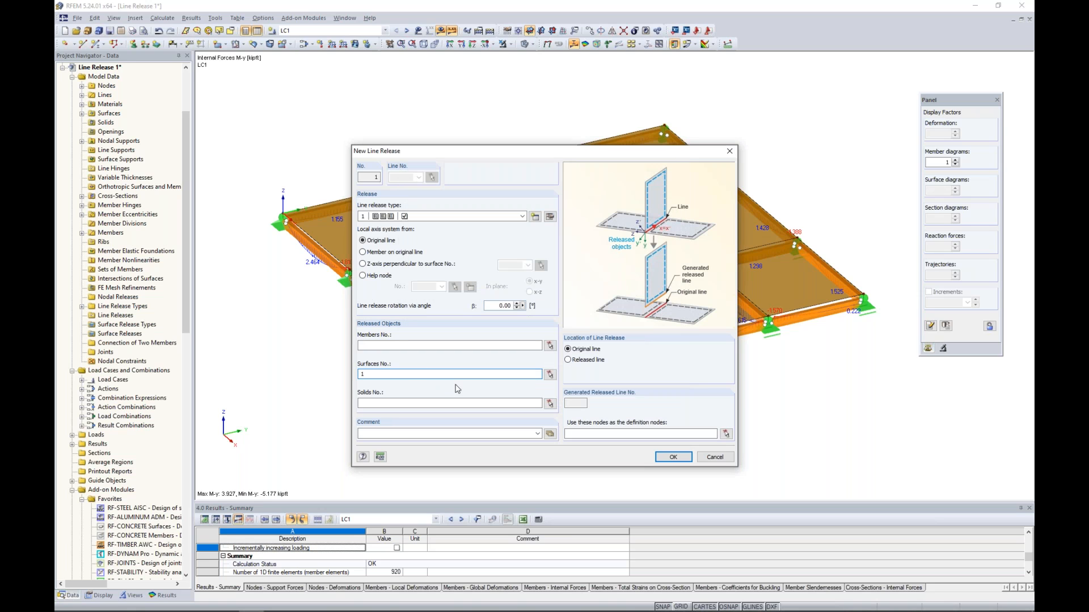
pyautogui.click(659, 455)
pyautogui.scroll(-2, 655, 451)
pyautogui.moveTo(359, 168); pyautogui.dragTo(840, 462)
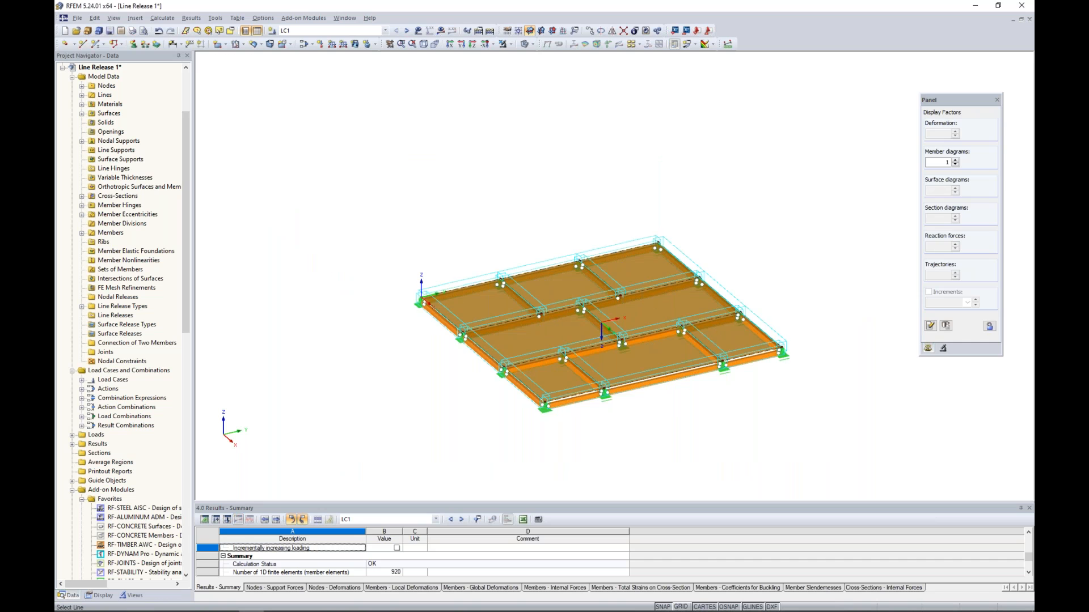
pyautogui.scroll(4, 652, 419)
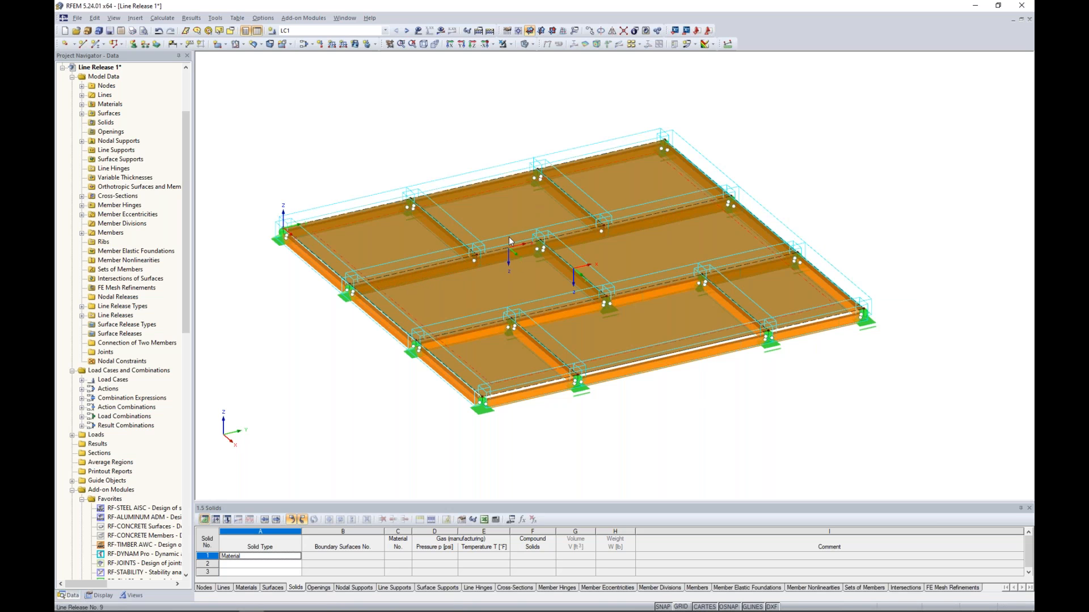
# Calculate load case LC1 with the line releases and show the members' M-y moments on the wireframe model
pyautogui.click(440, 30)
pyautogui.click(527, 326)
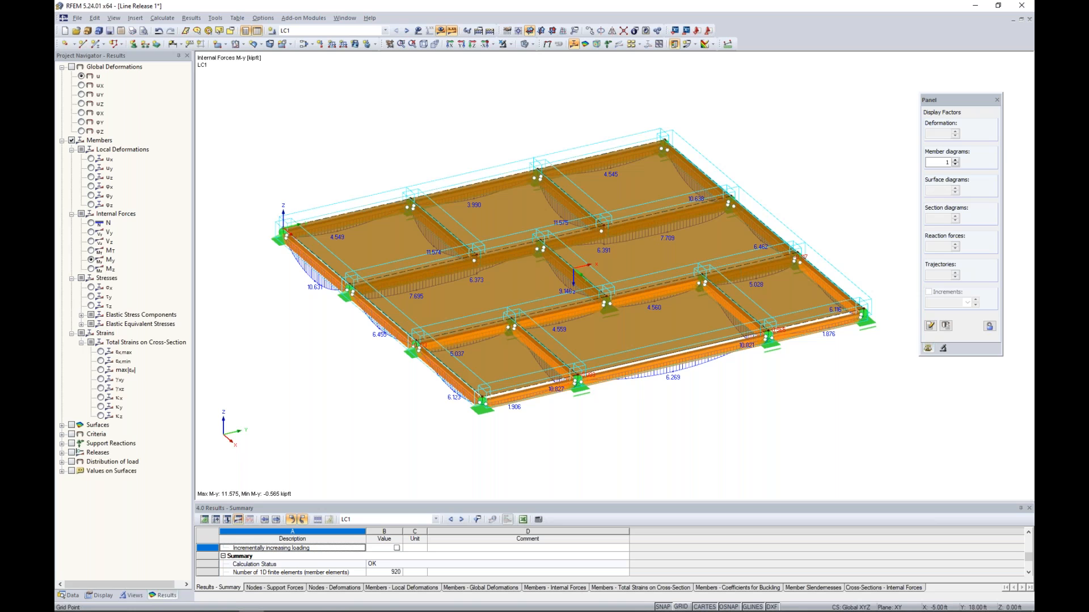
pyautogui.click(526, 43)
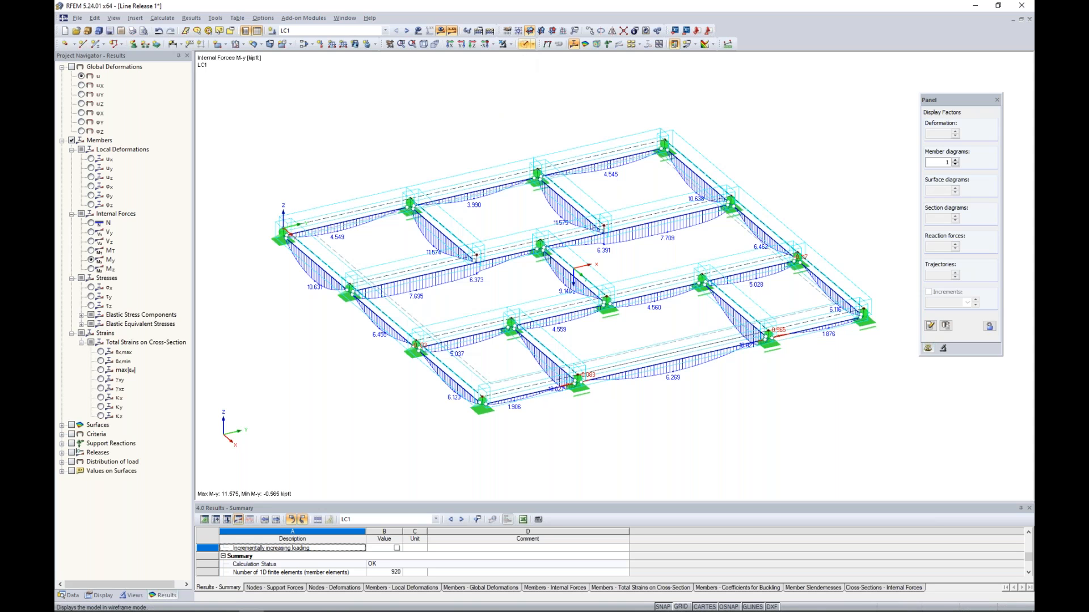
# Examine the members' torsional moments M-T and bending moments M-y with the releases, and switch to the webinar presentation
pyautogui.click(91, 250)
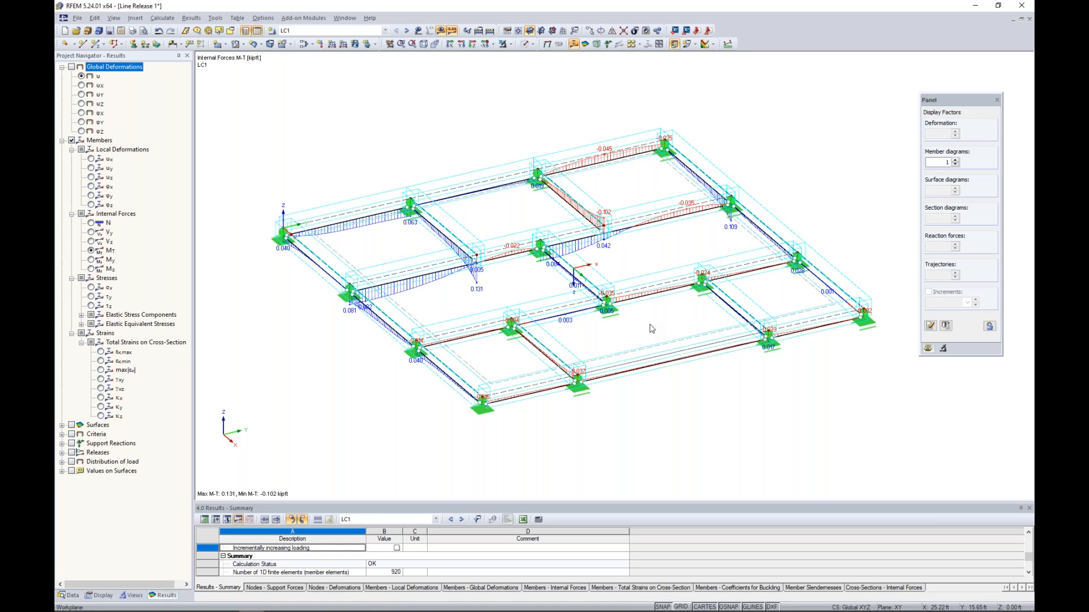
pyautogui.click(91, 260)
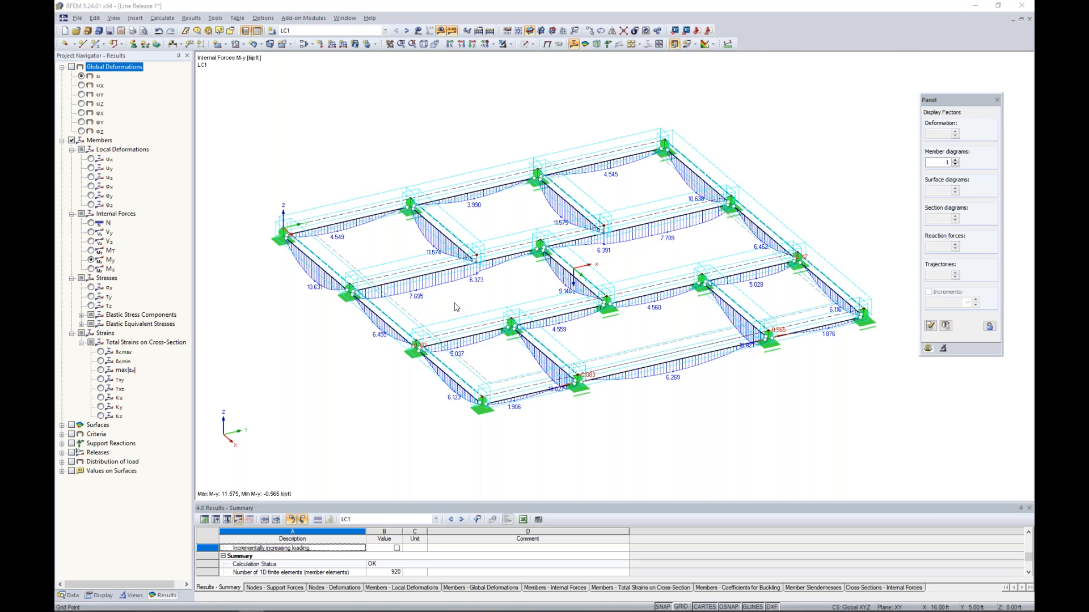
pyautogui.press('super+Tab')
pyautogui.click(468, 195)
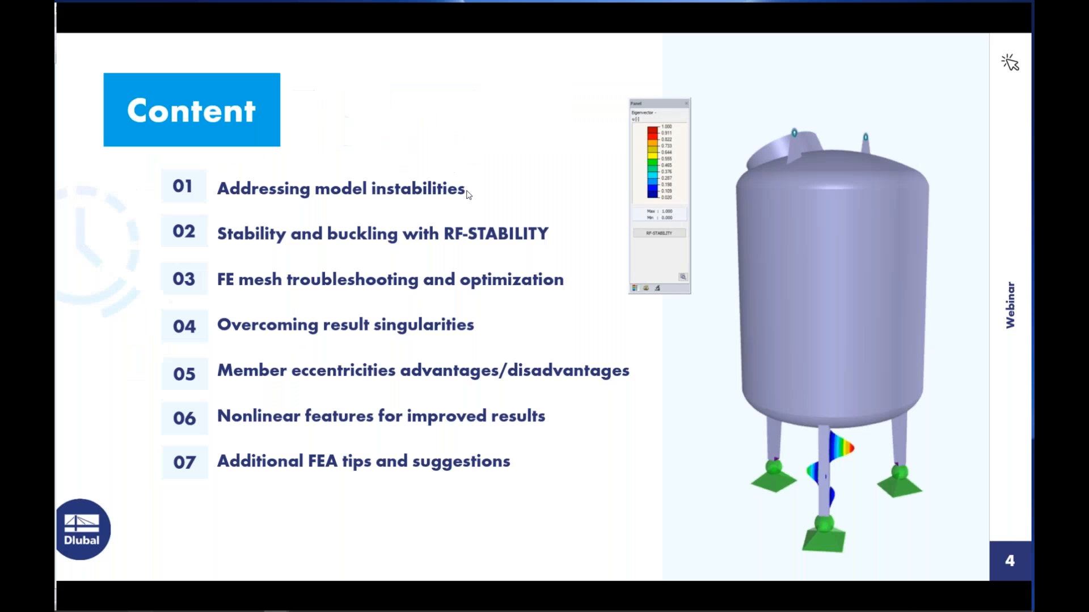